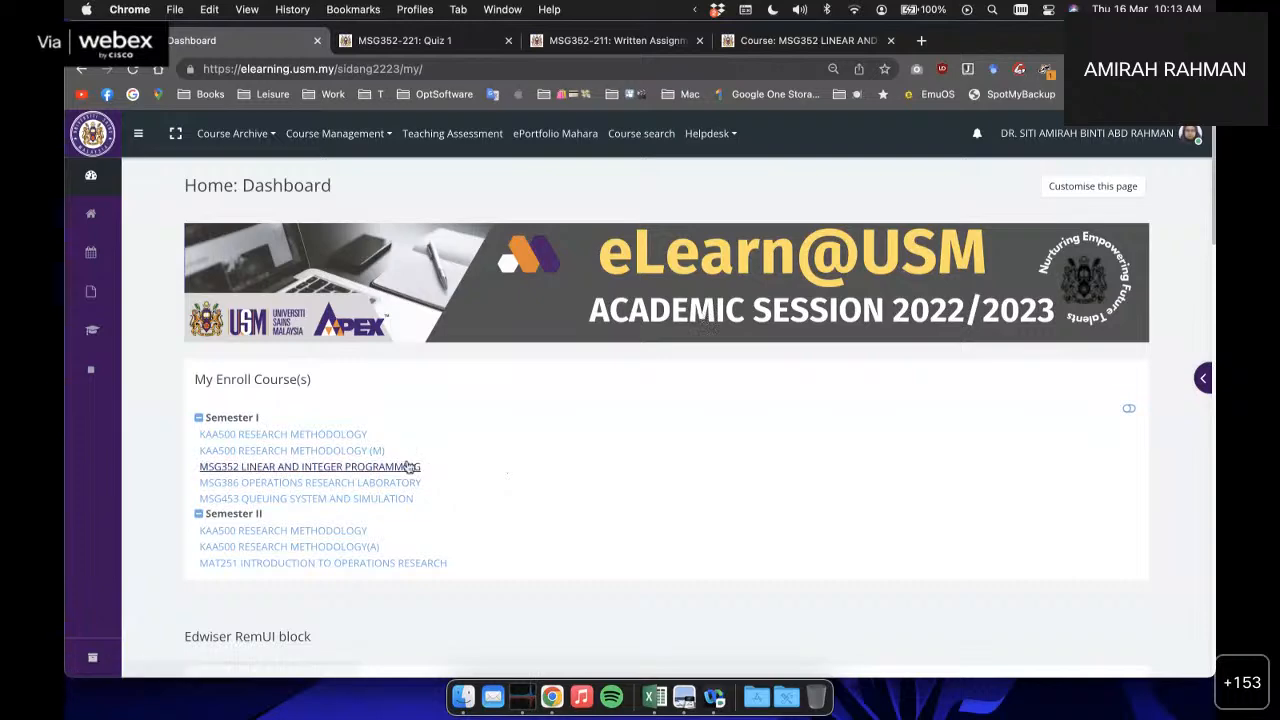
Step: Open the MSG352 Linear and Integer Programming course and look over its coursework grades, synopsis and learning outcomes
{"action": "left_click", "coordinate": [406, 468]}
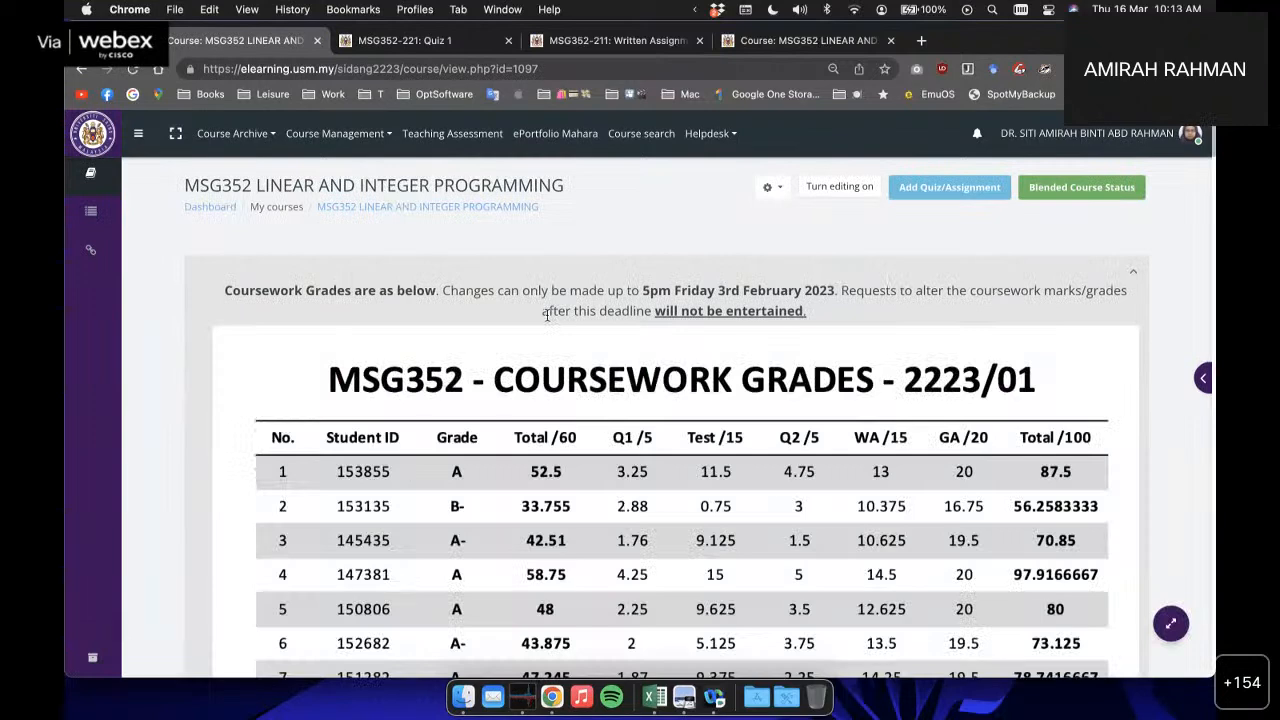
{"action": "scroll", "coordinate": [566, 280], "scroll_direction": "down", "scroll_amount": 5}
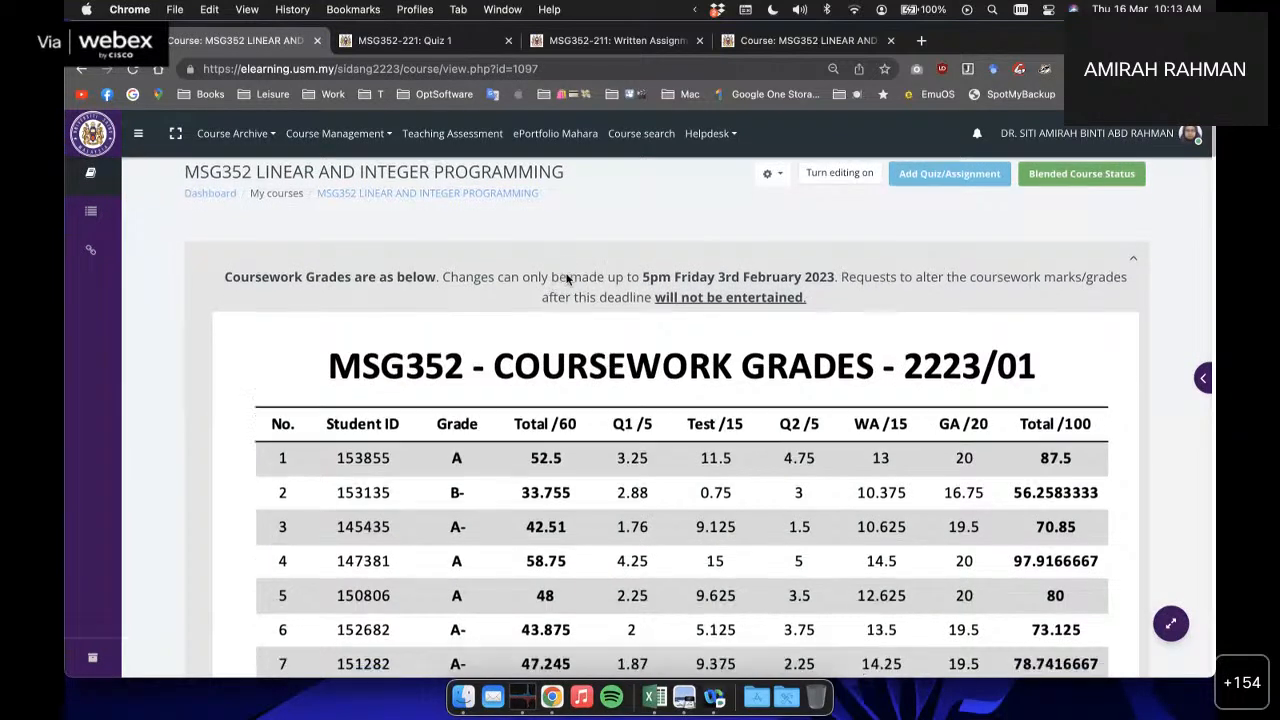
{"action": "scroll", "coordinate": [564, 278], "scroll_direction": "up", "scroll_amount": 5}
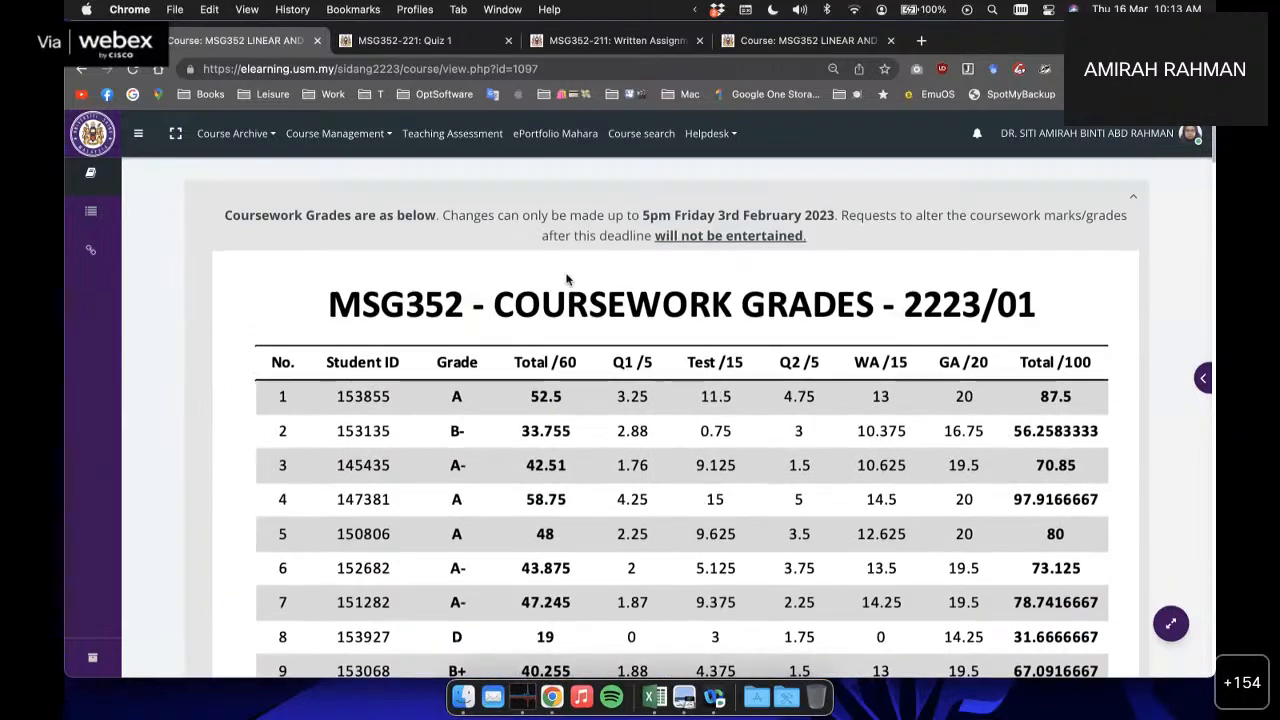
{"action": "scroll", "coordinate": [590, 295], "scroll_direction": "down", "scroll_amount": 5}
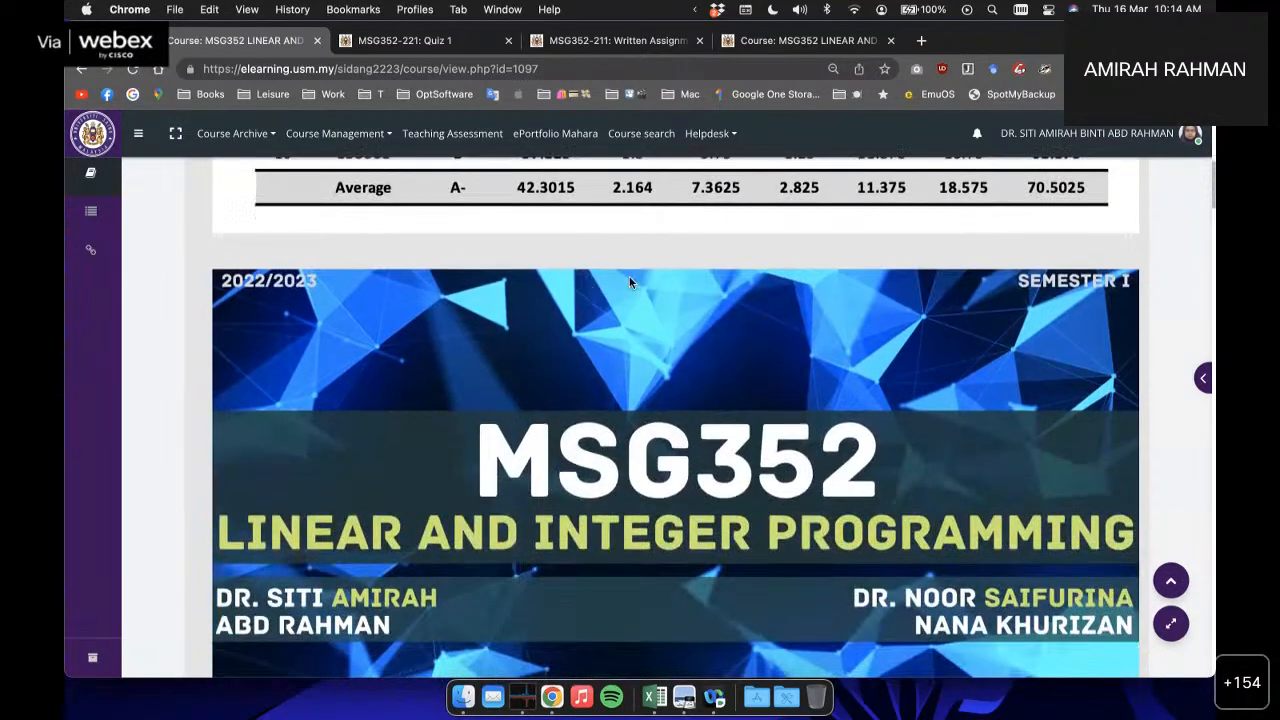
{"action": "scroll", "coordinate": [629, 281], "scroll_direction": "down", "scroll_amount": 2}
{"action": "scroll", "coordinate": [610, 300], "scroll_direction": "down", "scroll_amount": 2}
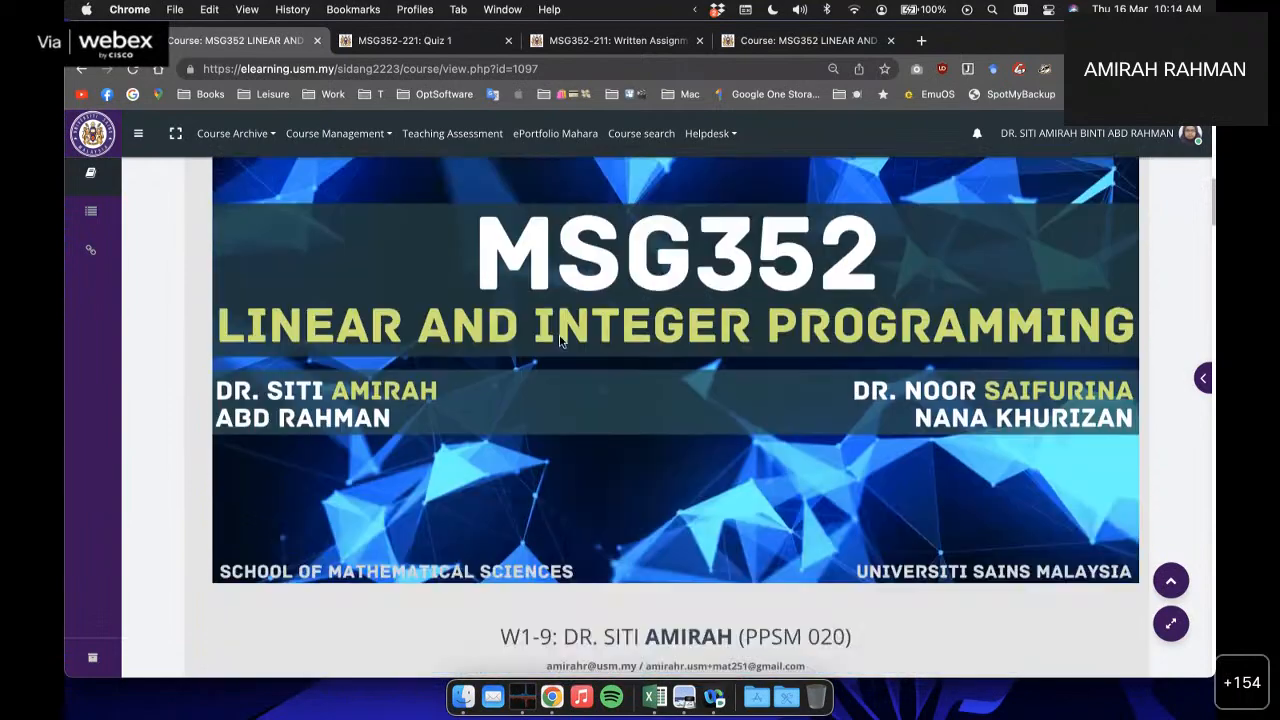
{"action": "scroll", "coordinate": [570, 330], "scroll_direction": "up", "scroll_amount": 2}
{"action": "scroll", "coordinate": [560, 341], "scroll_direction": "down", "scroll_amount": 10}
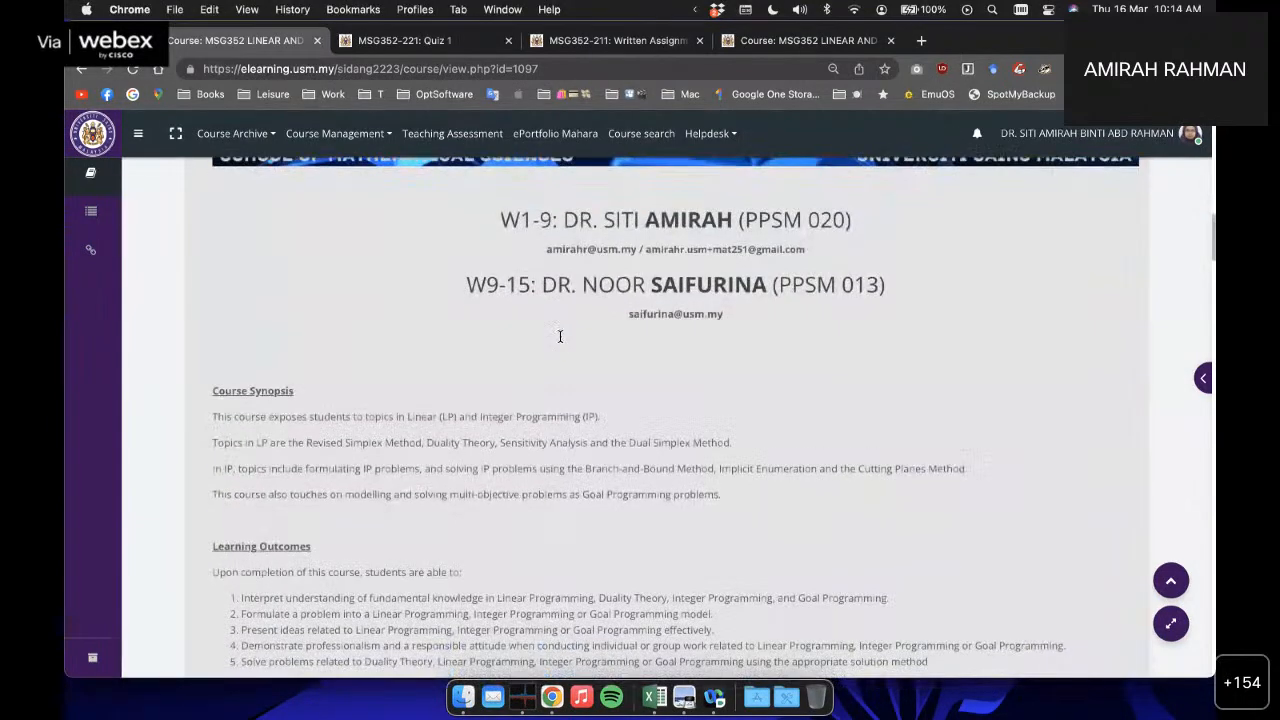
{"action": "scroll", "coordinate": [611, 350], "scroll_direction": "down", "scroll_amount": 10}
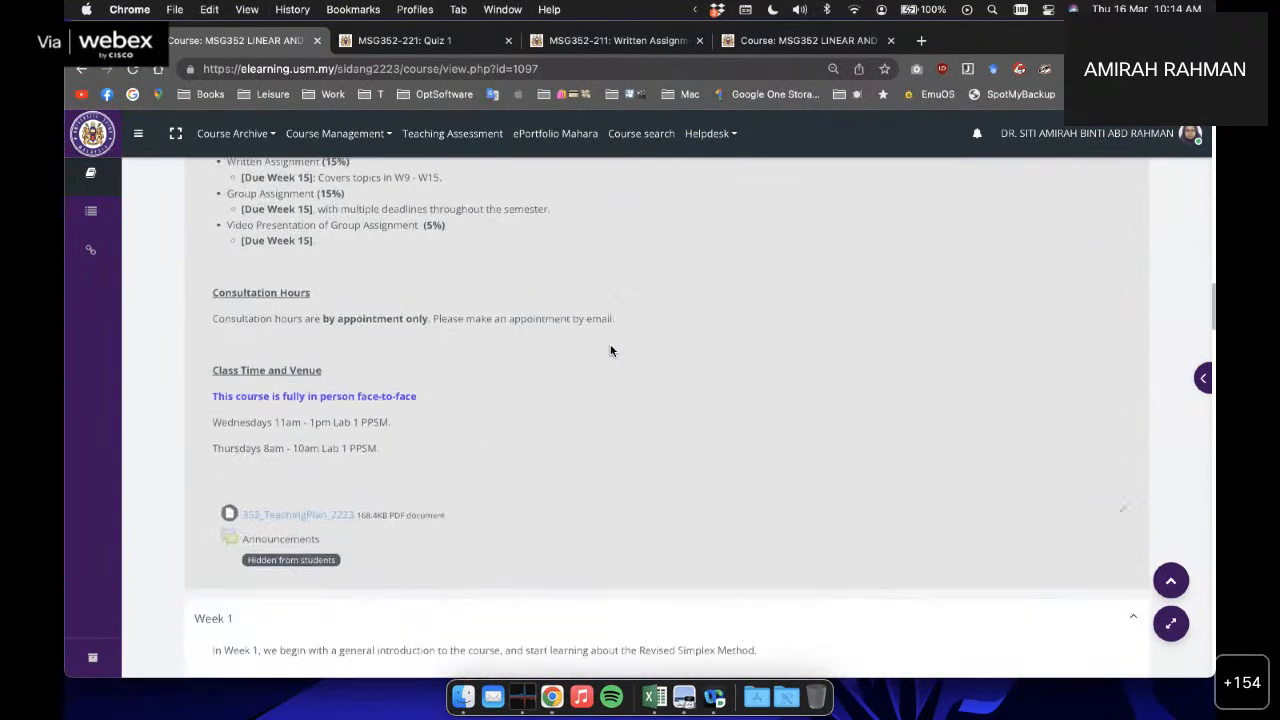
Step: Examine the weekly sections of the MSG352 course for their lecture files, reminders, quizzes and assignments
{"action": "scroll", "coordinate": [632, 283], "scroll_direction": "down", "scroll_amount": 1}
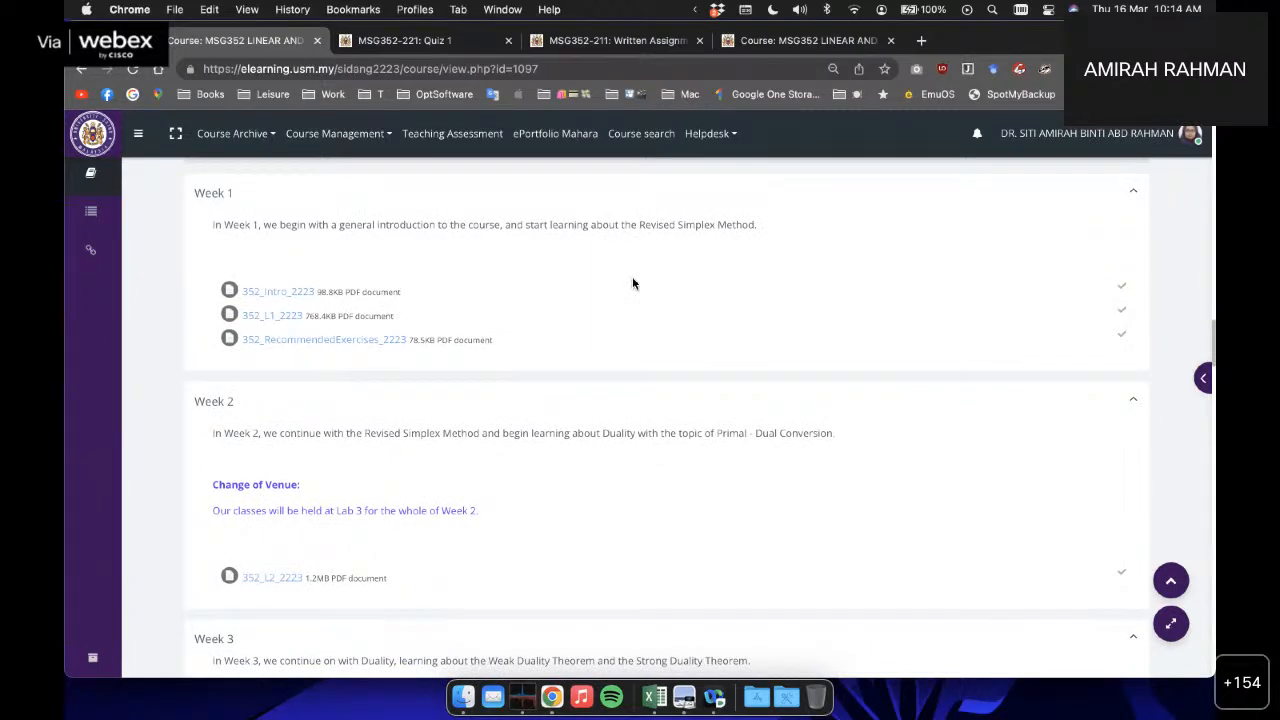
{"action": "scroll", "coordinate": [615, 389], "scroll_direction": "down", "scroll_amount": 8}
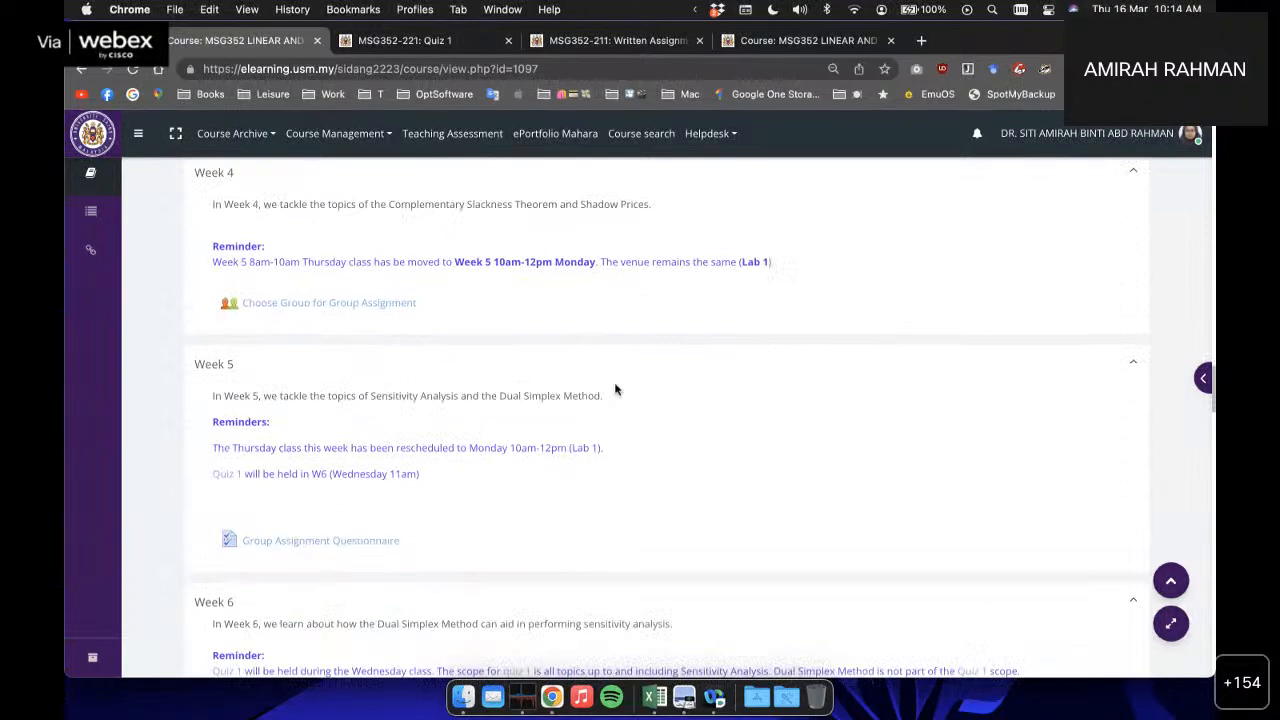
{"action": "scroll", "coordinate": [615, 389], "scroll_direction": "down", "scroll_amount": 10}
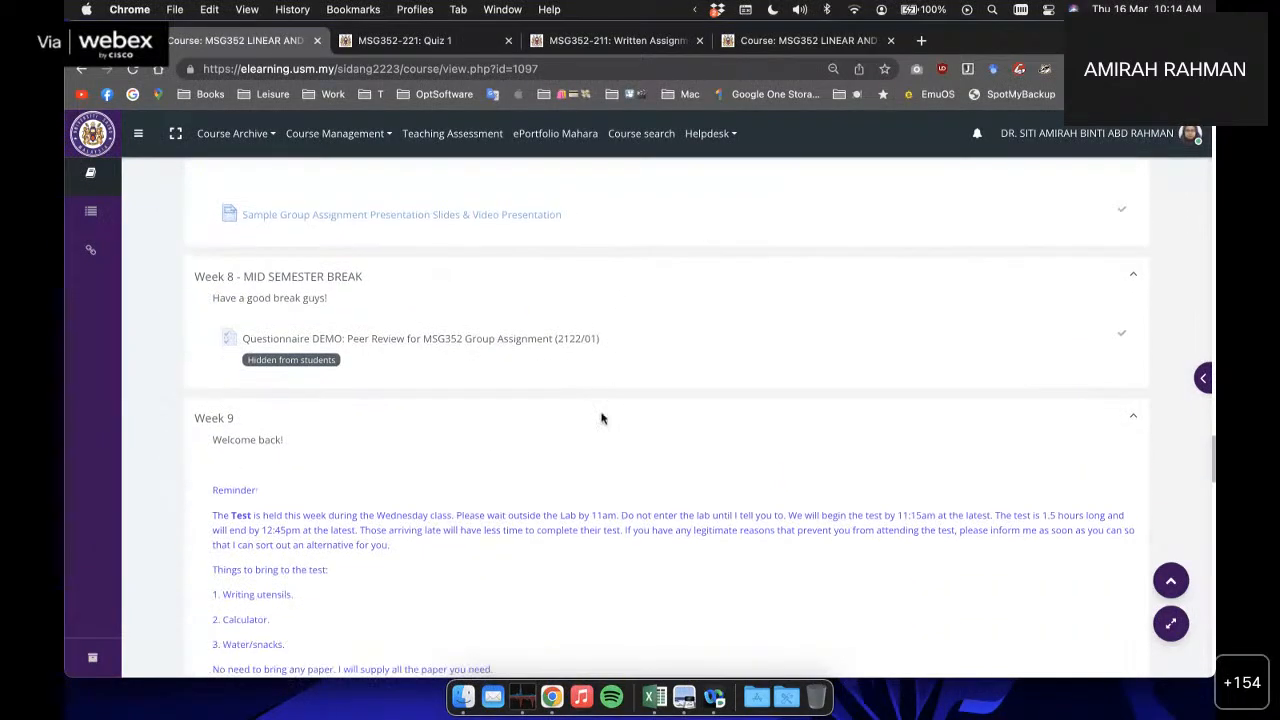
{"action": "scroll", "coordinate": [601, 418], "scroll_direction": "down", "scroll_amount": 10}
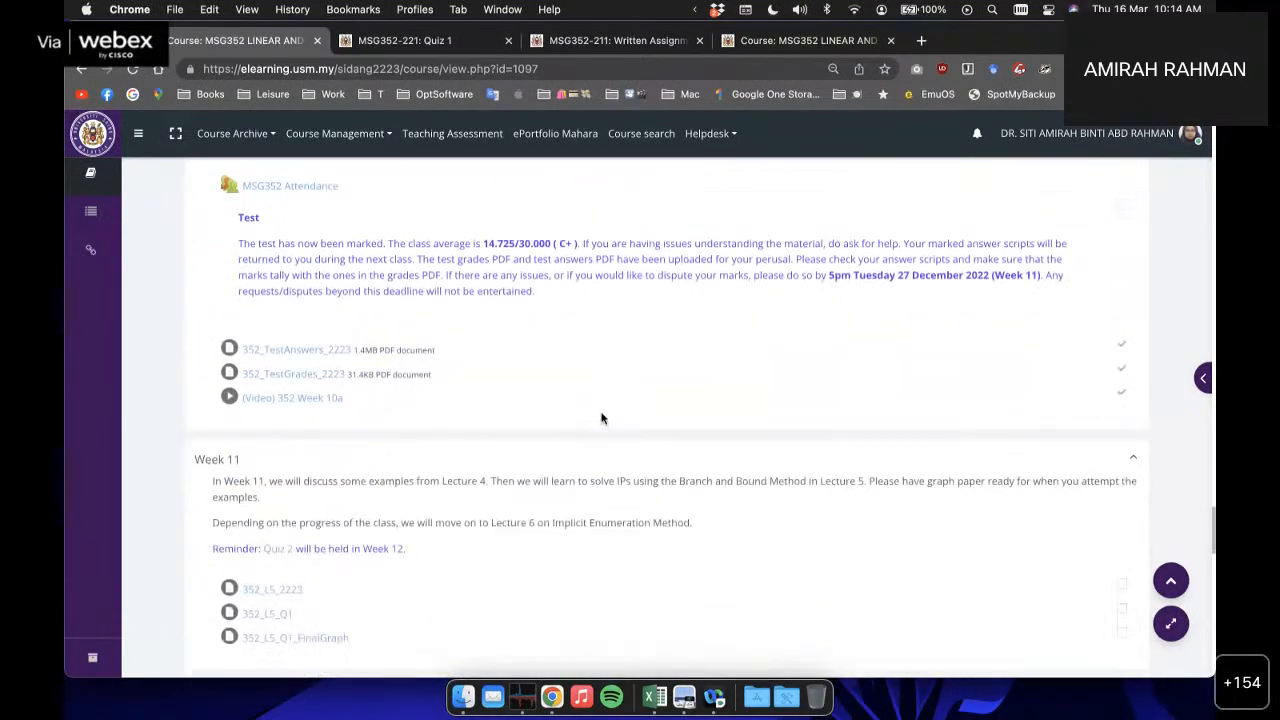
{"action": "scroll", "coordinate": [601, 418], "scroll_direction": "down", "scroll_amount": 10}
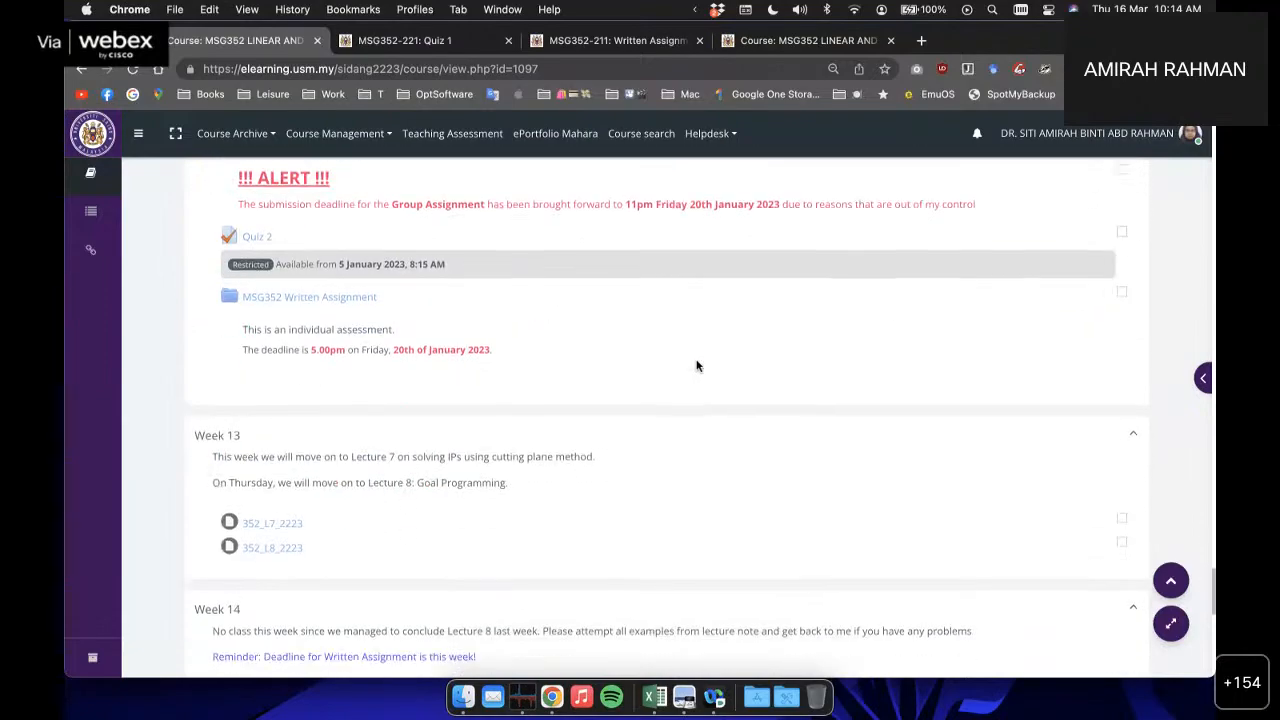
{"action": "scroll", "coordinate": [540, 371], "scroll_direction": "up", "scroll_amount": 8}
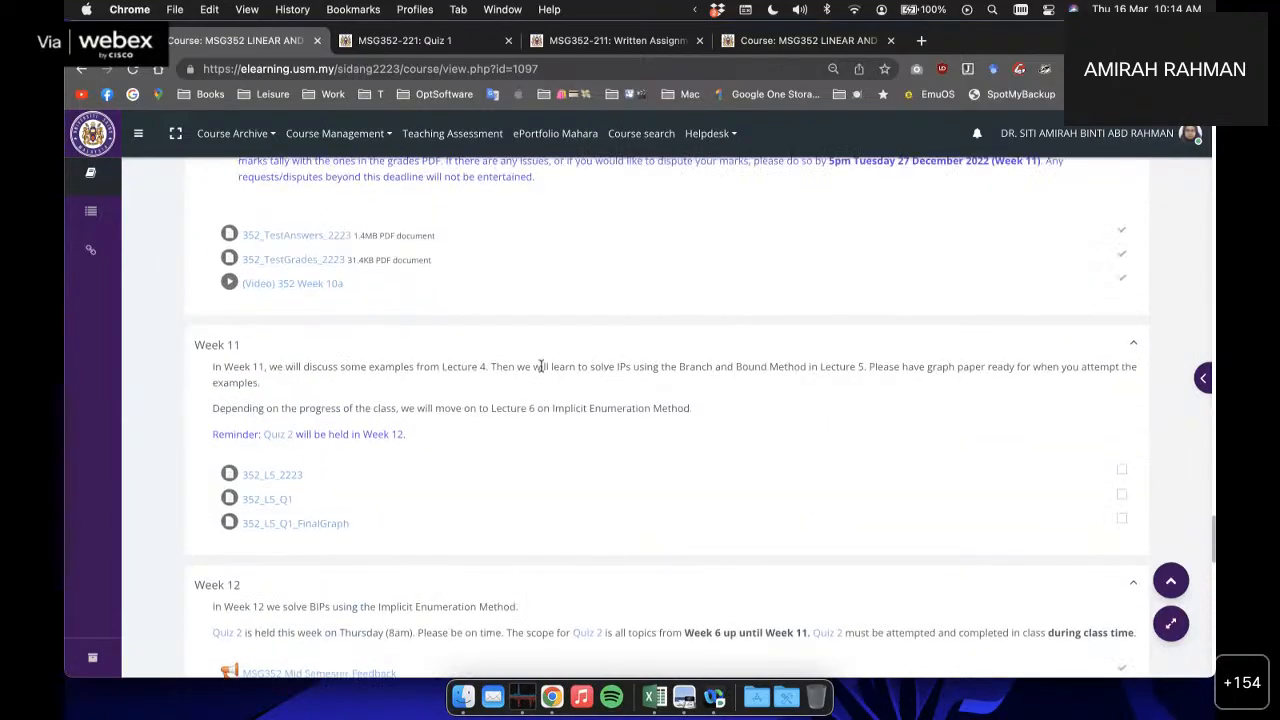
{"action": "scroll", "coordinate": [540, 366], "scroll_direction": "up", "scroll_amount": 12}
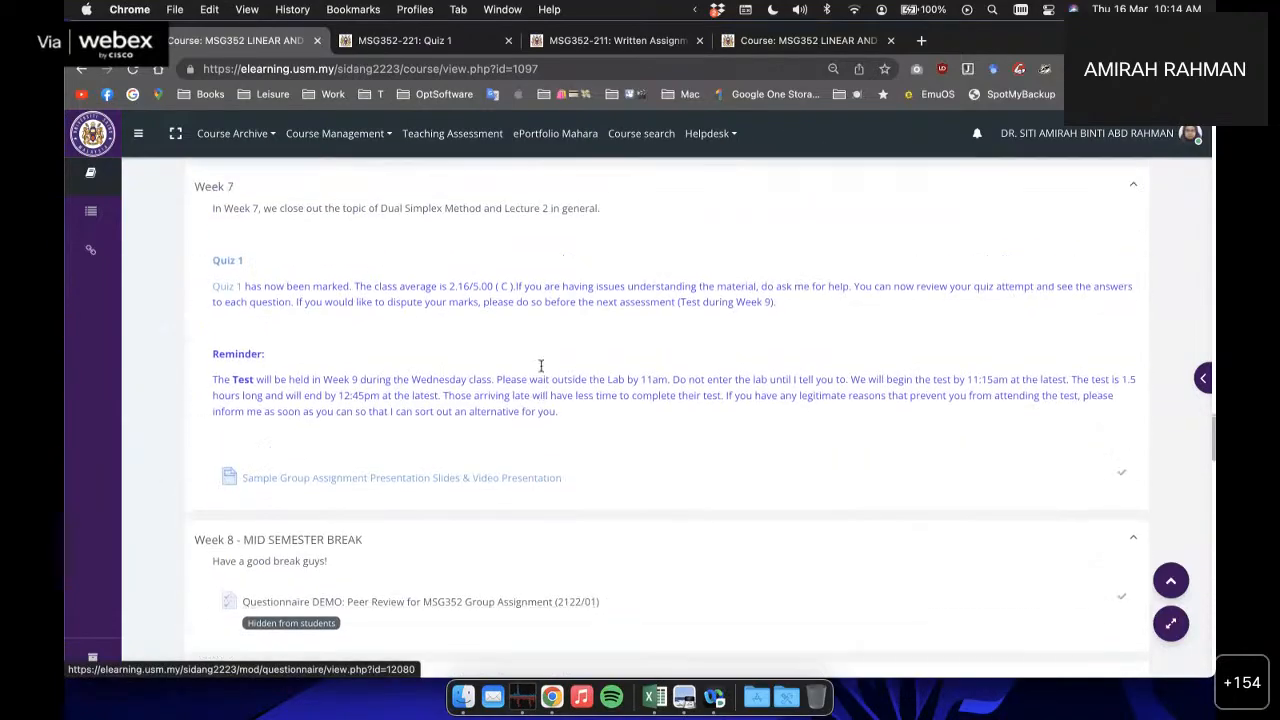
{"action": "scroll", "coordinate": [540, 366], "scroll_direction": "up", "scroll_amount": 5}
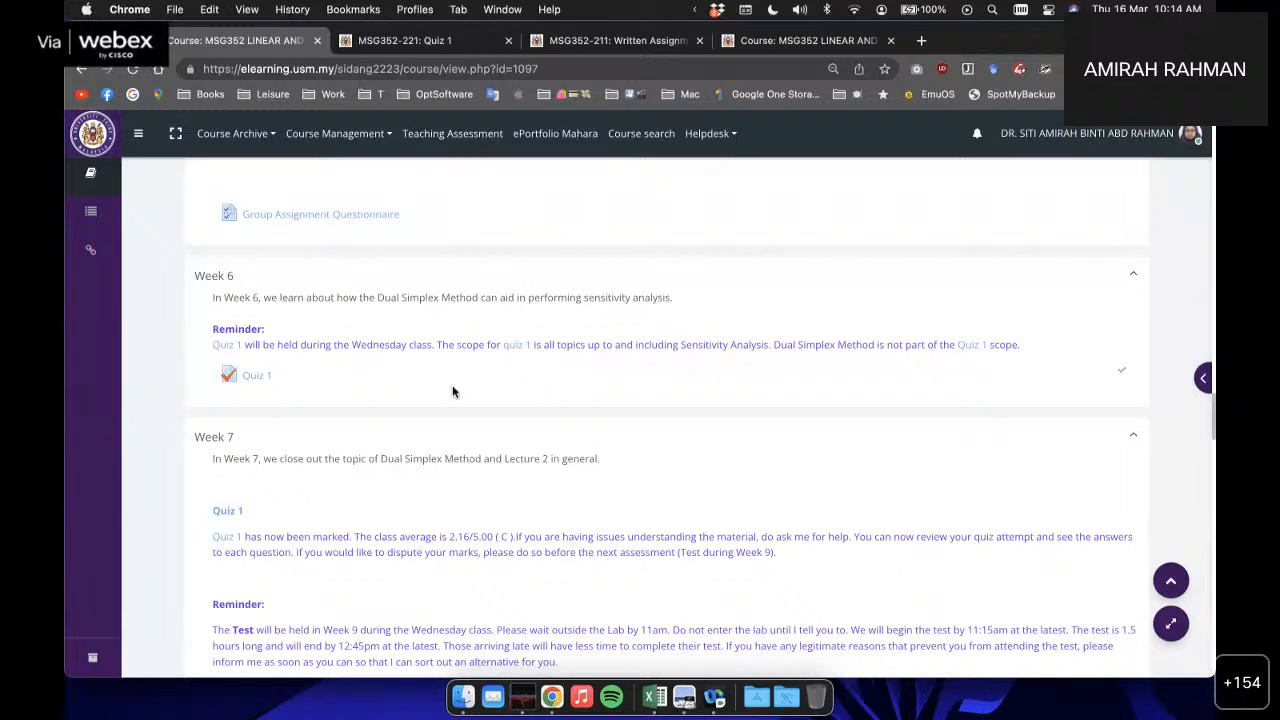
{"action": "scroll", "coordinate": [452, 391], "scroll_direction": "up", "scroll_amount": 5}
{"action": "scroll", "coordinate": [452, 391], "scroll_direction": "up", "scroll_amount": 7}
{"action": "scroll", "coordinate": [452, 385], "scroll_direction": "down", "scroll_amount": 3}
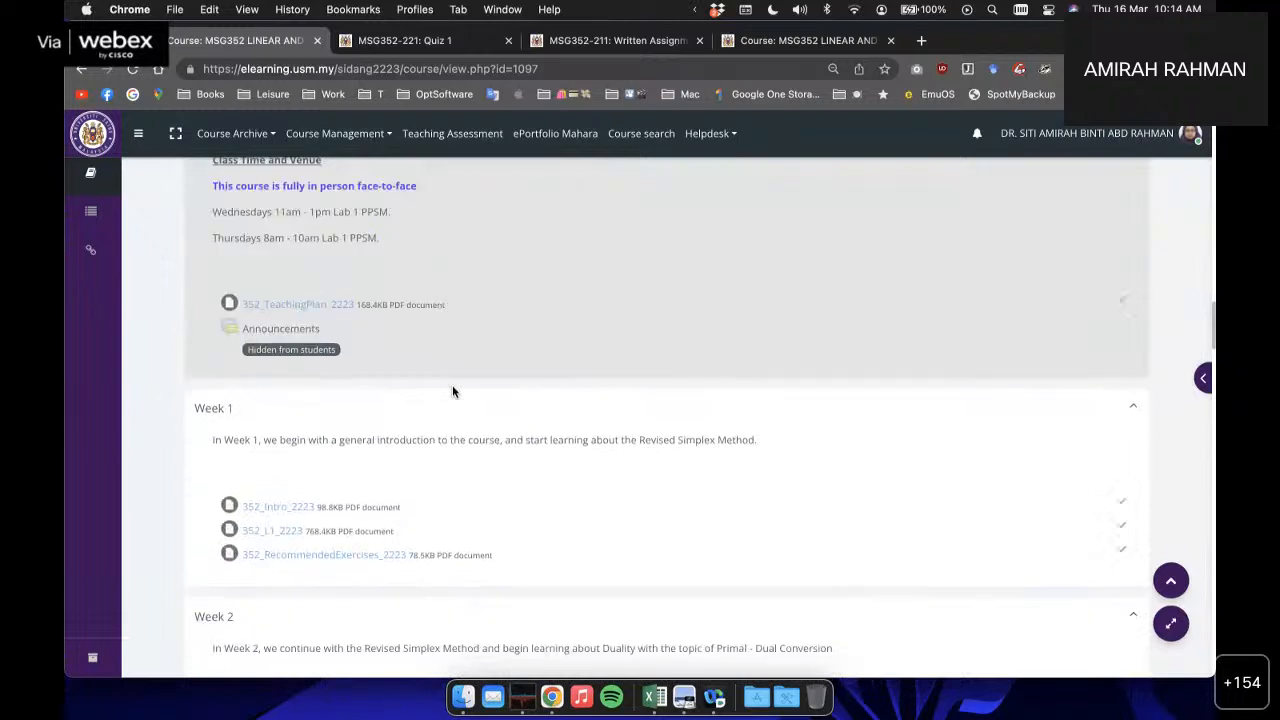
{"action": "scroll", "coordinate": [543, 384], "scroll_direction": "down", "scroll_amount": 4}
{"action": "scroll", "coordinate": [542, 382], "scroll_direction": "down", "scroll_amount": 2}
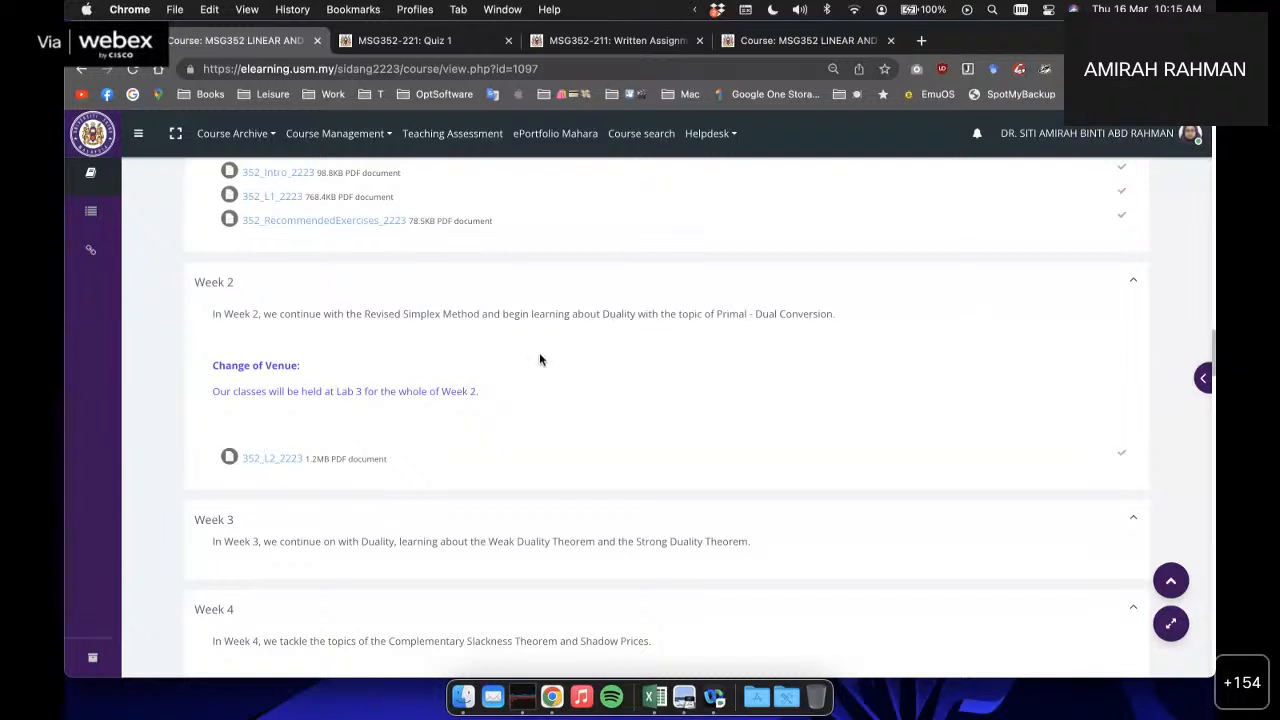
{"action": "scroll", "coordinate": [530, 312], "scroll_direction": "down", "scroll_amount": 1}
{"action": "scroll", "coordinate": [530, 312], "scroll_direction": "up", "scroll_amount": 2}
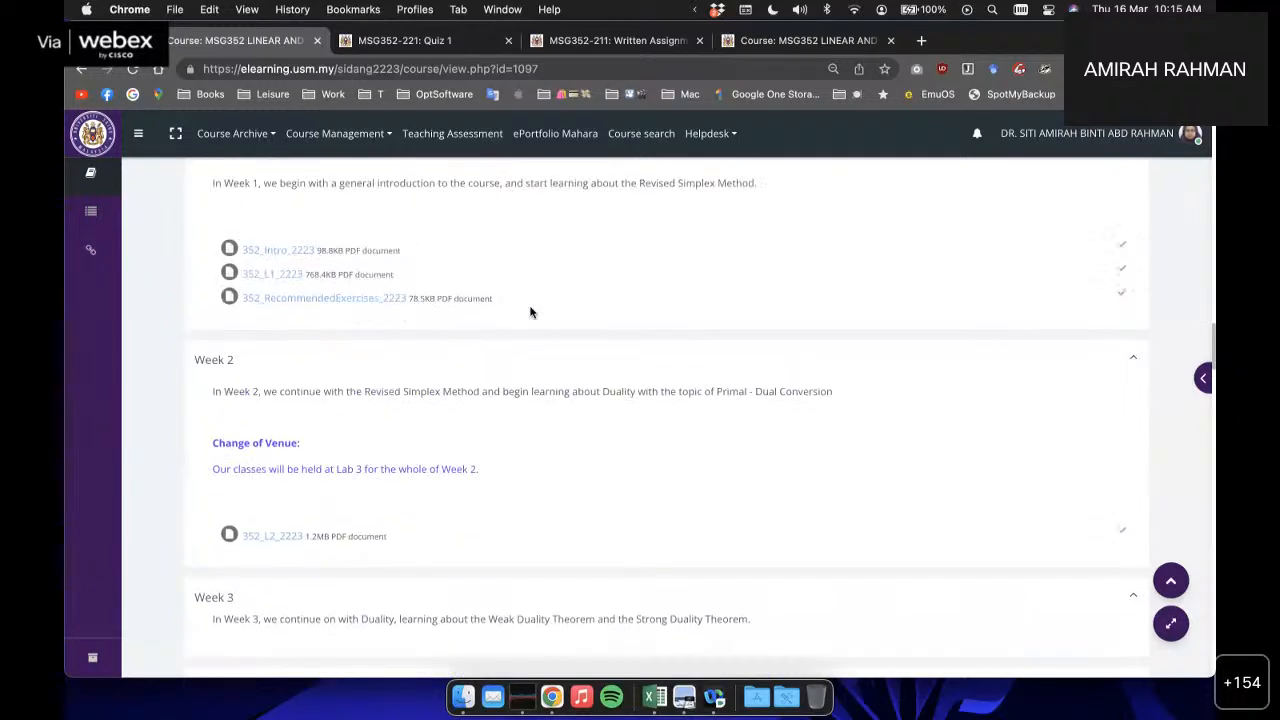
{"action": "scroll", "coordinate": [587, 287], "scroll_direction": "down", "scroll_amount": 1}
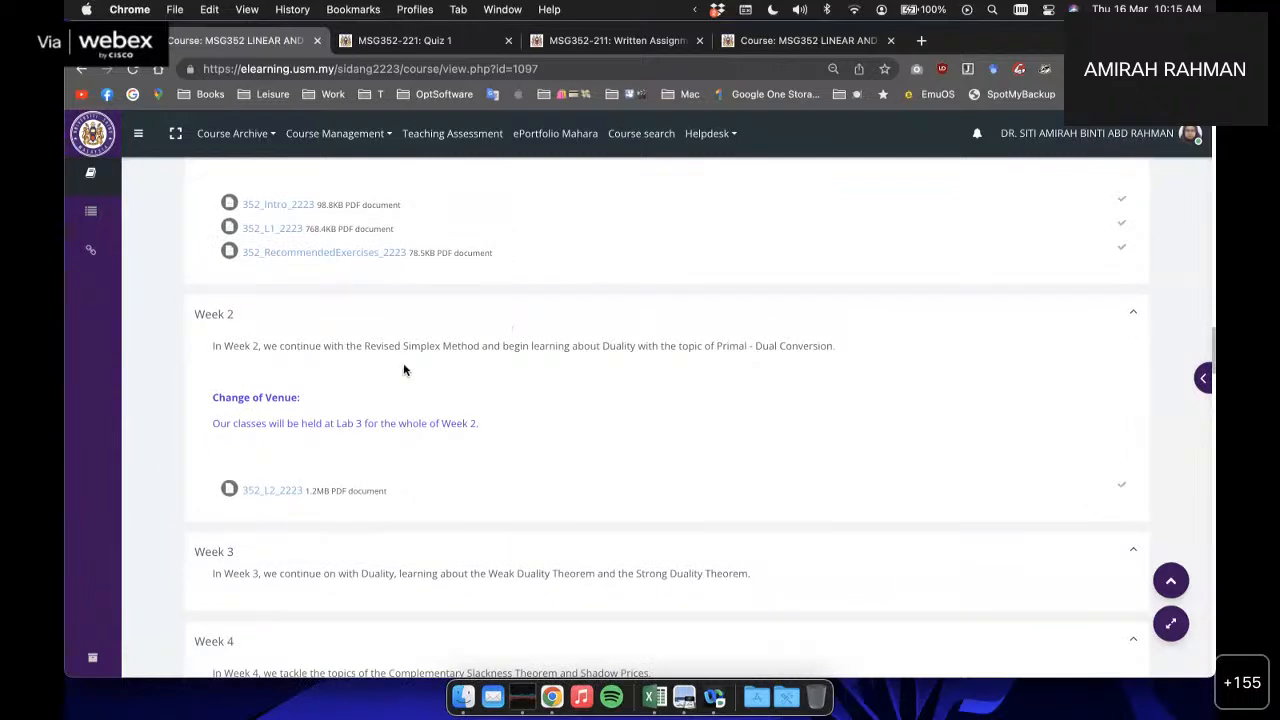
Step: Open Quiz 1 through its link in the Week 5 reminders
{"action": "scroll", "coordinate": [403, 370], "scroll_direction": "down", "scroll_amount": 5}
{"action": "scroll", "coordinate": [403, 370], "scroll_direction": "down", "scroll_amount": 7}
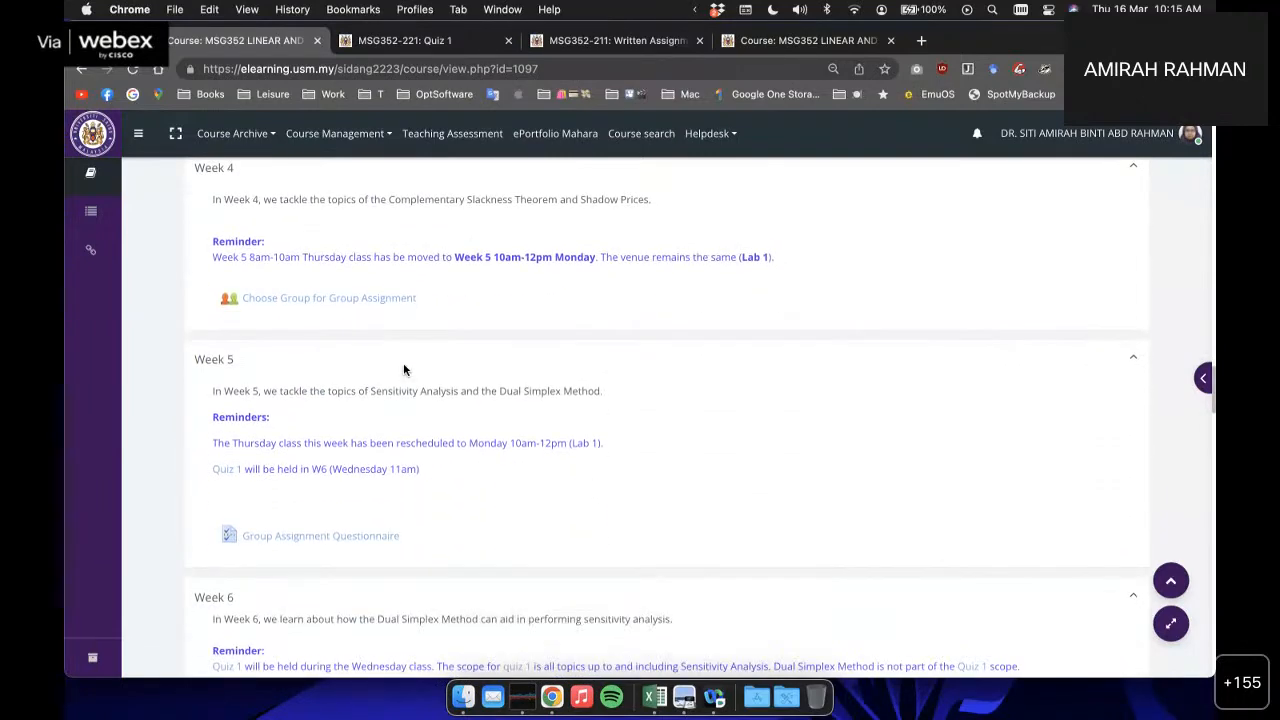
{"action": "left_click", "coordinate": [229, 470]}
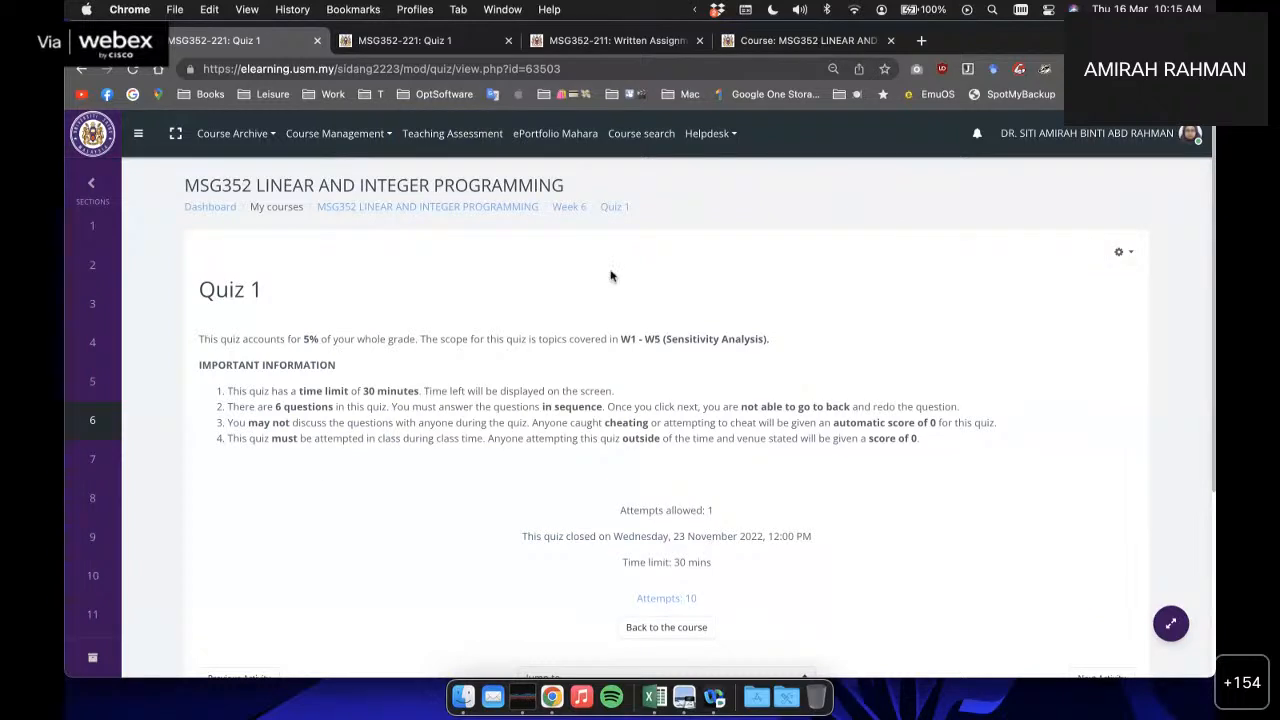
Step: Review Quiz 1's instructions and check its student attempts
{"action": "scroll", "coordinate": [383, 330], "scroll_direction": "down", "scroll_amount": 1}
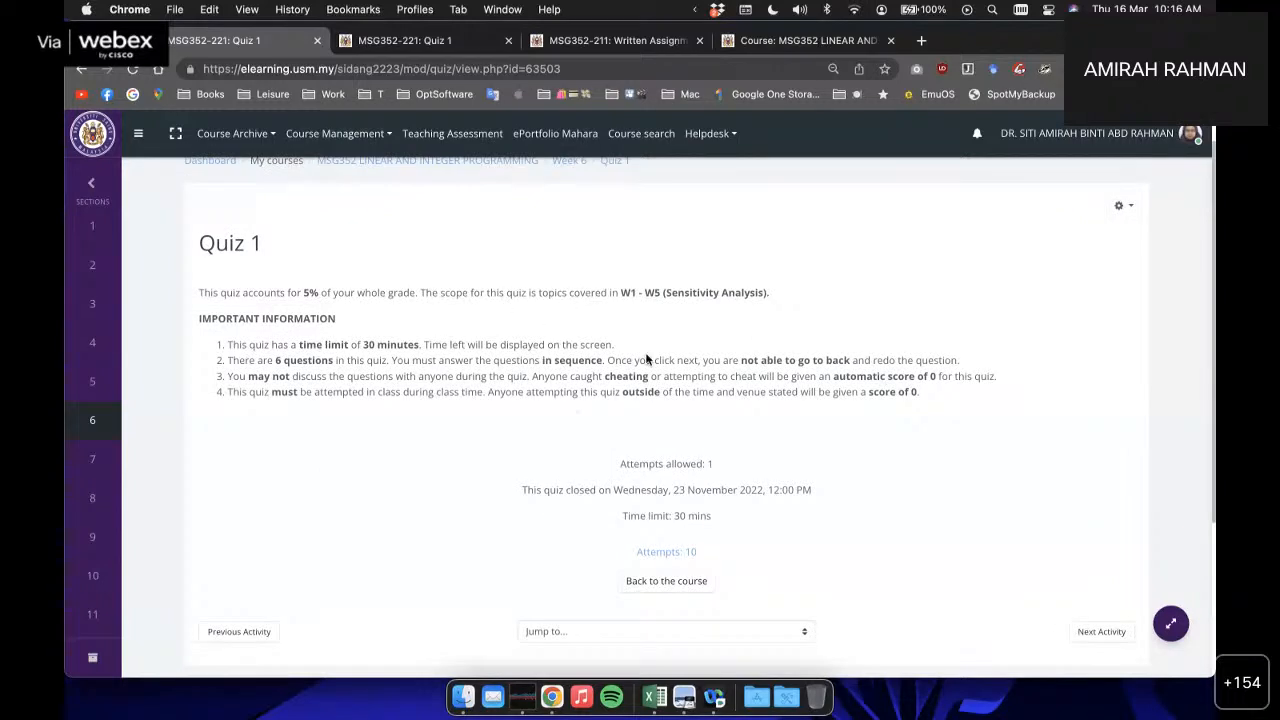
{"action": "scroll", "coordinate": [616, 295], "scroll_direction": "down", "scroll_amount": 2}
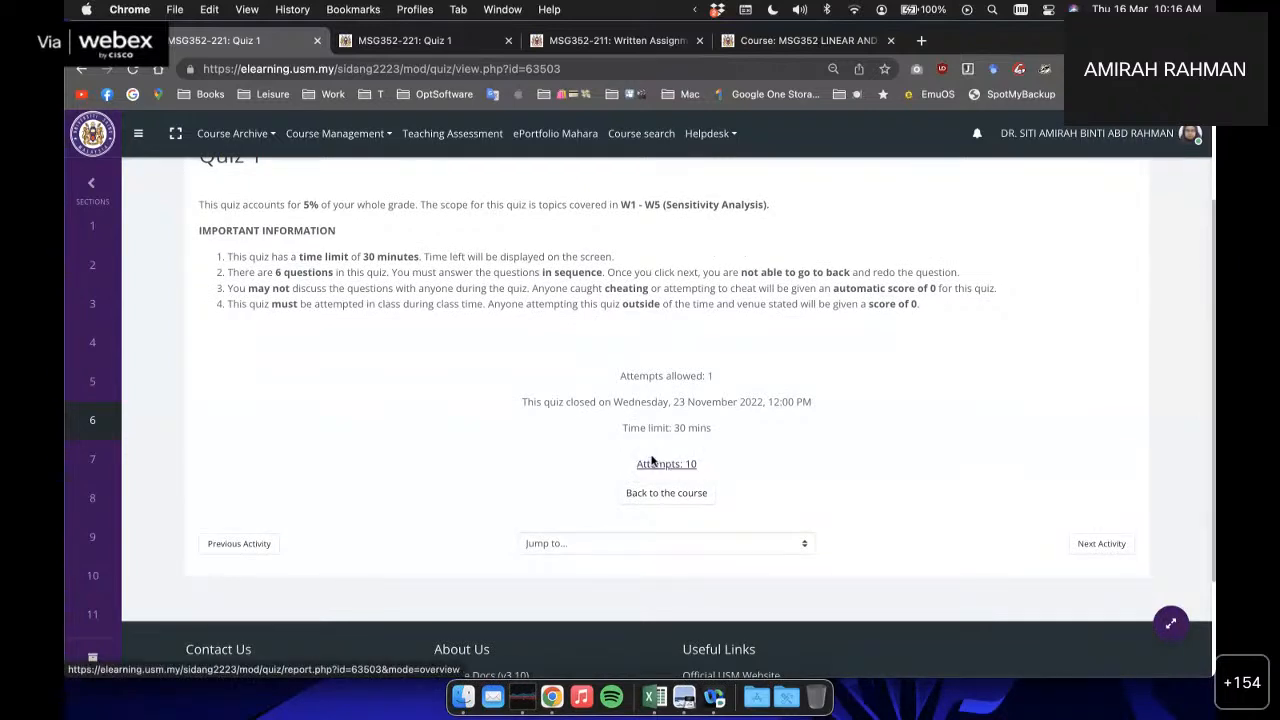
{"action": "left_click", "coordinate": [660, 466]}
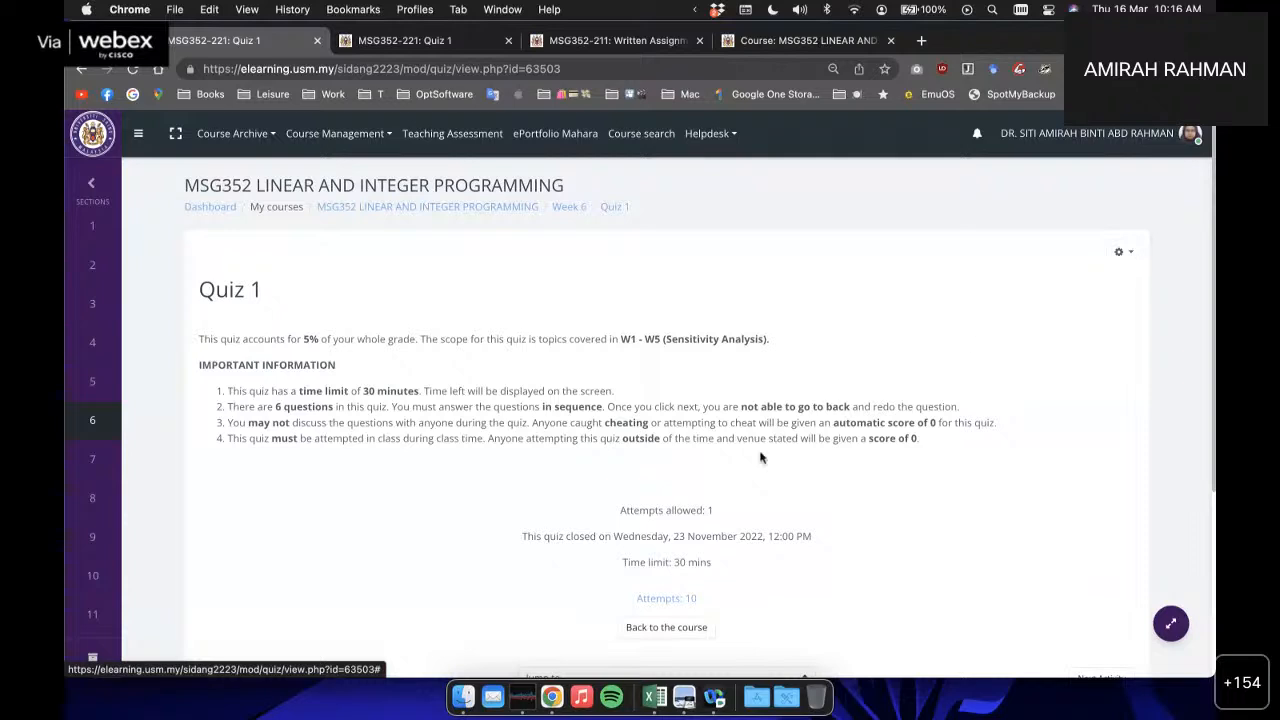
{"action": "scroll", "coordinate": [763, 451], "scroll_direction": "down", "scroll_amount": 2}
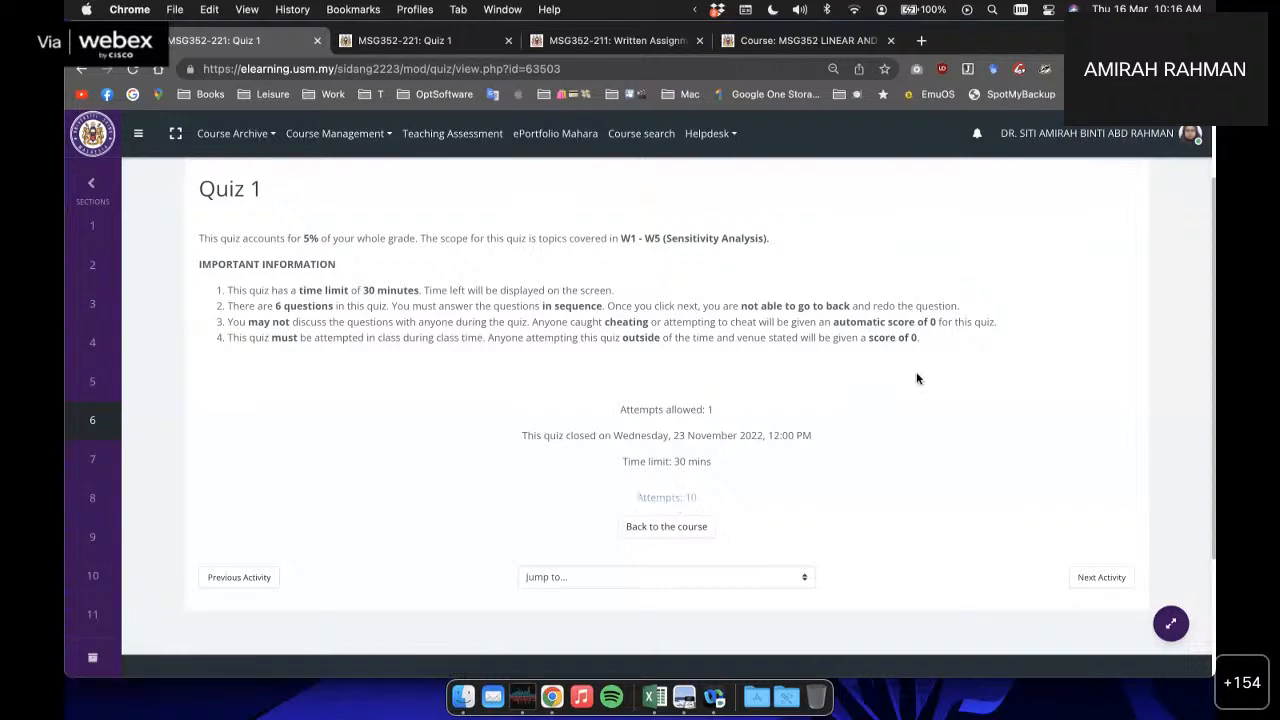
{"action": "scroll", "coordinate": [917, 376], "scroll_direction": "up", "scroll_amount": 2}
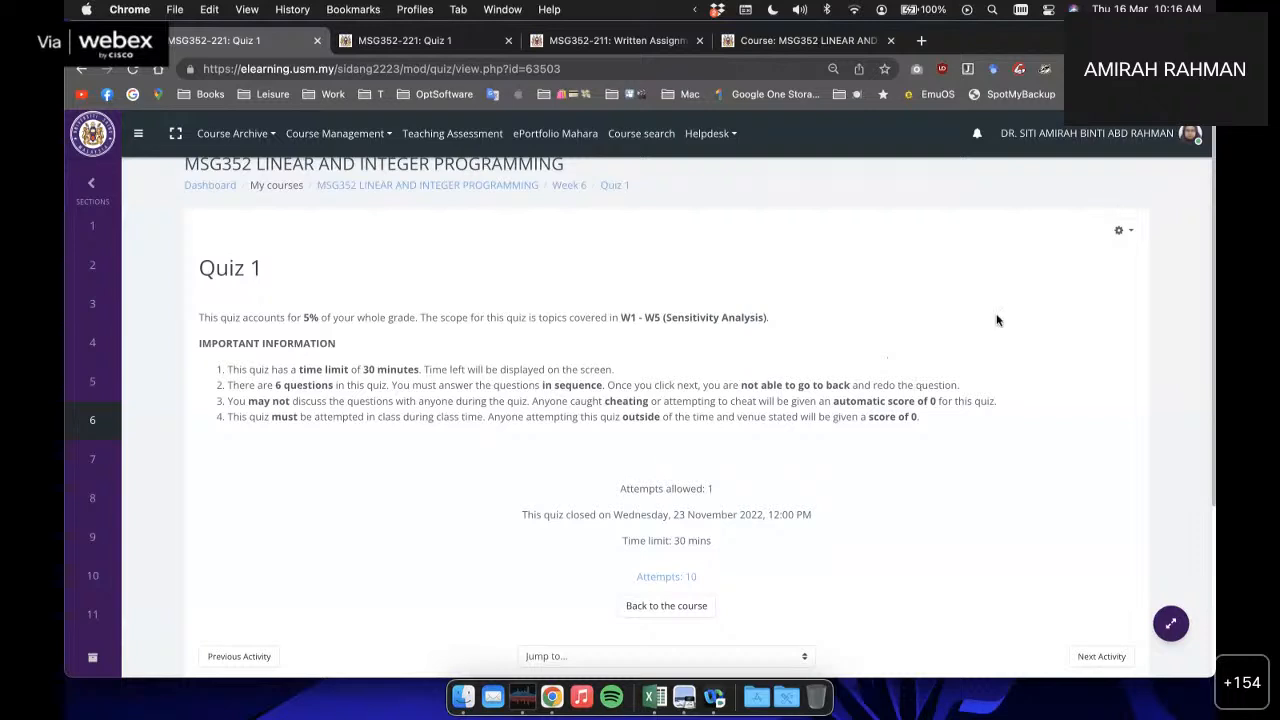
Step: Open the Quiz exporting report from the results of Quiz 1
{"action": "left_click", "coordinate": [1134, 235]}
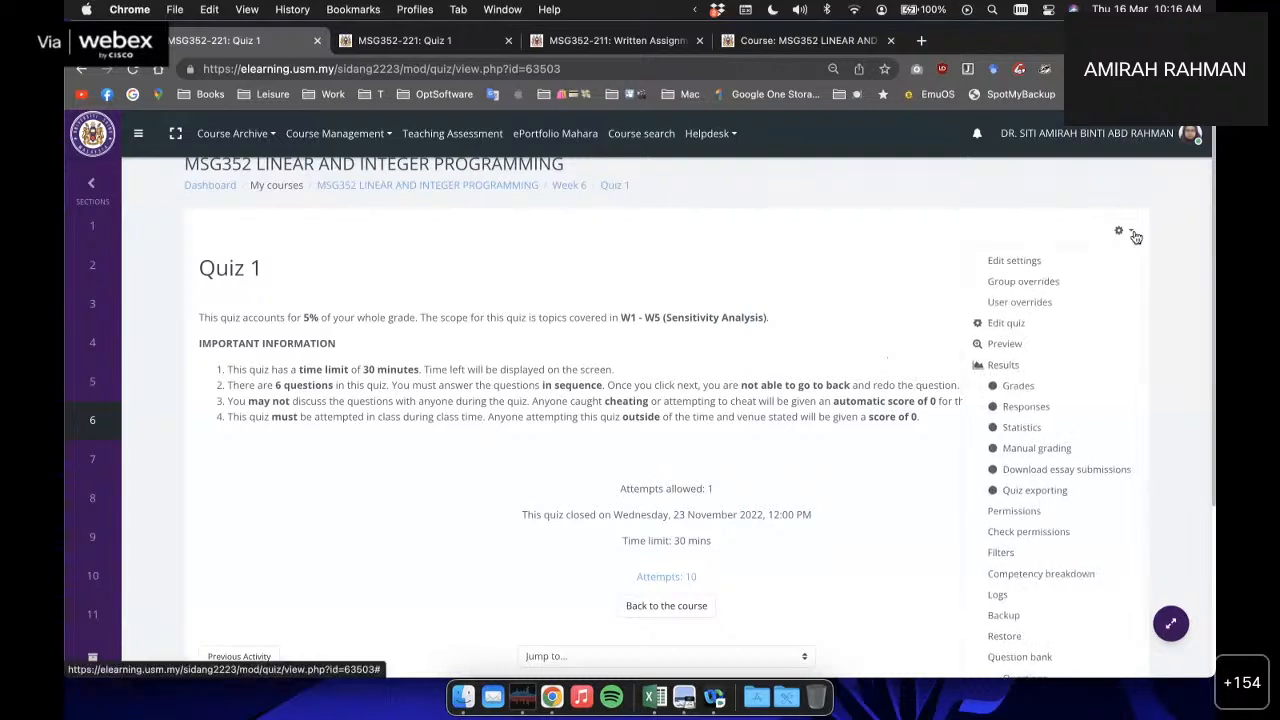
{"action": "left_click", "coordinate": [1124, 236]}
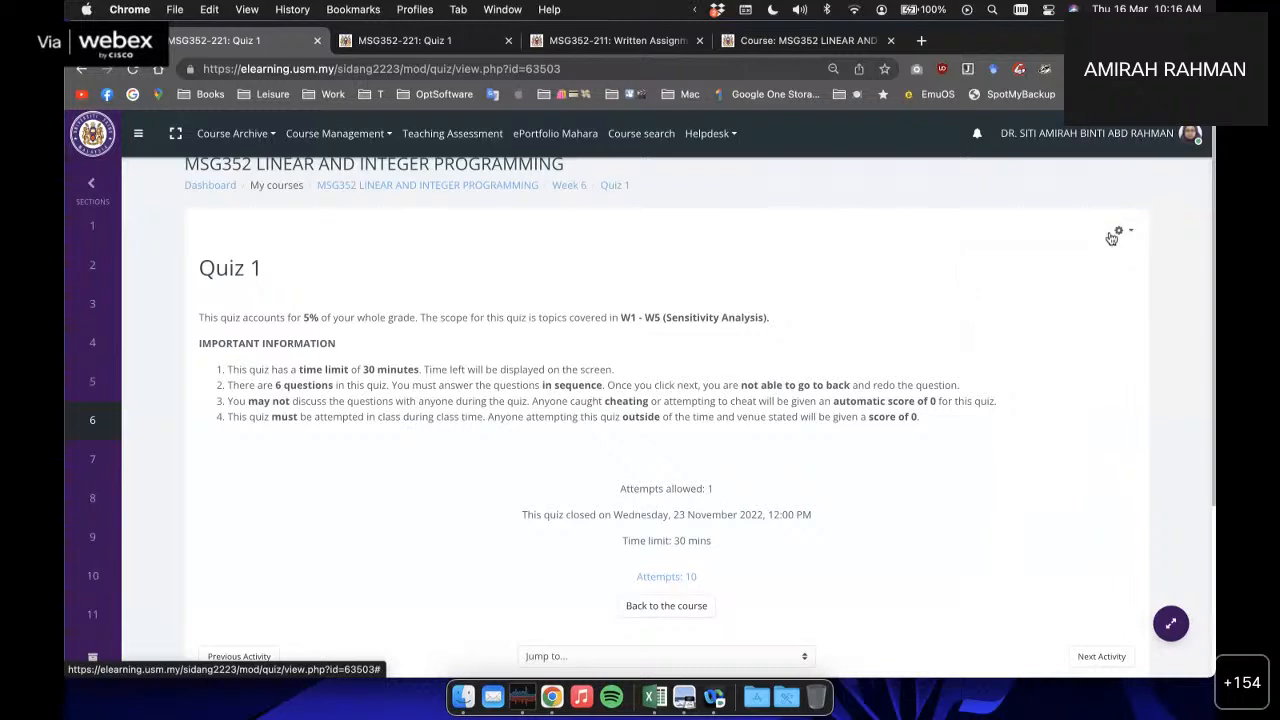
{"action": "left_click", "coordinate": [1122, 234]}
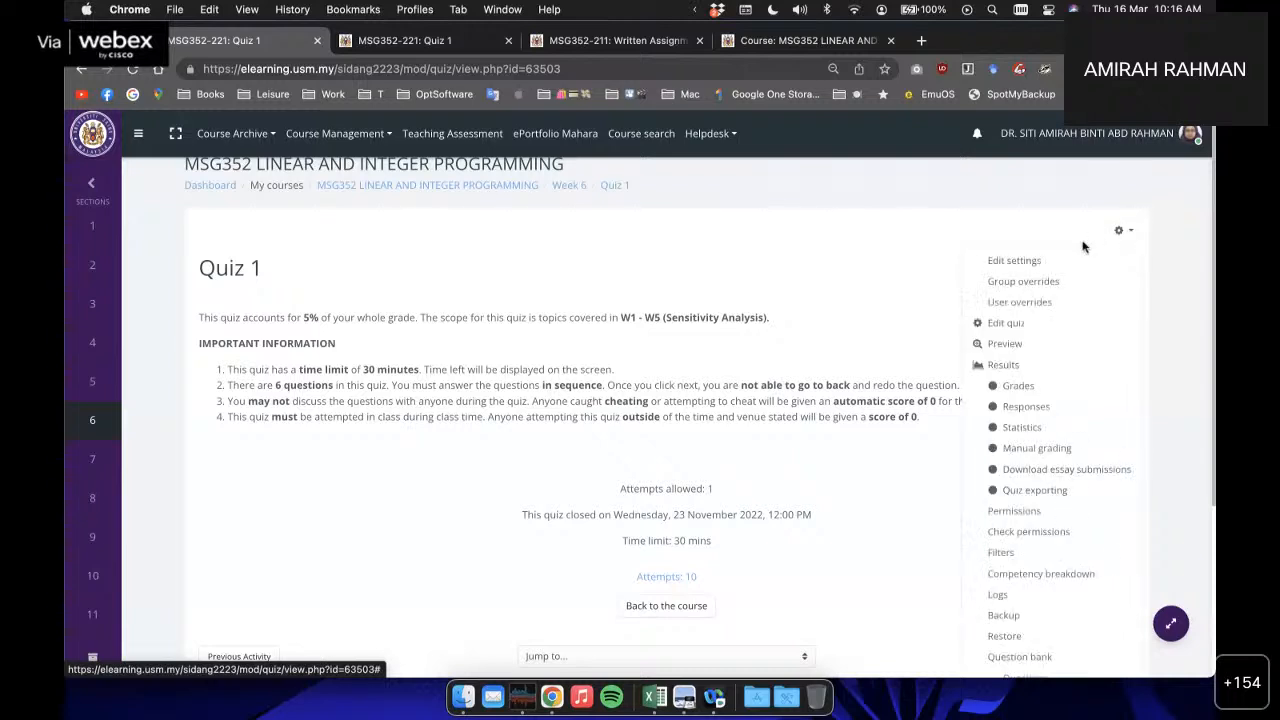
{"action": "scroll", "coordinate": [1060, 300], "scroll_direction": "down", "scroll_amount": 1}
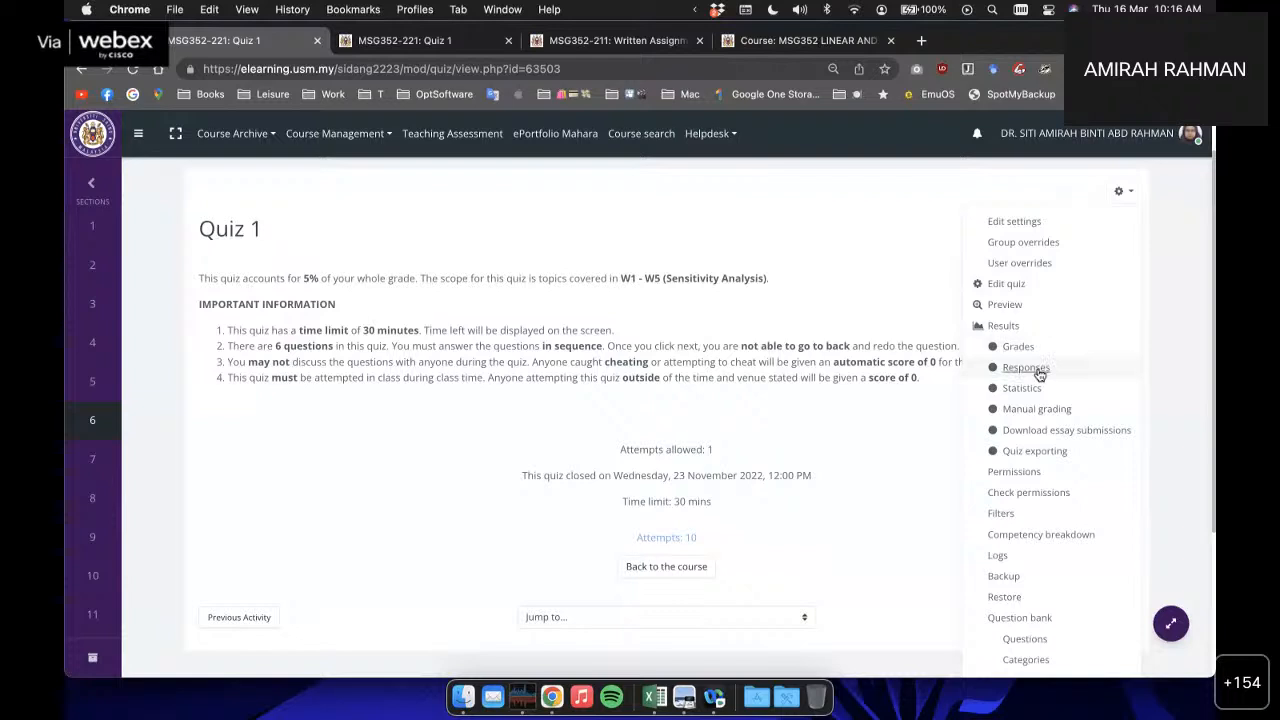
{"action": "left_click", "coordinate": [1025, 457]}
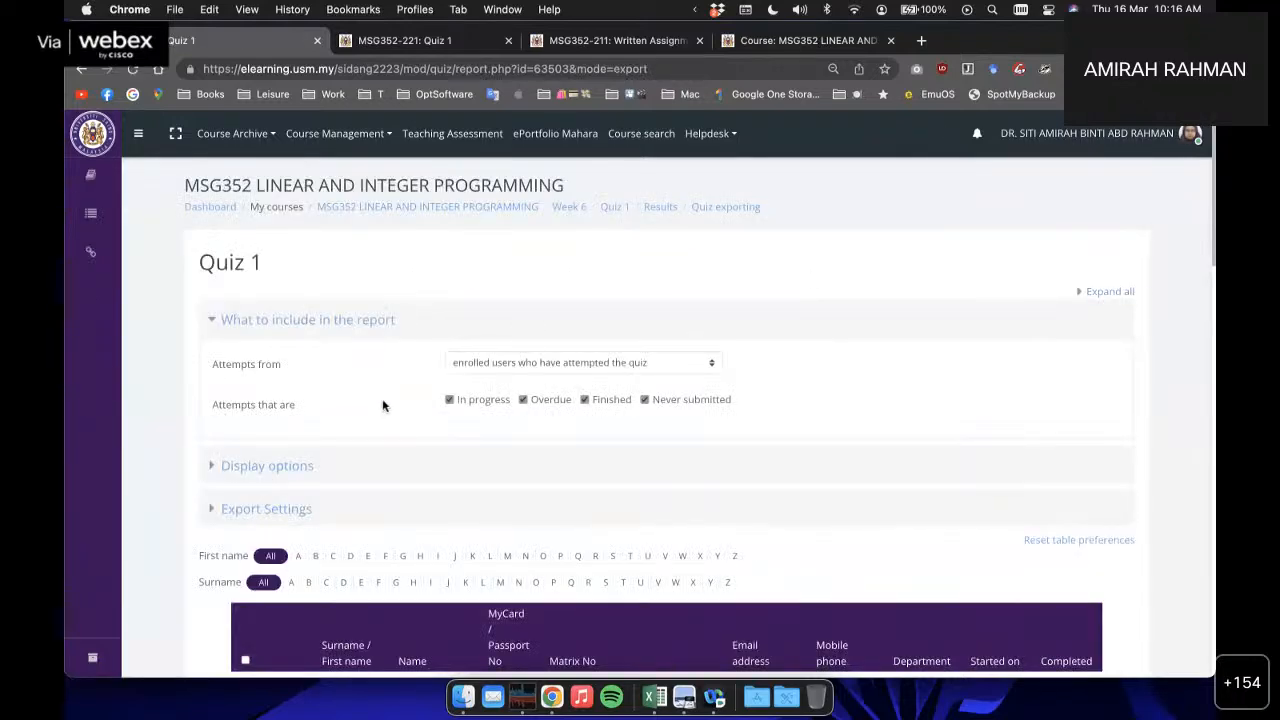
Step: Open the first listed student's attempt review in a new browser tab and examine the marking of Question 1
{"action": "scroll", "coordinate": [214, 412], "scroll_direction": "down", "scroll_amount": 5}
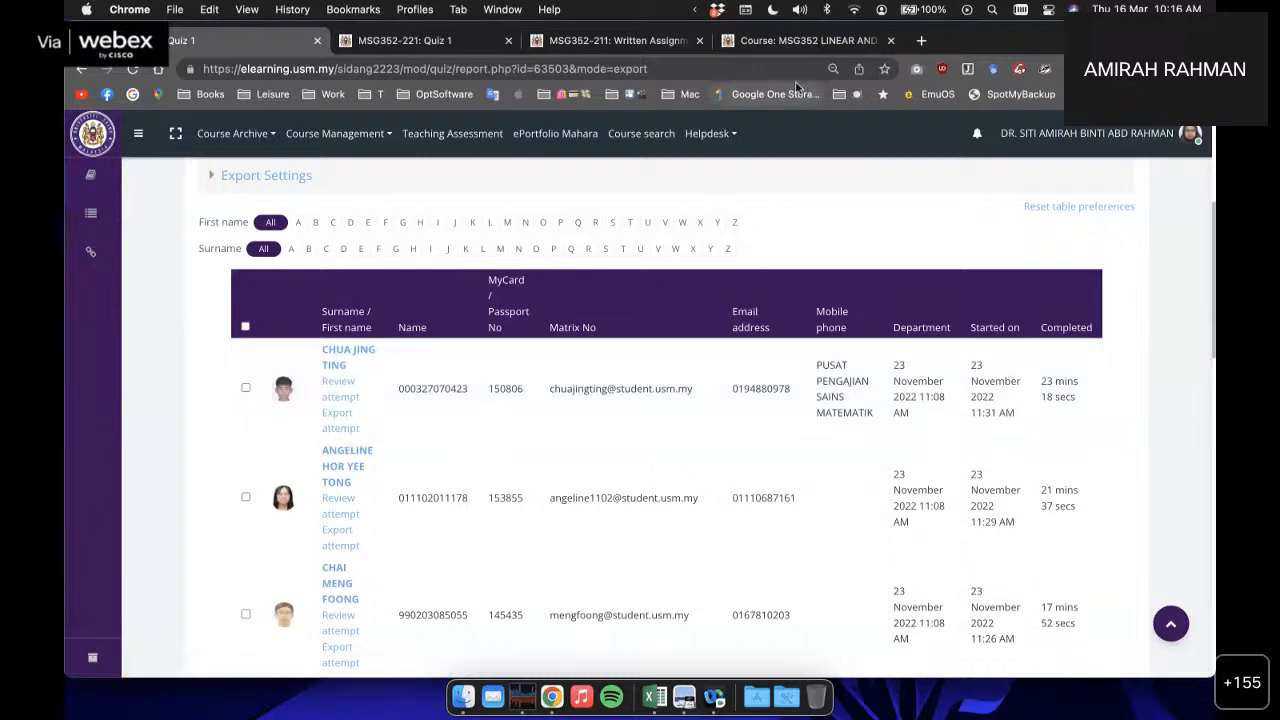
{"action": "right_click", "coordinate": [345, 400]}
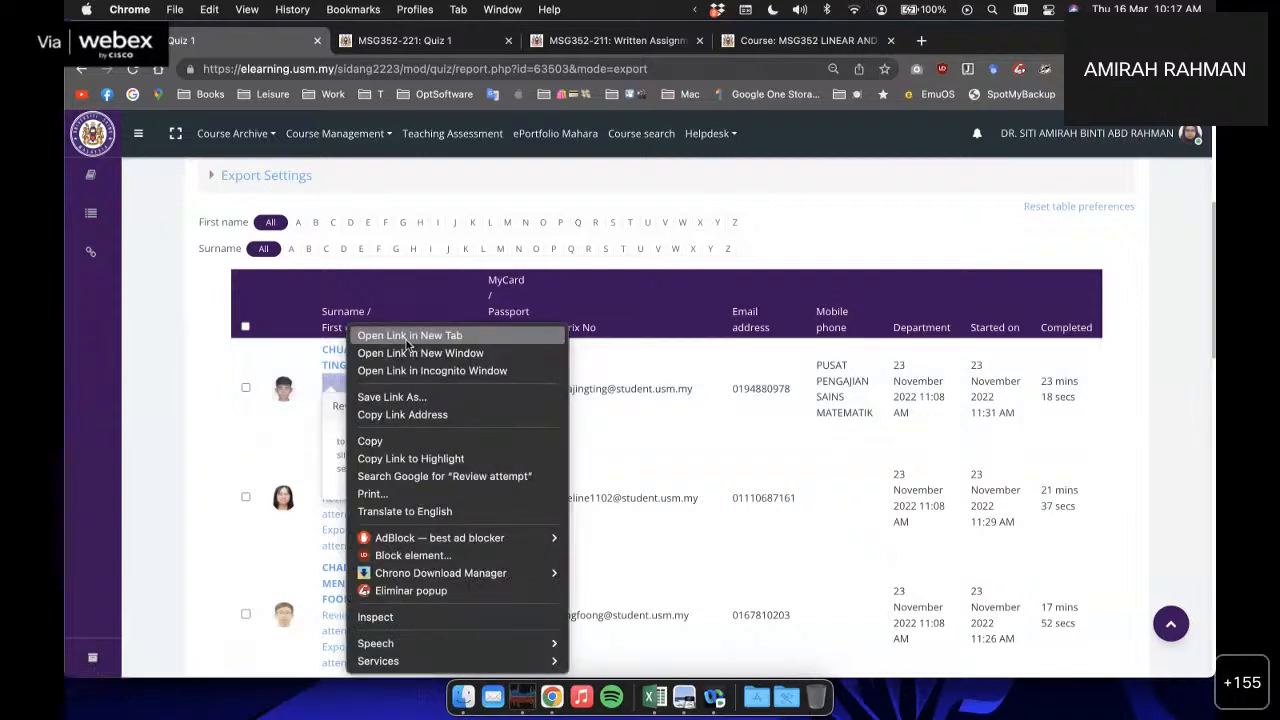
{"action": "left_click", "coordinate": [406, 340]}
{"action": "left_click", "coordinate": [392, 45]}
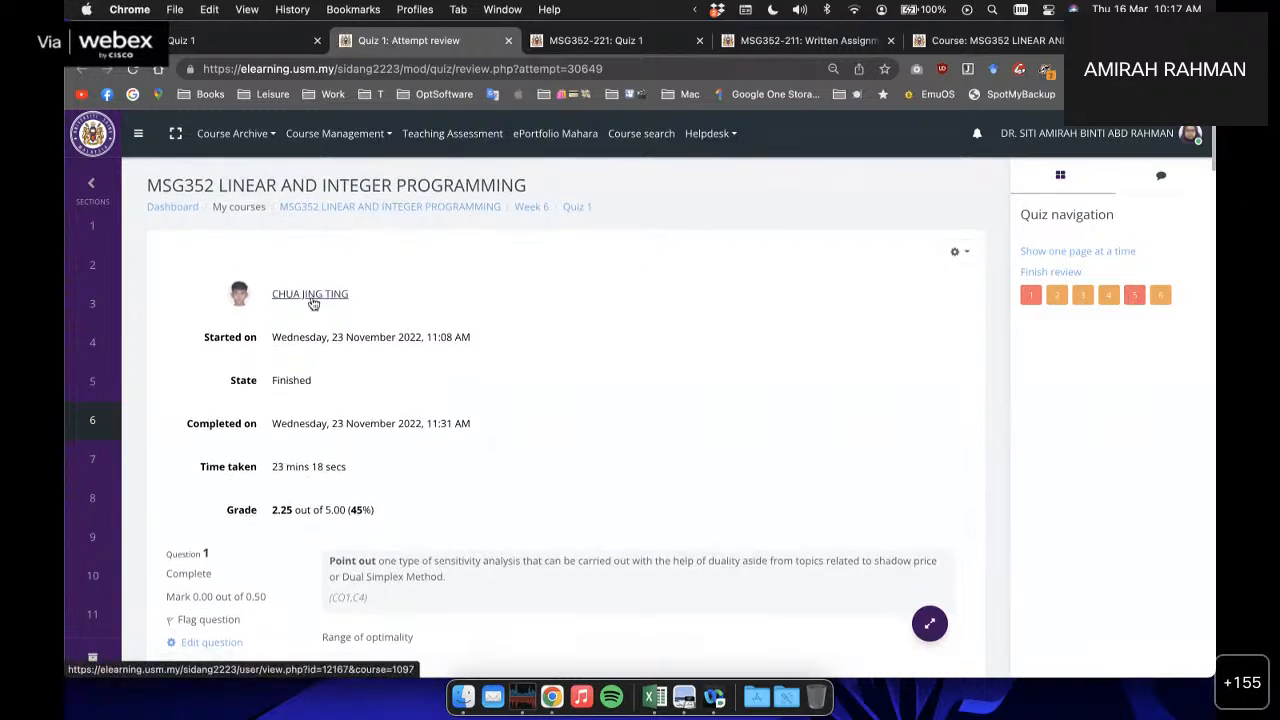
{"action": "scroll", "coordinate": [350, 345], "scroll_direction": "down", "scroll_amount": 3}
{"action": "scroll", "coordinate": [355, 340], "scroll_direction": "down", "scroll_amount": 10}
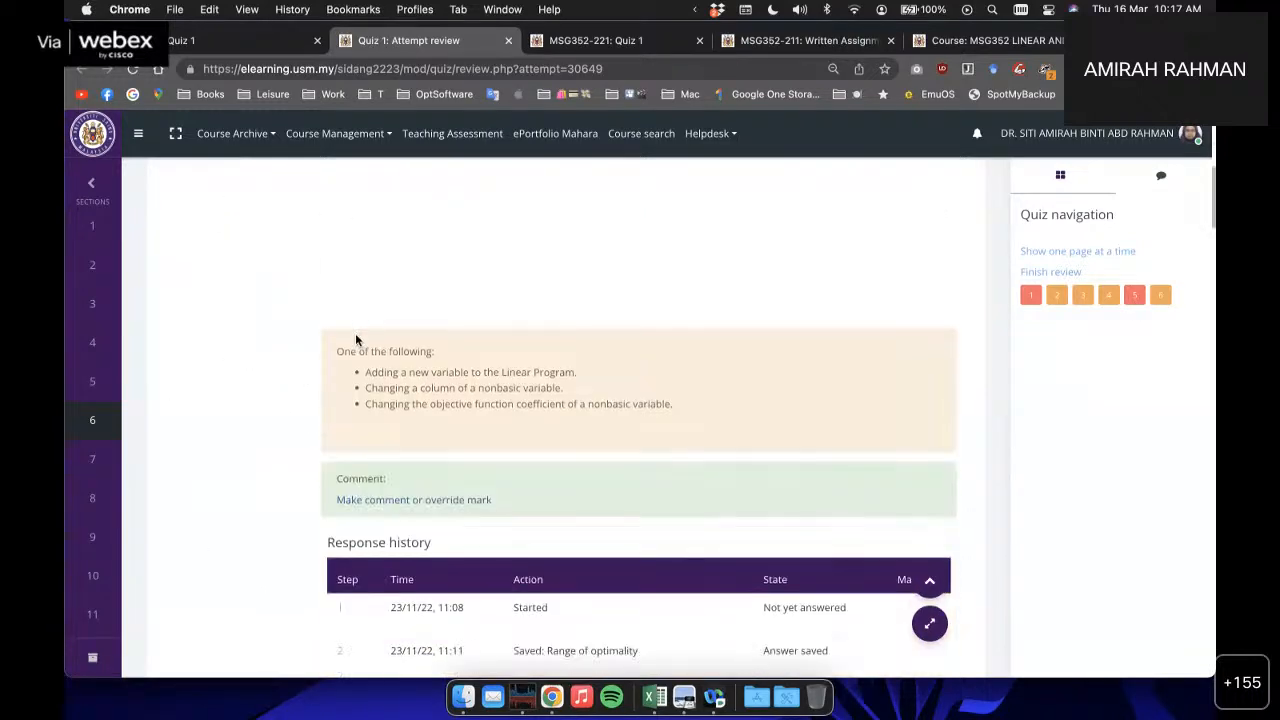
Step: Skim the remaining marked questions, export the first listed student's attempt in a new browser tab, and close the attempt review
{"action": "scroll", "coordinate": [355, 340], "scroll_direction": "down", "scroll_amount": 12}
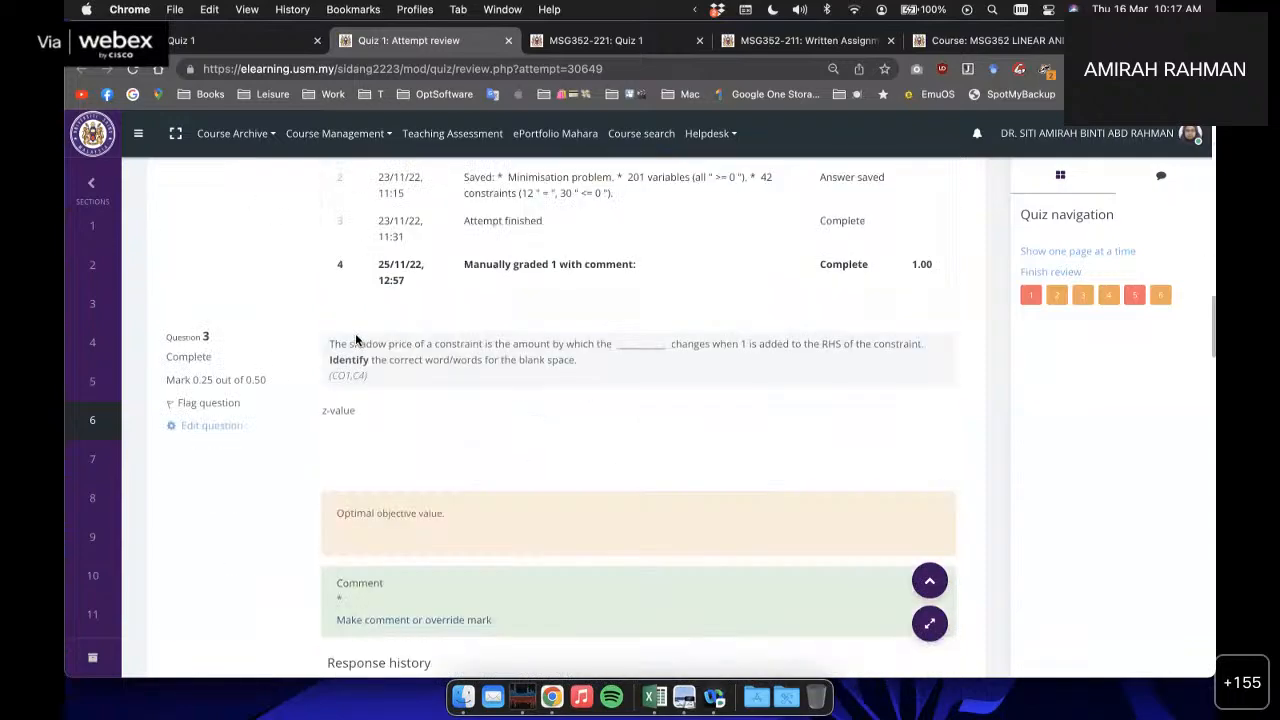
{"action": "scroll", "coordinate": [357, 335], "scroll_direction": "up", "scroll_amount": 20}
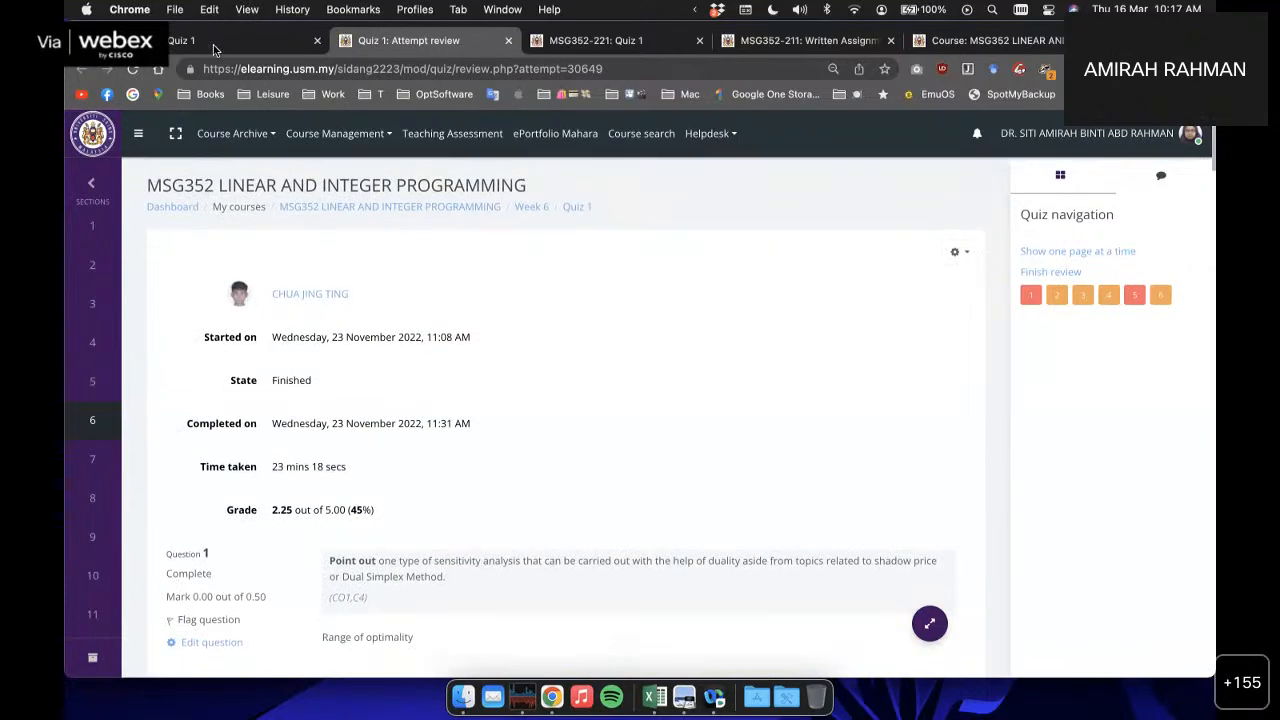
{"action": "left_click", "coordinate": [213, 41]}
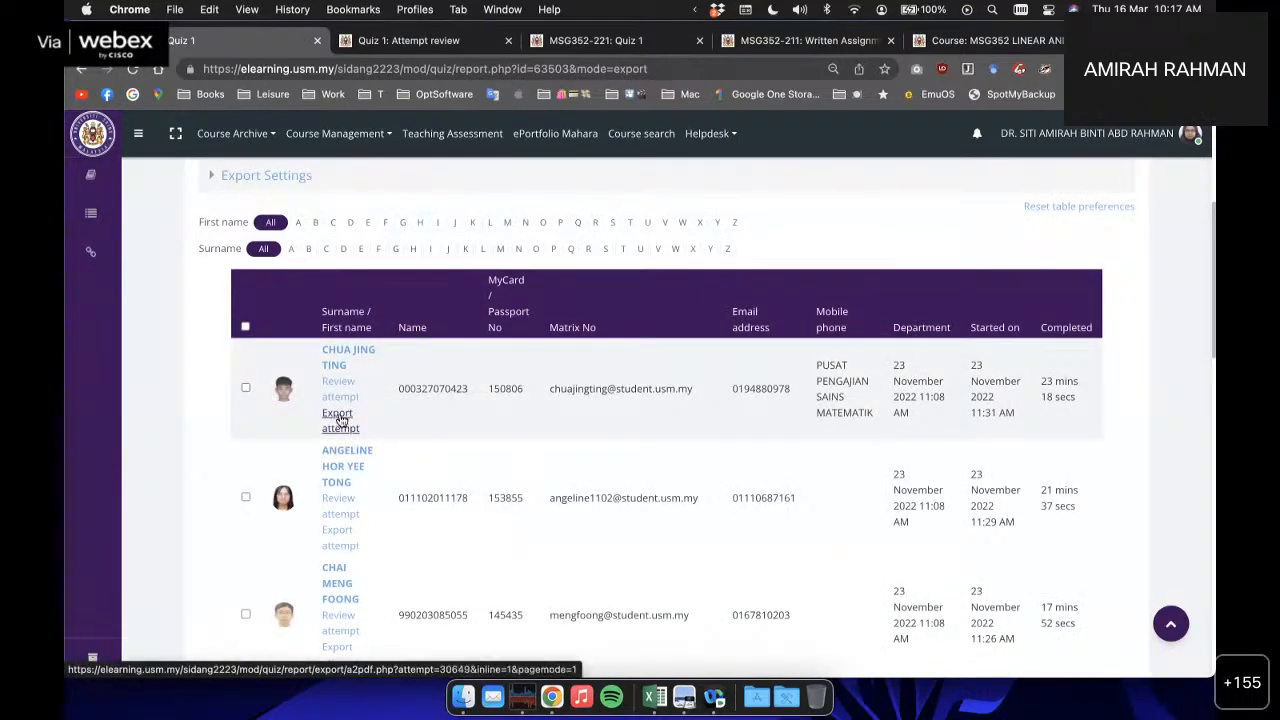
{"action": "right_click", "coordinate": [341, 420]}
{"action": "left_click", "coordinate": [398, 336]}
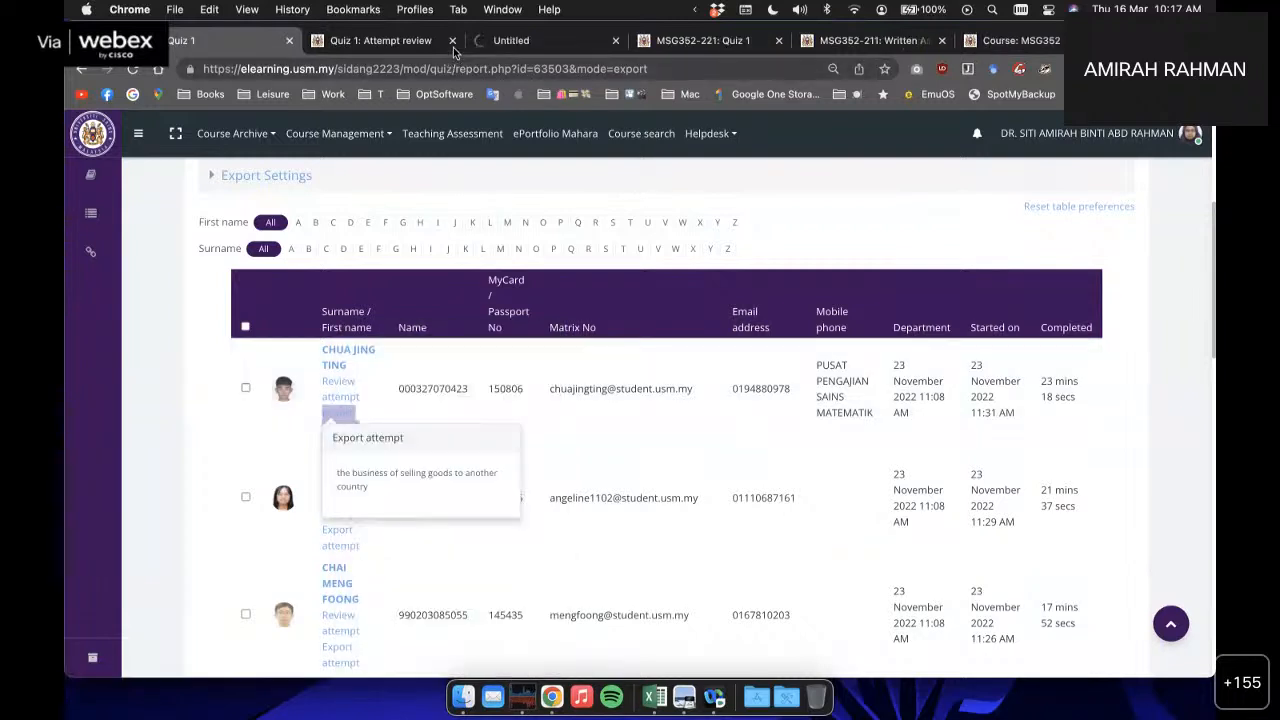
{"action": "left_click", "coordinate": [440, 45]}
{"action": "left_click", "coordinate": [452, 41]}
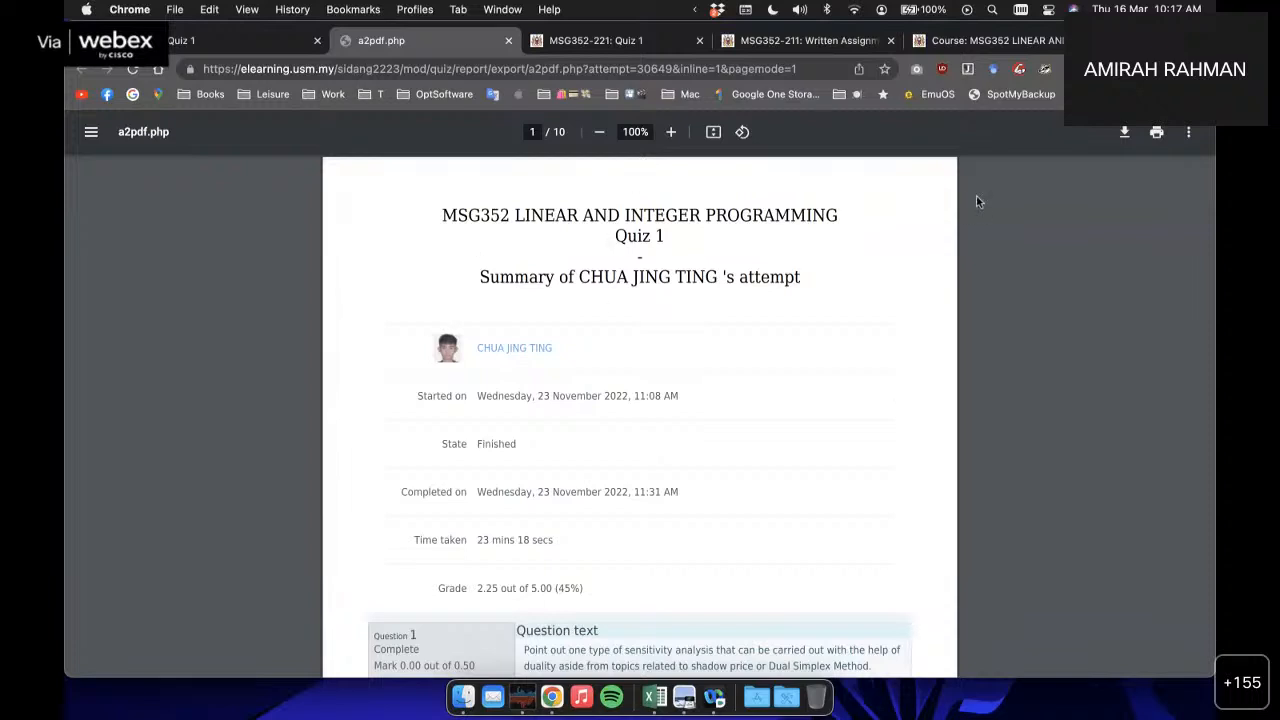
Step: Examine the attempt summary and Question 1's mark, answer and feedback in the exported PDF
{"action": "left_click", "coordinate": [1124, 135]}
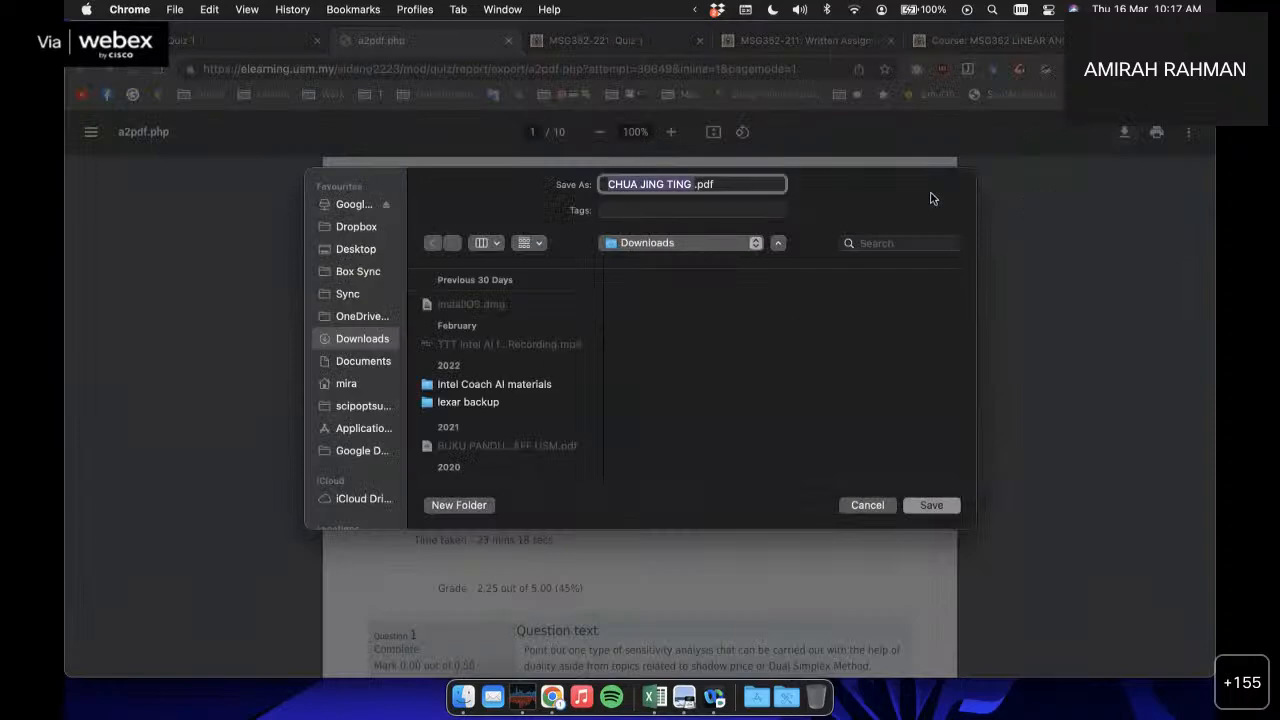
{"action": "left_click", "coordinate": [874, 508]}
{"action": "scroll", "coordinate": [732, 292], "scroll_direction": "down", "scroll_amount": 5}
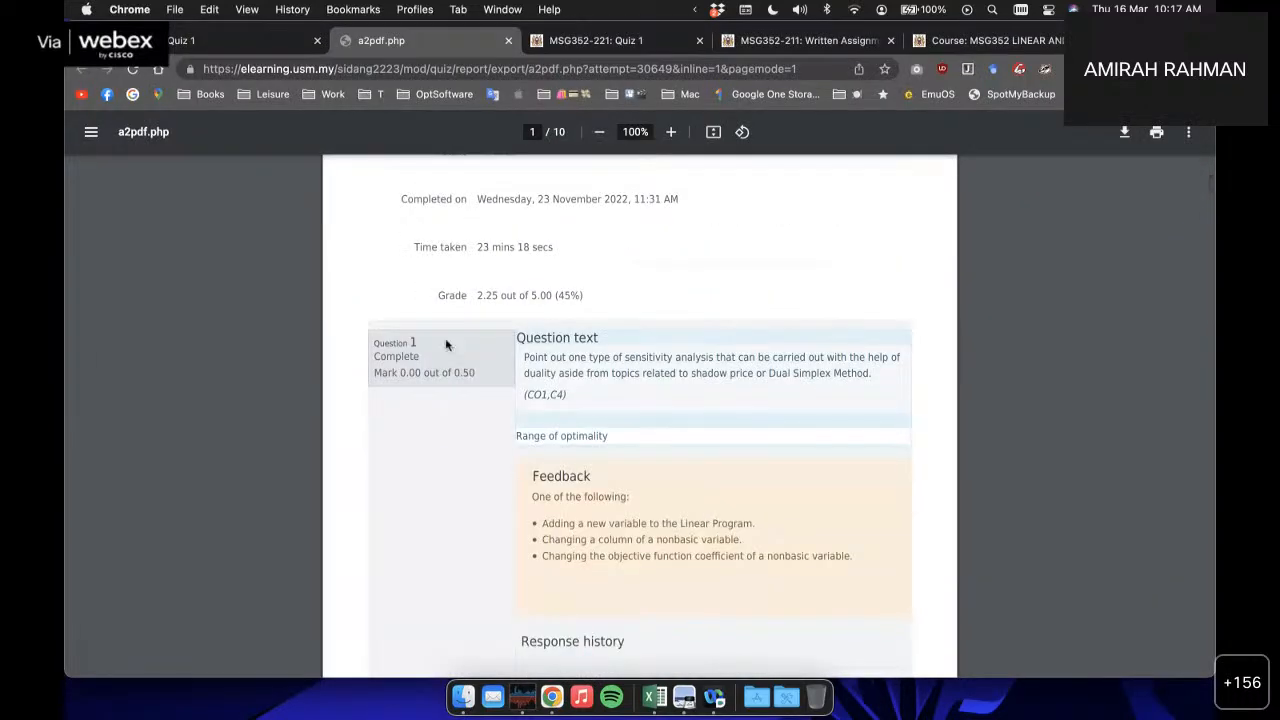
{"action": "scroll", "coordinate": [648, 348], "scroll_direction": "down", "scroll_amount": 3}
{"action": "scroll", "coordinate": [648, 348], "scroll_direction": "up", "scroll_amount": 5}
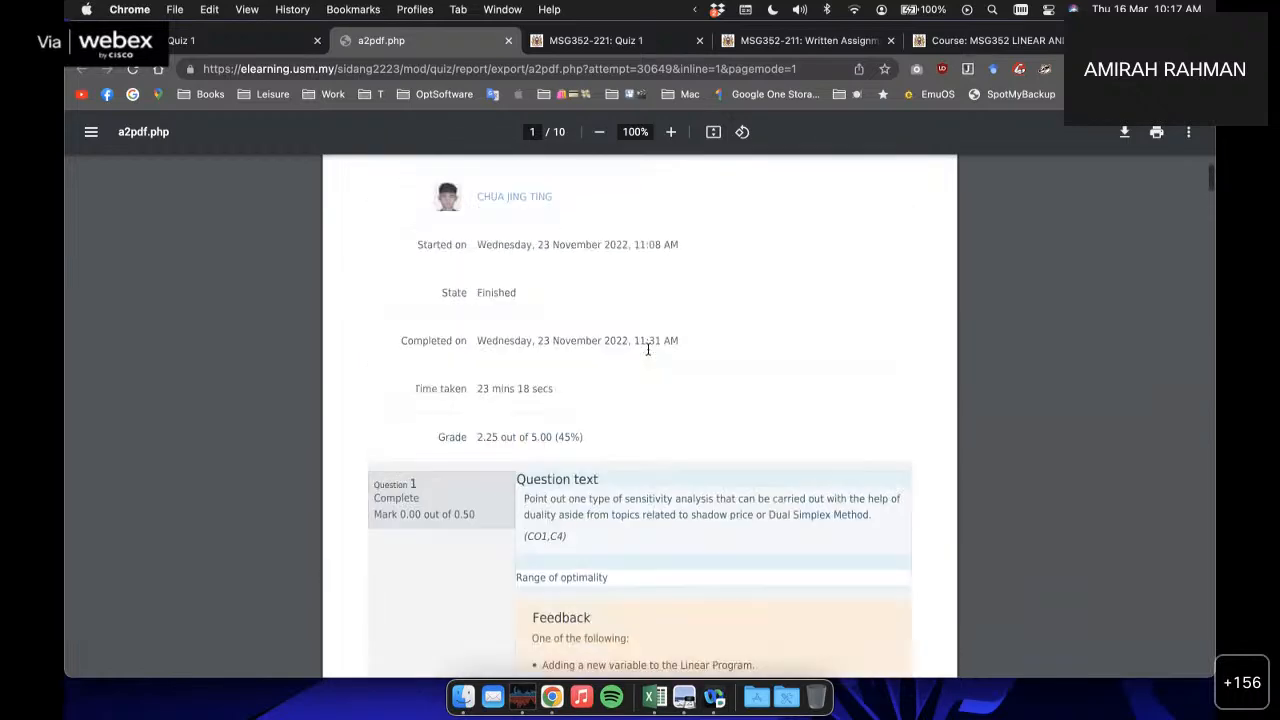
{"action": "scroll", "coordinate": [648, 348], "scroll_direction": "down", "scroll_amount": 4}
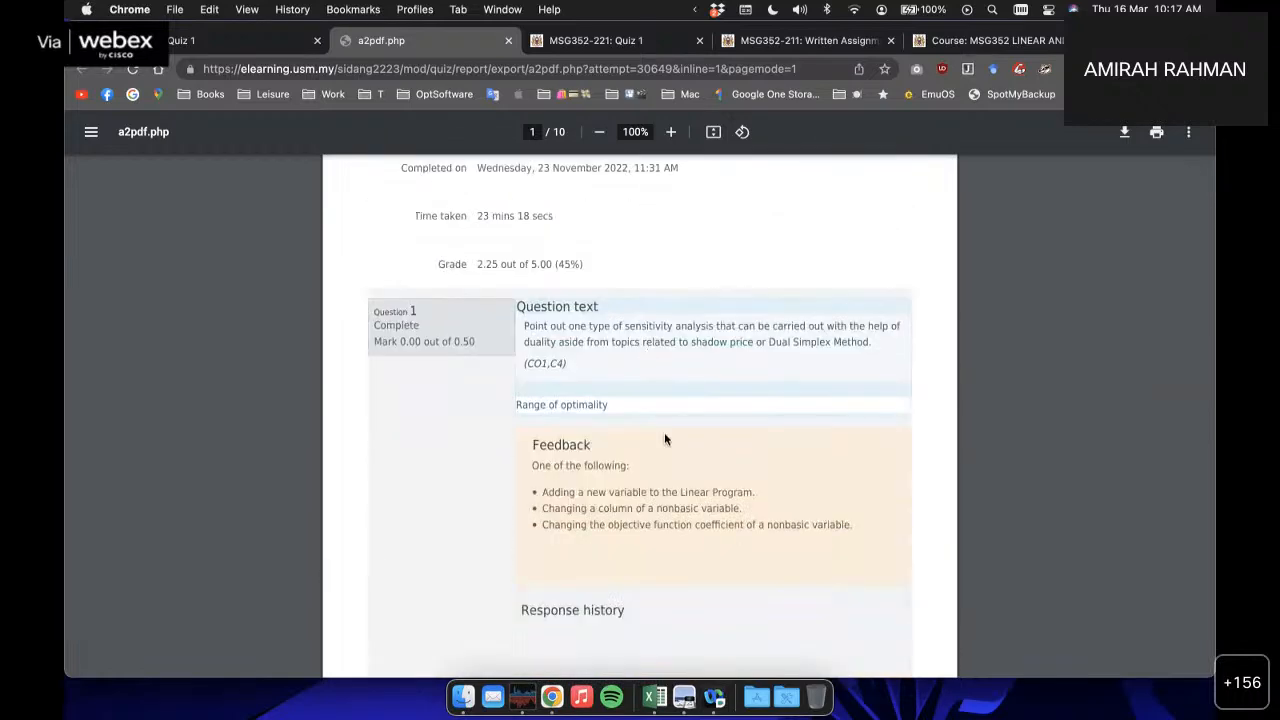
{"action": "scroll", "coordinate": [611, 392], "scroll_direction": "down", "scroll_amount": 2}
{"action": "scroll", "coordinate": [611, 392], "scroll_direction": "down", "scroll_amount": 4}
{"action": "scroll", "coordinate": [611, 392], "scroll_direction": "up", "scroll_amount": 5}
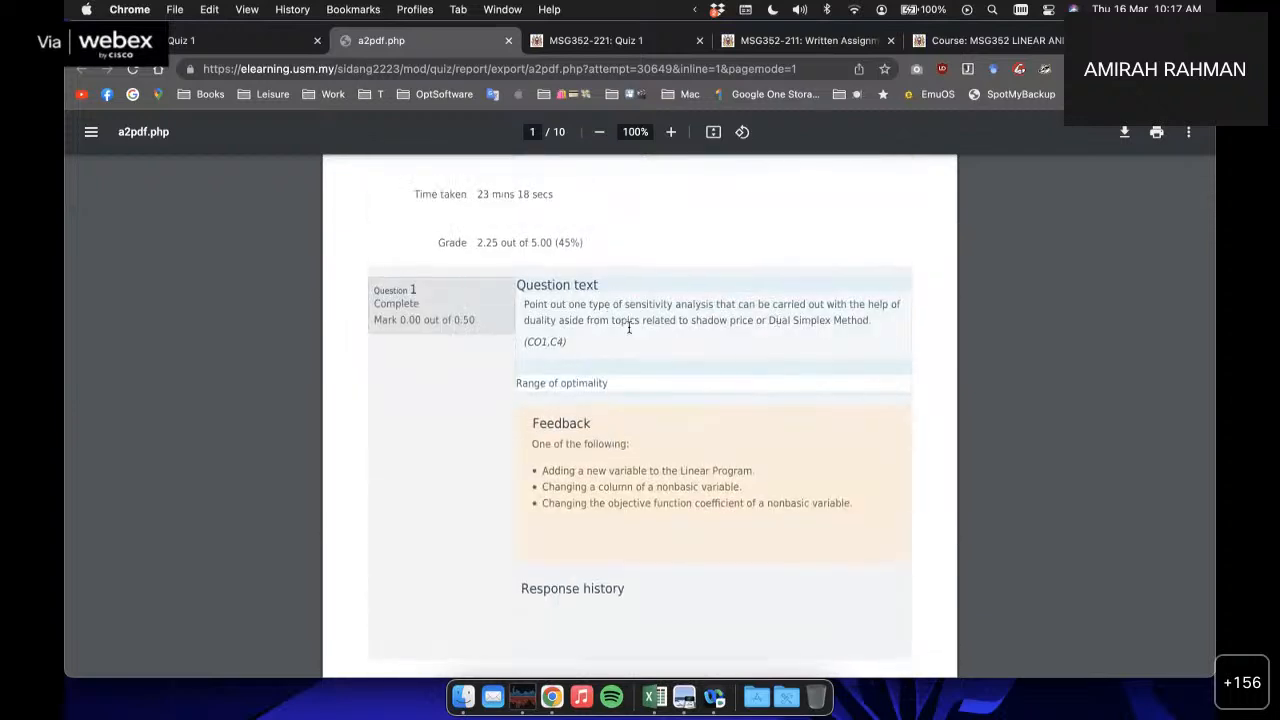
{"action": "left_click_drag", "start_coordinate": [525, 383], "coordinate": [605, 385]}
{"action": "left_click", "coordinate": [689, 395]}
{"action": "scroll", "coordinate": [571, 330], "scroll_direction": "up", "scroll_amount": 3}
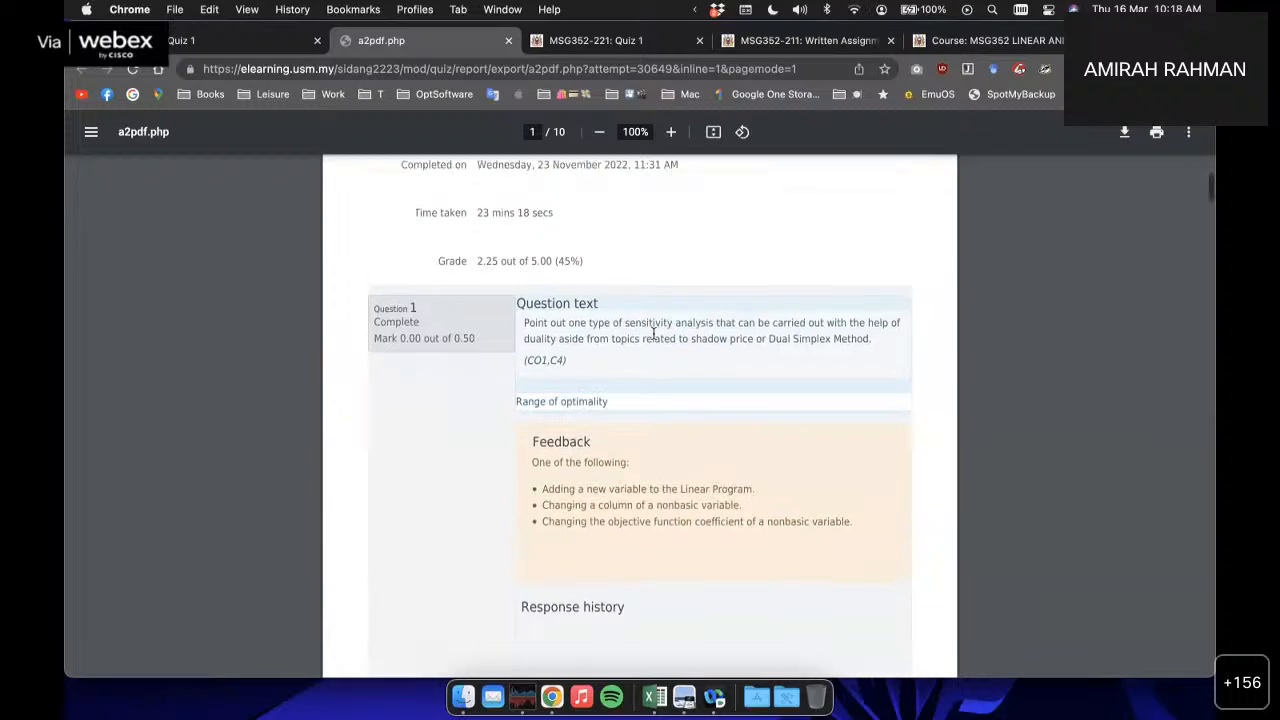
{"action": "scroll", "coordinate": [534, 168], "scroll_direction": "up", "scroll_amount": 1}
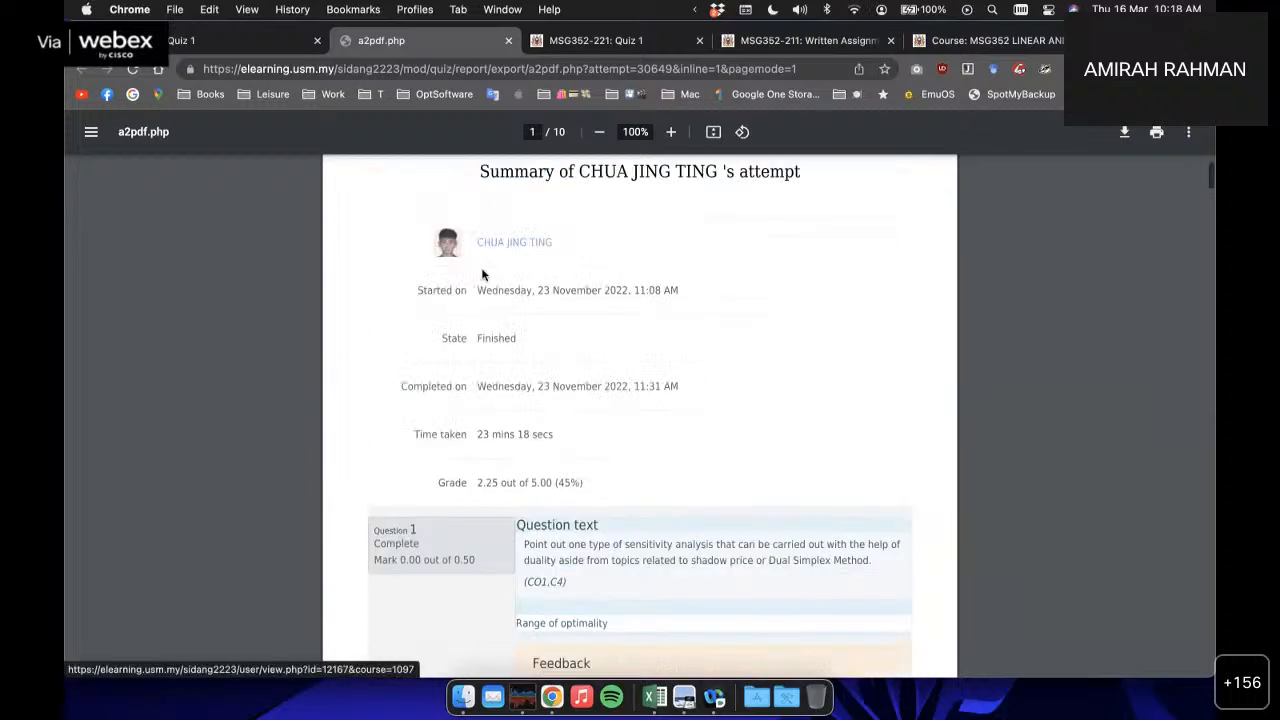
{"action": "scroll", "coordinate": [652, 375], "scroll_direction": "up", "scroll_amount": 1}
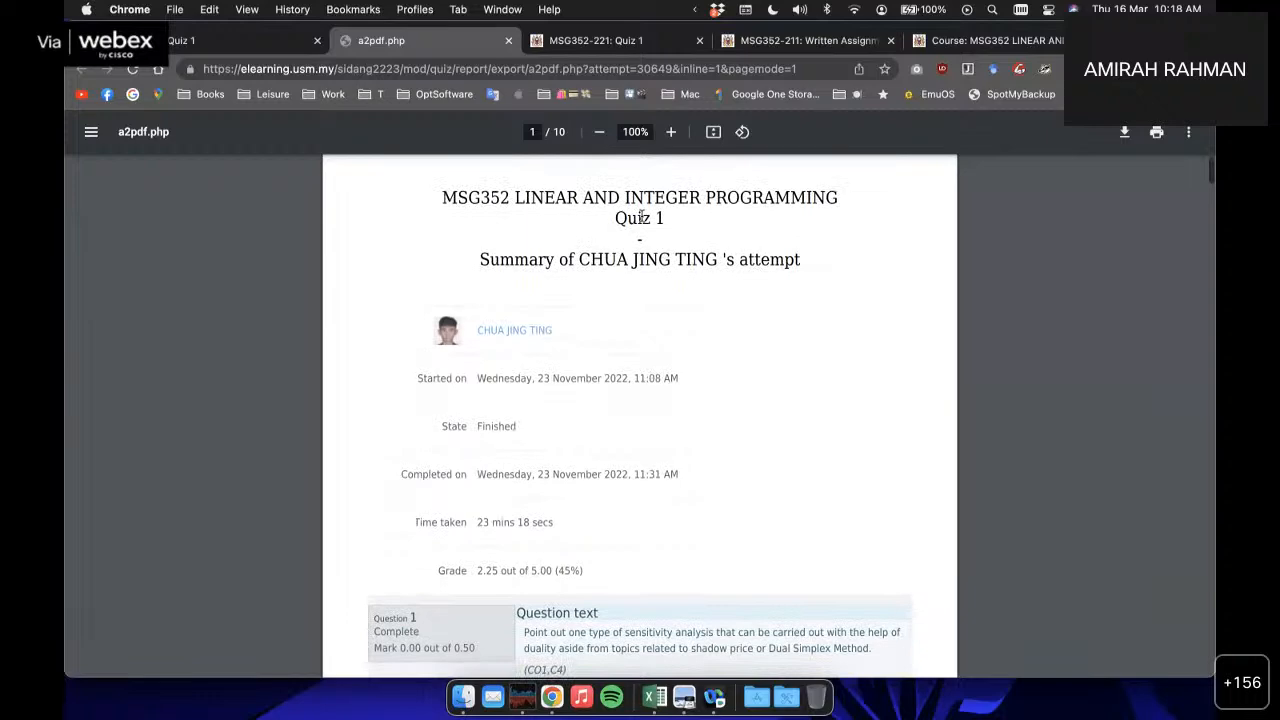
Step: Check the quiz and student headings in the exported PDF and review the response histories through page 4
{"action": "left_click_drag", "start_coordinate": [620, 214], "coordinate": [712, 215]}
{"action": "left_click_drag", "start_coordinate": [565, 245], "coordinate": [672, 260]}
{"action": "left_click", "coordinate": [718, 308]}
{"action": "scroll", "coordinate": [718, 308], "scroll_direction": "down", "scroll_amount": 5}
{"action": "scroll", "coordinate": [718, 314], "scroll_direction": "down", "scroll_amount": 15}
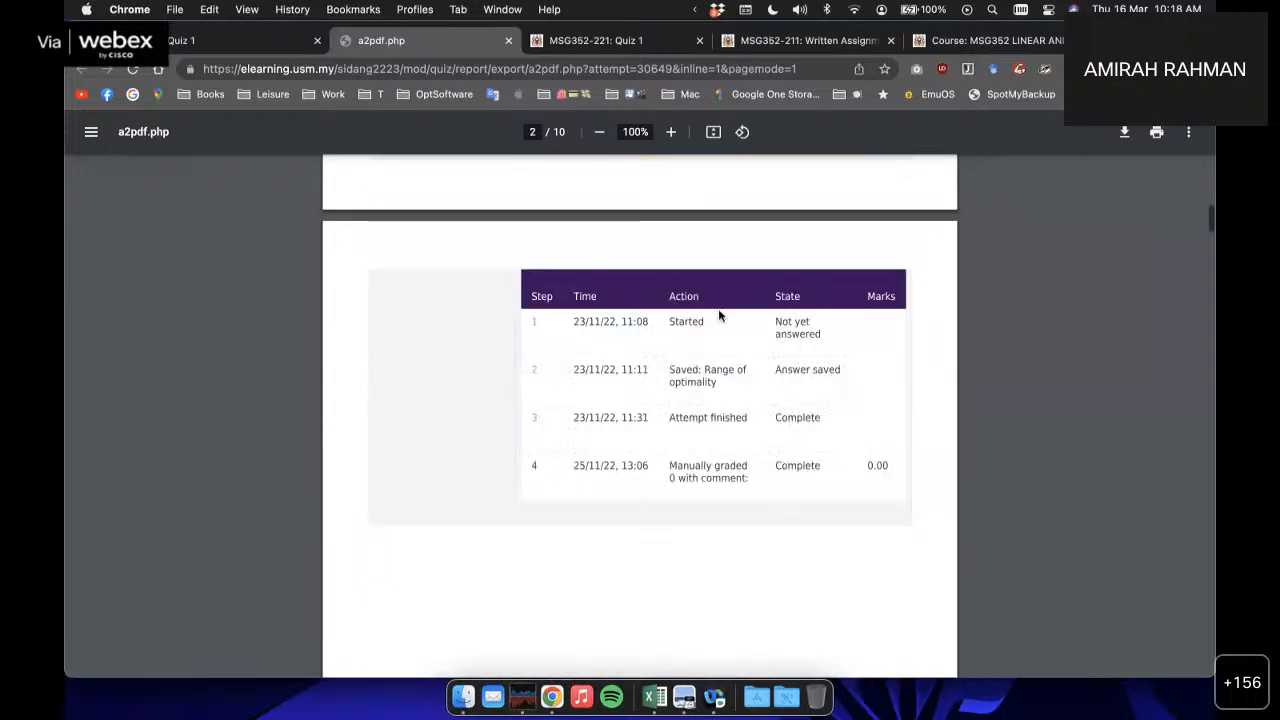
{"action": "scroll", "coordinate": [718, 316], "scroll_direction": "down", "scroll_amount": 10}
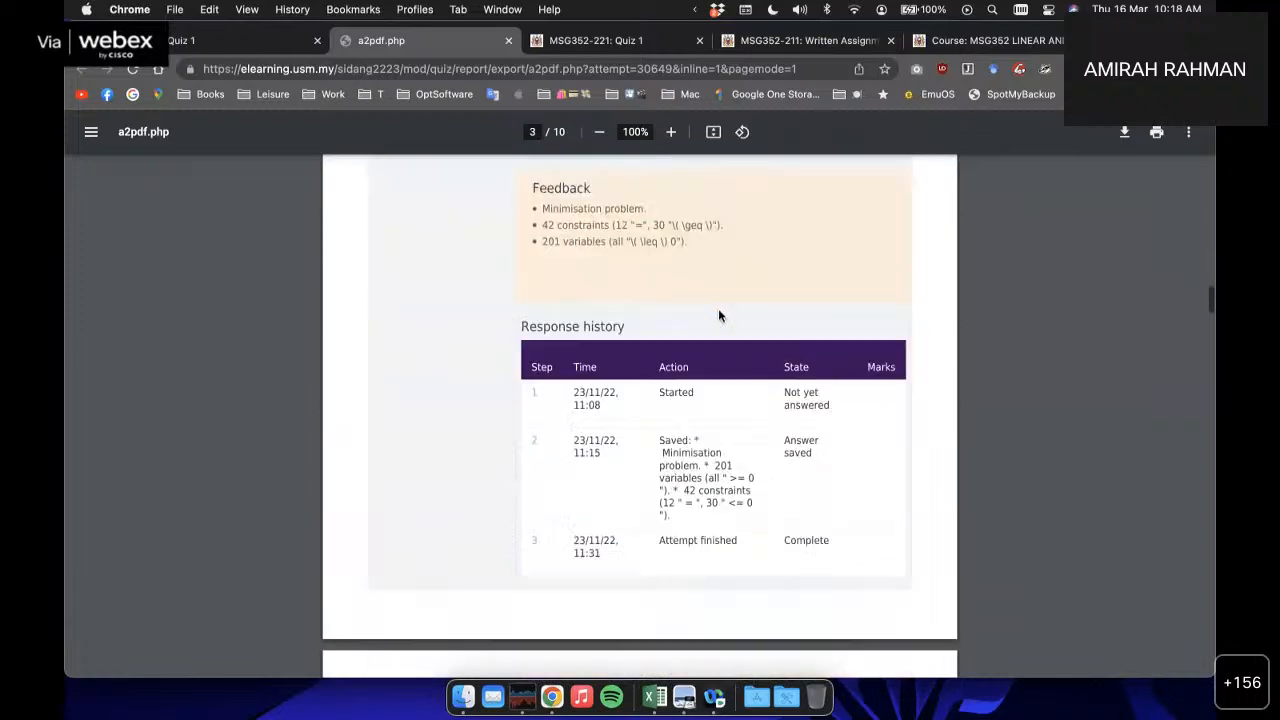
{"action": "scroll", "coordinate": [646, 350], "scroll_direction": "down", "scroll_amount": 10}
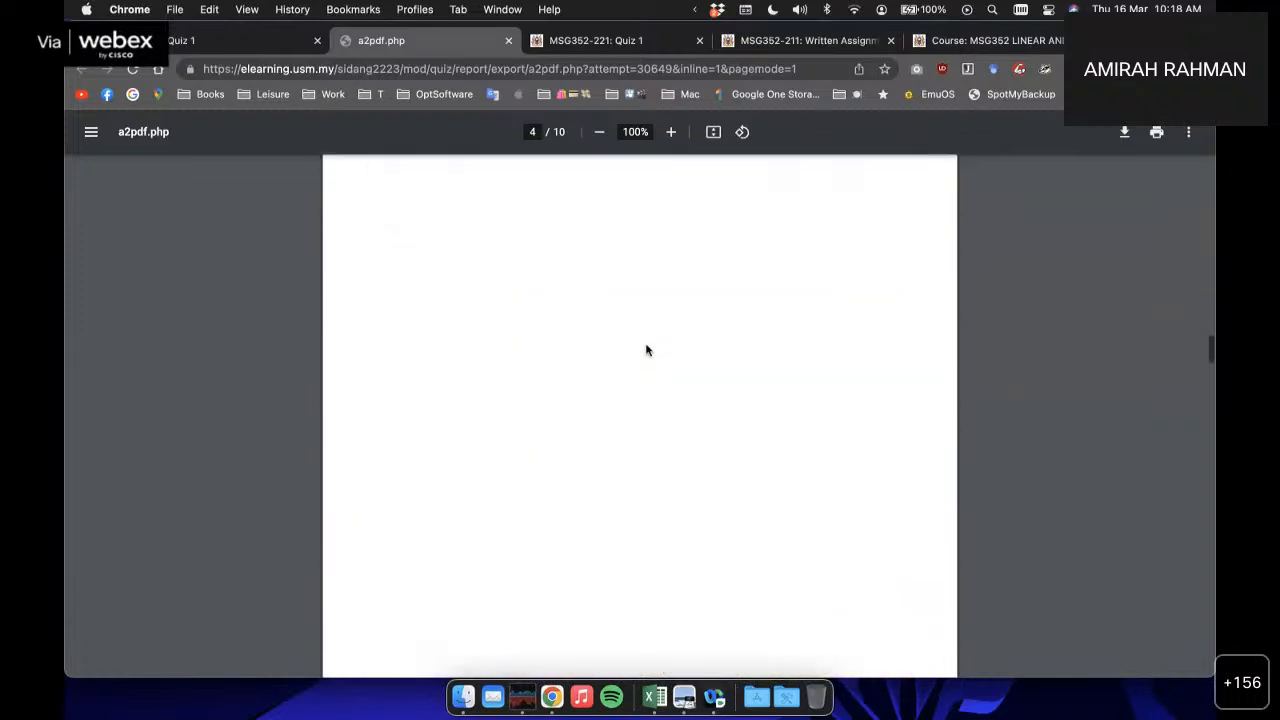
{"action": "scroll", "coordinate": [646, 350], "scroll_direction": "up", "scroll_amount": 15}
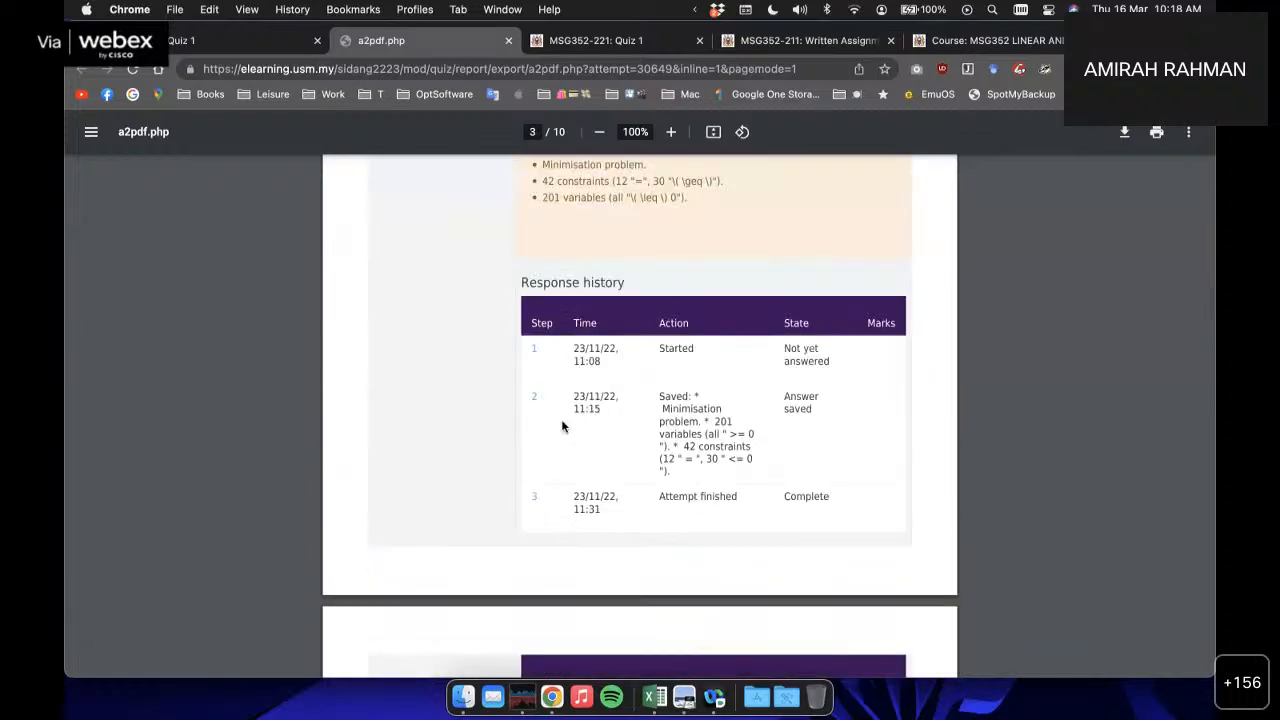
{"action": "scroll", "coordinate": [623, 425], "scroll_direction": "up", "scroll_amount": 5}
{"action": "scroll", "coordinate": [624, 432], "scroll_direction": "up", "scroll_amount": 15}
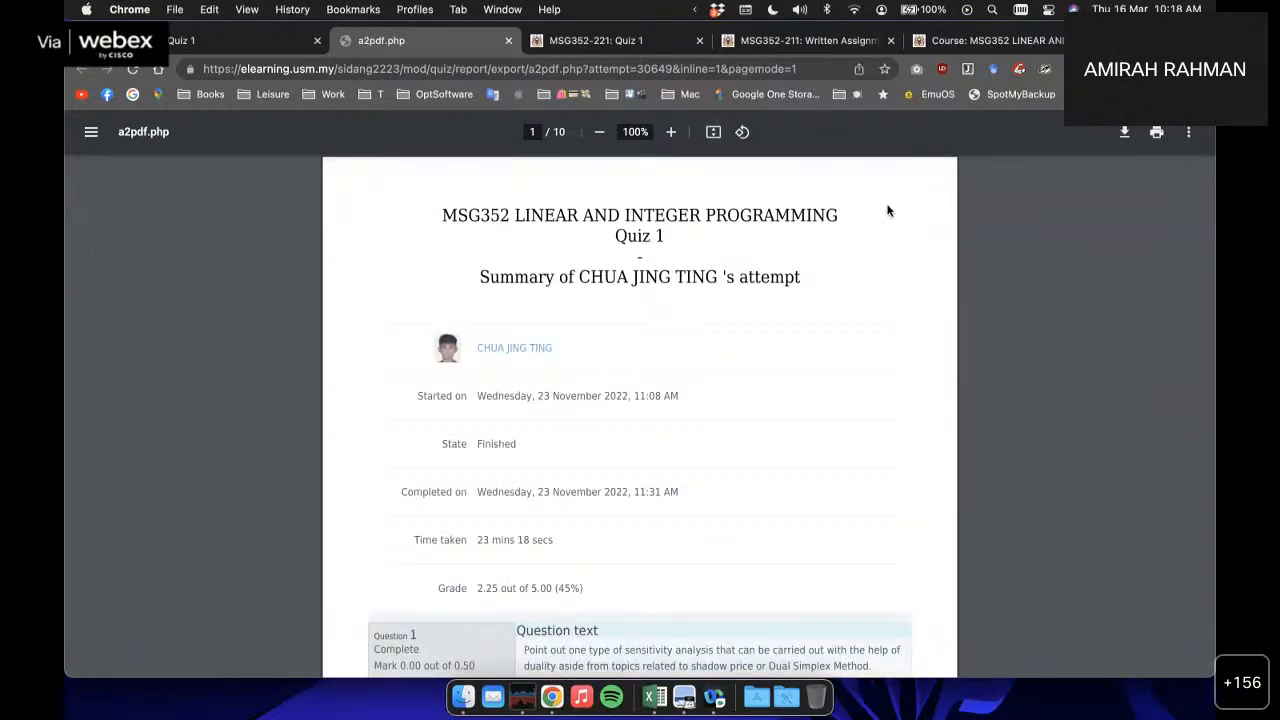
Step: Save the exported attempt PDF to the Desktop folder under its suggested file name
{"action": "left_click", "coordinate": [1128, 134]}
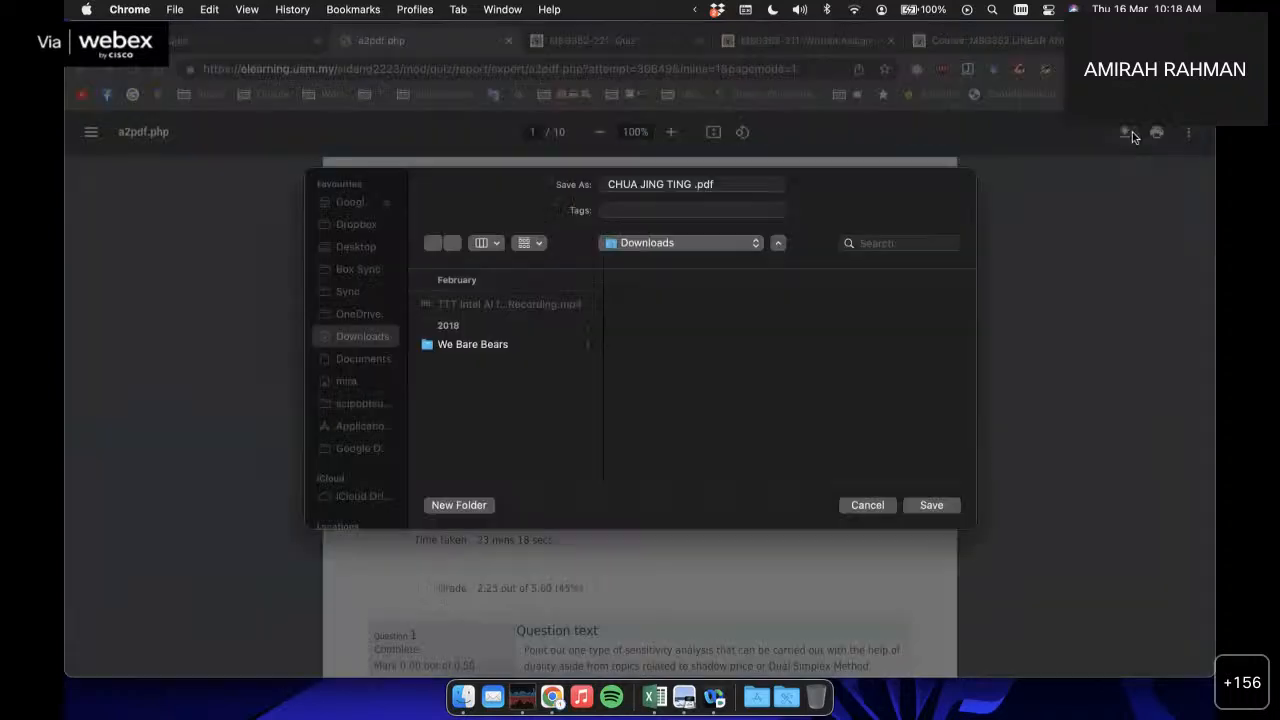
{"action": "left_click", "coordinate": [366, 230]}
{"action": "left_click", "coordinate": [358, 254]}
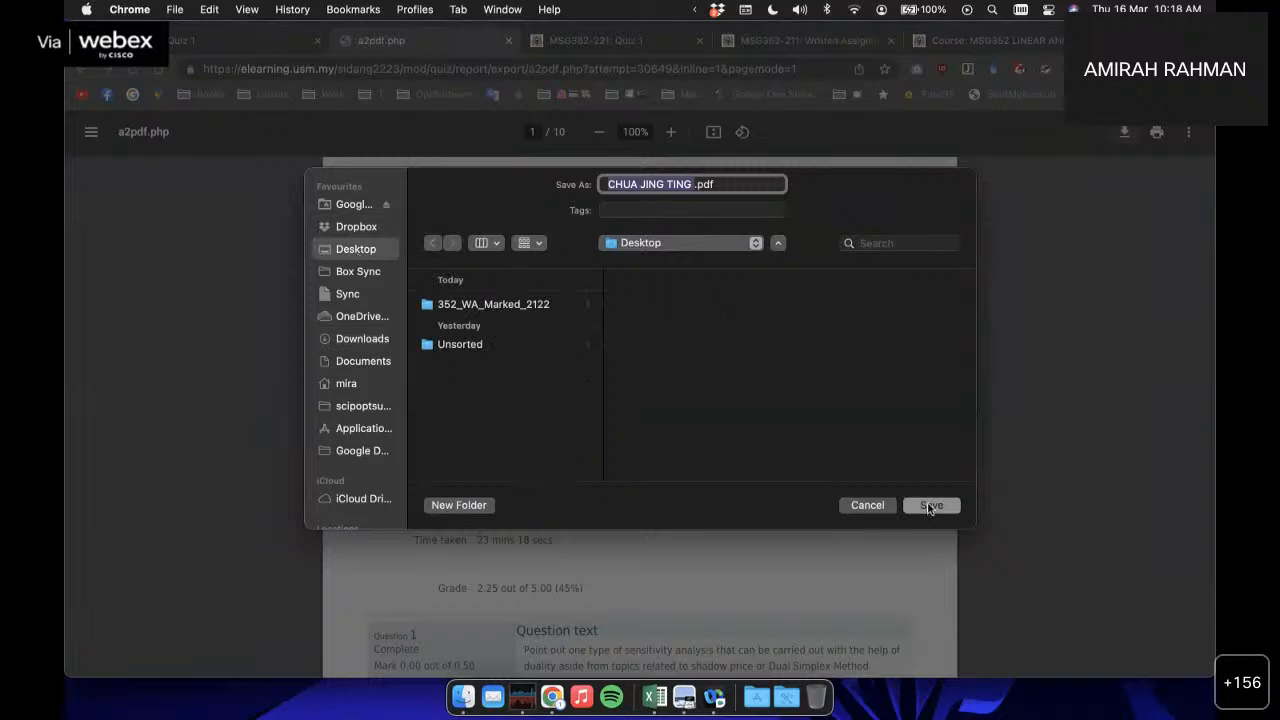
{"action": "left_click", "coordinate": [928, 506]}
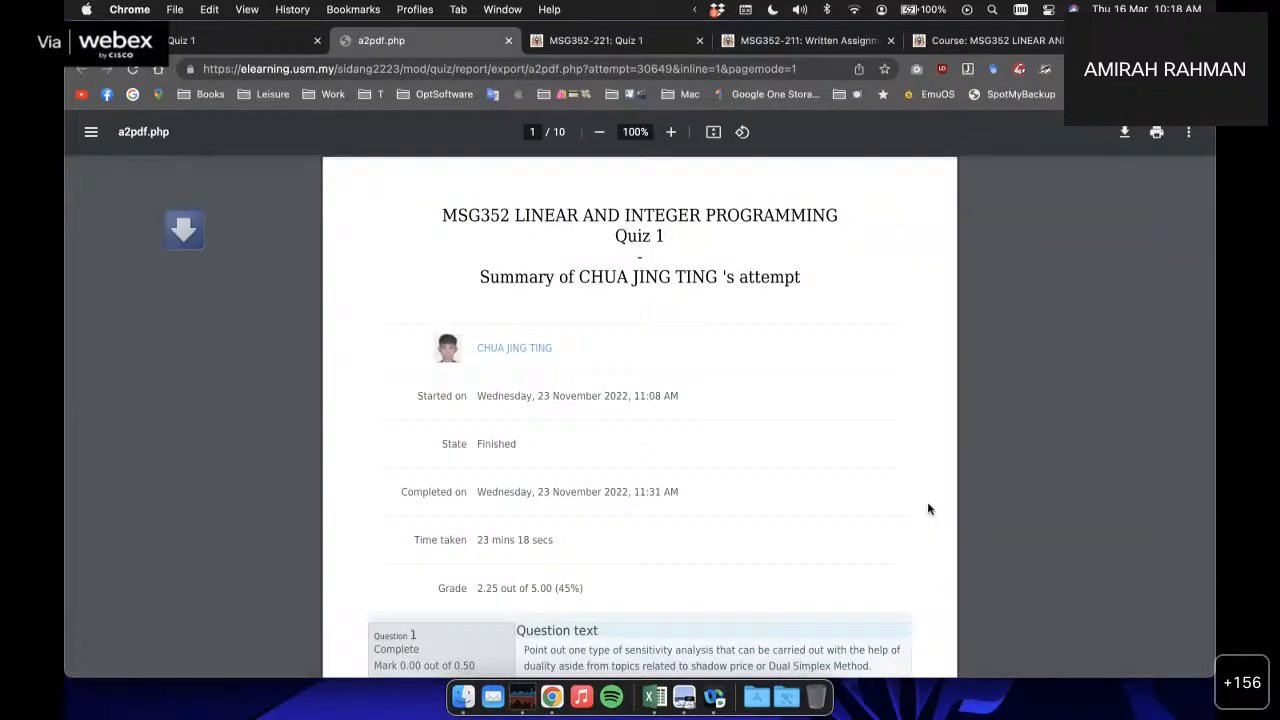
Step: Switch to Finder, open the saved attempt PDF from the Desktop, check its first page, close it and return to Chrome
{"action": "left_click", "coordinate": [463, 683]}
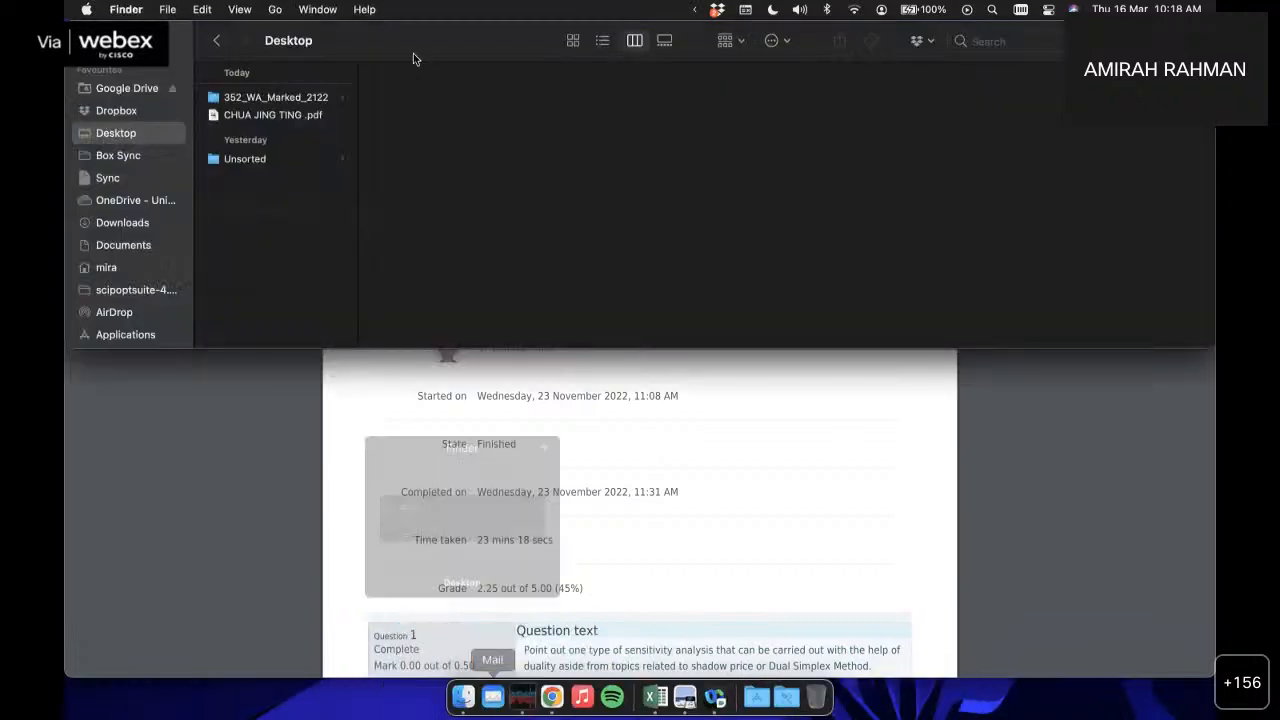
{"action": "double_click", "coordinate": [267, 118]}
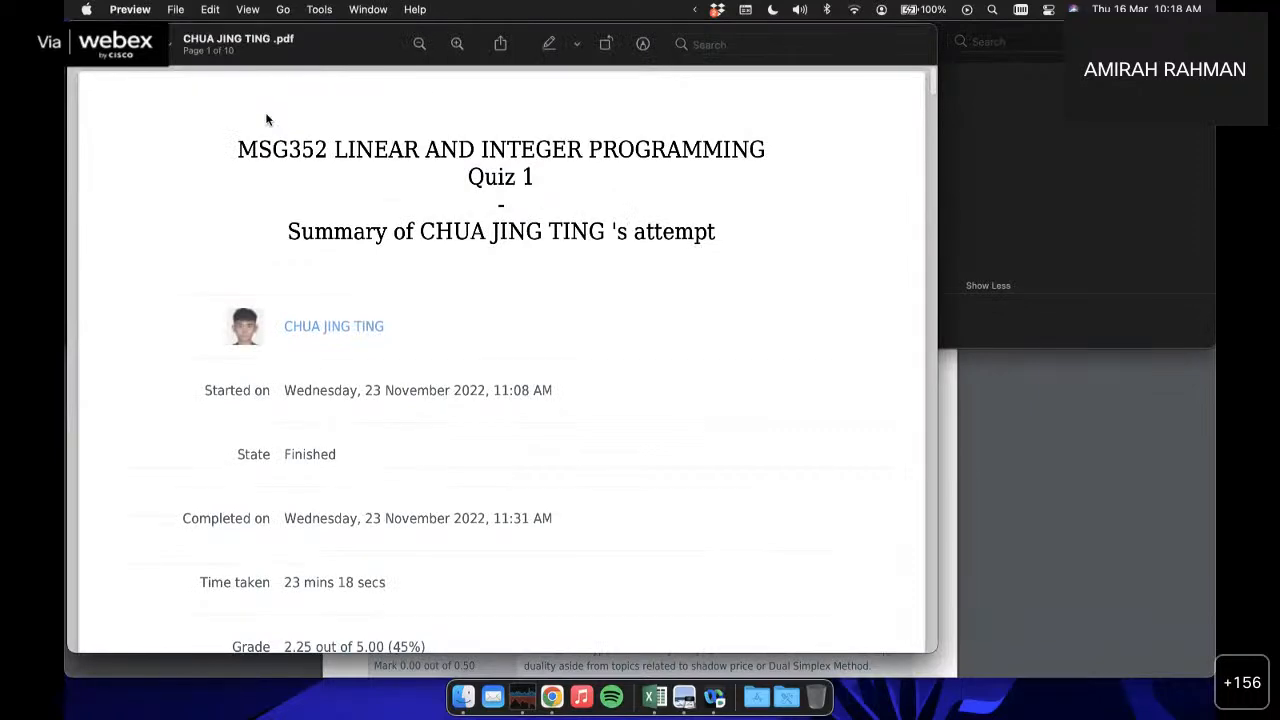
{"action": "scroll", "coordinate": [358, 294], "scroll_direction": "down", "scroll_amount": 10}
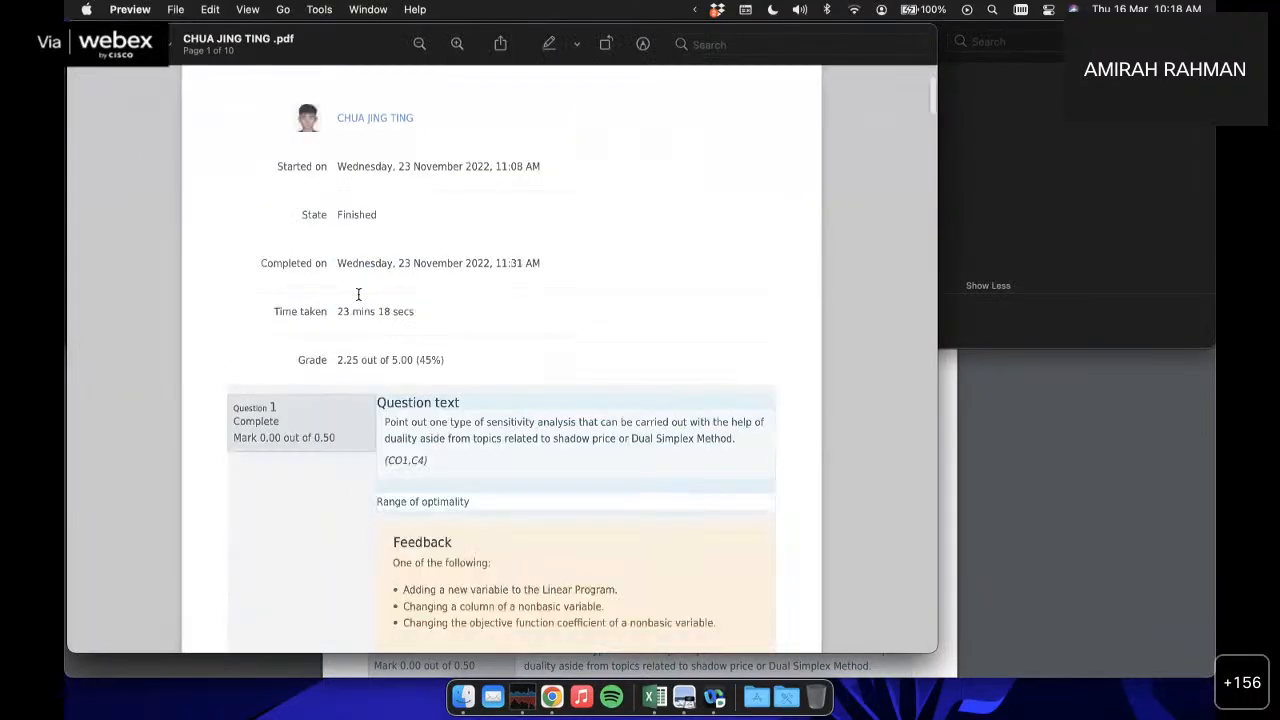
{"action": "scroll", "coordinate": [358, 294], "scroll_direction": "down", "scroll_amount": 3}
{"action": "scroll", "coordinate": [358, 294], "scroll_direction": "up", "scroll_amount": 15}
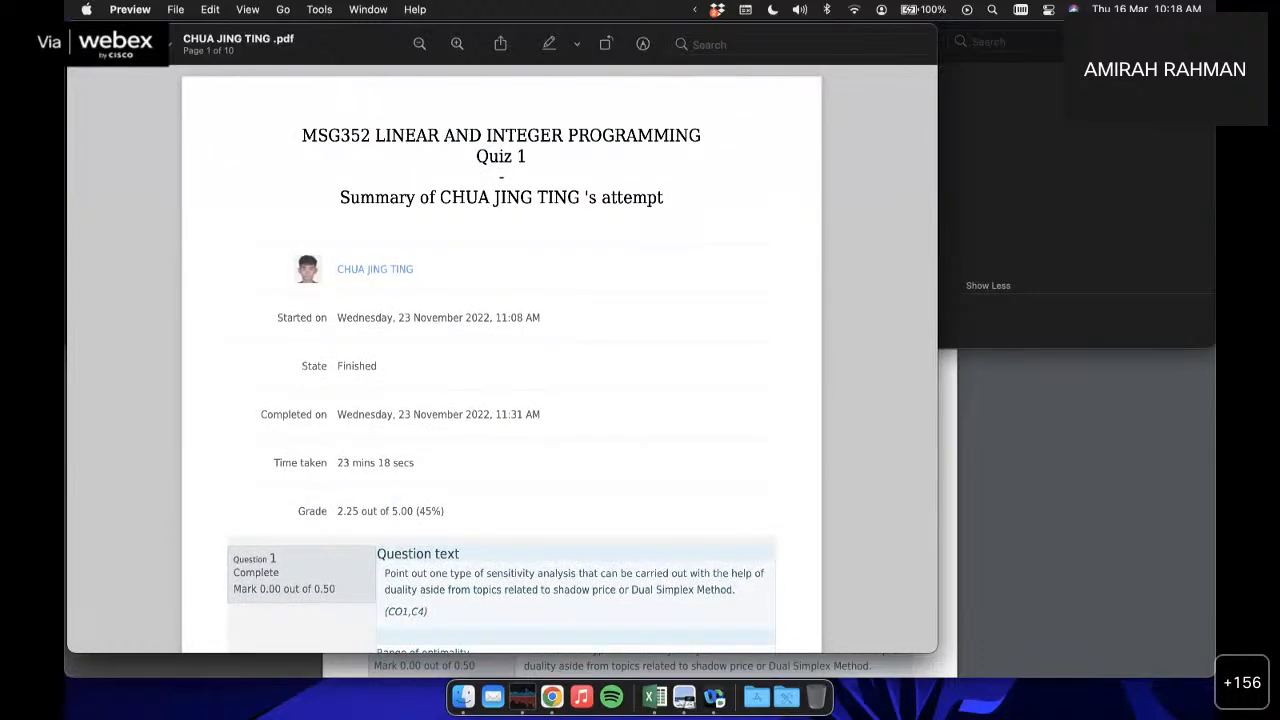
{"action": "left_click", "coordinate": [82, 44]}
{"action": "left_click", "coordinate": [226, 404]}
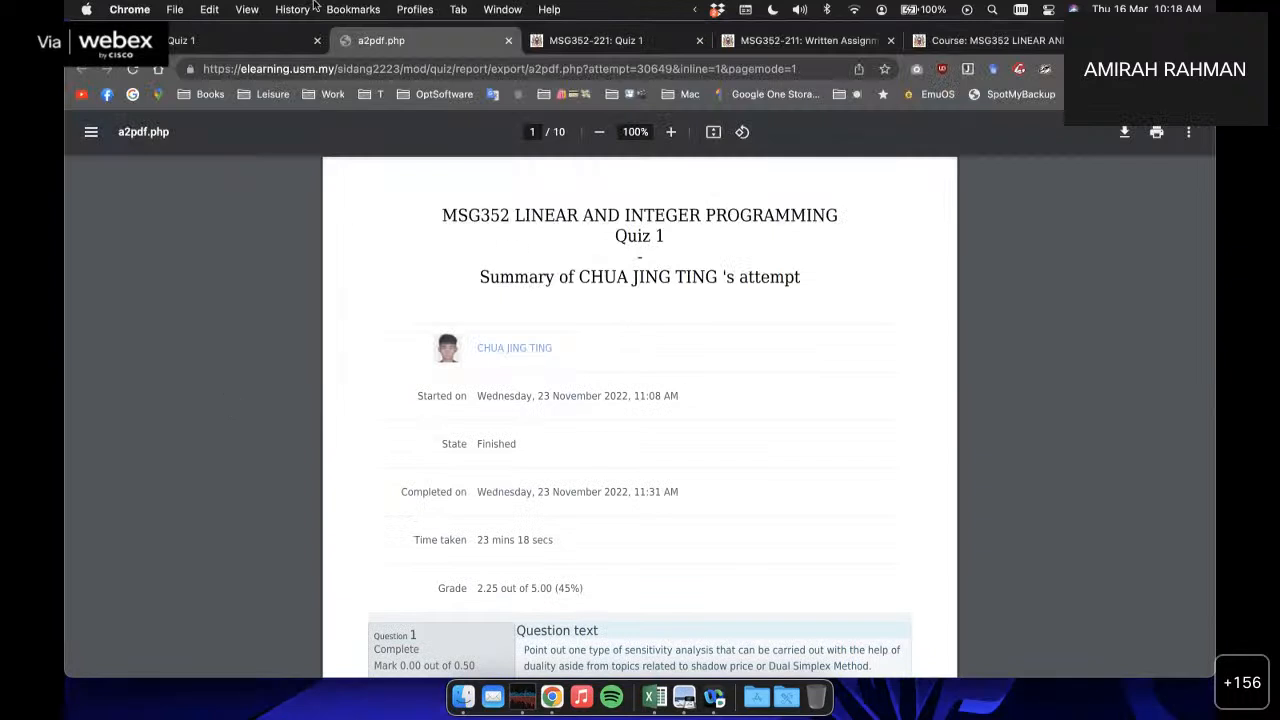
Step: Return to the Quiz 1 exporting report and look over the listed student attempts
{"action": "left_click", "coordinate": [240, 42]}
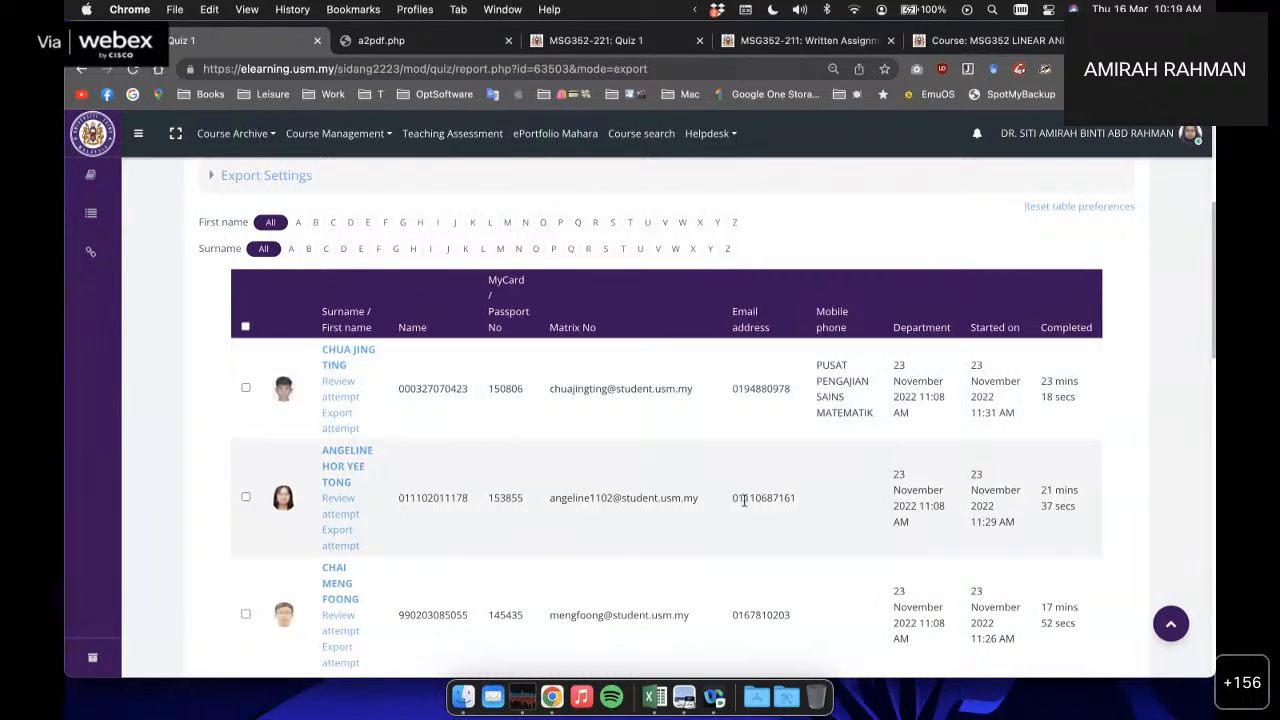
{"action": "scroll", "coordinate": [743, 500], "scroll_direction": "down", "scroll_amount": 2}
{"action": "scroll", "coordinate": [731, 440], "scroll_direction": "up", "scroll_amount": 3}
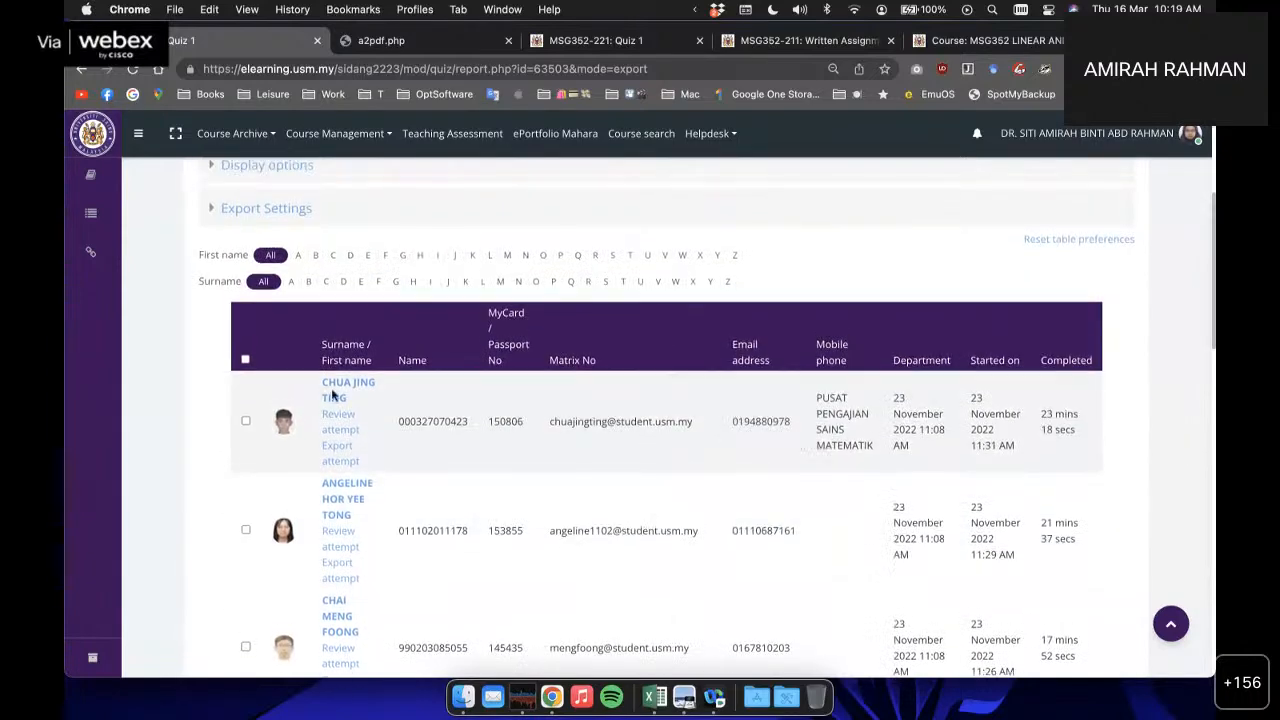
{"action": "scroll", "coordinate": [760, 427], "scroll_direction": "down", "scroll_amount": 1}
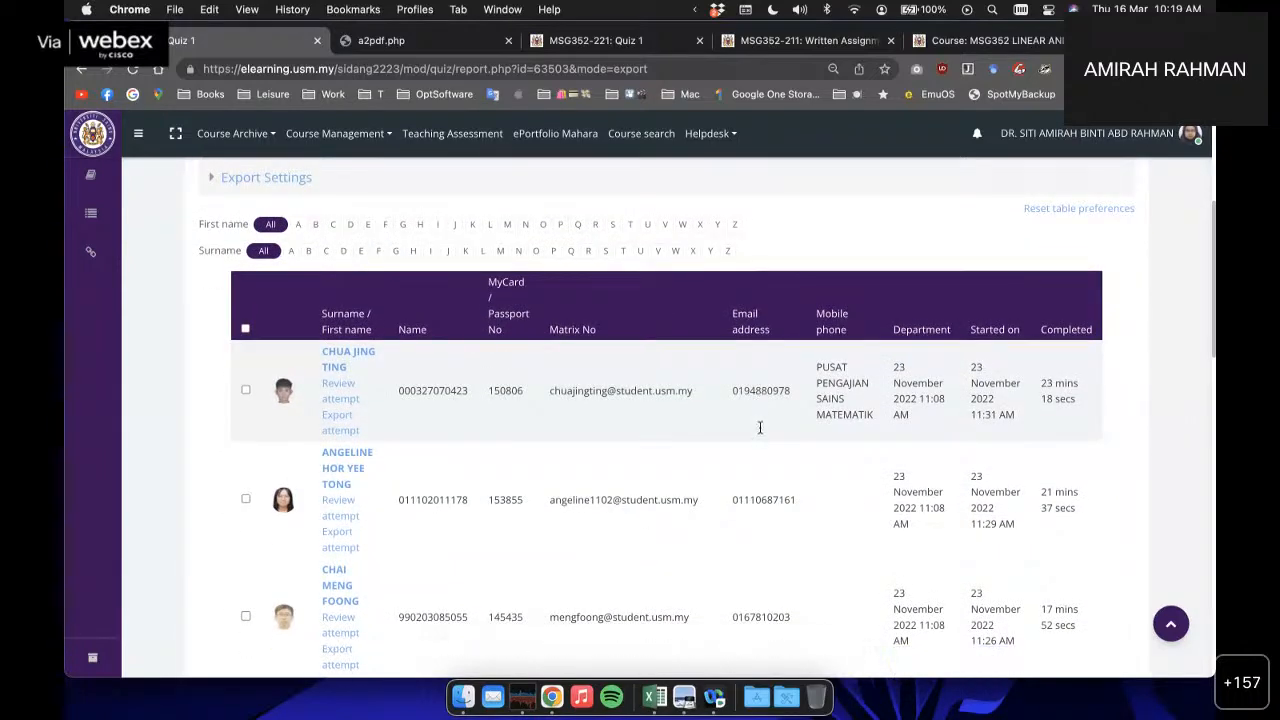
Step: Open Quiz 1's grades report from its attempts link and sort the student attempts by grade
{"action": "scroll", "coordinate": [502, 385], "scroll_direction": "up", "scroll_amount": 10}
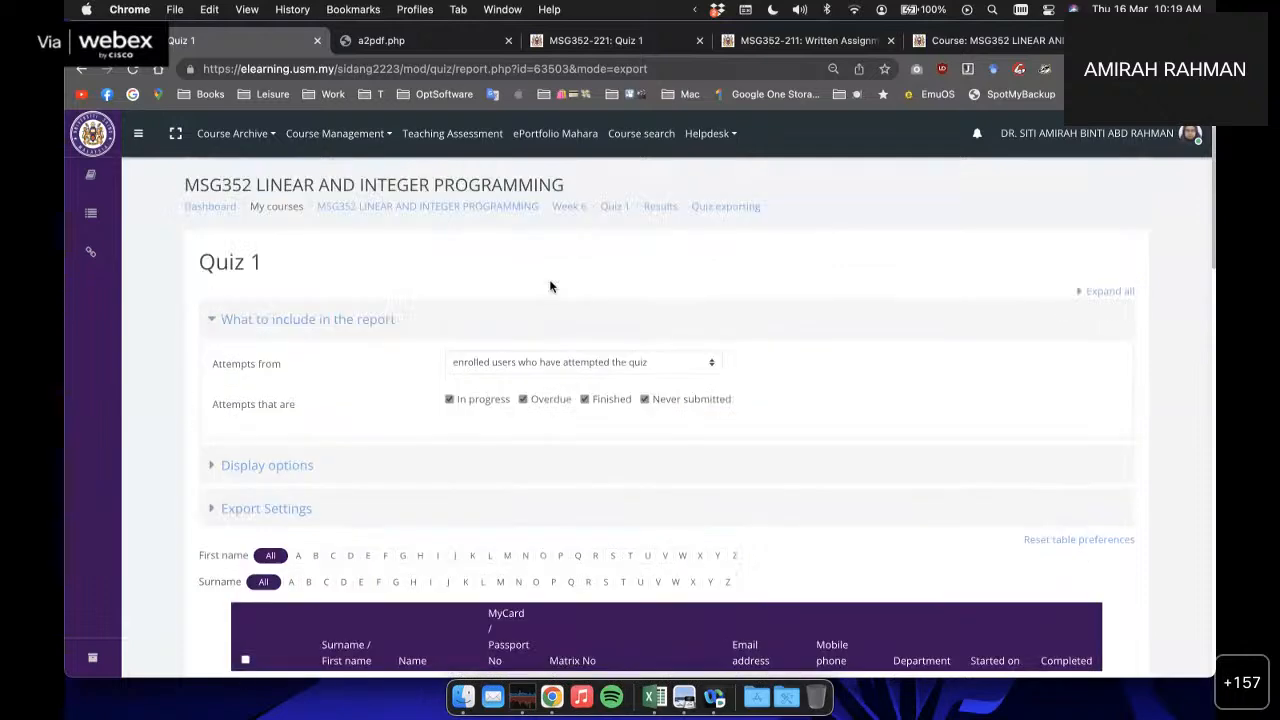
{"action": "left_click", "coordinate": [620, 208]}
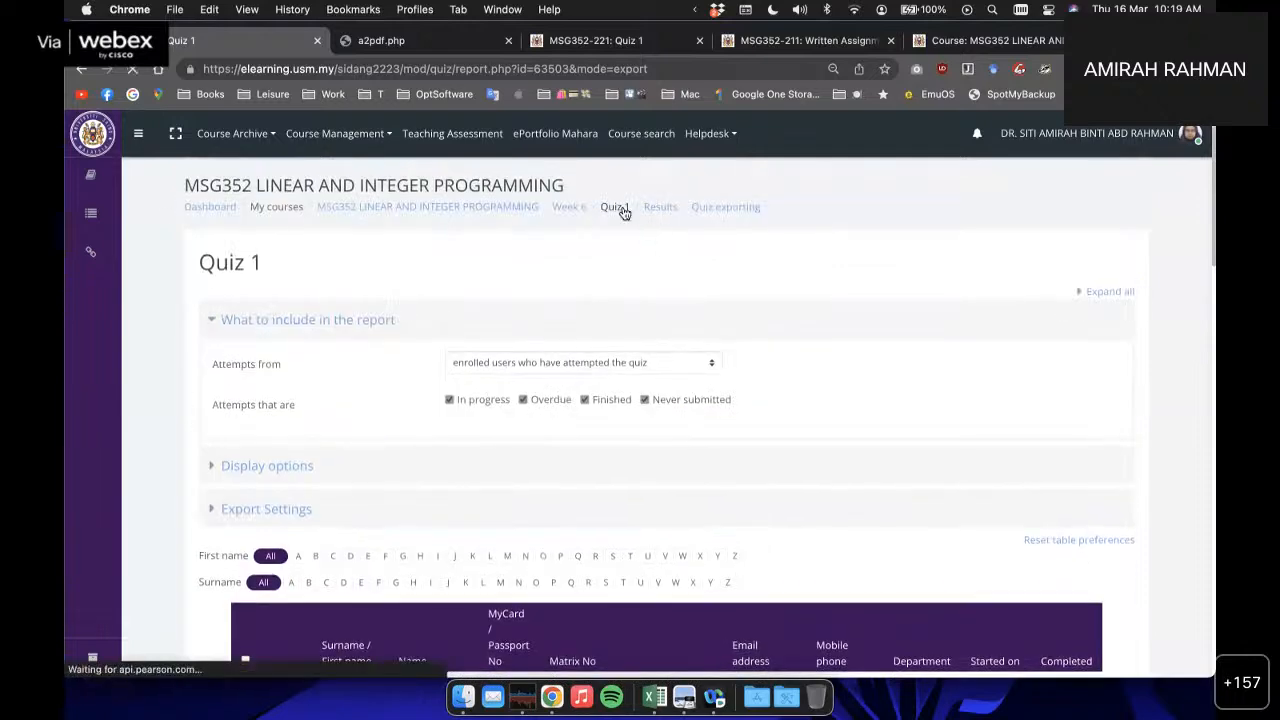
{"action": "scroll", "coordinate": [760, 440], "scroll_direction": "down", "scroll_amount": 3}
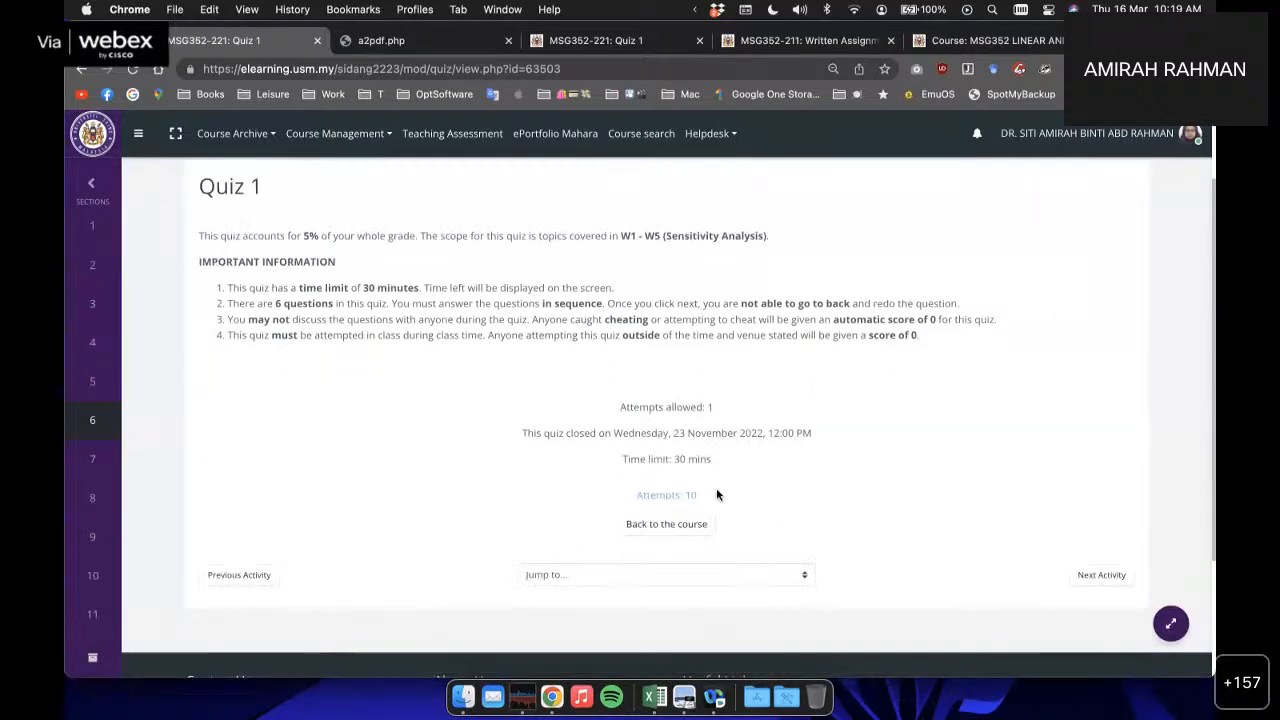
{"action": "left_click", "coordinate": [680, 494]}
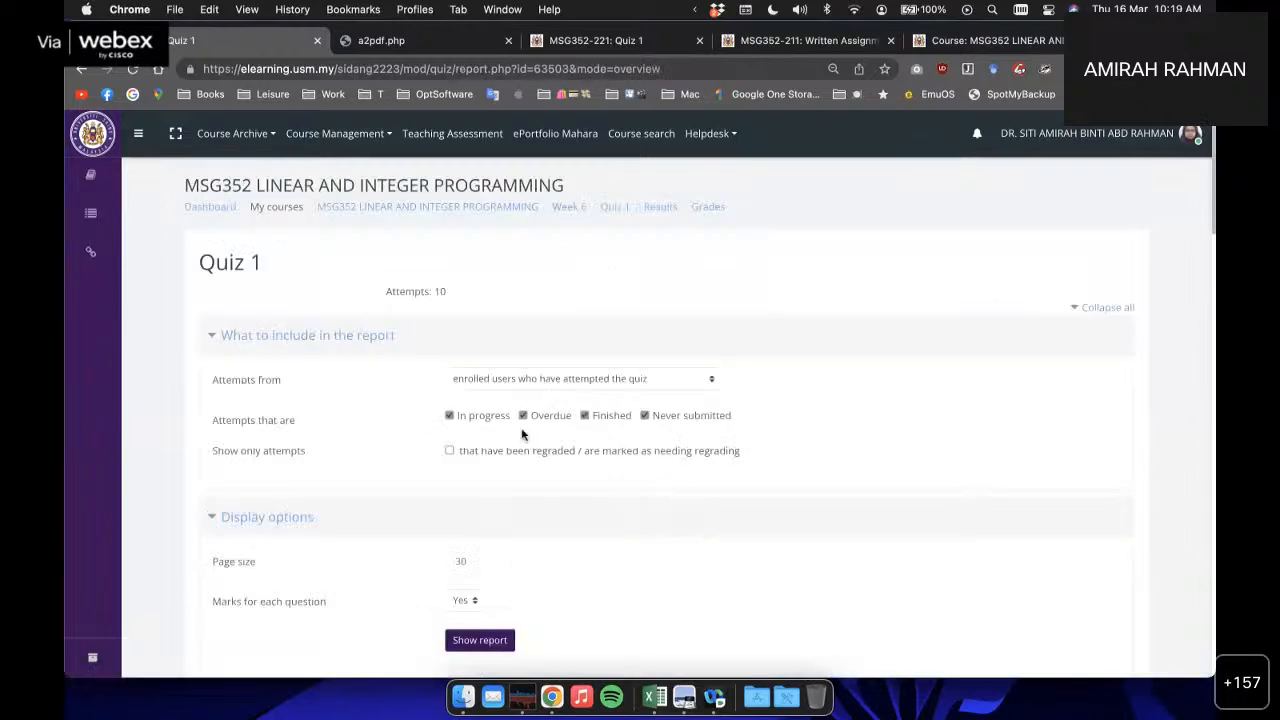
{"action": "scroll", "coordinate": [521, 433], "scroll_direction": "down", "scroll_amount": 10}
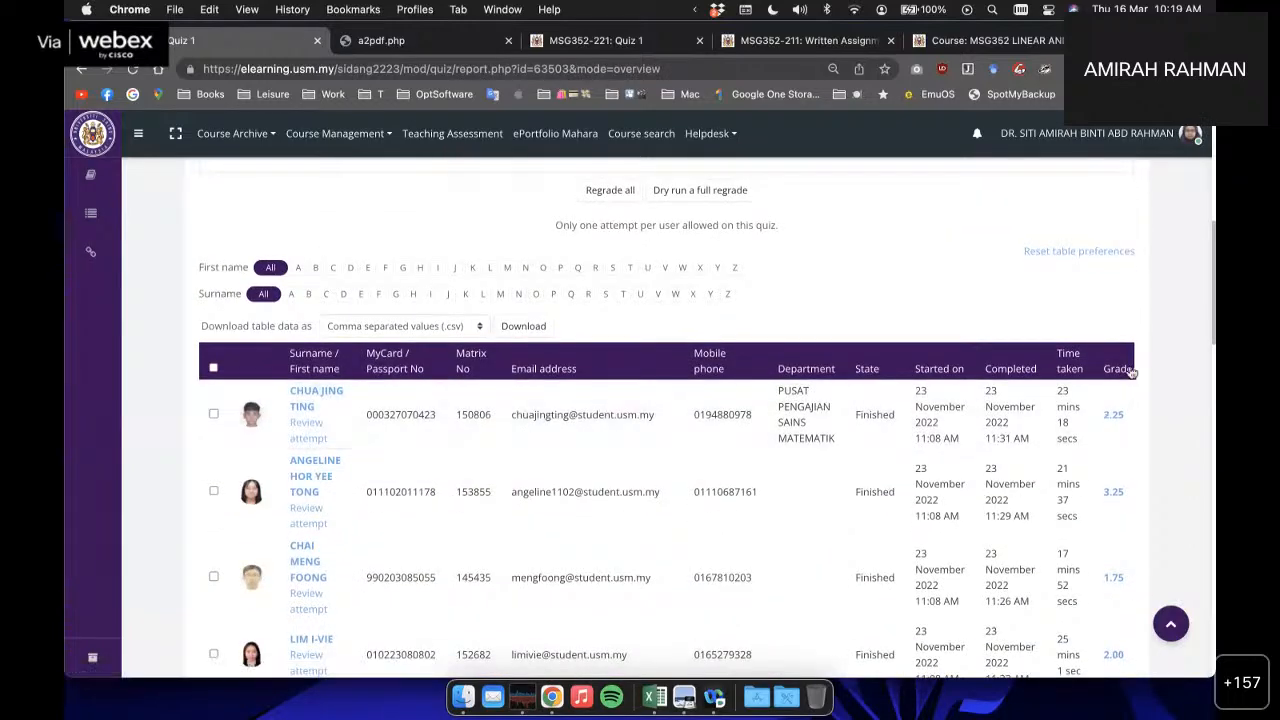
{"action": "left_click", "coordinate": [1118, 369]}
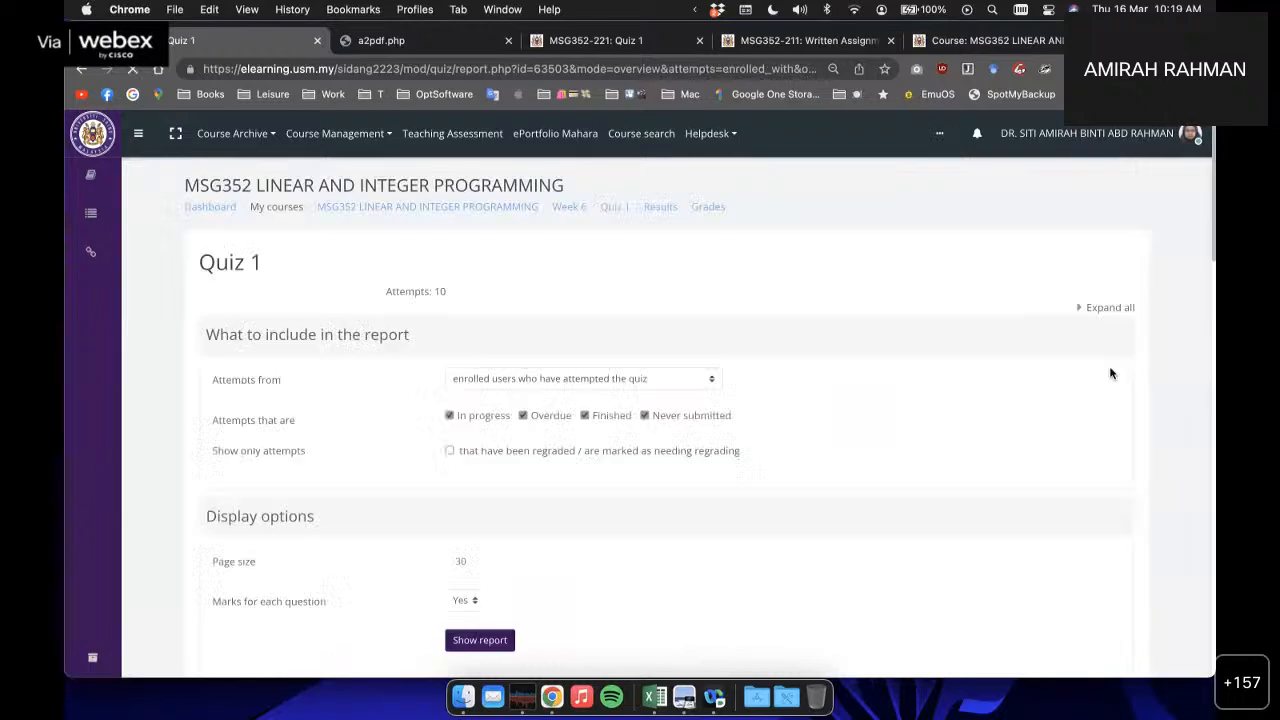
Step: Look through the grade-sorted Quiz 1 attempts, comparing students from the lowest to the highest grade
{"action": "scroll", "coordinate": [671, 433], "scroll_direction": "down", "scroll_amount": 10}
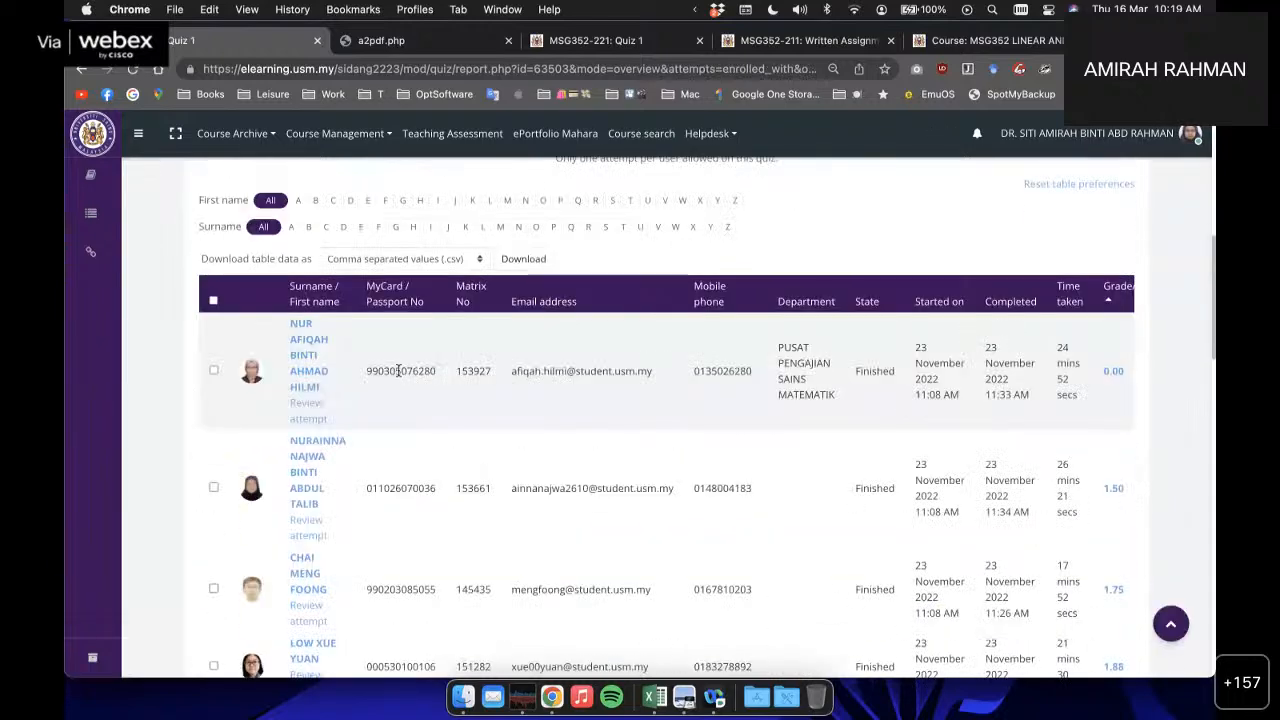
{"action": "scroll", "coordinate": [310, 370], "scroll_direction": "down", "scroll_amount": 3}
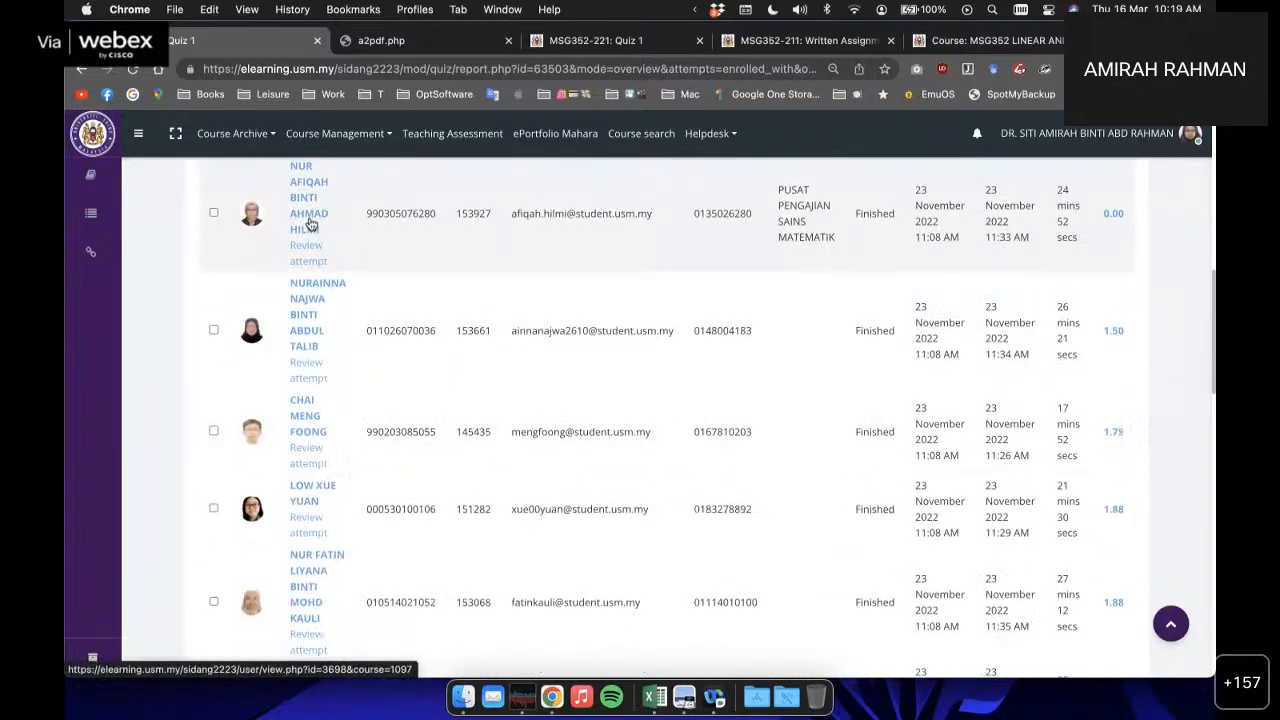
{"action": "scroll", "coordinate": [320, 330], "scroll_direction": "down", "scroll_amount": 15}
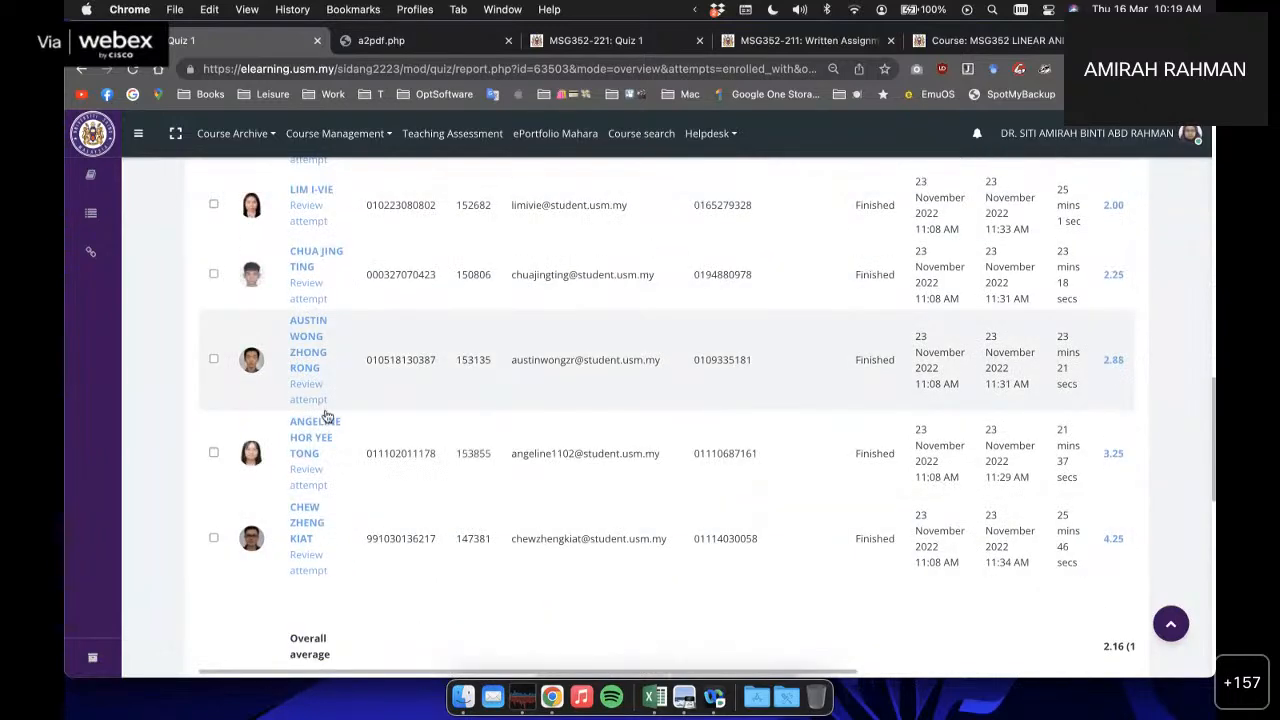
{"action": "scroll", "coordinate": [351, 491], "scroll_direction": "up", "scroll_amount": 6}
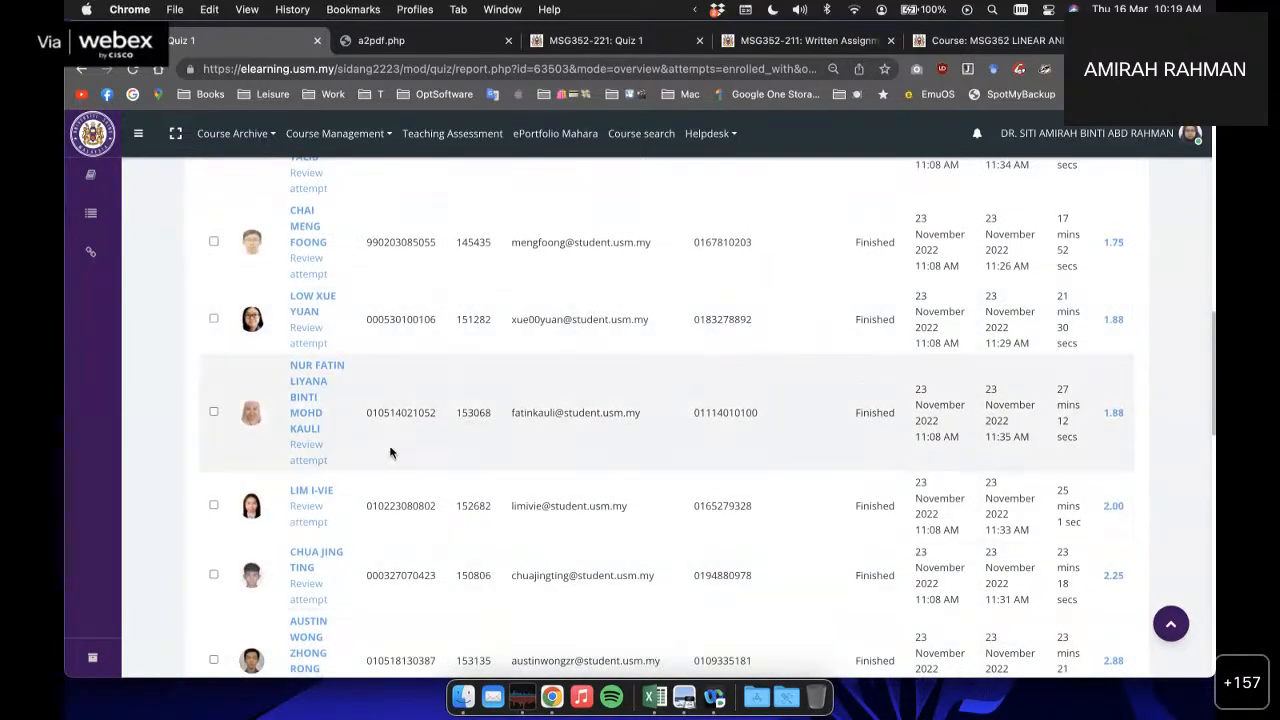
{"action": "scroll", "coordinate": [390, 453], "scroll_direction": "up", "scroll_amount": 5}
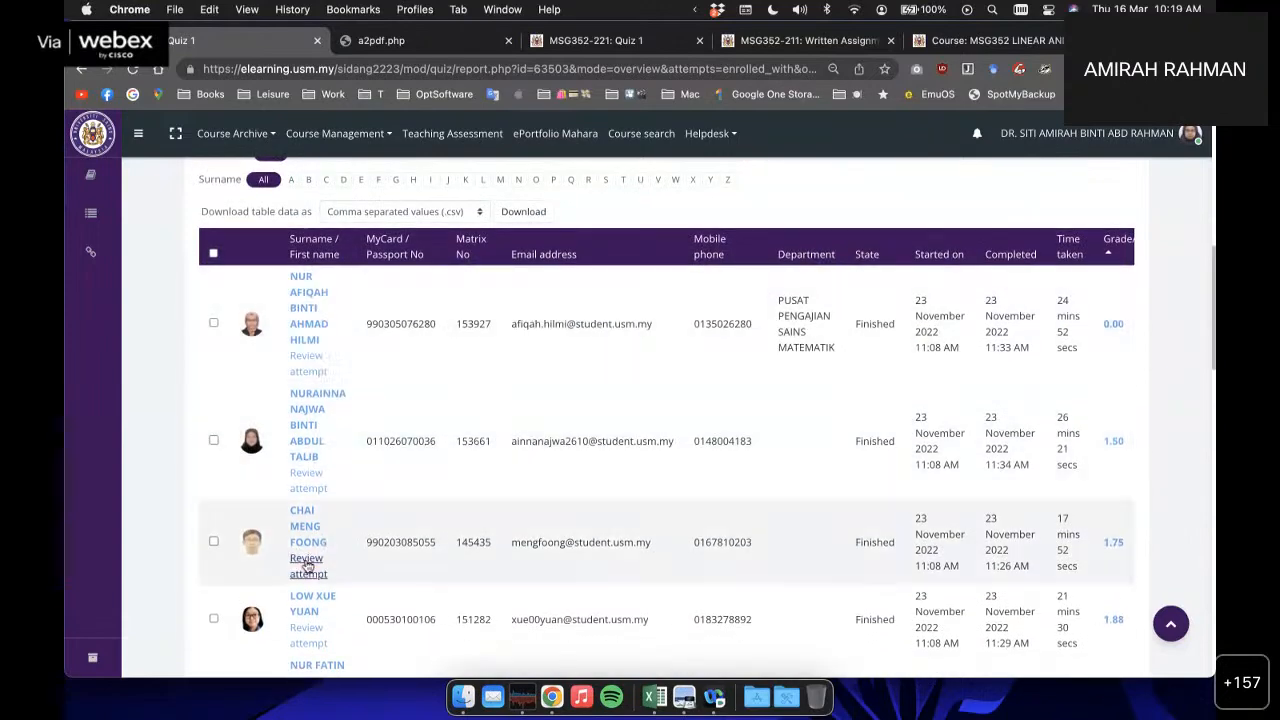
{"action": "scroll", "coordinate": [693, 211], "scroll_direction": "up", "scroll_amount": 2}
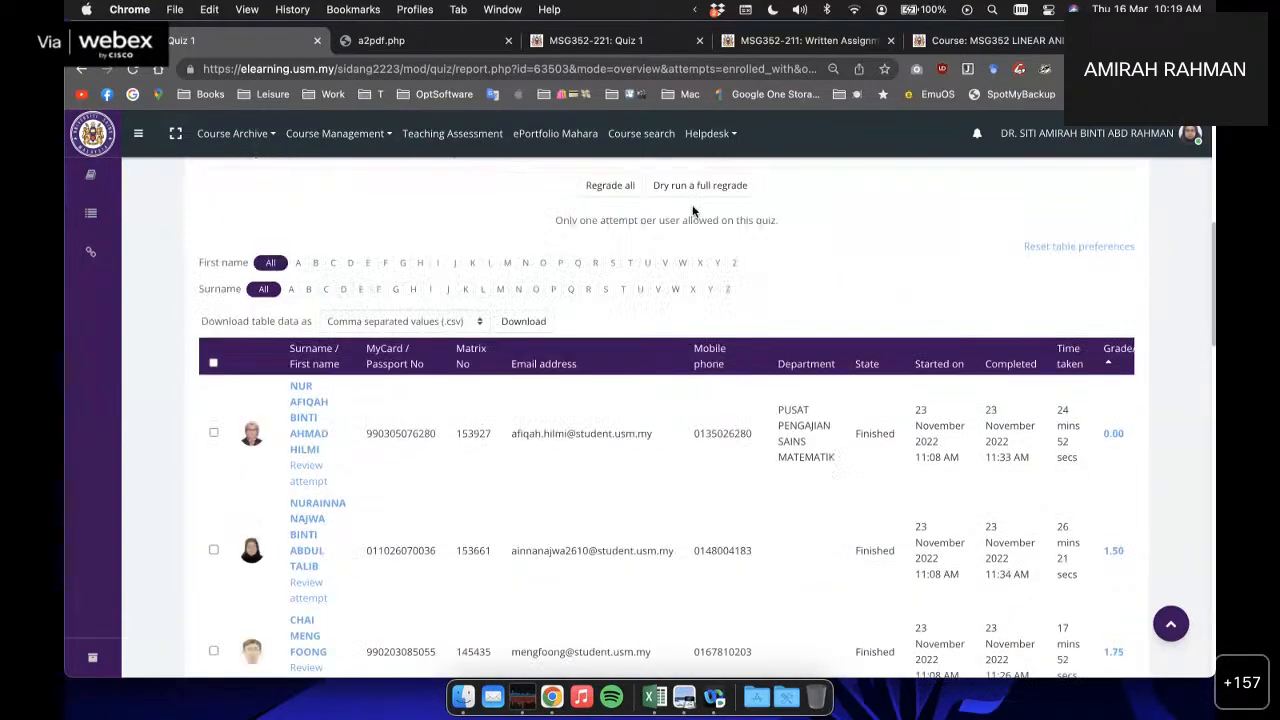
{"action": "scroll", "coordinate": [693, 211], "scroll_direction": "up", "scroll_amount": 8}
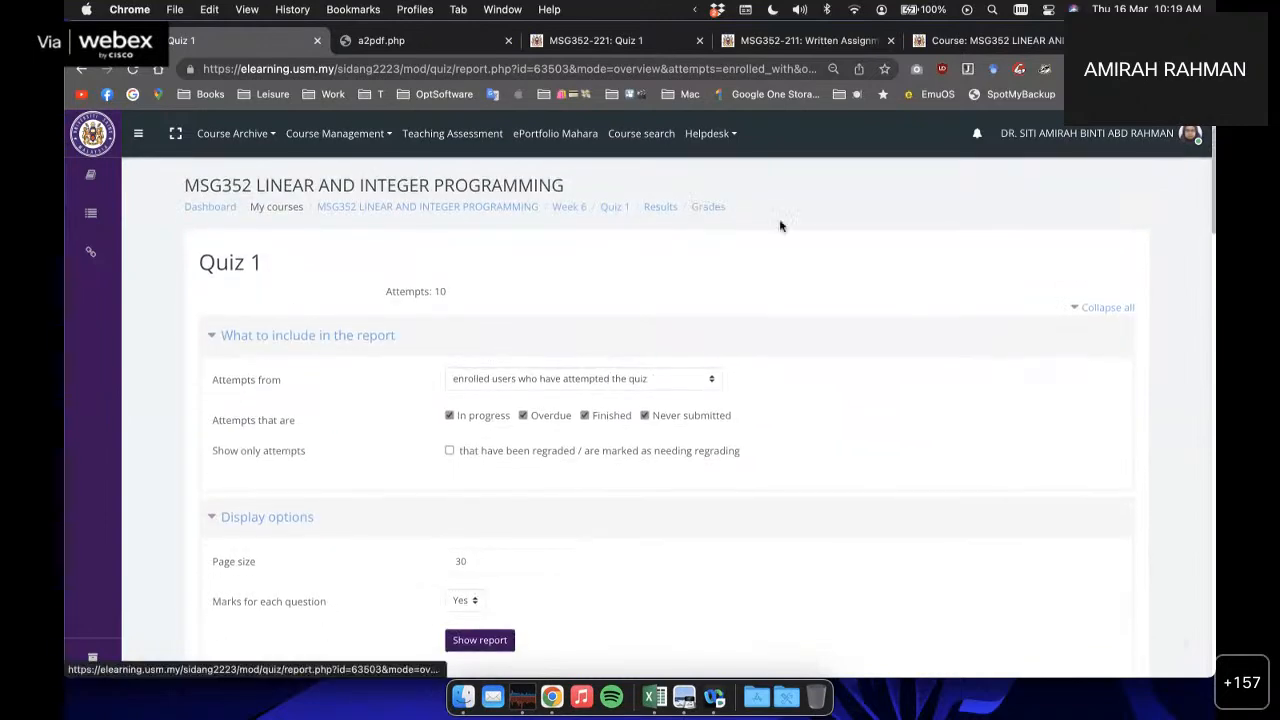
Step: Go back to the Quiz 1 activity page and open its Quiz exporting report
{"action": "key", "text": "super+Left"}
{"action": "key", "text": "super+Left"}
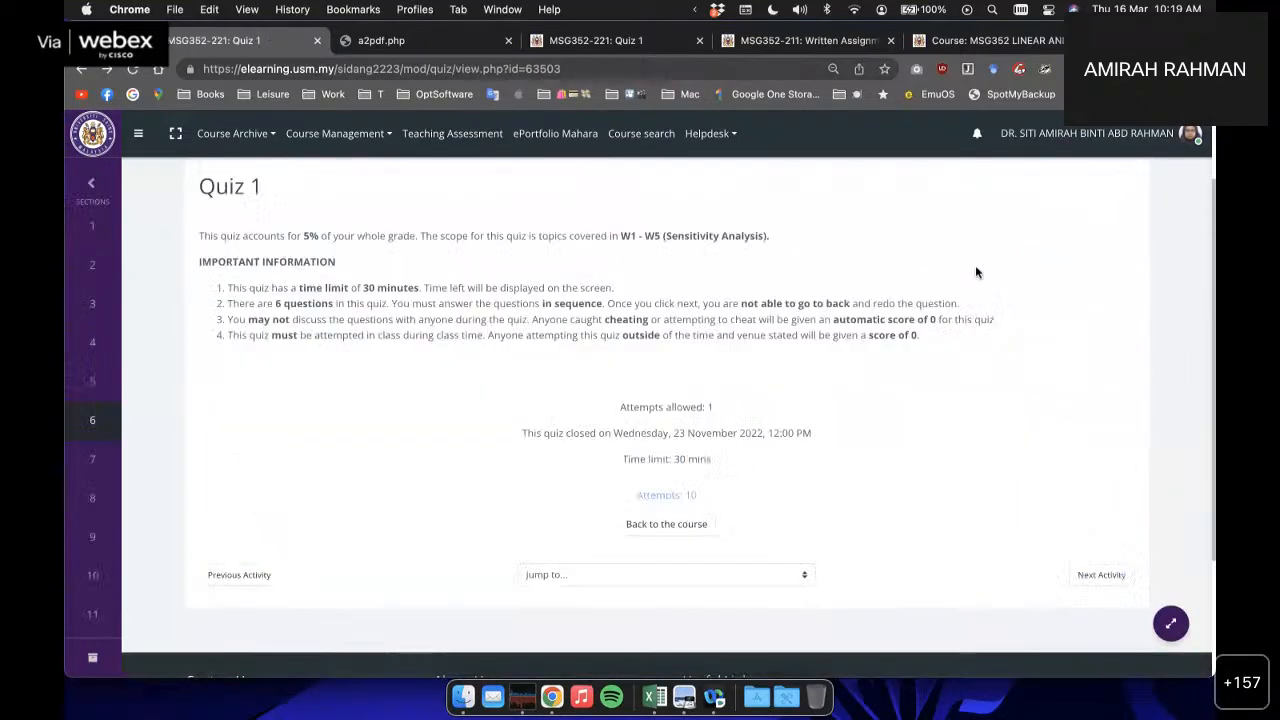
{"action": "scroll", "coordinate": [1130, 272], "scroll_direction": "up", "scroll_amount": 2}
{"action": "left_click", "coordinate": [1123, 252]}
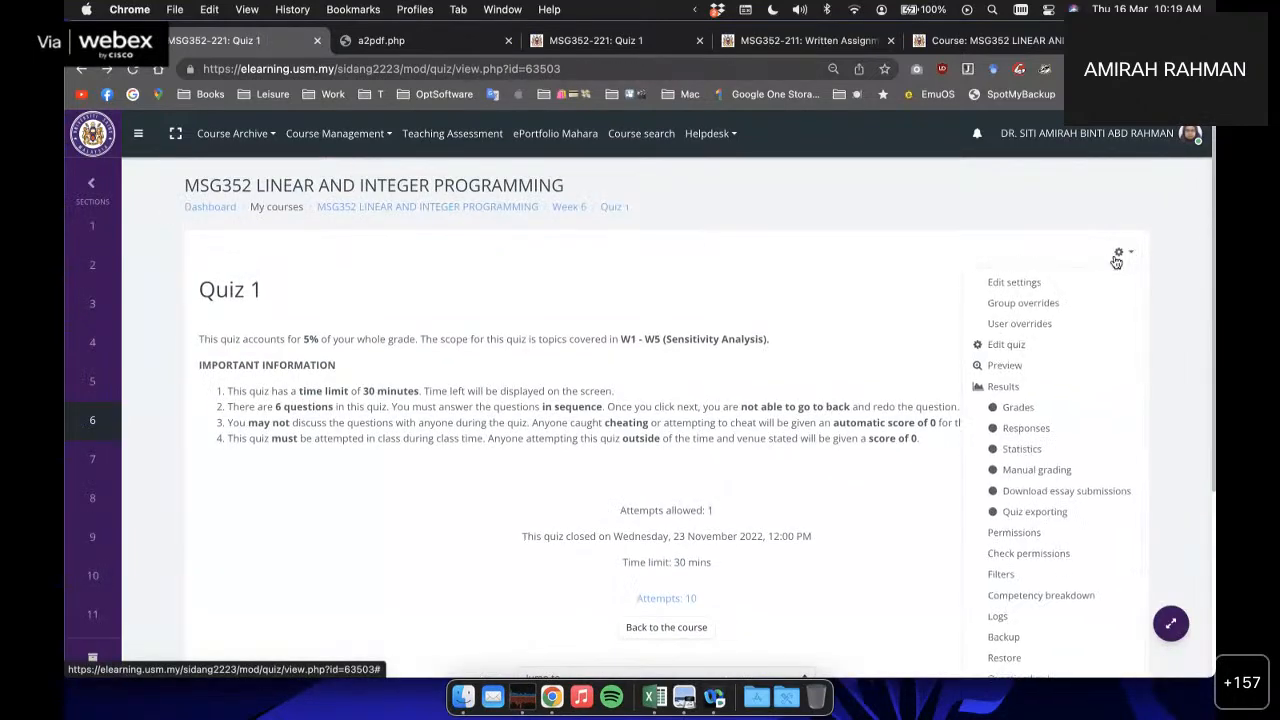
{"action": "left_click", "coordinate": [1033, 509]}
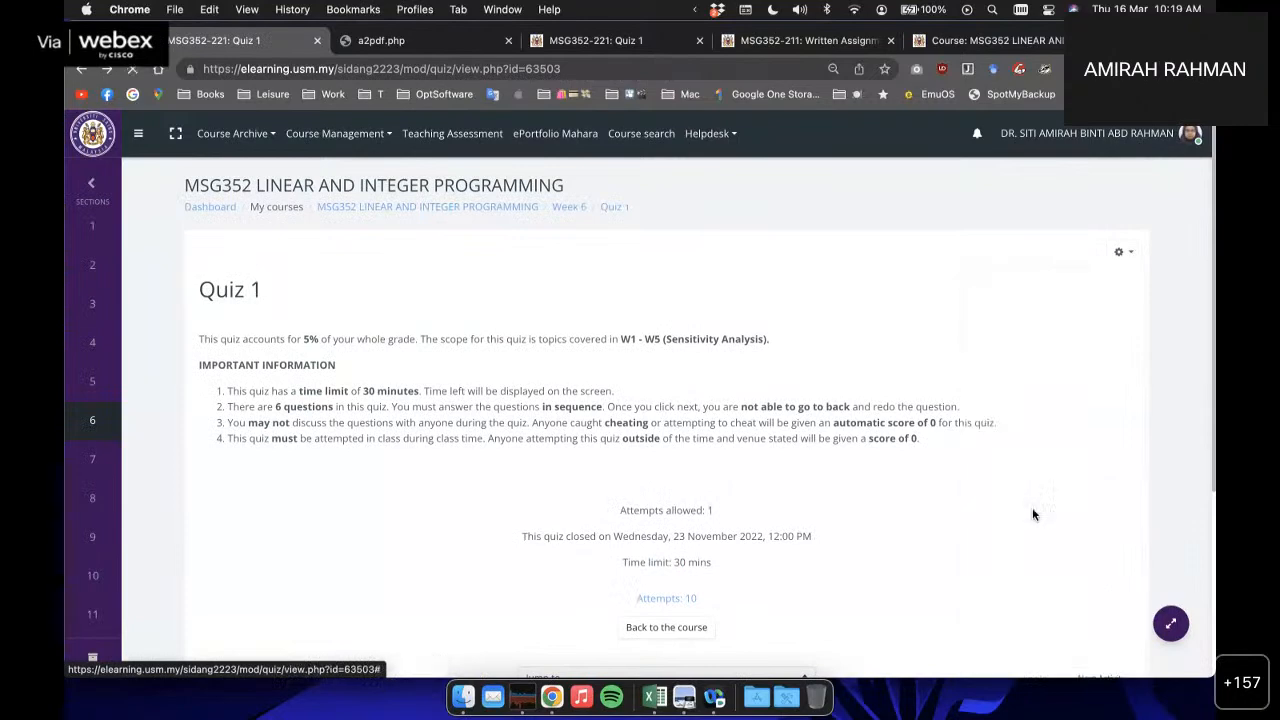
Step: Select all student attempts in the Quiz exporting report and export the selected attempts
{"action": "scroll", "coordinate": [390, 365], "scroll_direction": "down", "scroll_amount": 5}
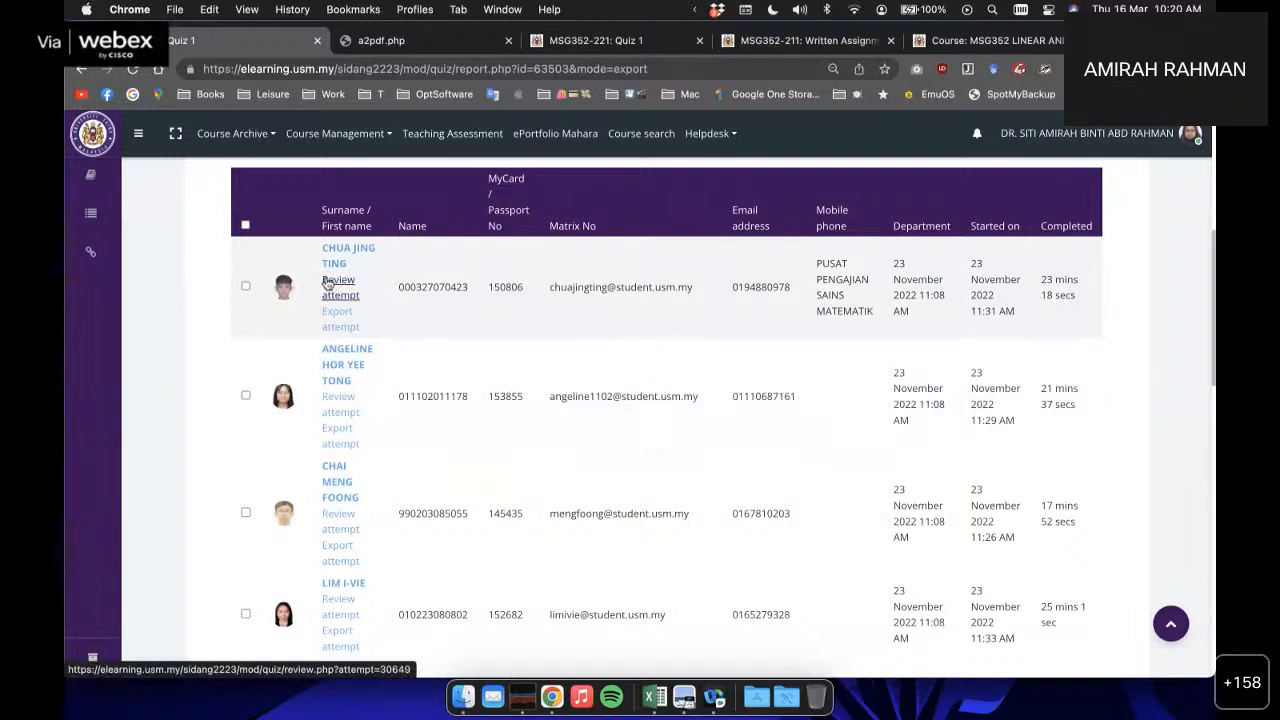
{"action": "left_click", "coordinate": [246, 227]}
{"action": "scroll", "coordinate": [340, 300], "scroll_direction": "down", "scroll_amount": 10}
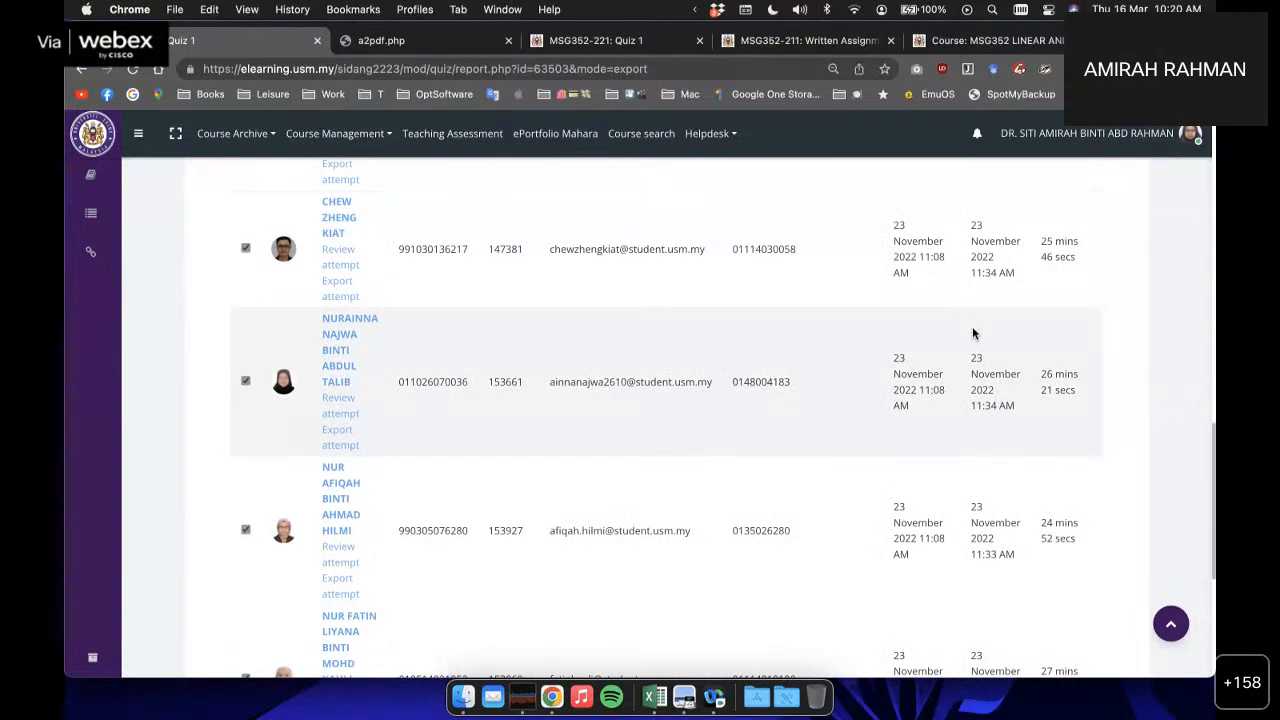
{"action": "scroll", "coordinate": [972, 333], "scroll_direction": "down", "scroll_amount": 5}
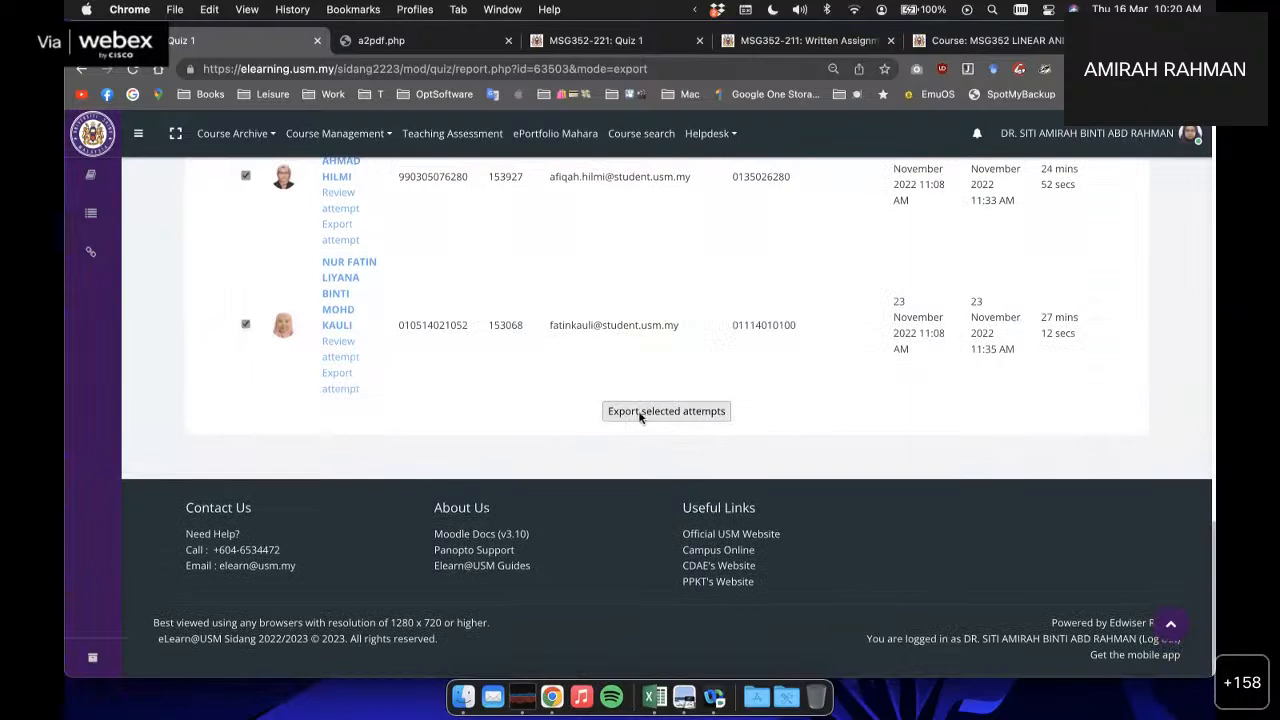
{"action": "left_click", "coordinate": [651, 414]}
{"action": "left_click", "coordinate": [592, 453]}
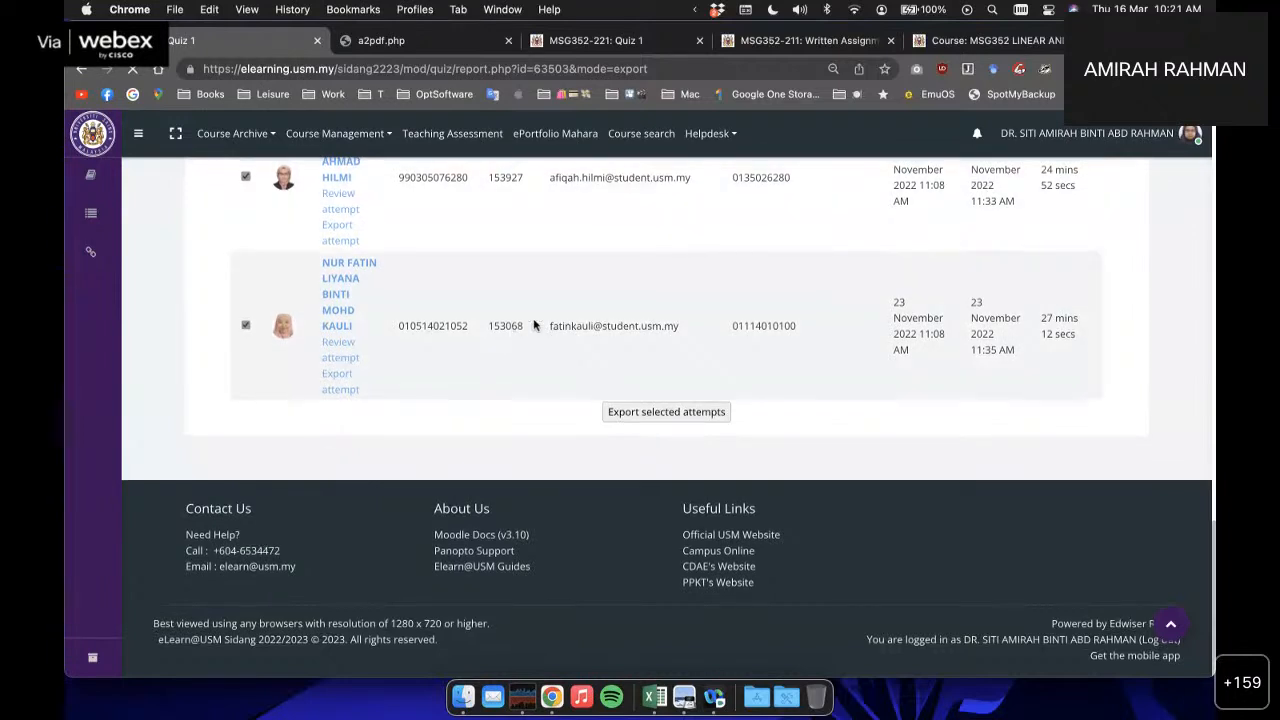
Step: Open the Quiz 1 activity page in a new tab from the breadcrumb and switch to that tab
{"action": "scroll", "coordinate": [530, 325], "scroll_direction": "up", "scroll_amount": 2}
{"action": "scroll", "coordinate": [533, 325], "scroll_direction": "down", "scroll_amount": 1}
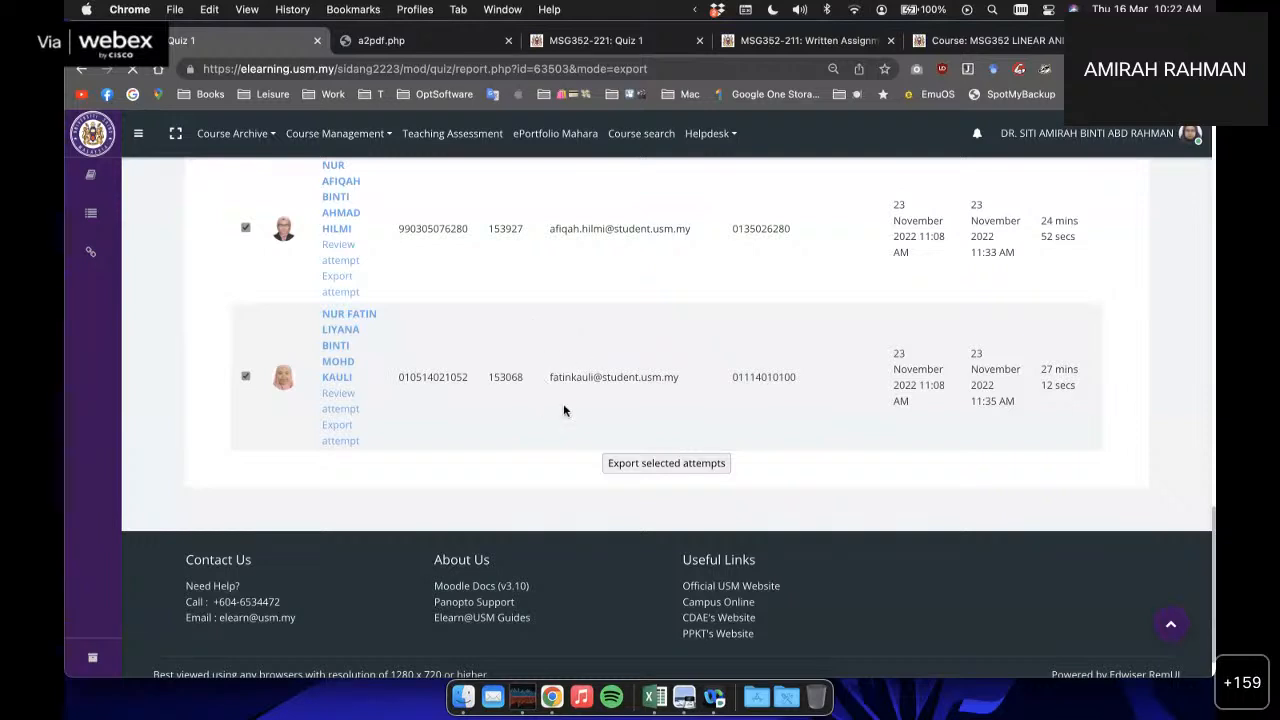
{"action": "scroll", "coordinate": [518, 425], "scroll_direction": "up", "scroll_amount": 5}
{"action": "scroll", "coordinate": [518, 425], "scroll_direction": "up", "scroll_amount": 10}
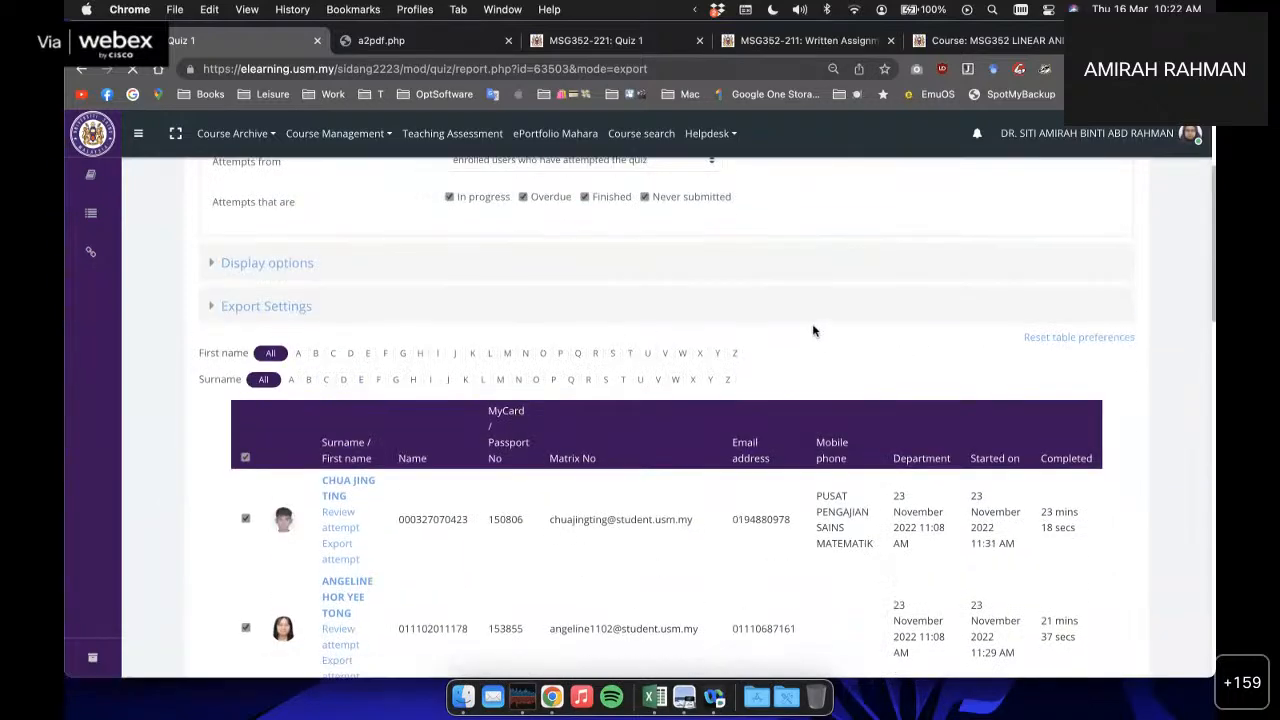
{"action": "scroll", "coordinate": [515, 460], "scroll_direction": "up", "scroll_amount": 3}
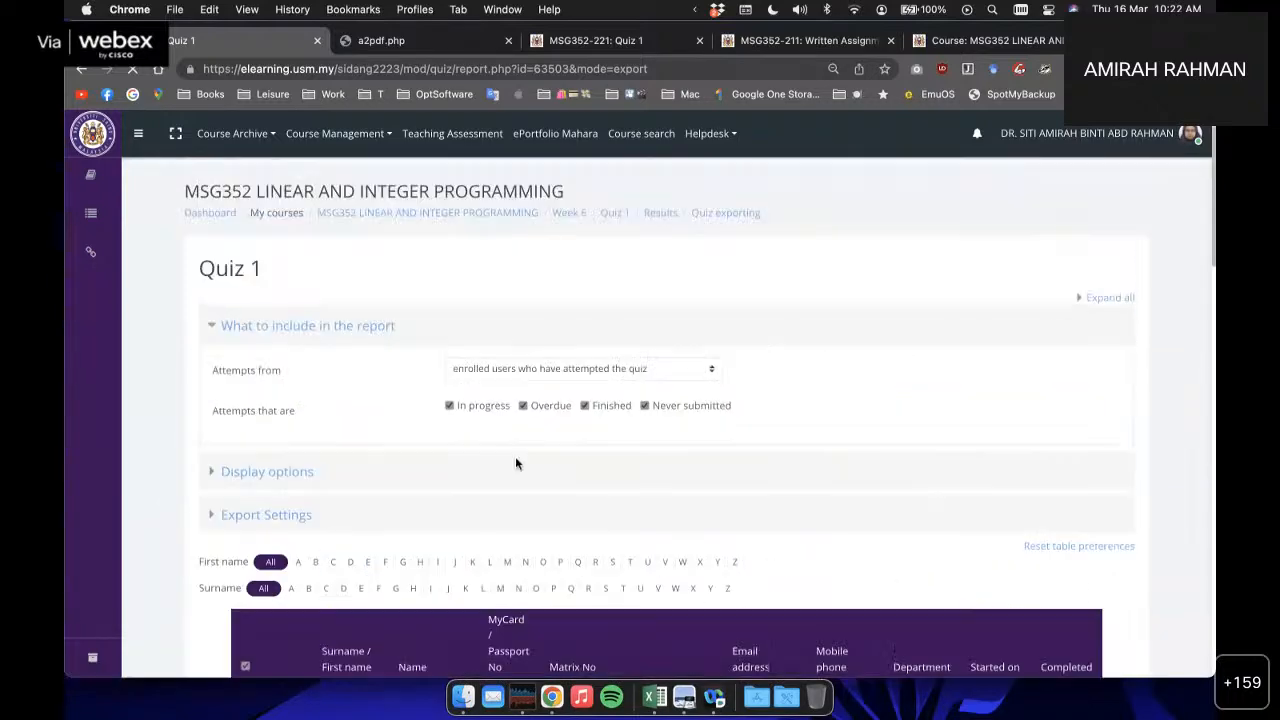
{"action": "right_click", "coordinate": [614, 210]}
{"action": "left_click", "coordinate": [662, 212]}
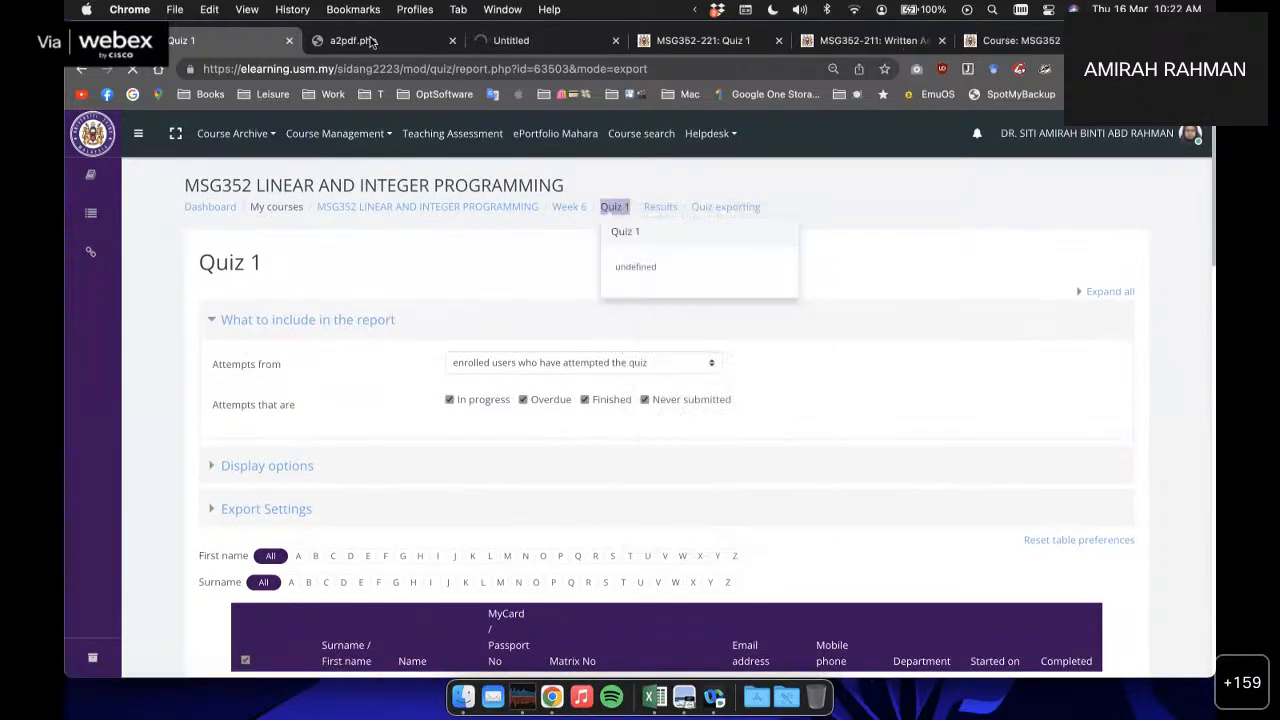
{"action": "left_click", "coordinate": [476, 46]}
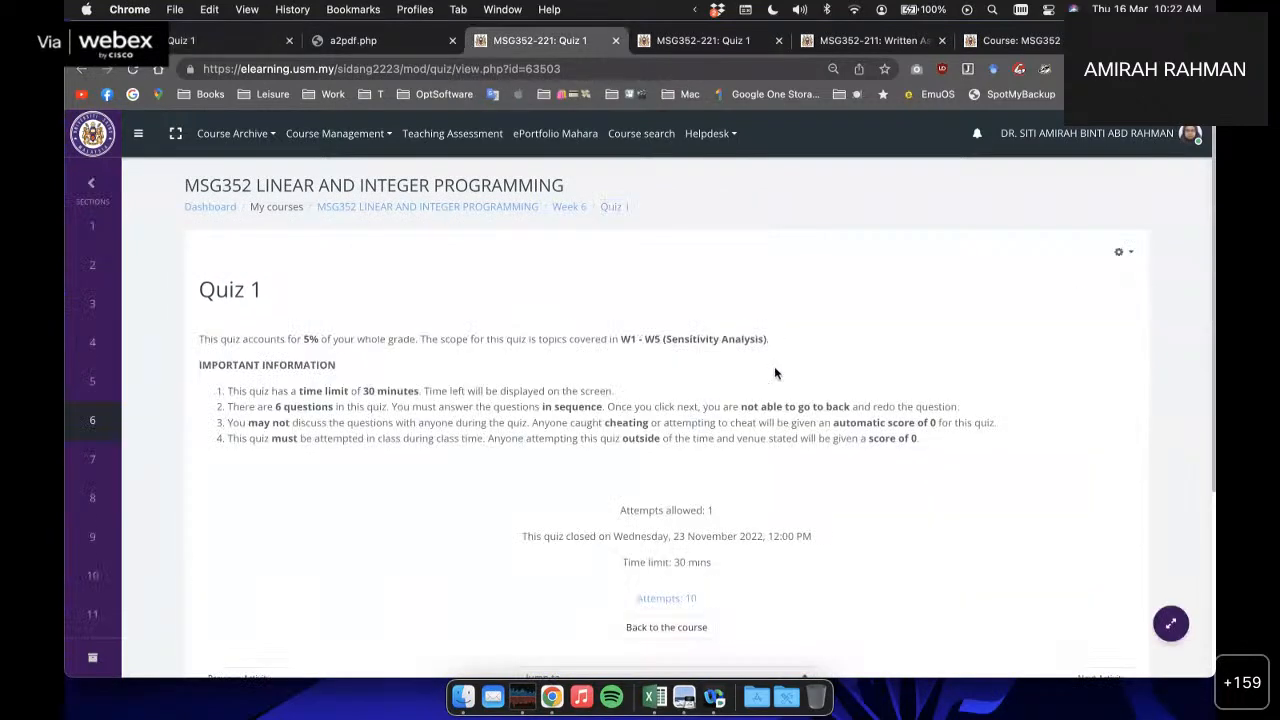
Step: Open Quiz 1's grades report from its attempts link and view the table of student attempts
{"action": "scroll", "coordinate": [774, 366], "scroll_direction": "down", "scroll_amount": 2}
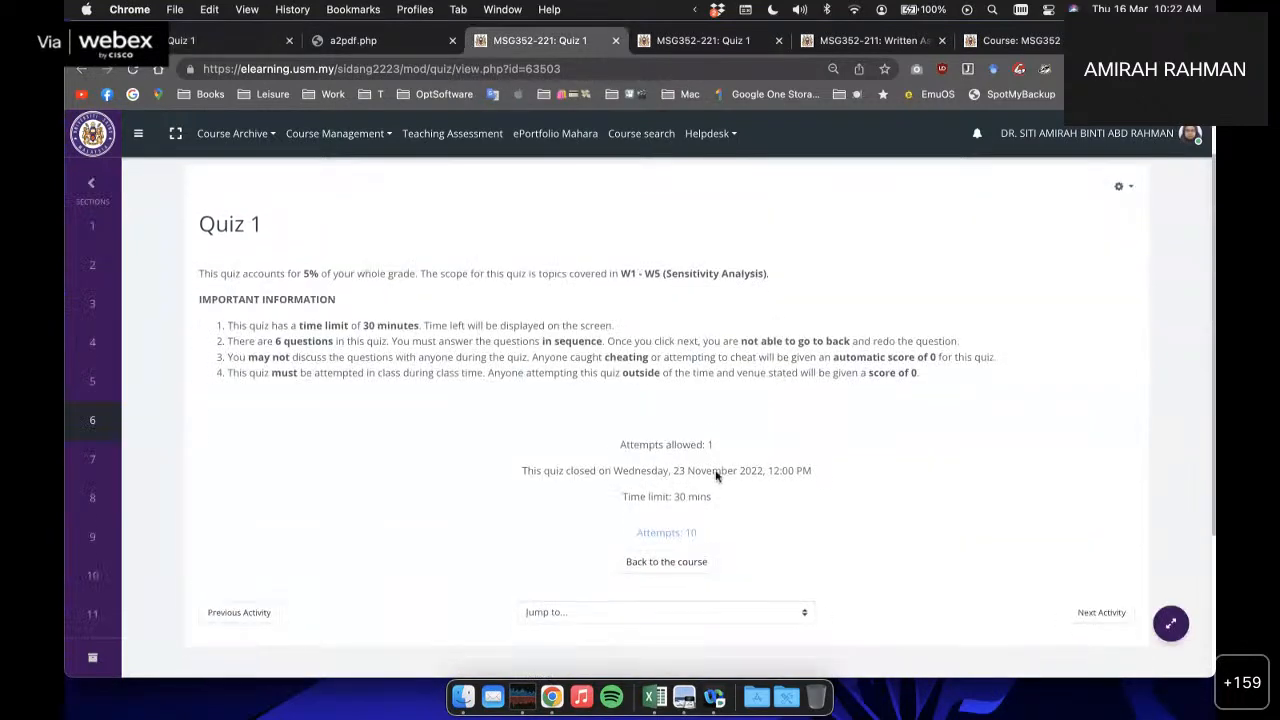
{"action": "left_click", "coordinate": [676, 533]}
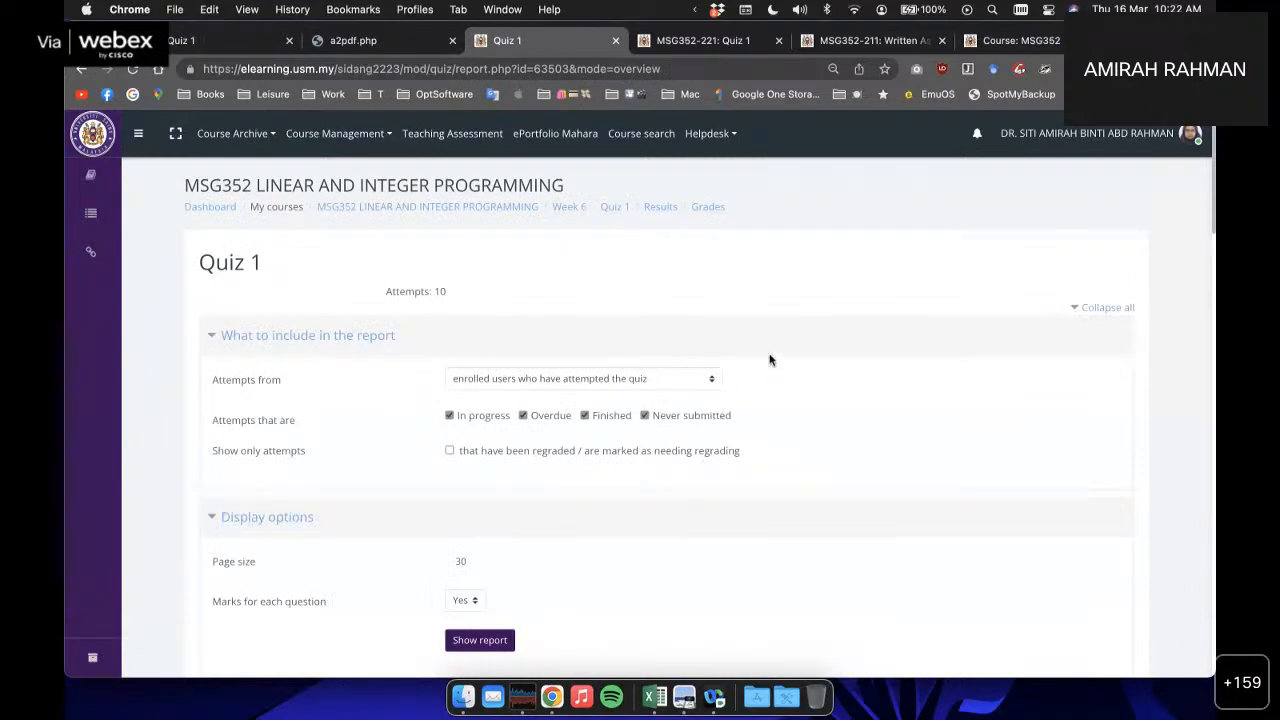
{"action": "scroll", "coordinate": [772, 358], "scroll_direction": "down", "scroll_amount": 5}
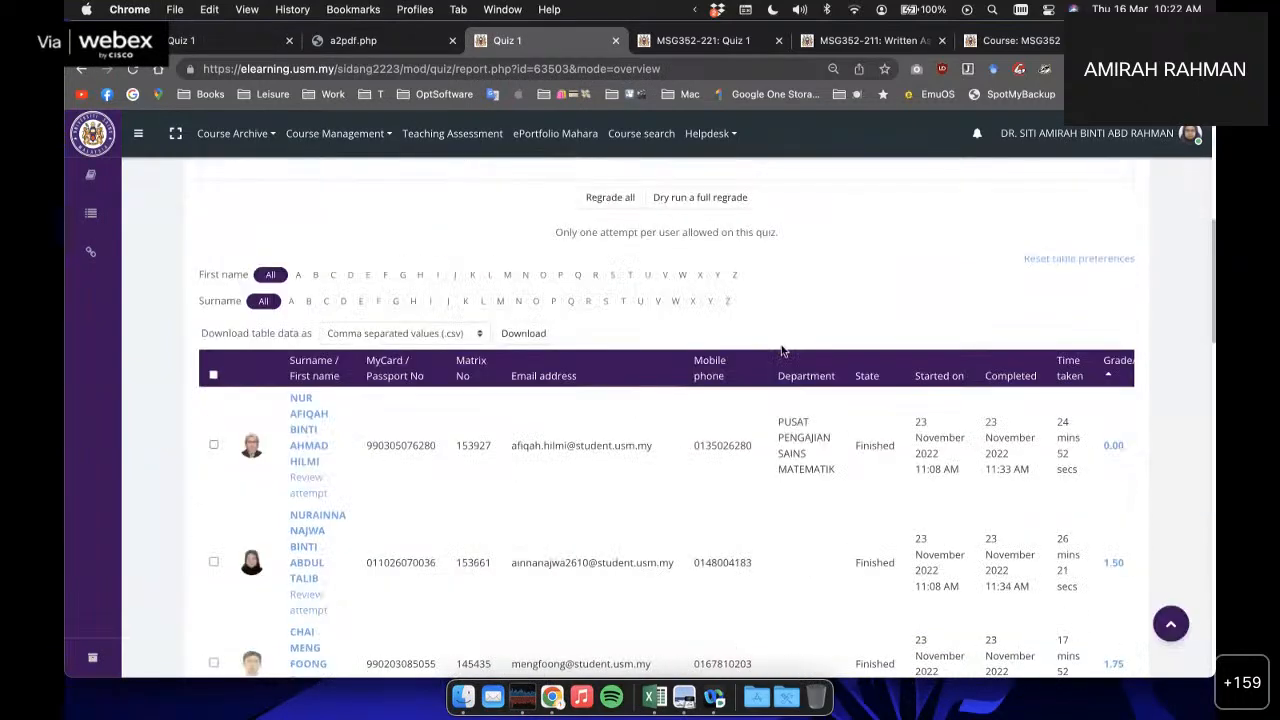
{"action": "scroll", "coordinate": [783, 351], "scroll_direction": "down", "scroll_amount": 1}
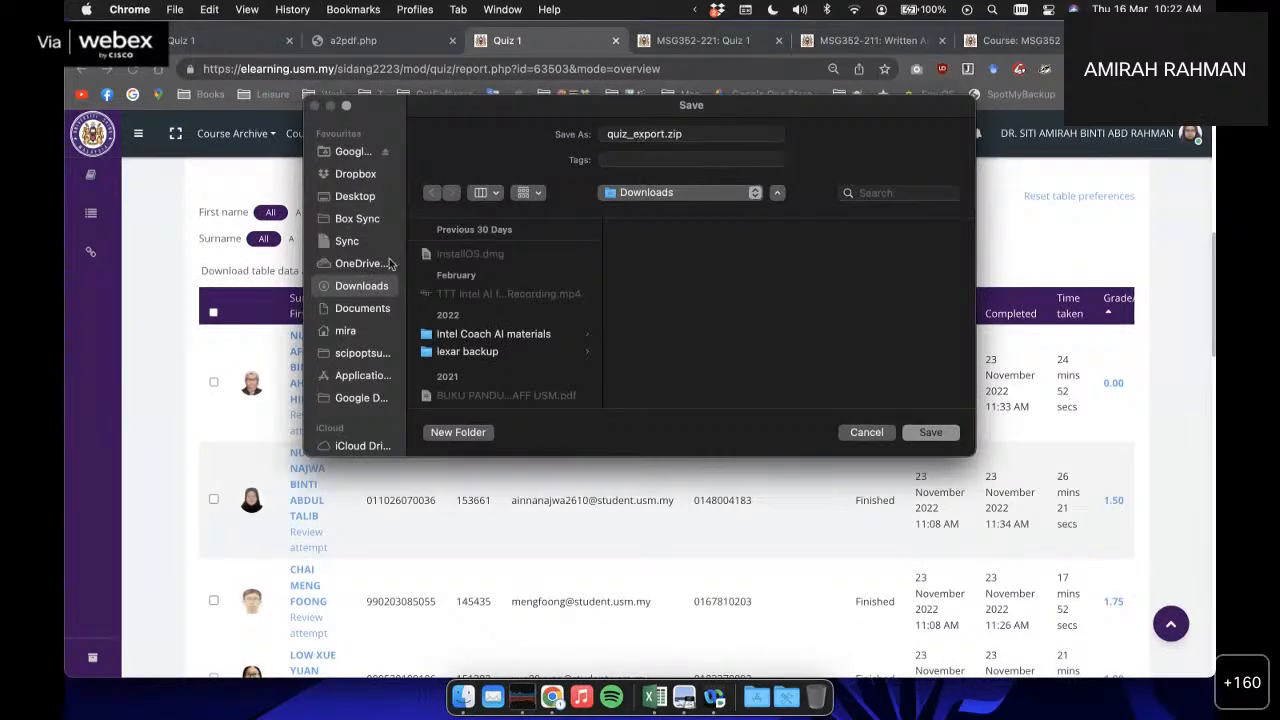
Step: Save quiz_export.zip to the Desktop and extract the archive there in Finder
{"action": "left_click", "coordinate": [355, 196]}
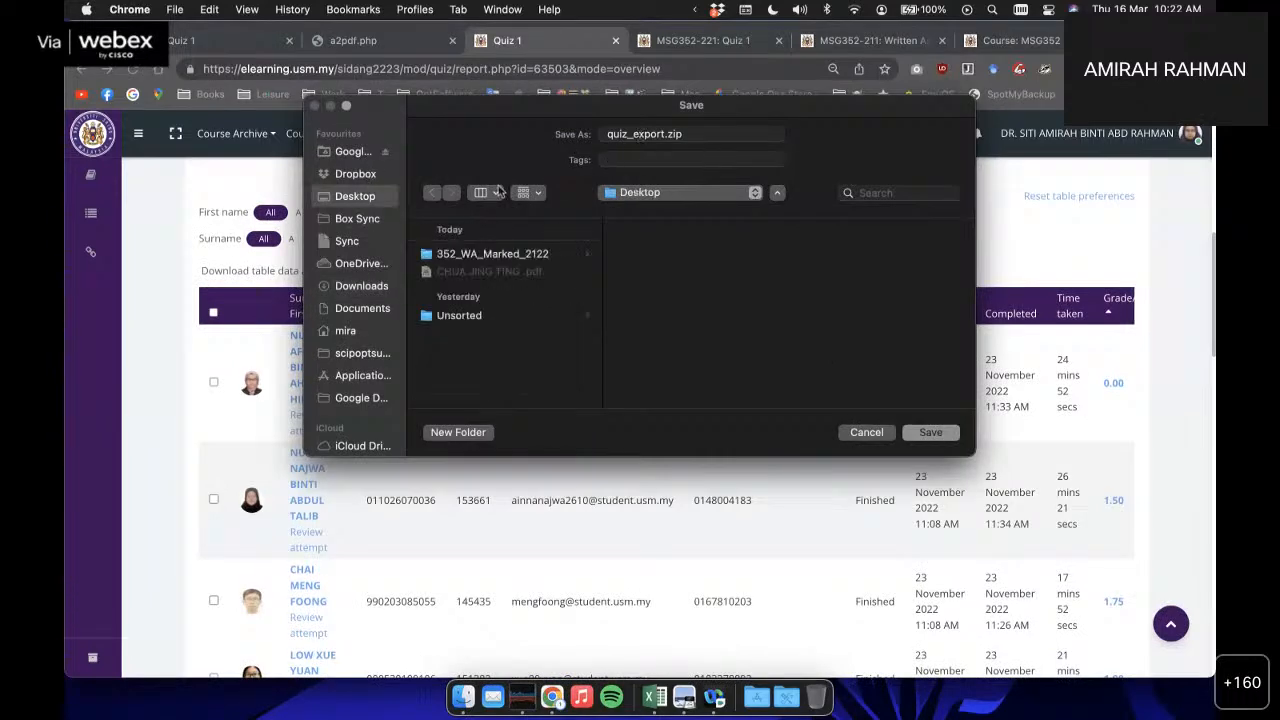
{"action": "left_click", "coordinate": [932, 434]}
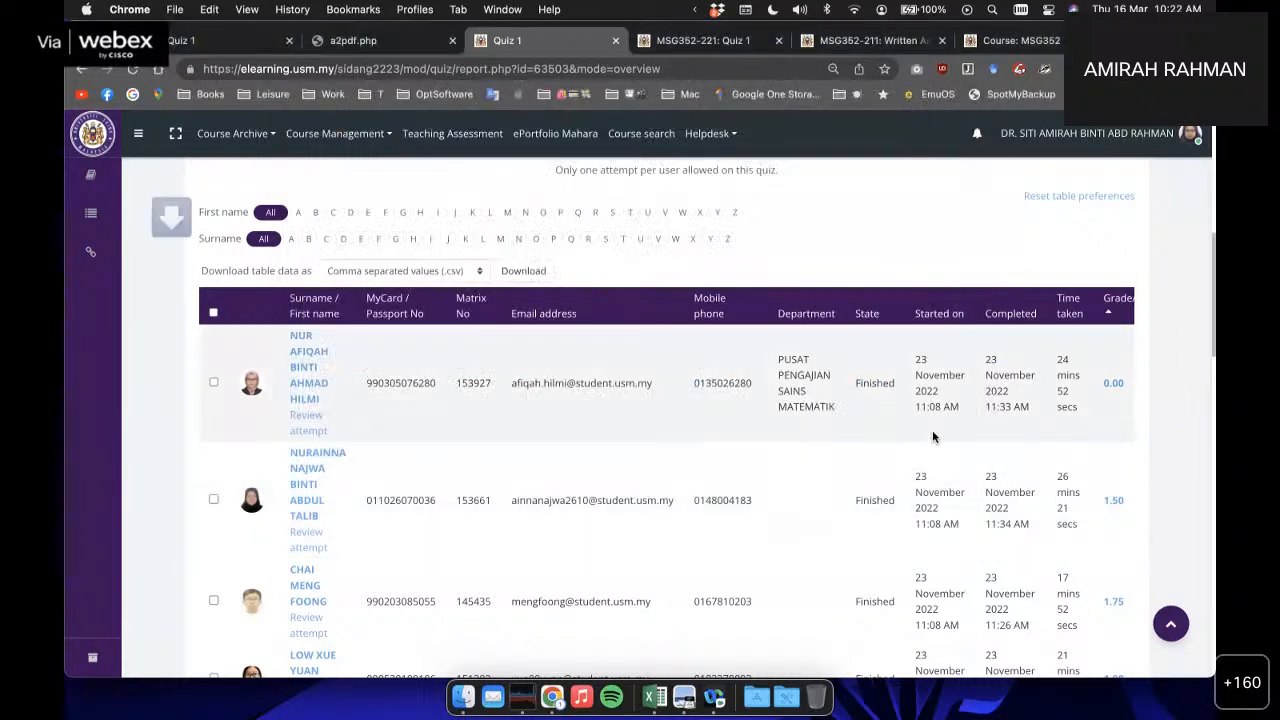
{"action": "left_click", "coordinate": [465, 695]}
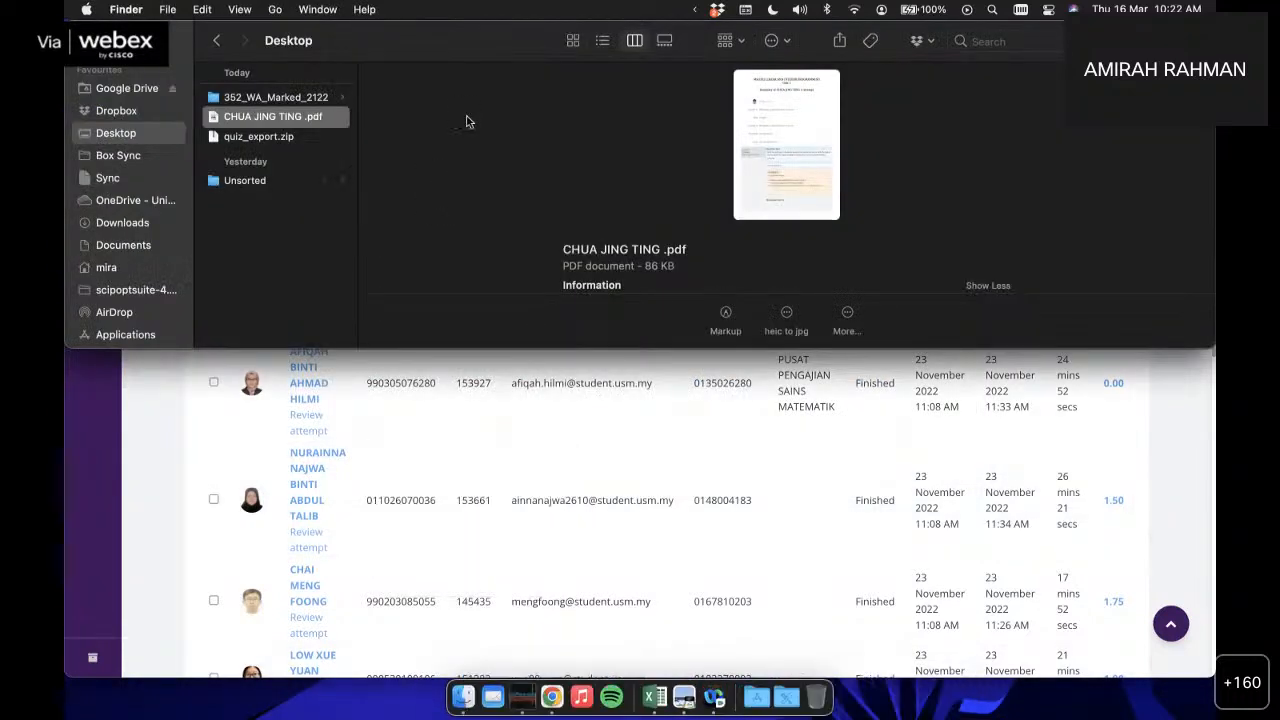
{"action": "double_click", "coordinate": [275, 141]}
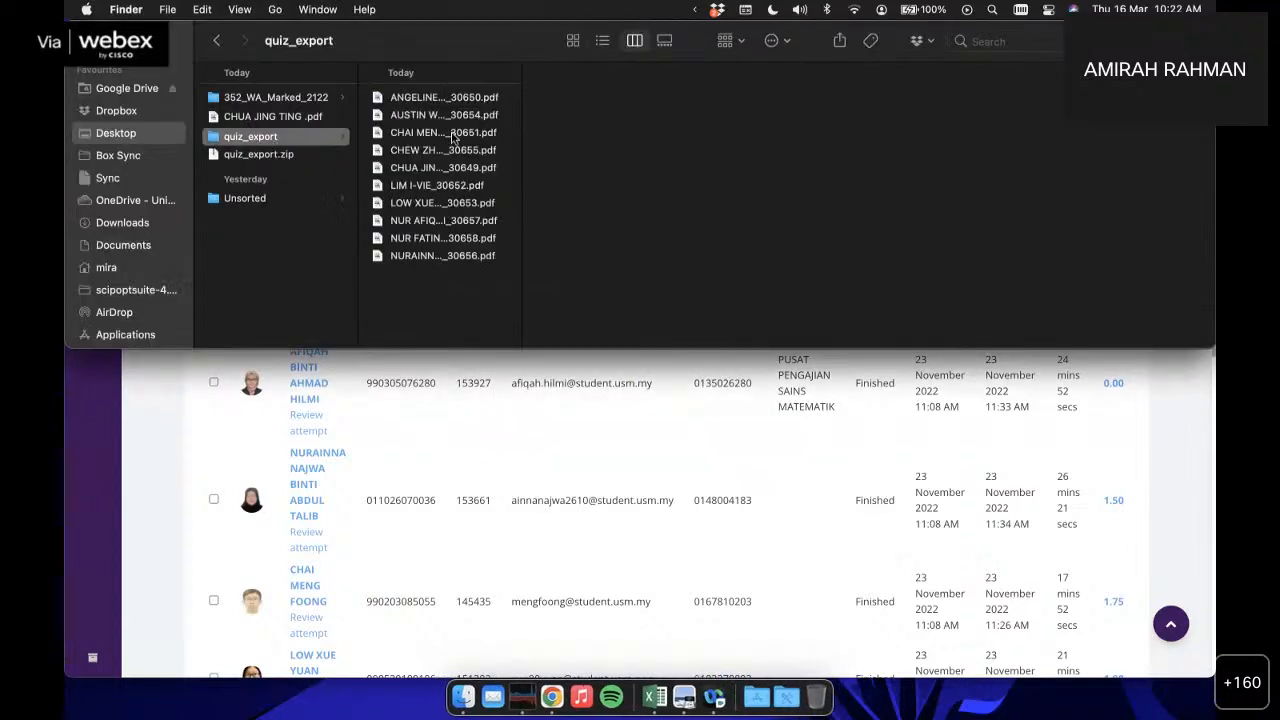
Step: Preview several of the exported attempt PDFs in the quiz_export folder
{"action": "left_click", "coordinate": [430, 97]}
{"action": "left_click", "coordinate": [431, 116]}
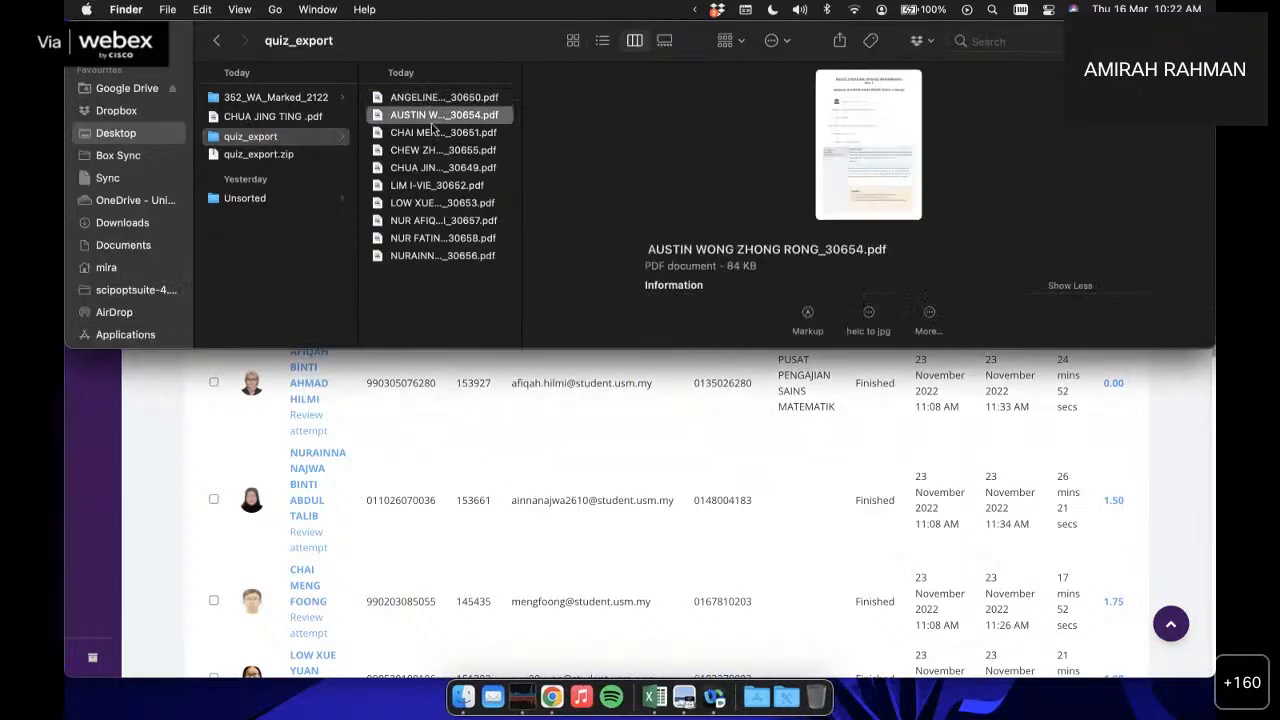
{"action": "left_click", "coordinate": [432, 133]}
{"action": "left_click", "coordinate": [432, 150]}
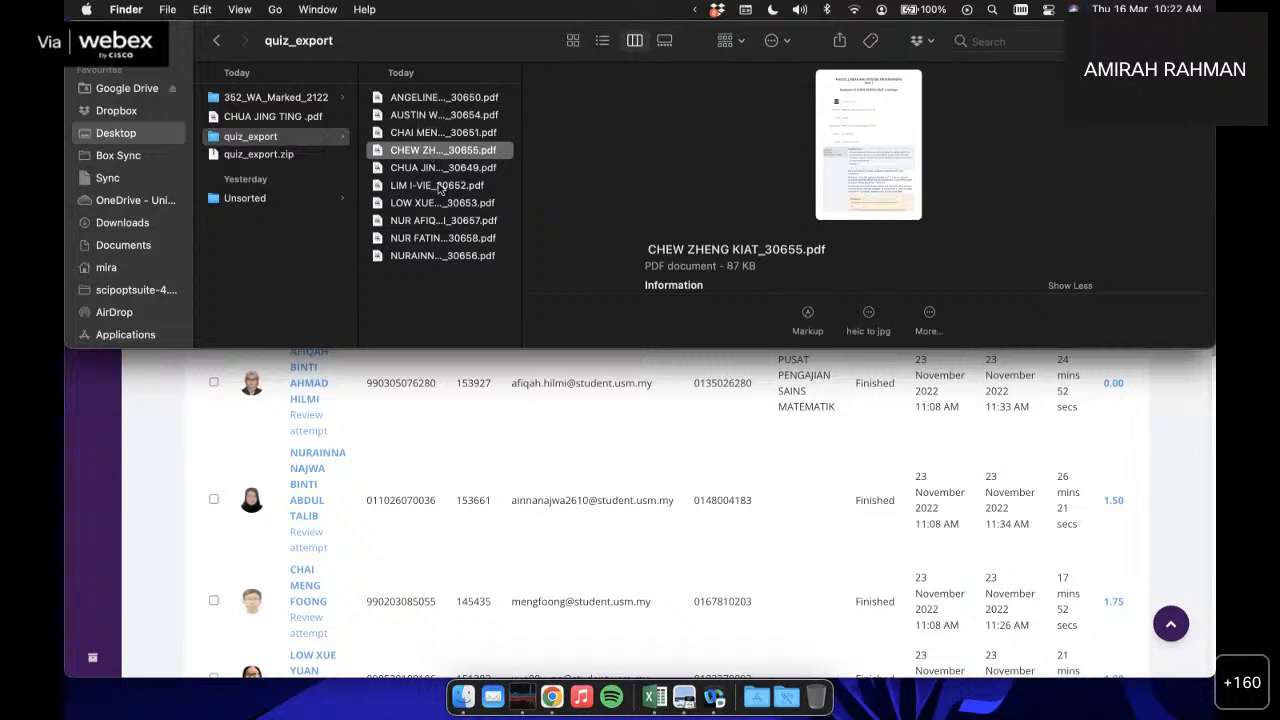
{"action": "left_click", "coordinate": [437, 185]}
{"action": "left_click", "coordinate": [439, 214]}
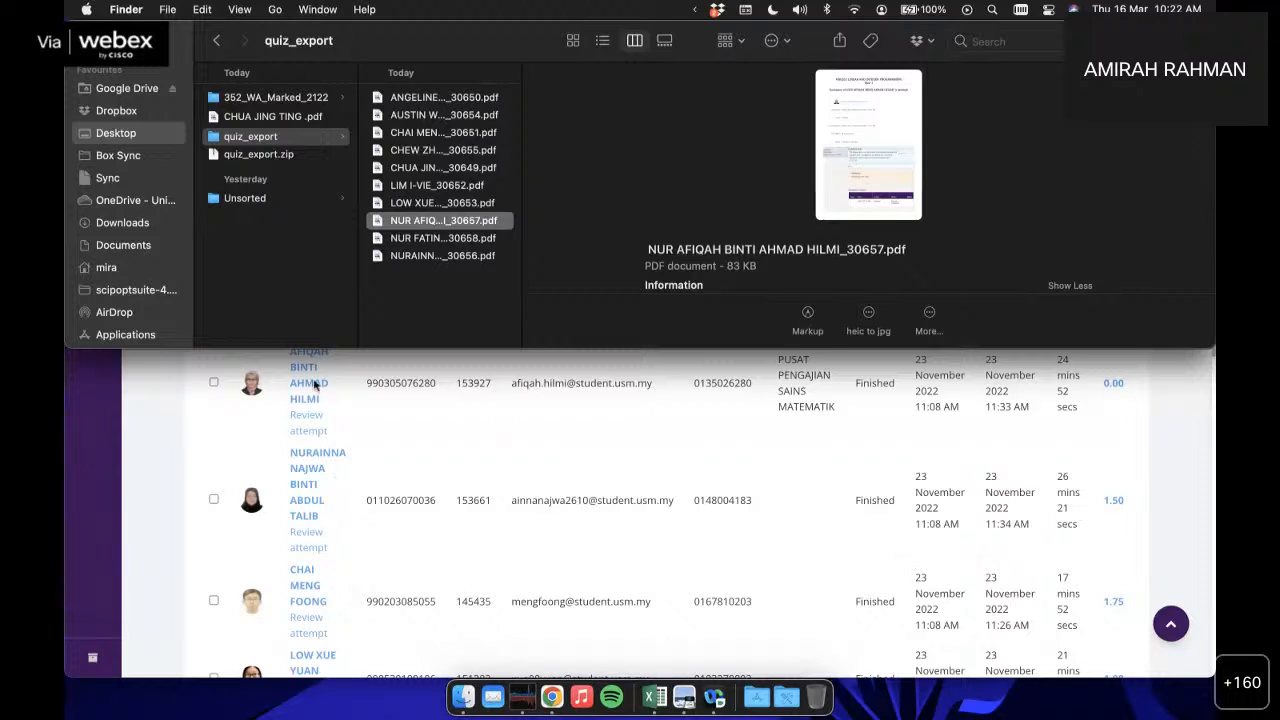
Step: Return to the Quiz 1 grades report in Chrome and toggle the selection of all attempts on and off
{"action": "left_click", "coordinate": [200, 478]}
{"action": "scroll", "coordinate": [191, 420], "scroll_direction": "up", "scroll_amount": 2}
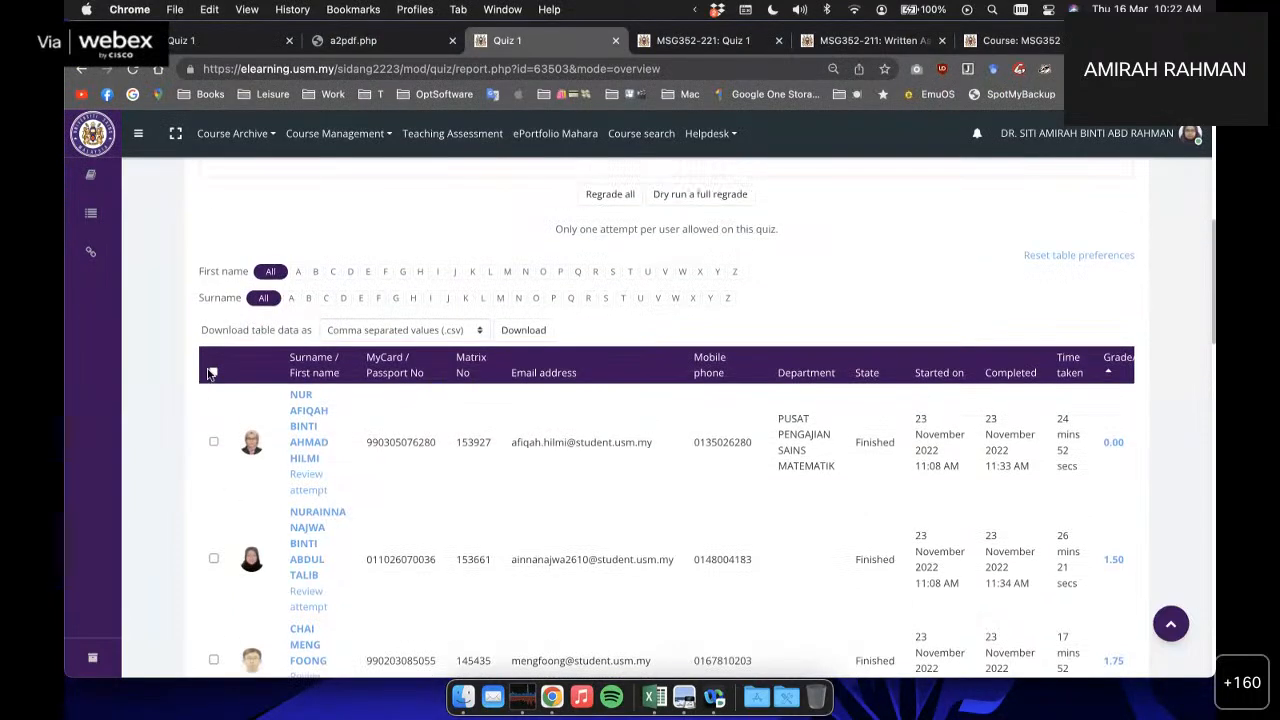
{"action": "left_click", "coordinate": [213, 373]}
{"action": "left_click", "coordinate": [213, 373]}
Step: Examine the attempts in the grades report, including each student's total grade and marks per question
{"action": "scroll", "coordinate": [194, 430], "scroll_direction": "down", "scroll_amount": 5}
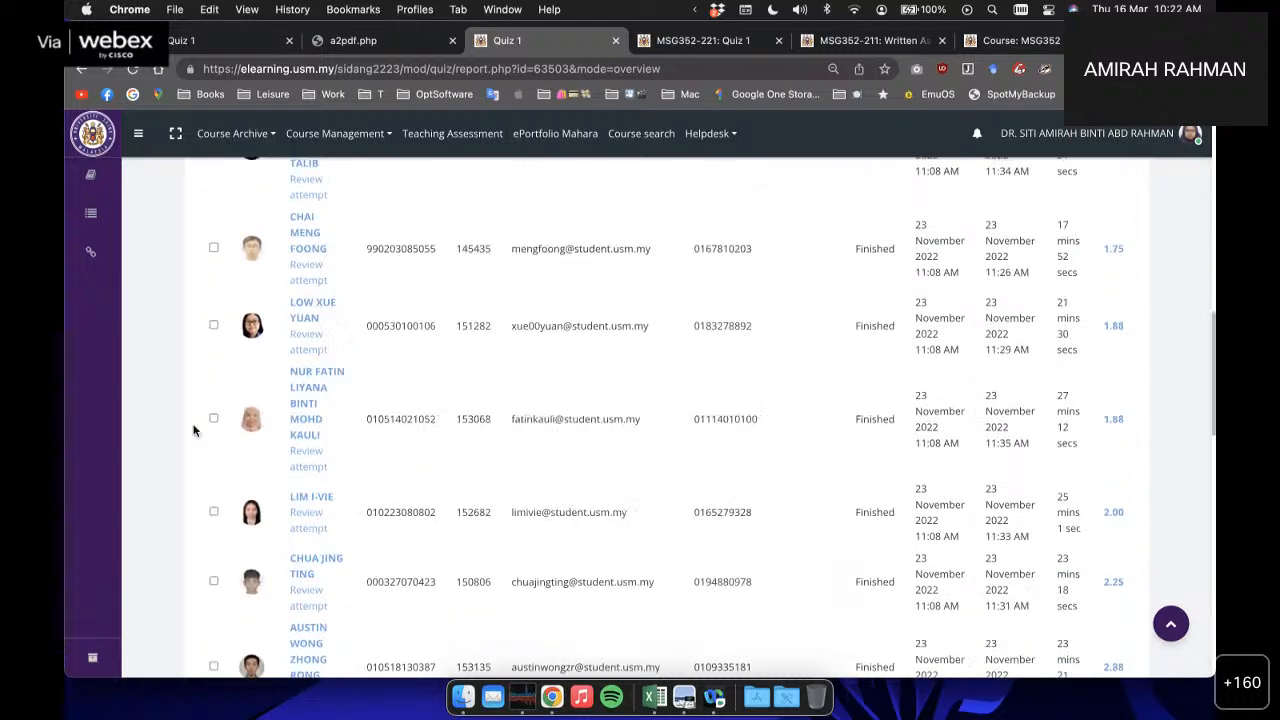
{"action": "scroll", "coordinate": [194, 430], "scroll_direction": "up", "scroll_amount": 3}
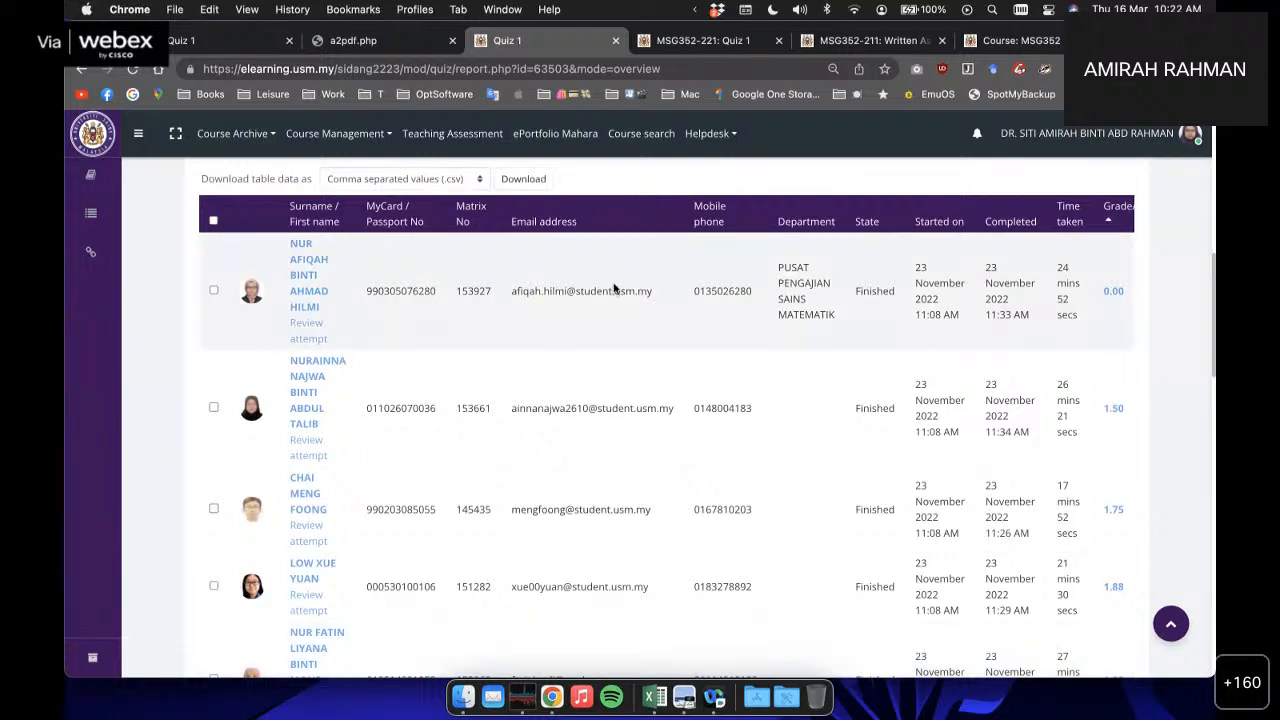
{"action": "scroll", "coordinate": [614, 290], "scroll_direction": "right", "scroll_amount": 2}
{"action": "scroll", "coordinate": [614, 290], "scroll_direction": "right", "scroll_amount": 7}
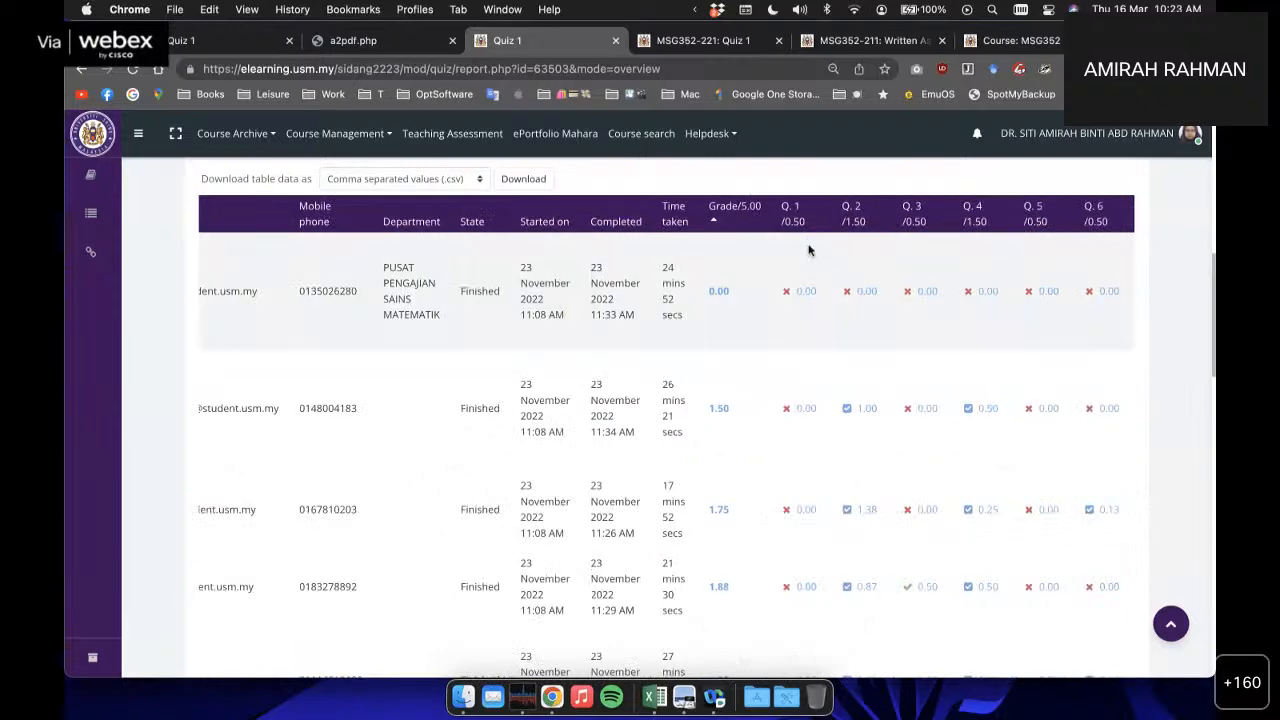
{"action": "scroll", "coordinate": [555, 285], "scroll_direction": "left", "scroll_amount": 8}
{"action": "scroll", "coordinate": [455, 303], "scroll_direction": "up", "scroll_amount": 4}
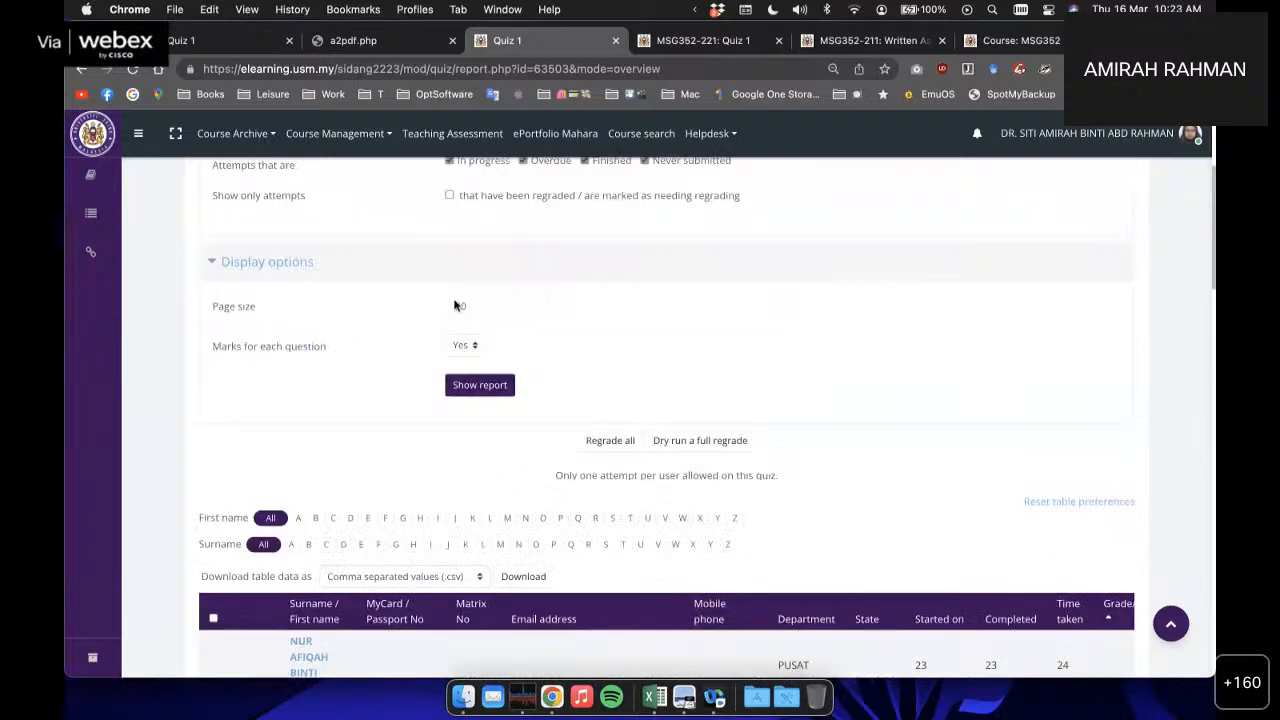
Step: Return to the Quiz 1 overview page and open its manual grading report
{"action": "key", "text": "super+bracketleft"}
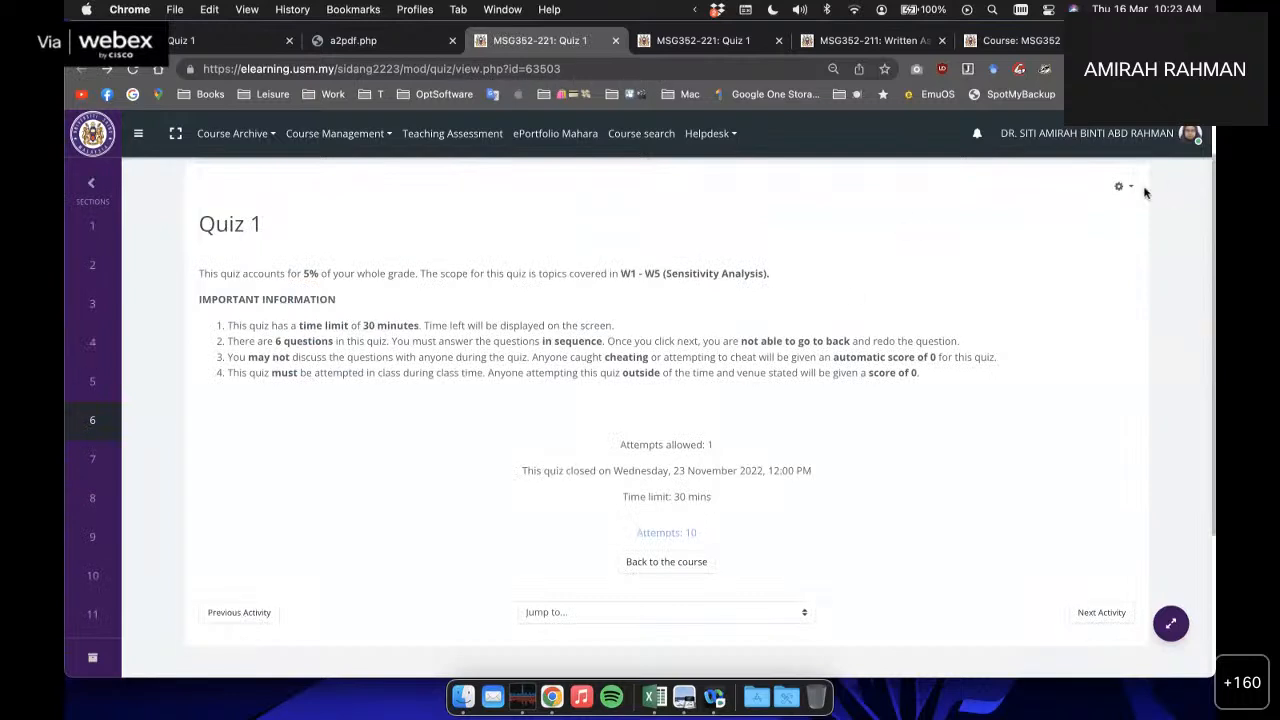
{"action": "left_click", "coordinate": [1132, 189]}
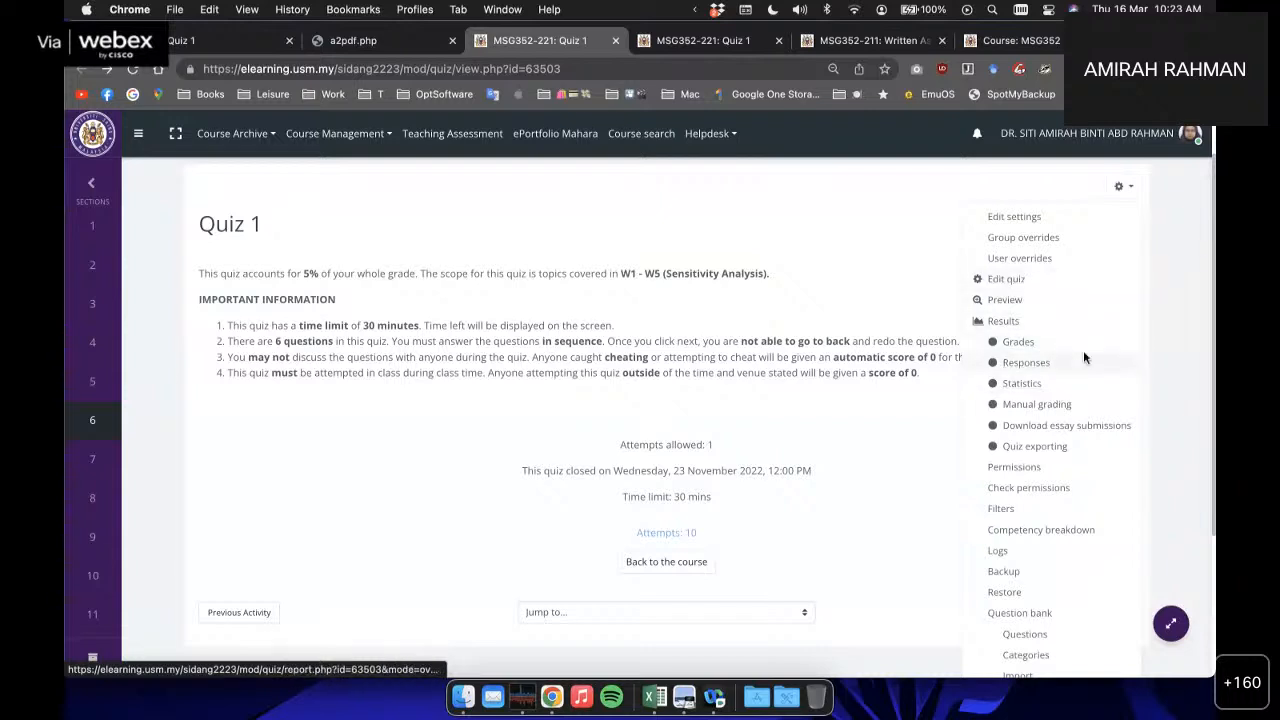
{"action": "scroll", "coordinate": [1083, 350], "scroll_direction": "down", "scroll_amount": 1}
{"action": "left_click", "coordinate": [1048, 382]}
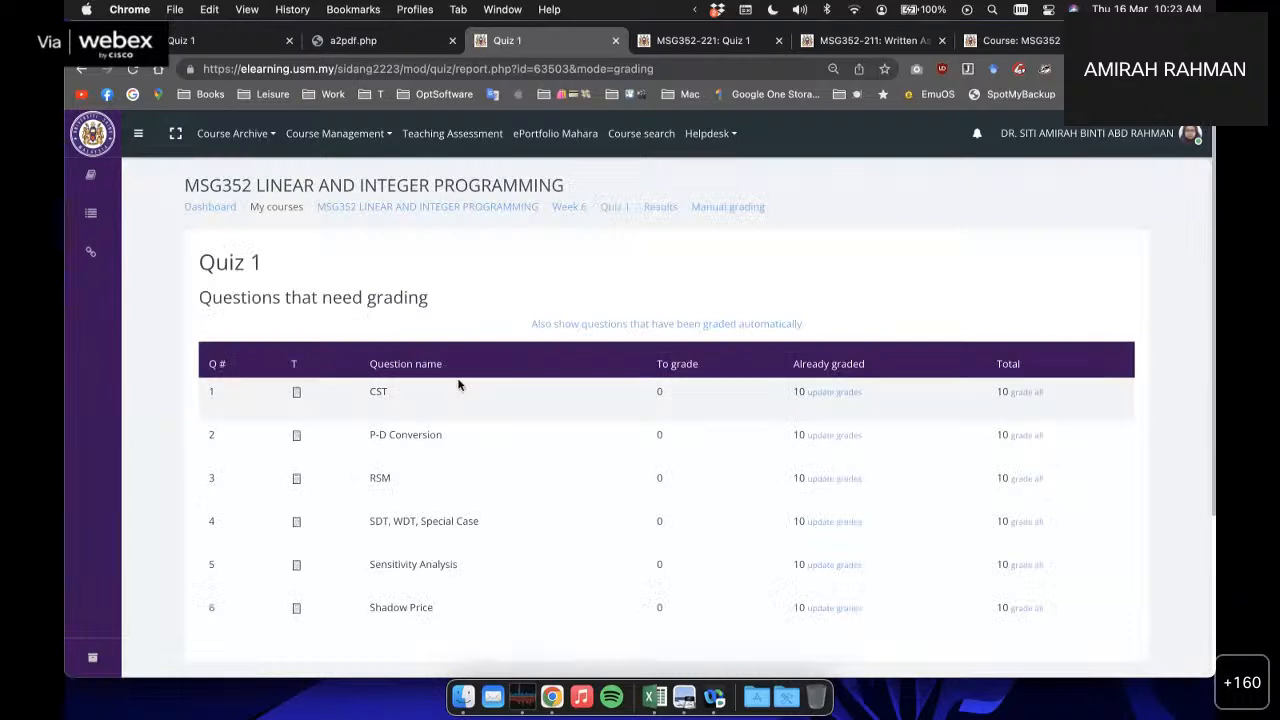
Step: Open all attempts of question 4, SDT, WDT, Special Case, for grading
{"action": "scroll", "coordinate": [457, 380], "scroll_direction": "down", "scroll_amount": 3}
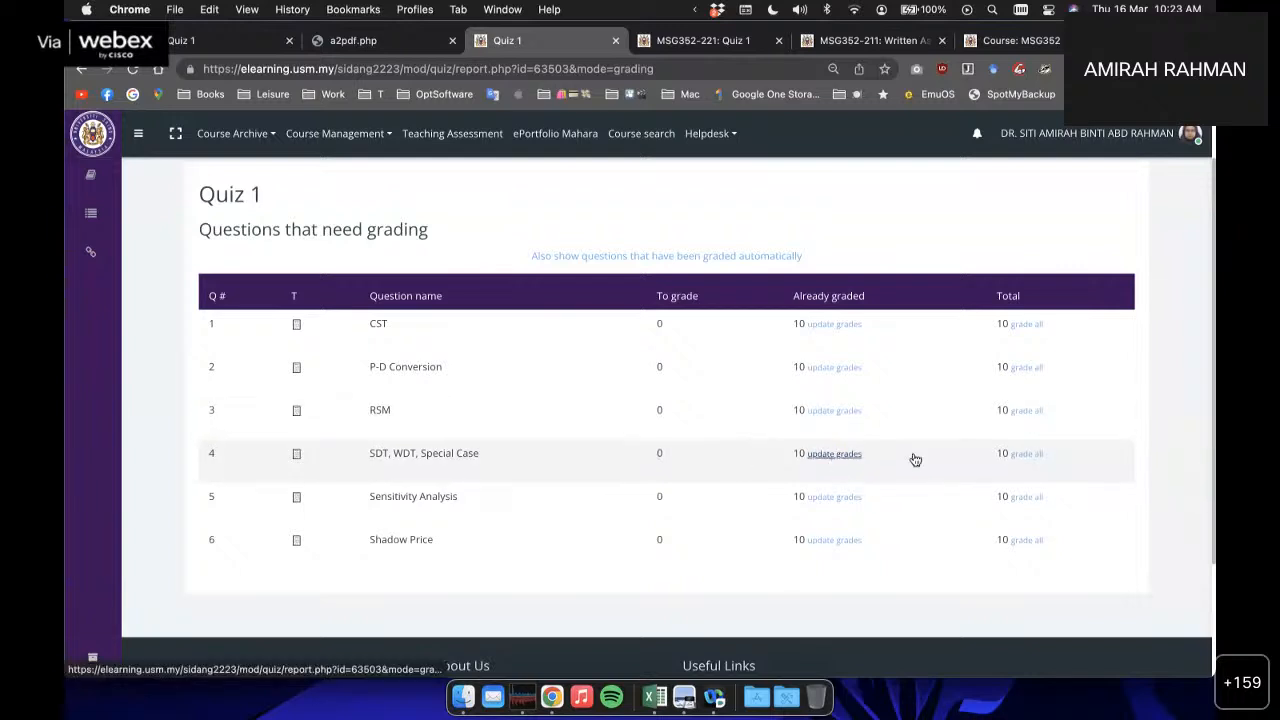
{"action": "left_click", "coordinate": [1021, 457]}
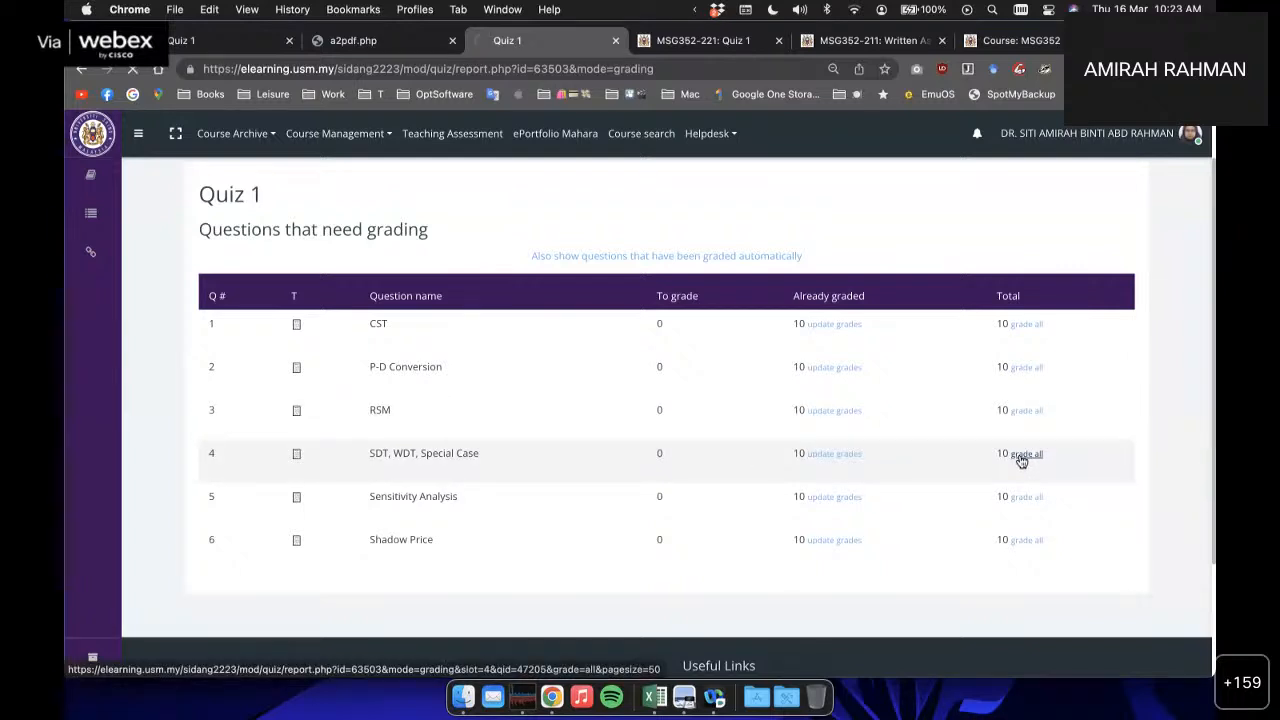
{"action": "scroll", "coordinate": [660, 434], "scroll_direction": "down", "scroll_amount": 5}
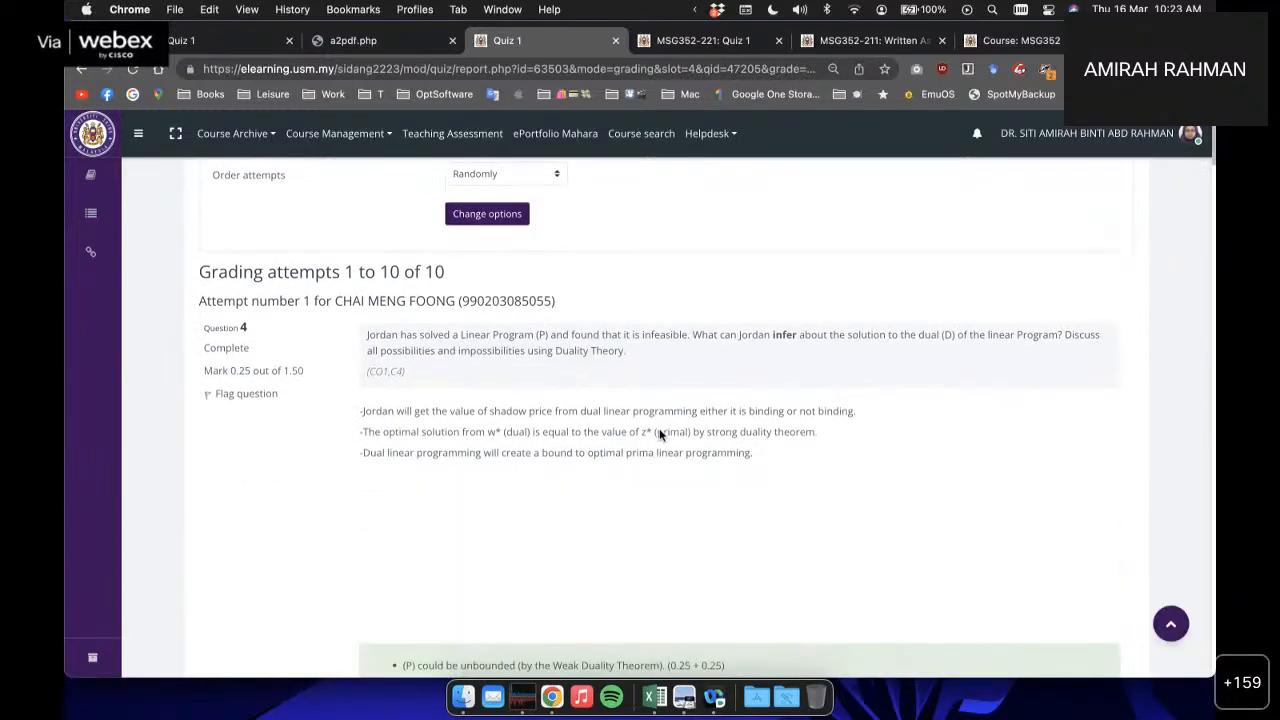
Step: Examine the first attempt at question 4, including its answer, marking notes, comment box and mark
{"action": "scroll", "coordinate": [486, 443], "scroll_direction": "down", "scroll_amount": 2}
{"action": "scroll", "coordinate": [486, 443], "scroll_direction": "up", "scroll_amount": 2}
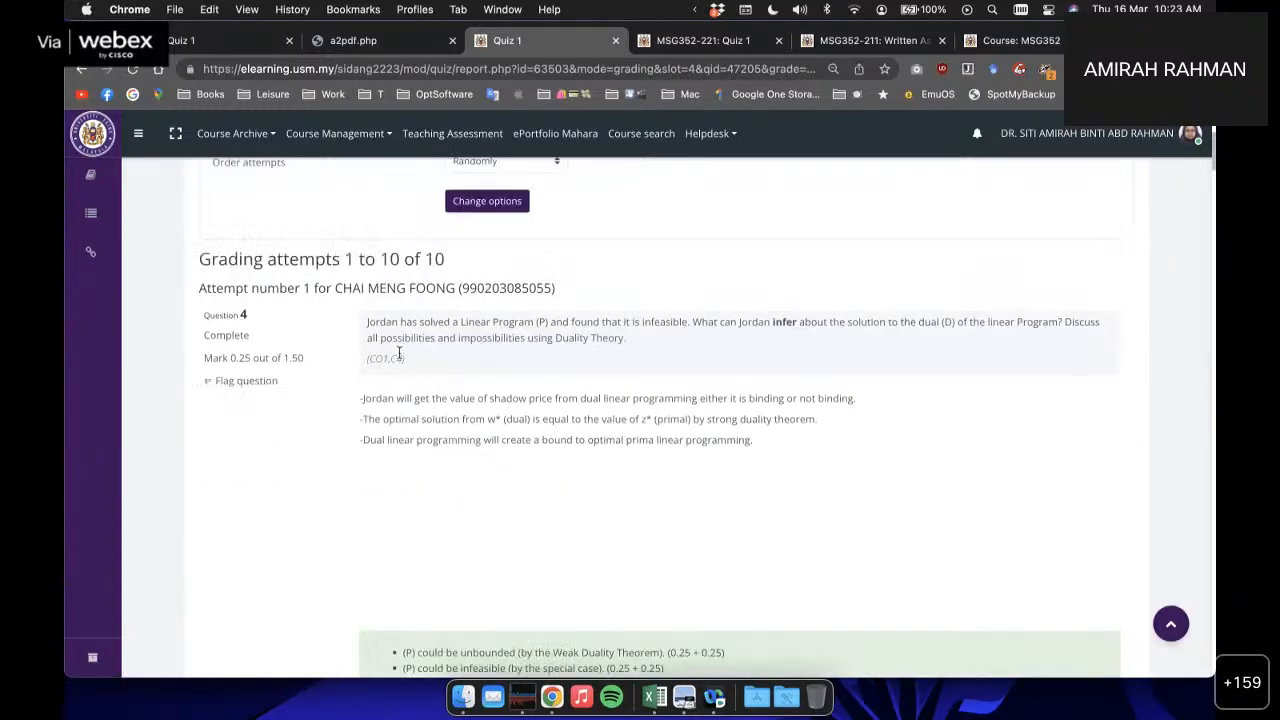
{"action": "scroll", "coordinate": [478, 300], "scroll_direction": "down", "scroll_amount": 5}
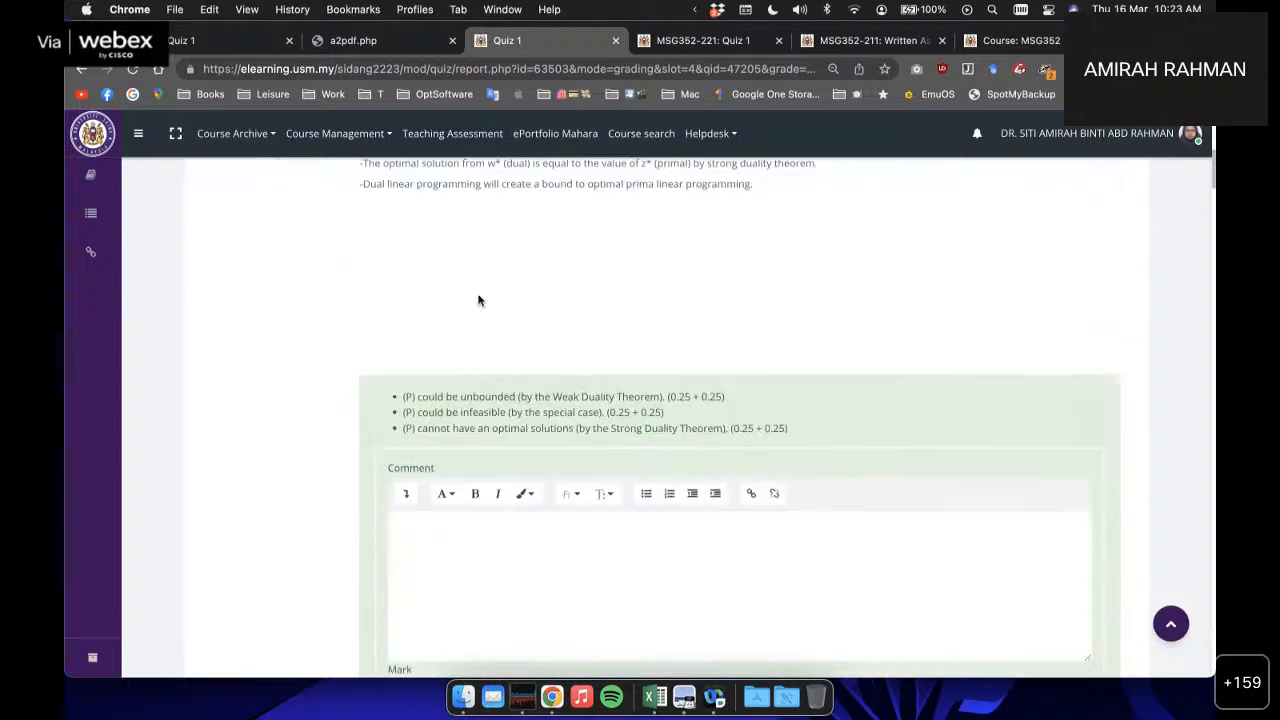
{"action": "scroll", "coordinate": [478, 300], "scroll_direction": "down", "scroll_amount": 9}
{"action": "scroll", "coordinate": [507, 338], "scroll_direction": "up", "scroll_amount": 1}
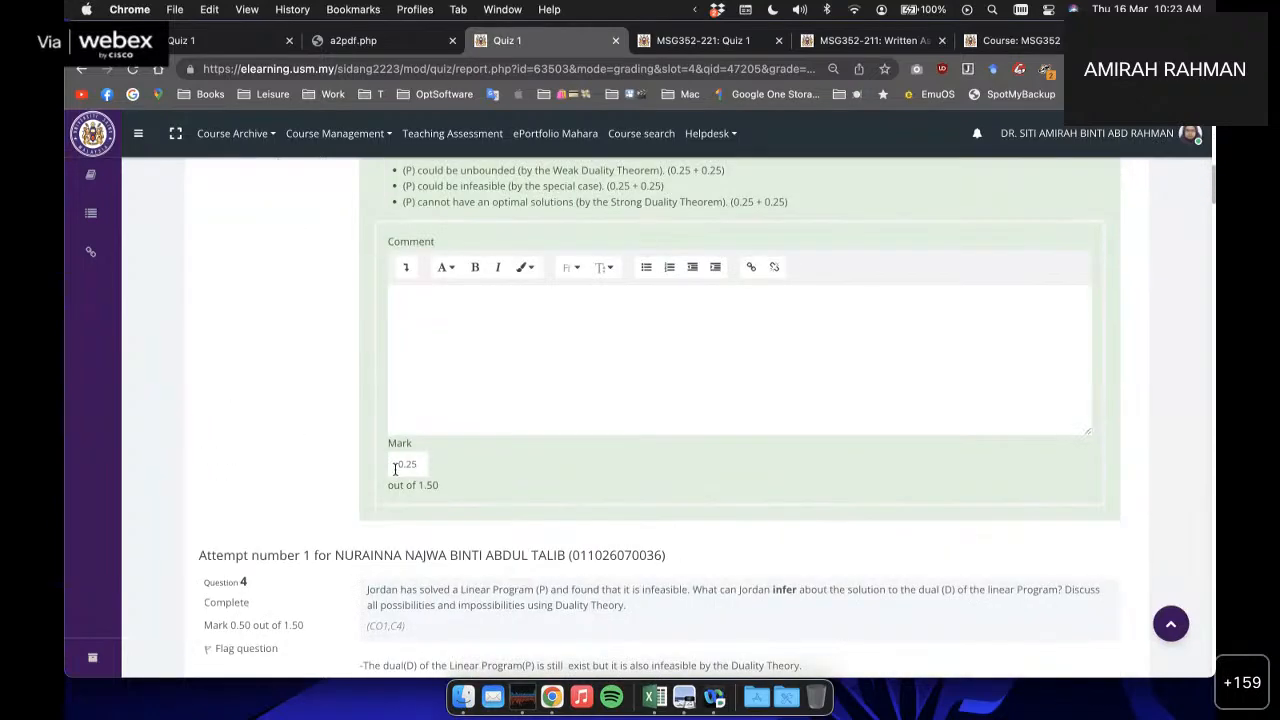
{"action": "left_click", "coordinate": [423, 314]}
{"action": "scroll", "coordinate": [534, 326], "scroll_direction": "up", "scroll_amount": 3}
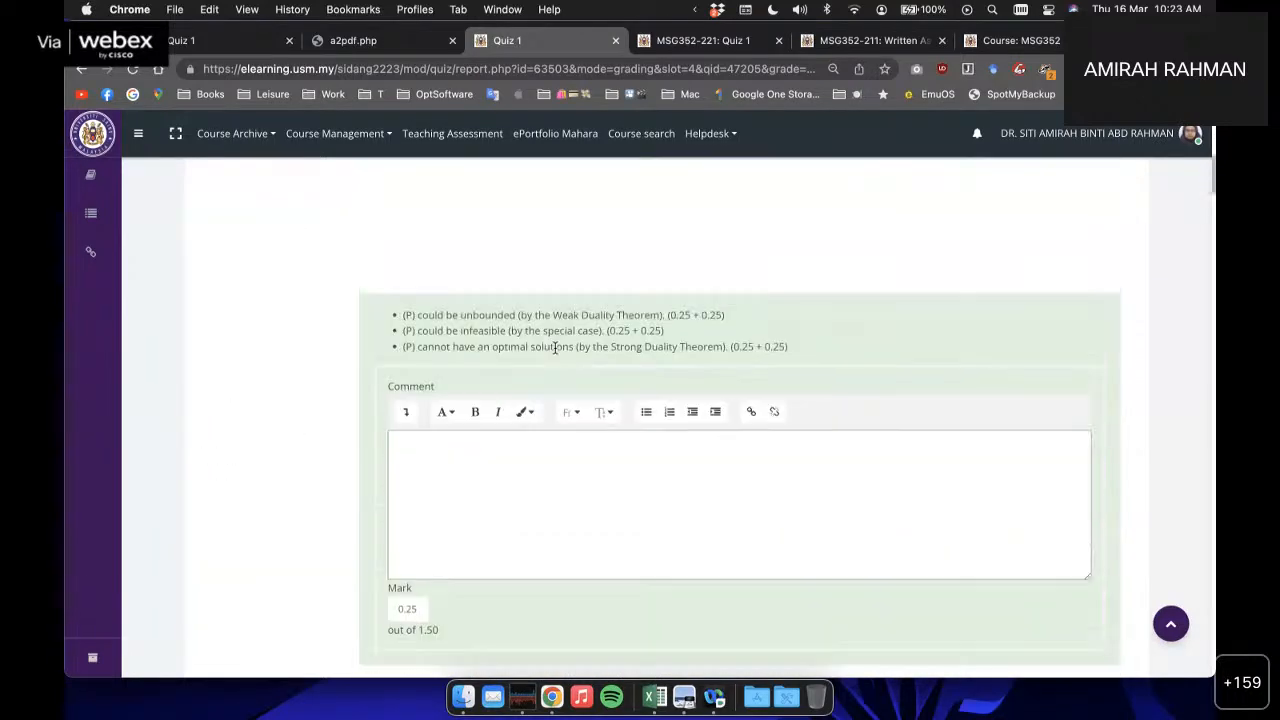
{"action": "scroll", "coordinate": [555, 347], "scroll_direction": "down", "scroll_amount": 2}
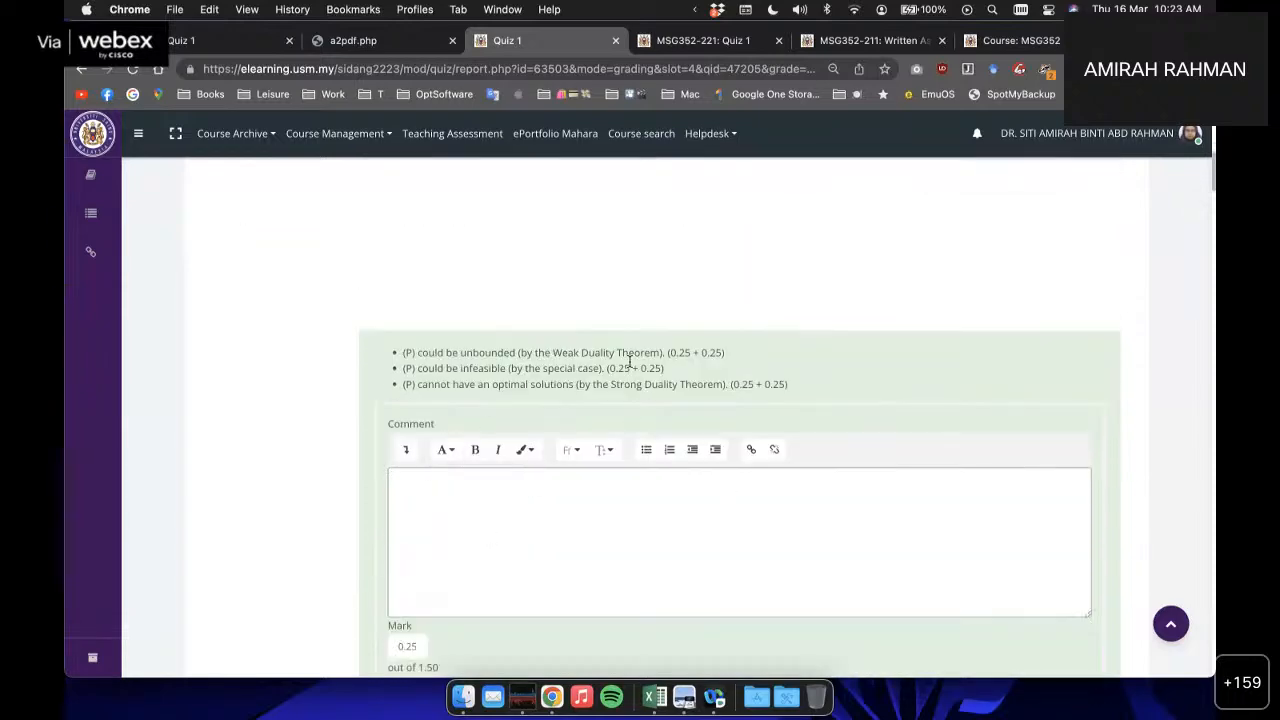
{"action": "scroll", "coordinate": [329, 402], "scroll_direction": "up", "scroll_amount": 3}
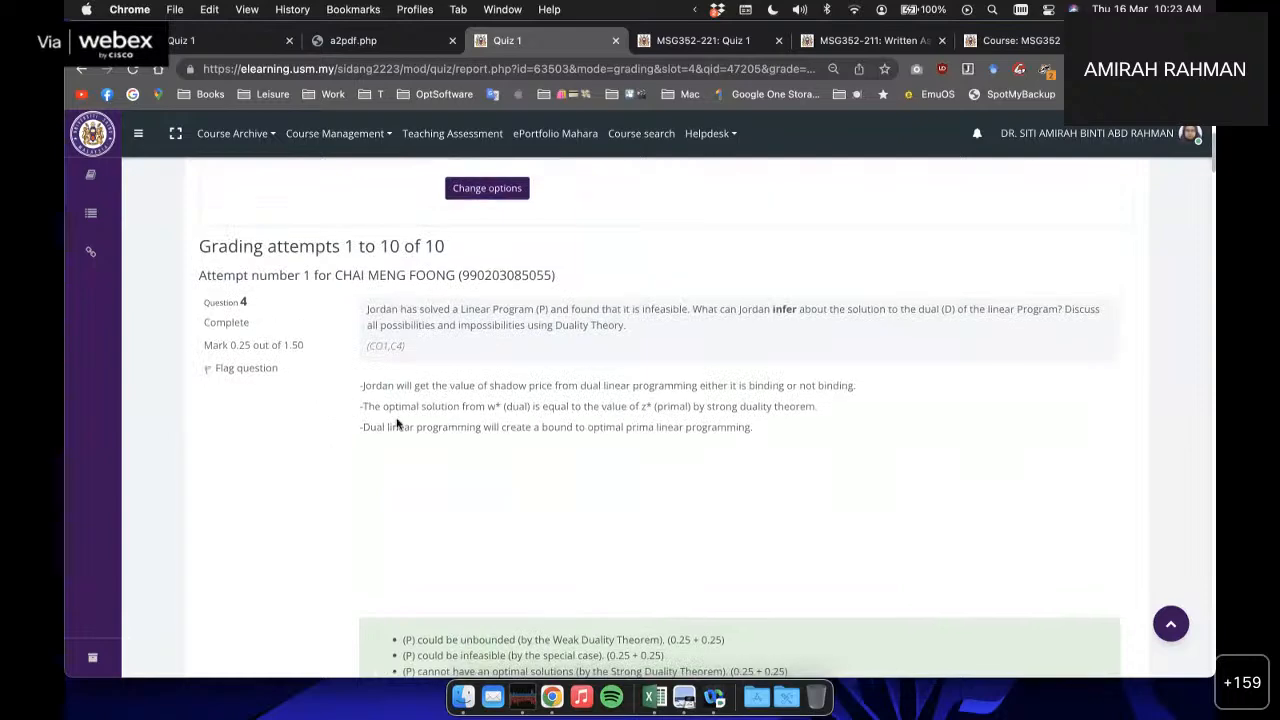
Step: Highlight the first student's answer and the marking notes below it in turn, finishing in the empty comment box
{"action": "left_click_drag", "start_coordinate": [388, 386], "coordinate": [719, 428]}
{"action": "left_click", "coordinate": [810, 456]}
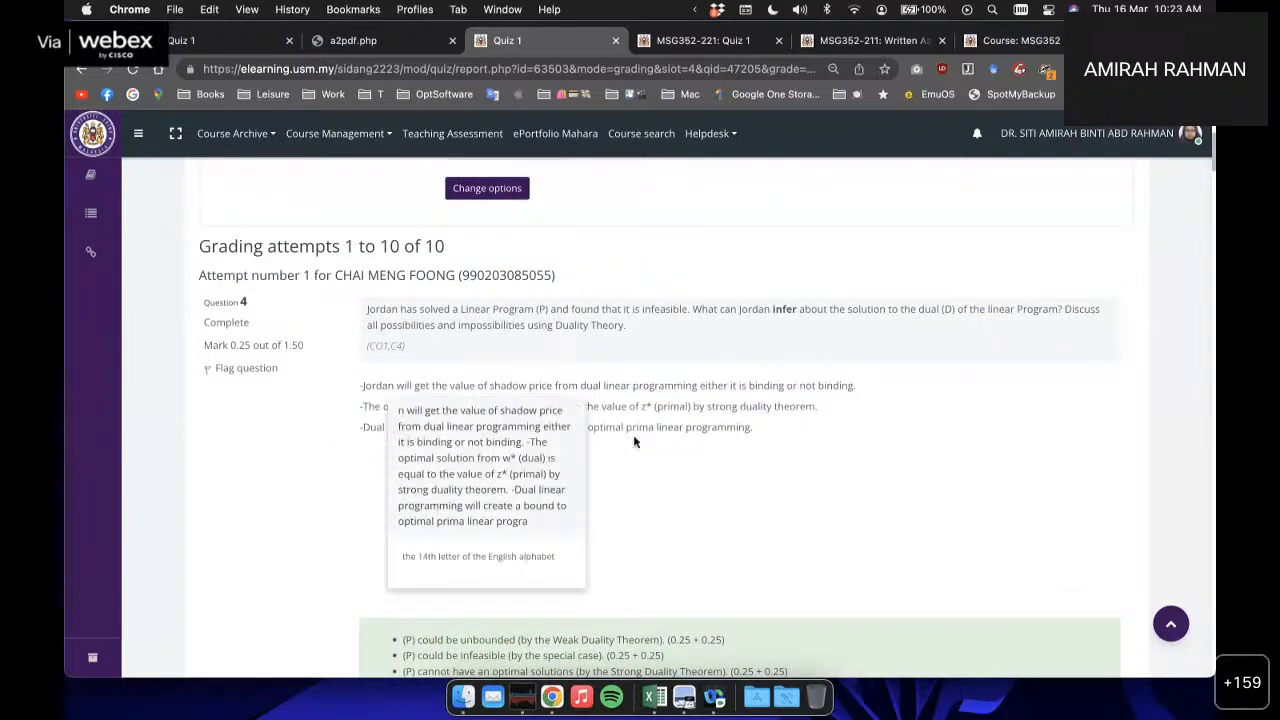
{"action": "scroll", "coordinate": [482, 472], "scroll_direction": "down", "scroll_amount": 3}
{"action": "left_click_drag", "start_coordinate": [423, 472], "coordinate": [627, 504]}
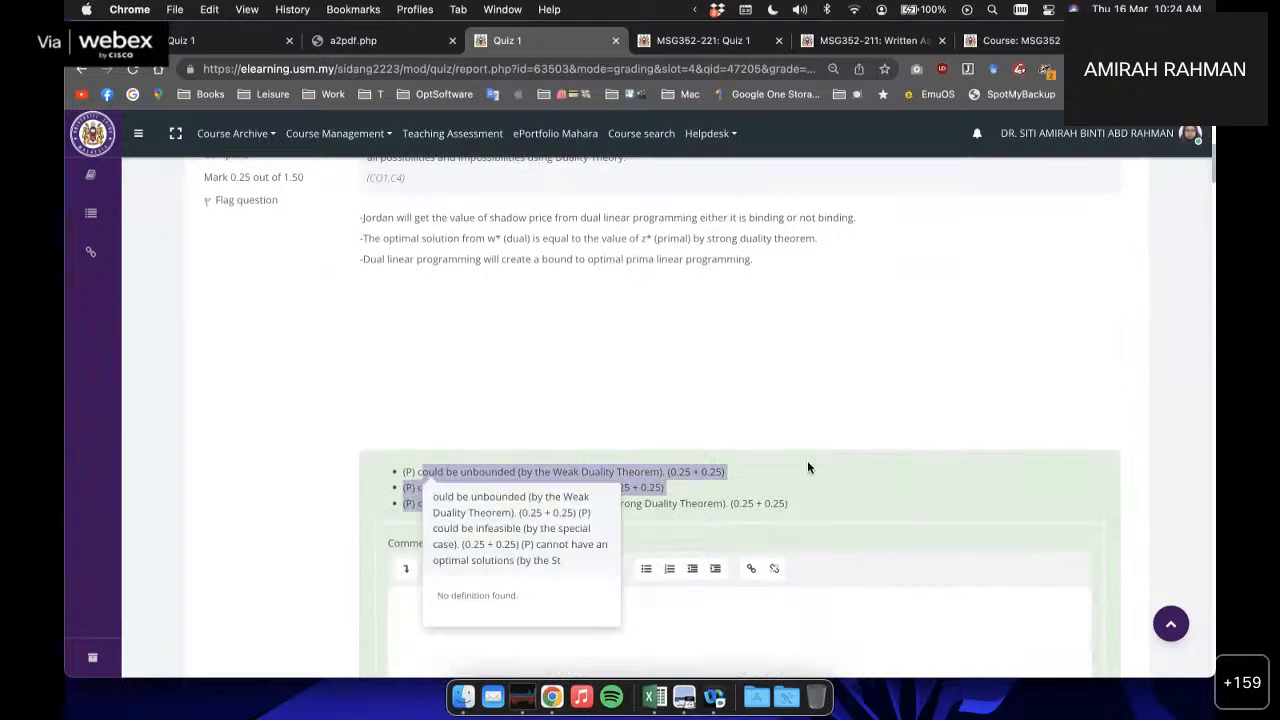
{"action": "left_click", "coordinate": [809, 457]}
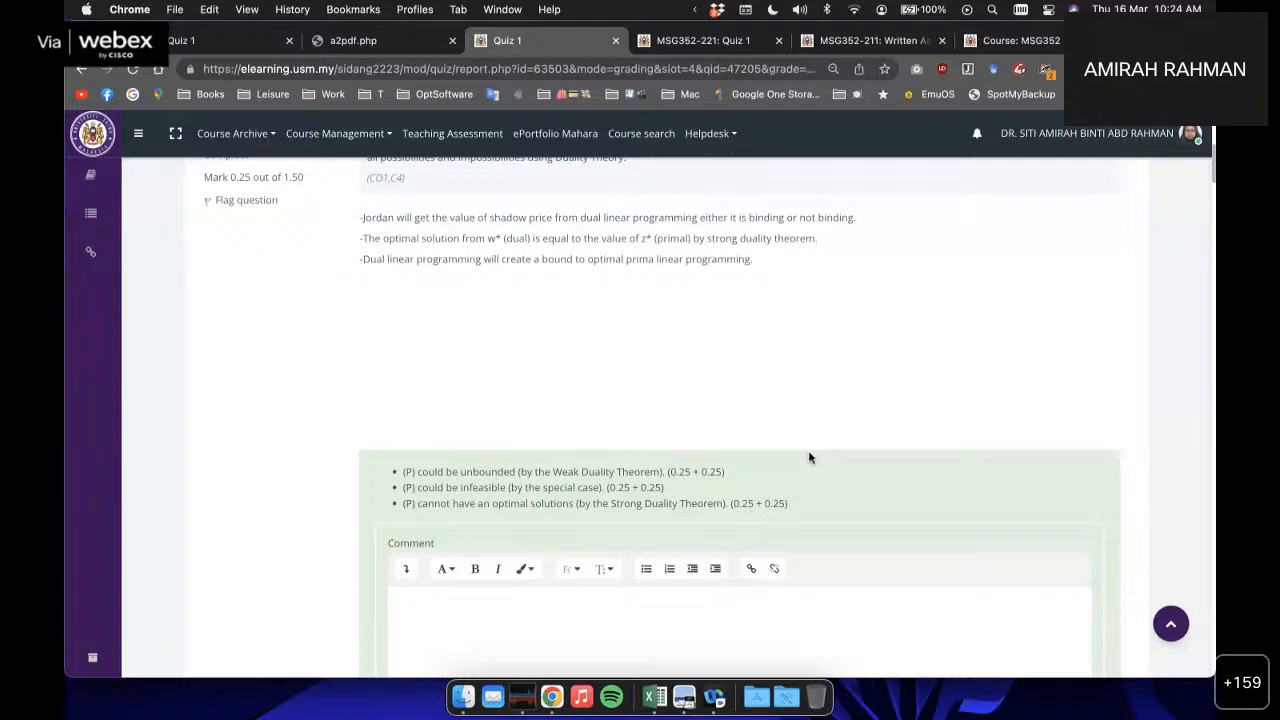
{"action": "scroll", "coordinate": [606, 390], "scroll_direction": "down", "scroll_amount": 3}
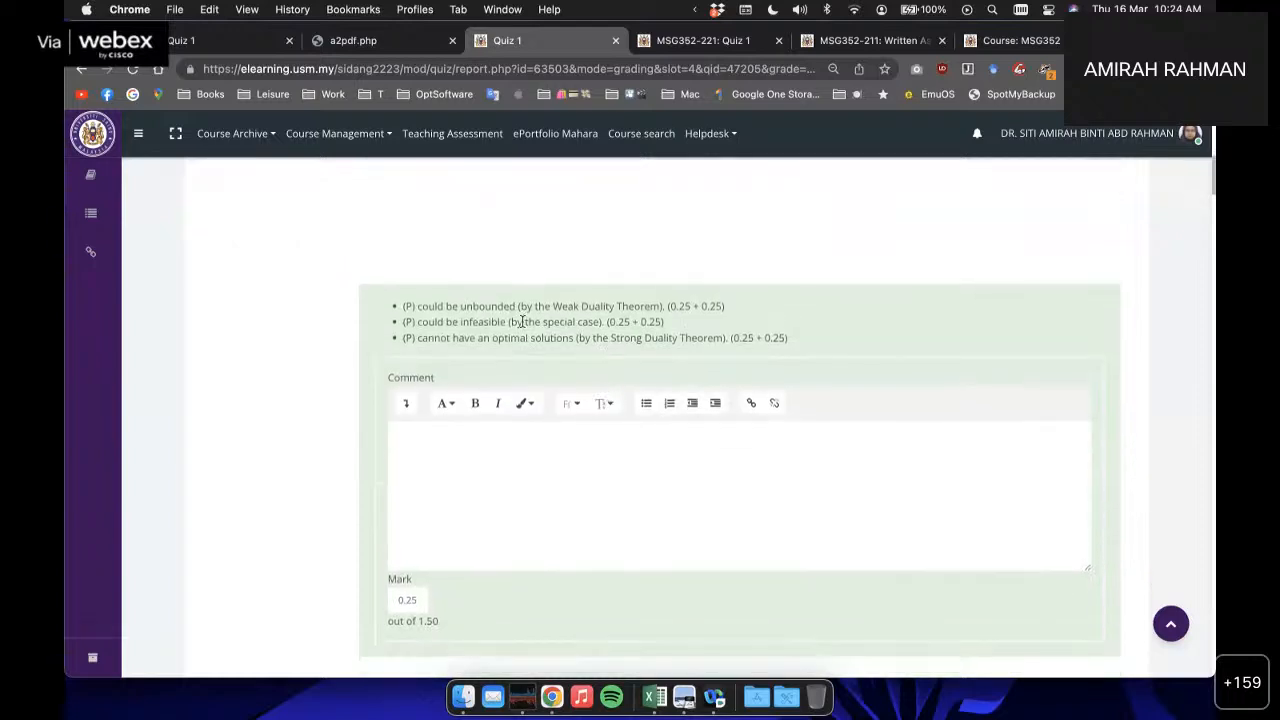
{"action": "left_click_drag", "start_coordinate": [505, 307], "coordinate": [548, 354]}
{"action": "left_click", "coordinate": [546, 548]}
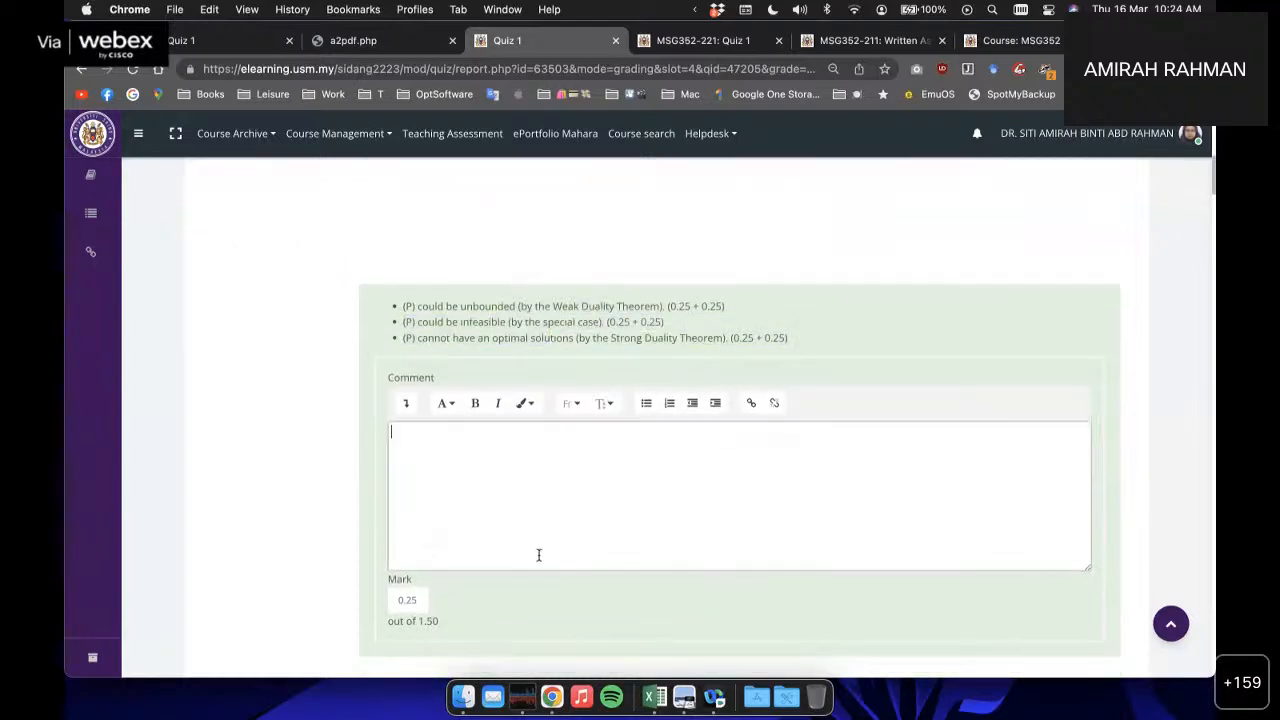
Step: Compare the first student's answer with the marking notes and select the mark out of 1.50 without editing it
{"action": "scroll", "coordinate": [537, 552], "scroll_direction": "up", "scroll_amount": 4}
{"action": "scroll", "coordinate": [534, 534], "scroll_direction": "down", "scroll_amount": 4}
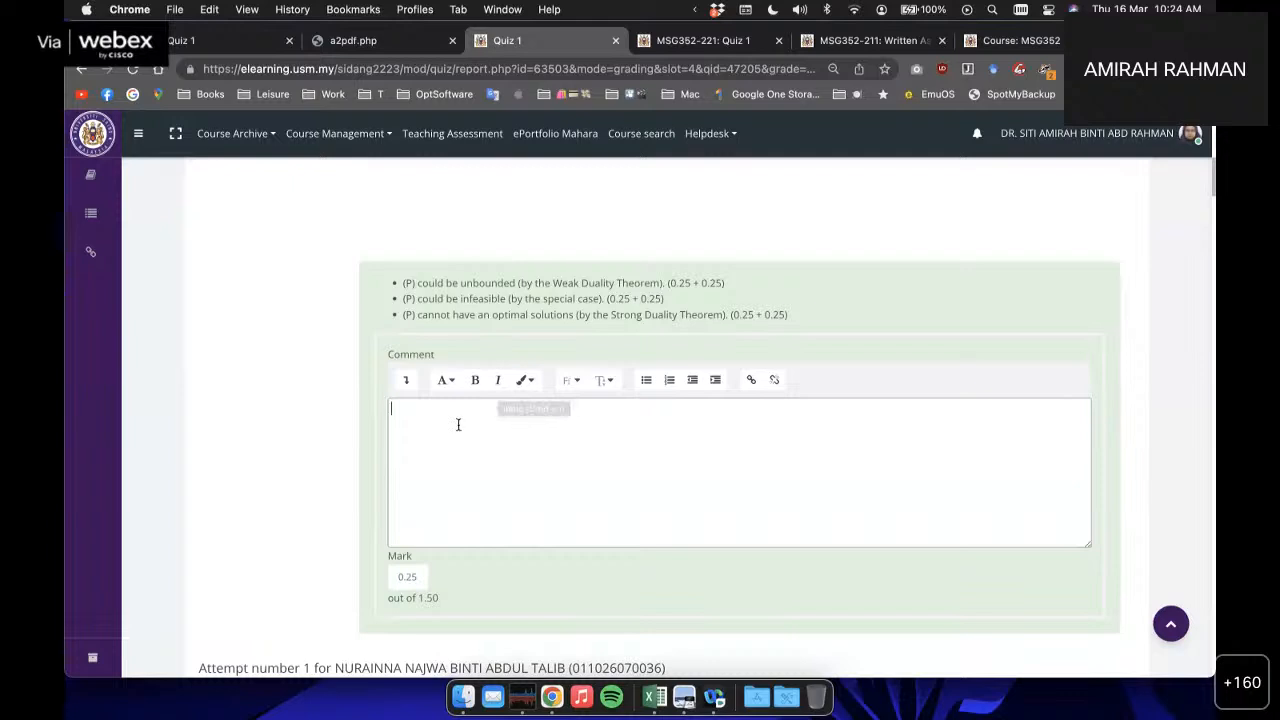
{"action": "scroll", "coordinate": [458, 424], "scroll_direction": "up", "scroll_amount": 2}
{"action": "scroll", "coordinate": [458, 424], "scroll_direction": "up", "scroll_amount": 1}
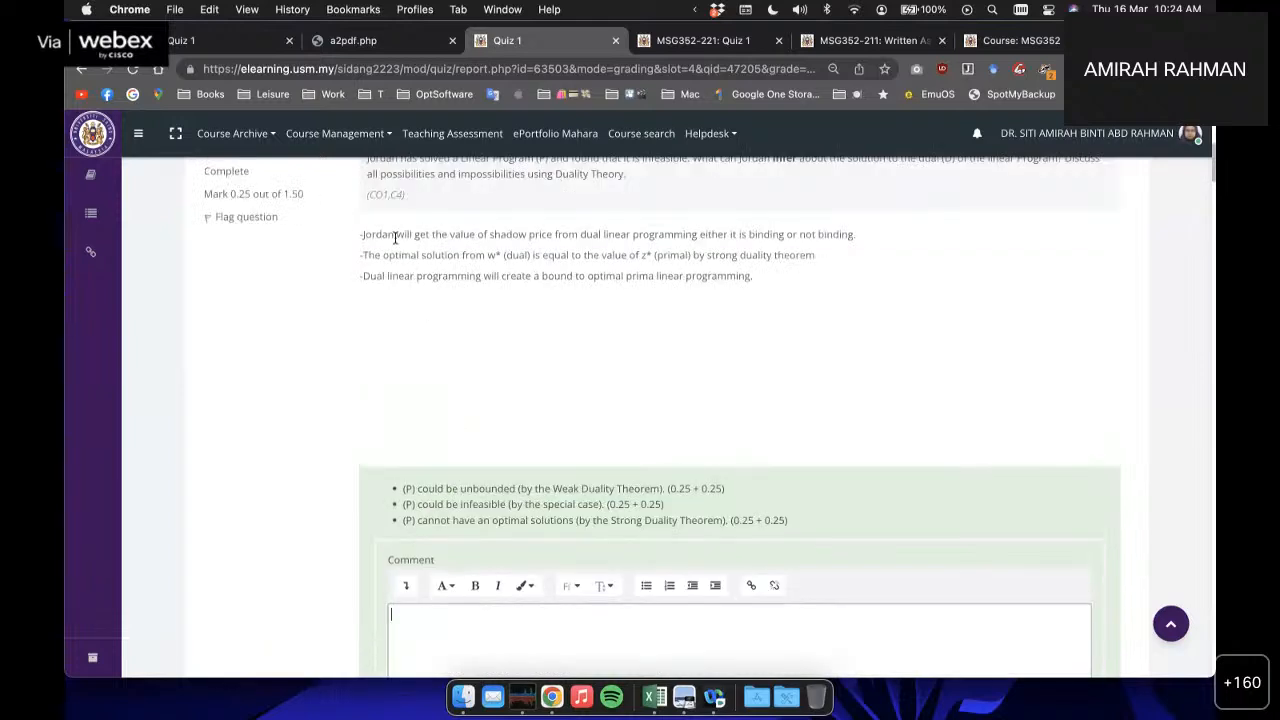
{"action": "scroll", "coordinate": [421, 285], "scroll_direction": "down", "scroll_amount": 1}
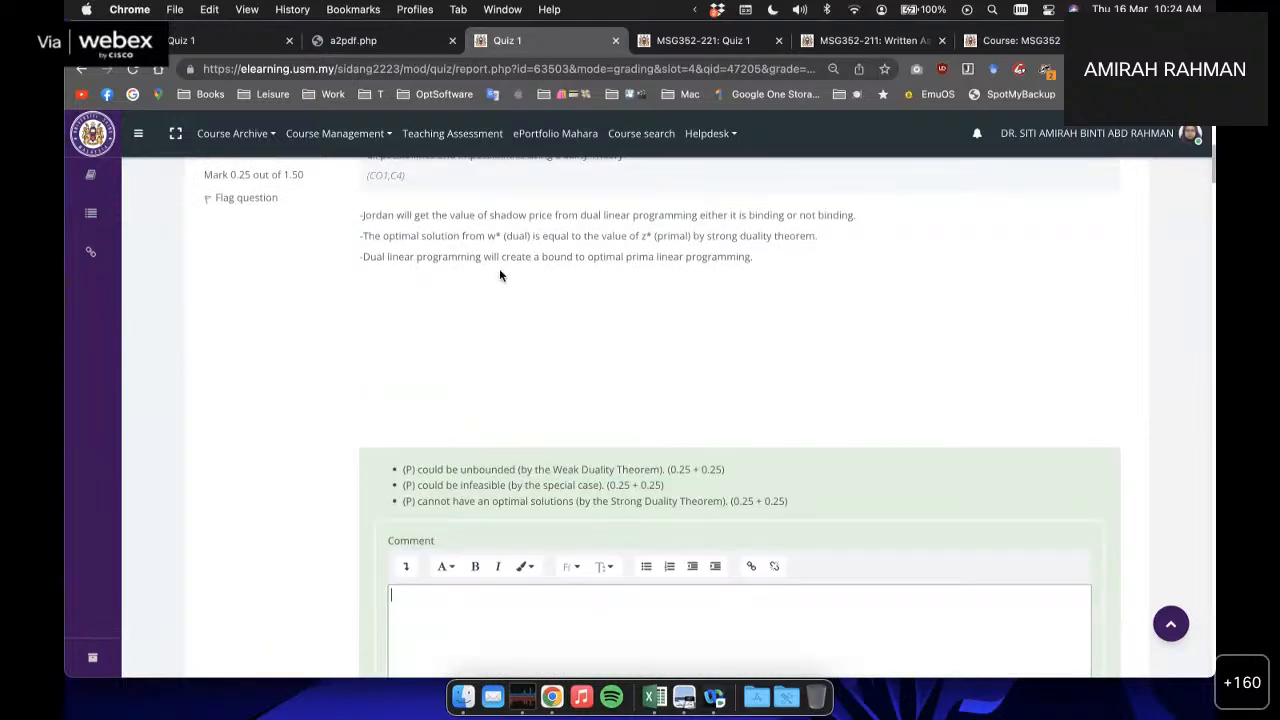
{"action": "scroll", "coordinate": [465, 247], "scroll_direction": "down", "scroll_amount": 2}
{"action": "scroll", "coordinate": [465, 247], "scroll_direction": "up", "scroll_amount": 1}
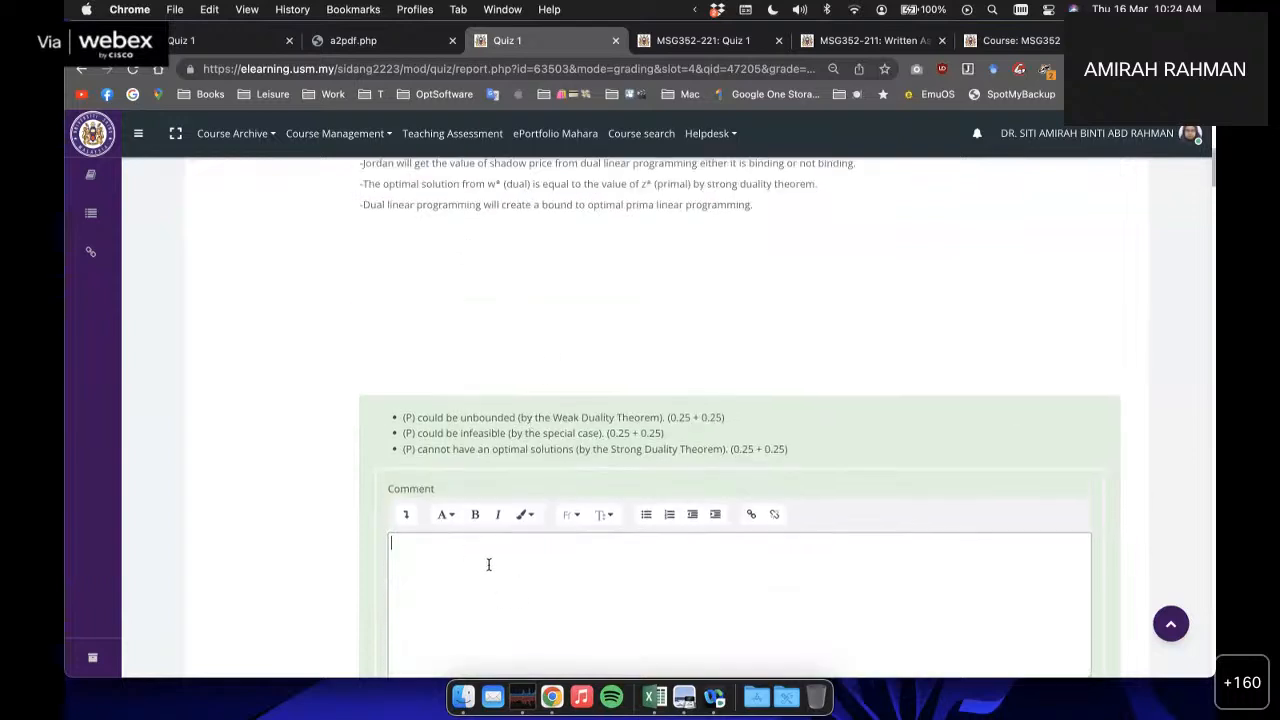
{"action": "scroll", "coordinate": [489, 564], "scroll_direction": "down", "scroll_amount": 3}
{"action": "left_click", "coordinate": [414, 548]}
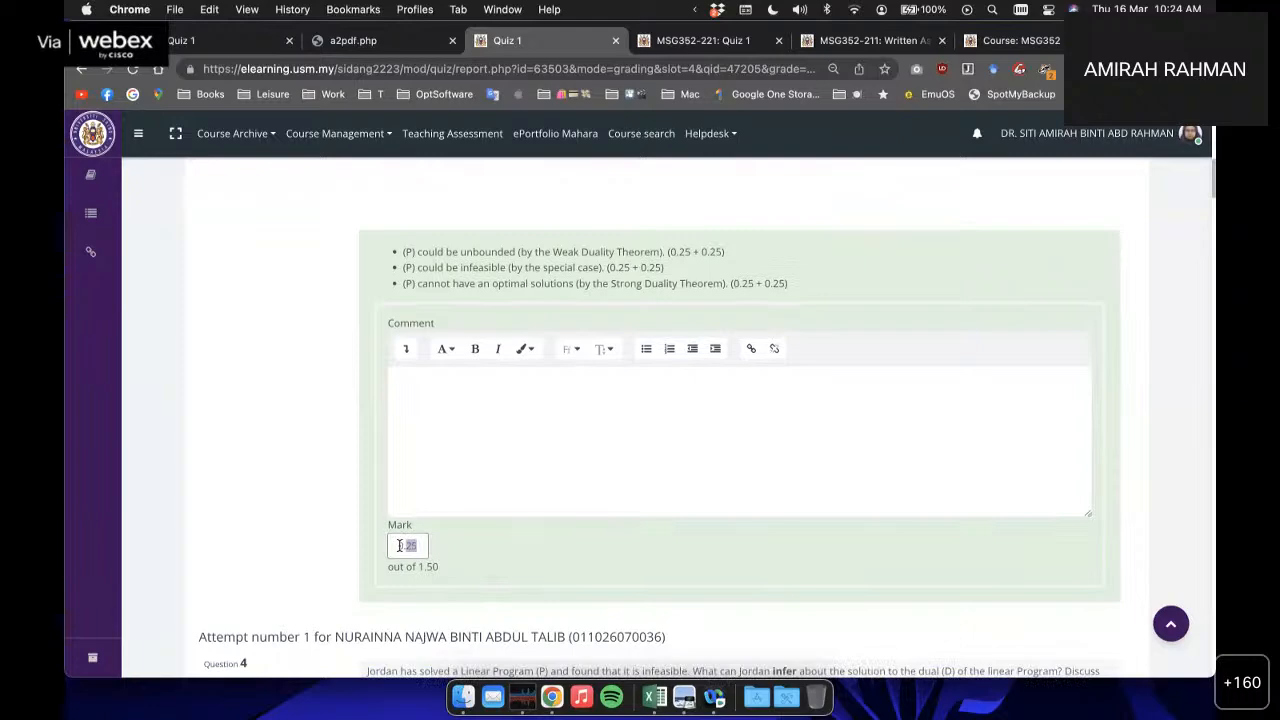
{"action": "left_click", "coordinate": [463, 536]}
Step: Review the following students' answers to question 4 along with their comments and marks
{"action": "scroll", "coordinate": [444, 468], "scroll_direction": "down", "scroll_amount": 1}
{"action": "scroll", "coordinate": [444, 468], "scroll_direction": "down", "scroll_amount": 8}
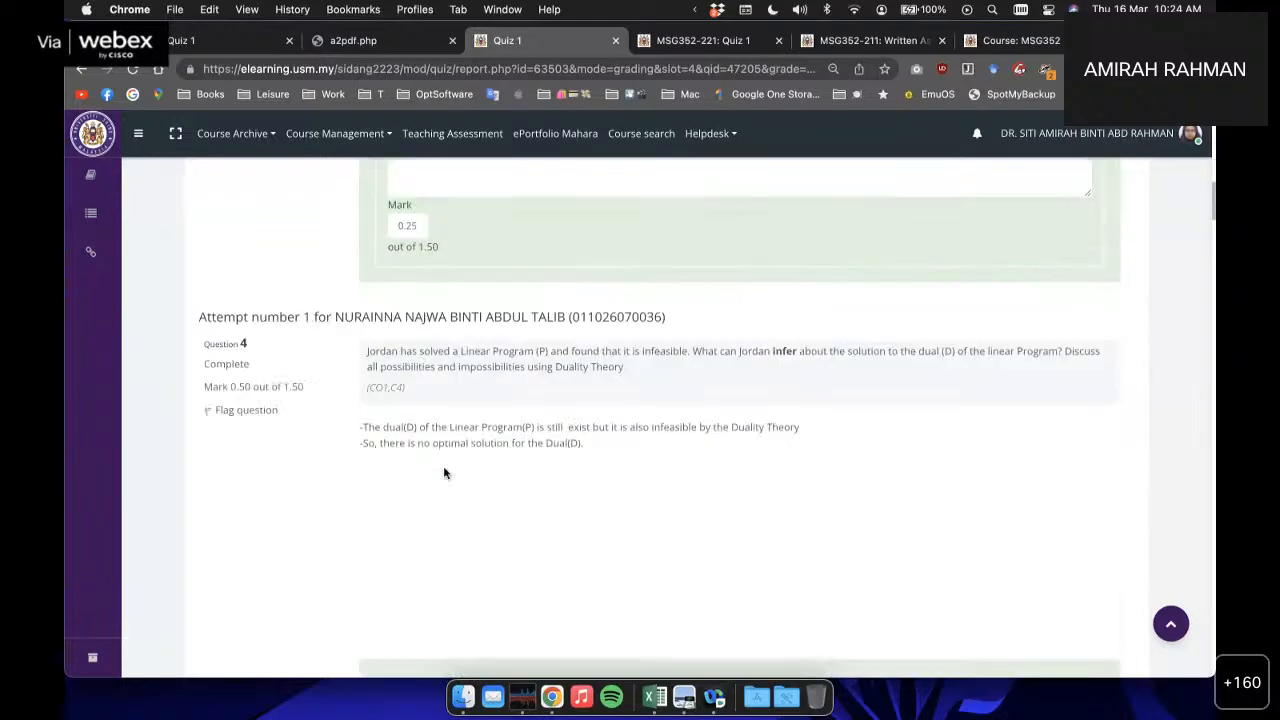
{"action": "scroll", "coordinate": [543, 415], "scroll_direction": "up", "scroll_amount": 1}
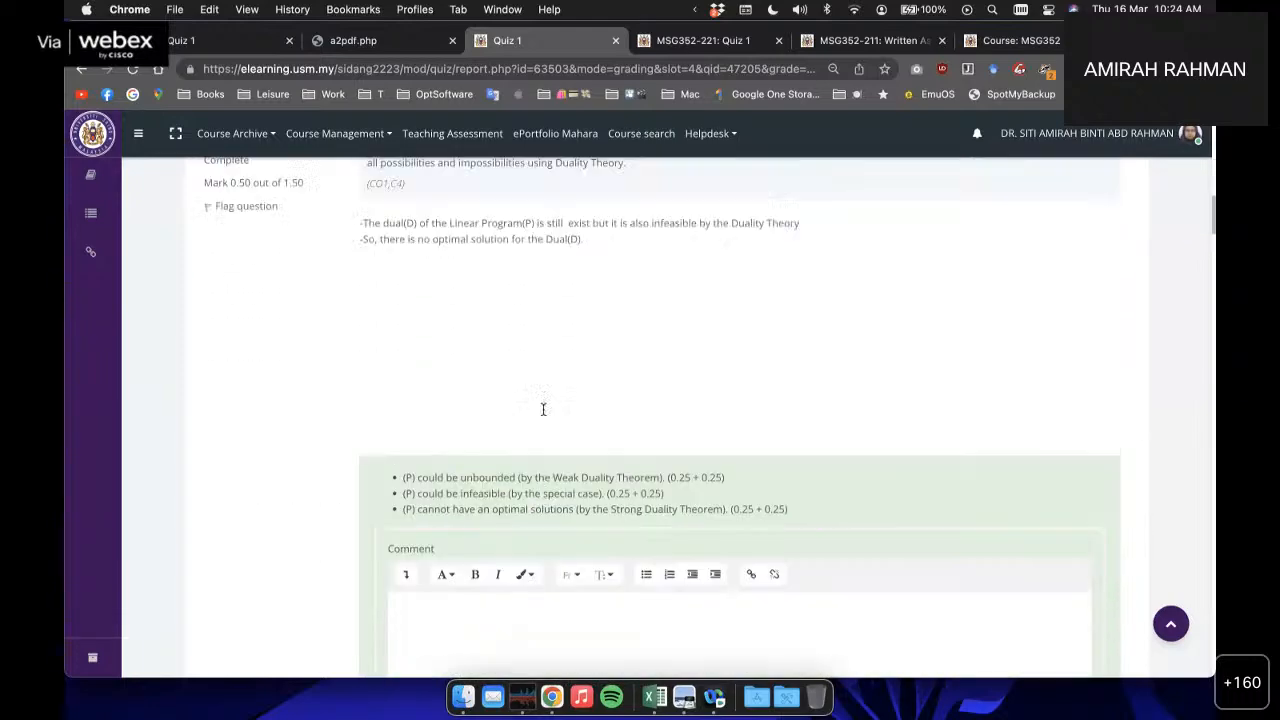
{"action": "scroll", "coordinate": [676, 318], "scroll_direction": "down", "scroll_amount": 15}
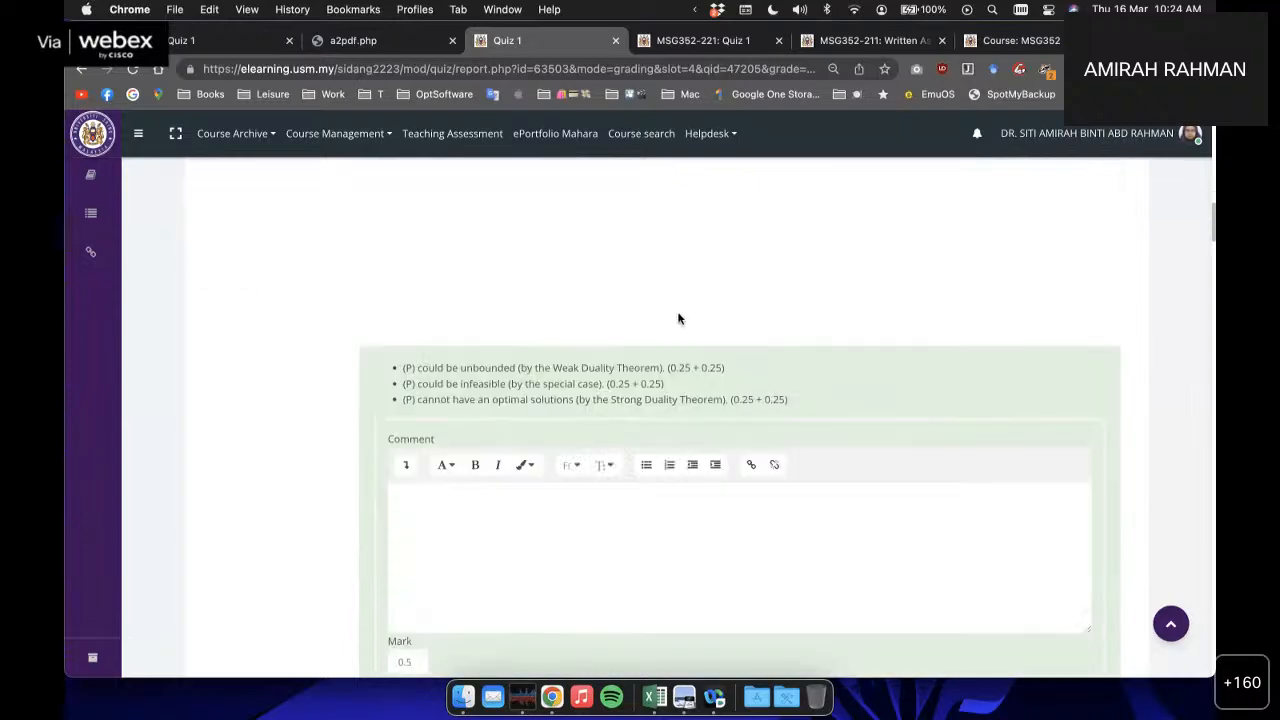
{"action": "scroll", "coordinate": [678, 313], "scroll_direction": "down", "scroll_amount": 3}
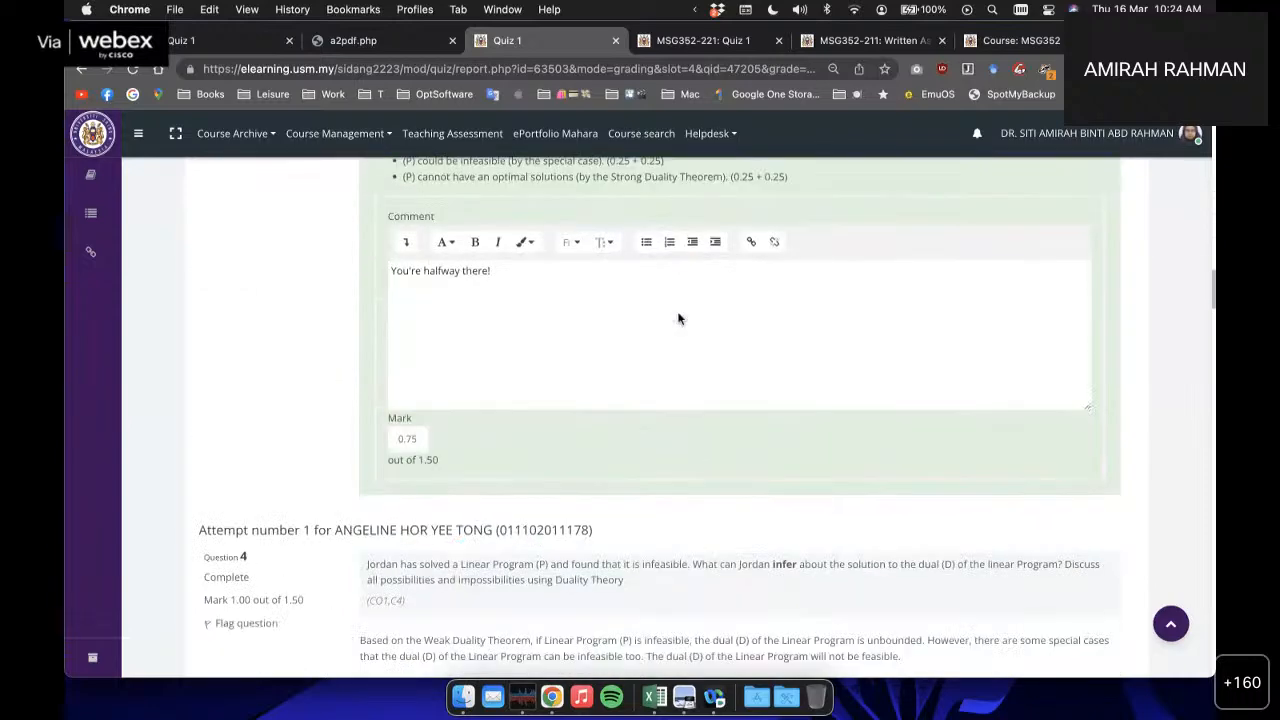
{"action": "scroll", "coordinate": [678, 318], "scroll_direction": "up", "scroll_amount": 3}
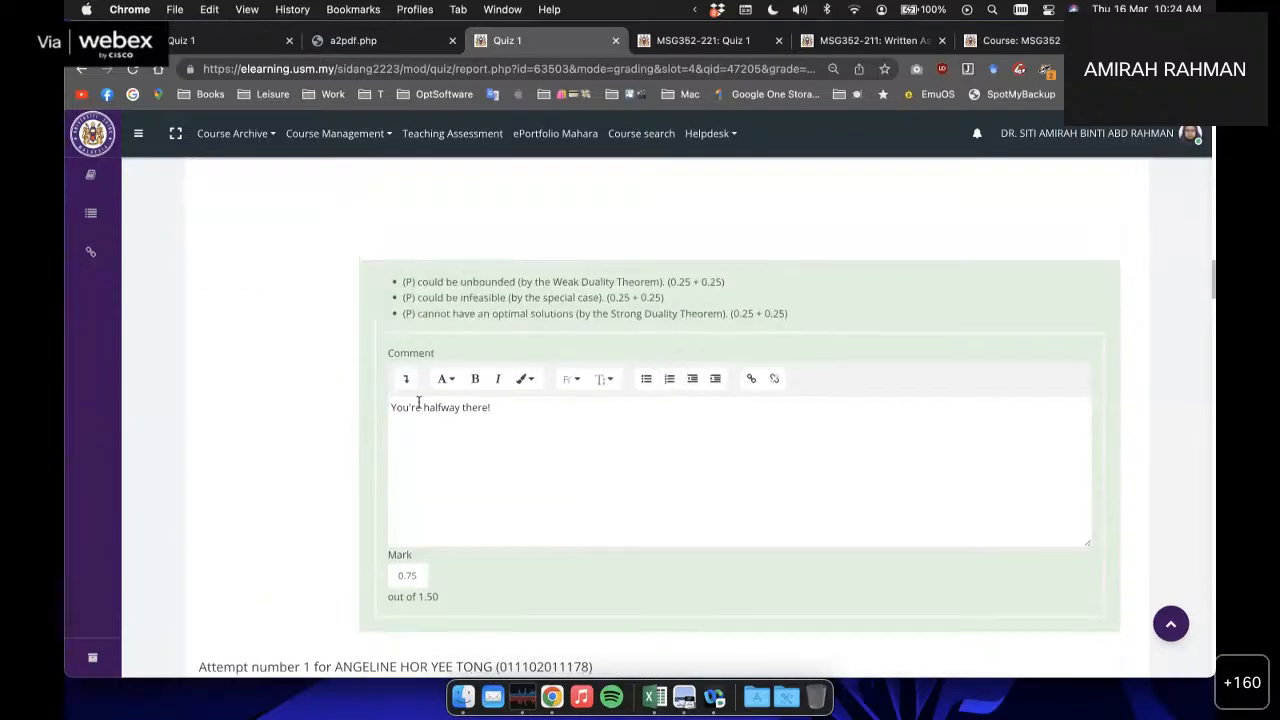
{"action": "scroll", "coordinate": [600, 320], "scroll_direction": "up", "scroll_amount": 4}
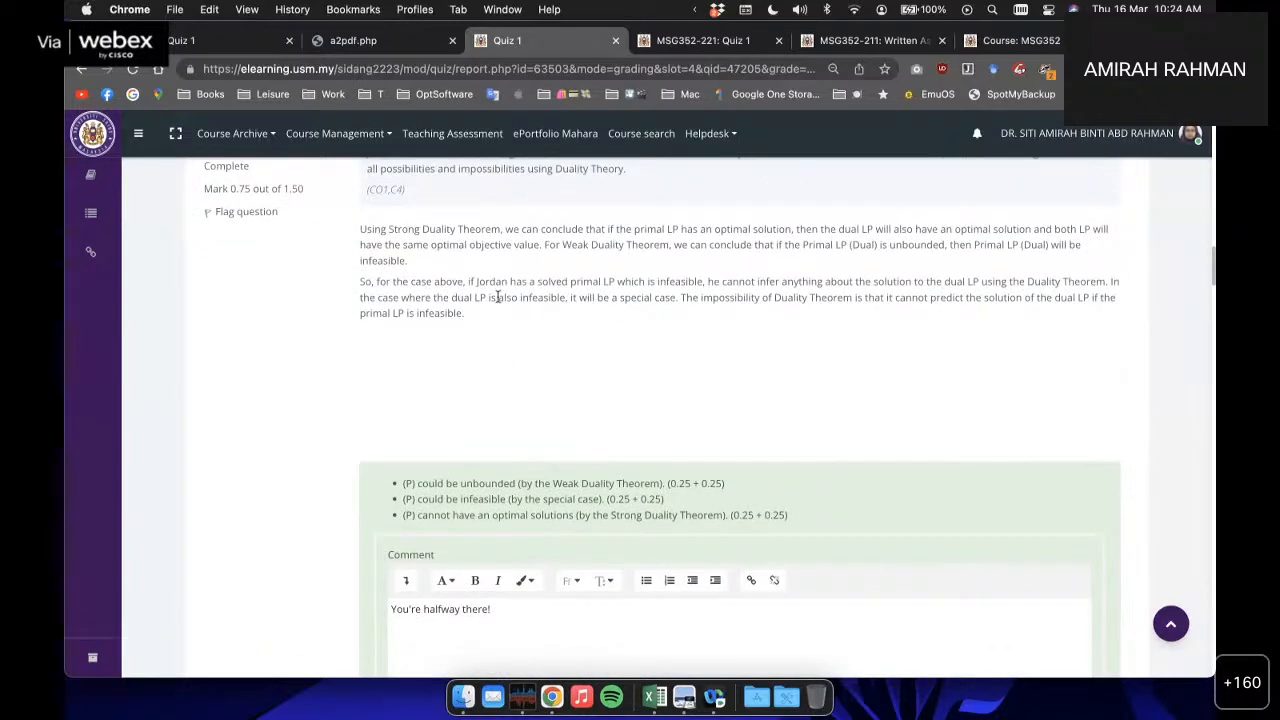
{"action": "scroll", "coordinate": [497, 297], "scroll_direction": "down", "scroll_amount": 10}
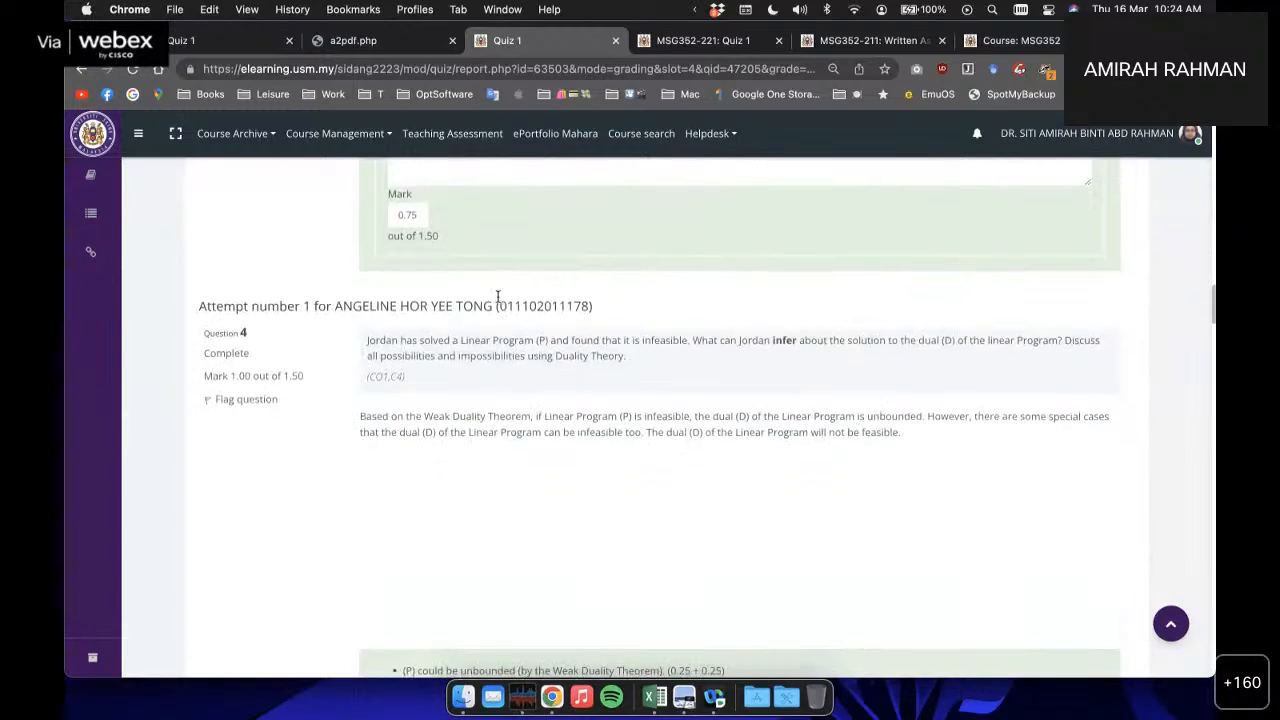
{"action": "scroll", "coordinate": [497, 301], "scroll_direction": "down", "scroll_amount": 10}
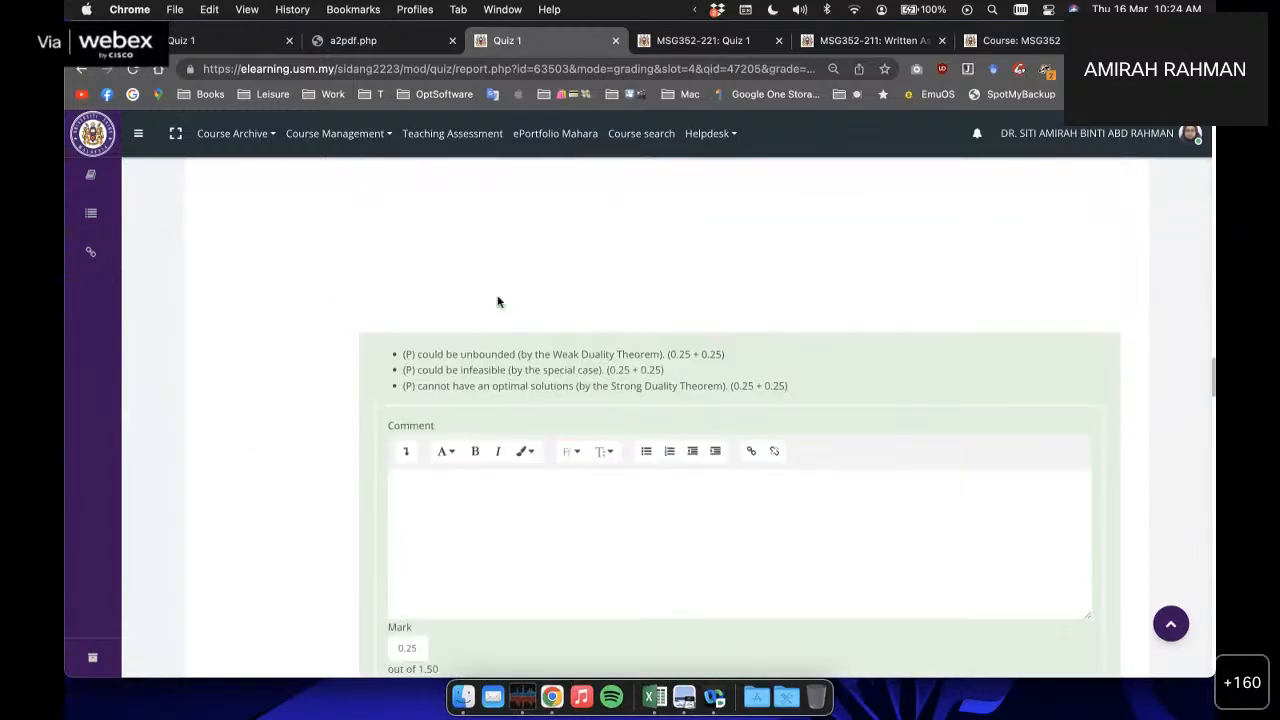
{"action": "scroll", "coordinate": [497, 301], "scroll_direction": "down", "scroll_amount": 15}
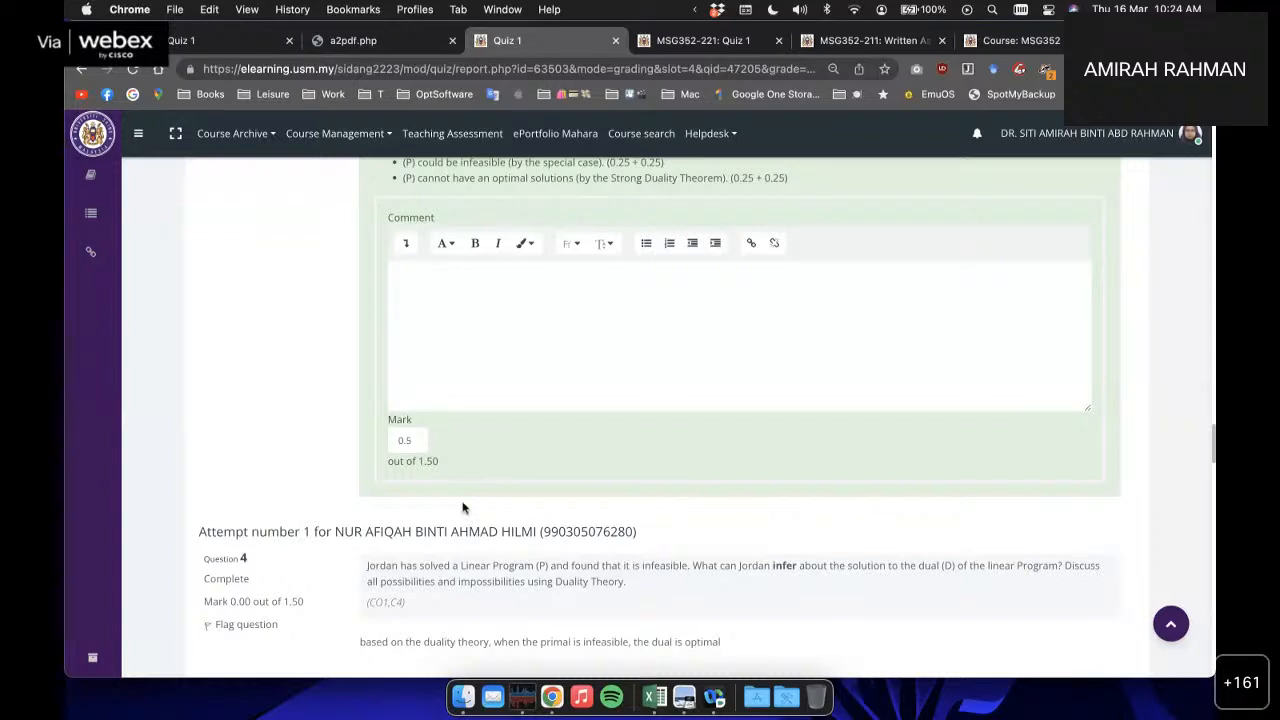
{"action": "left_click", "coordinate": [651, 385]}
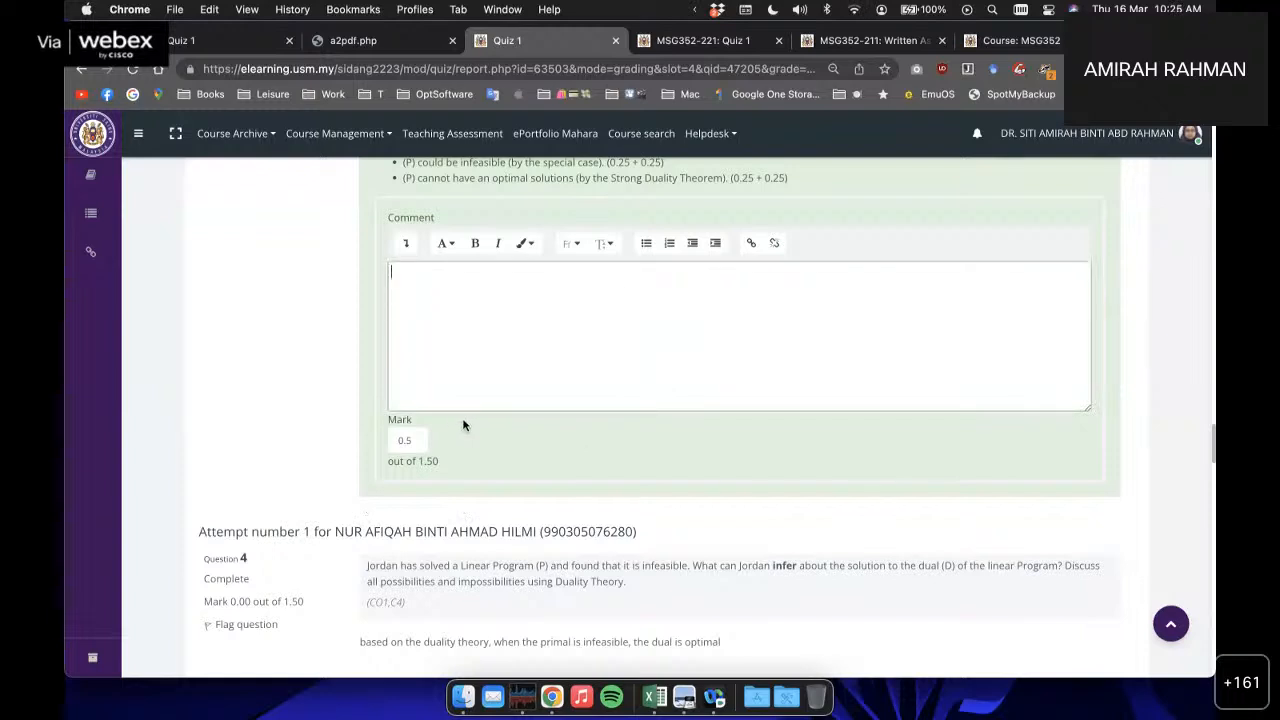
Step: Switch to the browser tab with the quiz export report, return to the Quiz 1 page and reopen Quiz exporting
{"action": "left_click", "coordinate": [230, 44]}
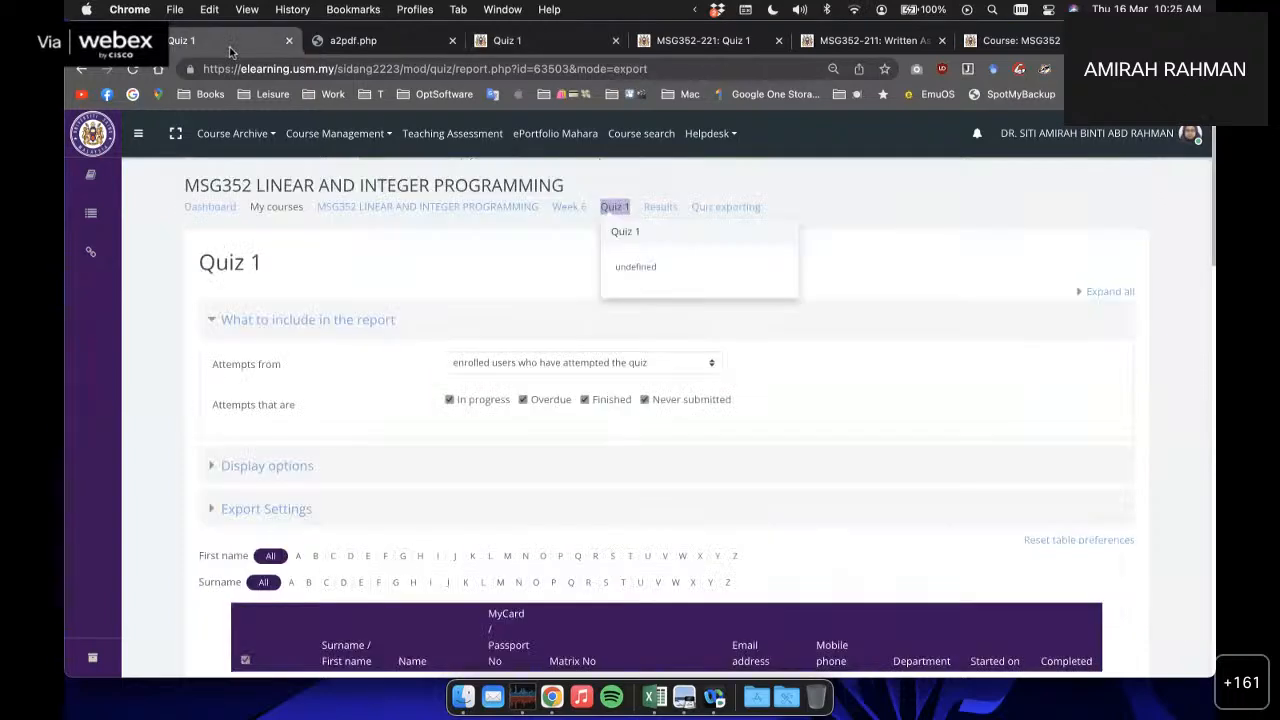
{"action": "left_click", "coordinate": [613, 207]}
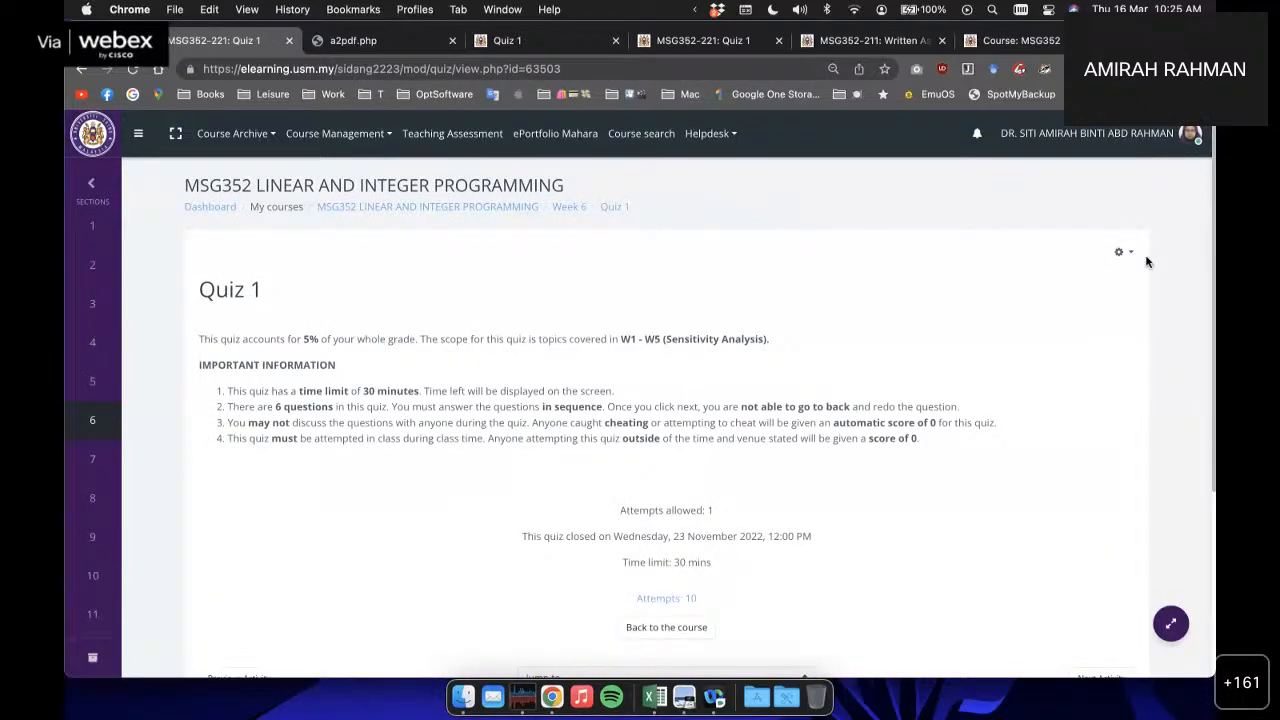
{"action": "left_click", "coordinate": [1122, 252]}
{"action": "scroll", "coordinate": [1045, 450], "scroll_direction": "down", "scroll_amount": 1}
{"action": "left_click", "coordinate": [1040, 474]}
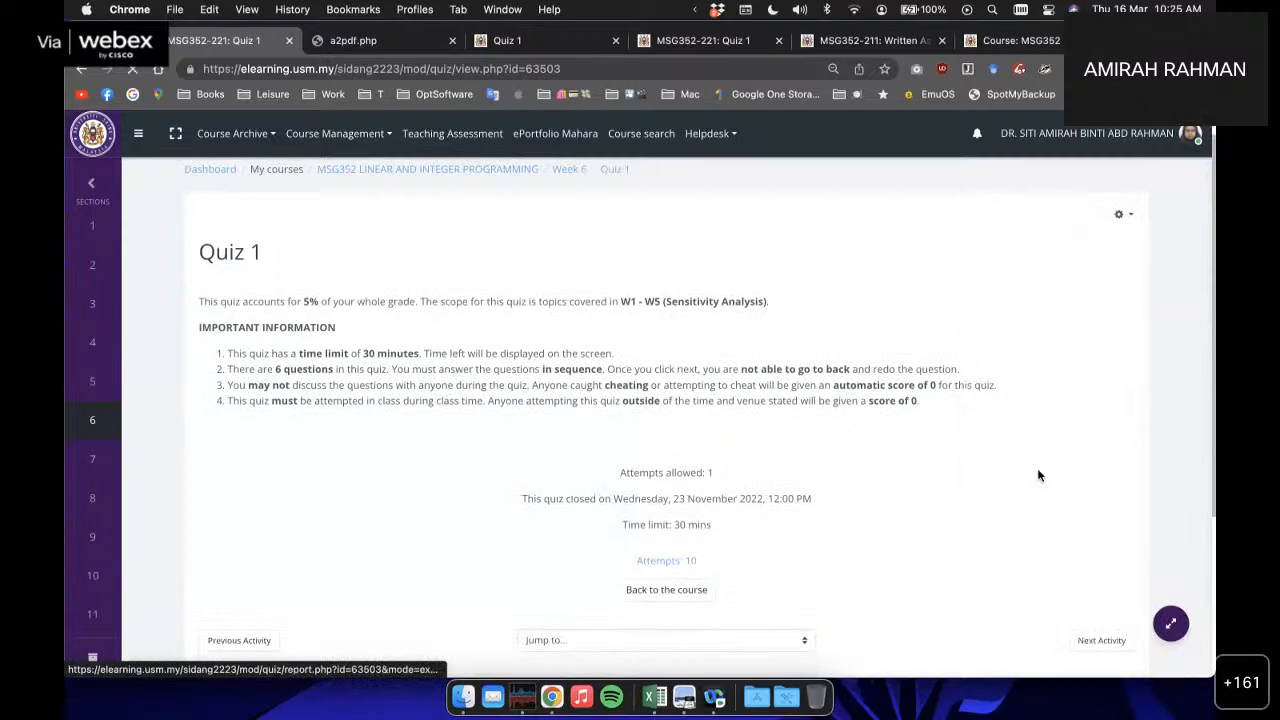
Step: Select the first, third and fourth student attempts in the Quiz 1 export list and go to the option for exporting them
{"action": "scroll", "coordinate": [403, 370], "scroll_direction": "down", "scroll_amount": 3}
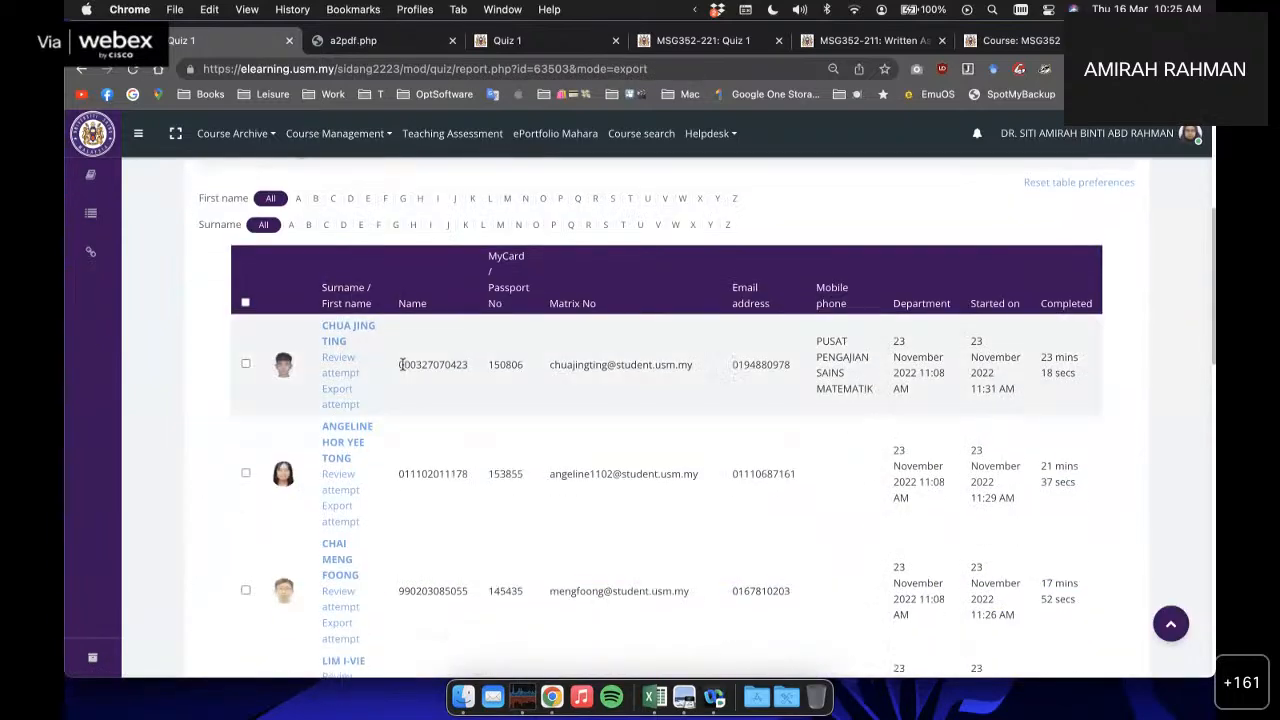
{"action": "left_click", "coordinate": [245, 359]}
{"action": "left_click", "coordinate": [245, 585]}
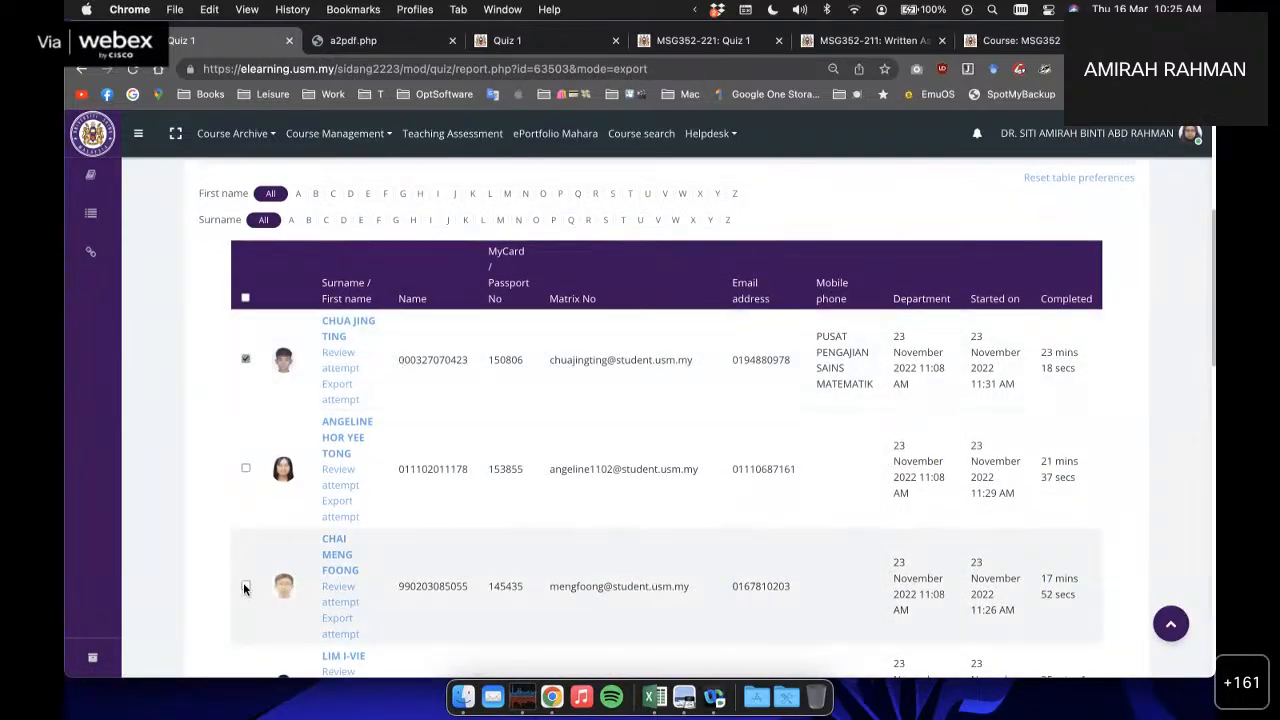
{"action": "scroll", "coordinate": [250, 530], "scroll_direction": "down", "scroll_amount": 2}
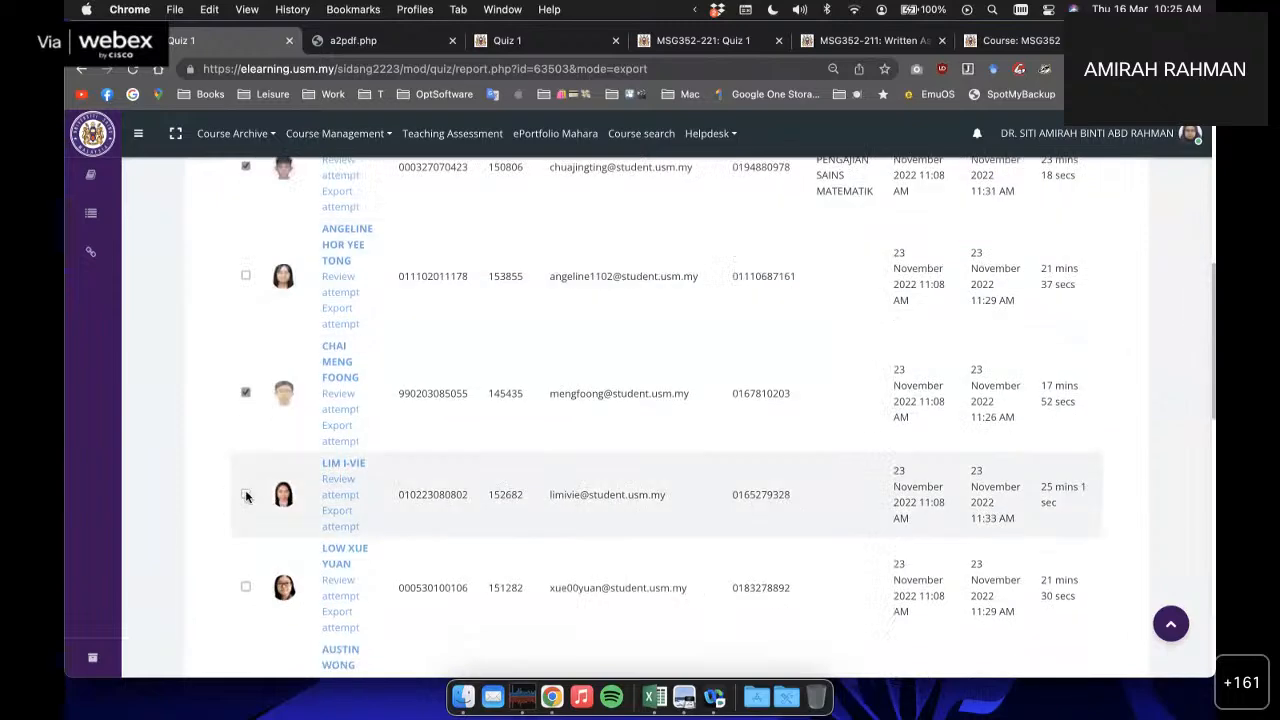
{"action": "scroll", "coordinate": [245, 496], "scroll_direction": "down", "scroll_amount": 8}
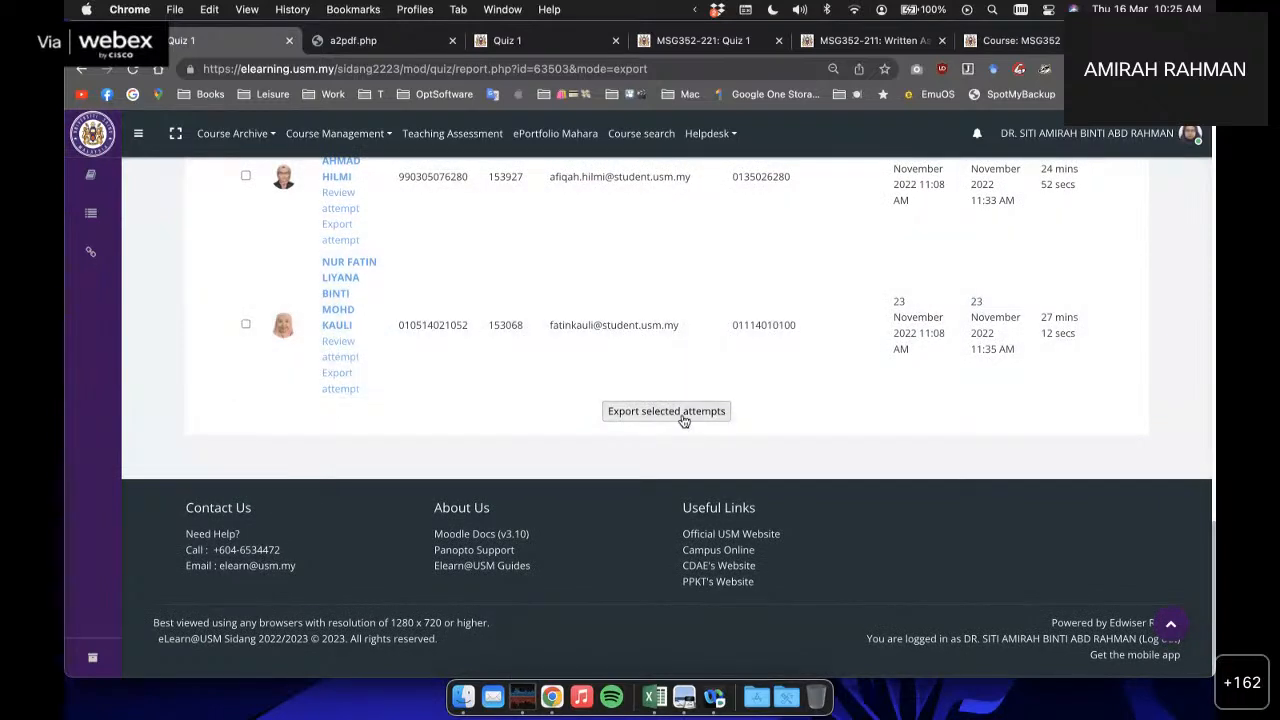
Step: Review the selected attempts, the review and export options of each student, and the option to export all selected attempts together
{"action": "scroll", "coordinate": [474, 423], "scroll_direction": "up", "scroll_amount": 5}
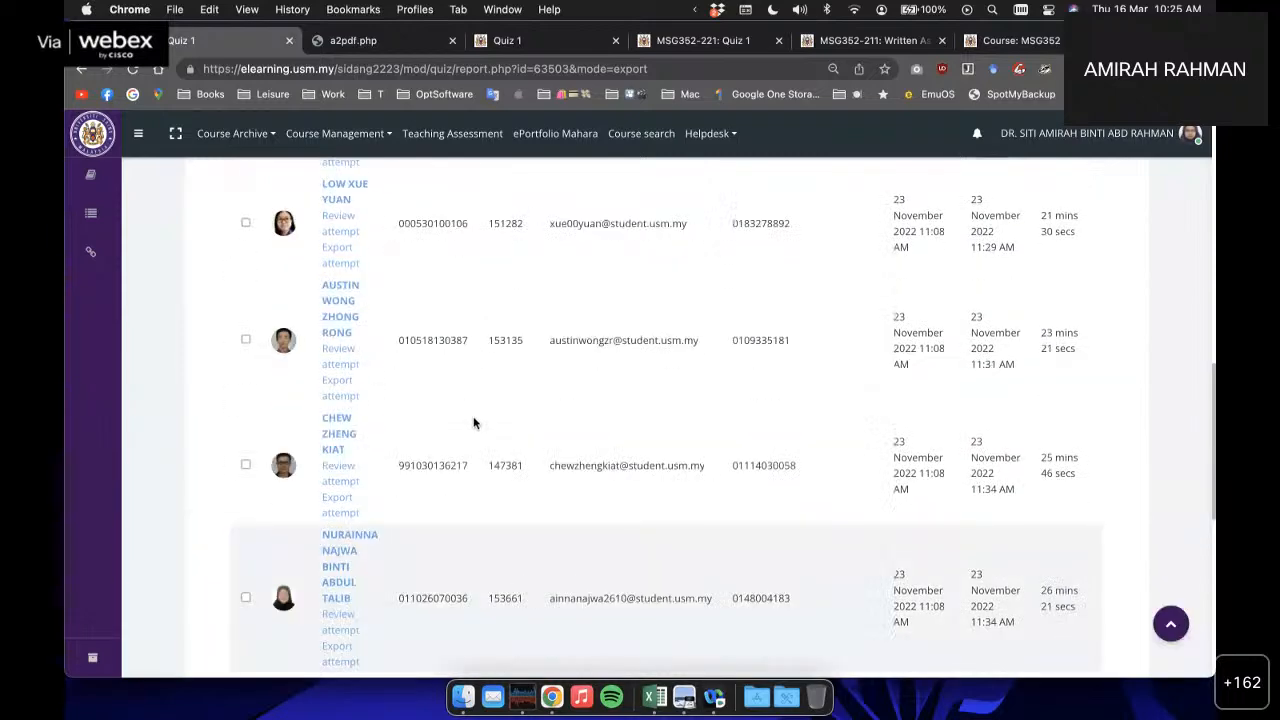
{"action": "scroll", "coordinate": [474, 423], "scroll_direction": "up", "scroll_amount": 5}
{"action": "scroll", "coordinate": [474, 423], "scroll_direction": "up", "scroll_amount": 2}
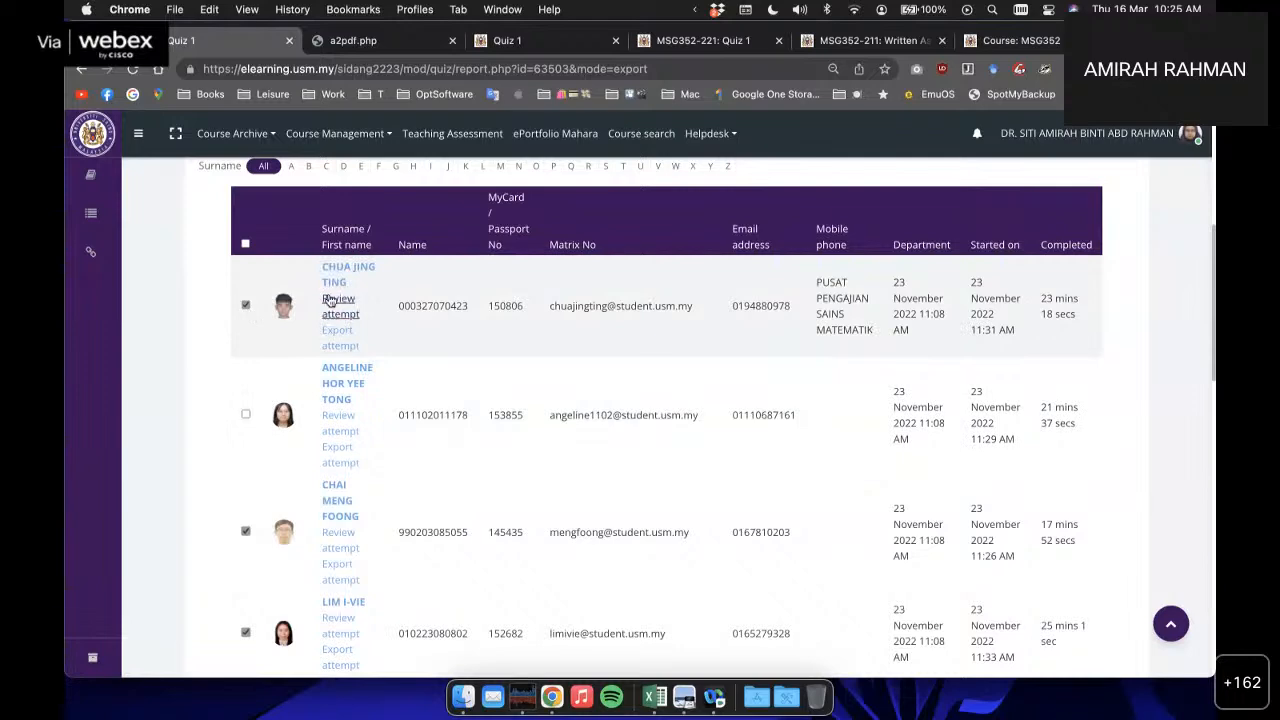
{"action": "scroll", "coordinate": [375, 388], "scroll_direction": "down", "scroll_amount": 10}
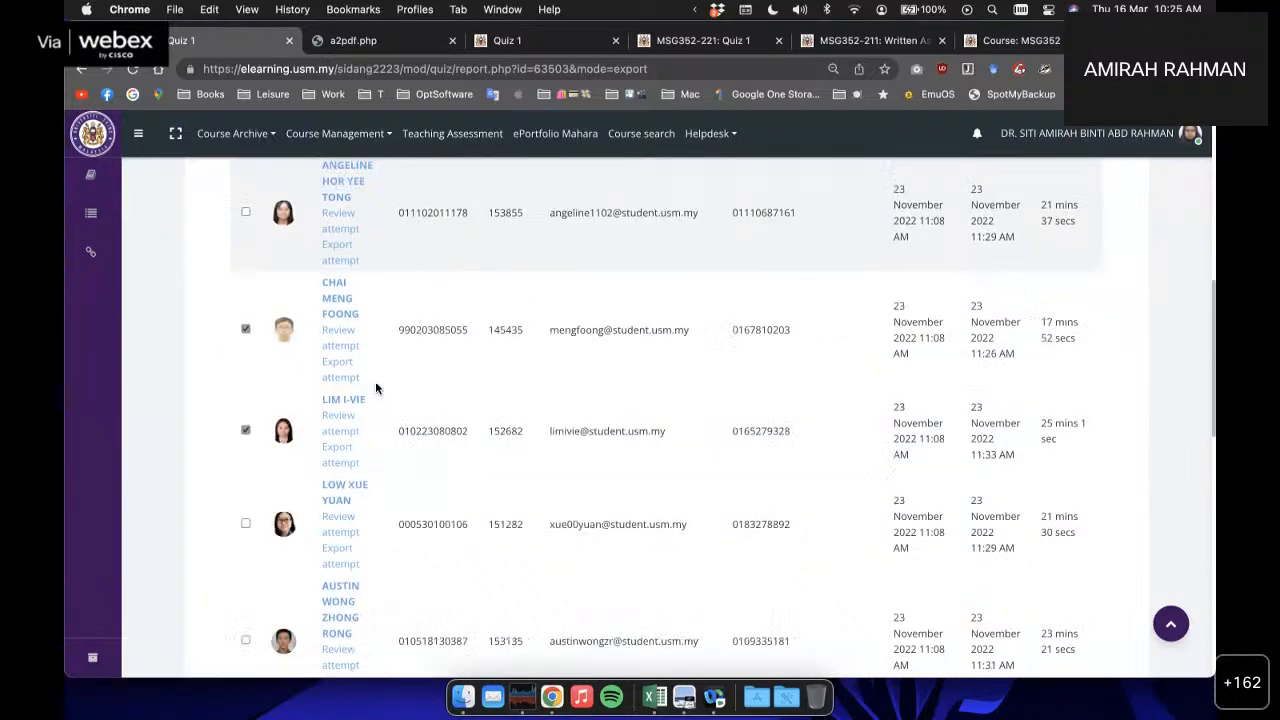
{"action": "scroll", "coordinate": [375, 388], "scroll_direction": "down", "scroll_amount": 1}
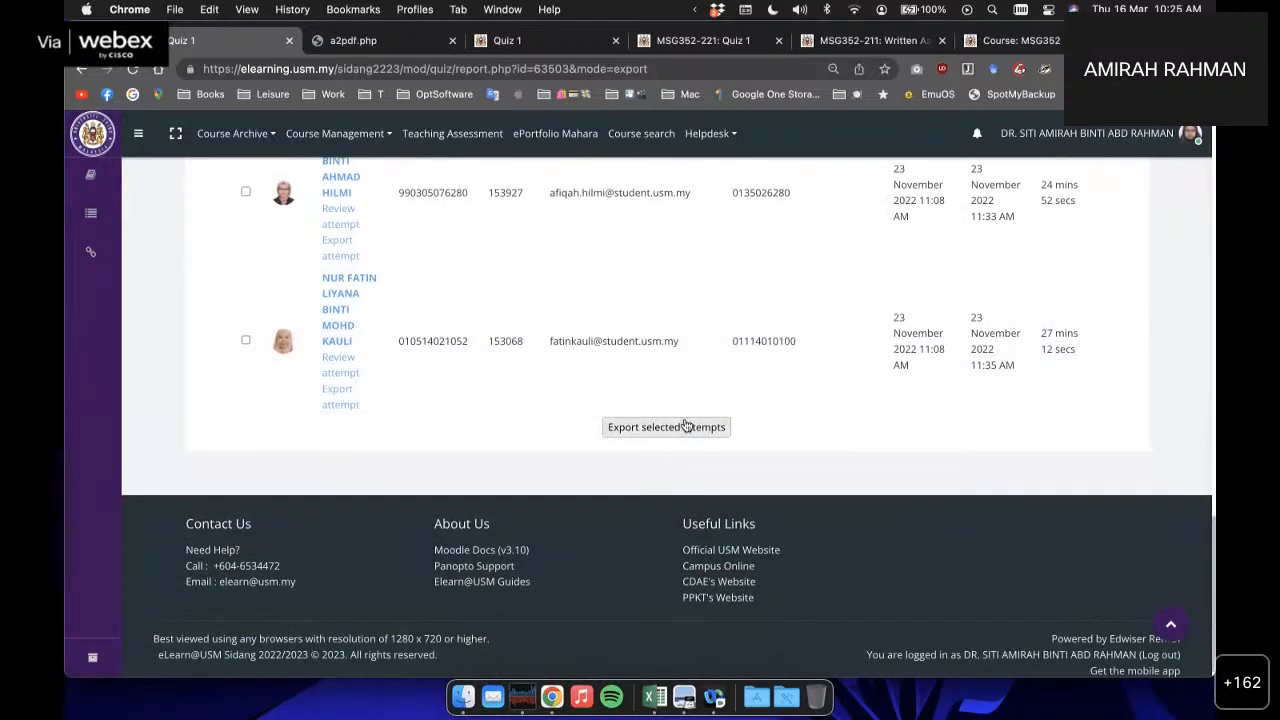
{"action": "scroll", "coordinate": [660, 400], "scroll_direction": "up", "scroll_amount": 10}
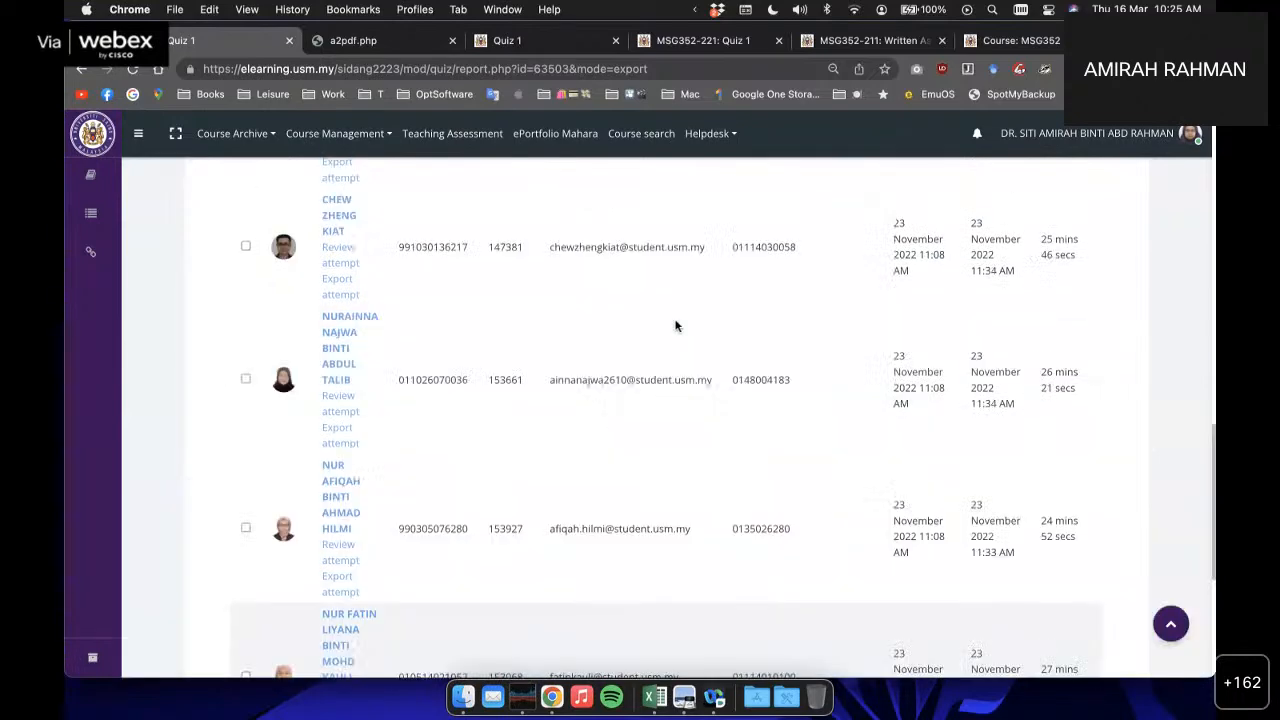
{"action": "scroll", "coordinate": [862, 307], "scroll_direction": "up", "scroll_amount": 5}
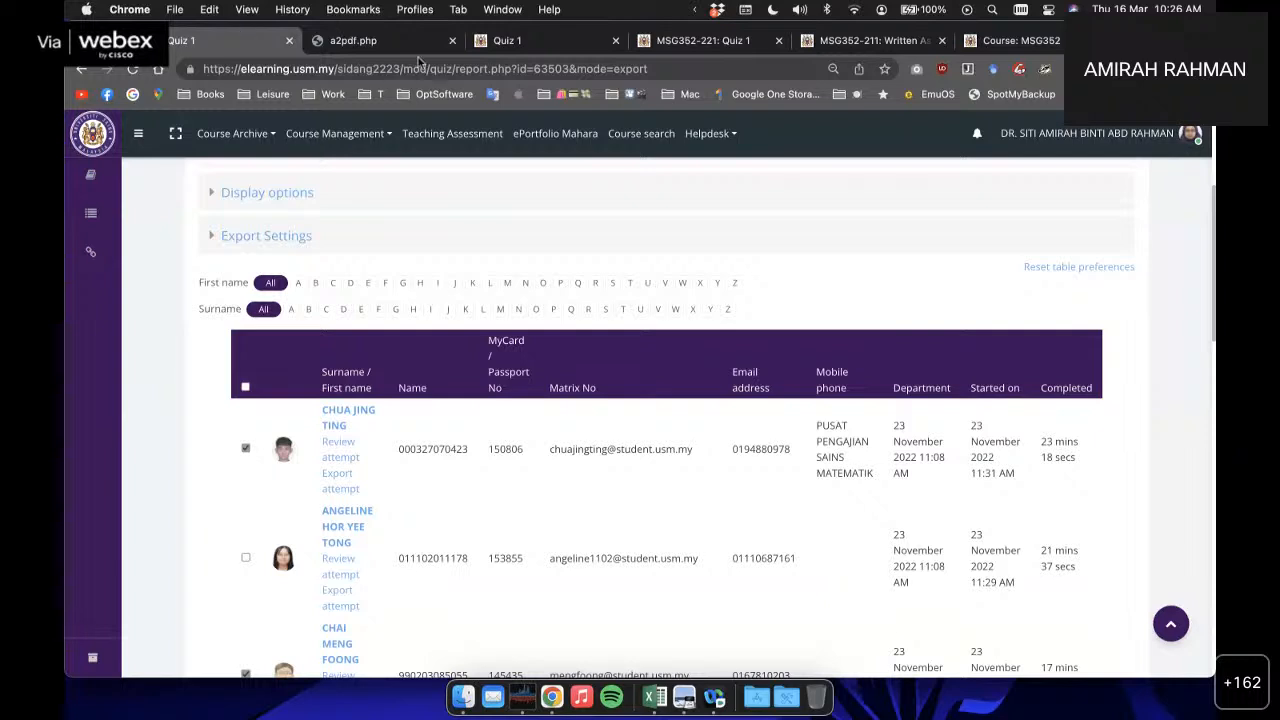
Step: Switch to the question 4 grading page, highlight the marking notes and select the student's mark out of 1.50 without editing it
{"action": "left_click", "coordinate": [473, 48]}
{"action": "scroll", "coordinate": [468, 430], "scroll_direction": "up", "scroll_amount": 3}
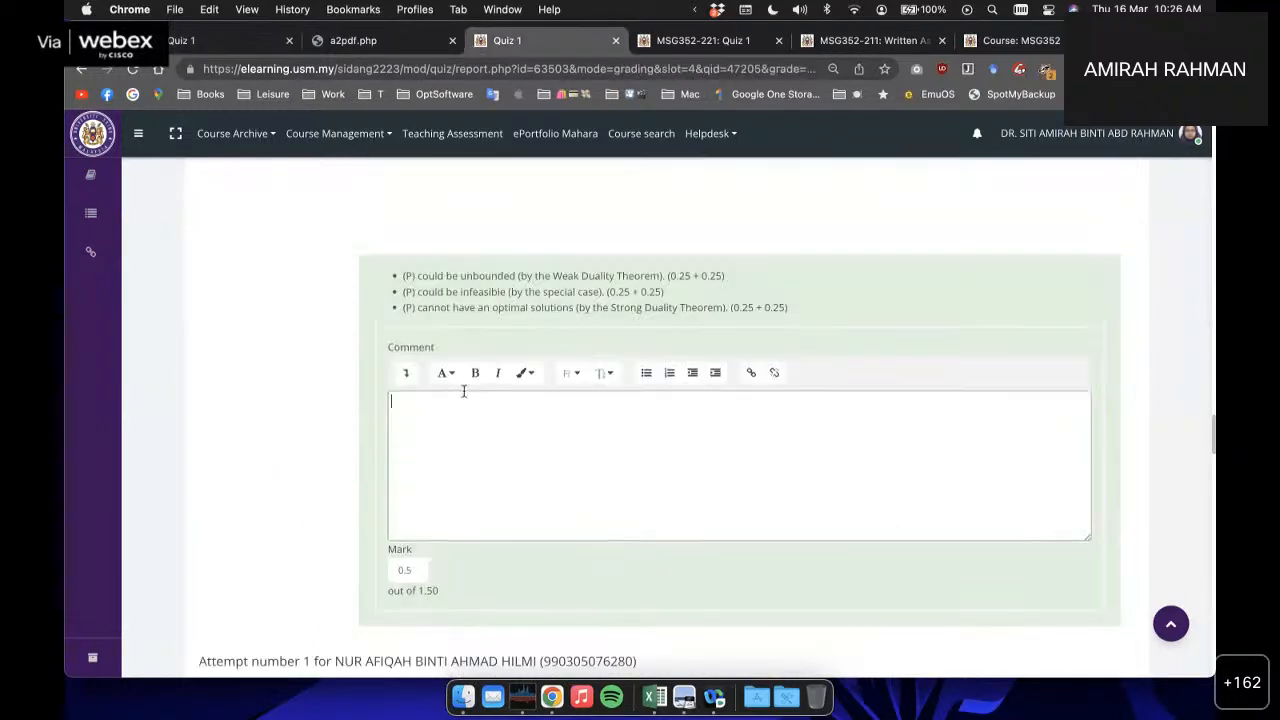
{"action": "left_click_drag", "start_coordinate": [414, 273], "coordinate": [559, 311]}
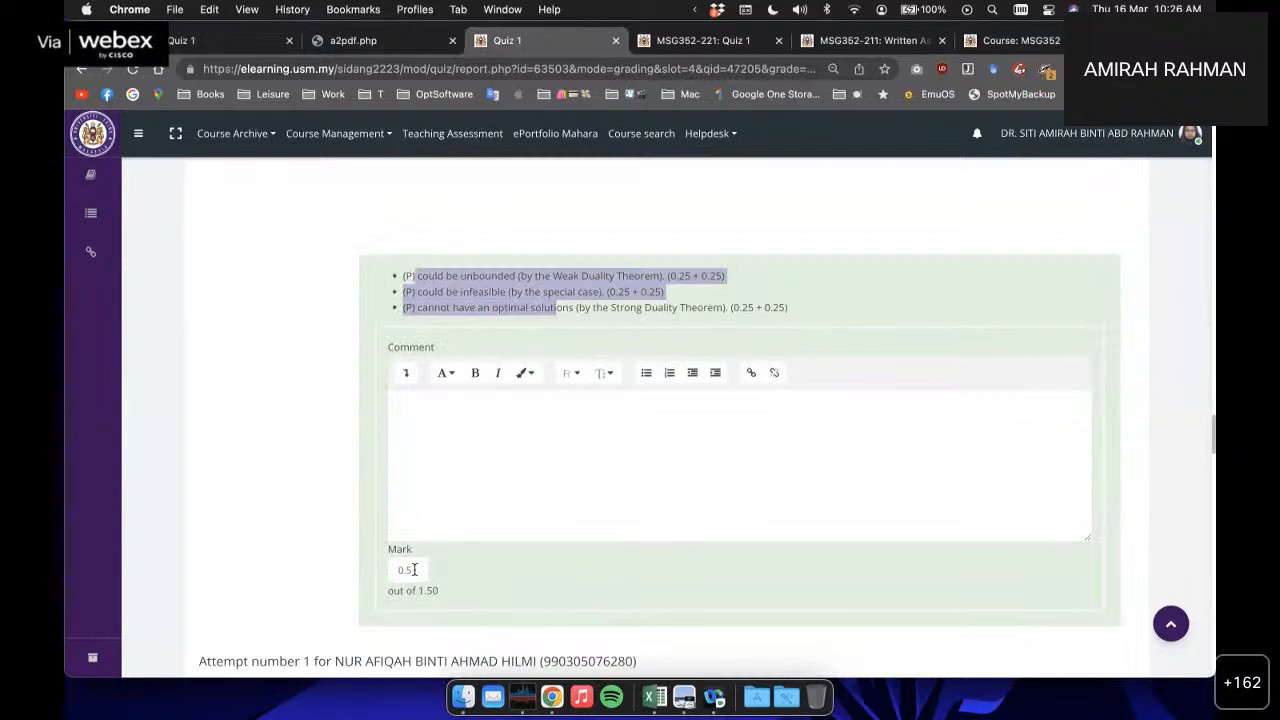
{"action": "left_click_drag", "start_coordinate": [414, 570], "coordinate": [388, 572]}
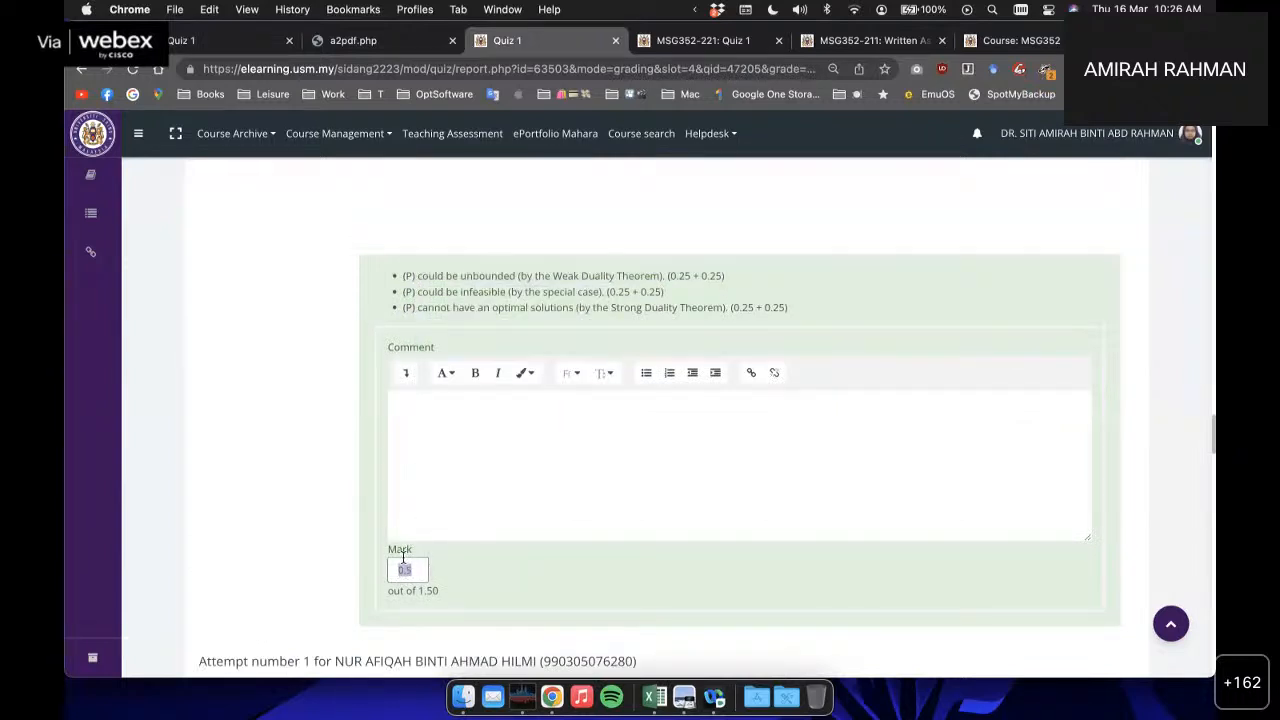
Step: Compare the student's question 4 answer with the marking notes by highlighting each, and check the mark given
{"action": "scroll", "coordinate": [526, 322], "scroll_direction": "up", "scroll_amount": 3}
{"action": "scroll", "coordinate": [531, 317], "scroll_direction": "down", "scroll_amount": 1}
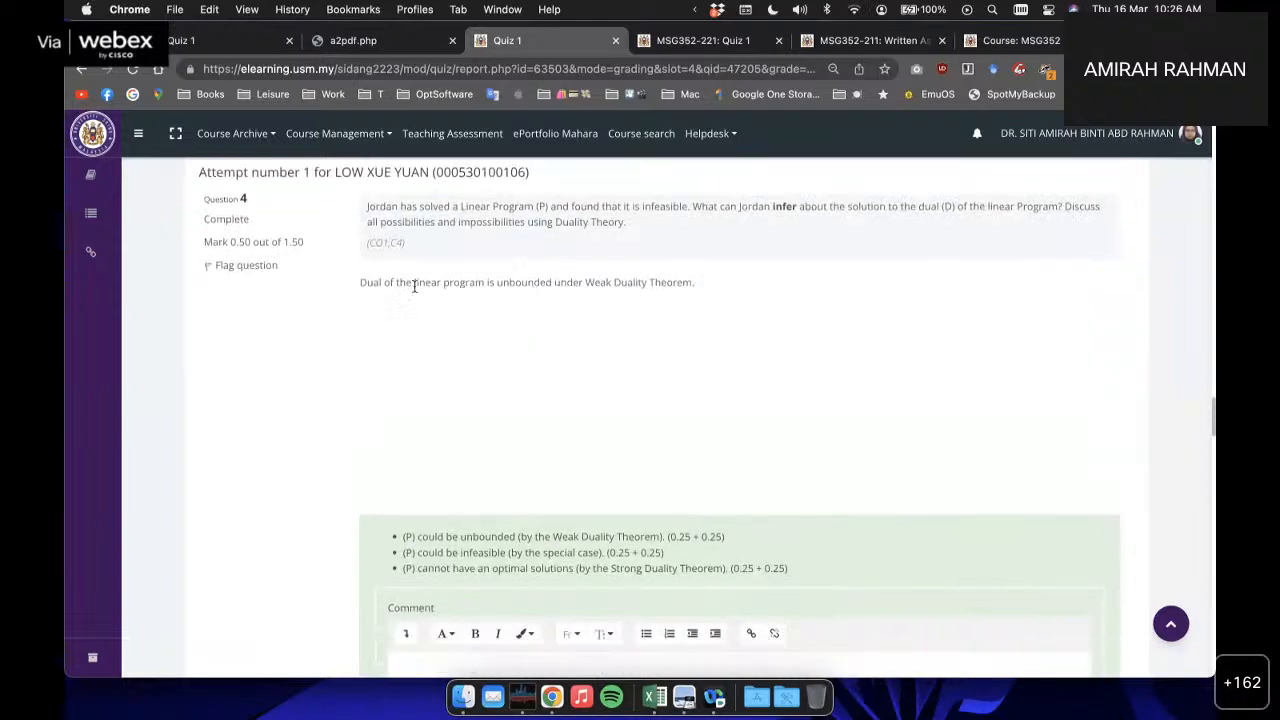
{"action": "left_click_drag", "start_coordinate": [374, 284], "coordinate": [642, 268]}
{"action": "left_click", "coordinate": [664, 292]}
{"action": "scroll", "coordinate": [626, 286], "scroll_direction": "down", "scroll_amount": 2}
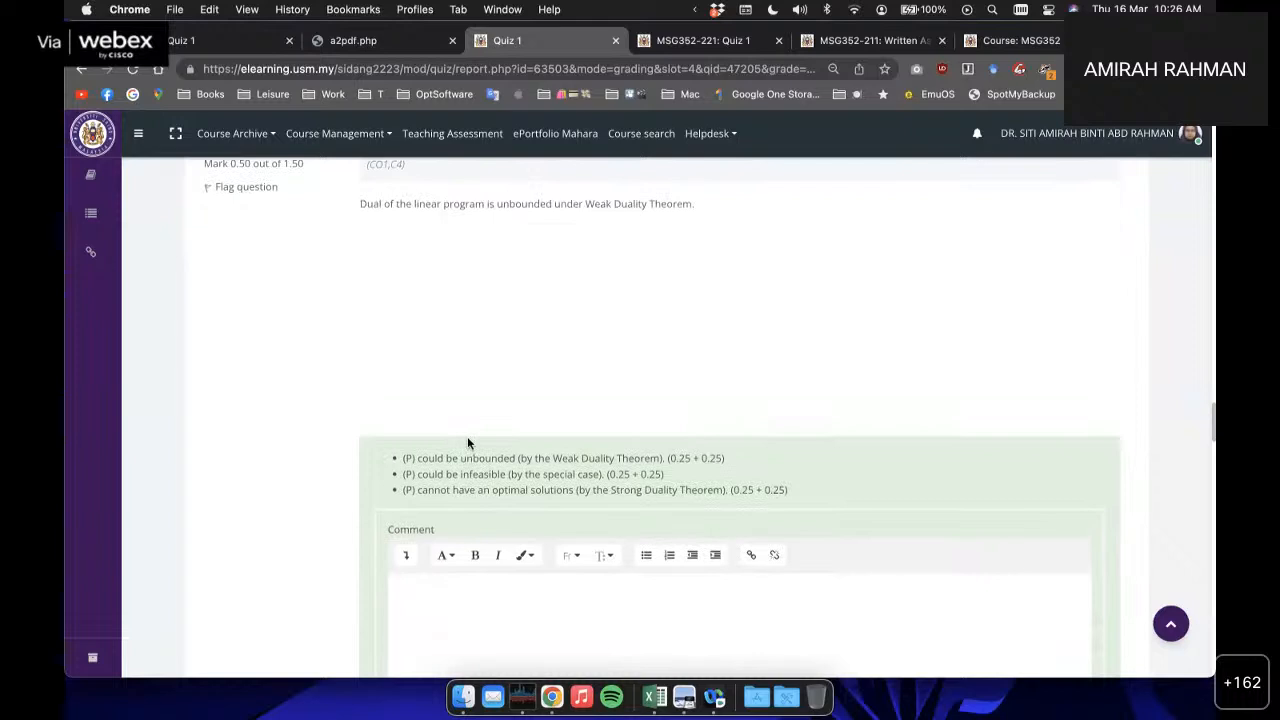
{"action": "left_click_drag", "start_coordinate": [444, 458], "coordinate": [676, 490]}
{"action": "left_click", "coordinate": [740, 491]}
{"action": "scroll", "coordinate": [508, 440], "scroll_direction": "down", "scroll_amount": 6}
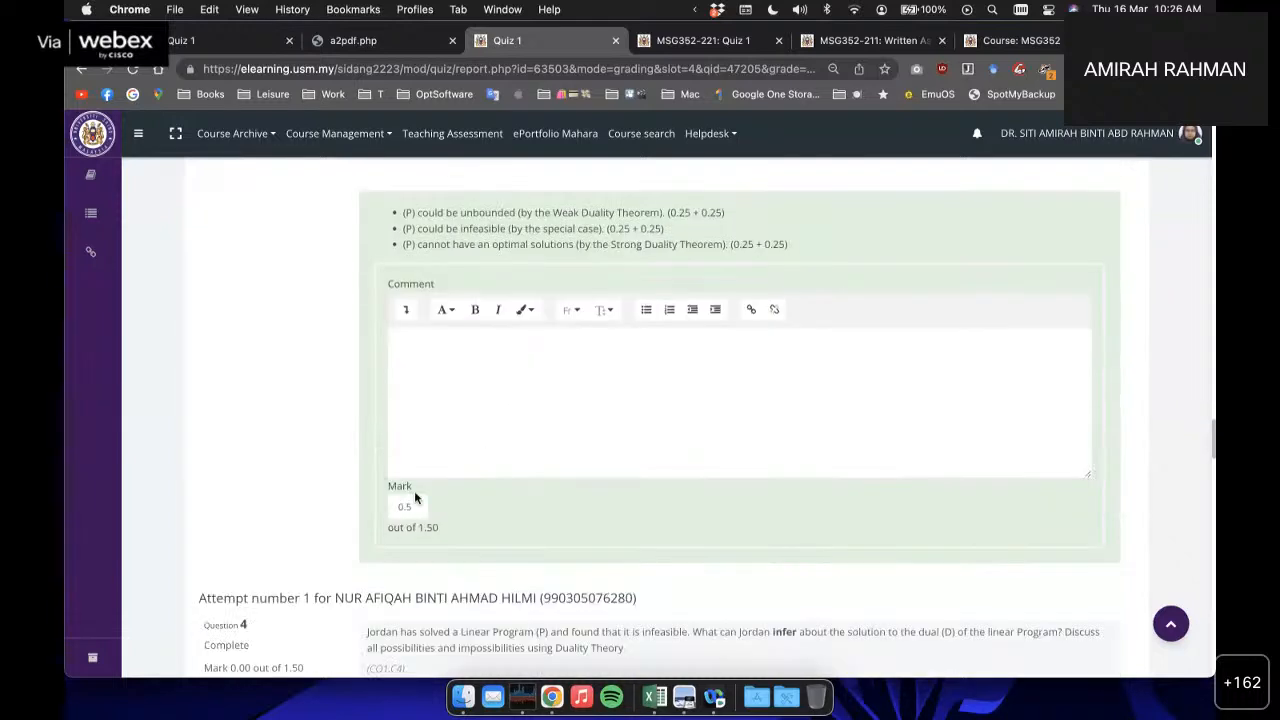
Step: Highlight the marking notes once more and look back through the preceding students' answers and marks up to the grading options
{"action": "scroll", "coordinate": [414, 480], "scroll_direction": "up", "scroll_amount": 4}
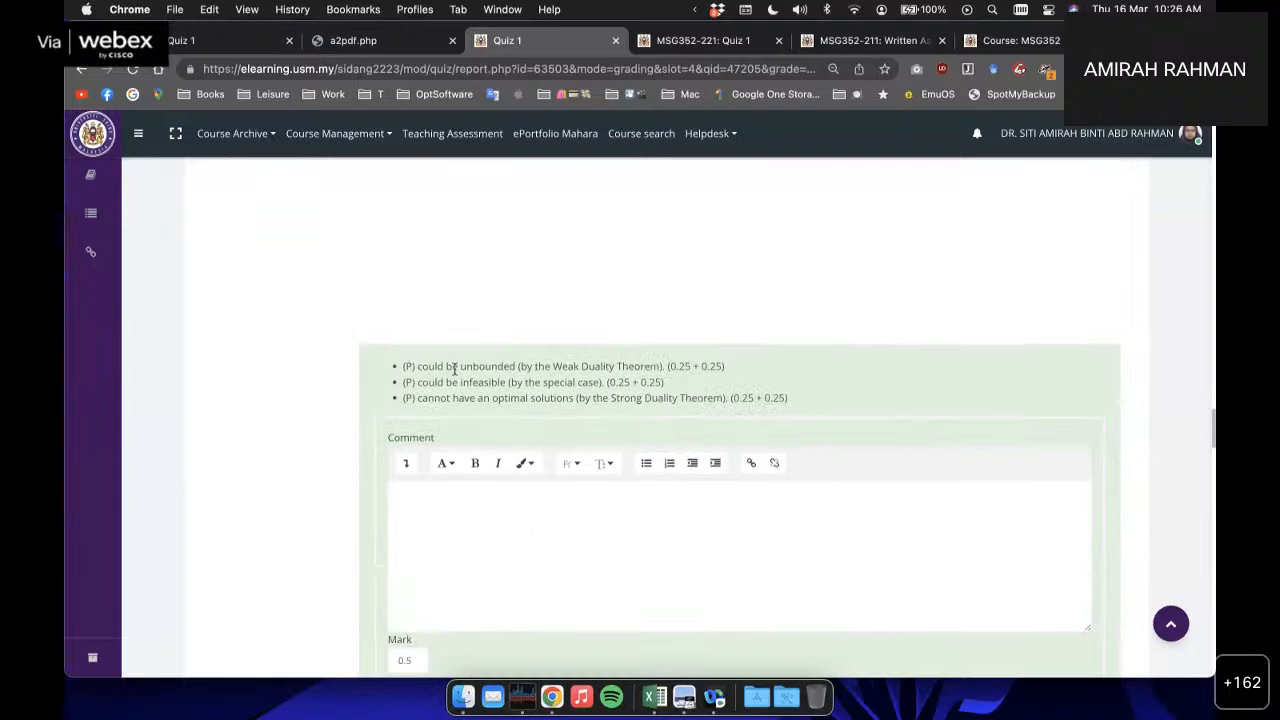
{"action": "left_click_drag", "start_coordinate": [402, 367], "coordinate": [682, 398]}
{"action": "left_click", "coordinate": [743, 377]}
{"action": "scroll", "coordinate": [743, 380], "scroll_direction": "up", "scroll_amount": 4}
{"action": "scroll", "coordinate": [743, 384], "scroll_direction": "up", "scroll_amount": 7}
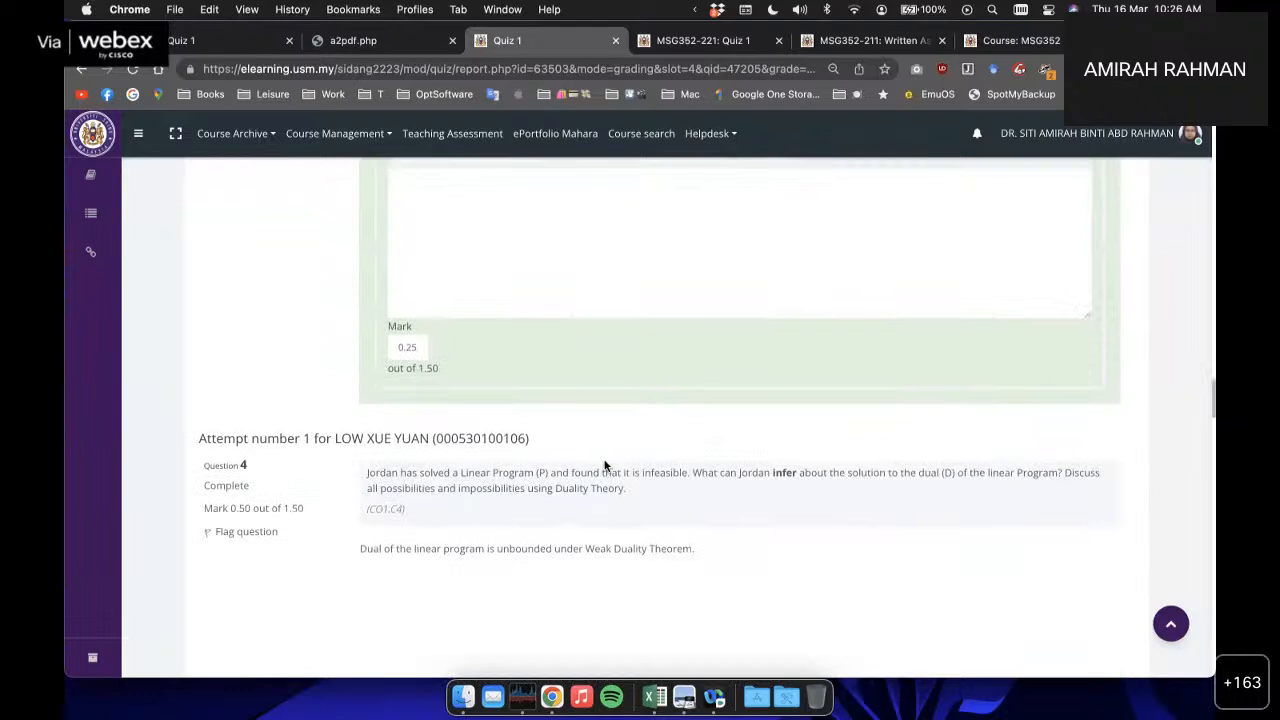
{"action": "scroll", "coordinate": [483, 286], "scroll_direction": "up", "scroll_amount": 8}
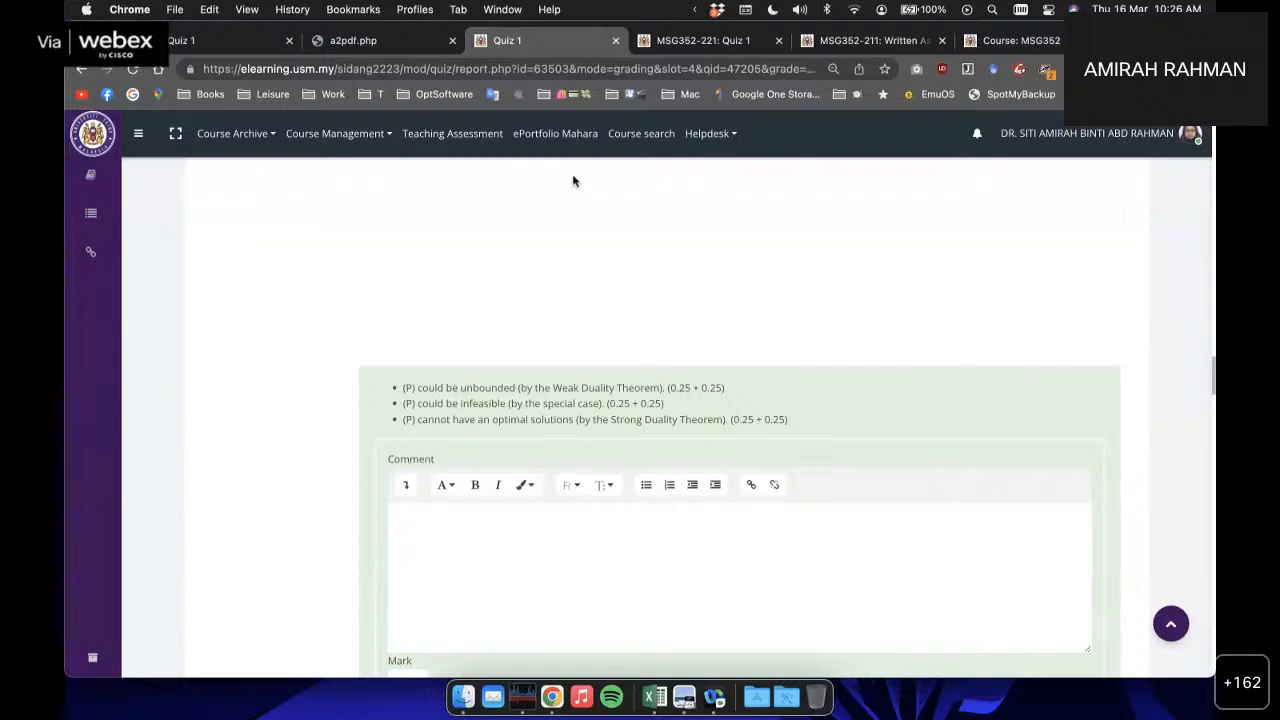
{"action": "scroll", "coordinate": [519, 318], "scroll_direction": "down", "scroll_amount": 5}
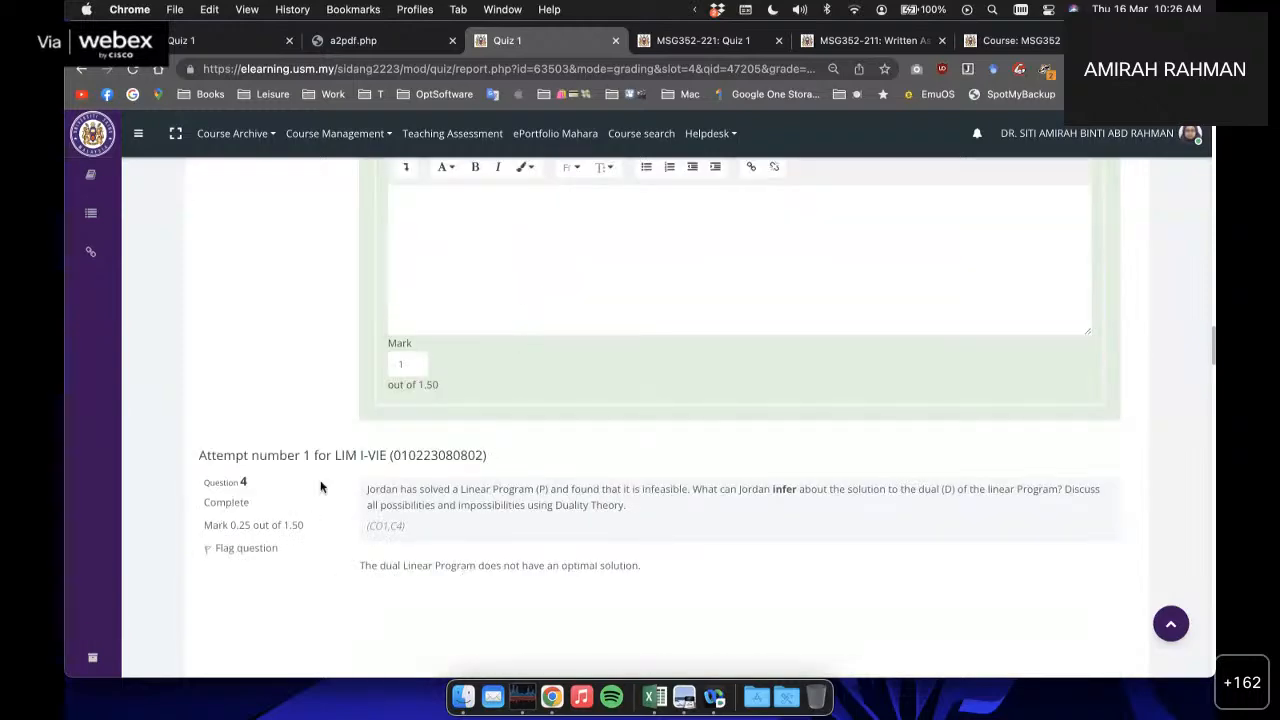
{"action": "scroll", "coordinate": [319, 488], "scroll_direction": "up", "scroll_amount": 15}
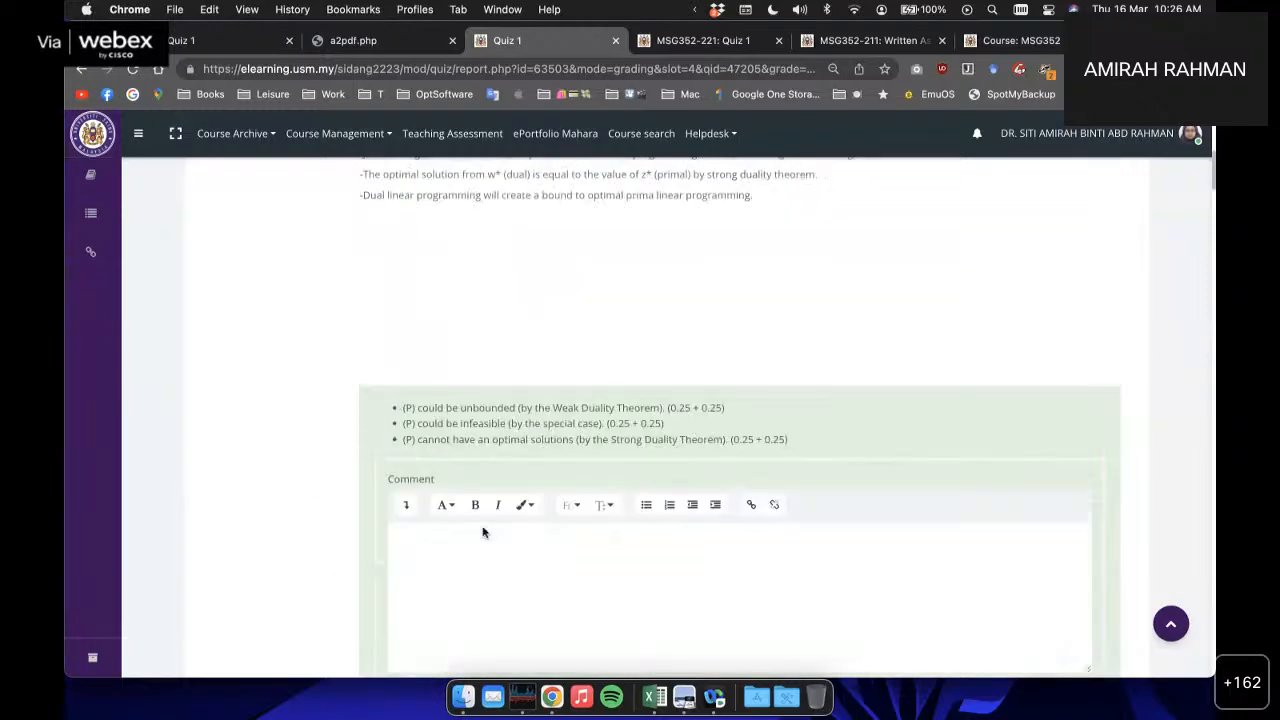
Step: Leave the grading page without saving, return to the MSG352 course page and turn editing on
{"action": "left_click", "coordinate": [421, 218]}
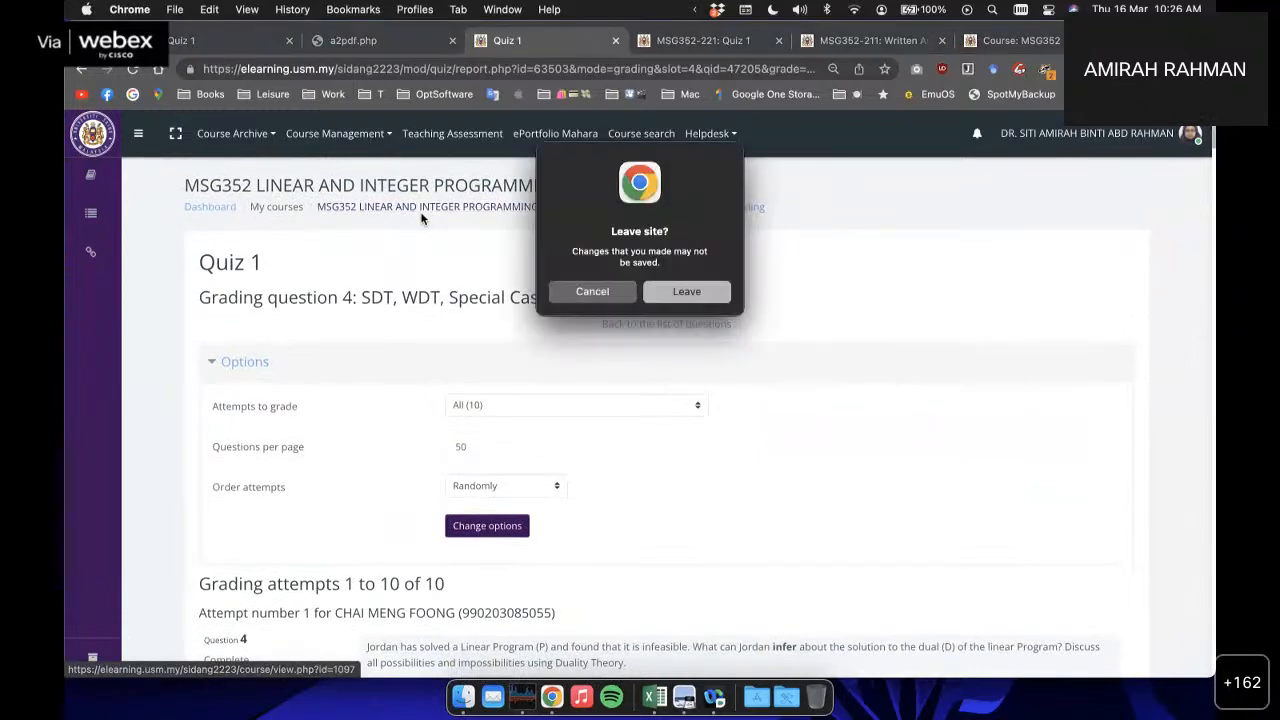
{"action": "left_click", "coordinate": [663, 294]}
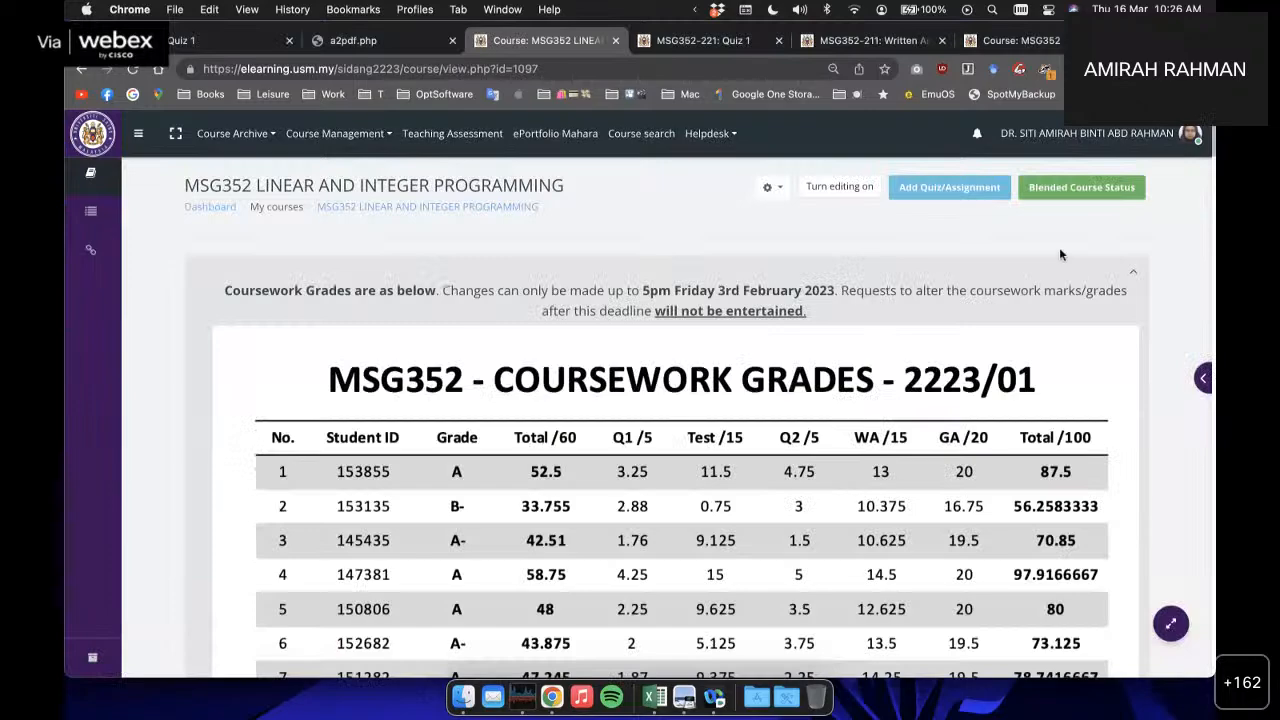
{"action": "scroll", "coordinate": [1103, 243], "scroll_direction": "down", "scroll_amount": 5}
{"action": "scroll", "coordinate": [1103, 243], "scroll_direction": "up", "scroll_amount": 5}
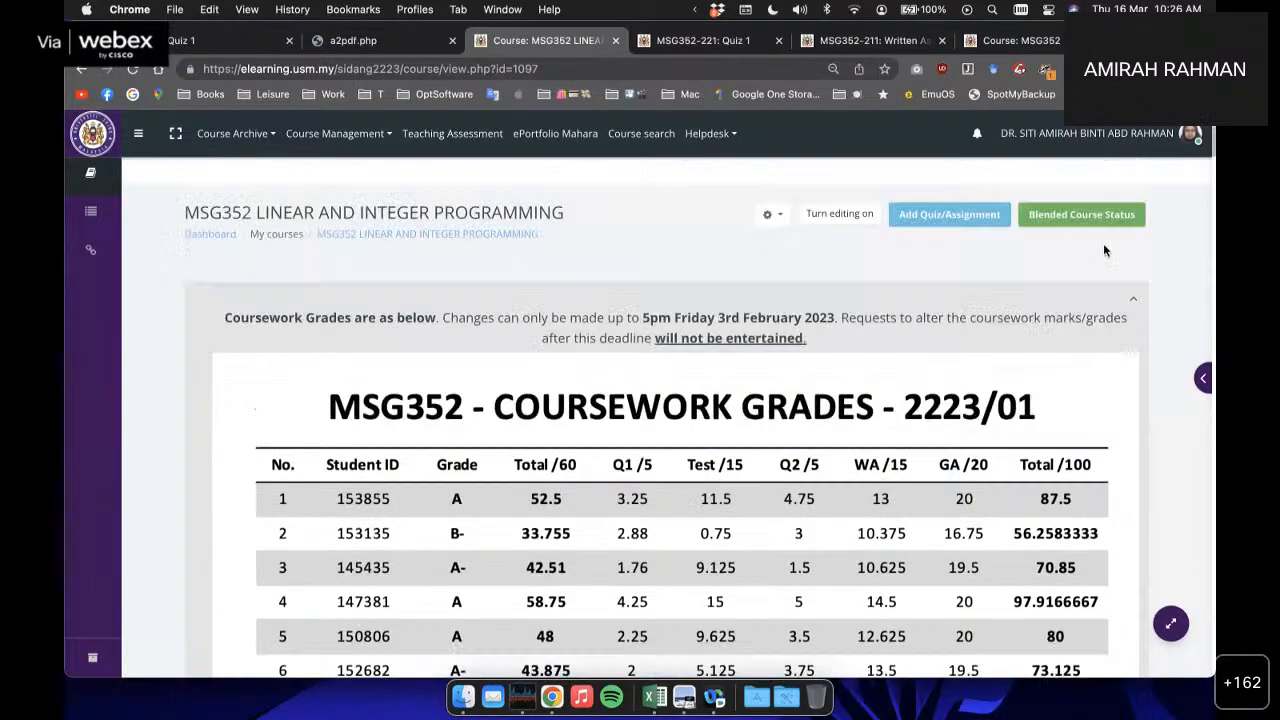
{"action": "scroll", "coordinate": [1105, 250], "scroll_direction": "down", "scroll_amount": 1}
{"action": "left_click", "coordinate": [841, 193]}
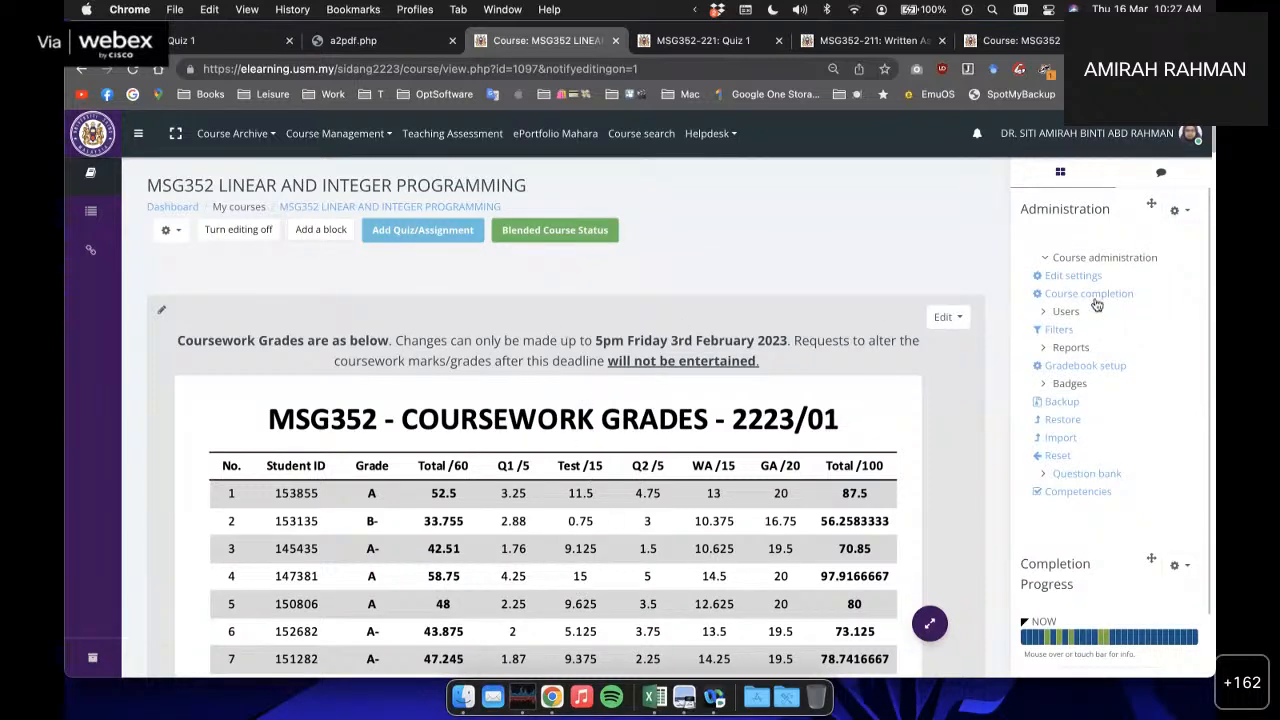
Step: Open the course's question bank and display the questions in the Quiz 1 category
{"action": "scroll", "coordinate": [1116, 262], "scroll_direction": "down", "scroll_amount": 1}
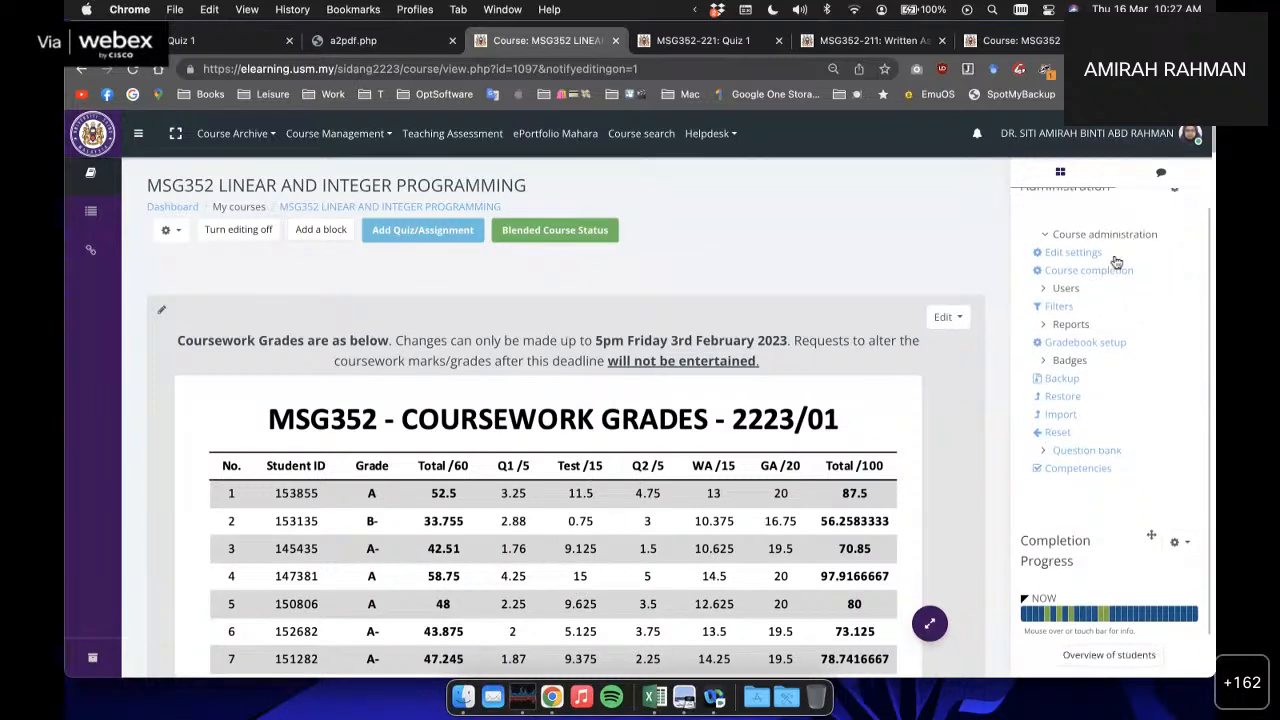
{"action": "left_click", "coordinate": [1090, 451]}
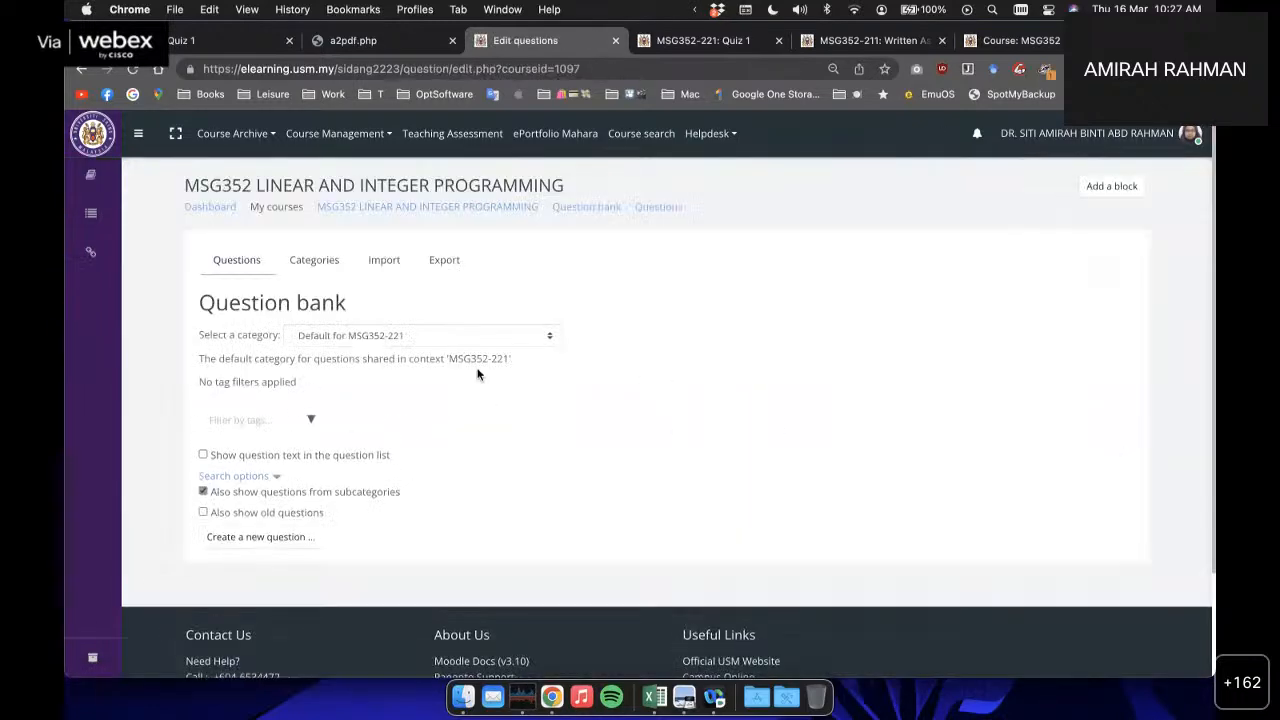
{"action": "left_click", "coordinate": [458, 342]}
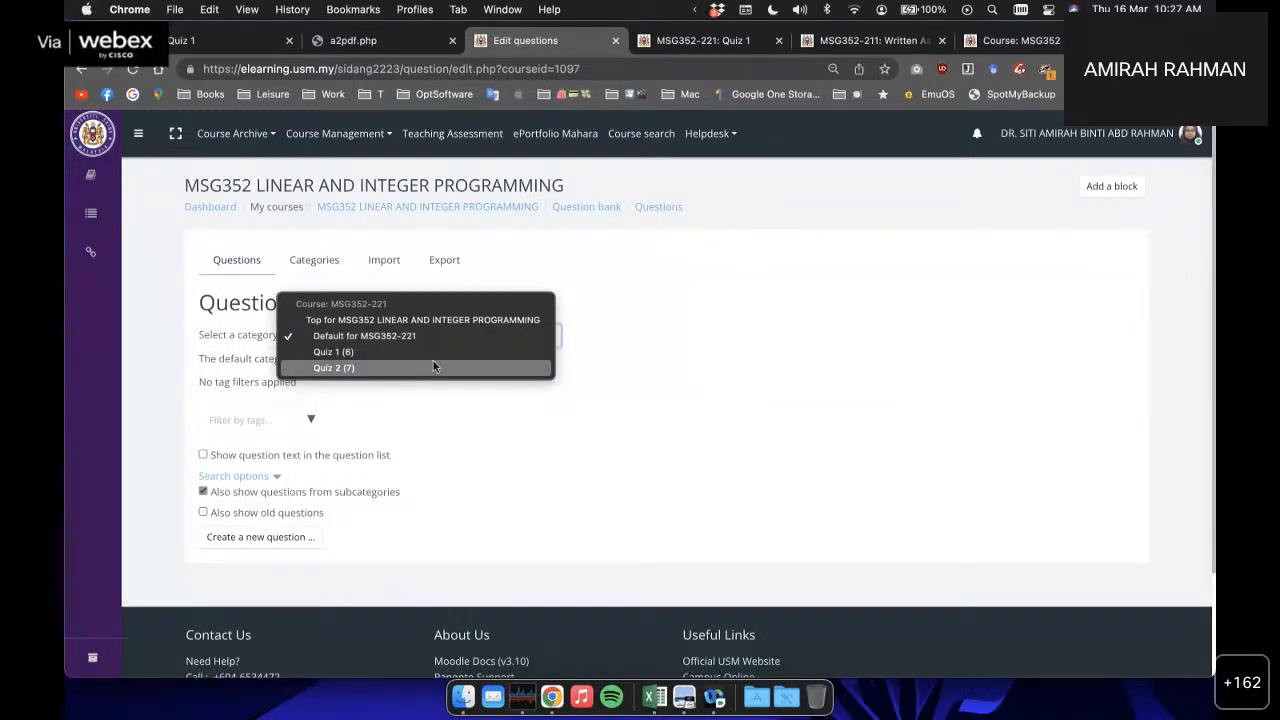
{"action": "left_click", "coordinate": [431, 356]}
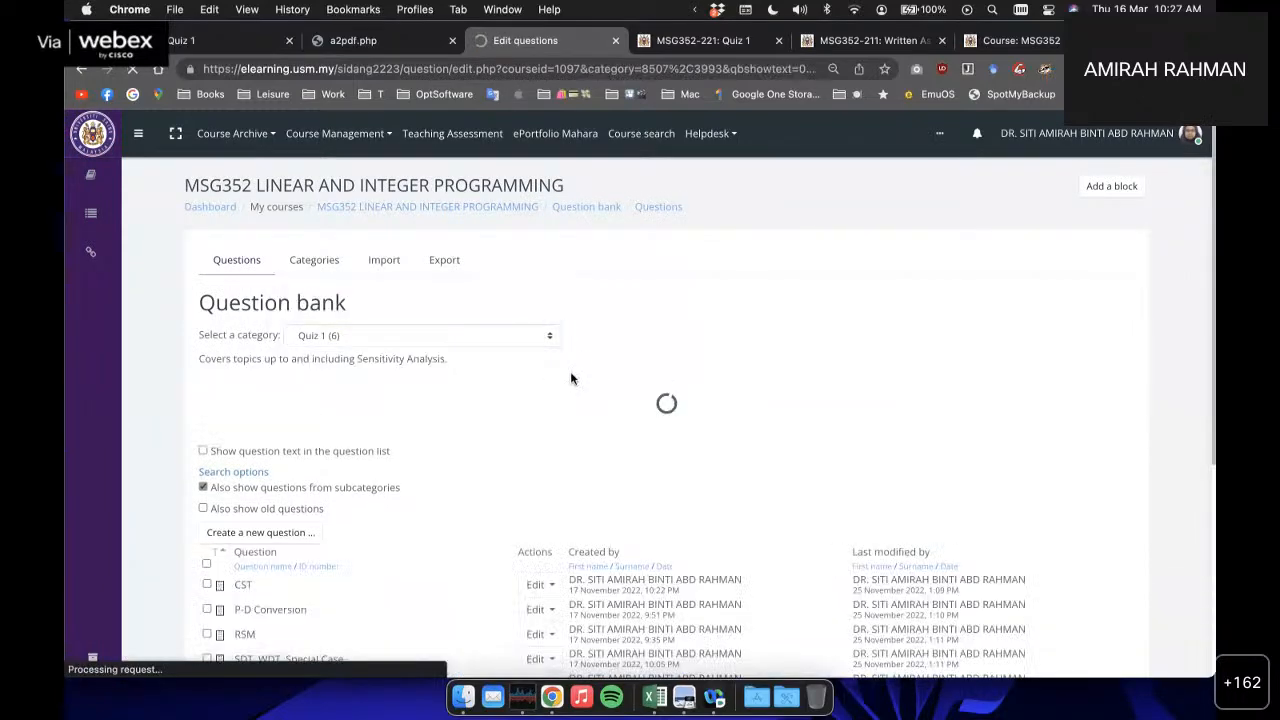
{"action": "scroll", "coordinate": [570, 378], "scroll_direction": "down", "scroll_amount": 2}
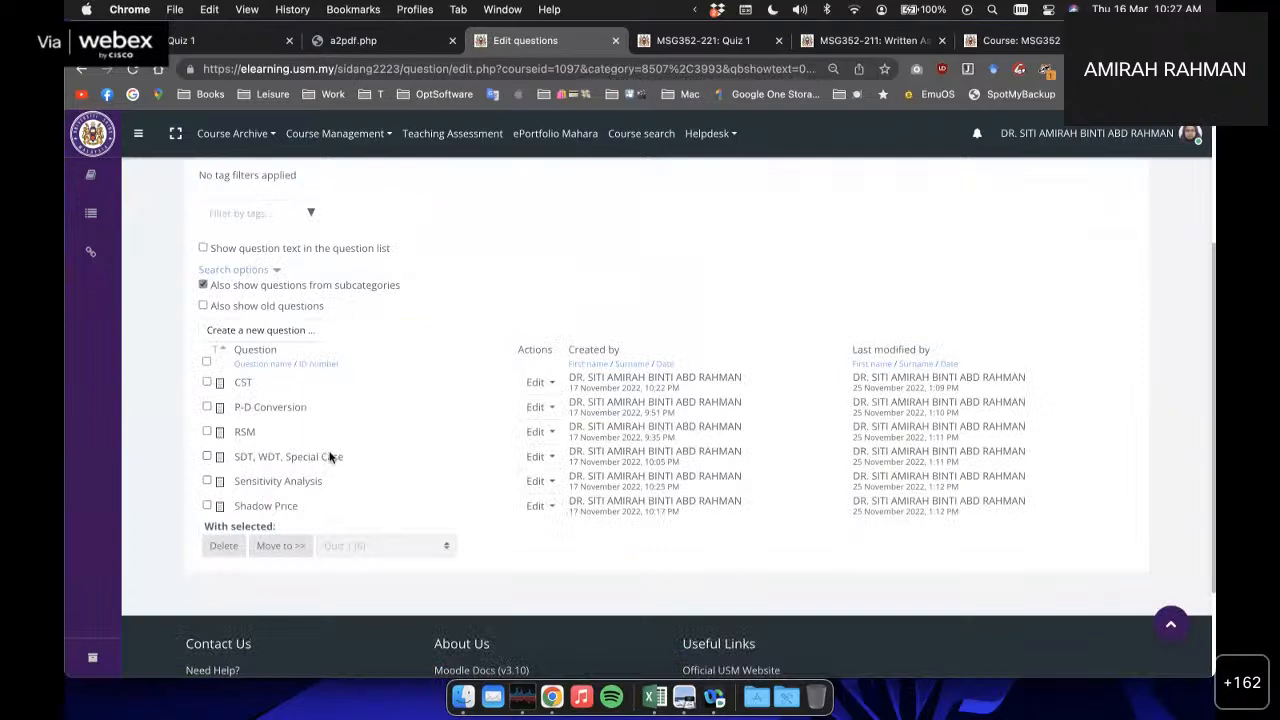
Step: Open the "SDT, WDT, Special Case" question for editing and highlight the three answer points in its general feedback
{"action": "left_click", "coordinate": [541, 473]}
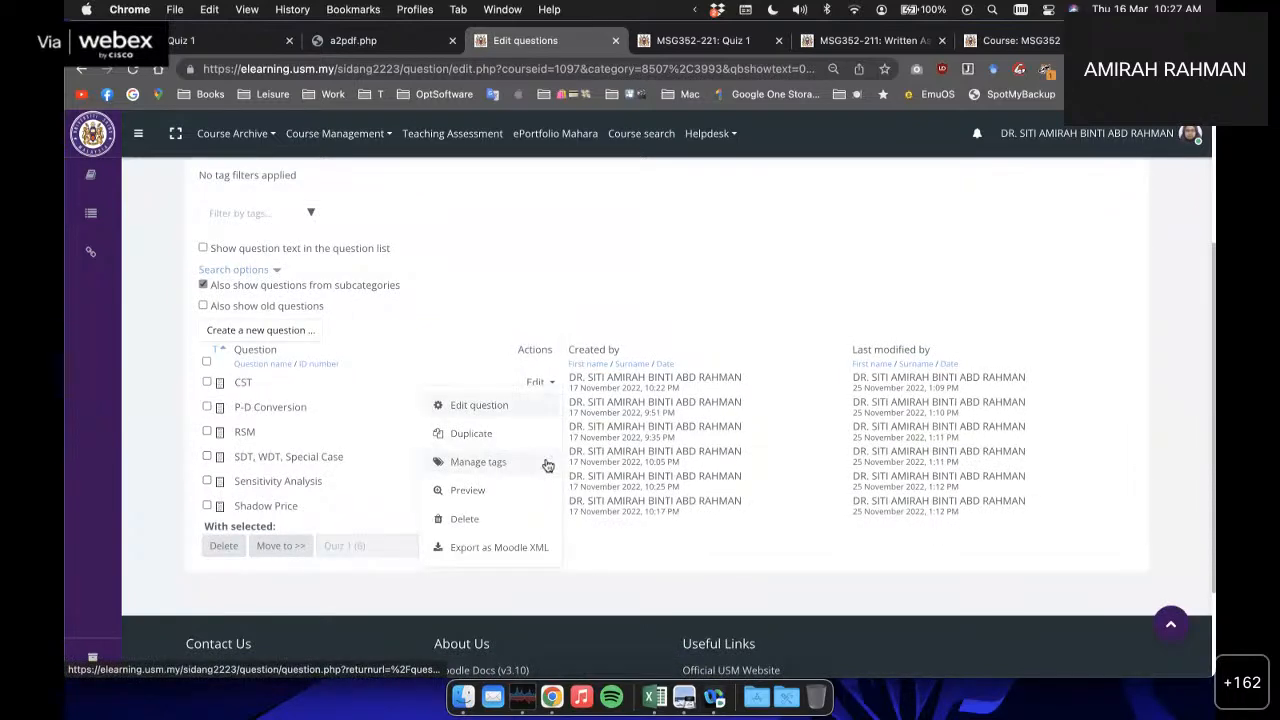
{"action": "left_click", "coordinate": [500, 406]}
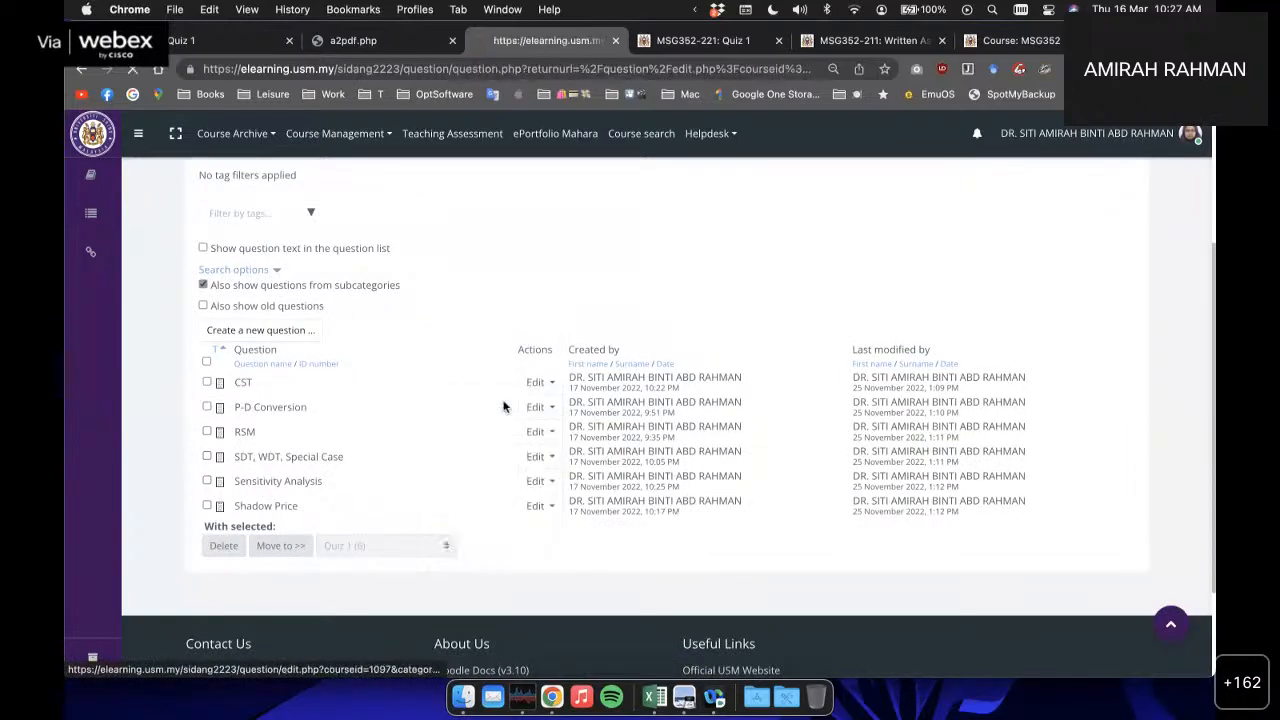
{"action": "scroll", "coordinate": [607, 373], "scroll_direction": "down", "scroll_amount": 10}
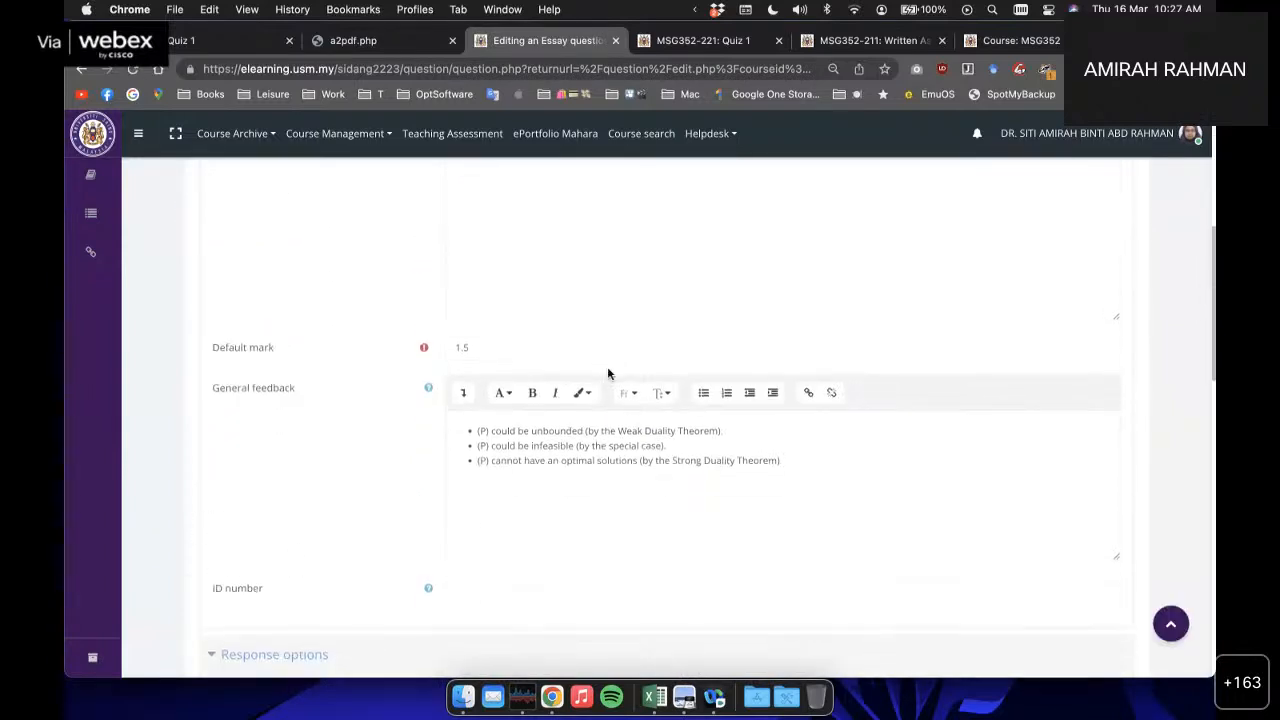
{"action": "scroll", "coordinate": [558, 392], "scroll_direction": "down", "scroll_amount": 2}
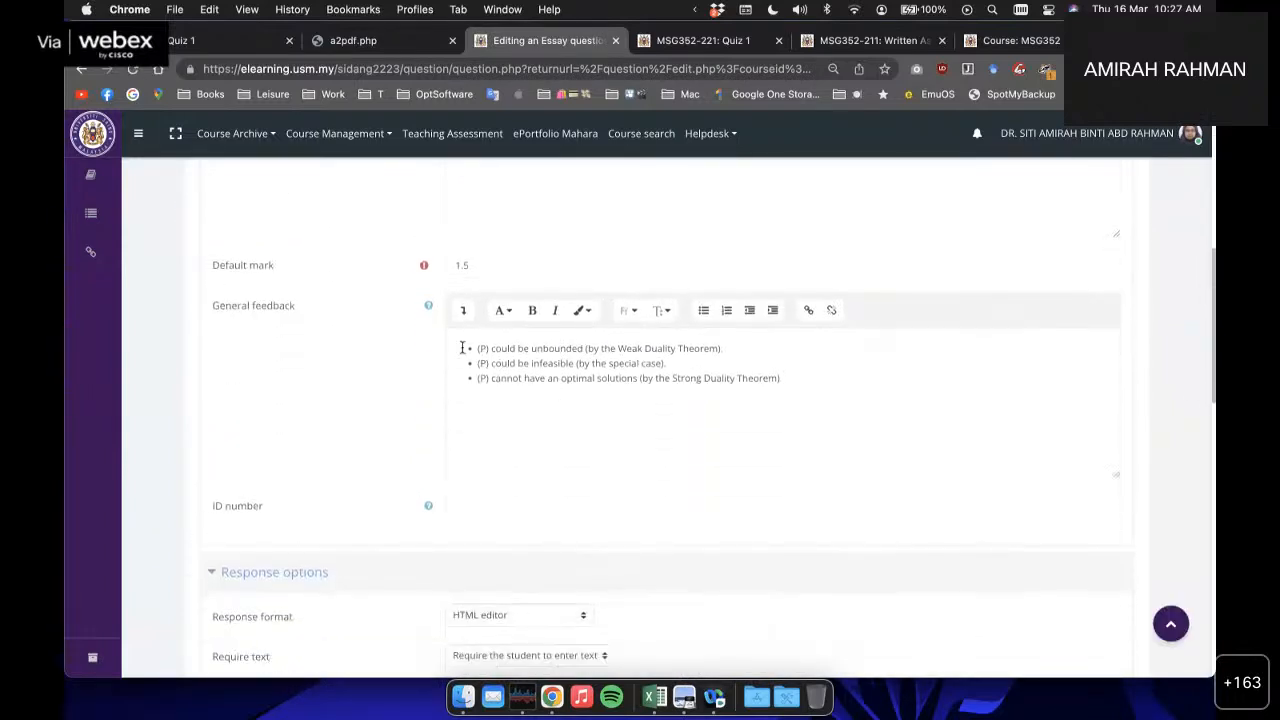
{"action": "left_click_drag", "start_coordinate": [463, 348], "coordinate": [820, 382]}
{"action": "left_click", "coordinate": [829, 386]}
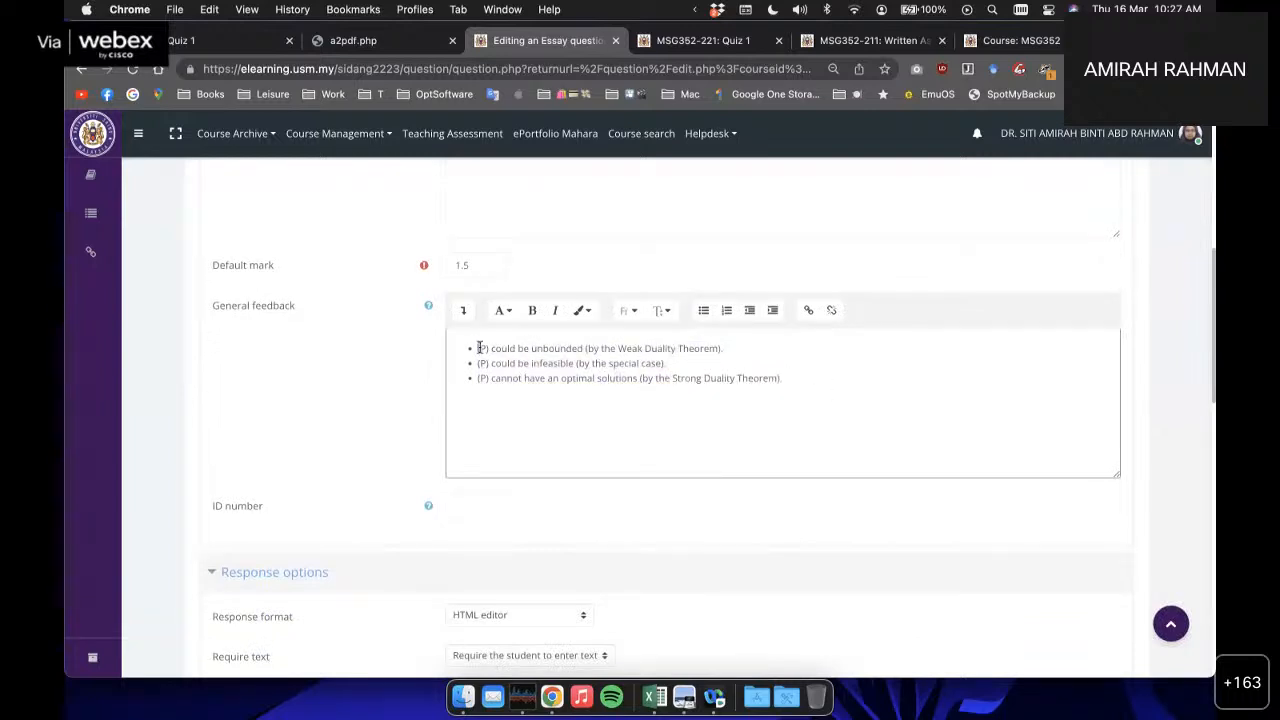
Step: Highlight the general feedback's answer points again, then locate and highlight the three marking notes in the Information for graders
{"action": "left_click_drag", "start_coordinate": [478, 347], "coordinate": [811, 405]}
{"action": "left_click", "coordinate": [626, 366]}
{"action": "scroll", "coordinate": [629, 370], "scroll_direction": "down", "scroll_amount": 10}
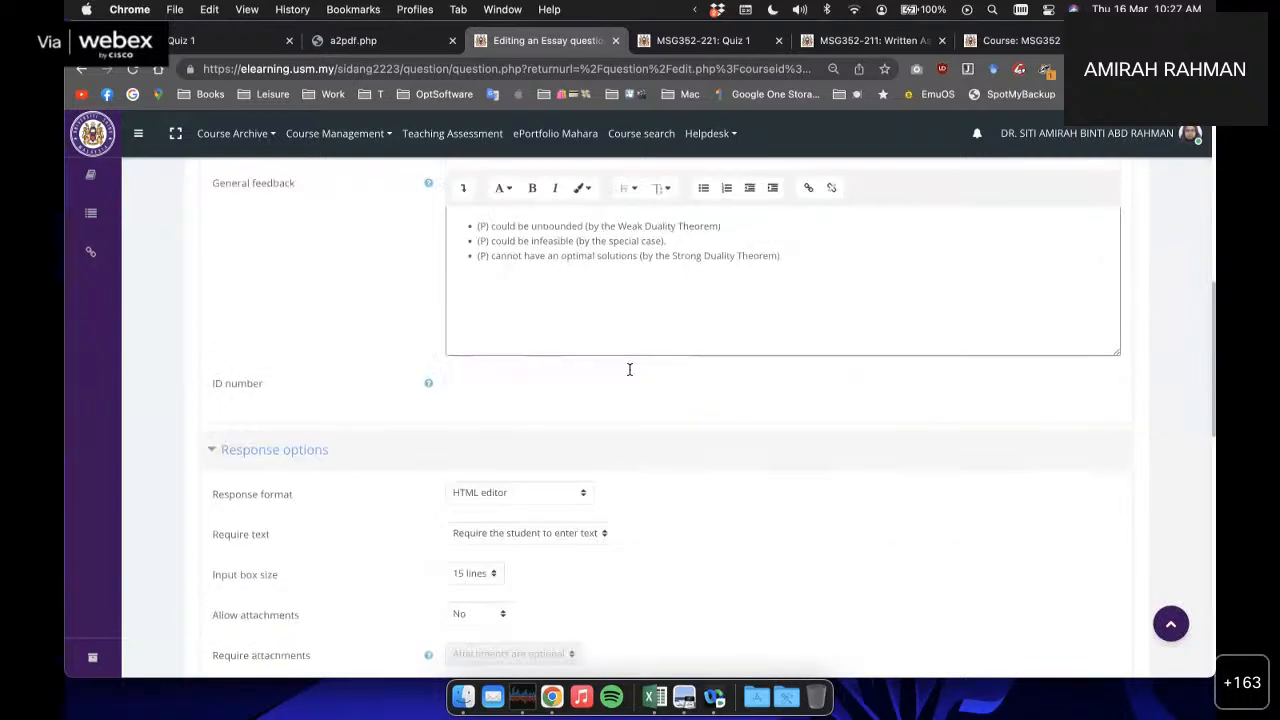
{"action": "scroll", "coordinate": [629, 372], "scroll_direction": "down", "scroll_amount": 6}
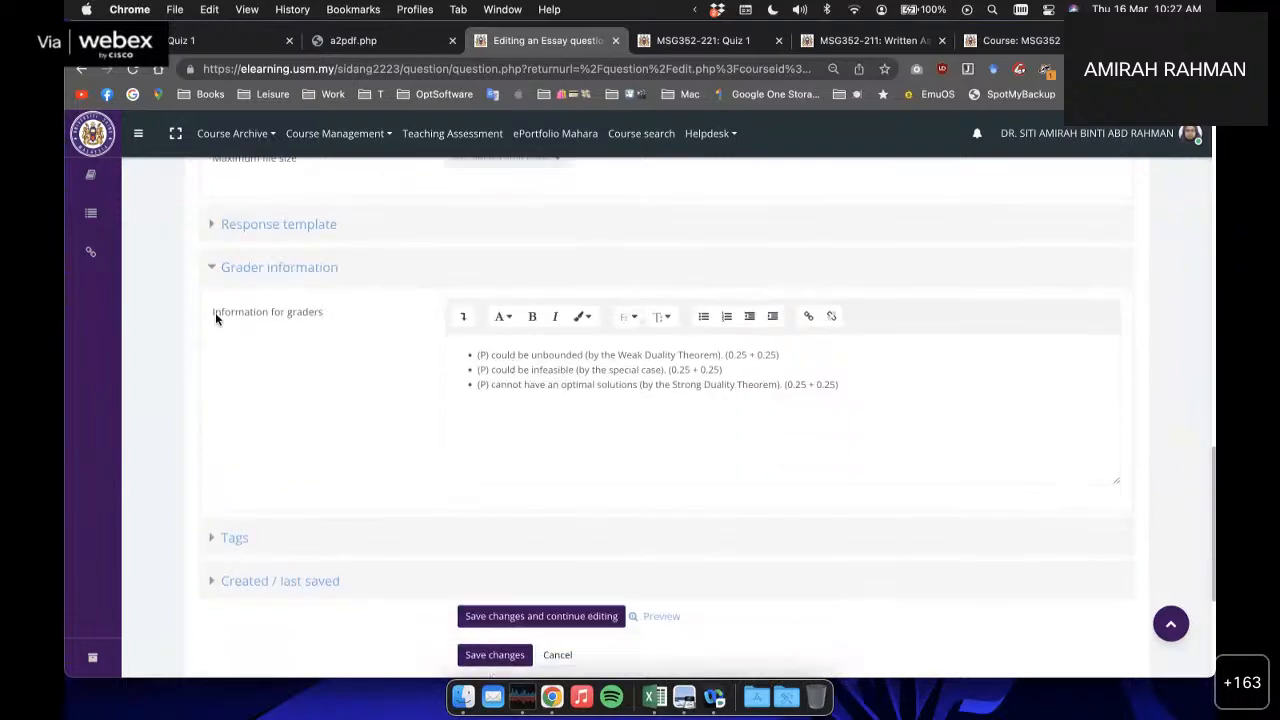
{"action": "left_click", "coordinate": [549, 366]}
{"action": "left_click_drag", "start_coordinate": [476, 355], "coordinate": [880, 394]}
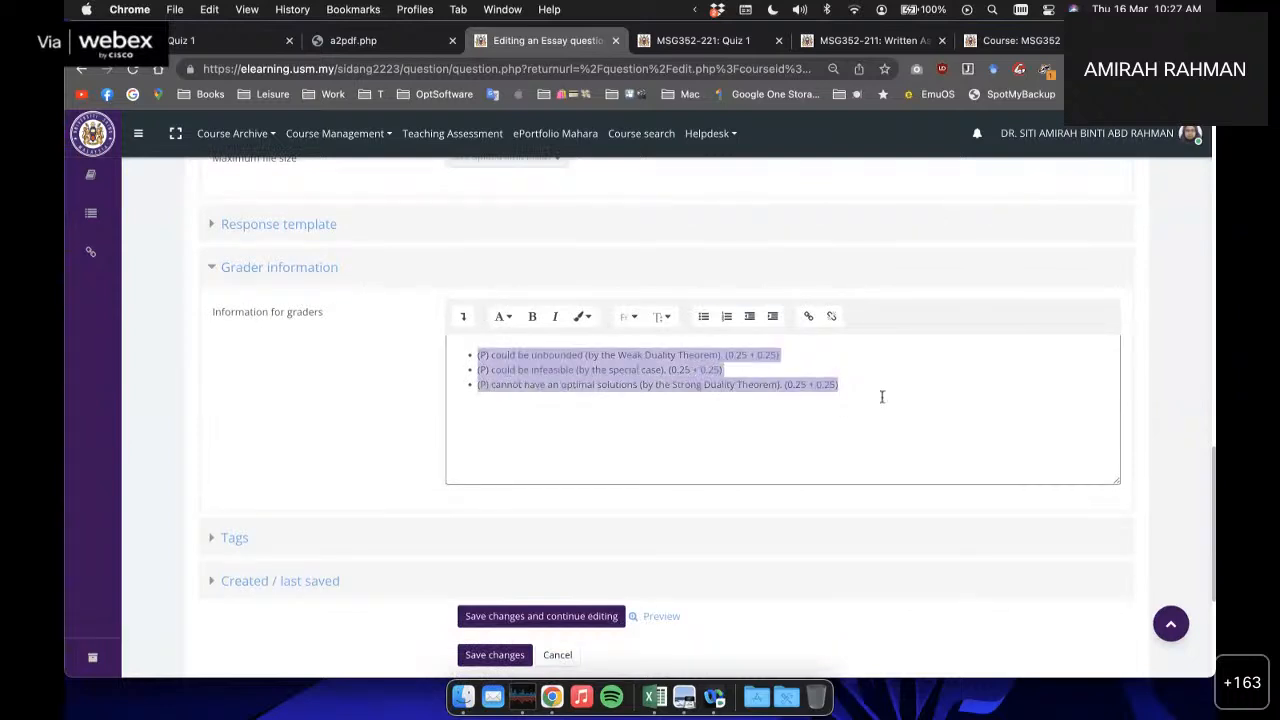
{"action": "left_click", "coordinate": [663, 403]}
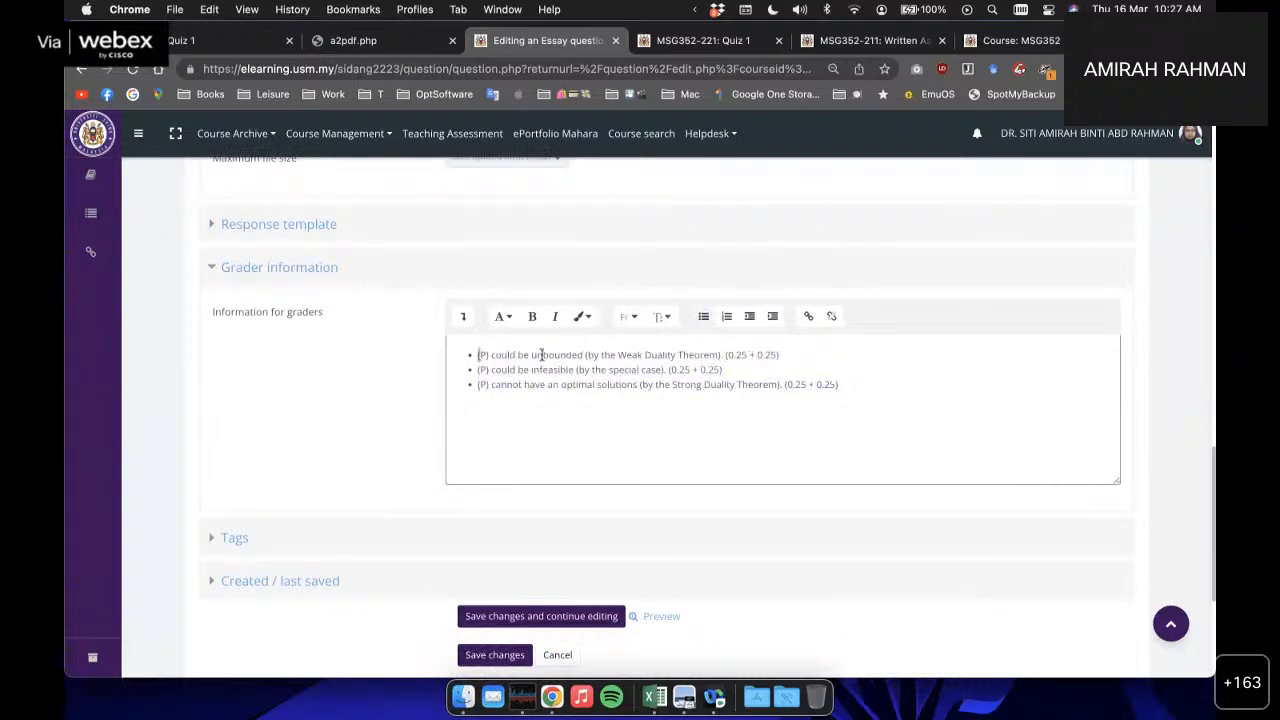
Step: Point out the mark split of the first answer point and highlight all three marking notes in the grader information
{"action": "left_click_drag", "start_coordinate": [541, 355], "coordinate": [826, 360]}
{"action": "left_click", "coordinate": [741, 354]}
{"action": "left_click", "coordinate": [828, 374]}
{"action": "left_click_drag", "start_coordinate": [478, 354], "coordinate": [860, 397]}
{"action": "left_click", "coordinate": [867, 415]}
{"action": "scroll", "coordinate": [552, 417], "scroll_direction": "up", "scroll_amount": 1}
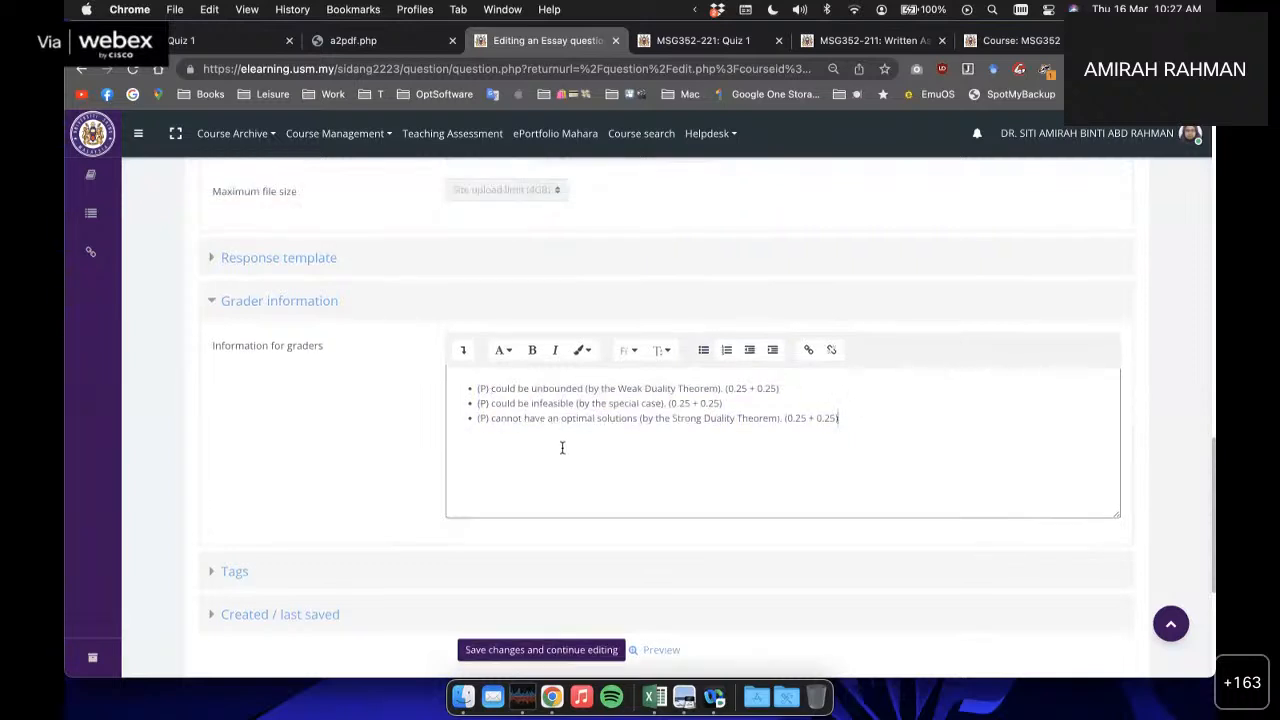
Step: Go back to the general feedback and highlight its three answer points to compare them with the marking notes
{"action": "scroll", "coordinate": [562, 448], "scroll_direction": "up", "scroll_amount": 10}
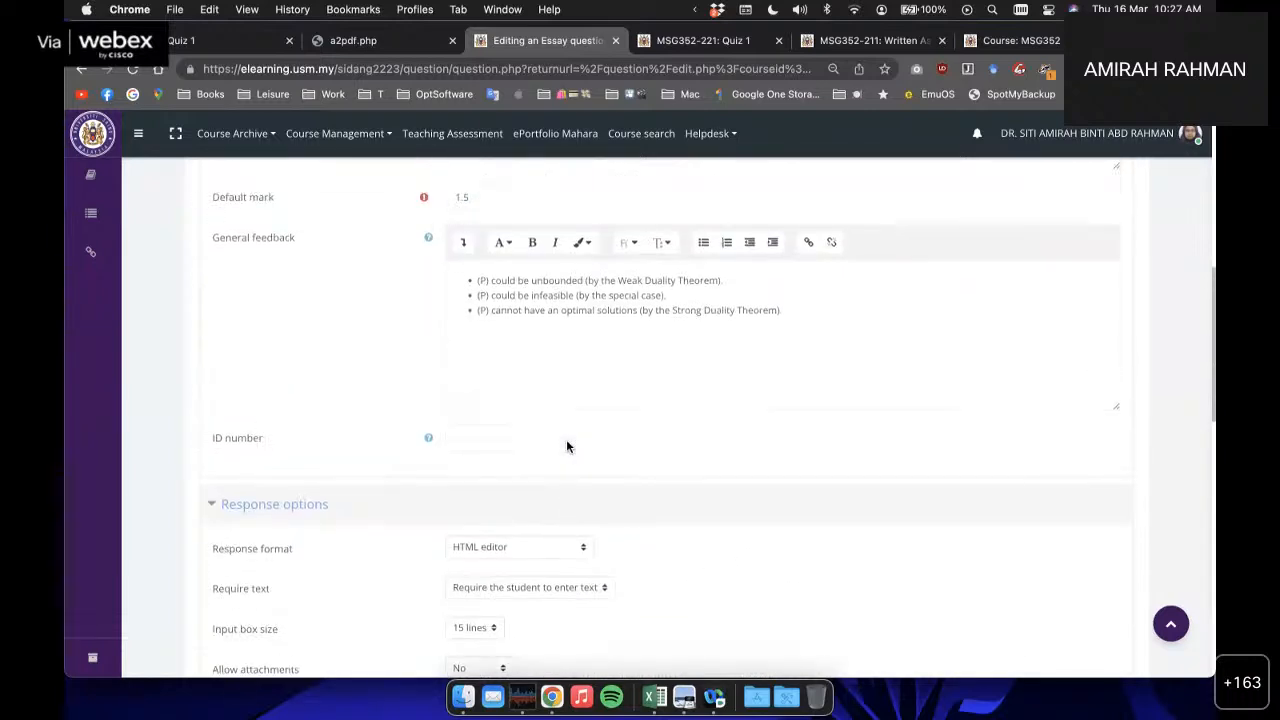
{"action": "left_click_drag", "start_coordinate": [480, 291], "coordinate": [830, 362]}
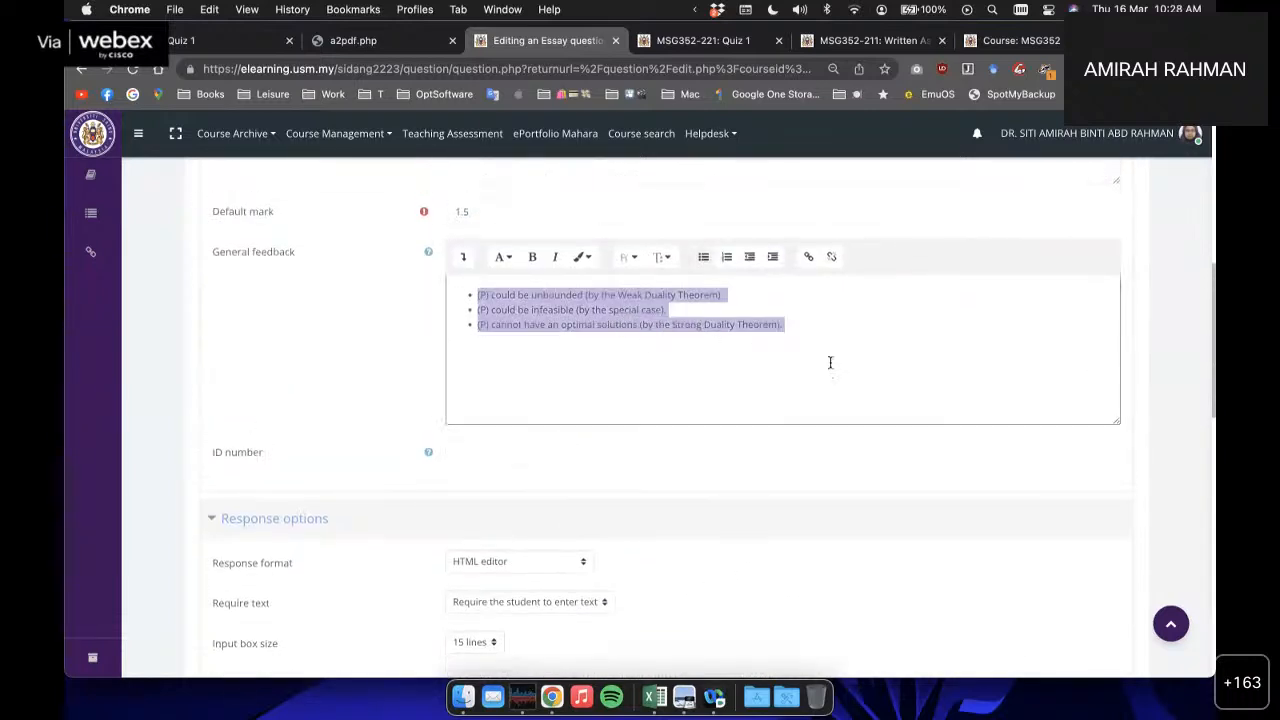
{"action": "left_click", "coordinate": [830, 362]}
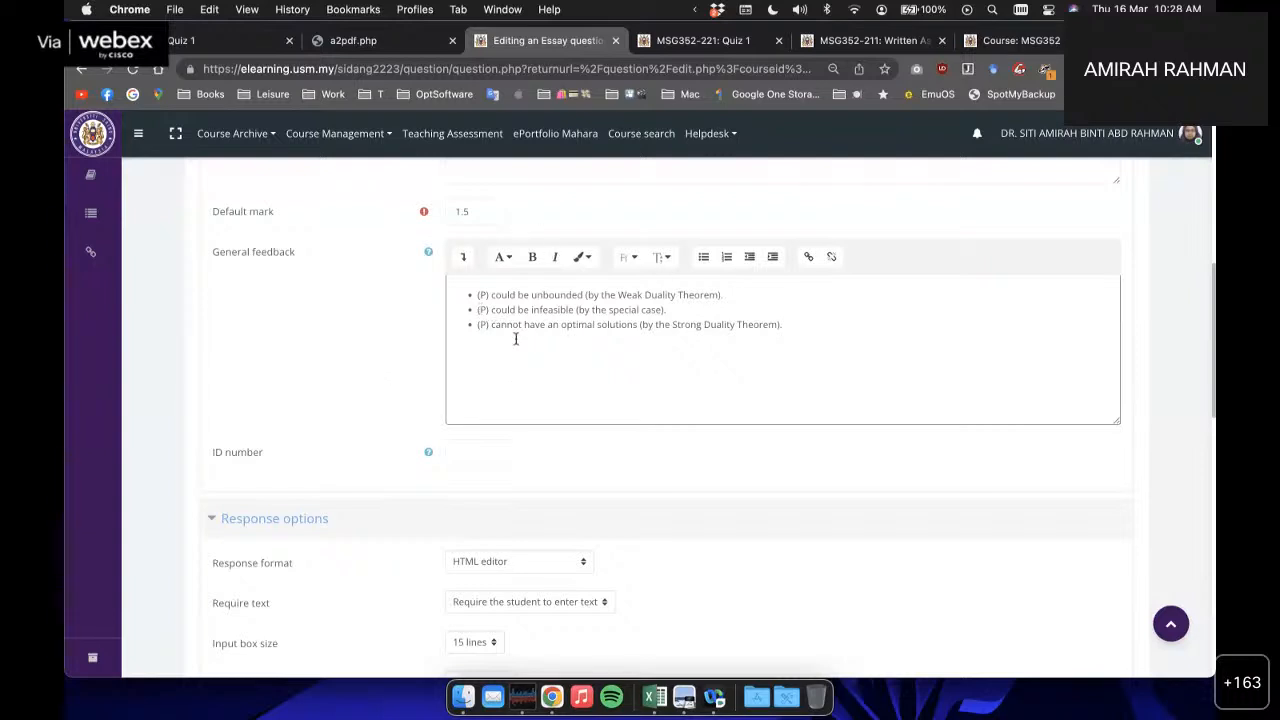
{"action": "scroll", "coordinate": [320, 290], "scroll_direction": "down", "scroll_amount": 5}
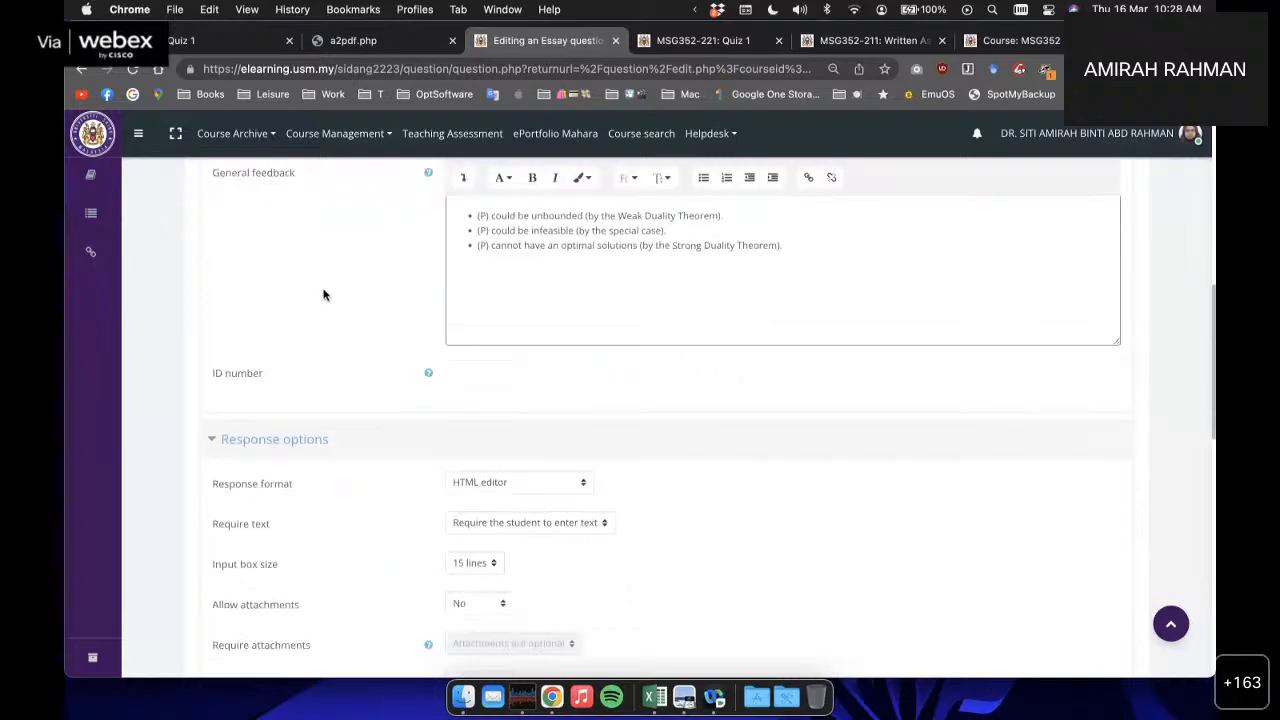
{"action": "scroll", "coordinate": [323, 292], "scroll_direction": "up", "scroll_amount": 8}
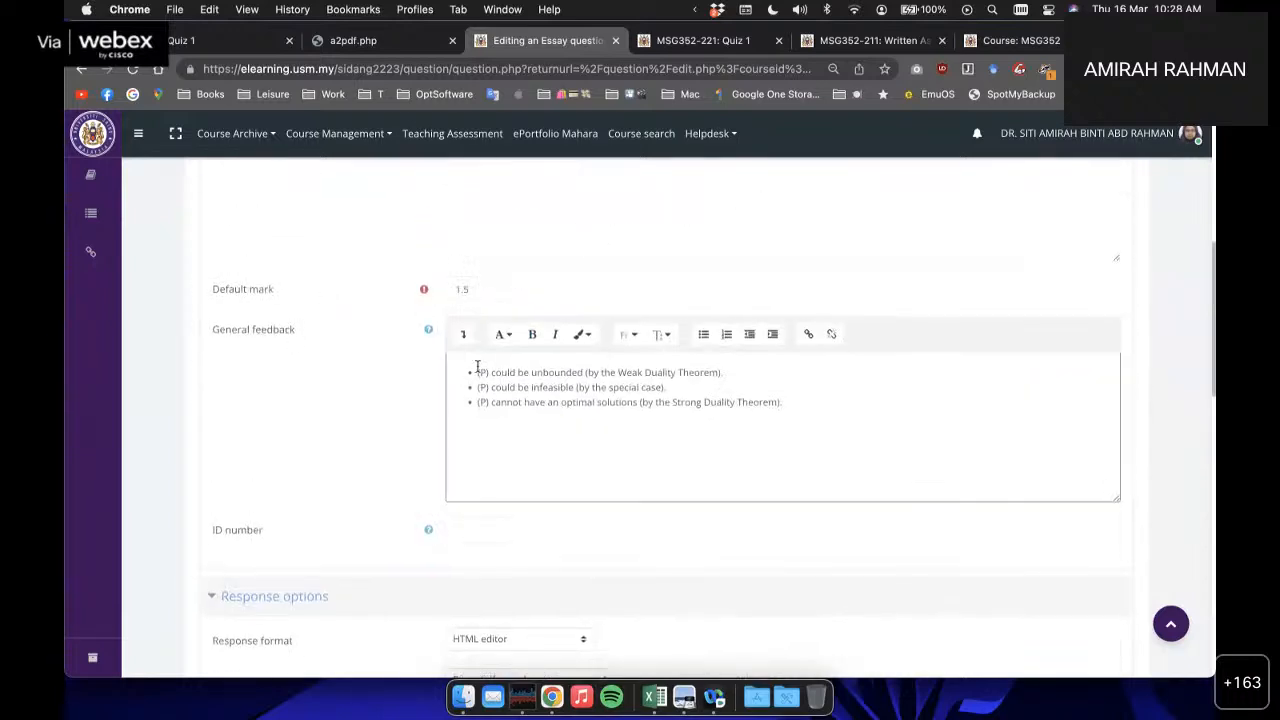
{"action": "left_click_drag", "start_coordinate": [477, 372], "coordinate": [703, 417]}
{"action": "left_click", "coordinate": [834, 434]}
Step: Highlight the graders' marking notes once more and look back over the general feedback and the response options
{"action": "scroll", "coordinate": [394, 418], "scroll_direction": "down", "scroll_amount": 15}
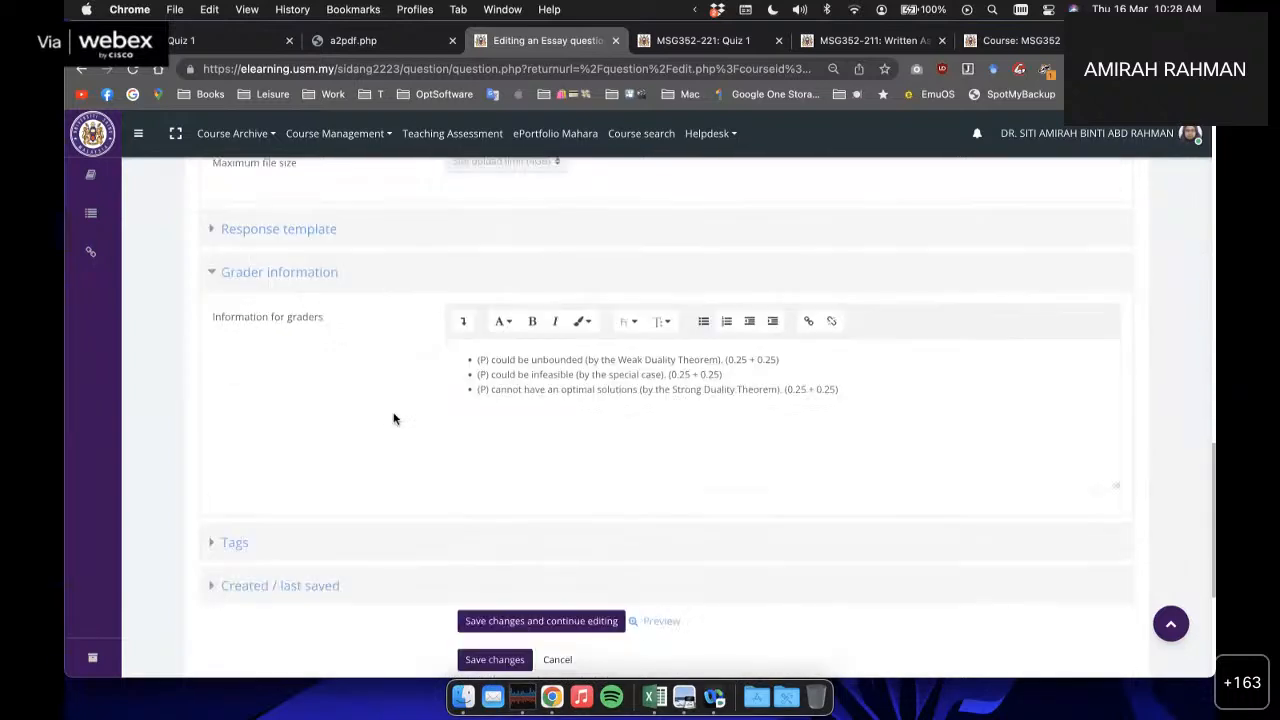
{"action": "left_click_drag", "start_coordinate": [478, 292], "coordinate": [854, 343]}
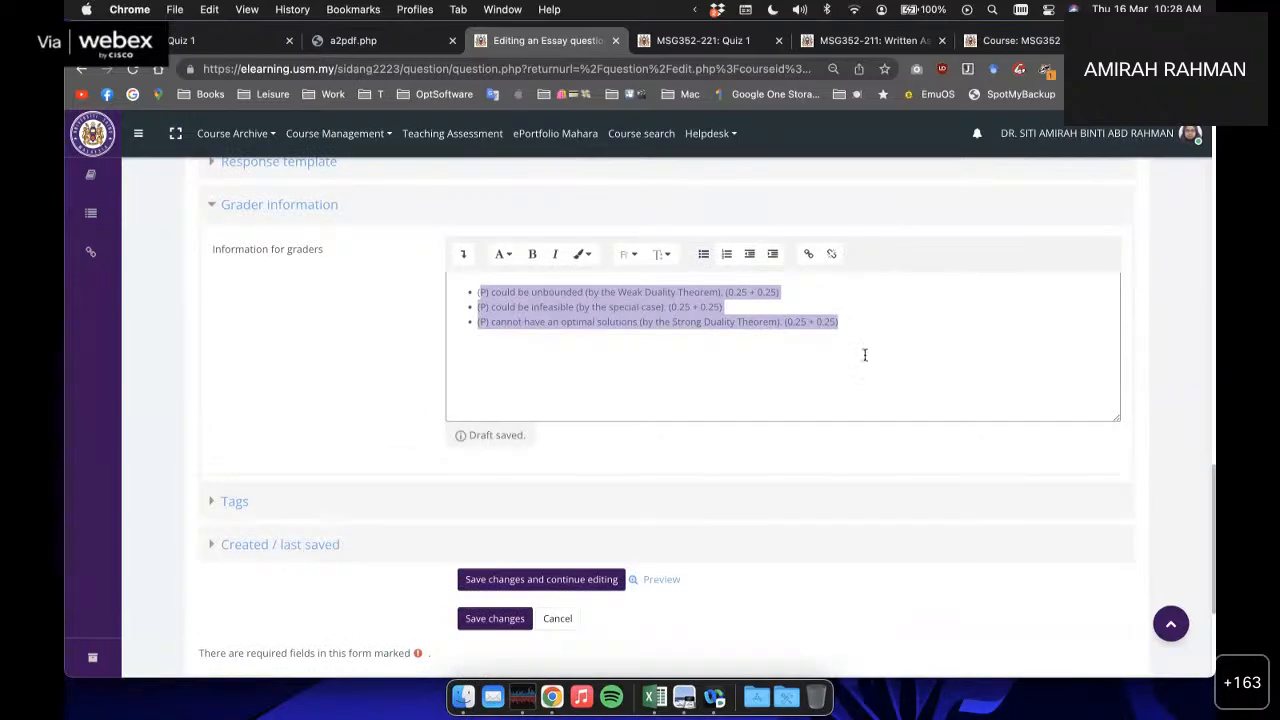
{"action": "left_click", "coordinate": [865, 355]}
{"action": "scroll", "coordinate": [674, 385], "scroll_direction": "up", "scroll_amount": 10}
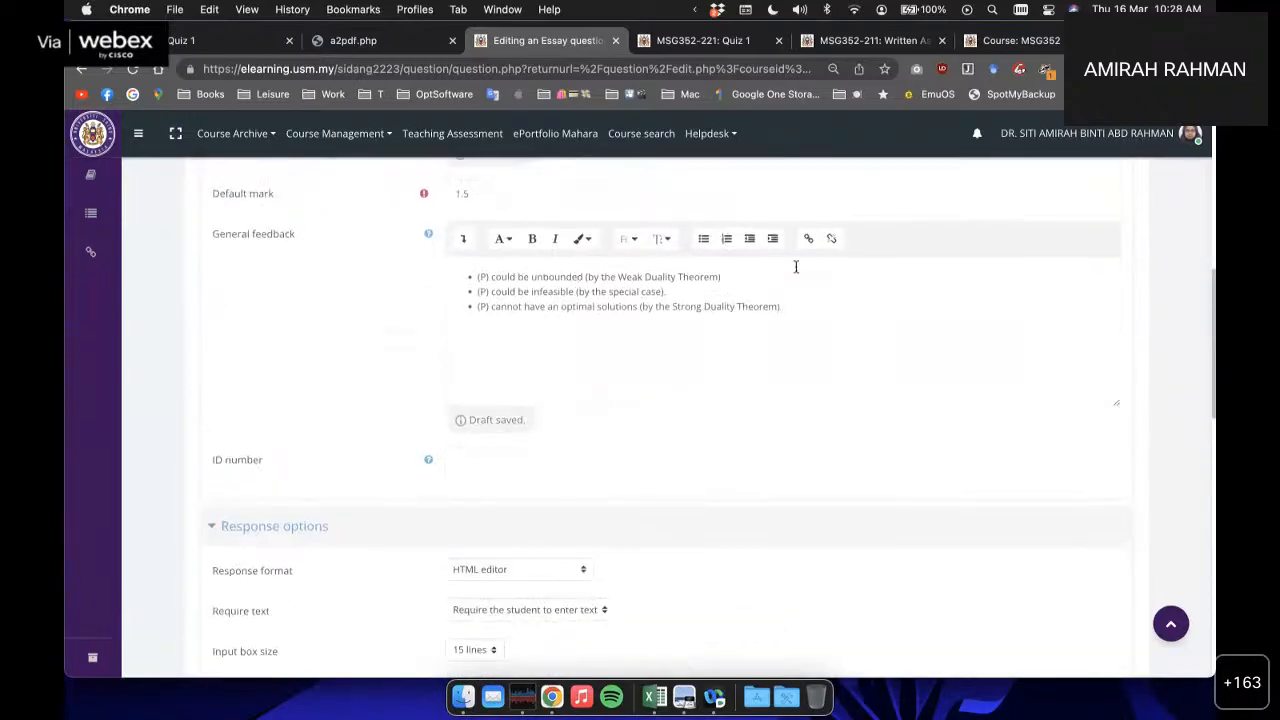
{"action": "scroll", "coordinate": [720, 215], "scroll_direction": "down", "scroll_amount": 1}
{"action": "scroll", "coordinate": [592, 441], "scroll_direction": "down", "scroll_amount": 3}
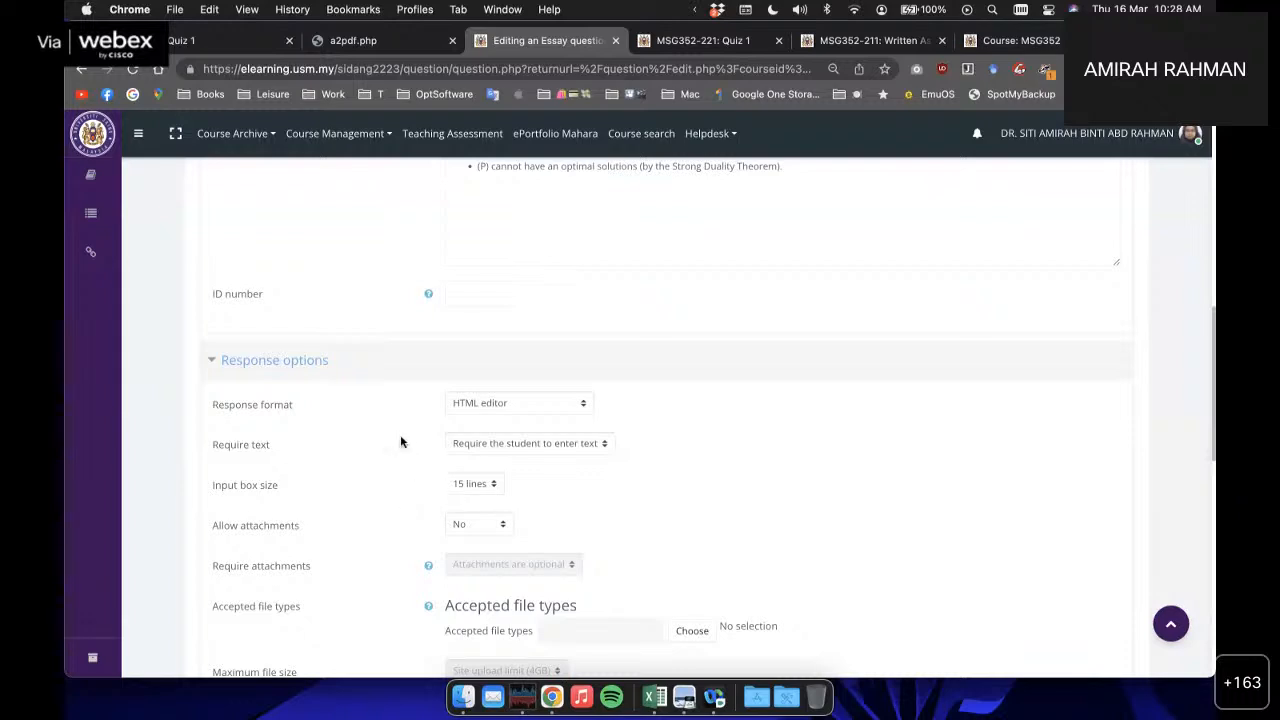
Step: Switch to the Quiz 1 export report and return from it to the MSG352 course page
{"action": "left_click", "coordinate": [233, 45]}
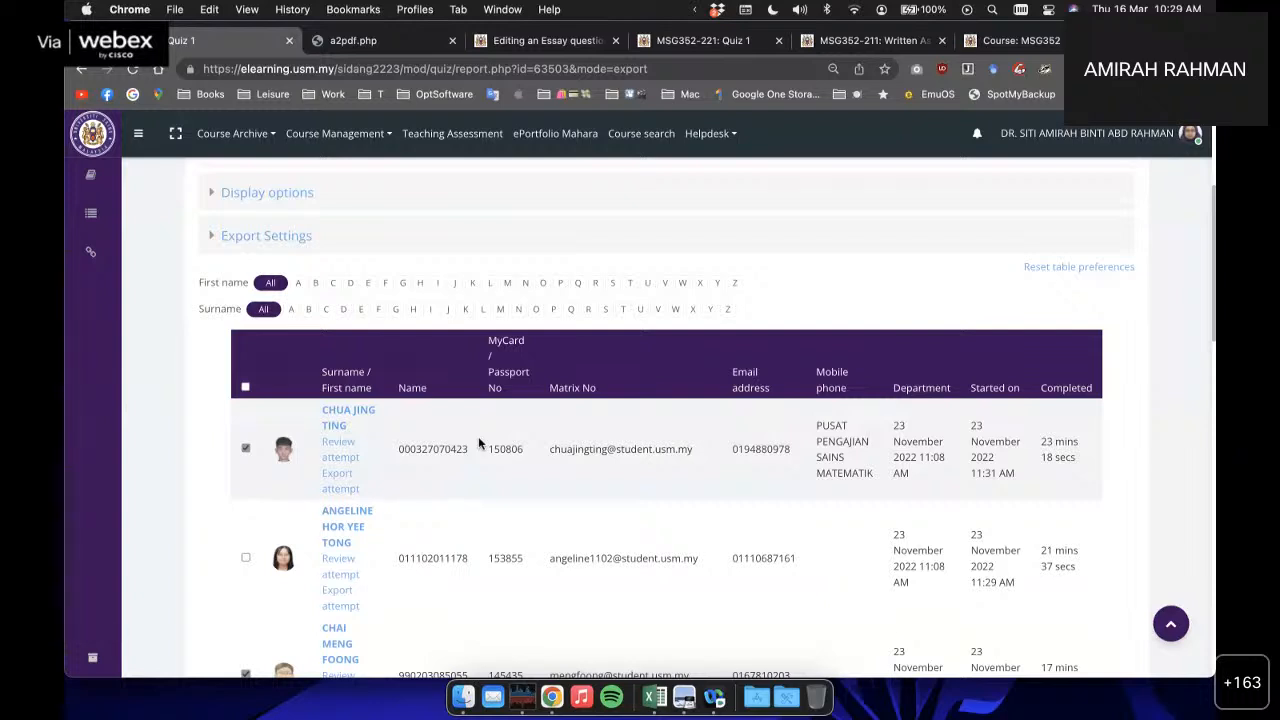
{"action": "scroll", "coordinate": [455, 486], "scroll_direction": "up", "scroll_amount": 1}
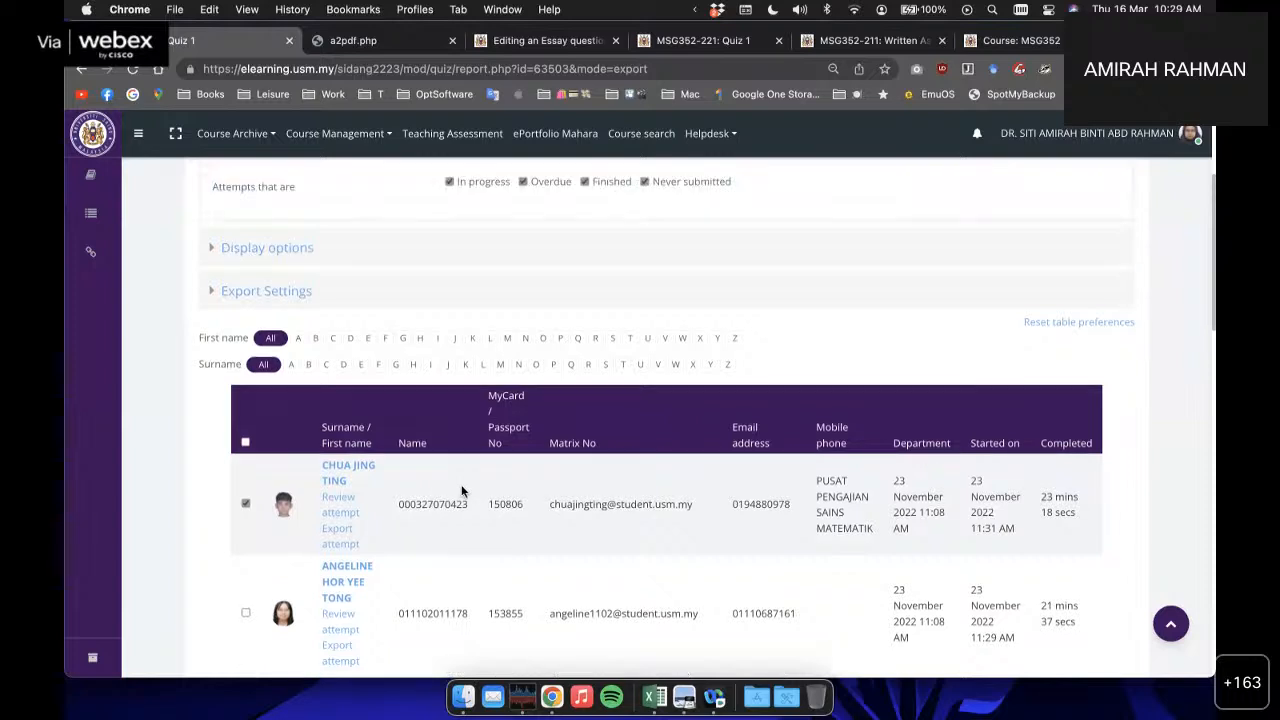
{"action": "scroll", "coordinate": [460, 490], "scroll_direction": "up", "scroll_amount": 4}
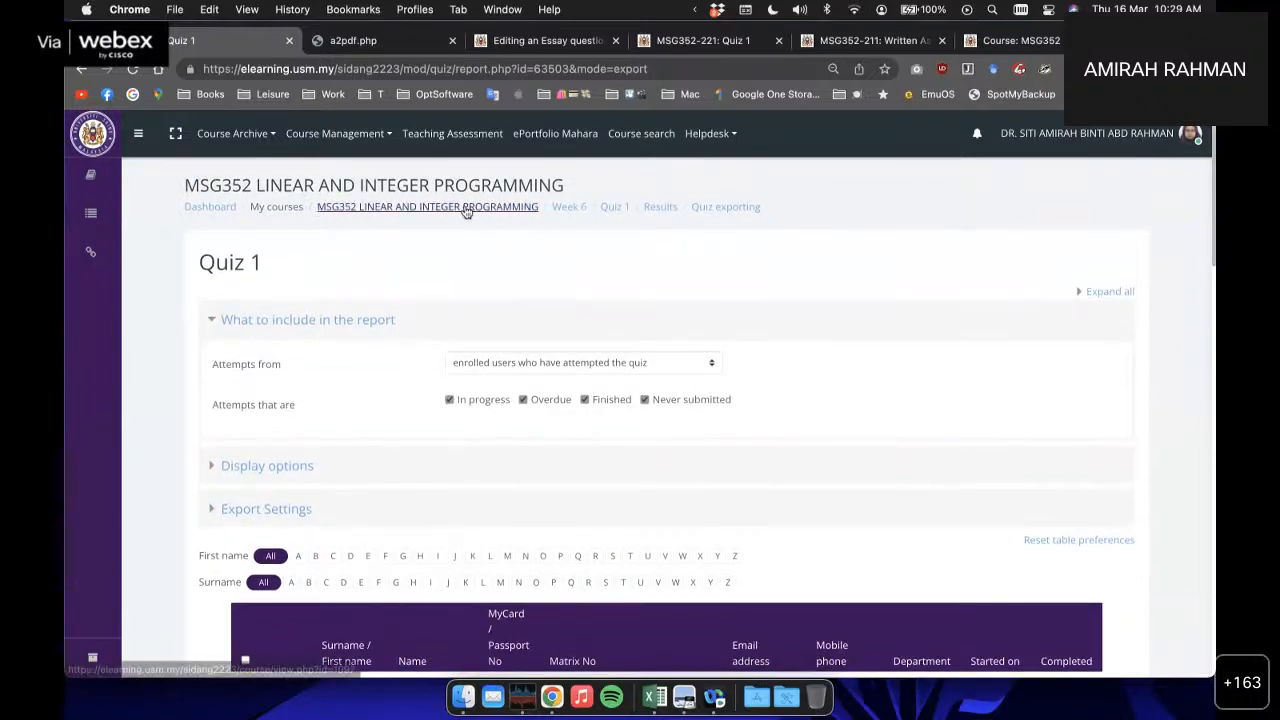
{"action": "left_click", "coordinate": [465, 211]}
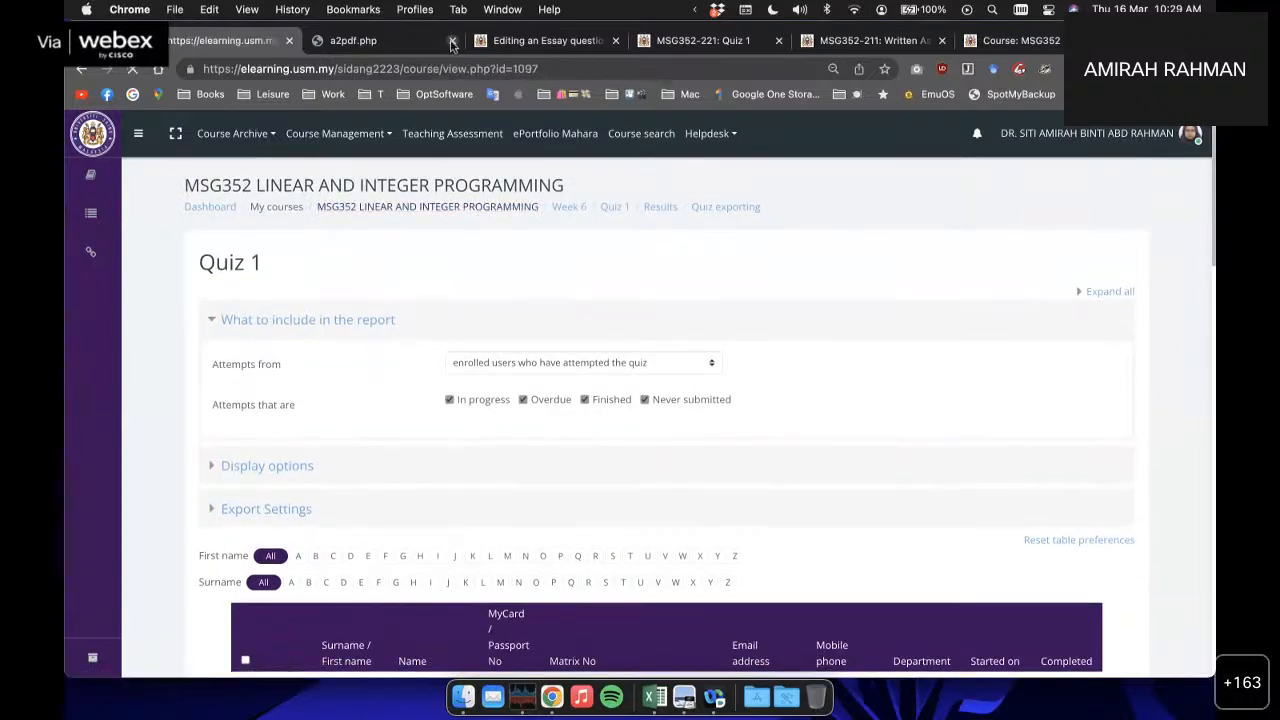
Step: Close the a2pdf.php, essay question editing and separate Quiz 1 pages, leaving the archived Written Assignment grading page open
{"action": "left_click", "coordinate": [452, 41]}
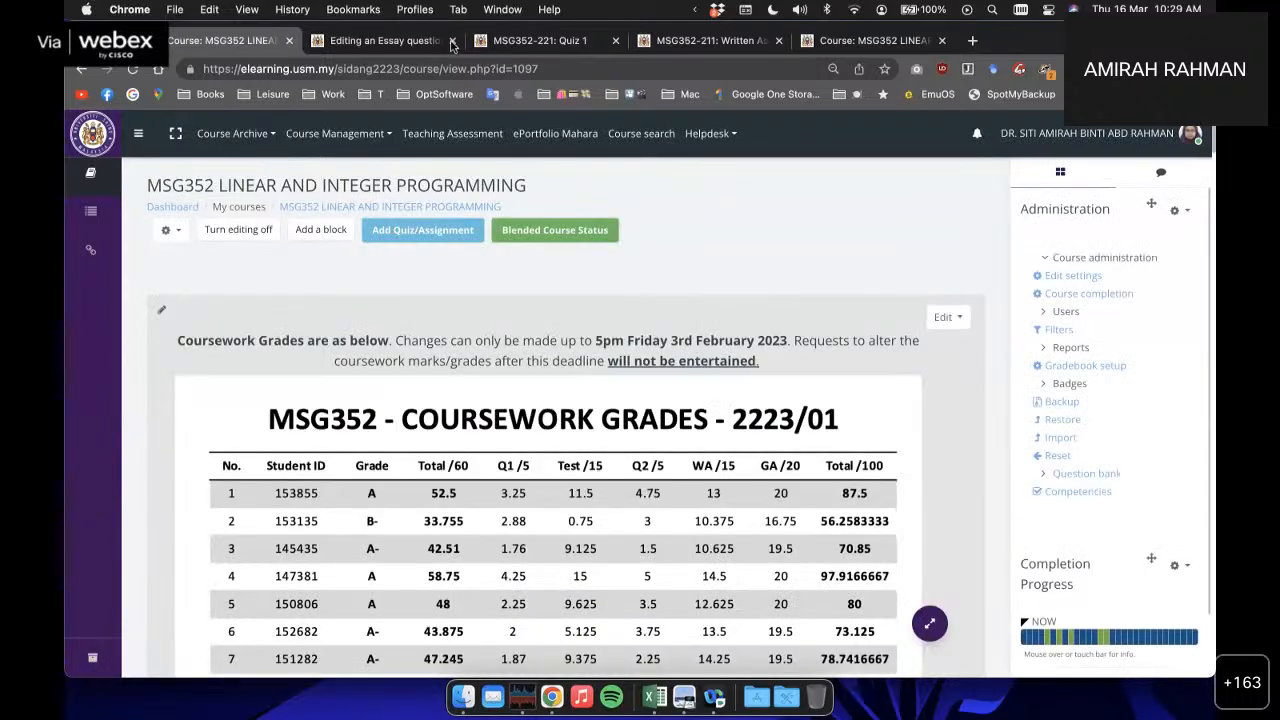
{"action": "left_click", "coordinate": [453, 42]}
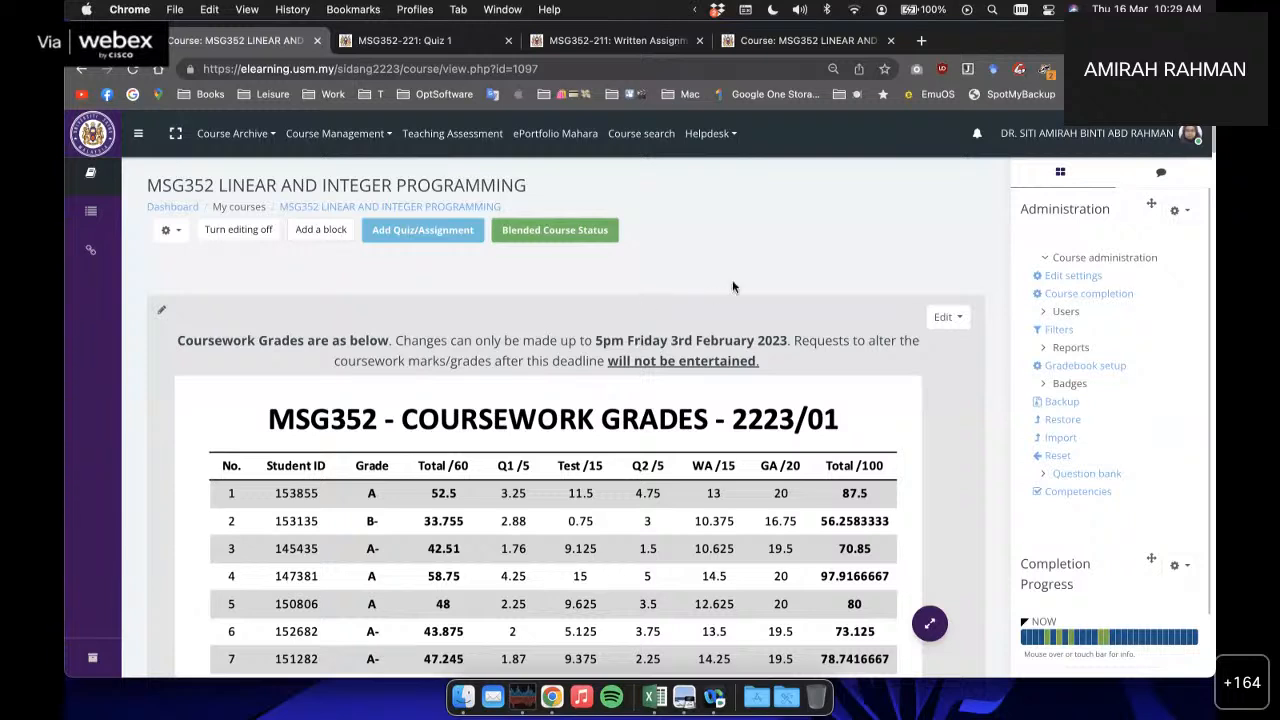
{"action": "left_click", "coordinate": [432, 45]}
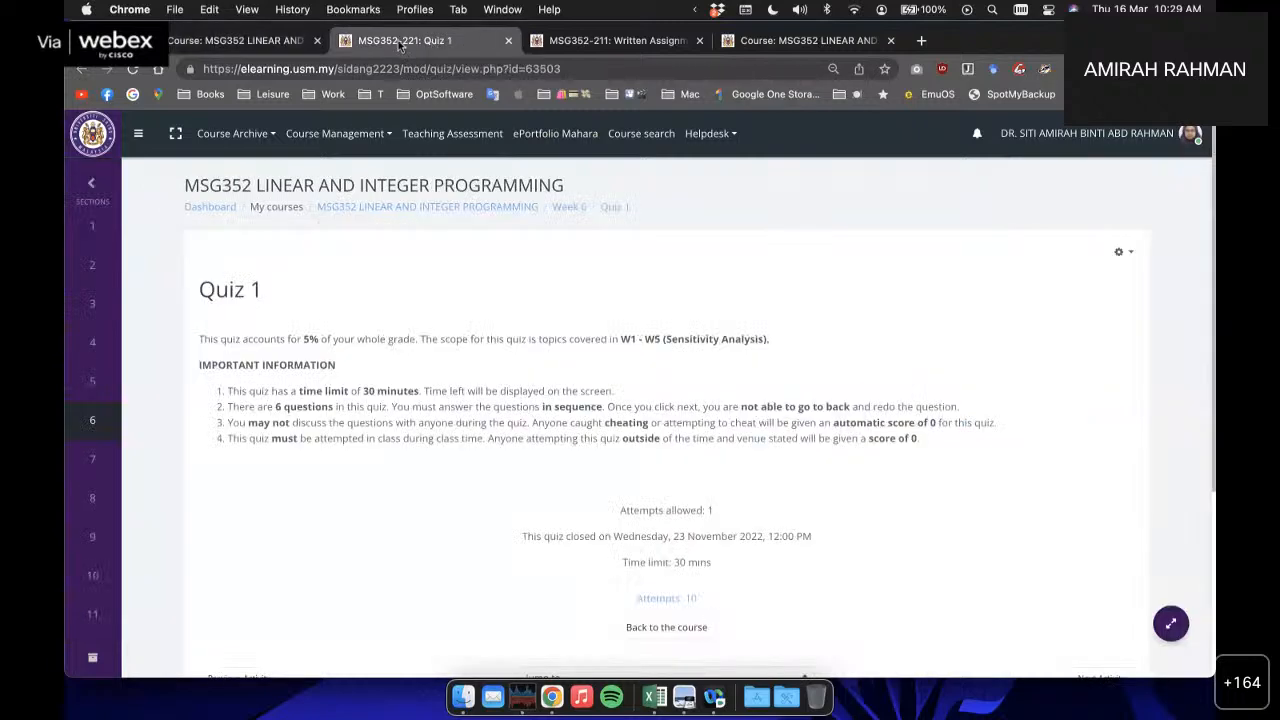
{"action": "key", "text": "super+w"}
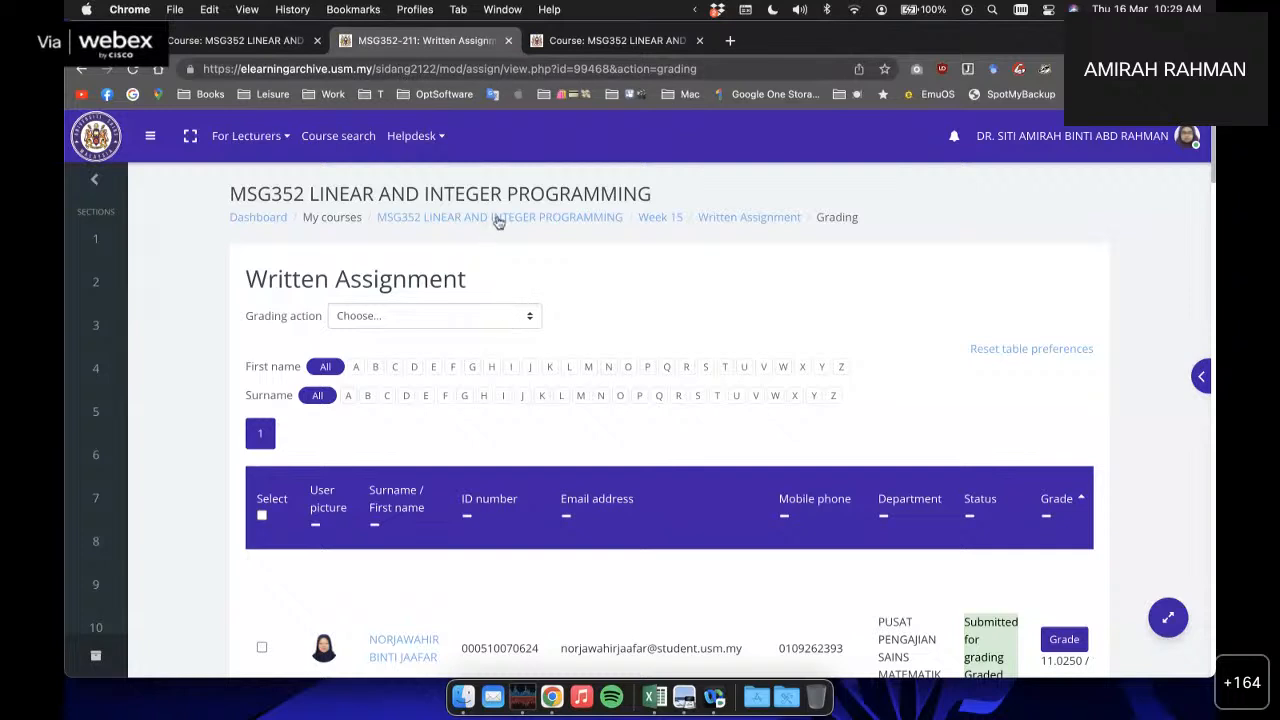
Step: Open the archived Written Assignment's main page and highlight its description text
{"action": "left_click", "coordinate": [703, 220]}
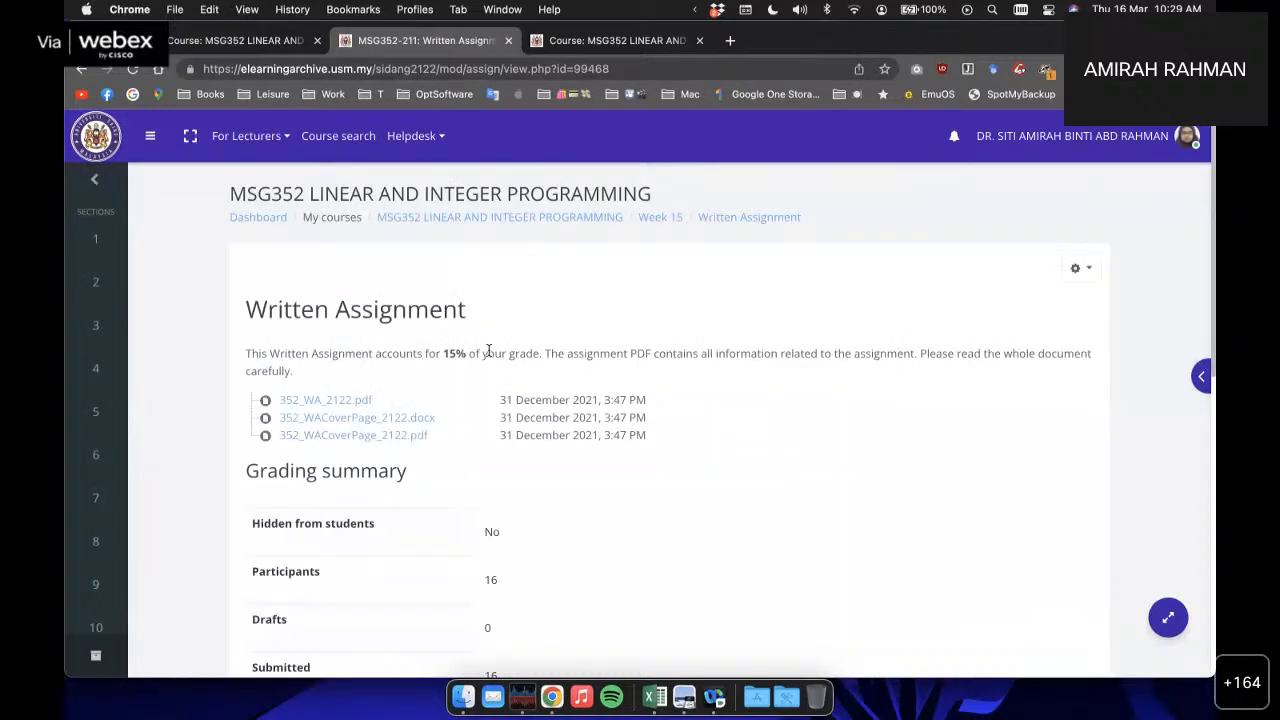
{"action": "scroll", "coordinate": [489, 350], "scroll_direction": "down", "scroll_amount": 1}
{"action": "scroll", "coordinate": [489, 350], "scroll_direction": "up", "scroll_amount": 1}
{"action": "left_click_drag", "start_coordinate": [259, 354], "coordinate": [297, 369]}
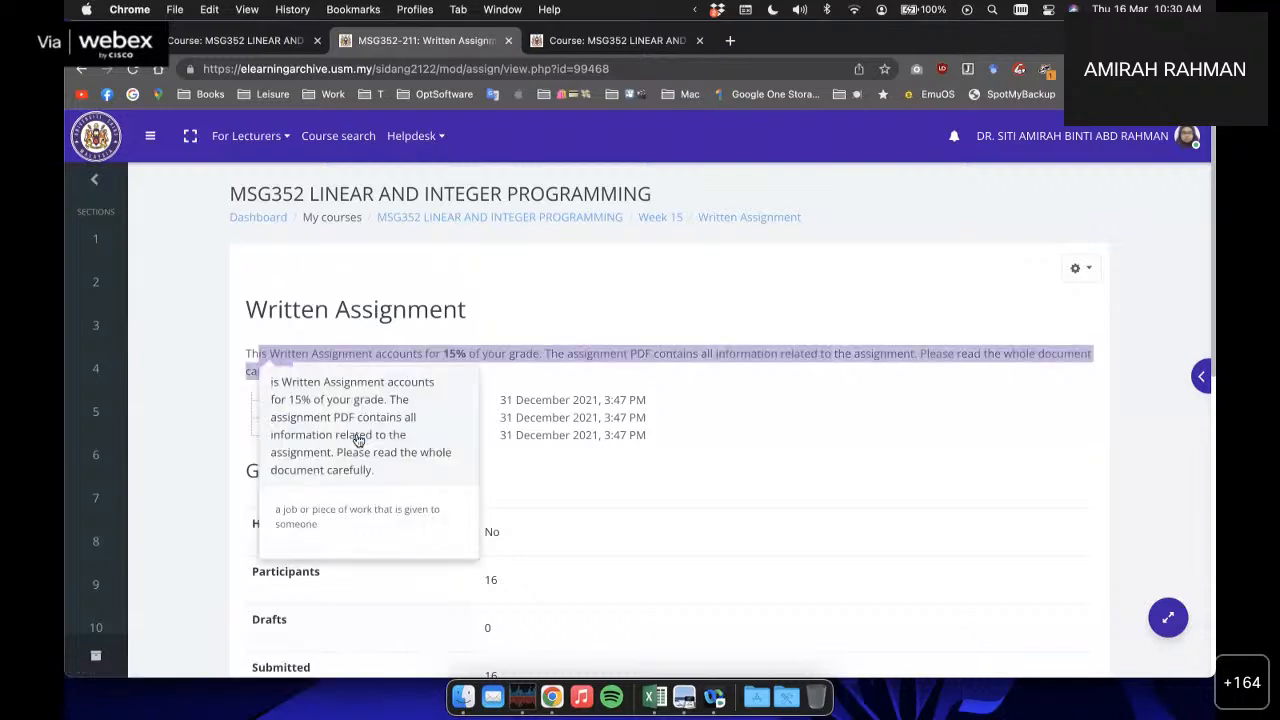
{"action": "left_click", "coordinate": [519, 384]}
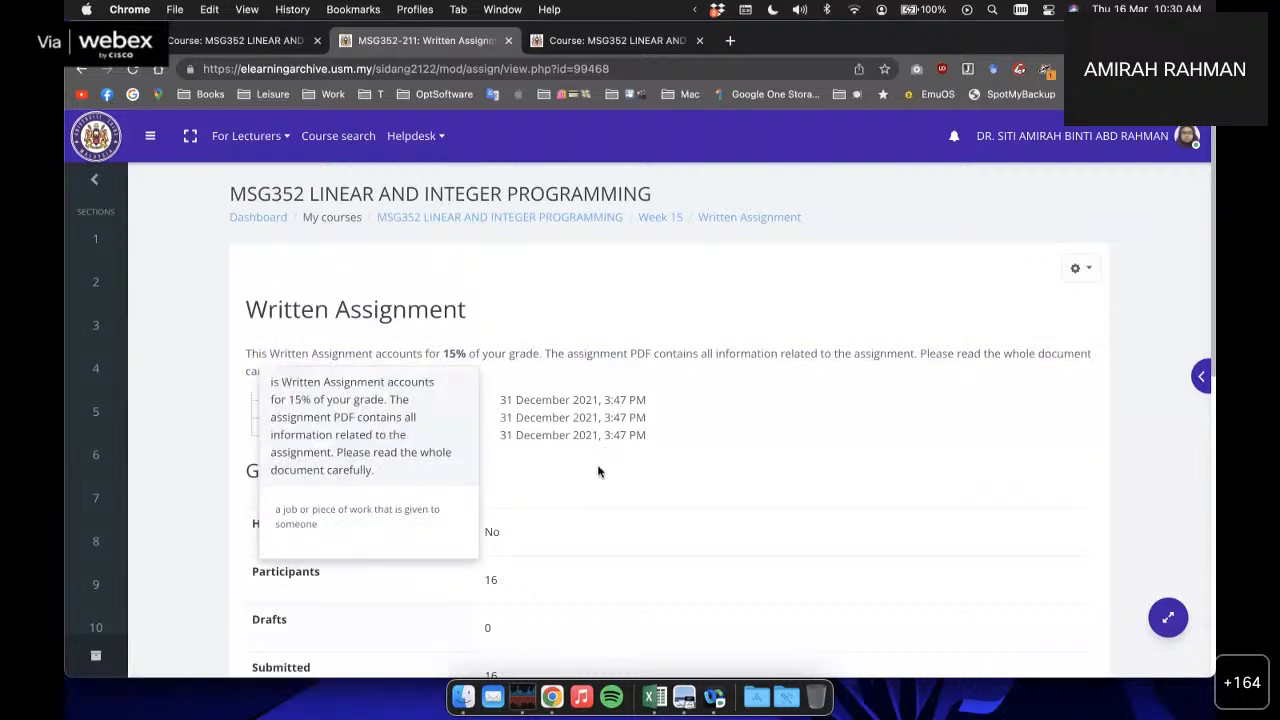
Step: Review the Written Assignment's grading summary and open the list of all submissions
{"action": "scroll", "coordinate": [598, 471], "scroll_direction": "down", "scroll_amount": 4}
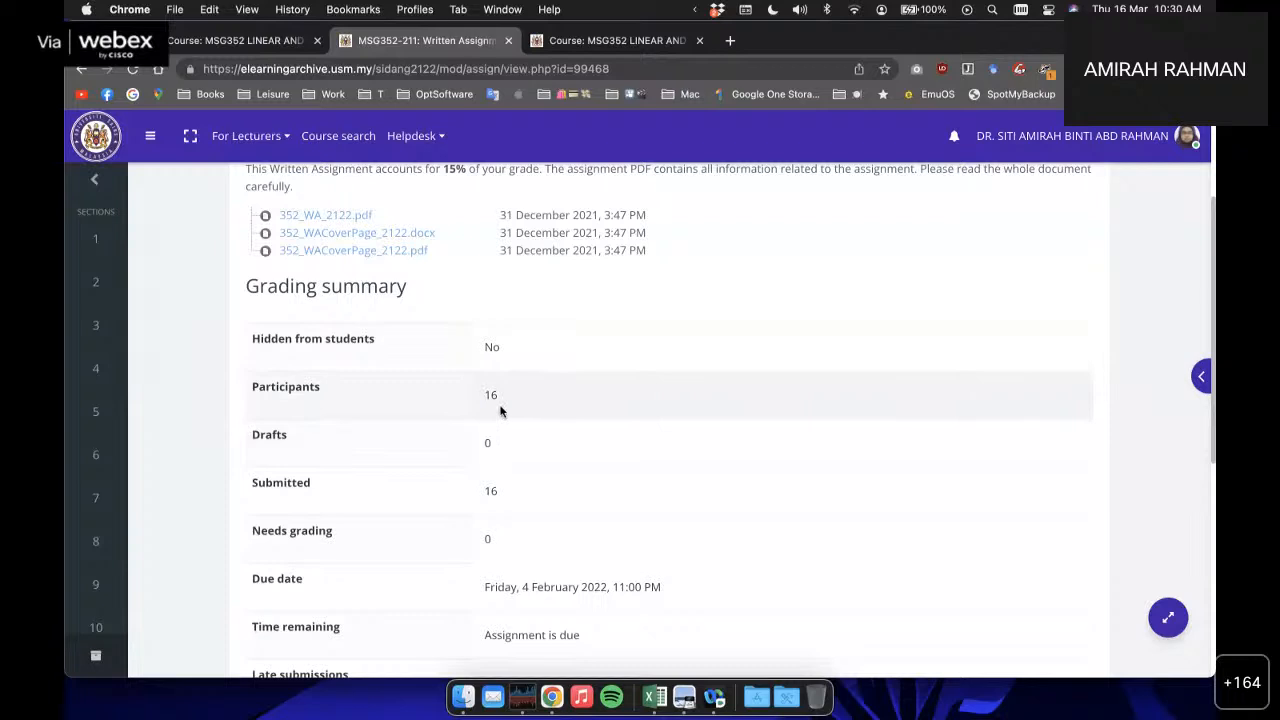
{"action": "scroll", "coordinate": [523, 406], "scroll_direction": "up", "scroll_amount": 1}
{"action": "scroll", "coordinate": [523, 406], "scroll_direction": "down", "scroll_amount": 2}
{"action": "scroll", "coordinate": [523, 406], "scroll_direction": "down", "scroll_amount": 2}
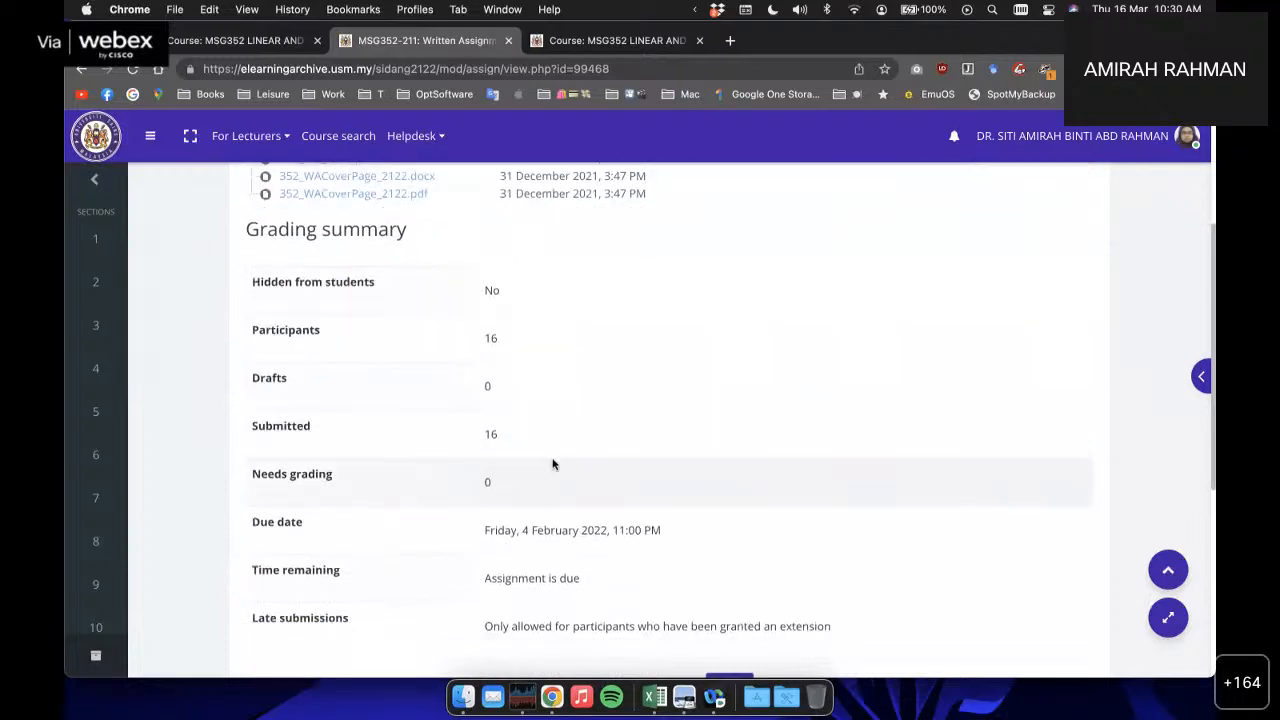
{"action": "scroll", "coordinate": [667, 462], "scroll_direction": "down", "scroll_amount": 2}
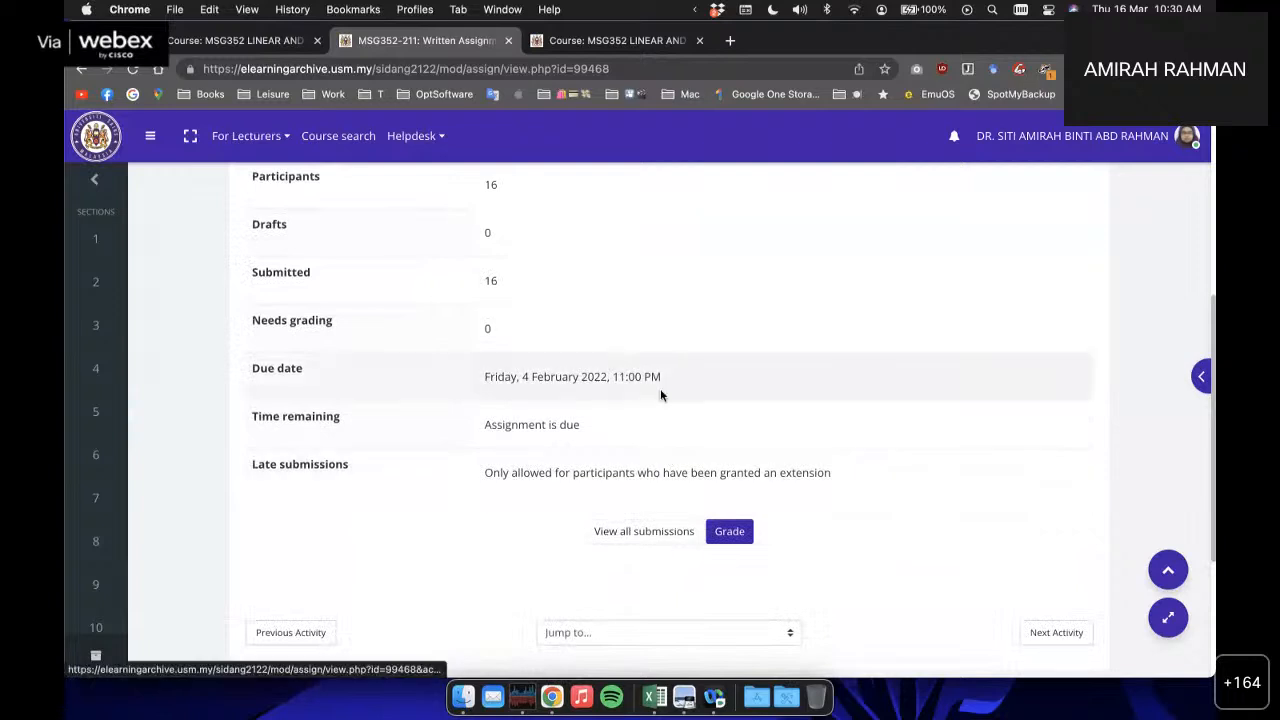
{"action": "scroll", "coordinate": [660, 394], "scroll_direction": "down", "scroll_amount": 3}
{"action": "left_click", "coordinate": [649, 415]}
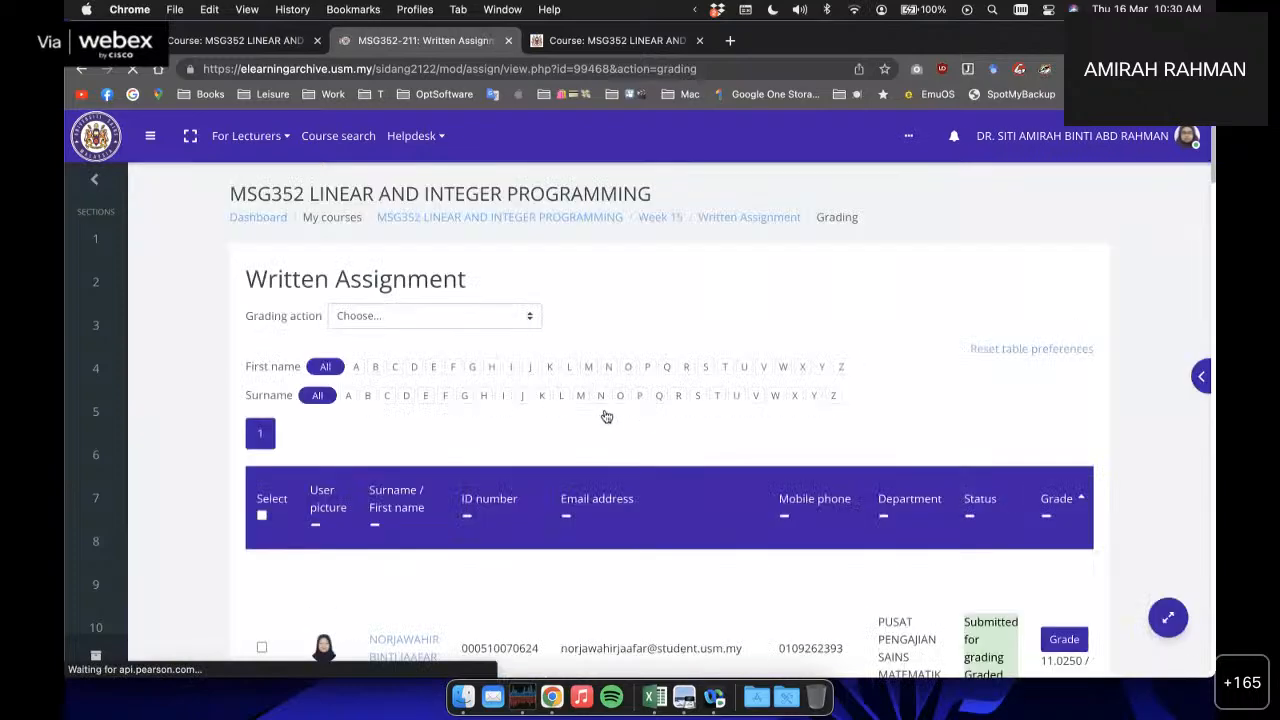
Step: Look through the Written Assignment submissions table, including the status, grade and last modified columns and the grading action options
{"action": "scroll", "coordinate": [538, 393], "scroll_direction": "down", "scroll_amount": 6}
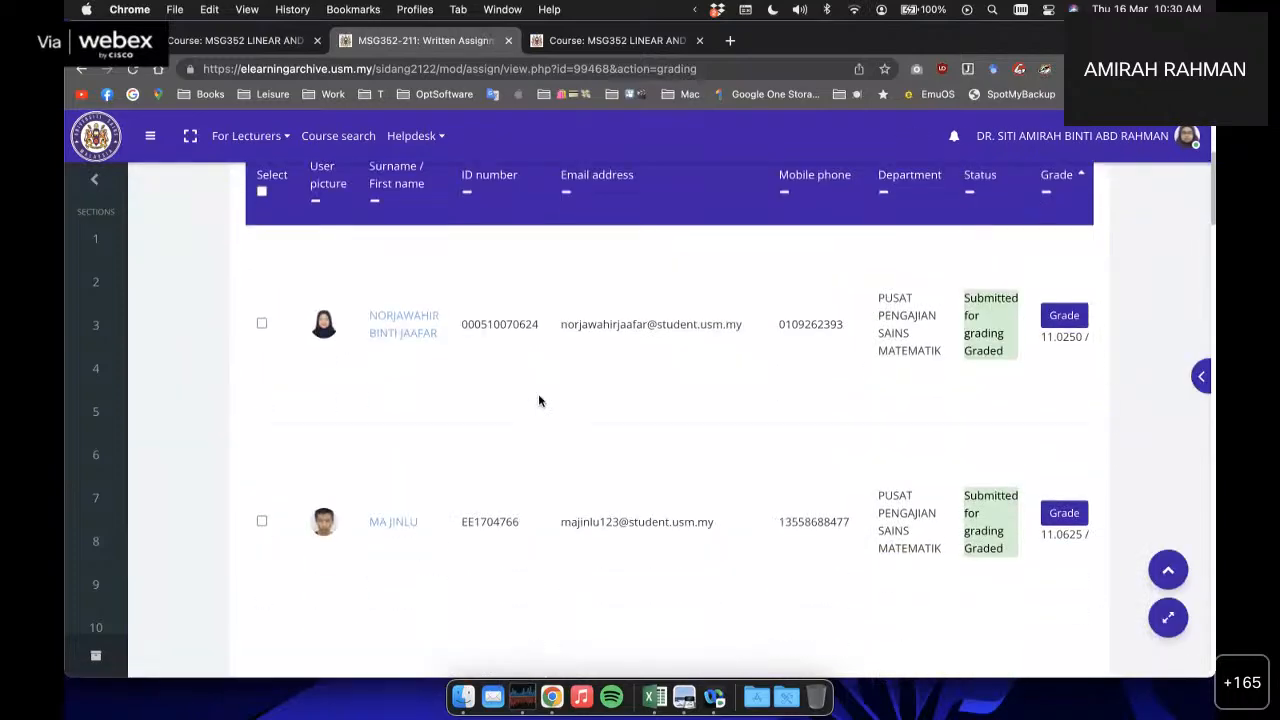
{"action": "scroll", "coordinate": [550, 355], "scroll_direction": "down", "scroll_amount": 5}
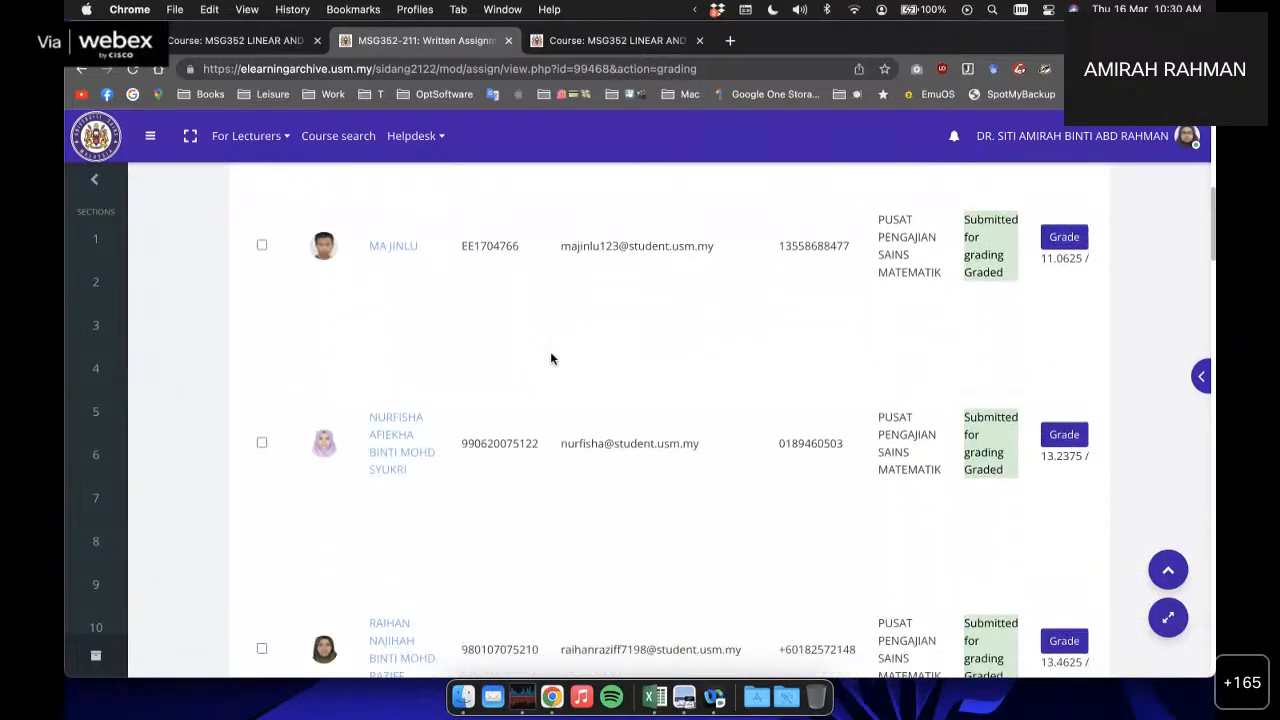
{"action": "scroll", "coordinate": [550, 357], "scroll_direction": "up", "scroll_amount": 7}
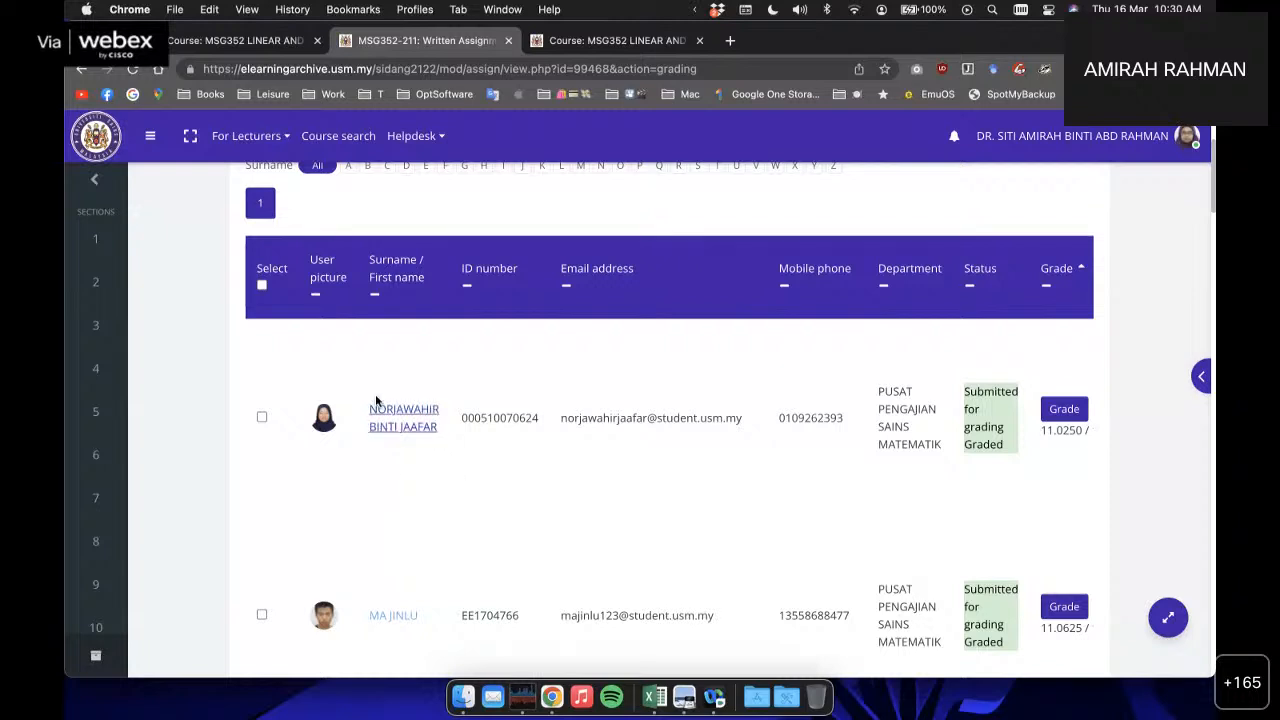
{"action": "scroll", "coordinate": [472, 420], "scroll_direction": "right", "scroll_amount": 5}
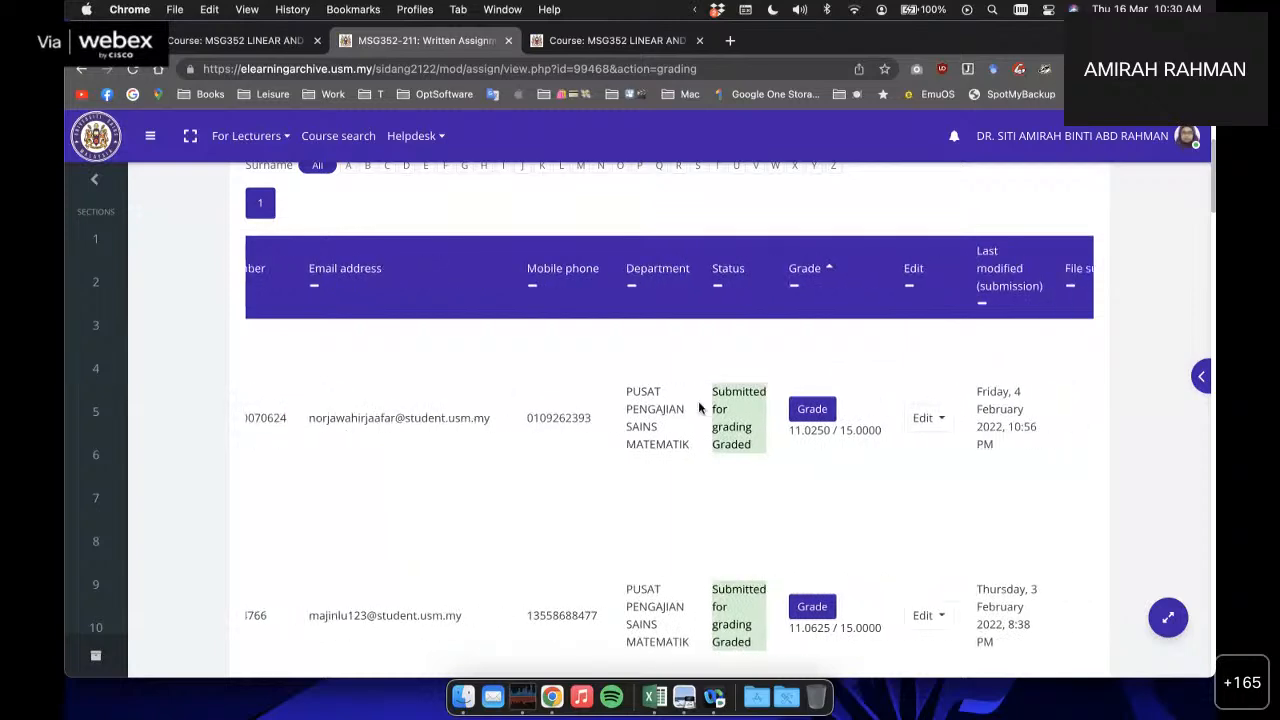
{"action": "scroll", "coordinate": [495, 405], "scroll_direction": "left", "scroll_amount": 5}
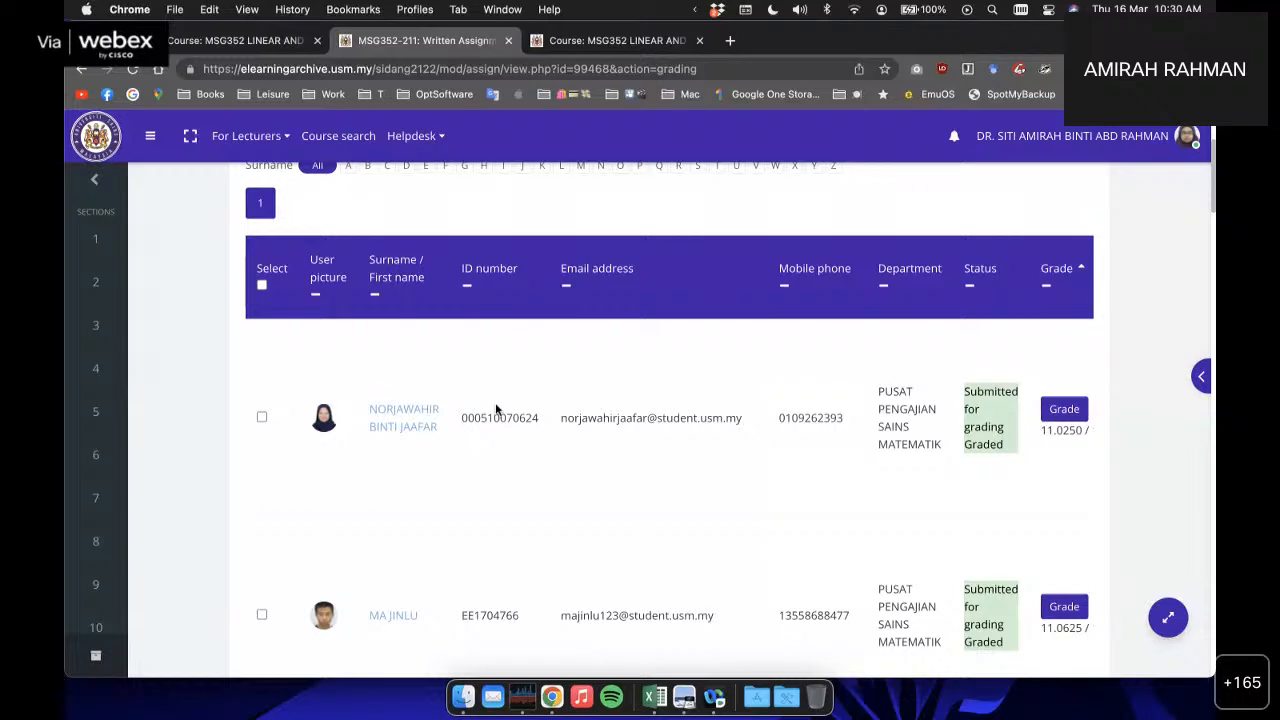
{"action": "scroll", "coordinate": [674, 470], "scroll_direction": "up", "scroll_amount": 5}
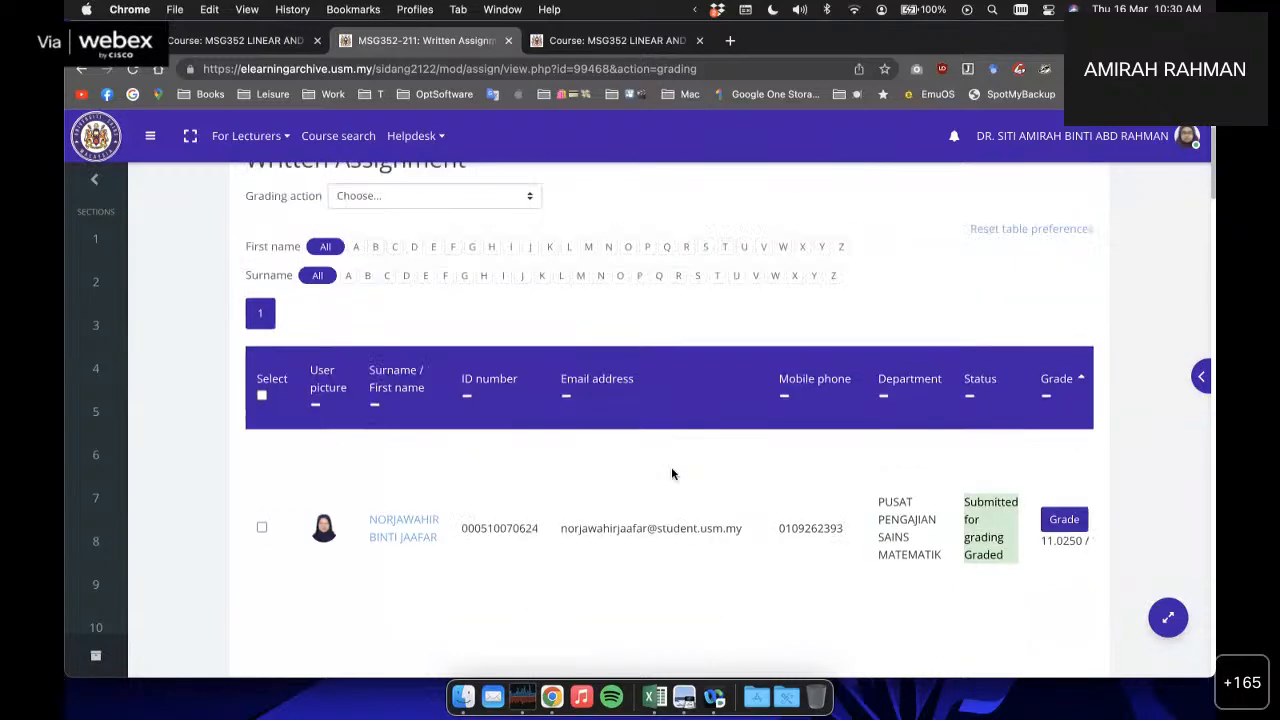
Step: Return to the Written Assignment's main page and open its settings for editing
{"action": "scroll", "coordinate": [875, 376], "scroll_direction": "left", "scroll_amount": 5}
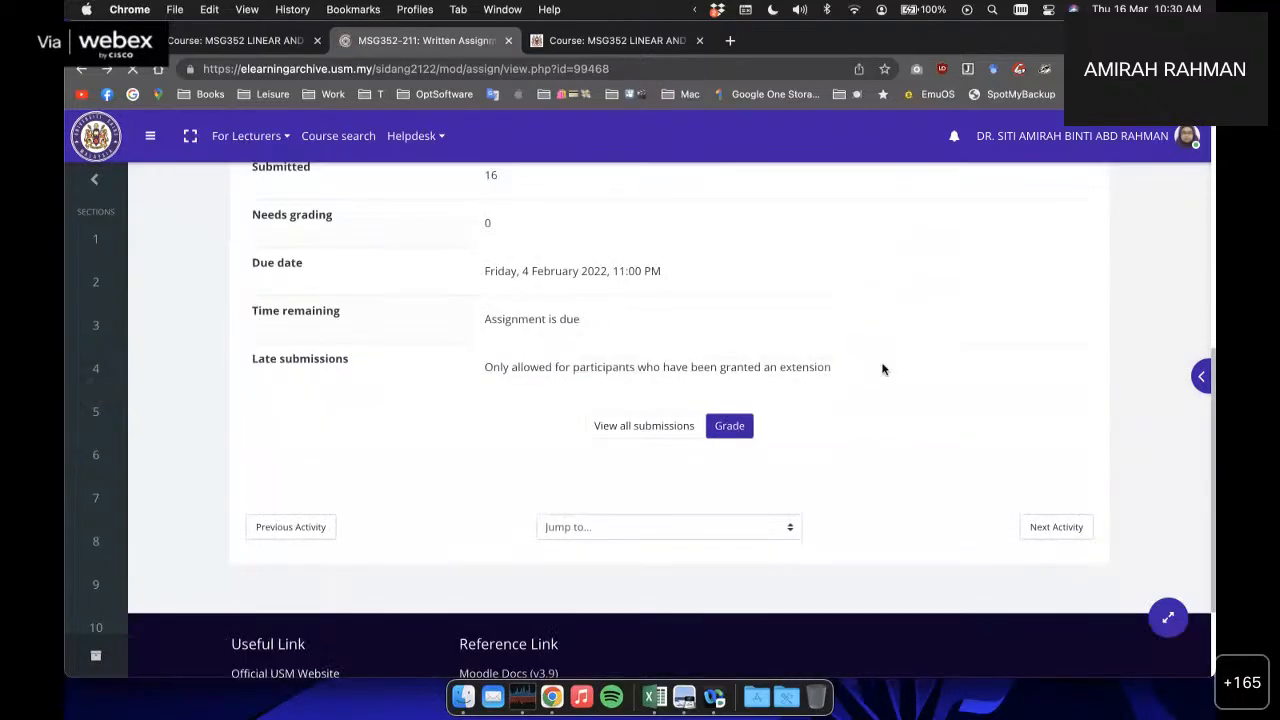
{"action": "scroll", "coordinate": [883, 369], "scroll_direction": "up", "scroll_amount": 8}
{"action": "left_click", "coordinate": [1078, 270]}
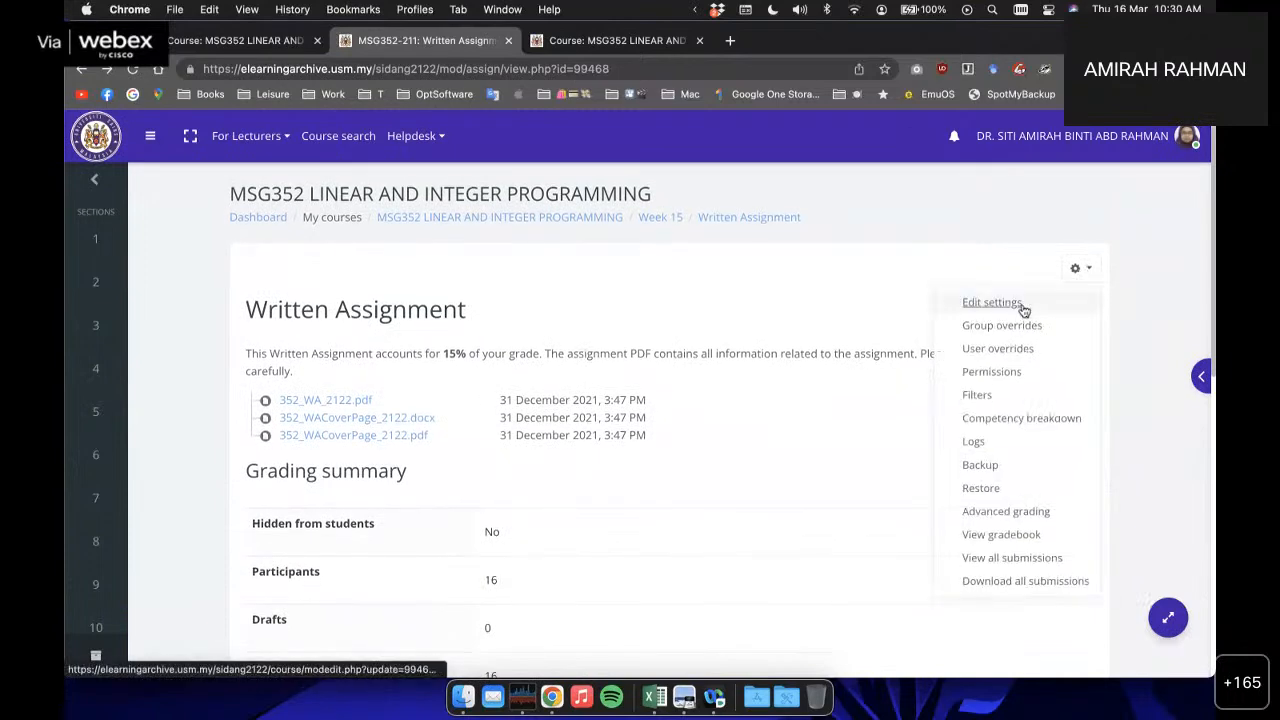
{"action": "left_click", "coordinate": [1021, 305]}
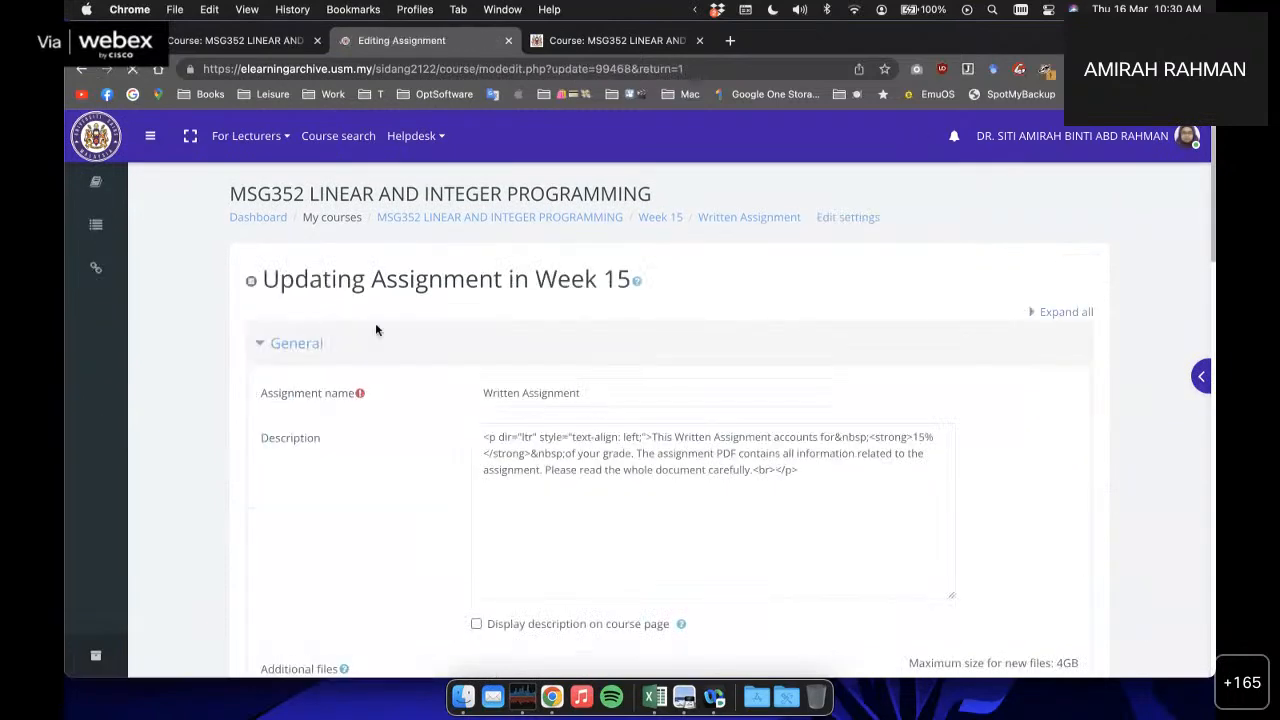
Step: Expand the assignment's Feedback types settings and examine the enabled feedback options and inline comment setting
{"action": "scroll", "coordinate": [446, 371], "scroll_direction": "down", "scroll_amount": 1}
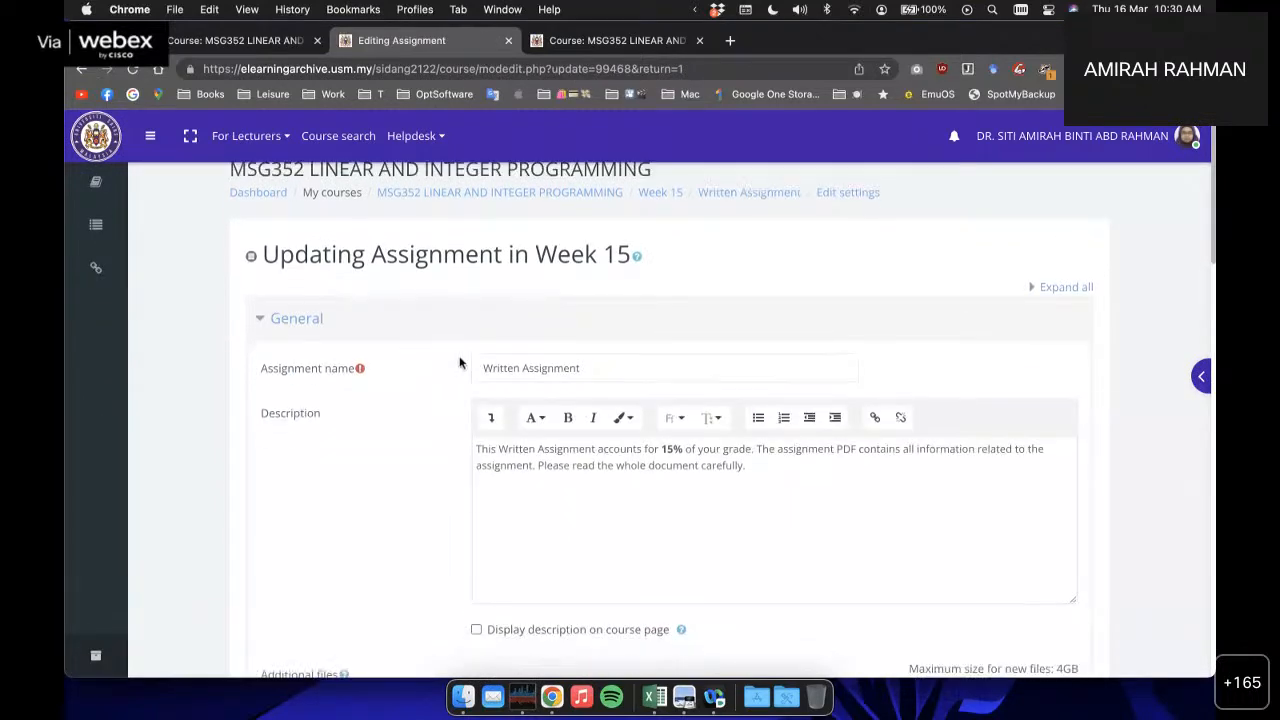
{"action": "scroll", "coordinate": [407, 450], "scroll_direction": "down", "scroll_amount": 10}
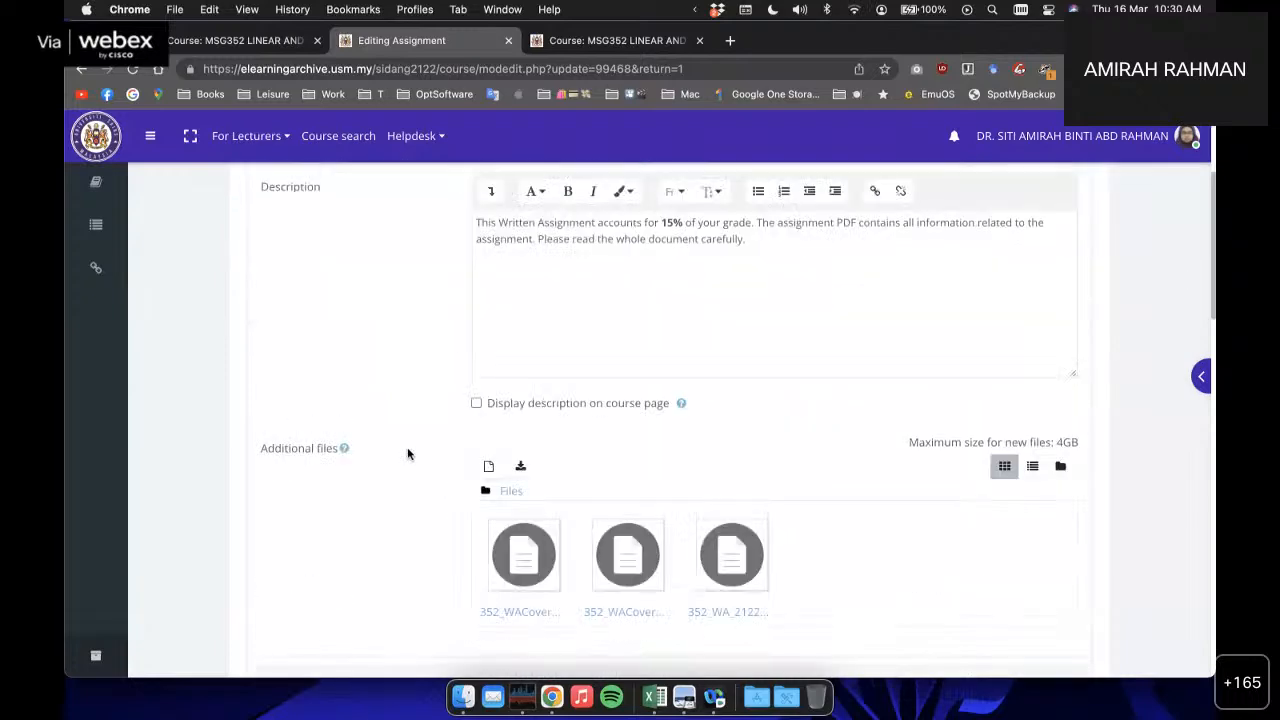
{"action": "scroll", "coordinate": [407, 450], "scroll_direction": "down", "scroll_amount": 13}
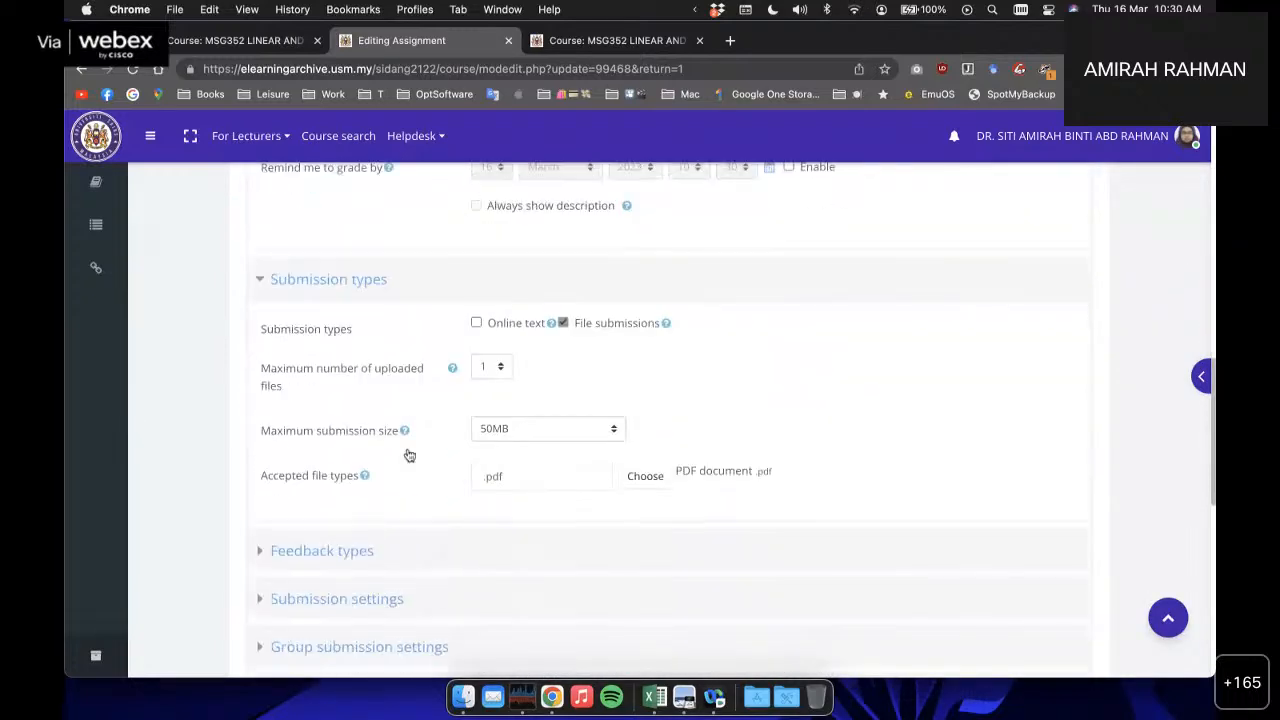
{"action": "left_click", "coordinate": [349, 322]}
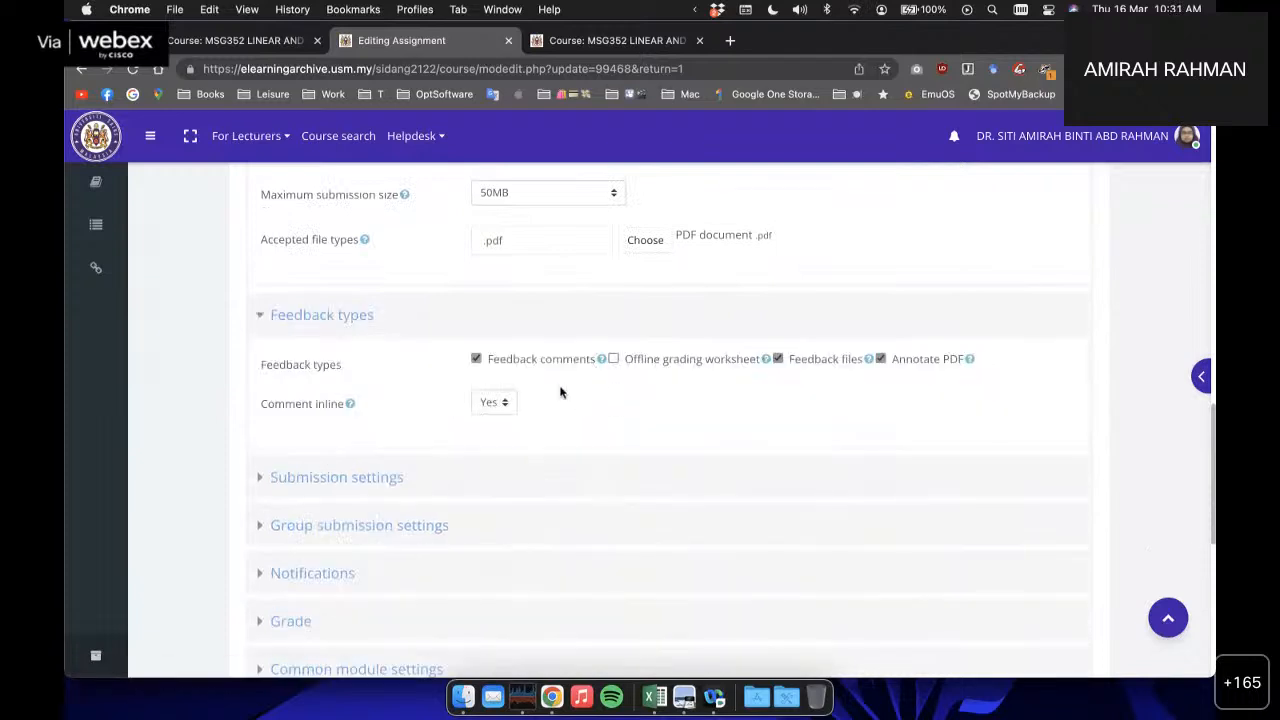
{"action": "scroll", "coordinate": [560, 392], "scroll_direction": "up", "scroll_amount": 1}
{"action": "scroll", "coordinate": [560, 392], "scroll_direction": "down", "scroll_amount": 2}
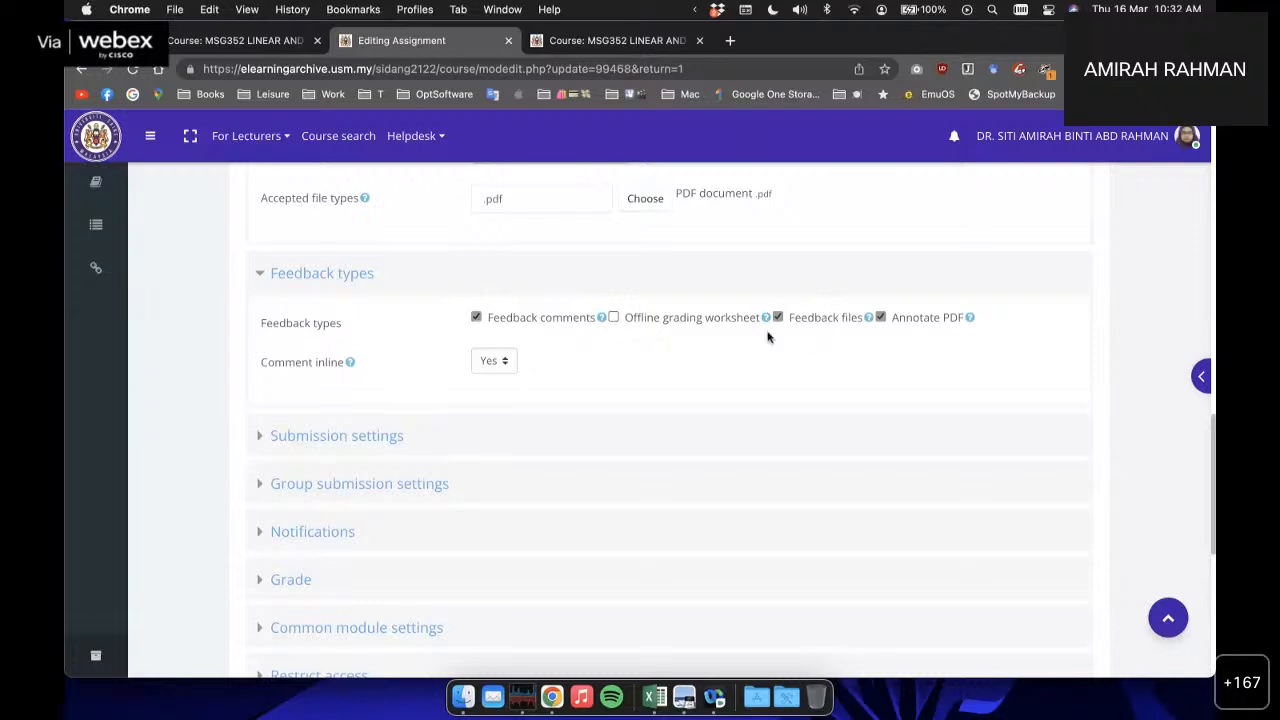
Step: Switch to Finder, open the 352_WA_Marked_2122 folder on the Desktop and widen its column to show full file names
{"action": "left_click", "coordinate": [463, 683]}
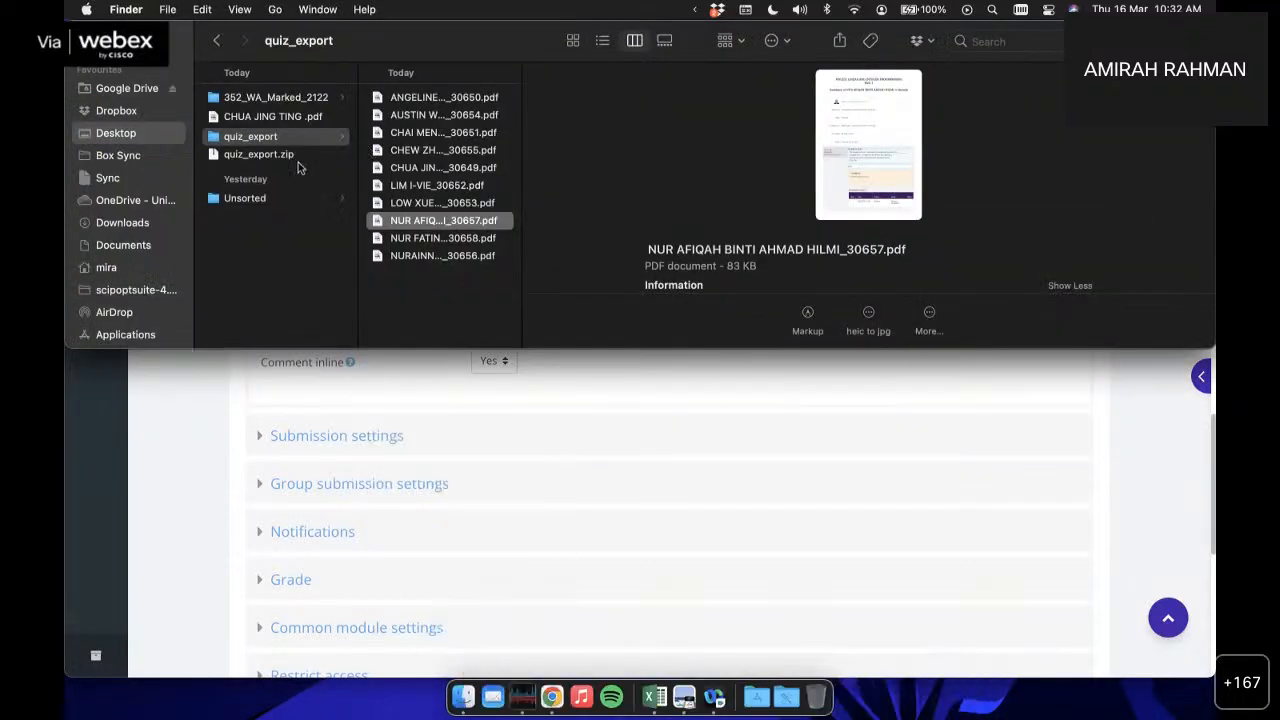
{"action": "left_click", "coordinate": [297, 200]}
{"action": "left_click", "coordinate": [293, 252]}
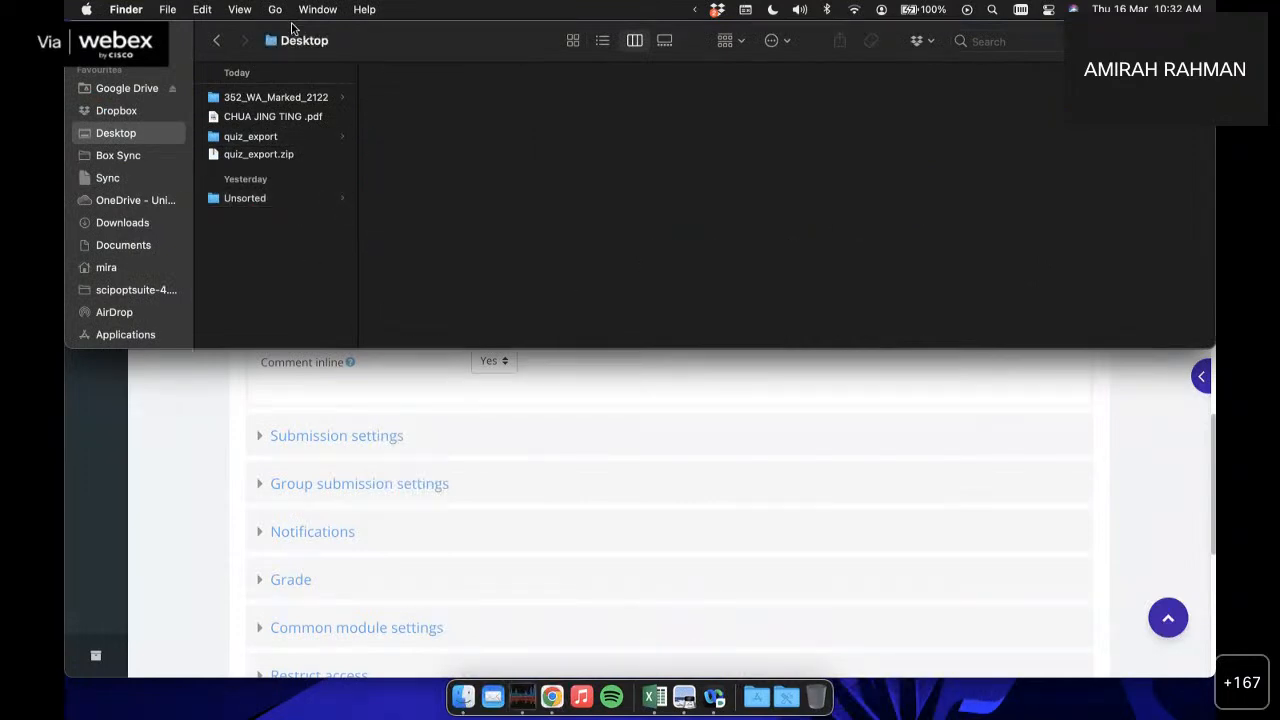
{"action": "left_click", "coordinate": [273, 103]}
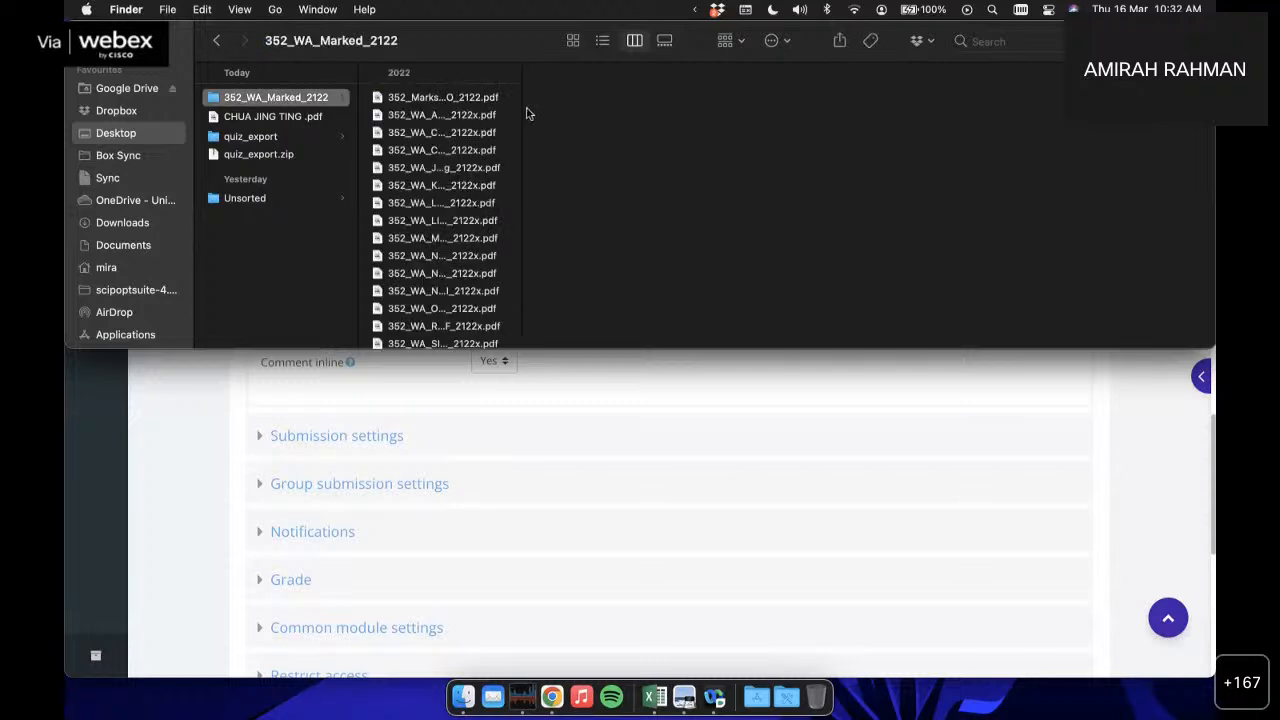
{"action": "left_click_drag", "start_coordinate": [522, 114], "coordinate": [592, 113]}
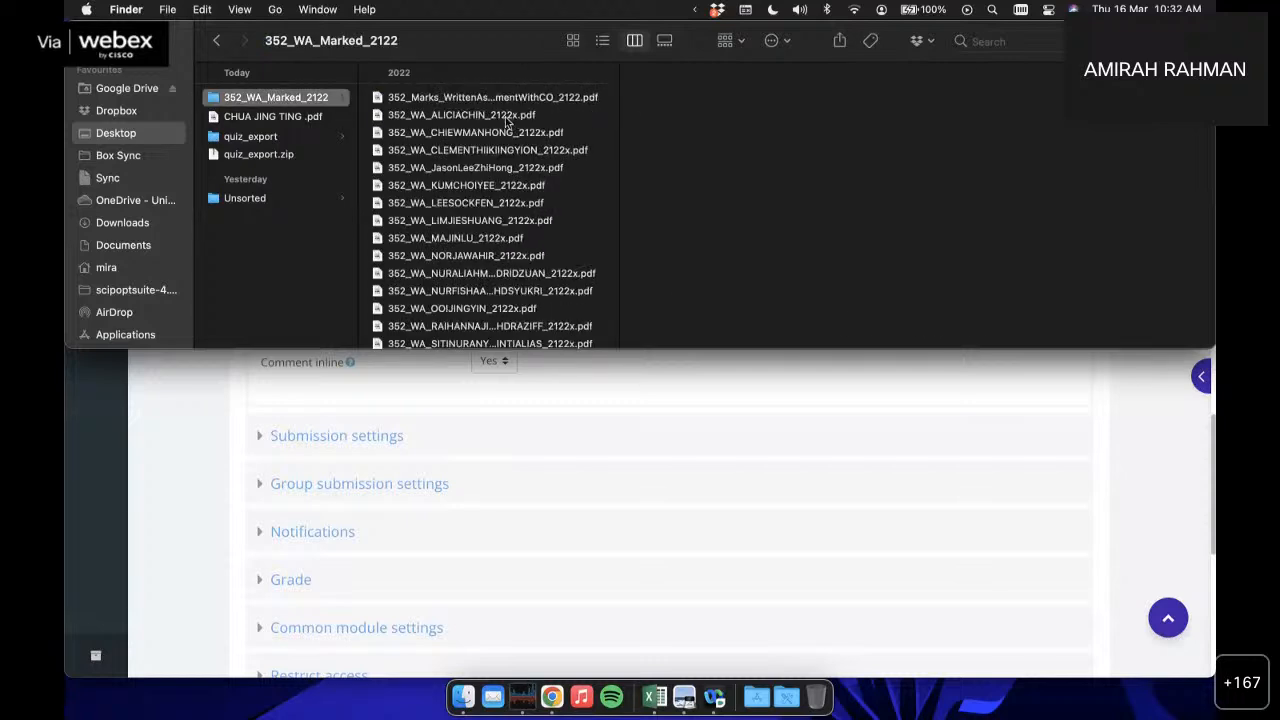
Step: Open the first student's marked assignment PDF, review the marks on its cover page, and close it
{"action": "double_click", "coordinate": [508, 116]}
{"action": "scroll", "coordinate": [612, 213], "scroll_direction": "up", "scroll_amount": 3}
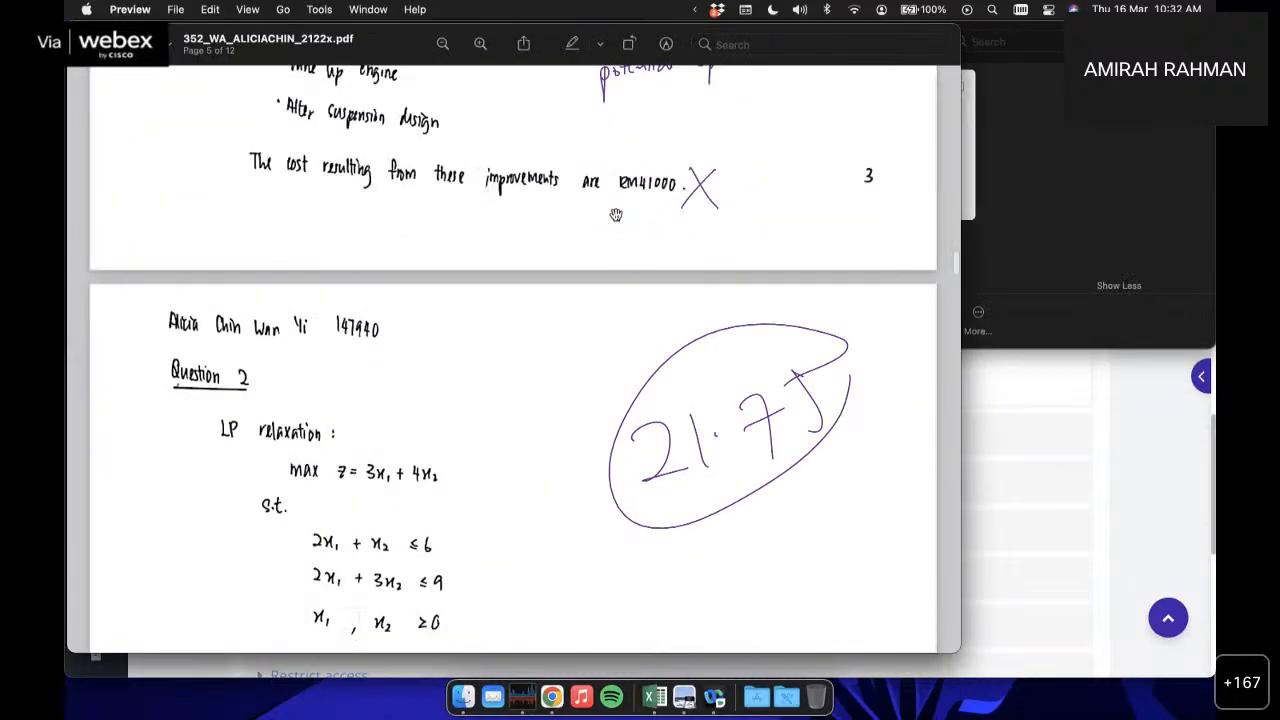
{"action": "scroll", "coordinate": [616, 215], "scroll_direction": "up", "scroll_amount": 20}
{"action": "scroll", "coordinate": [617, 217], "scroll_direction": "down", "scroll_amount": 5}
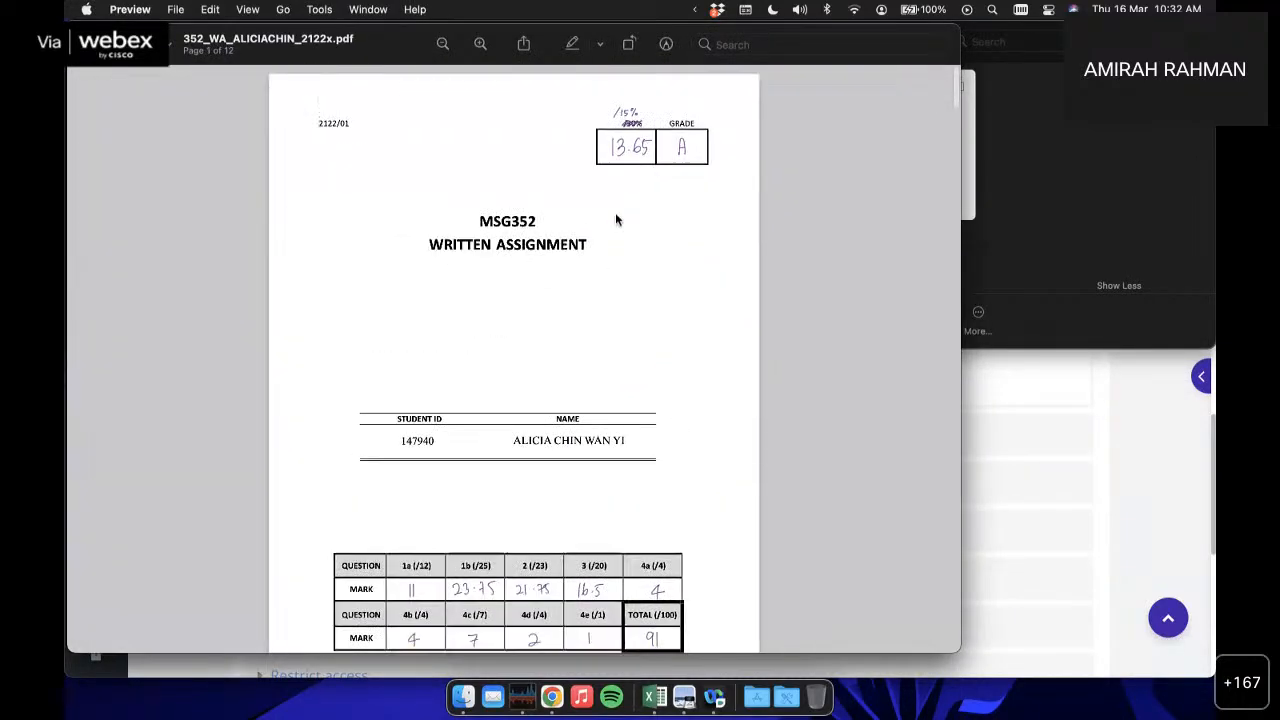
{"action": "scroll", "coordinate": [479, 408], "scroll_direction": "up", "scroll_amount": 5}
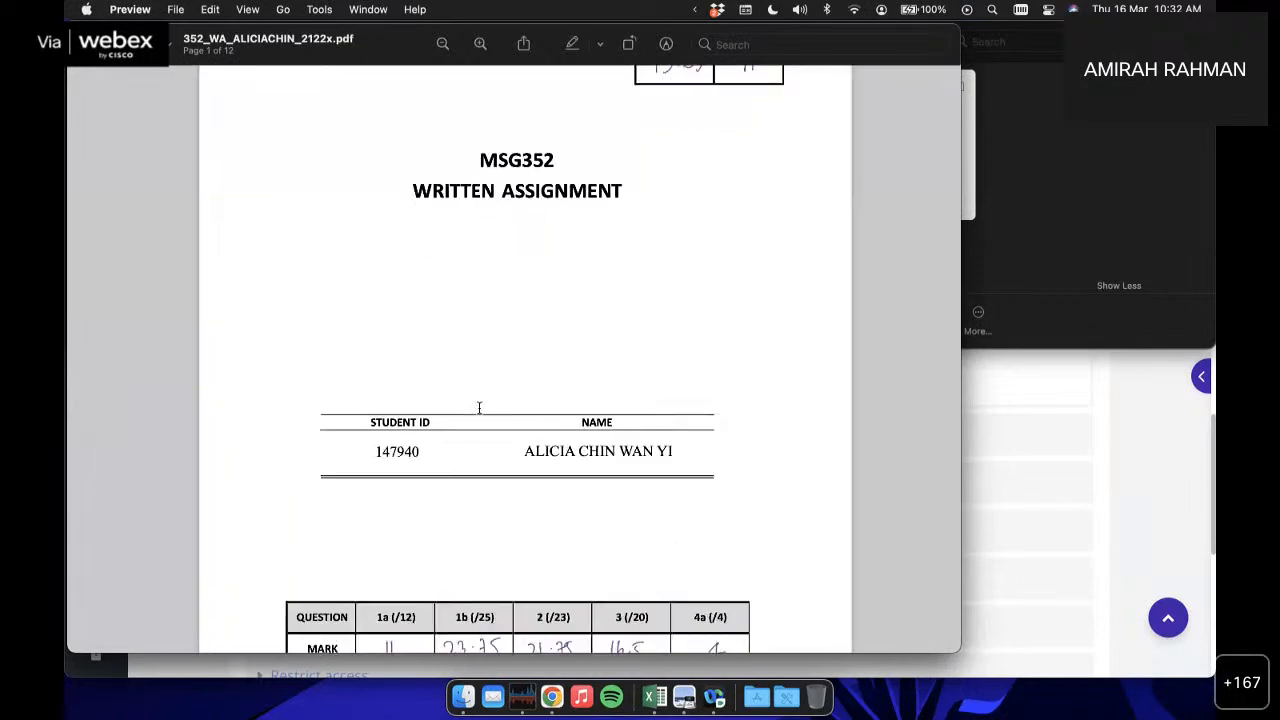
{"action": "scroll", "coordinate": [479, 408], "scroll_direction": "down", "scroll_amount": 2}
{"action": "scroll", "coordinate": [479, 408], "scroll_direction": "up", "scroll_amount": 3}
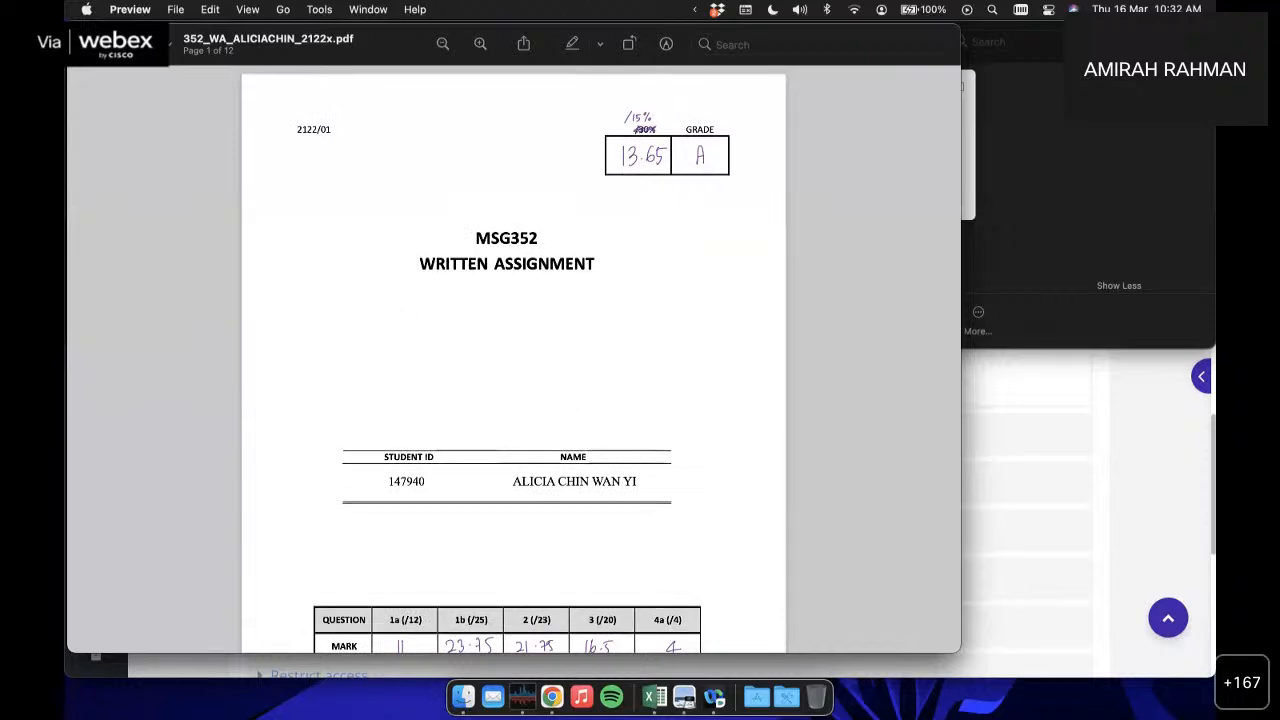
{"action": "key", "text": "cmd+w"}
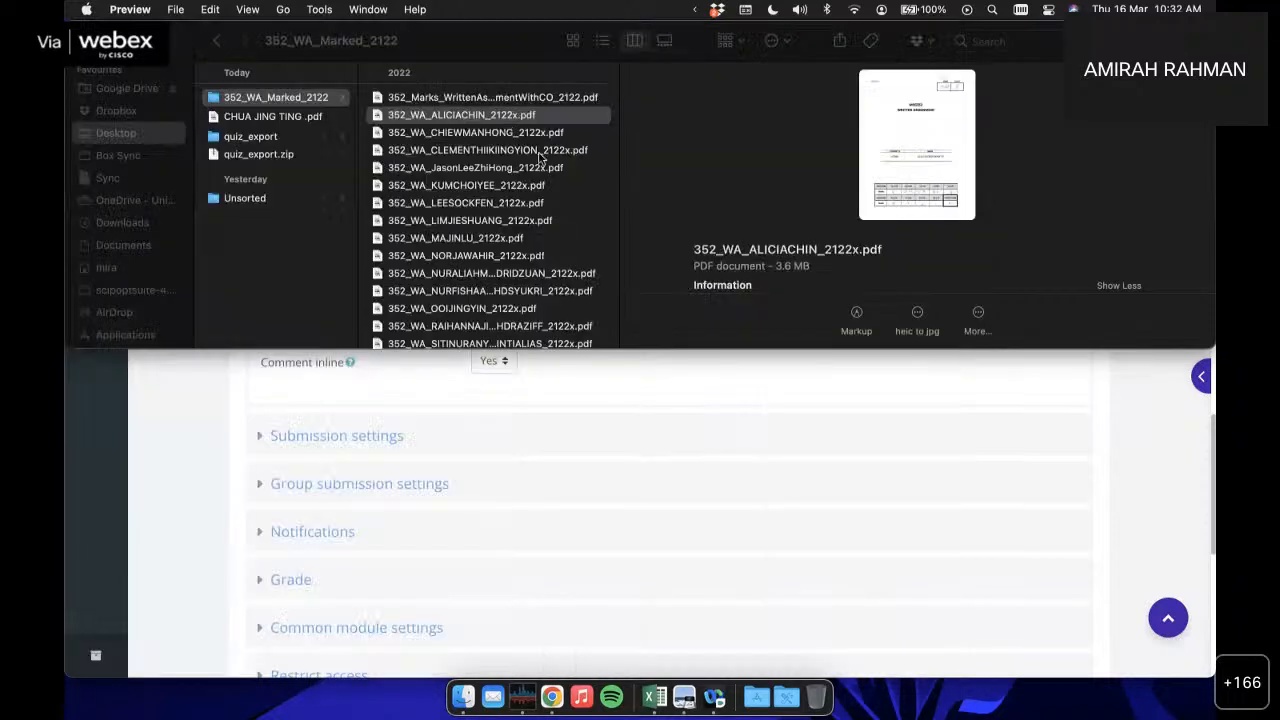
Step: Switch back to Chrome, leave the assignment settings and open the list of all Written Assignment submissions
{"action": "left_click", "coordinate": [626, 403]}
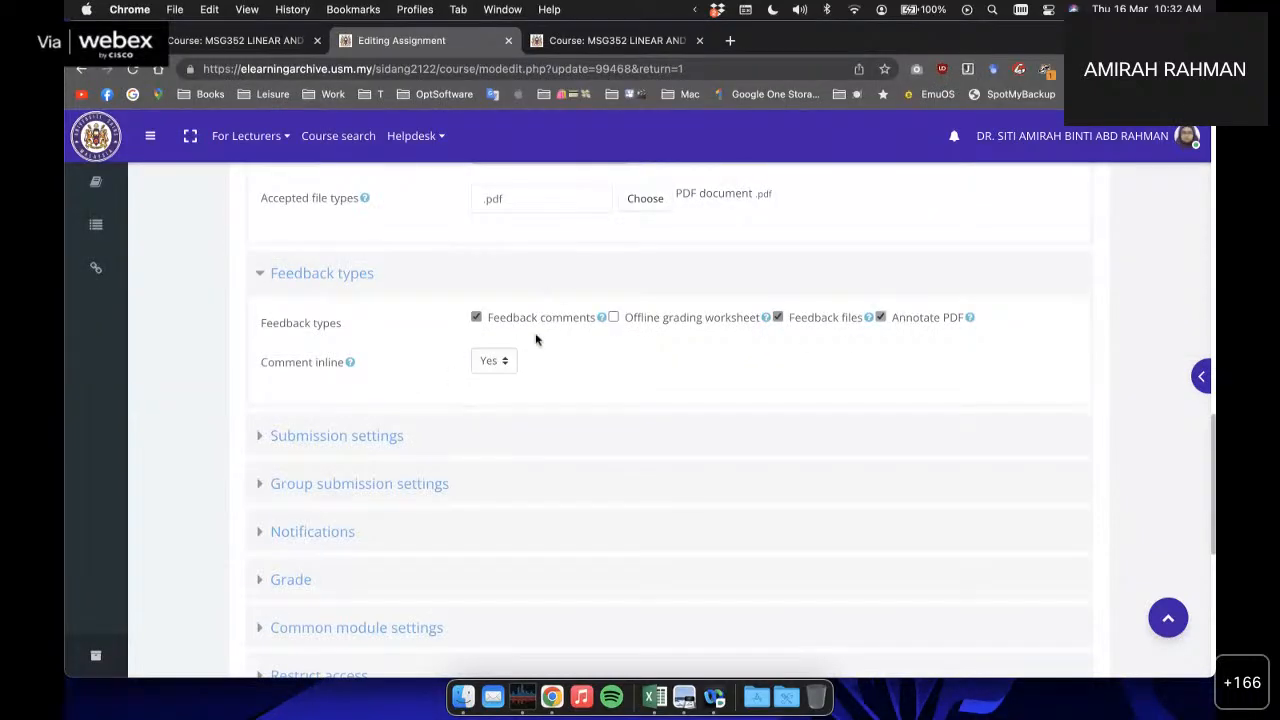
{"action": "scroll", "coordinate": [536, 335], "scroll_direction": "up", "scroll_amount": 15}
{"action": "scroll", "coordinate": [863, 291], "scroll_direction": "left", "scroll_amount": 5}
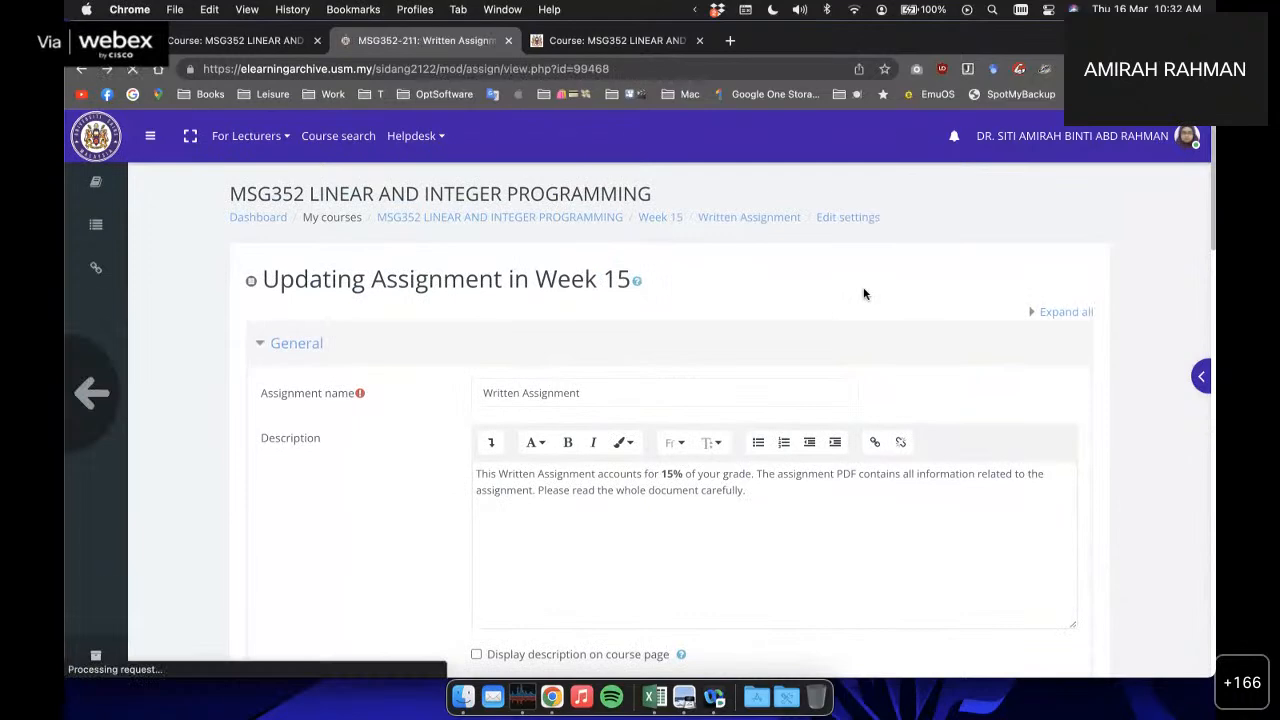
{"action": "scroll", "coordinate": [543, 409], "scroll_direction": "down", "scroll_amount": 5}
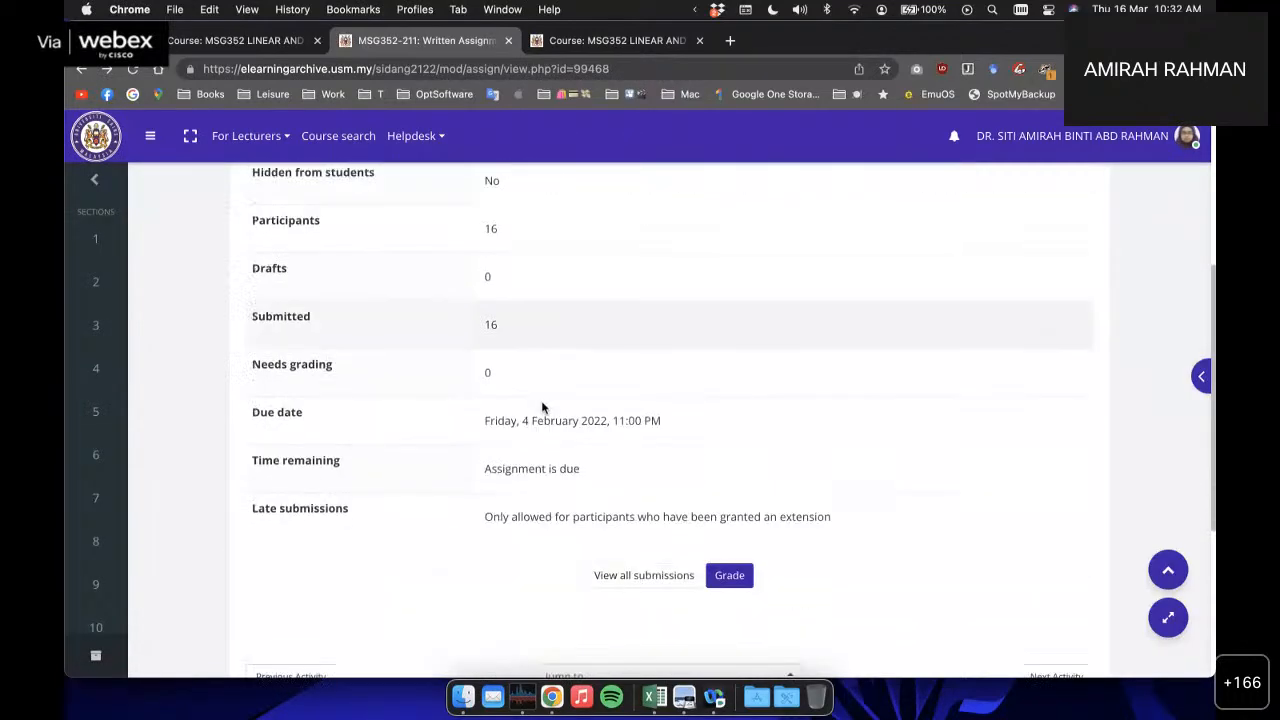
{"action": "left_click", "coordinate": [625, 561]}
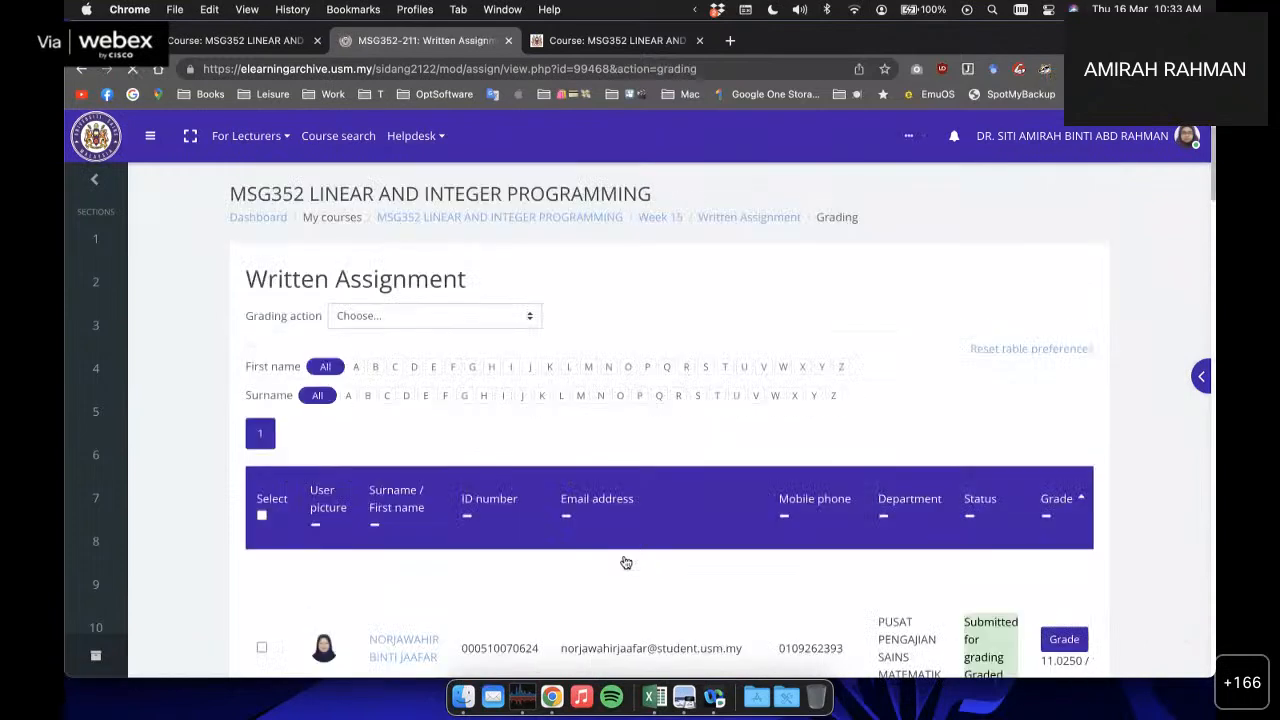
Step: Sort the Written Assignment submissions table by first name in ascending order
{"action": "scroll", "coordinate": [625, 563], "scroll_direction": "down", "scroll_amount": 3}
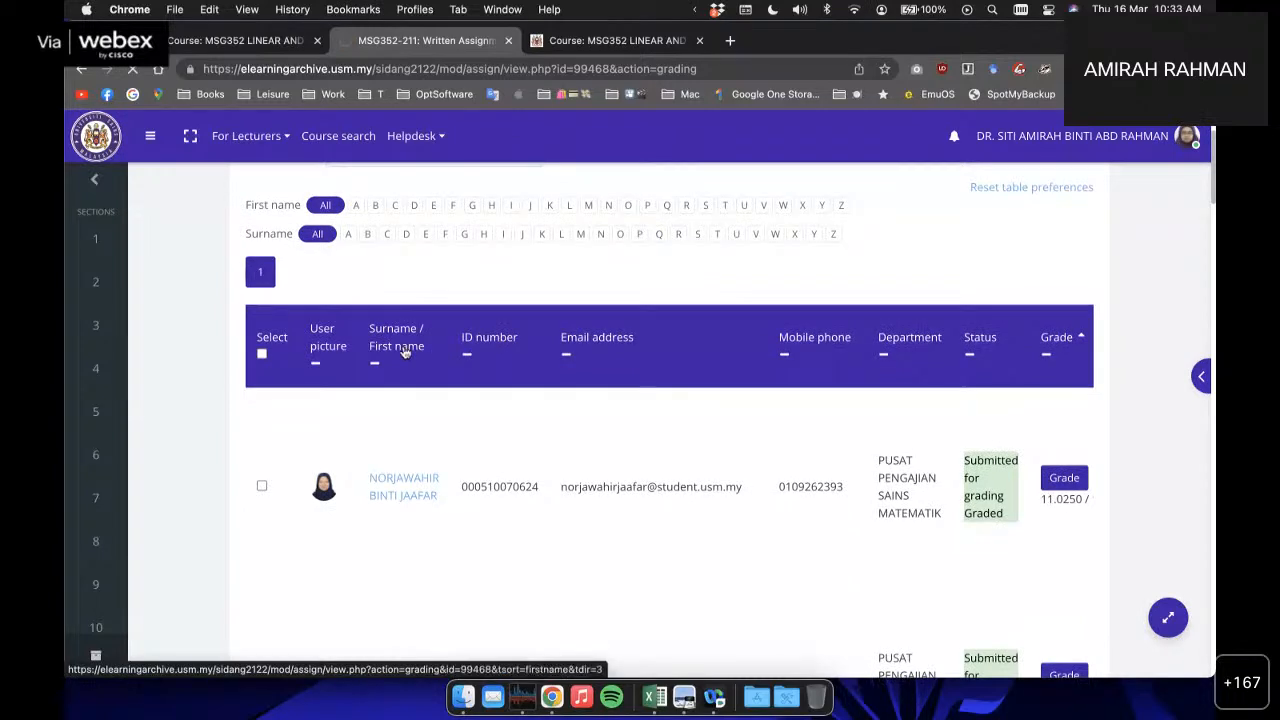
{"action": "left_click", "coordinate": [405, 352]}
{"action": "scroll", "coordinate": [520, 364], "scroll_direction": "down", "scroll_amount": 2}
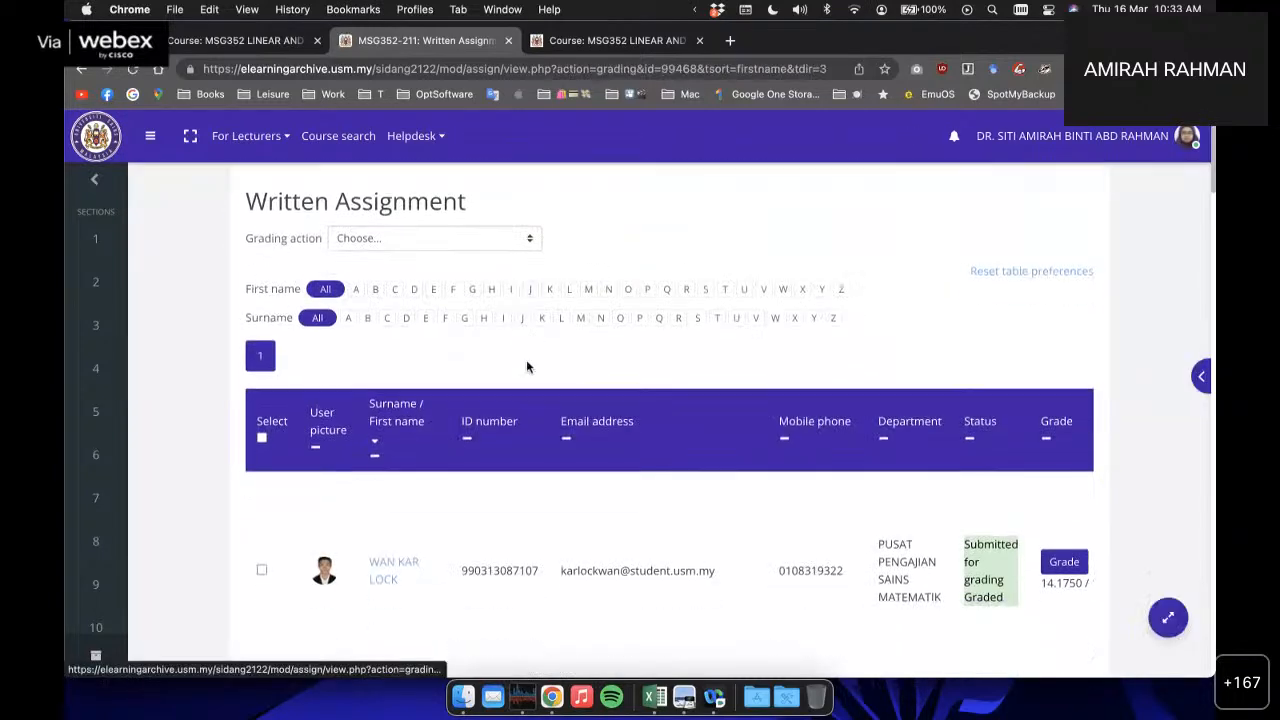
{"action": "left_click", "coordinate": [391, 428]}
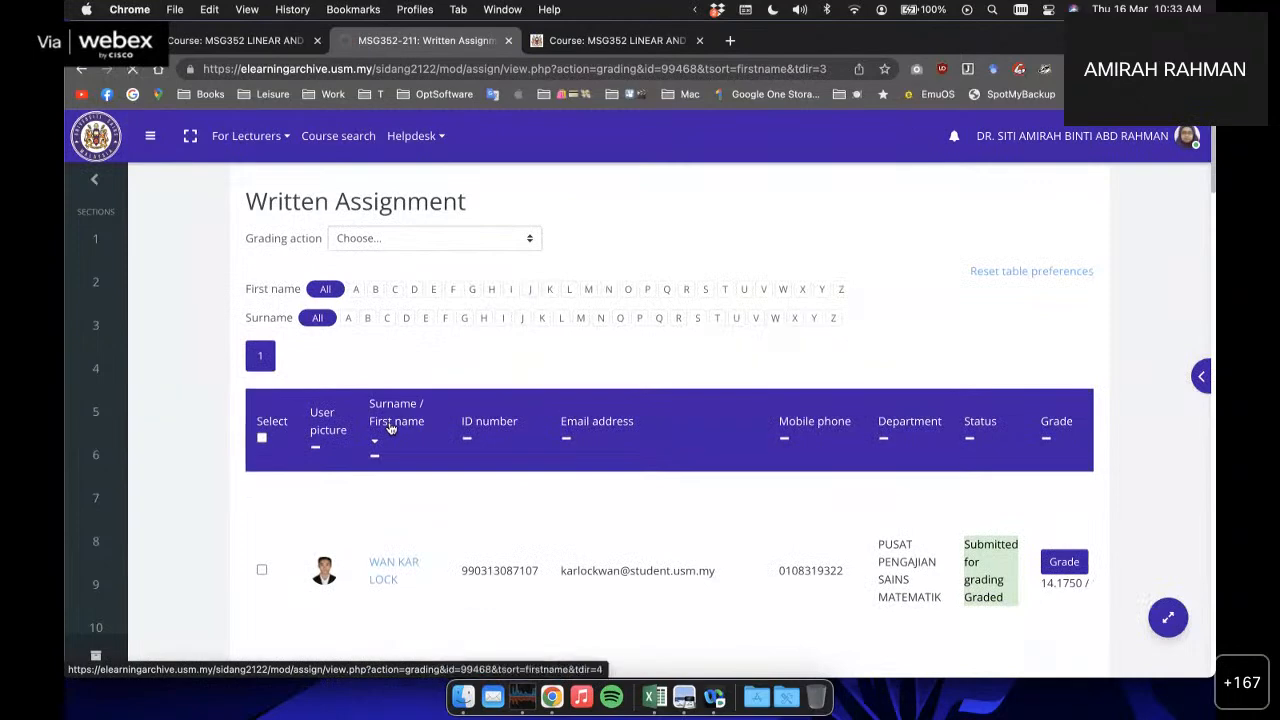
{"action": "scroll", "coordinate": [480, 382], "scroll_direction": "down", "scroll_amount": 3}
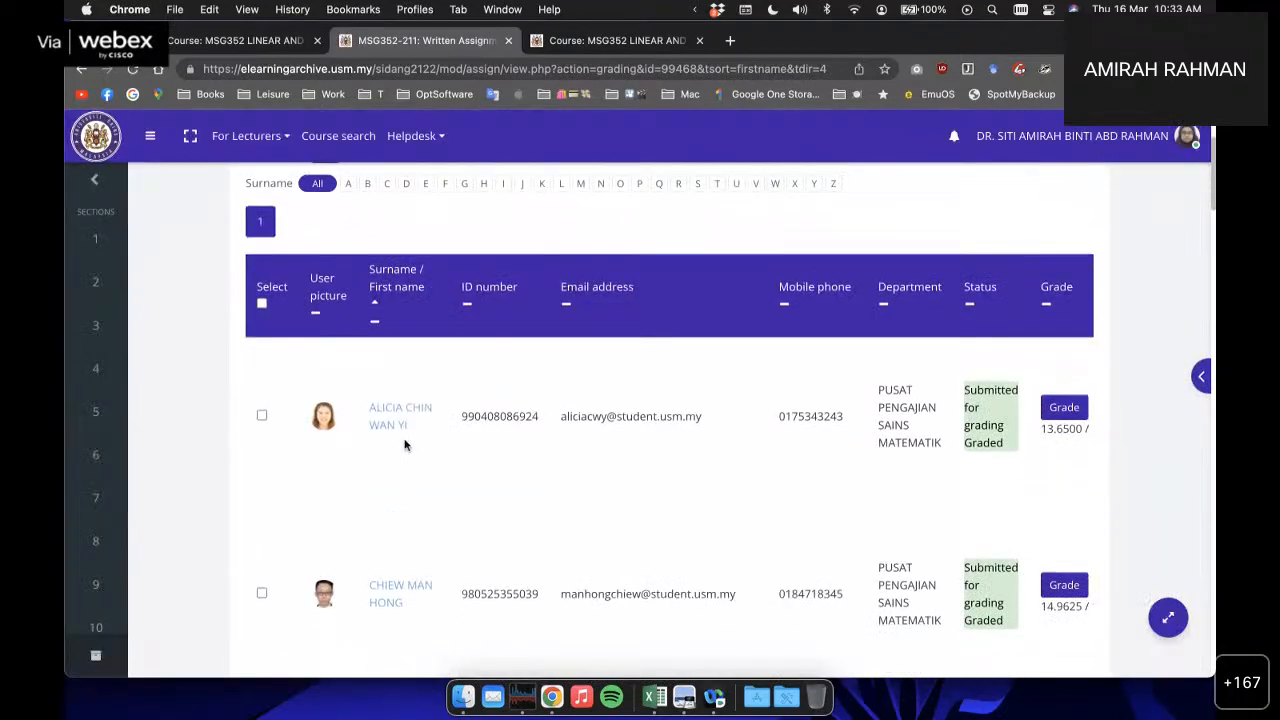
Step: Open the grading page of the first listed student and examine the annotated cover page of the submission
{"action": "scroll", "coordinate": [900, 405], "scroll_direction": "right", "scroll_amount": 3}
{"action": "left_click", "coordinate": [958, 407]}
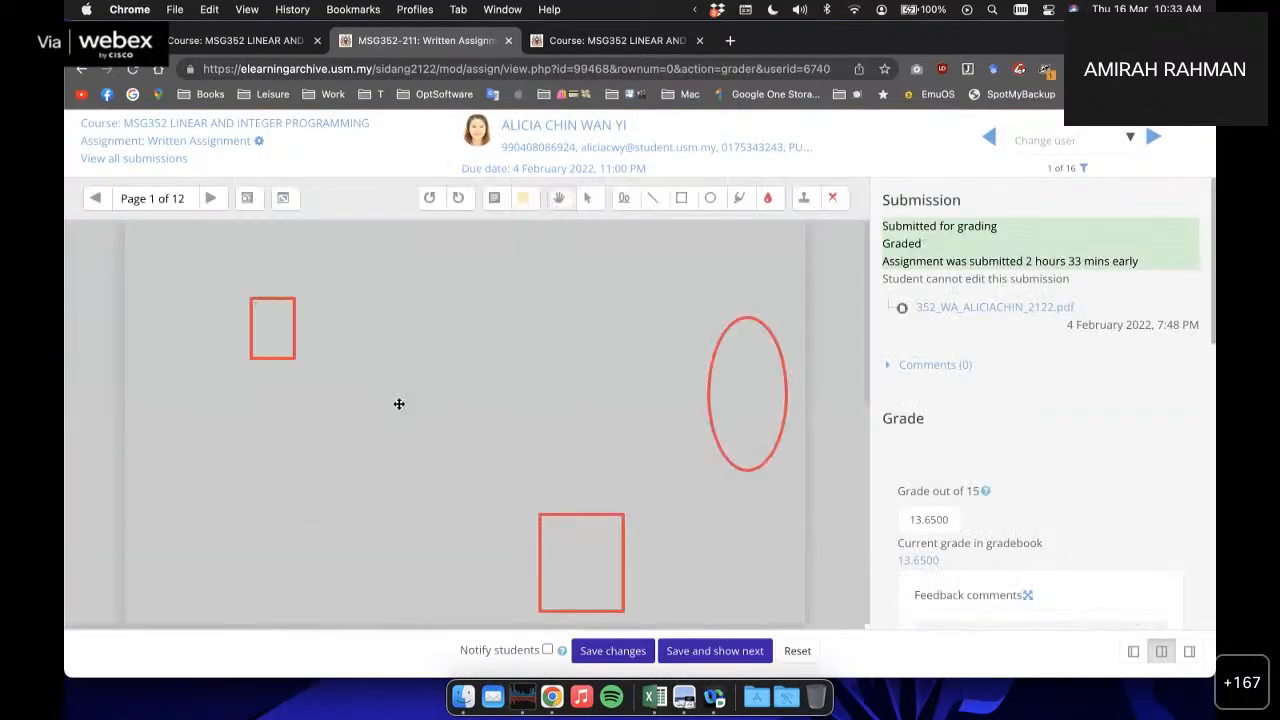
{"action": "scroll", "coordinate": [430, 347], "scroll_direction": "down", "scroll_amount": 1}
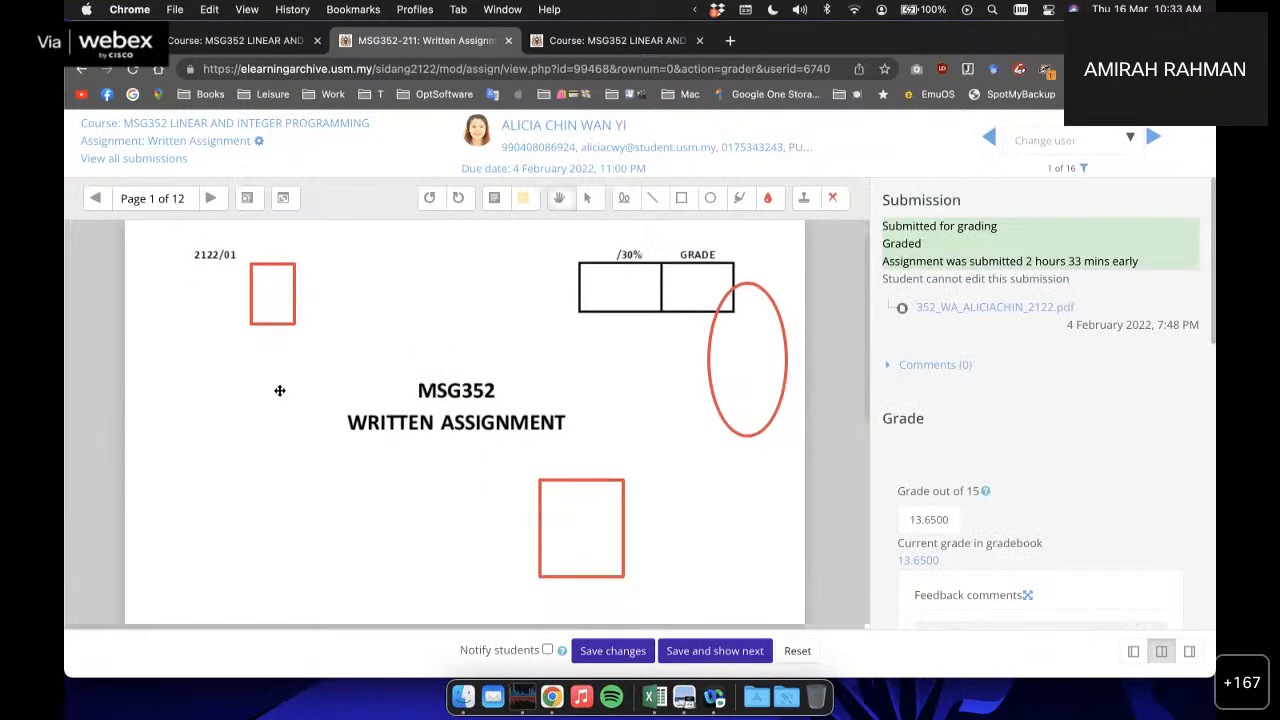
{"action": "scroll", "coordinate": [550, 380], "scroll_direction": "down", "scroll_amount": 3}
{"action": "scroll", "coordinate": [532, 400], "scroll_direction": "down", "scroll_amount": 4}
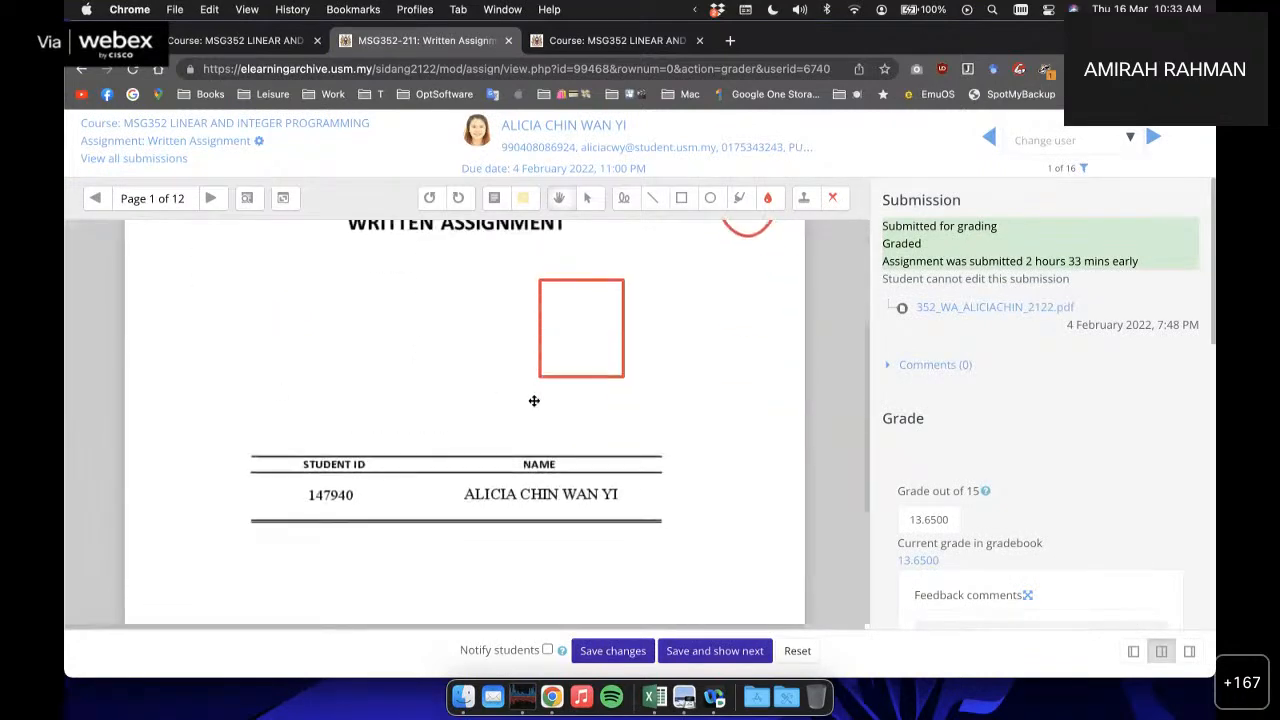
{"action": "scroll", "coordinate": [531, 400], "scroll_direction": "up", "scroll_amount": 3}
Step: Leaf through the submitted PDF up to page 4 and return to page 1
{"action": "left_click", "coordinate": [212, 199]}
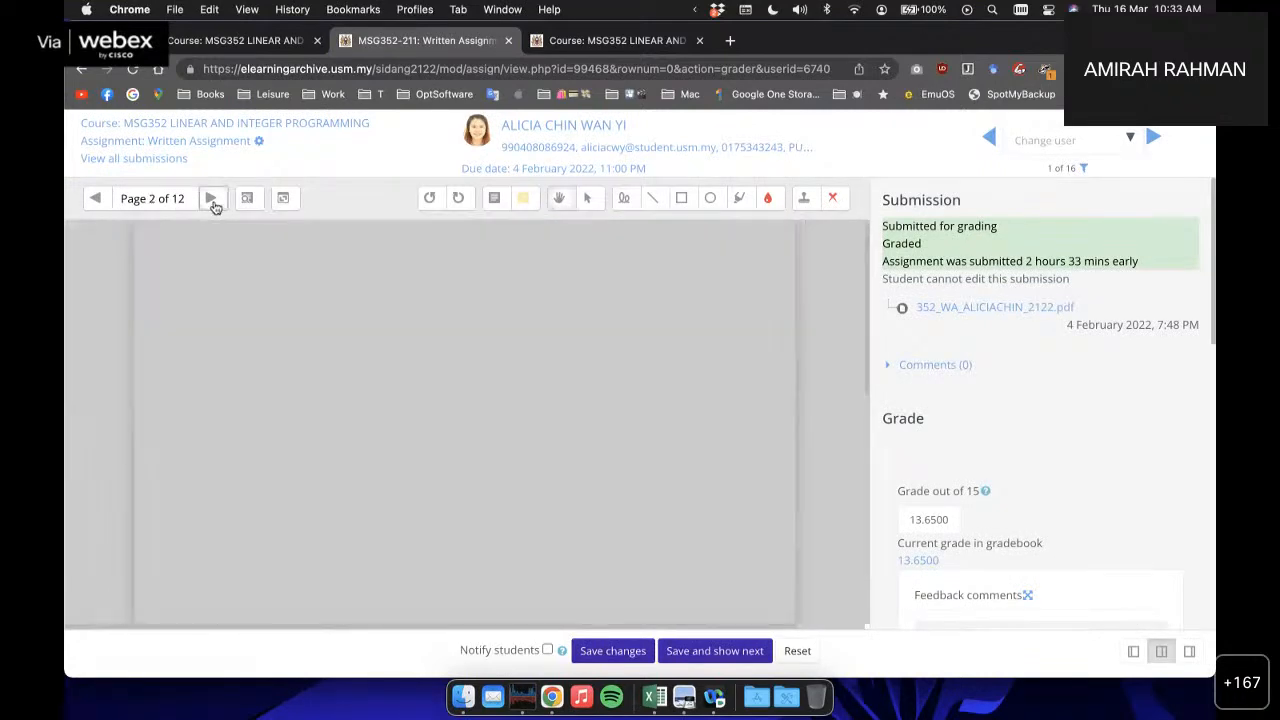
{"action": "left_click", "coordinate": [212, 199]}
{"action": "left_click", "coordinate": [212, 199]}
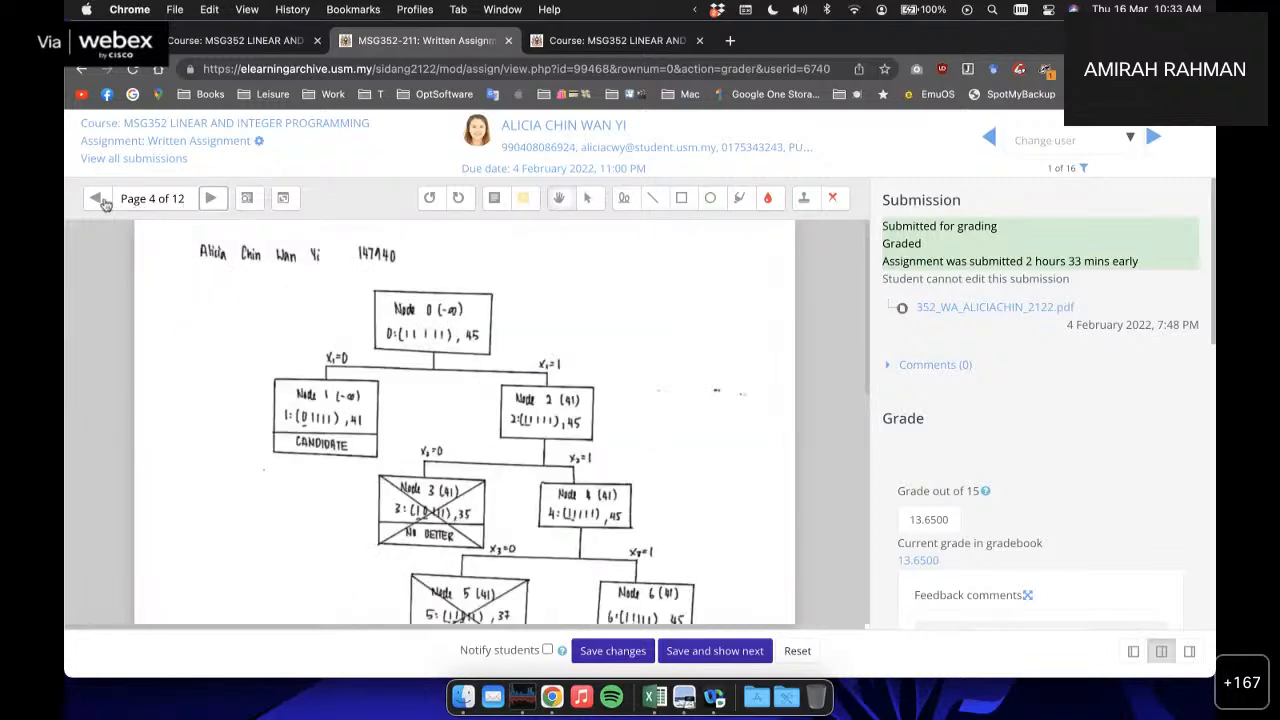
{"action": "left_click", "coordinate": [97, 199]}
{"action": "left_click", "coordinate": [97, 199]}
{"action": "left_click", "coordinate": [97, 199]}
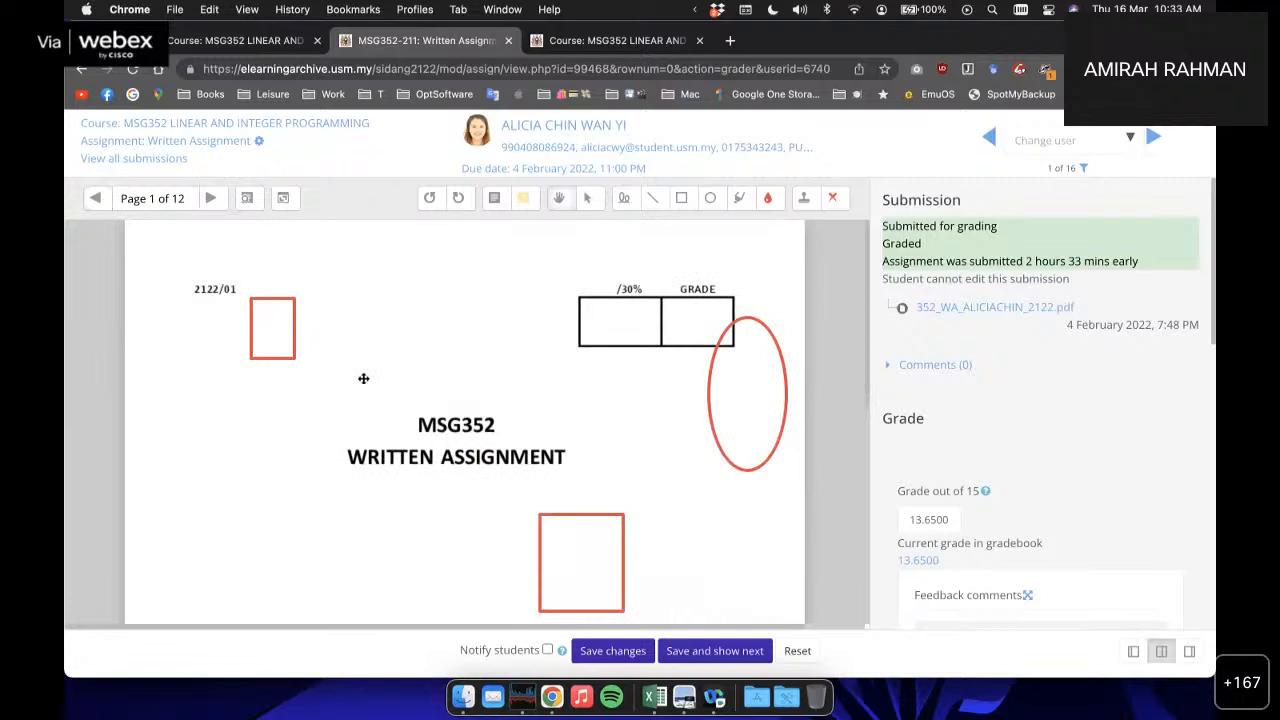
Step: Move the two red rectangle annotations on the cover page: the upper one down and right, the lower one left
{"action": "scroll", "coordinate": [444, 356], "scroll_direction": "down", "scroll_amount": 2}
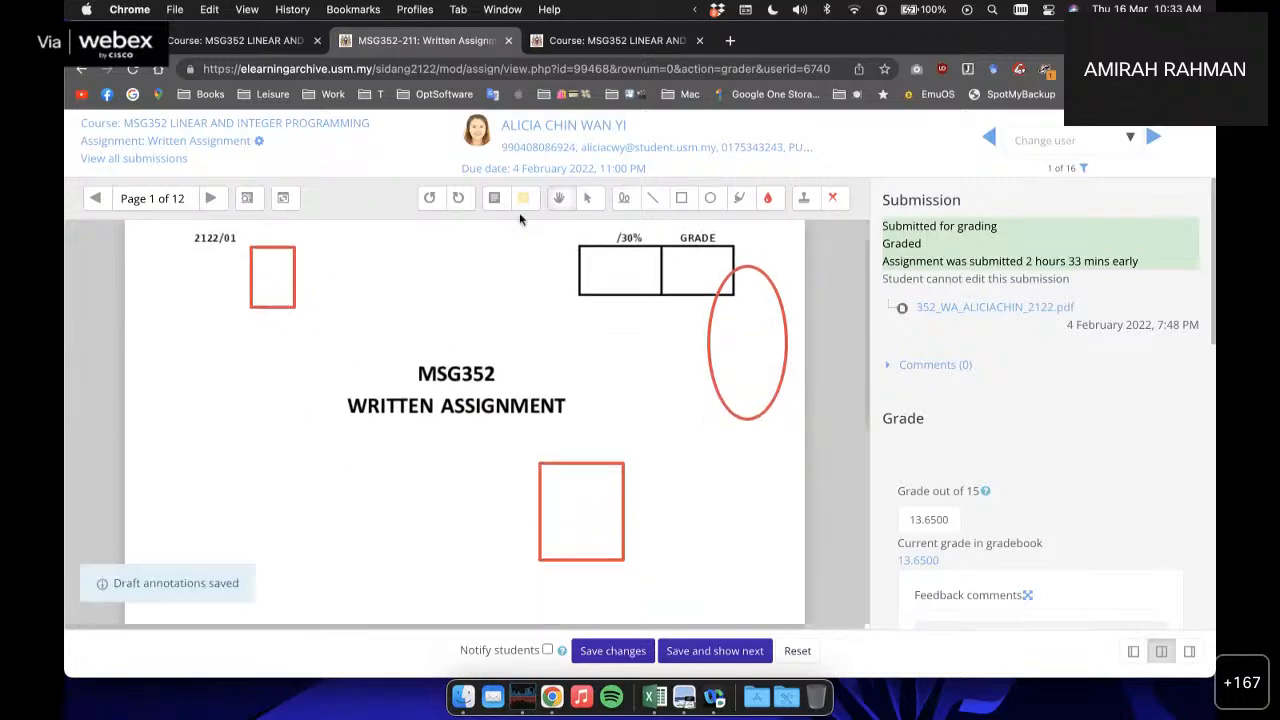
{"action": "left_click", "coordinate": [587, 197]}
{"action": "left_click_drag", "start_coordinate": [282, 300], "coordinate": [315, 337]}
{"action": "left_click", "coordinate": [596, 468]}
{"action": "left_click_drag", "start_coordinate": [596, 468], "coordinate": [541, 468]}
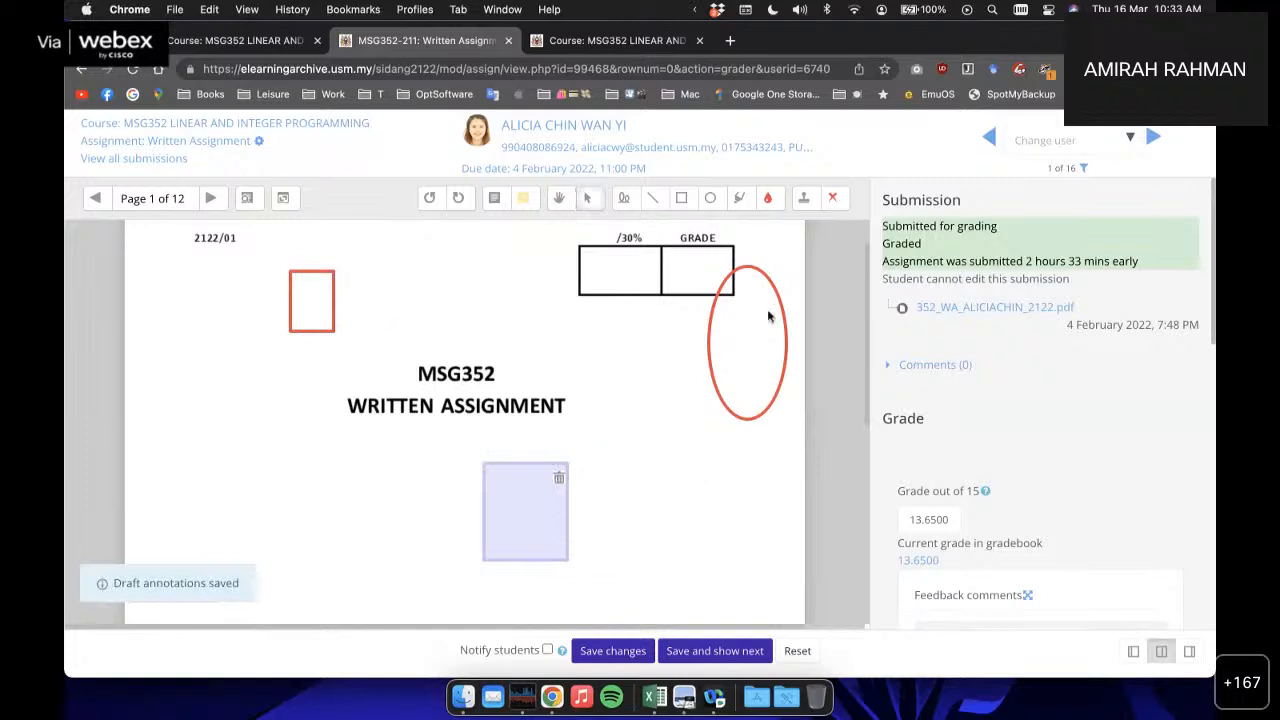
{"action": "left_click", "coordinate": [768, 316]}
Step: Stamp green ticks on the cover page, beside the MSG352 title and around the lower red rectangle
{"action": "left_click", "coordinate": [832, 197]}
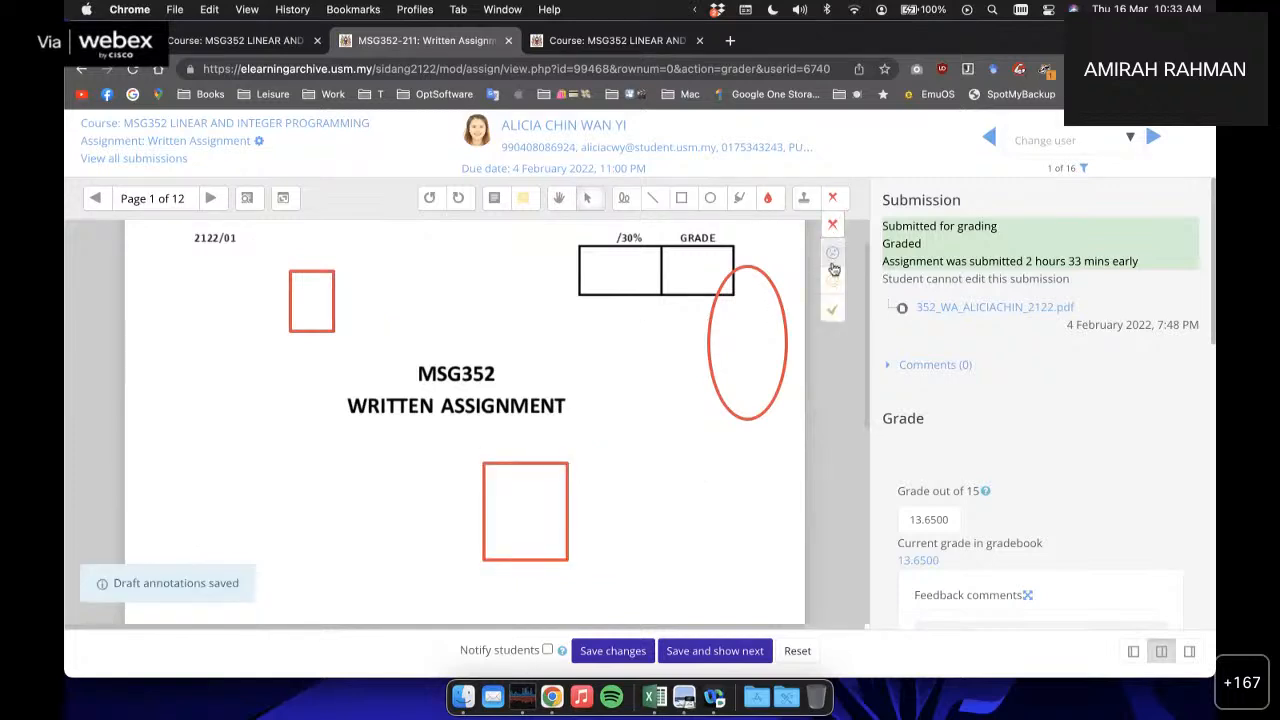
{"action": "left_click", "coordinate": [833, 235]}
{"action": "left_click", "coordinate": [405, 371]}
{"action": "left_click", "coordinate": [643, 440]}
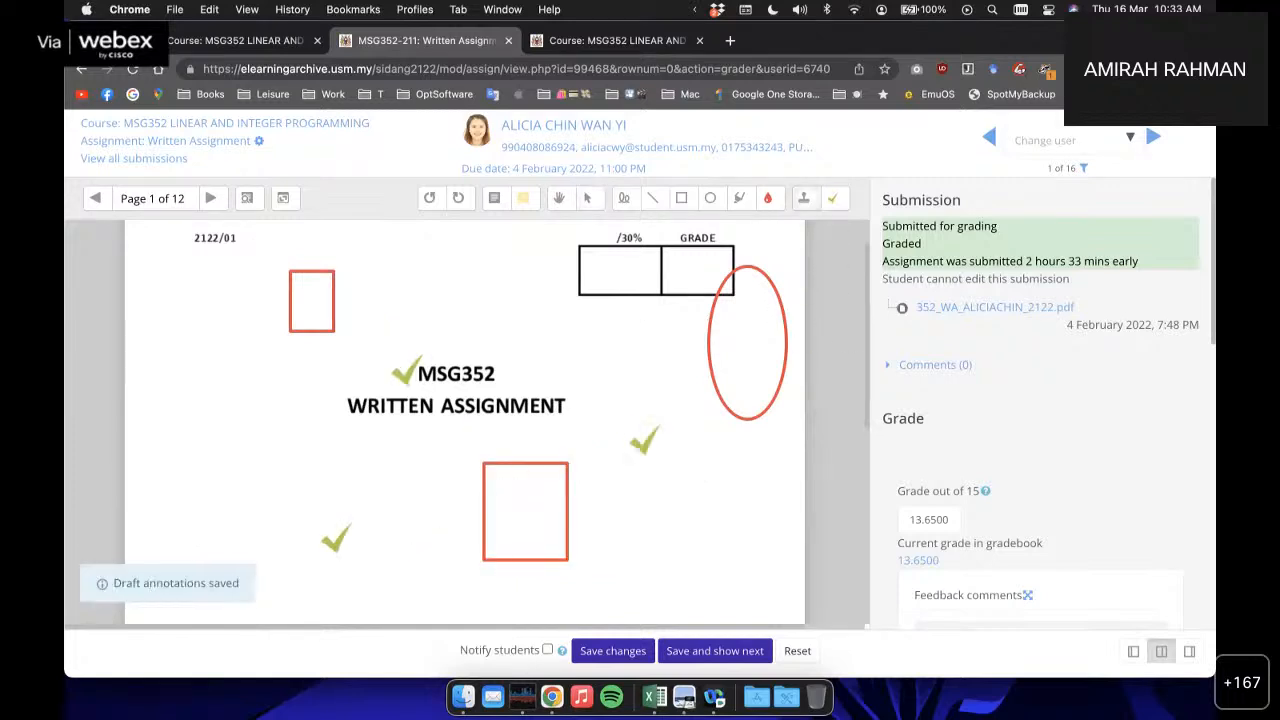
Step: Draw a freehand red curve with the pen on the cover page, above the MSG352 title and beside the grade table
{"action": "left_click", "coordinate": [624, 197]}
{"action": "left_click_drag", "start_coordinate": [455, 313], "coordinate": [560, 240]}
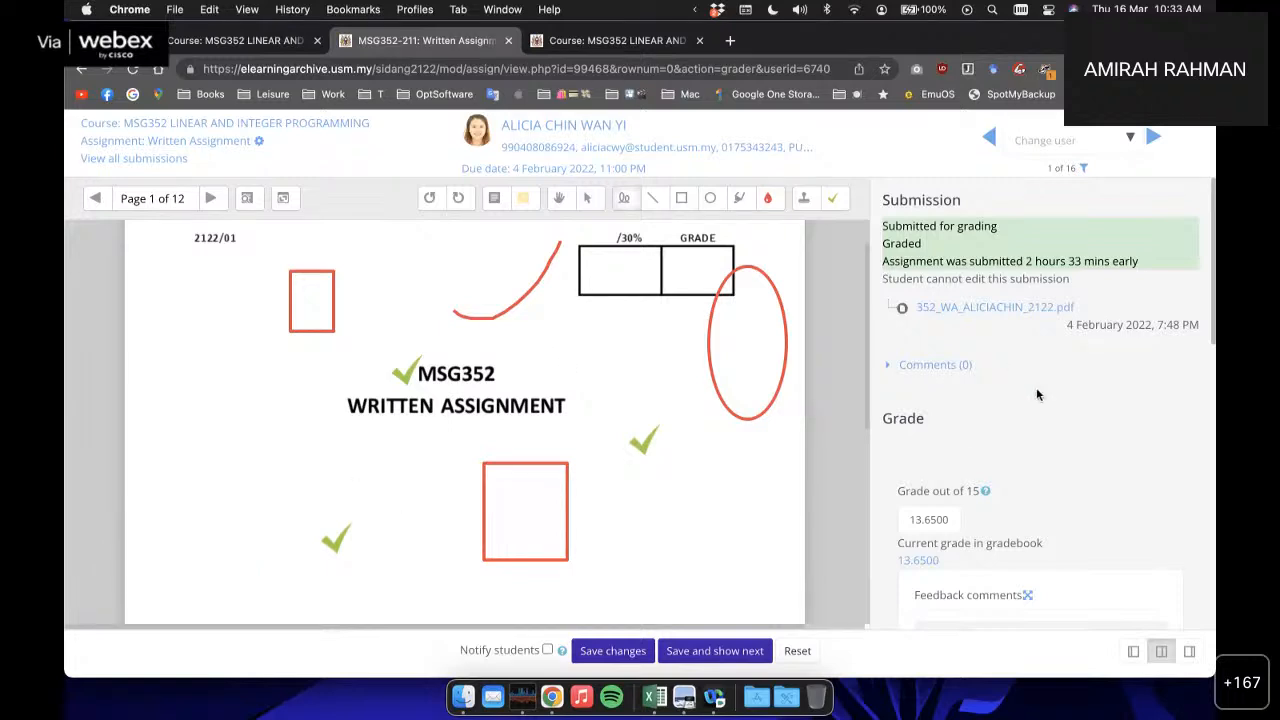
Step: Examine the grade out of 15 and the question and CO marks in the feedback comments
{"action": "scroll", "coordinate": [958, 465], "scroll_direction": "down", "scroll_amount": 4}
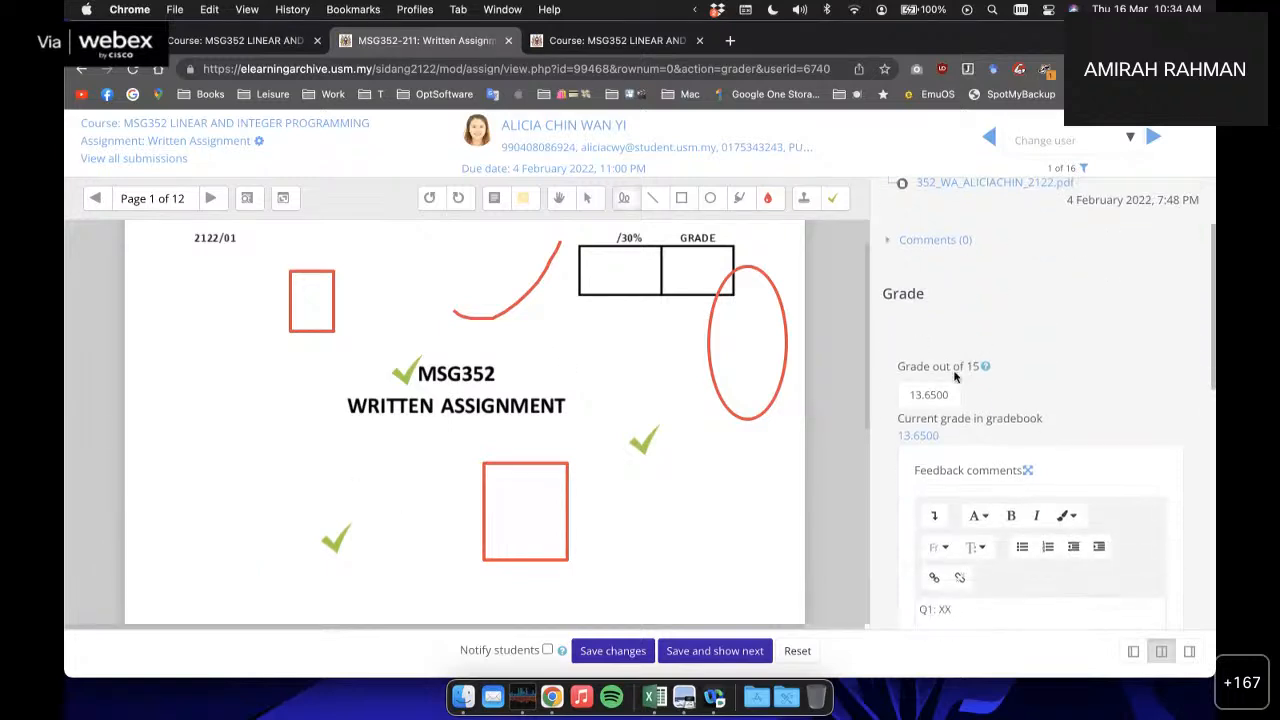
{"action": "left_click", "coordinate": [952, 395]}
{"action": "left_click_drag", "start_coordinate": [948, 395], "coordinate": [904, 395]}
{"action": "left_click", "coordinate": [1027, 350]}
{"action": "scroll", "coordinate": [980, 349], "scroll_direction": "down", "scroll_amount": 5}
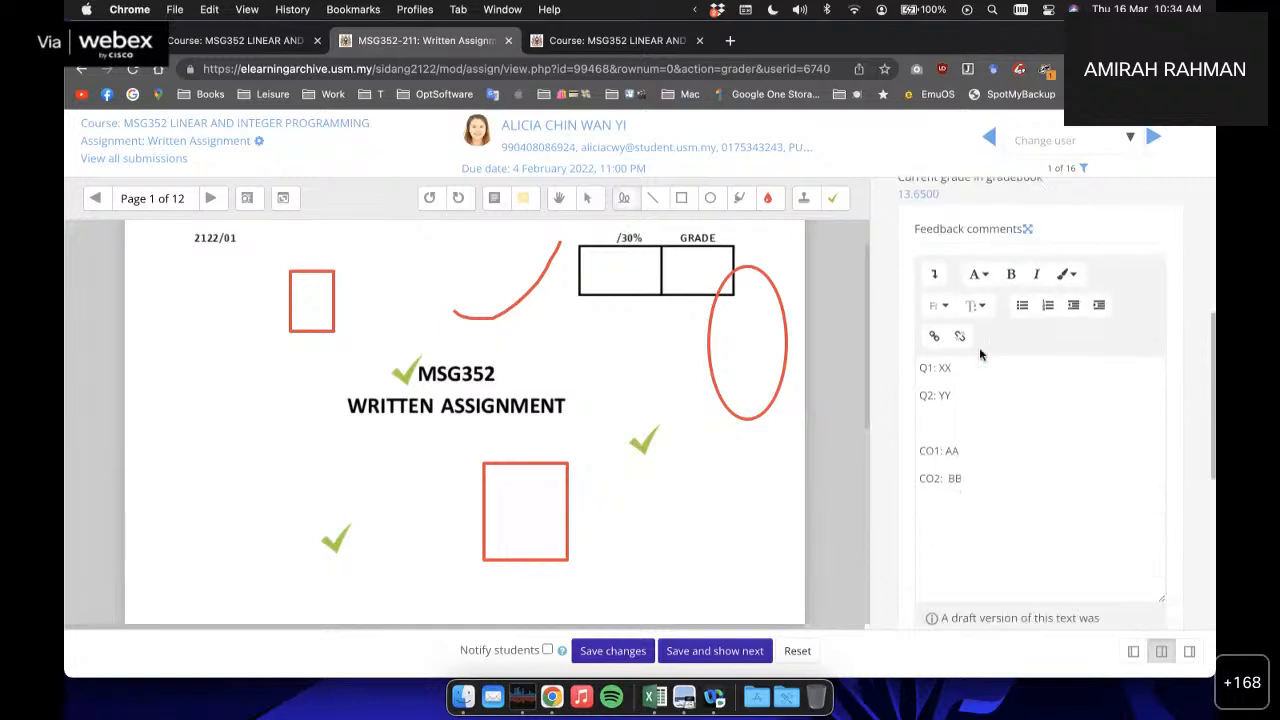
{"action": "left_click_drag", "start_coordinate": [920, 349], "coordinate": [979, 477]}
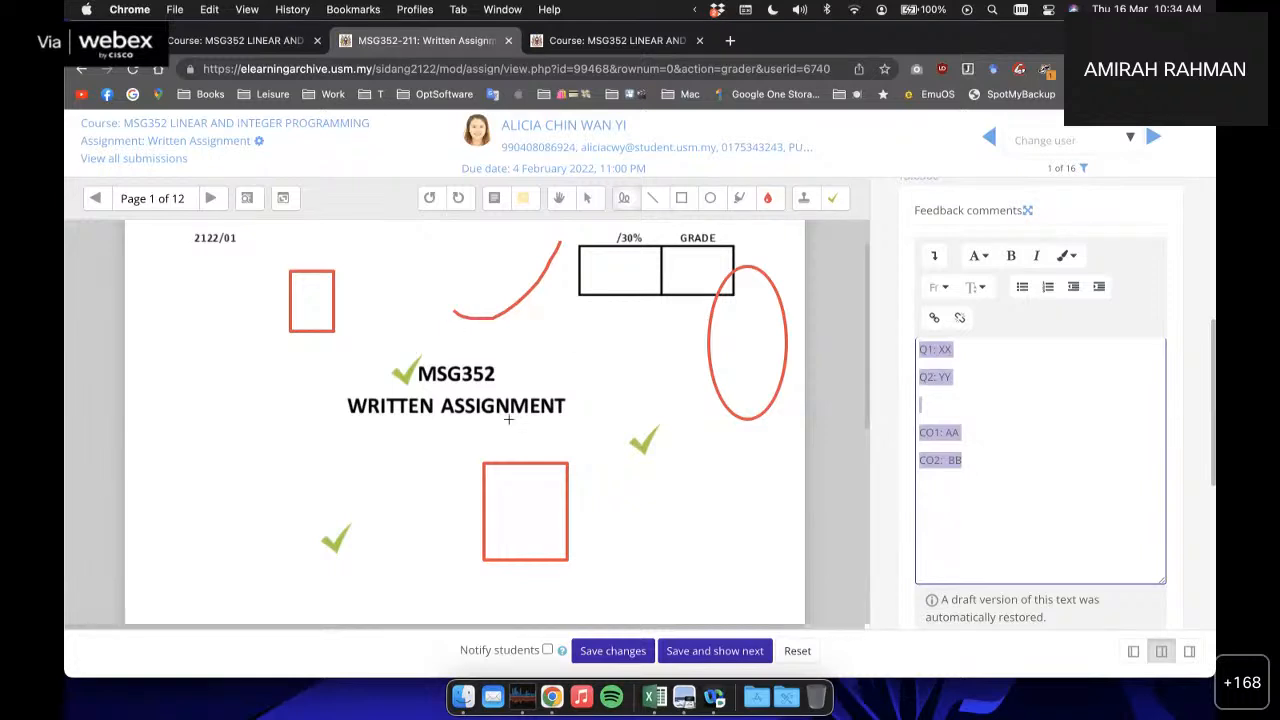
{"action": "left_click", "coordinate": [974, 392]}
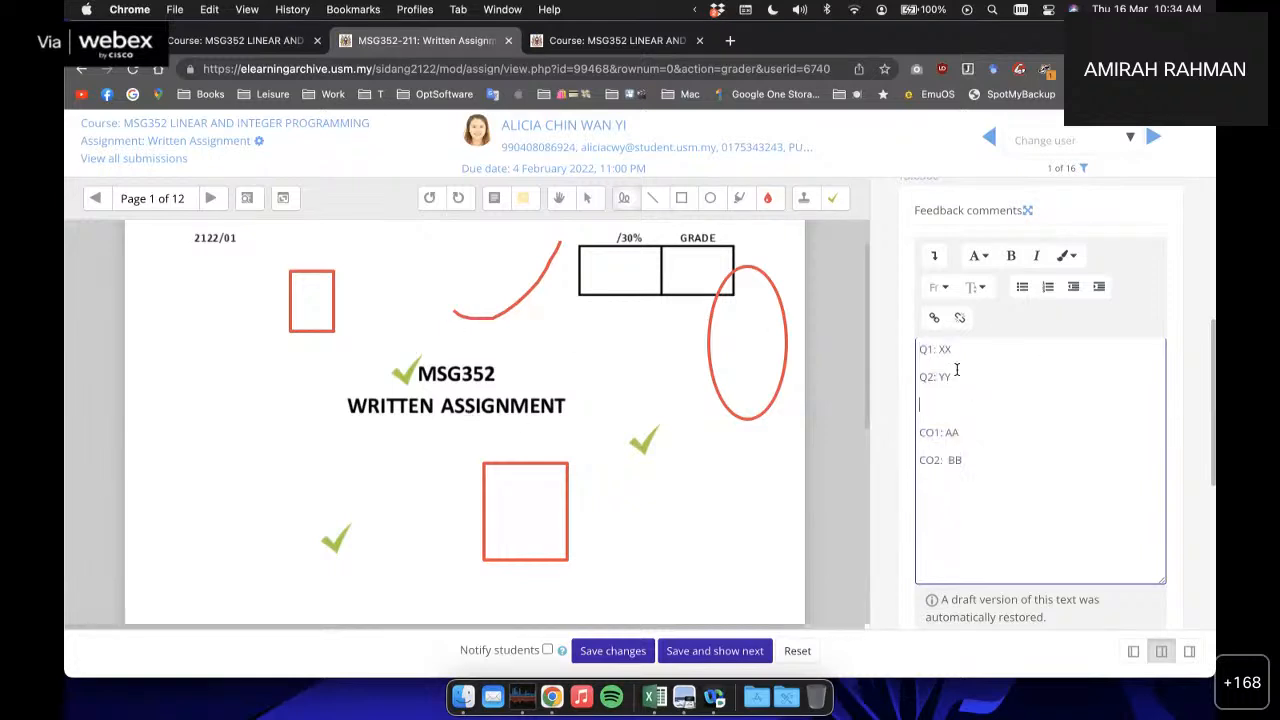
{"action": "left_click_drag", "start_coordinate": [920, 348], "coordinate": [985, 457]}
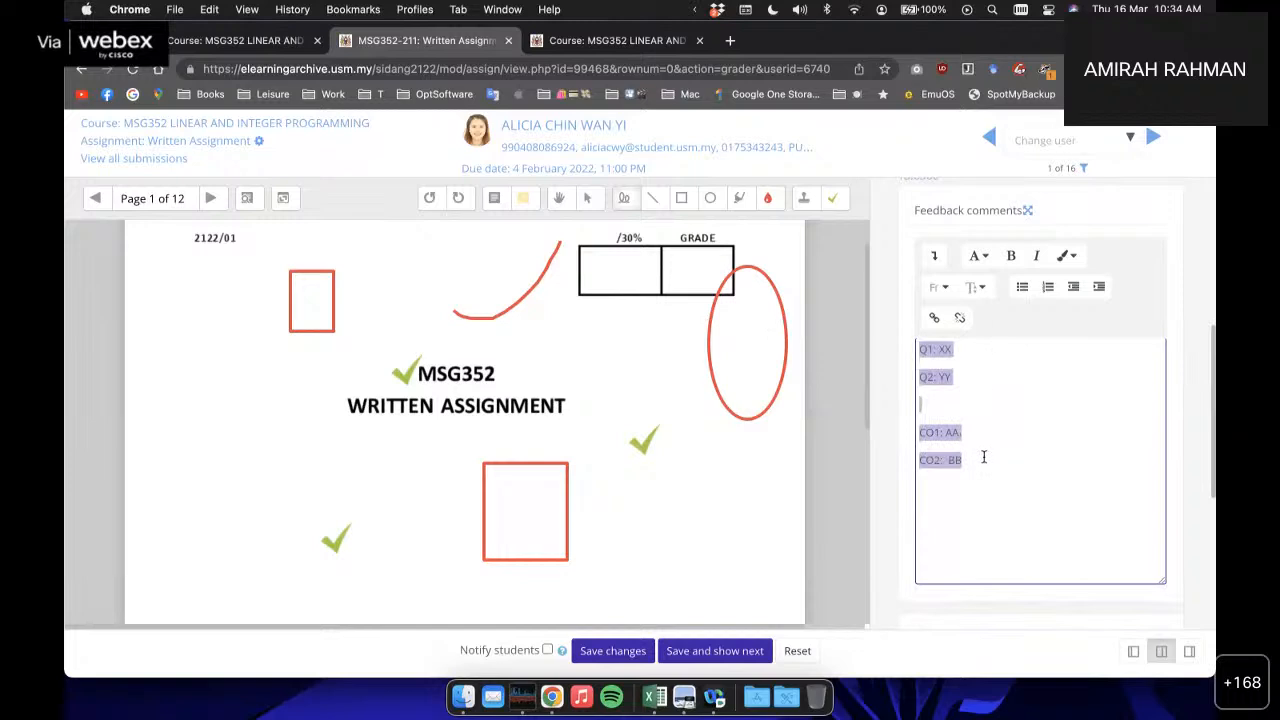
{"action": "left_click", "coordinate": [1000, 383]}
{"action": "left_click_drag", "start_coordinate": [938, 349], "coordinate": [986, 380]}
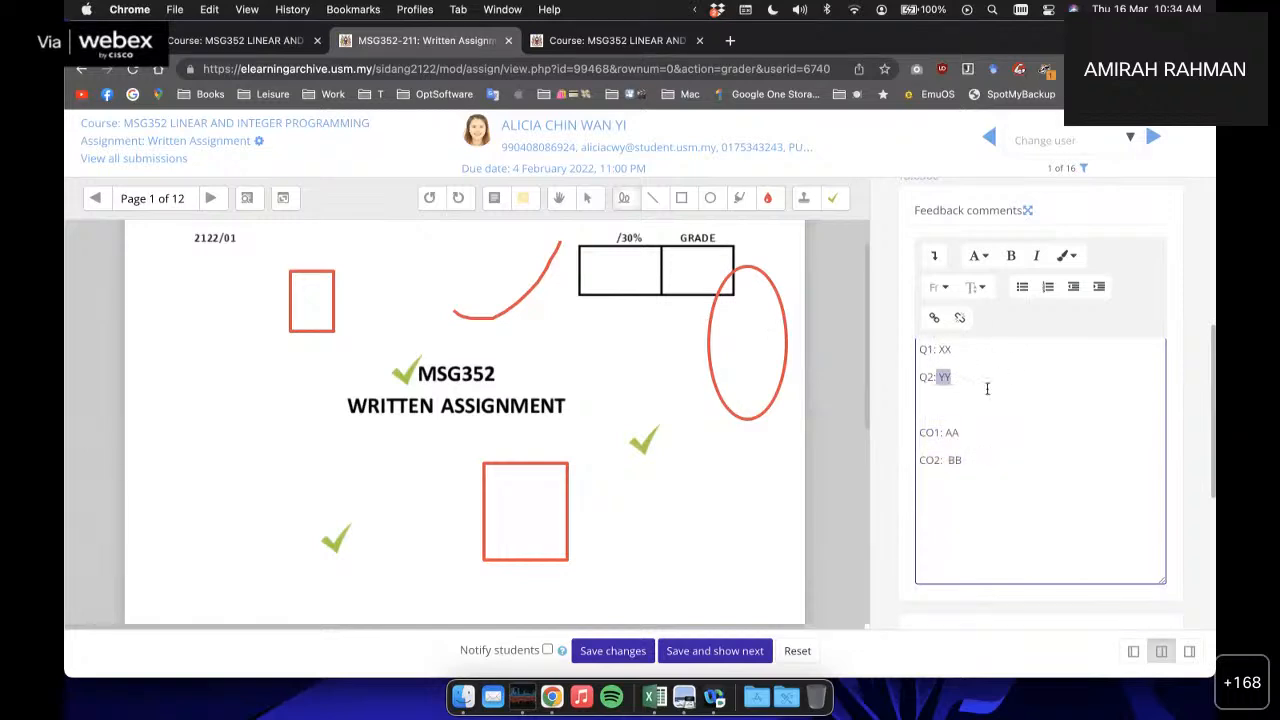
{"action": "left_click", "coordinate": [958, 430]}
{"action": "left_click_drag", "start_coordinate": [944, 432], "coordinate": [991, 471]}
Step: Add the remark "Good!" below the CO2 line in the feedback comments, separated by a blank line
{"action": "left_click", "coordinate": [991, 487]}
{"action": "key", "text": "Return"}
{"action": "key", "text": "Return"}
{"action": "type", "text": "Good"}
Step: Examine the feedback files area and the downloadable feedback PDF, together with the annotated cover page
{"action": "scroll", "coordinate": [950, 415], "scroll_direction": "down", "scroll_amount": 5}
{"action": "scroll", "coordinate": [950, 415], "scroll_direction": "down", "scroll_amount": 1}
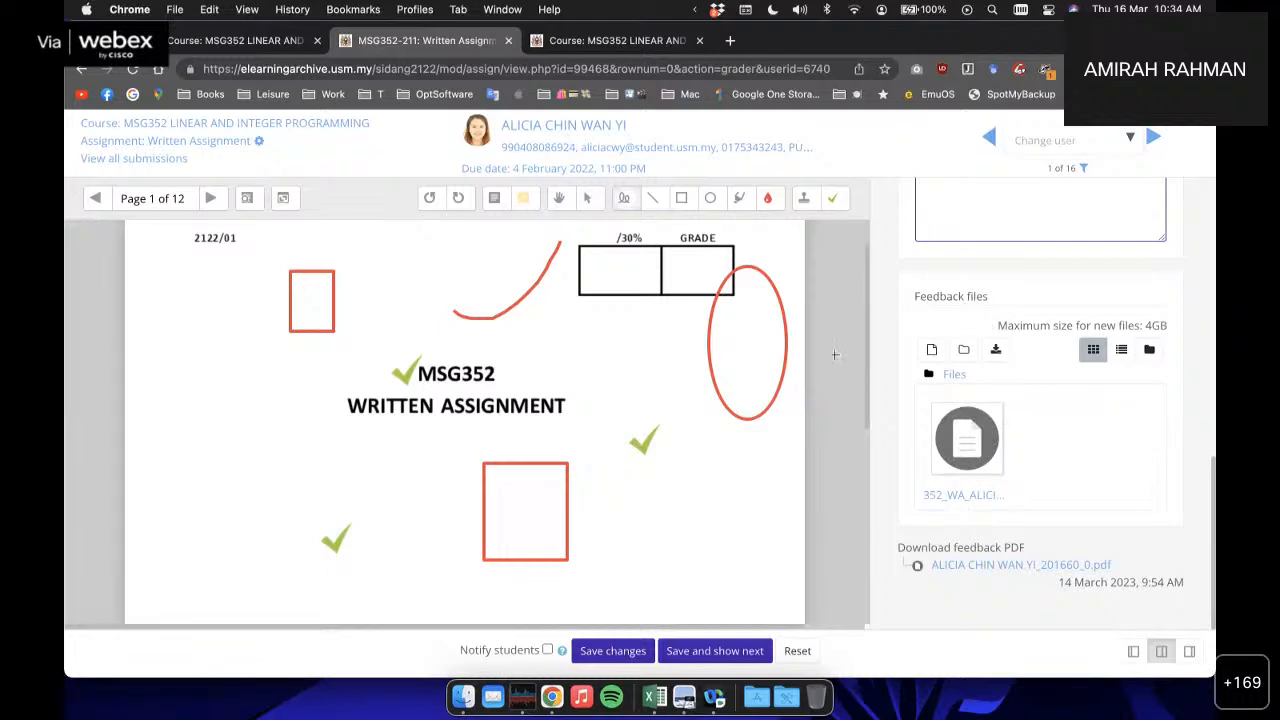
{"action": "scroll", "coordinate": [950, 350], "scroll_direction": "up", "scroll_amount": 3}
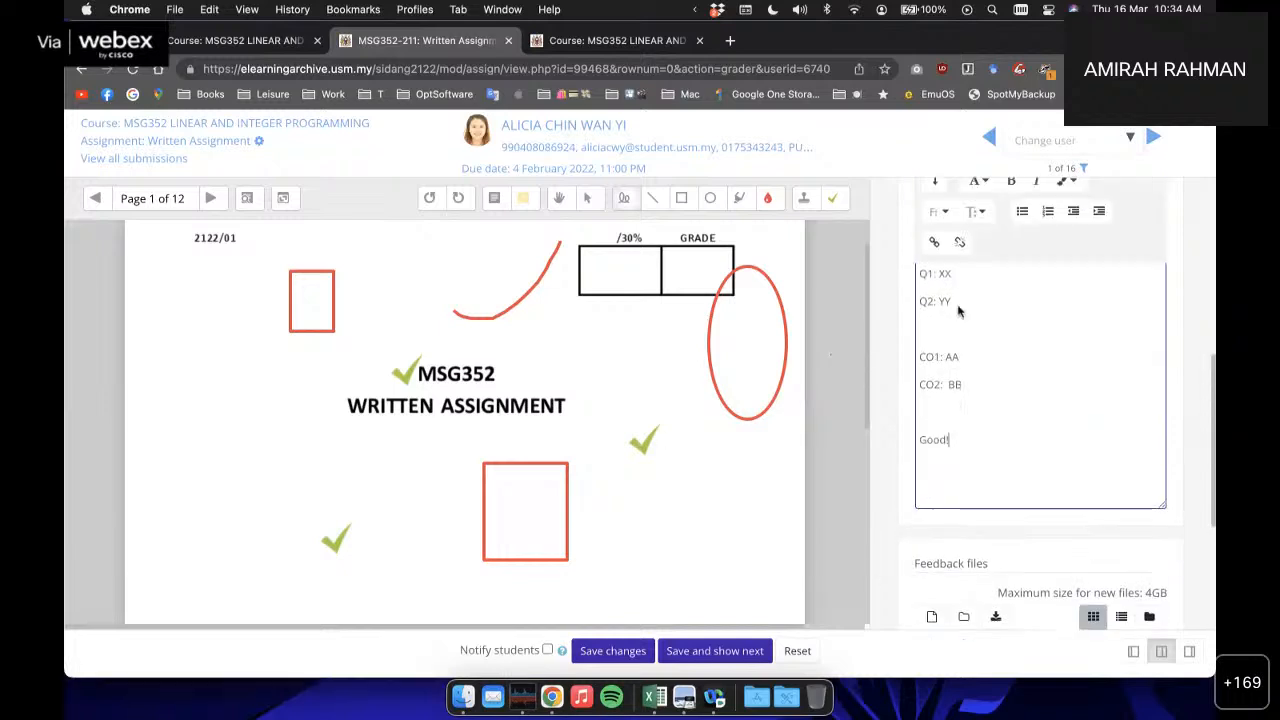
{"action": "scroll", "coordinate": [950, 293], "scroll_direction": "up", "scroll_amount": 6}
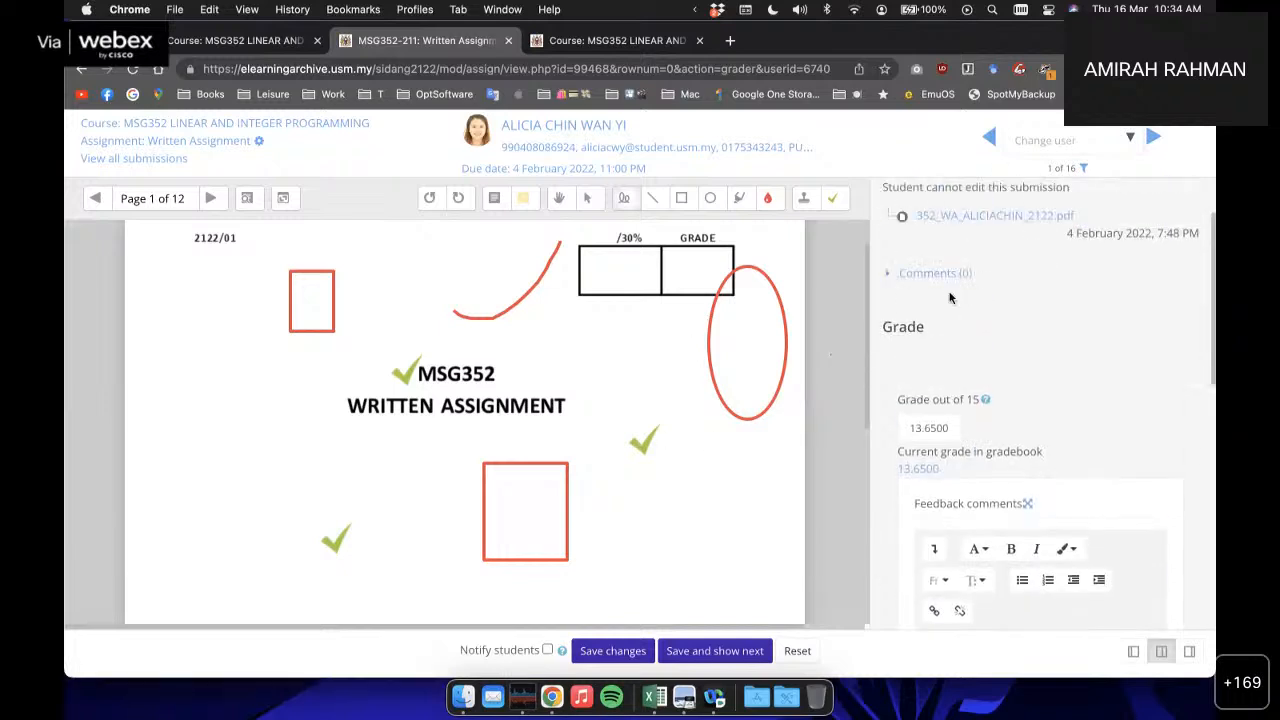
{"action": "scroll", "coordinate": [1000, 400], "scroll_direction": "down", "scroll_amount": 9}
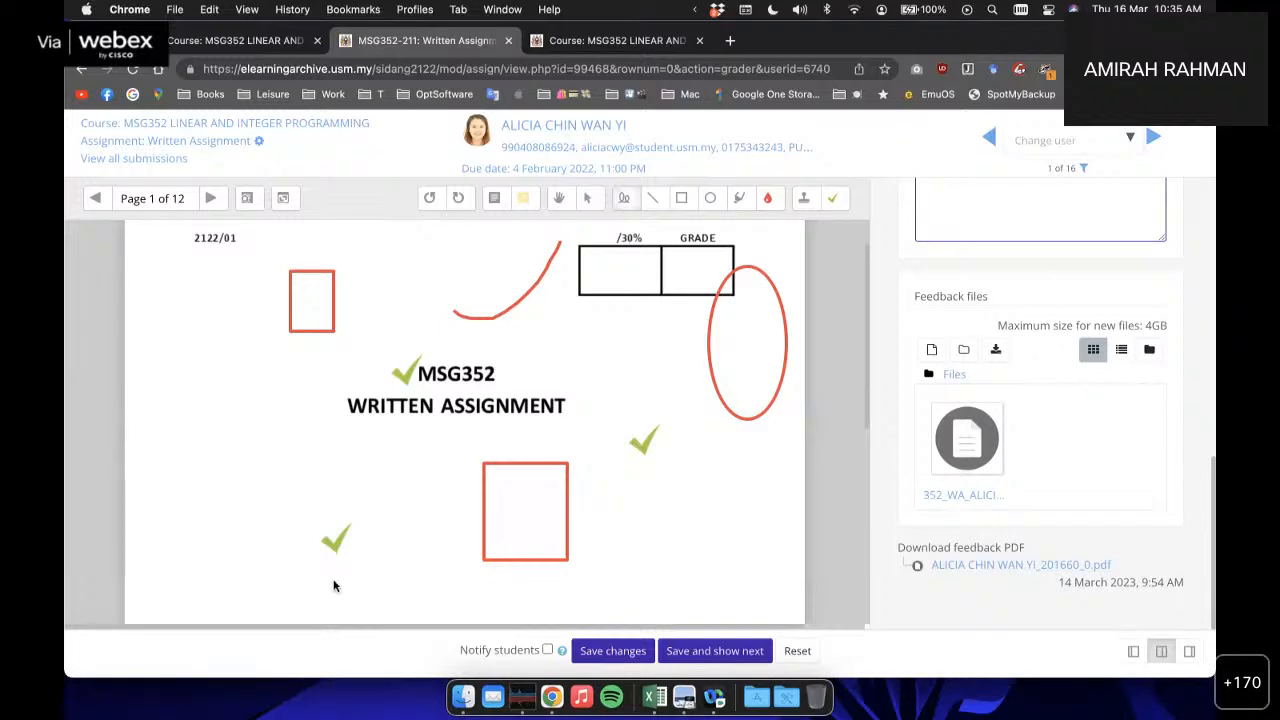
{"action": "left_click", "coordinate": [390, 328]}
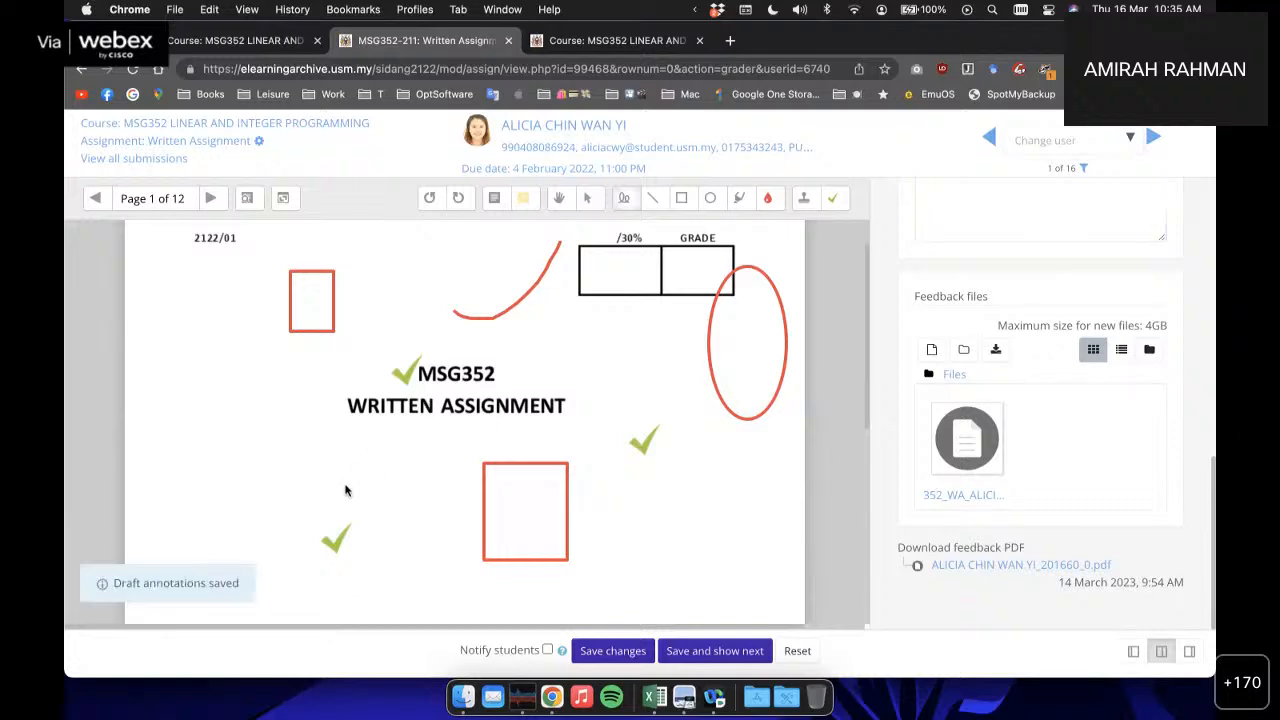
{"action": "scroll", "coordinate": [391, 341], "scroll_direction": "down", "scroll_amount": 3}
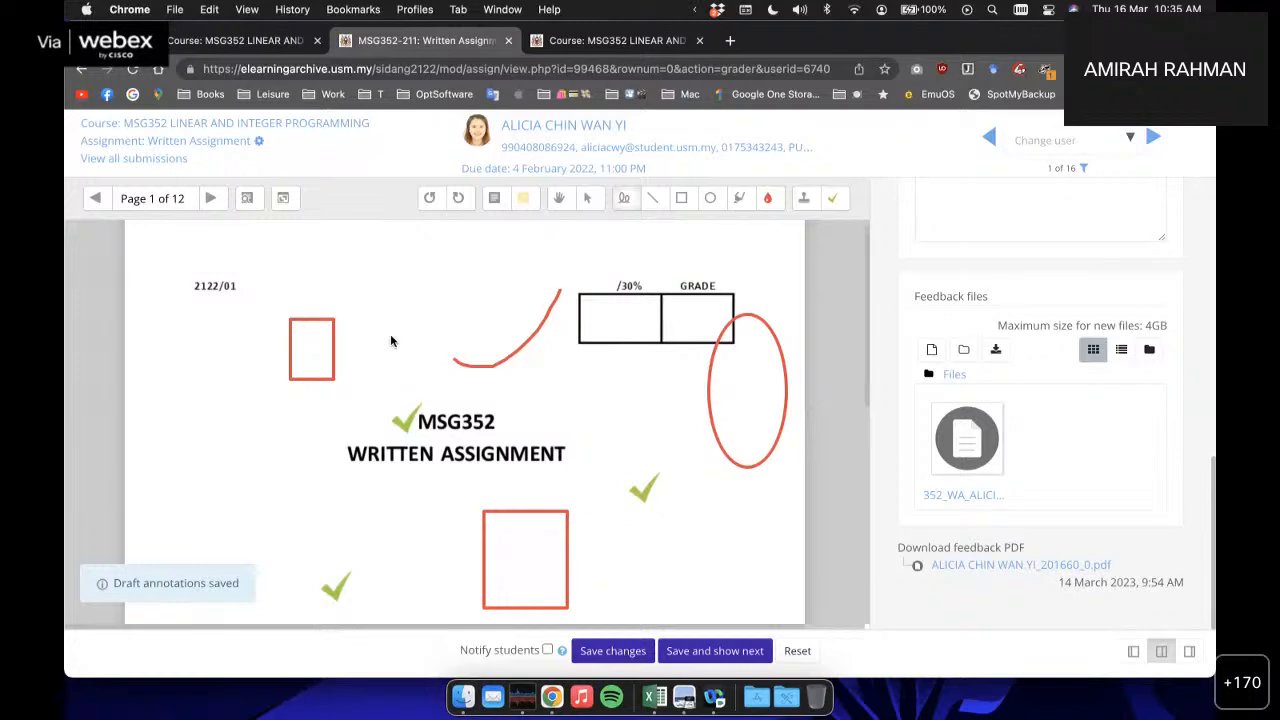
{"action": "scroll", "coordinate": [391, 341], "scroll_direction": "down", "scroll_amount": 2}
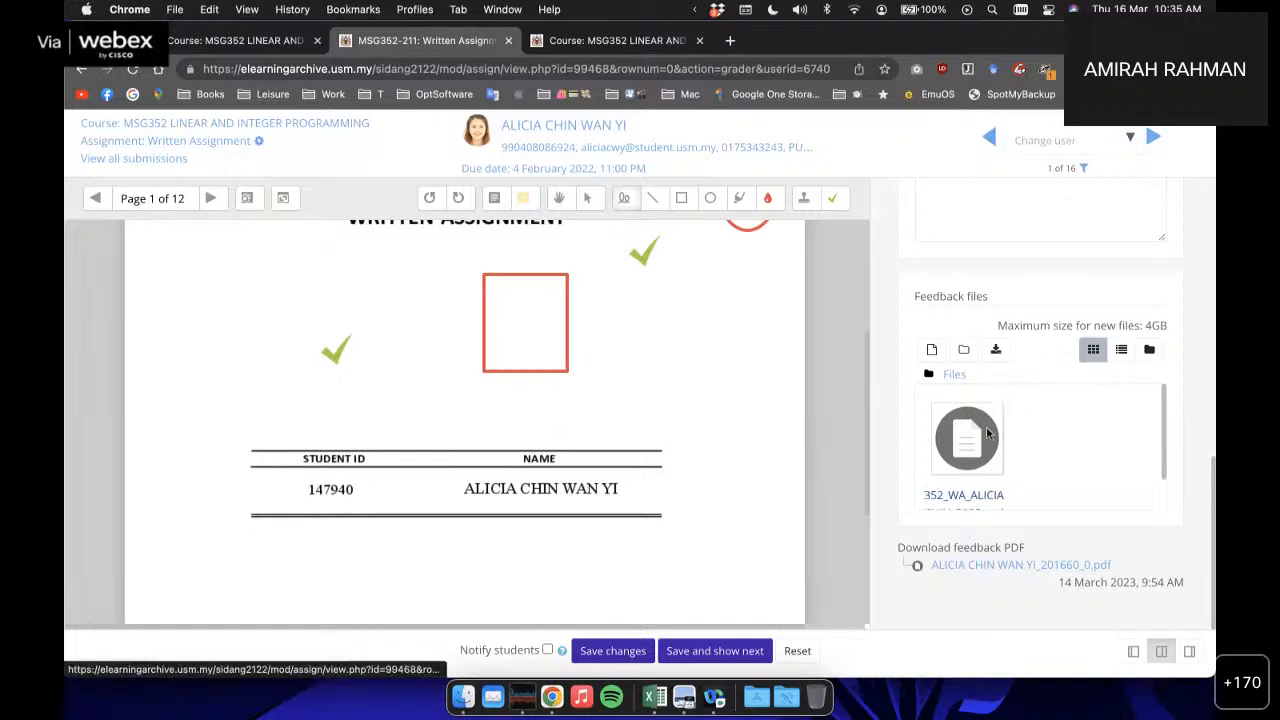
Step: Review the submission status, grade, feedback comments and feedback files in the grading panel once more
{"action": "scroll", "coordinate": [986, 432], "scroll_direction": "up", "scroll_amount": 2}
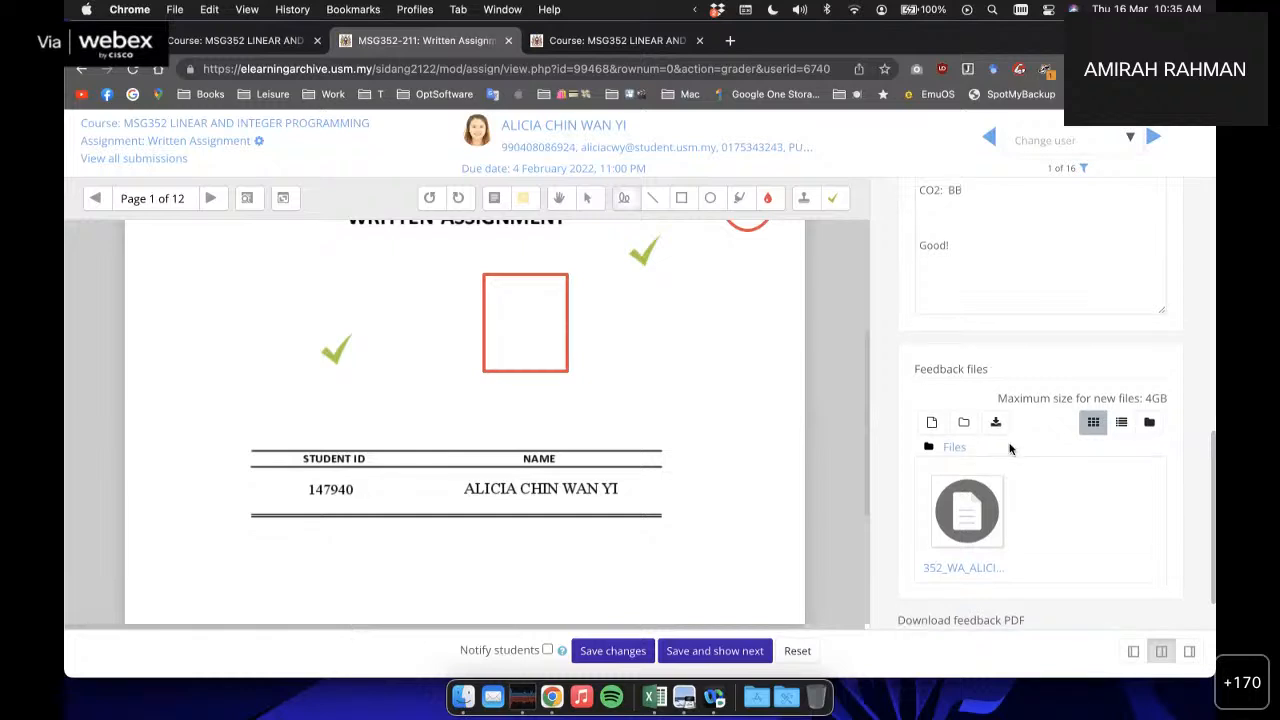
{"action": "scroll", "coordinate": [1008, 446], "scroll_direction": "up", "scroll_amount": 10}
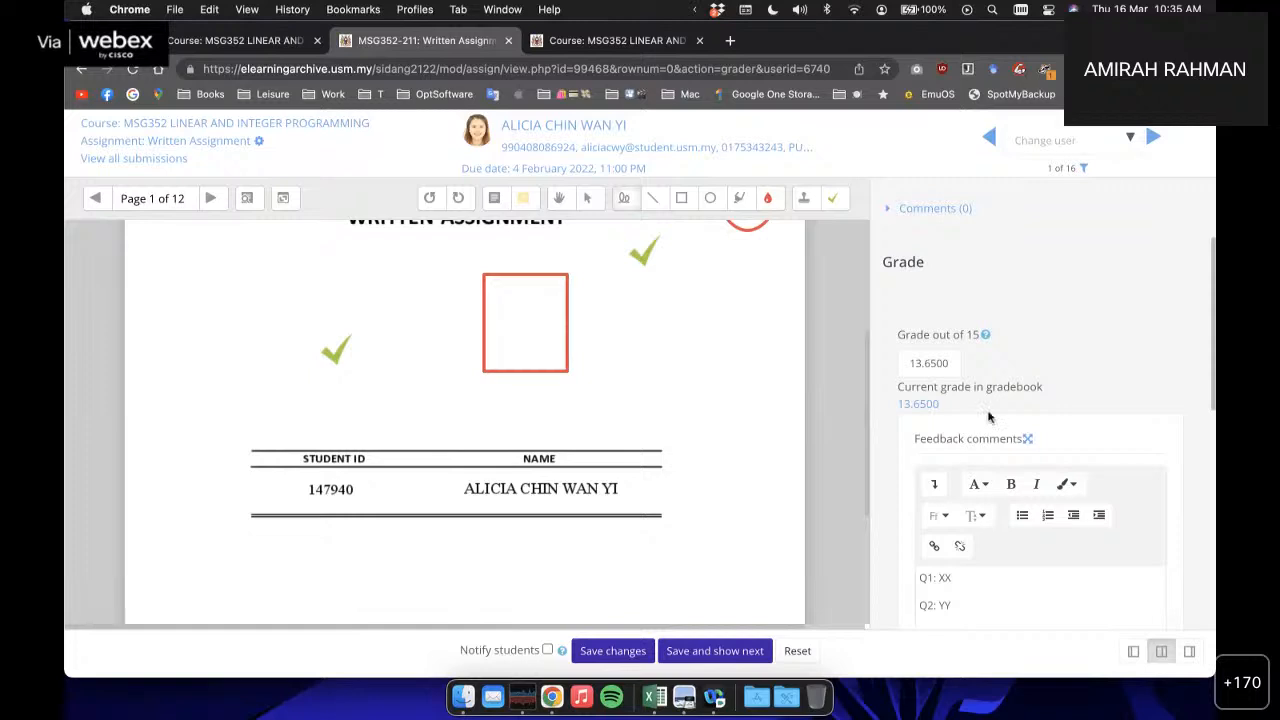
{"action": "scroll", "coordinate": [940, 476], "scroll_direction": "up", "scroll_amount": 3}
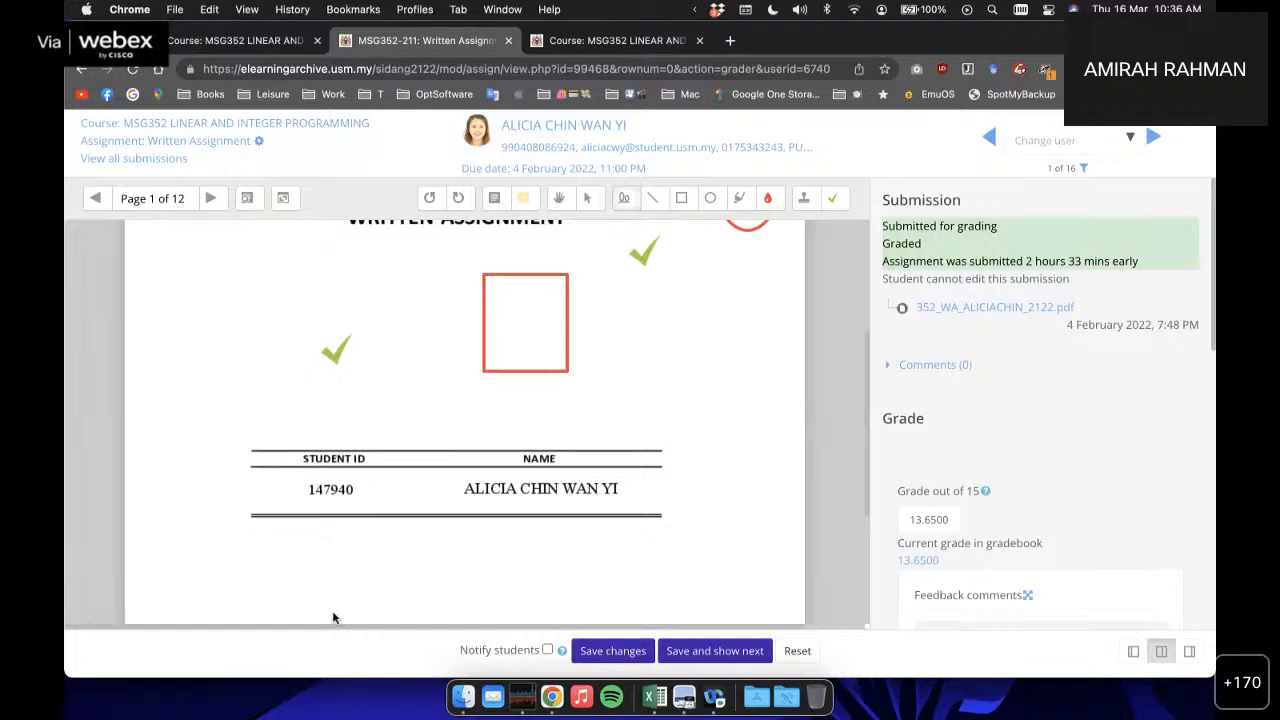
{"action": "key", "text": "XF86AudioRaiseVolume"}
{"action": "scroll", "coordinate": [977, 420], "scroll_direction": "down", "scroll_amount": 8}
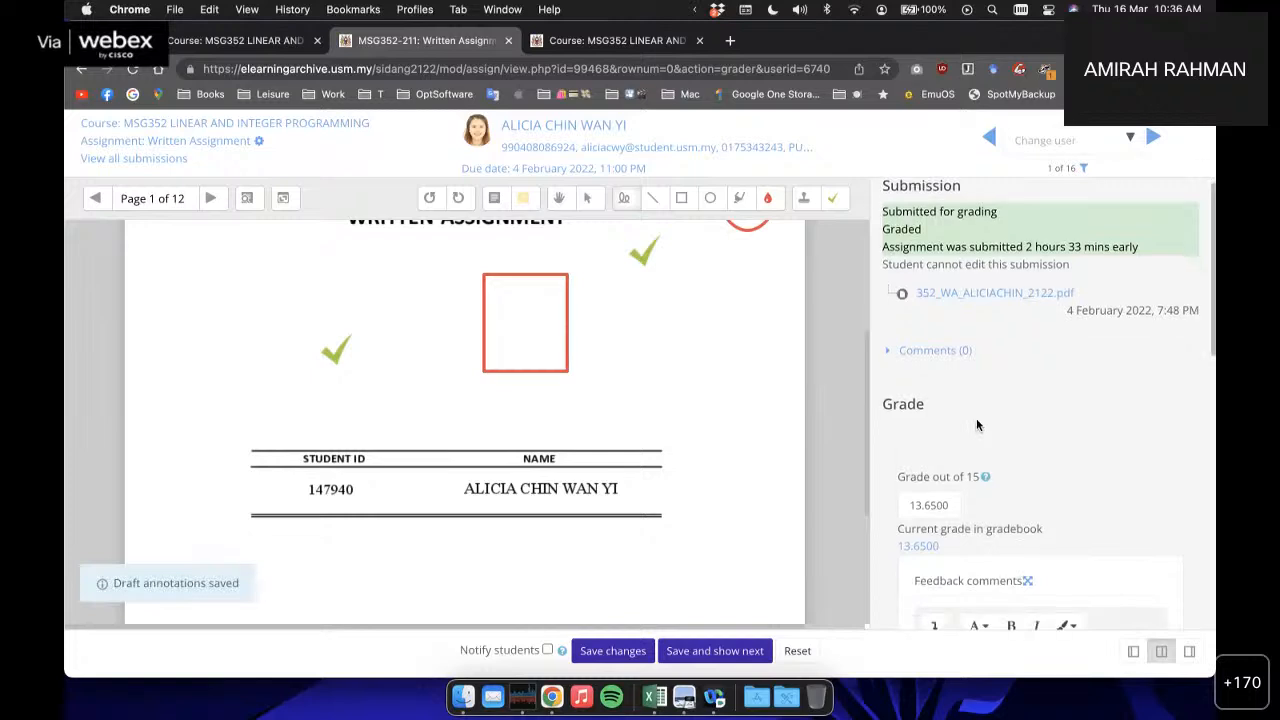
{"action": "scroll", "coordinate": [976, 418], "scroll_direction": "down", "scroll_amount": 6}
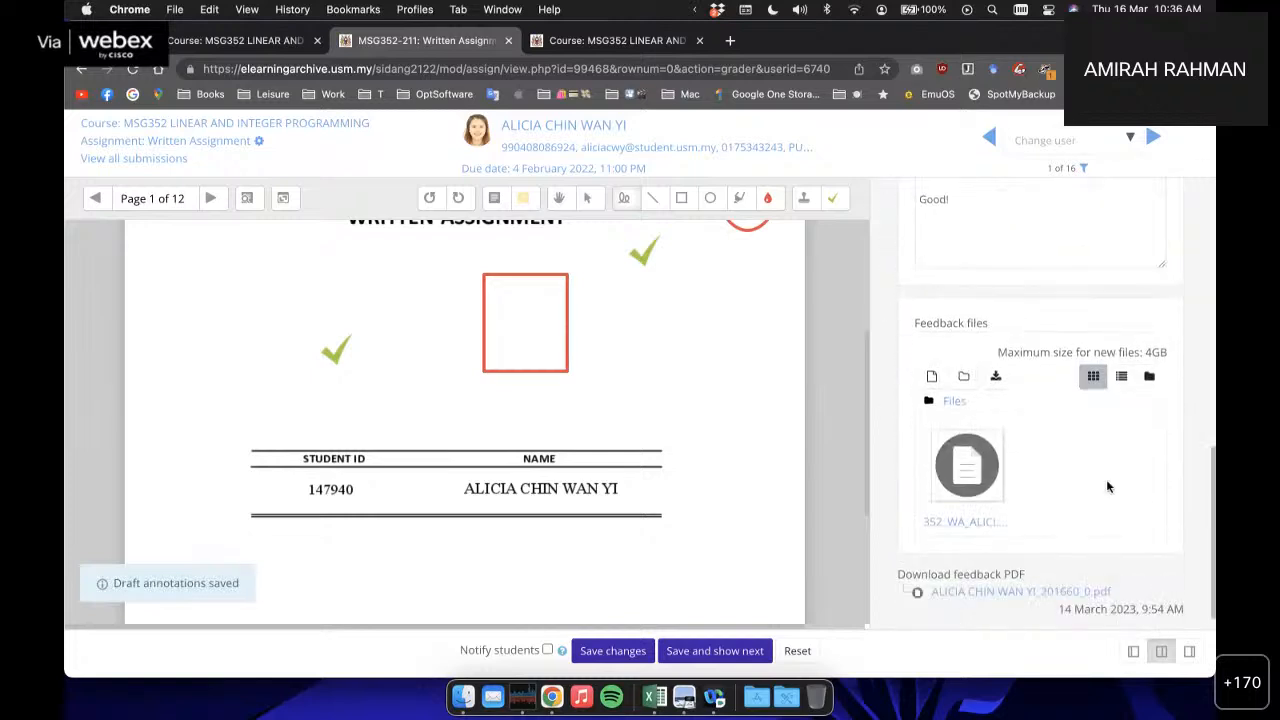
{"action": "scroll", "coordinate": [1016, 514], "scroll_direction": "up", "scroll_amount": 3}
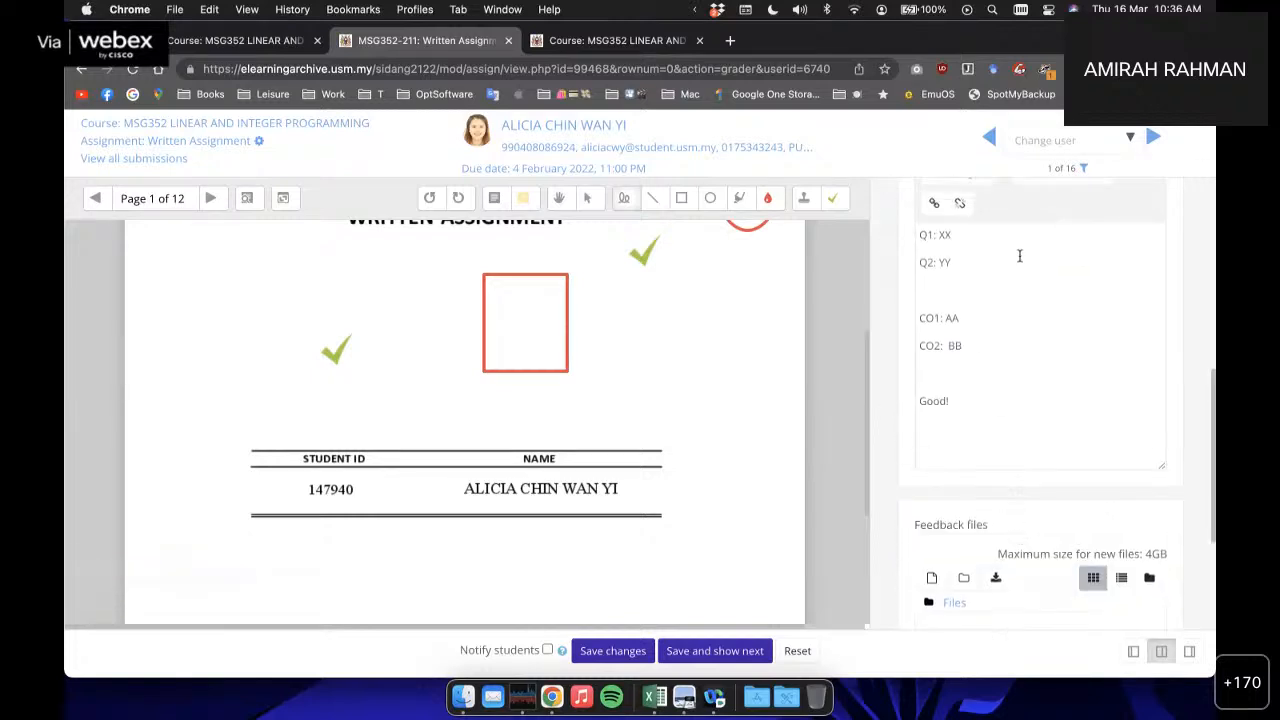
{"action": "scroll", "coordinate": [1015, 371], "scroll_direction": "up", "scroll_amount": 5}
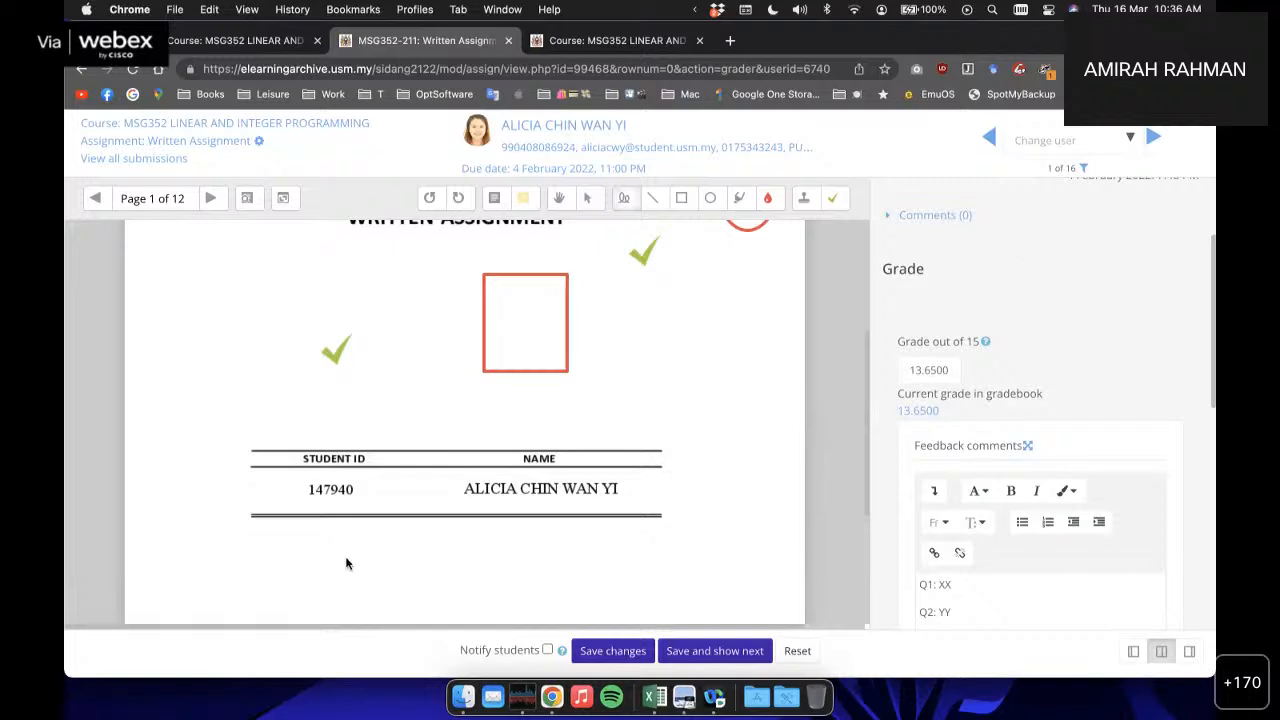
Step: Leave the grading page for the Written Assignment overview and open the assignment's settings for editing
{"action": "left_click", "coordinate": [265, 40]}
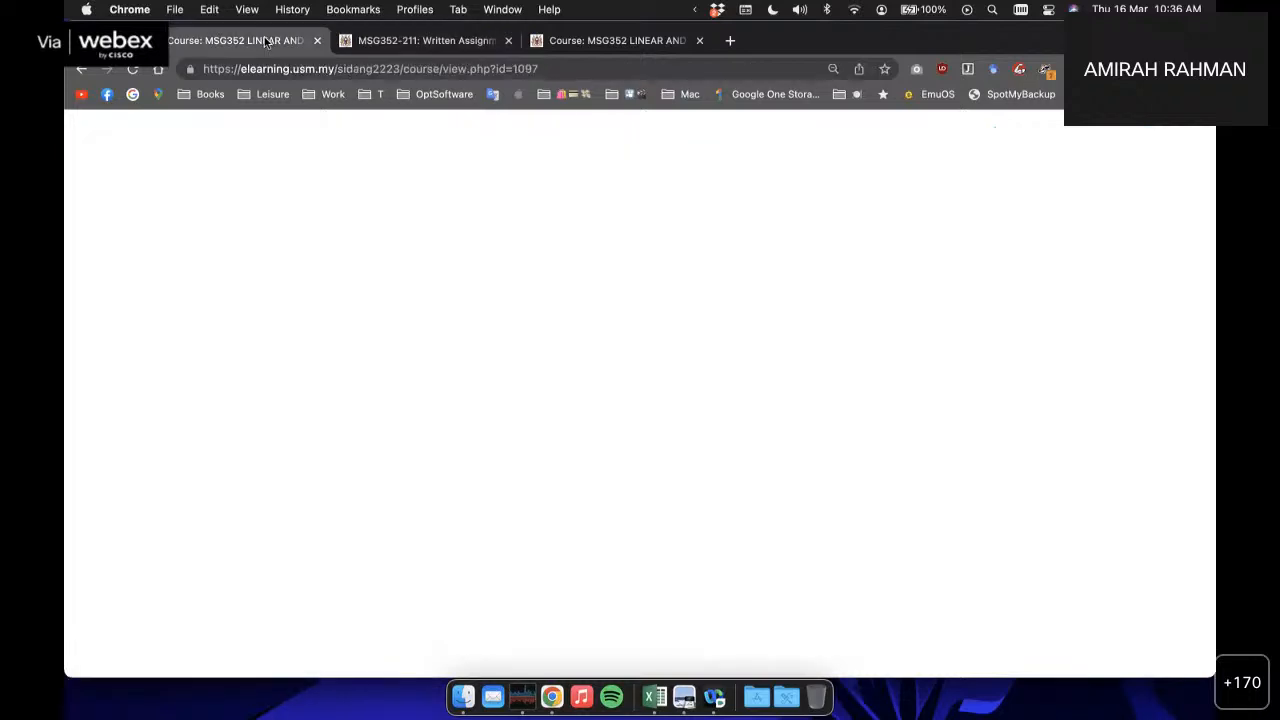
{"action": "left_click", "coordinate": [378, 40]}
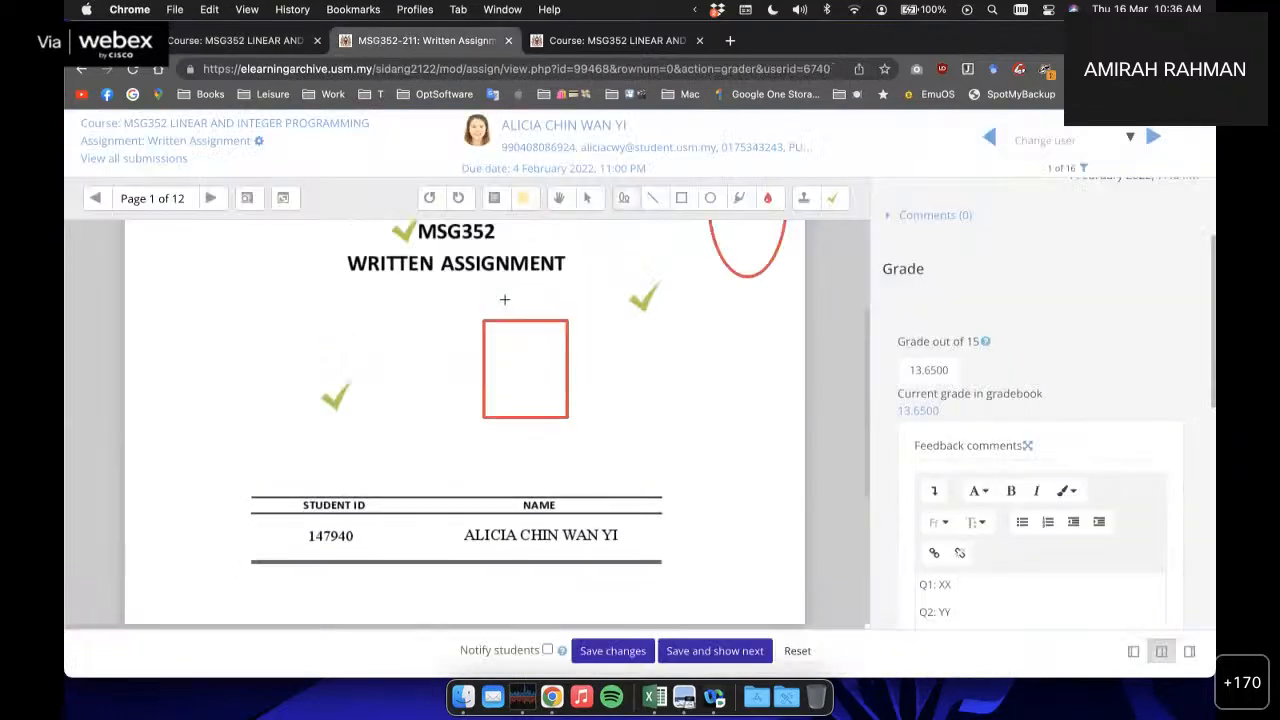
{"action": "left_click", "coordinate": [179, 141]}
{"action": "left_click", "coordinate": [676, 291]}
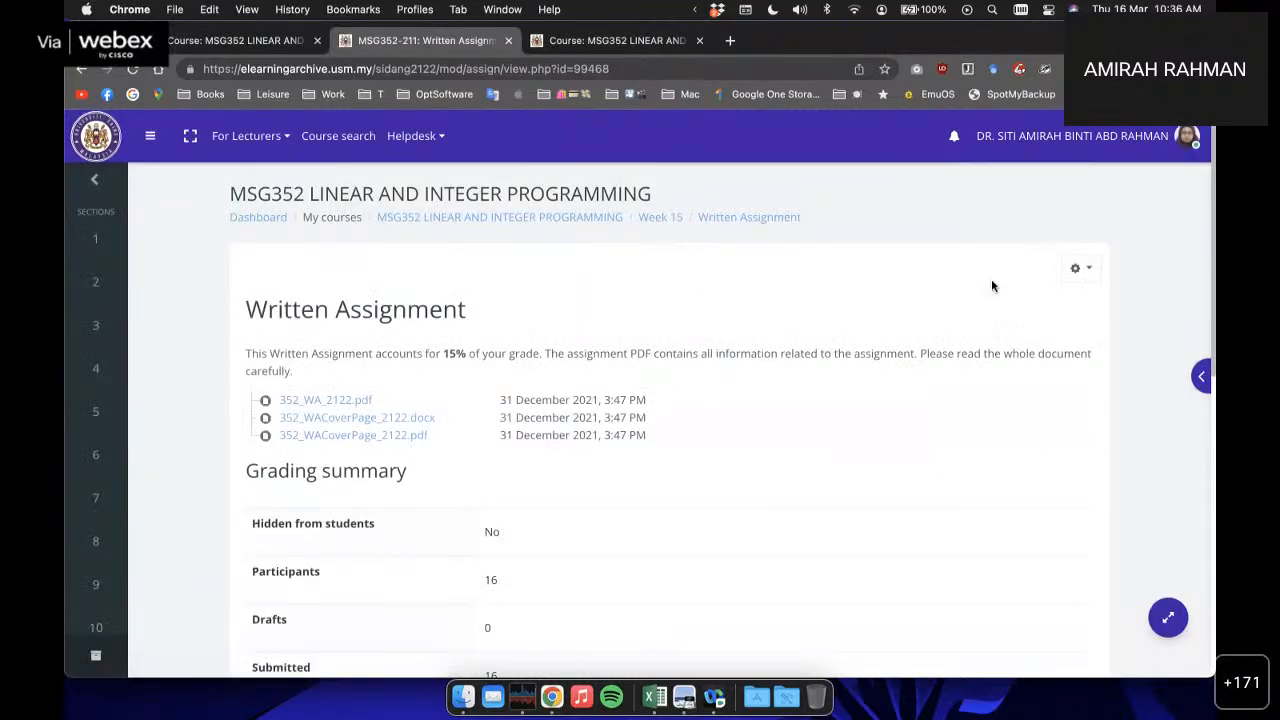
{"action": "left_click", "coordinate": [1080, 268]}
{"action": "left_click", "coordinate": [1010, 302]}
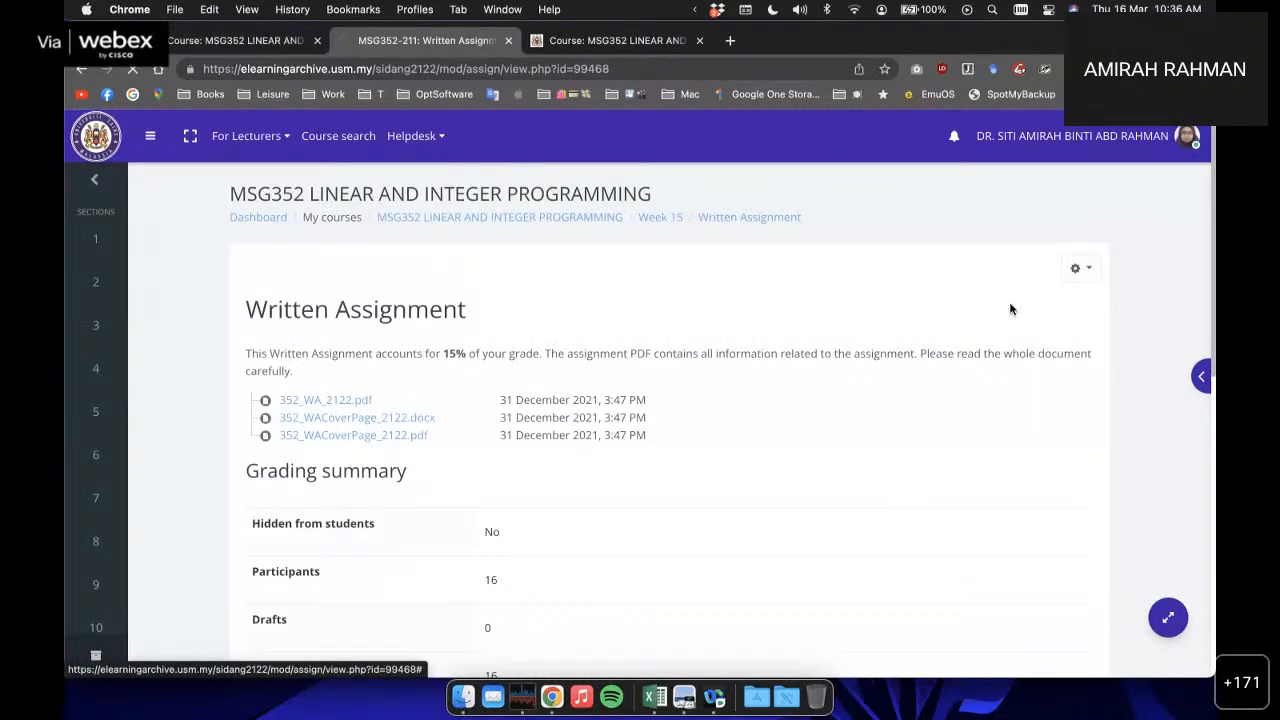
Step: Examine the assignment's additional files, availability dates and submission types, including the upload limits and accepted file types
{"action": "scroll", "coordinate": [381, 419], "scroll_direction": "down", "scroll_amount": 2}
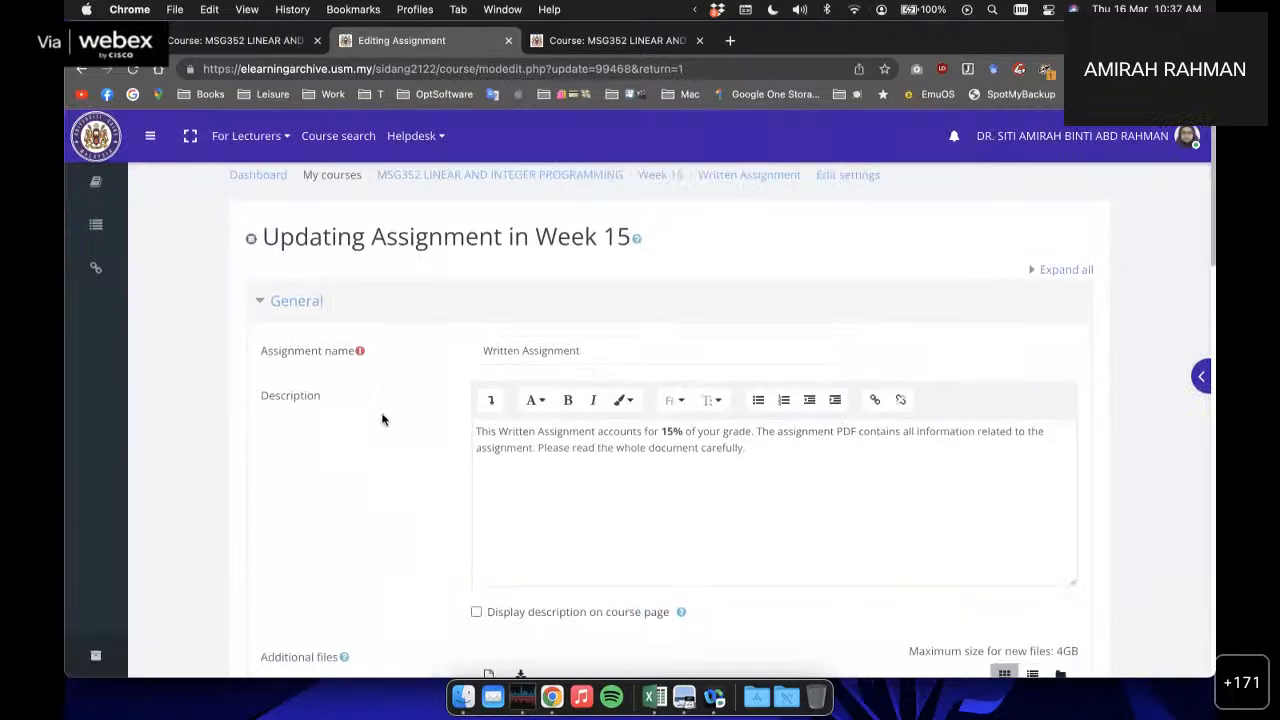
{"action": "scroll", "coordinate": [381, 419], "scroll_direction": "down", "scroll_amount": 10}
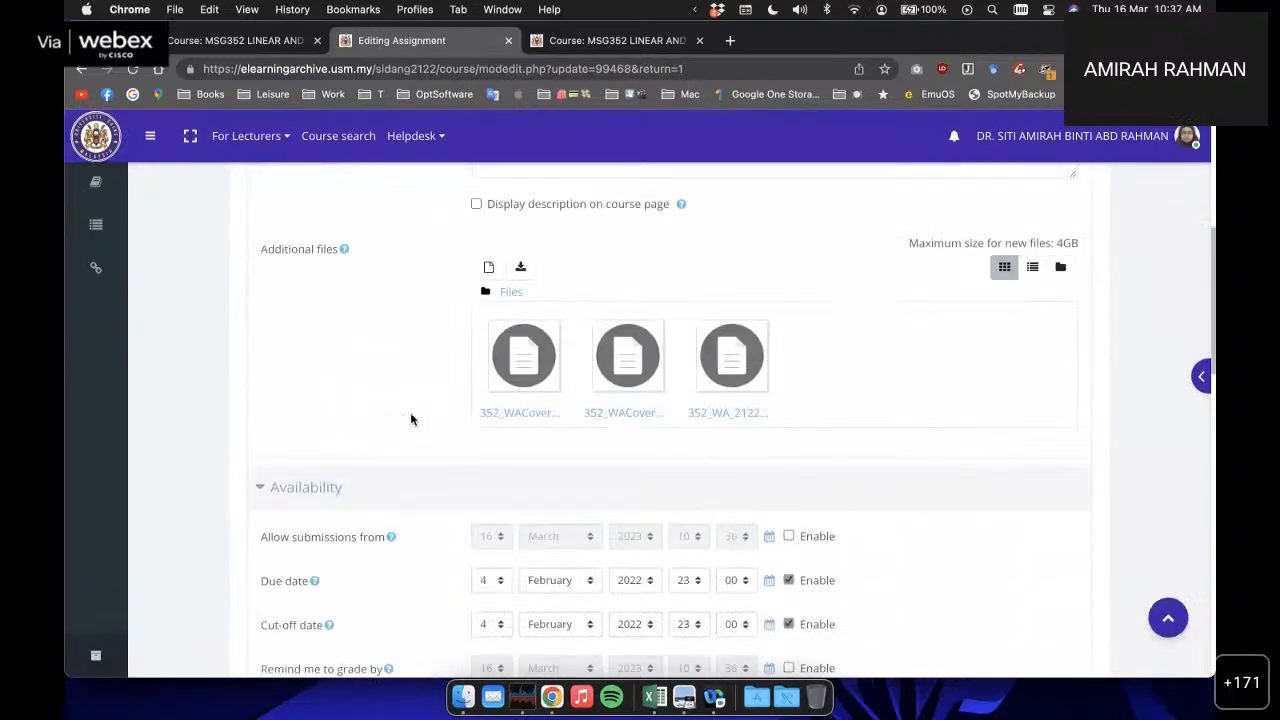
{"action": "scroll", "coordinate": [408, 417], "scroll_direction": "down", "scroll_amount": 10}
{"action": "scroll", "coordinate": [397, 398], "scroll_direction": "down", "scroll_amount": 1}
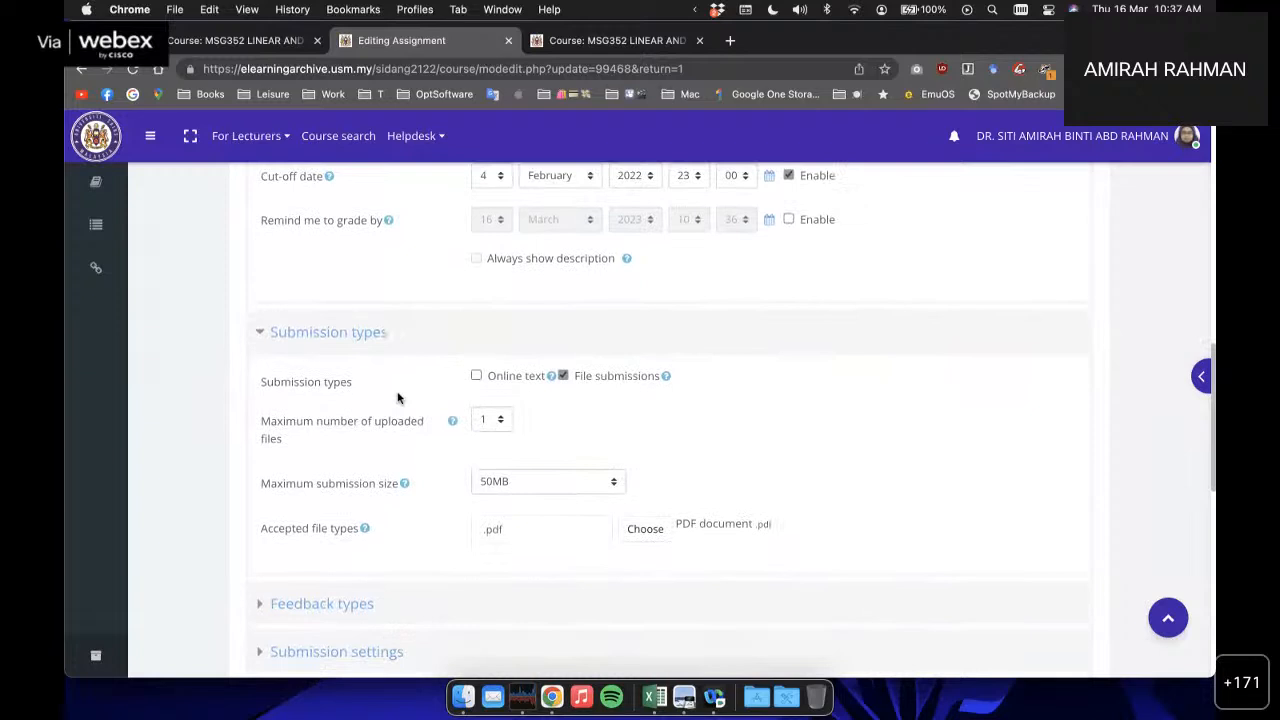
{"action": "scroll", "coordinate": [370, 440], "scroll_direction": "down", "scroll_amount": 2}
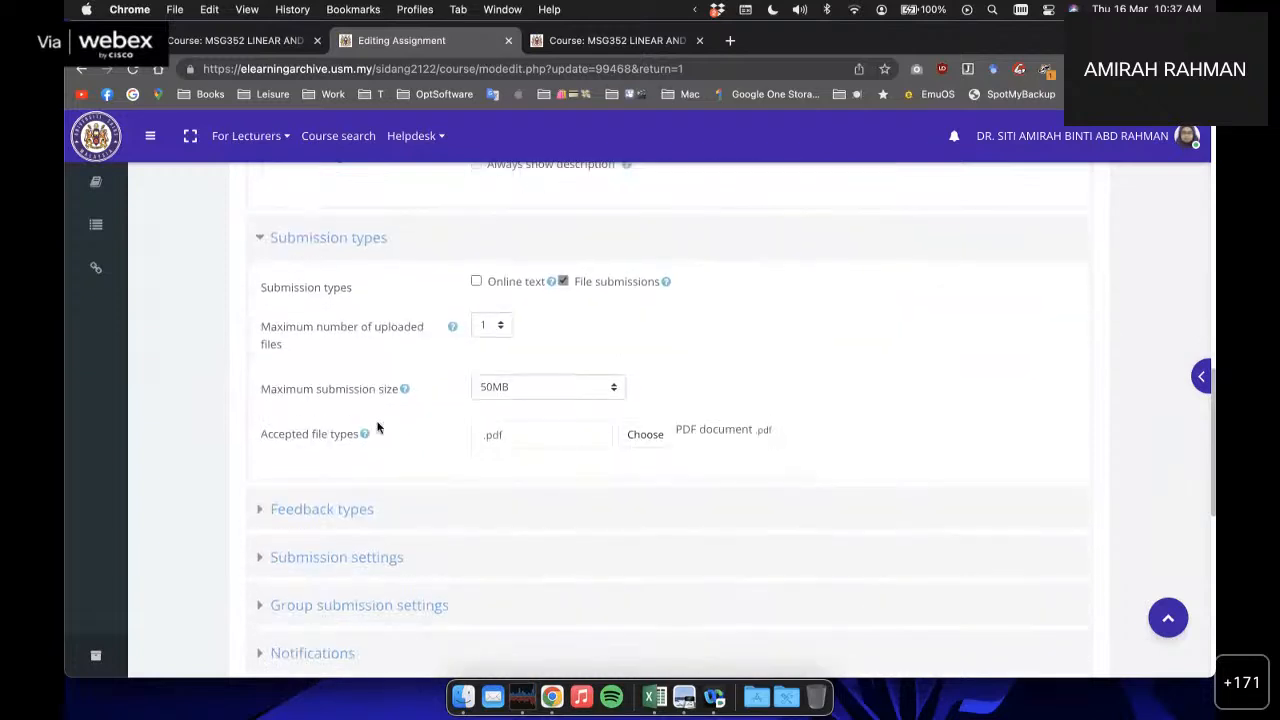
{"action": "scroll", "coordinate": [377, 429], "scroll_direction": "up", "scroll_amount": 1}
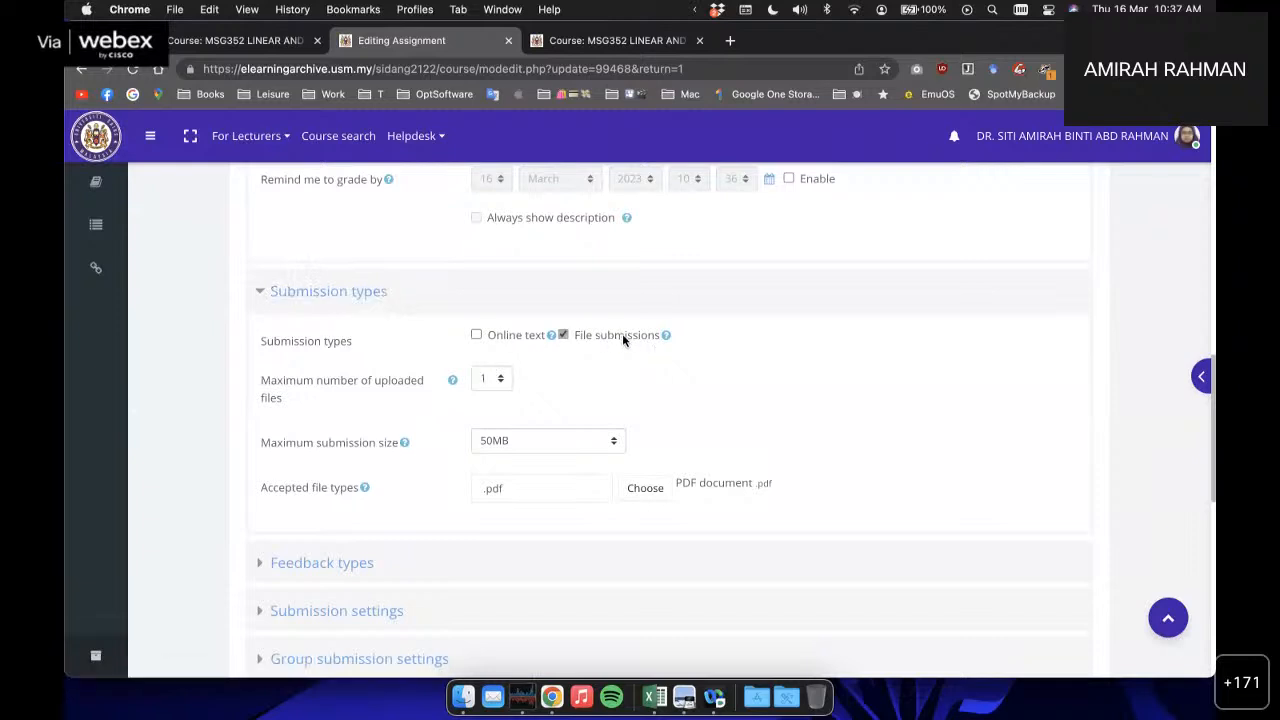
{"action": "left_click", "coordinate": [523, 487]}
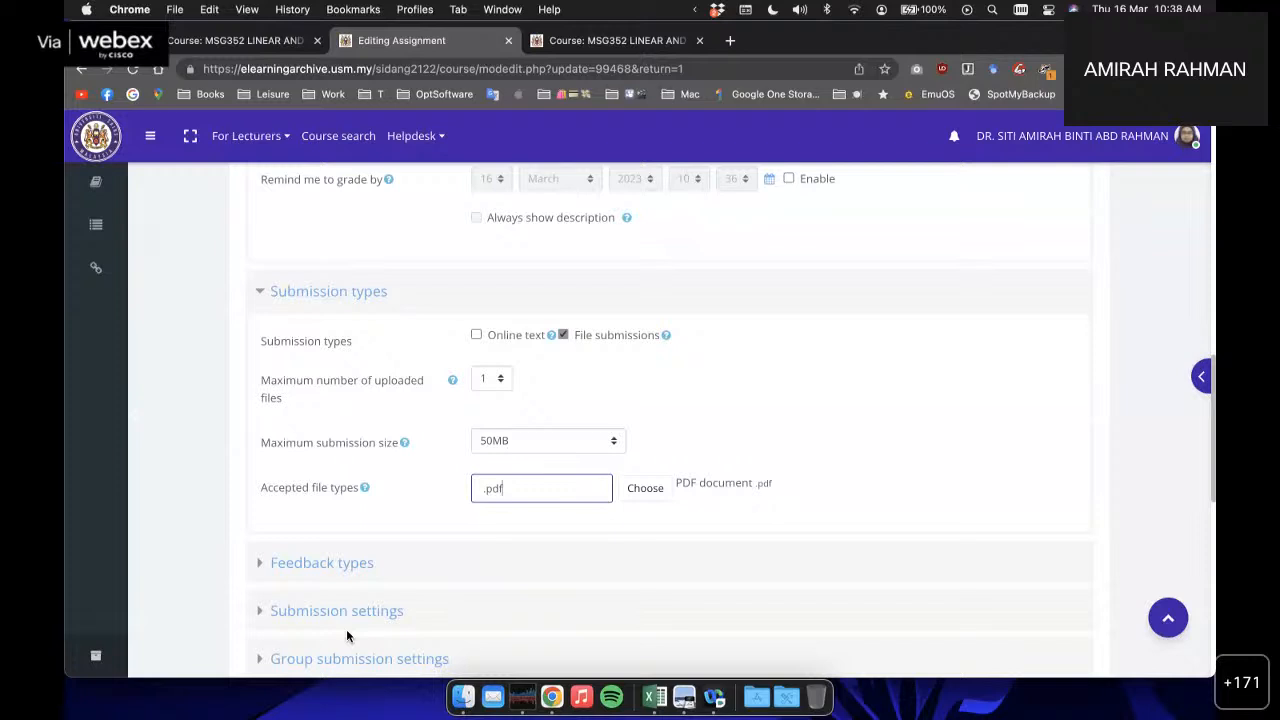
{"action": "left_click", "coordinate": [543, 563]}
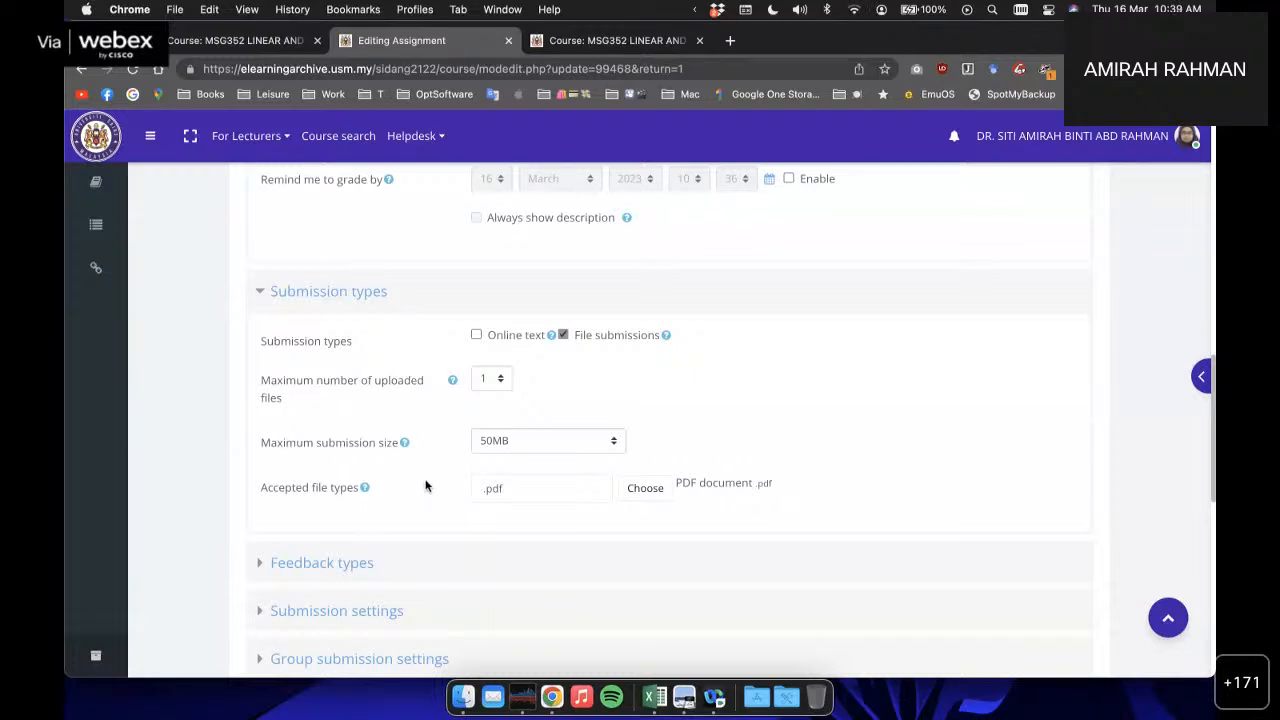
{"action": "scroll", "coordinate": [471, 446], "scroll_direction": "up", "scroll_amount": 1}
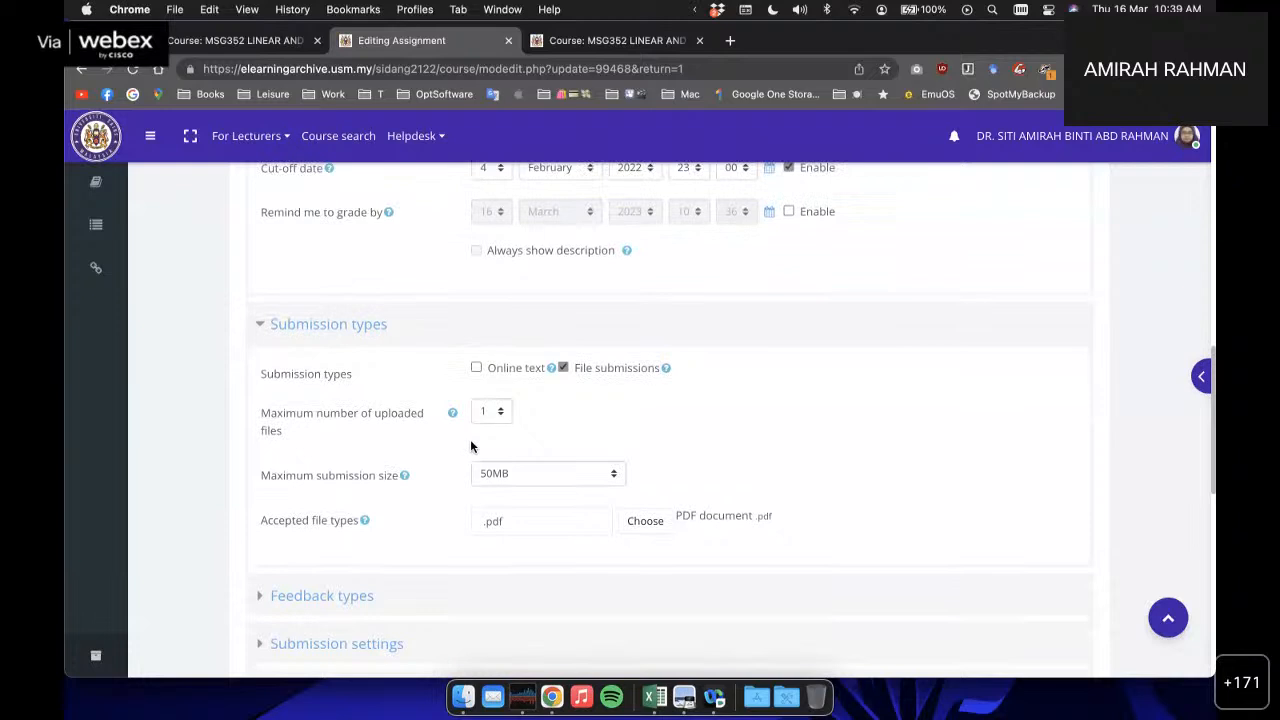
Step: Expand the Feedback types settings and examine the feedback options and the inline comment setting
{"action": "scroll", "coordinate": [471, 446], "scroll_direction": "down", "scroll_amount": 5}
{"action": "left_click", "coordinate": [330, 428]}
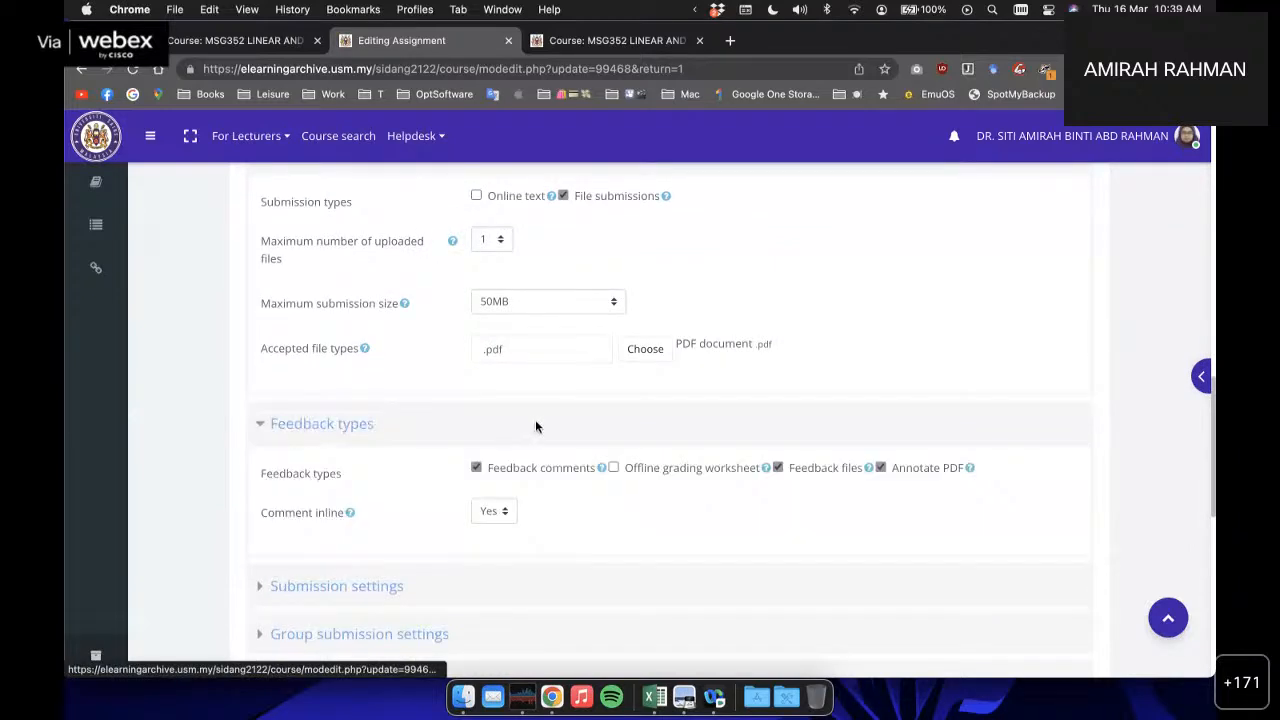
{"action": "scroll", "coordinate": [535, 427], "scroll_direction": "down", "scroll_amount": 2}
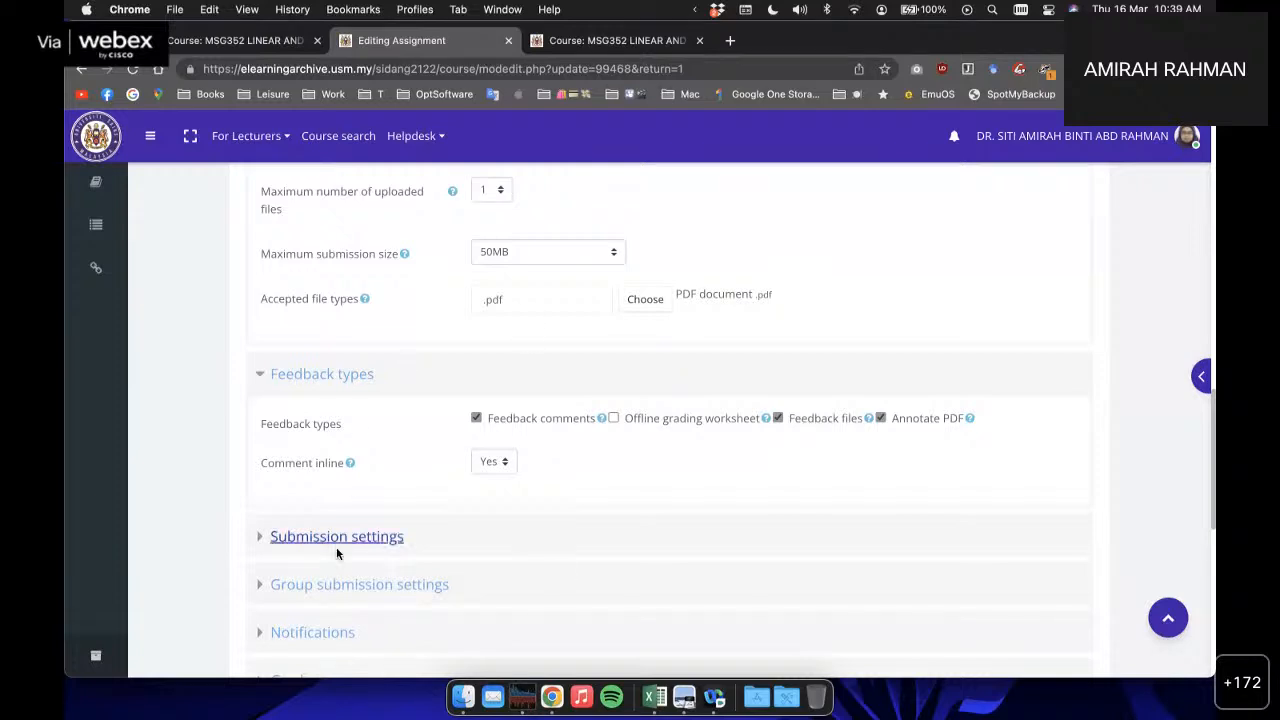
Step: Leave the assignment settings without saving and open the first student's submission for grading from the Written Assignment overview
{"action": "scroll", "coordinate": [823, 342], "scroll_direction": "up", "scroll_amount": 5}
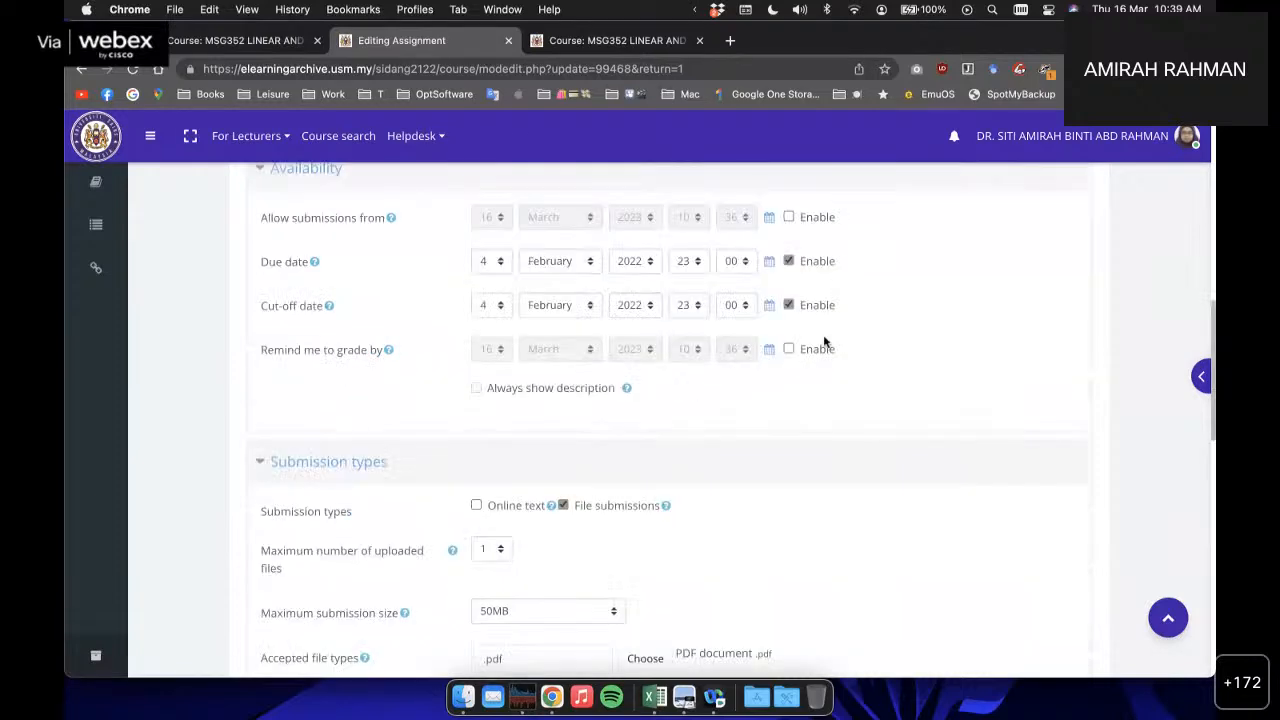
{"action": "scroll", "coordinate": [823, 342], "scroll_direction": "left", "scroll_amount": 5}
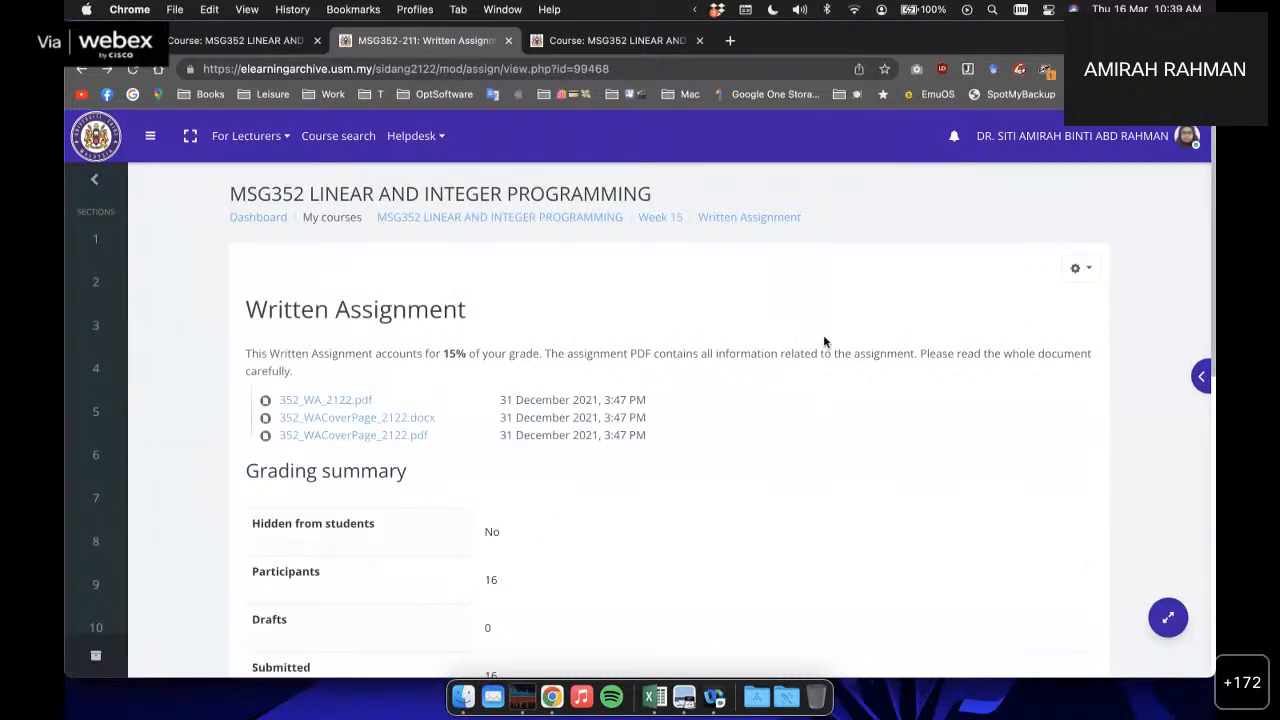
{"action": "scroll", "coordinate": [813, 340], "scroll_direction": "down", "scroll_amount": 10}
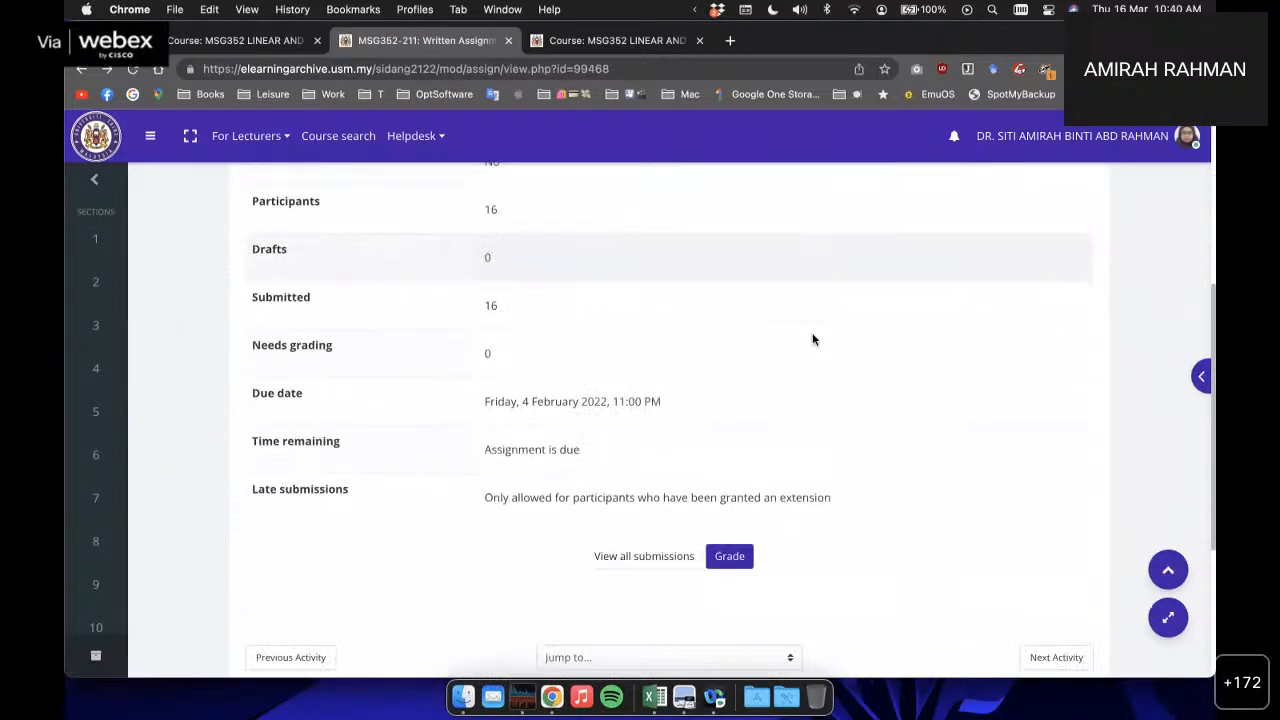
{"action": "left_click", "coordinate": [735, 471]}
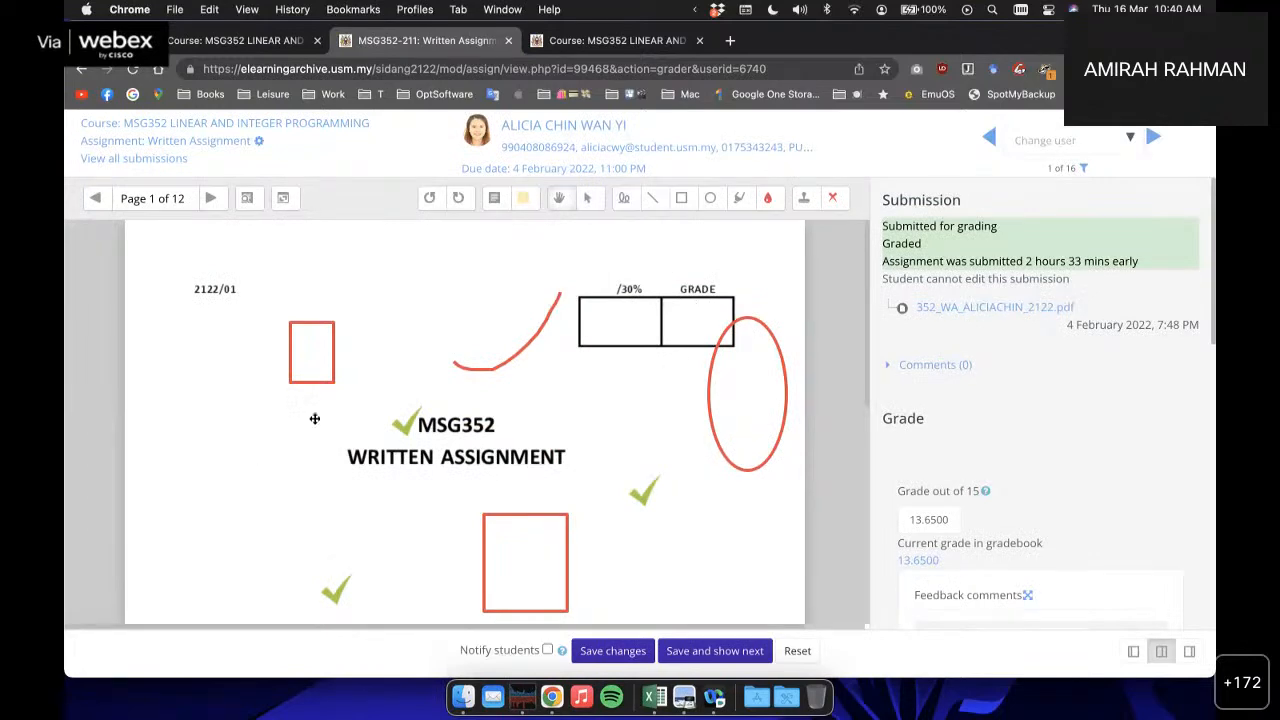
Step: Examine the grade, feedback comments, feedback files and feedback PDF download in the student's grading panel
{"action": "scroll", "coordinate": [1074, 406], "scroll_direction": "down", "scroll_amount": 5}
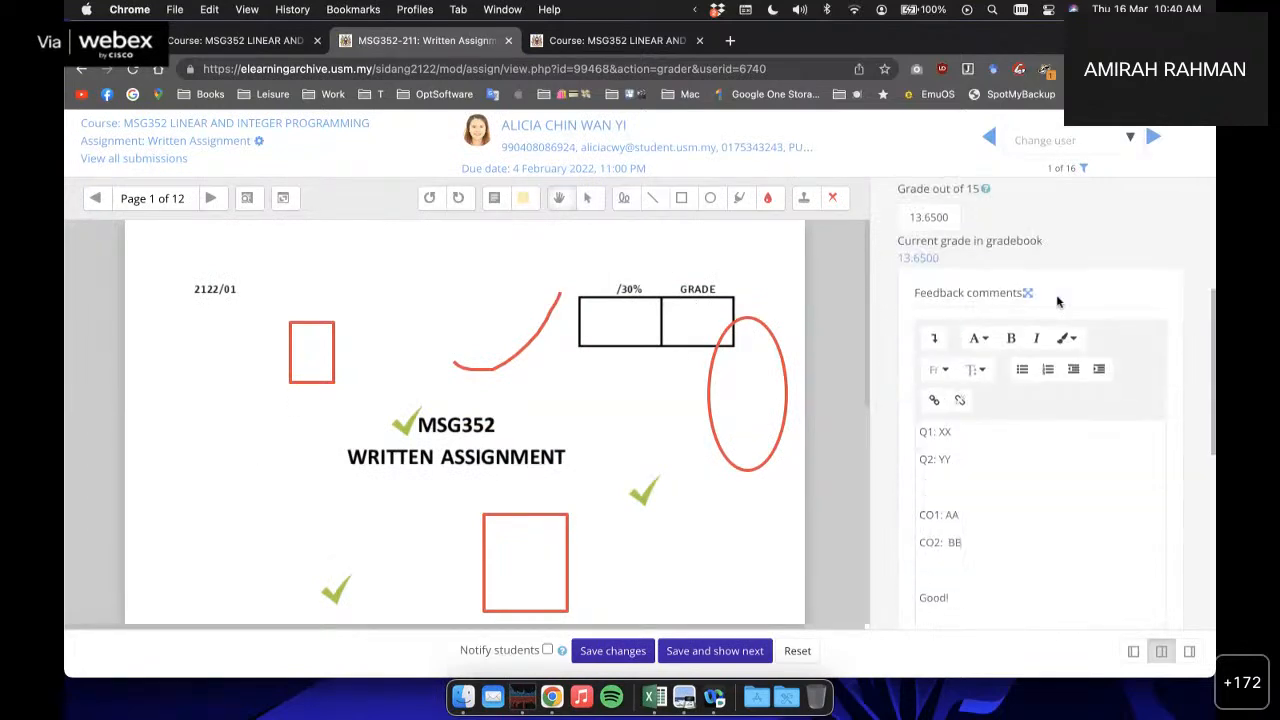
{"action": "scroll", "coordinate": [990, 420], "scroll_direction": "down", "scroll_amount": 5}
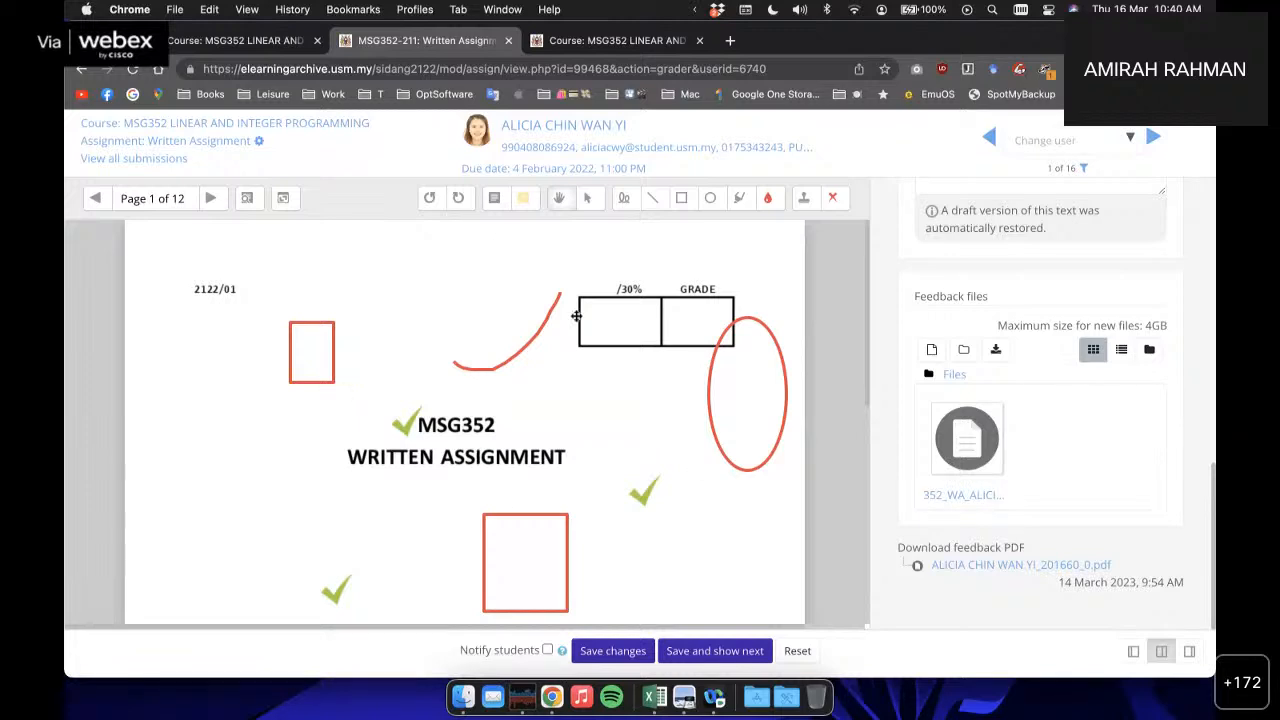
{"action": "scroll", "coordinate": [551, 481], "scroll_direction": "down", "scroll_amount": 2}
{"action": "scroll", "coordinate": [551, 481], "scroll_direction": "up", "scroll_amount": 2}
{"action": "scroll", "coordinate": [1003, 559], "scroll_direction": "up", "scroll_amount": 5}
{"action": "scroll", "coordinate": [1003, 559], "scroll_direction": "down", "scroll_amount": 3}
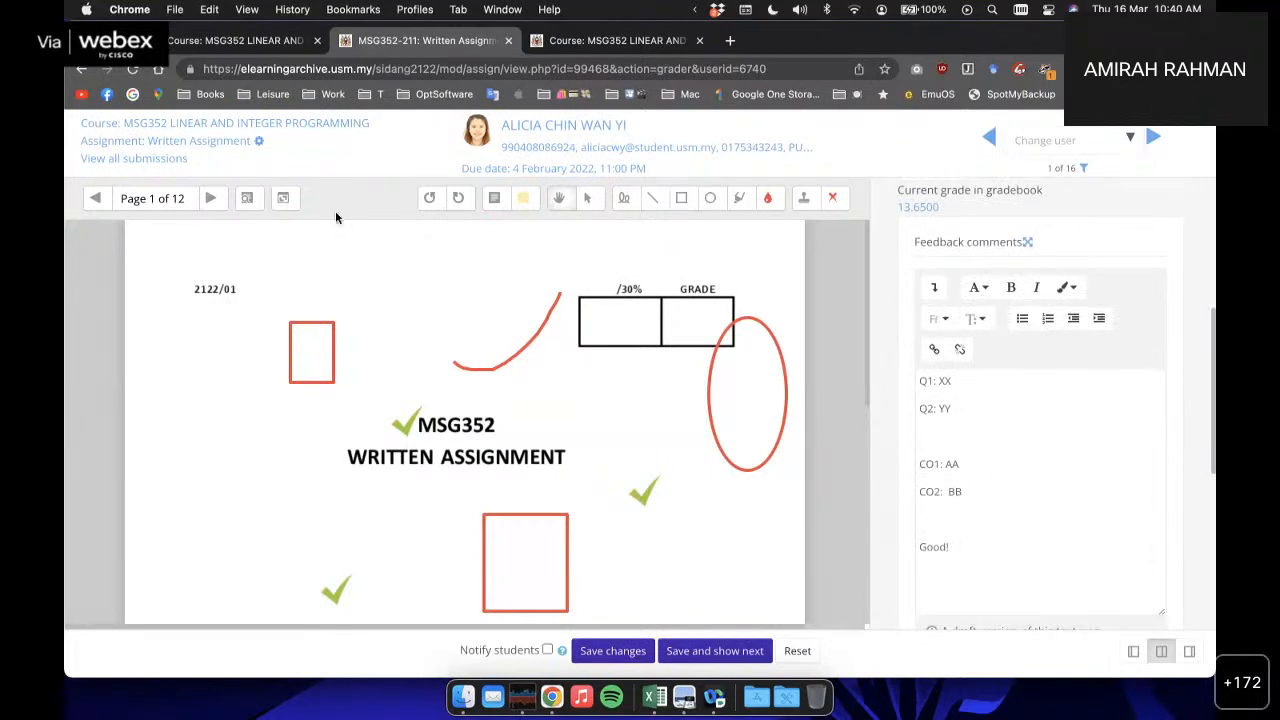
Step: Open the list of all Written Assignment submissions and examine the students' statuses and grades
{"action": "left_click", "coordinate": [171, 161]}
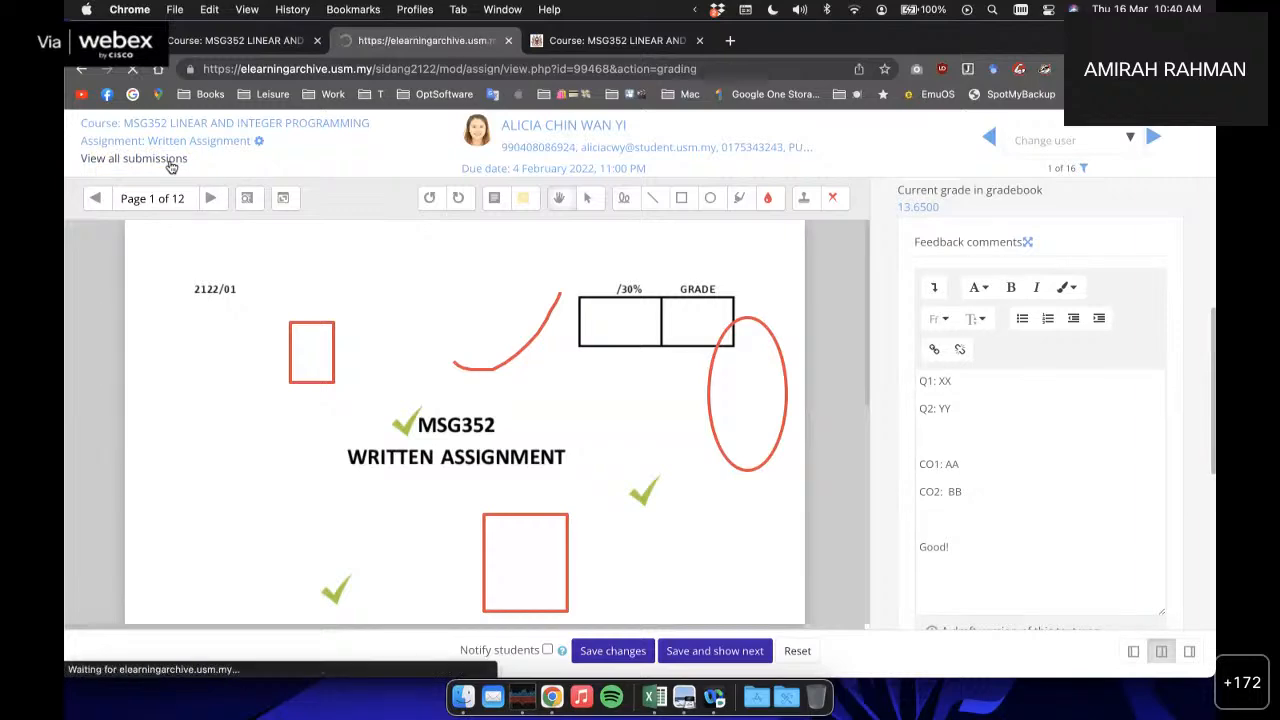
{"action": "scroll", "coordinate": [262, 344], "scroll_direction": "down", "scroll_amount": 5}
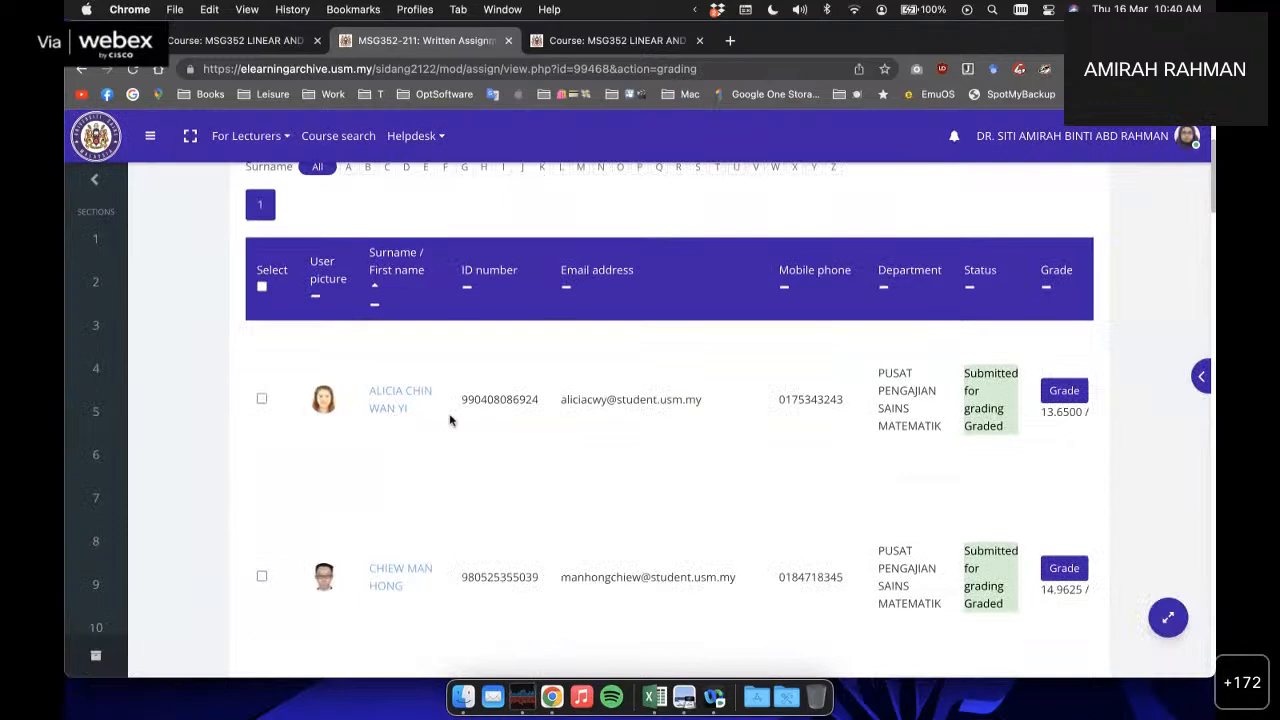
{"action": "scroll", "coordinate": [450, 420], "scroll_direction": "right", "scroll_amount": 2}
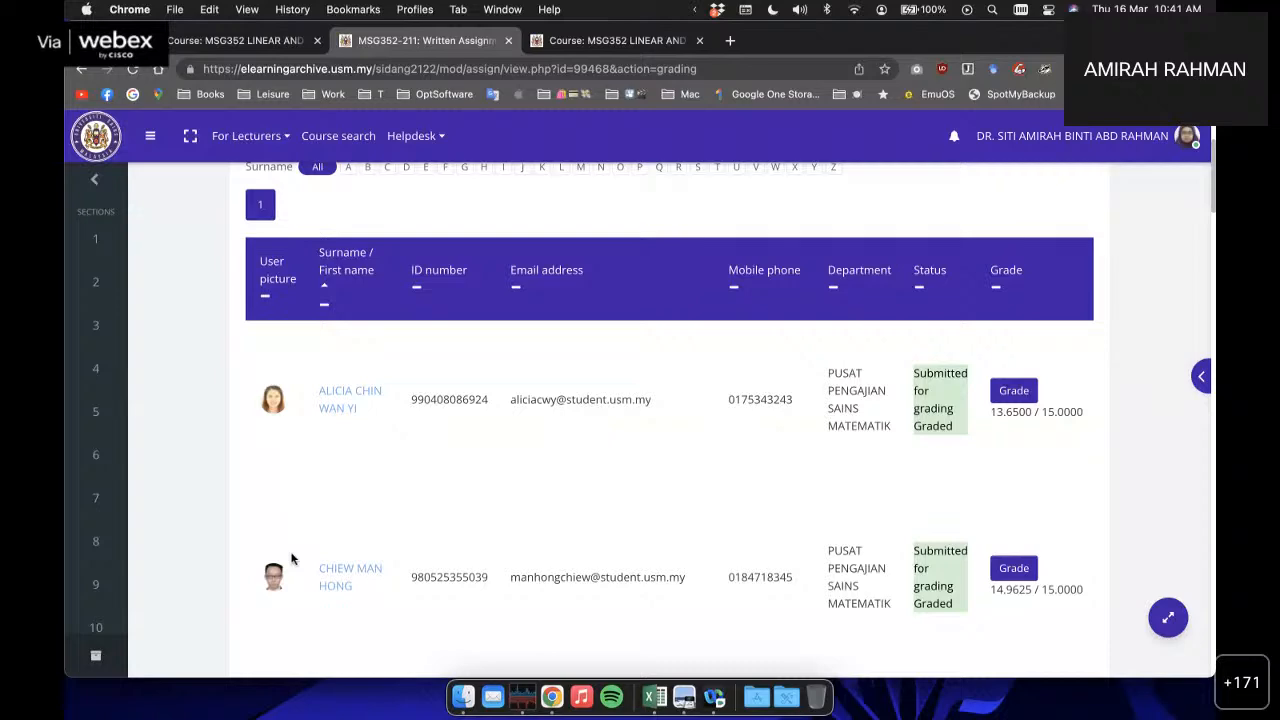
Step: Switch to the 2022/2023 MSG352 course page and find the Quiz 1 activity under Week 6
{"action": "left_click", "coordinate": [271, 48]}
{"action": "scroll", "coordinate": [390, 480], "scroll_direction": "down", "scroll_amount": 5}
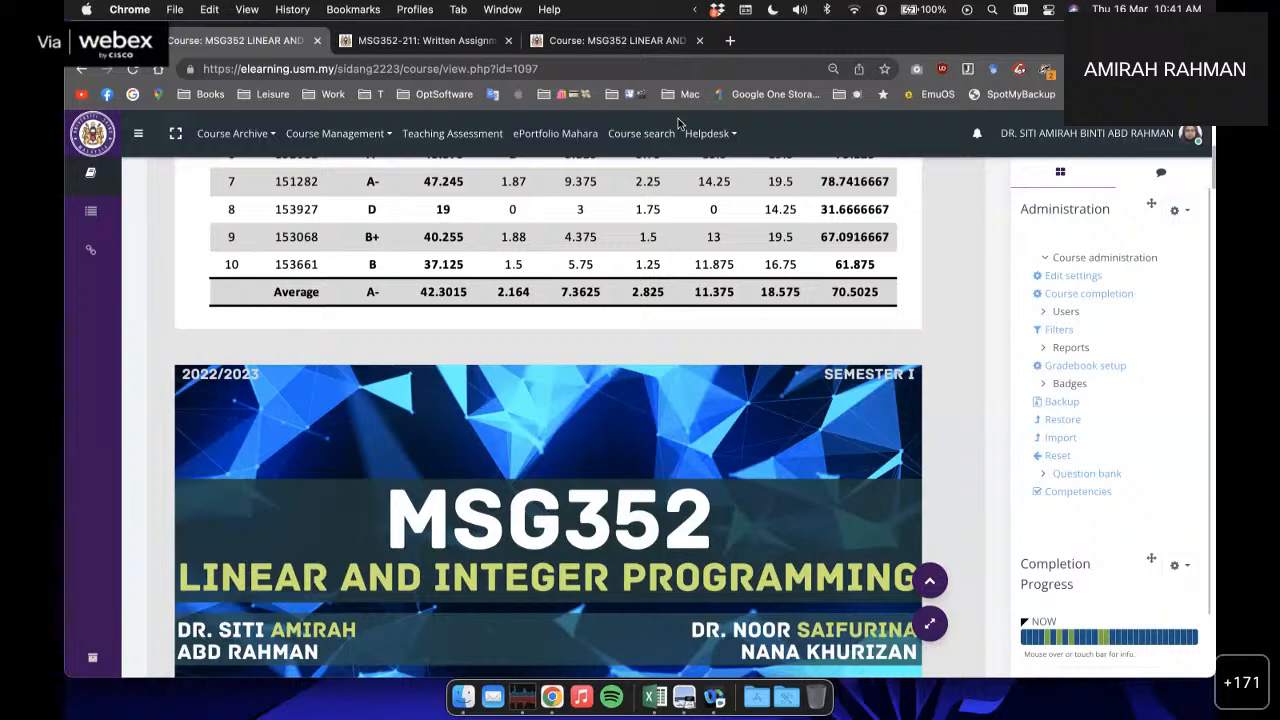
{"action": "scroll", "coordinate": [678, 118], "scroll_direction": "up", "scroll_amount": 10}
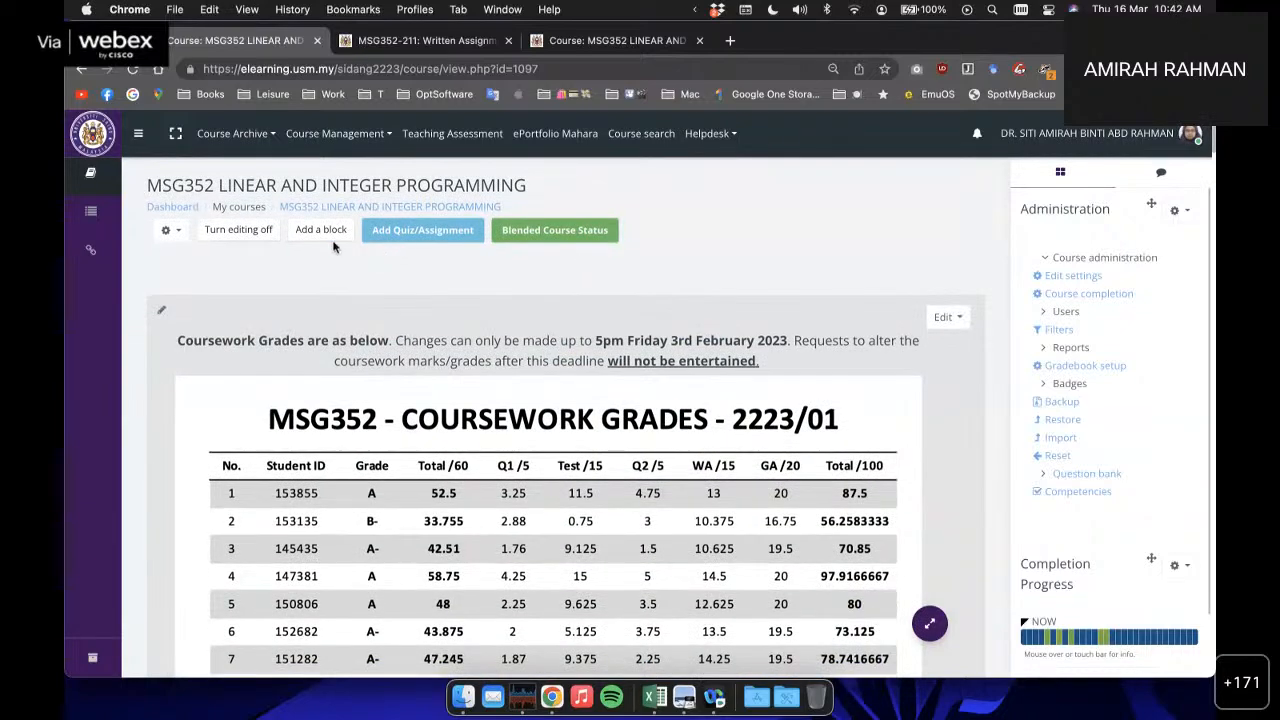
{"action": "scroll", "coordinate": [771, 288], "scroll_direction": "down", "scroll_amount": 15}
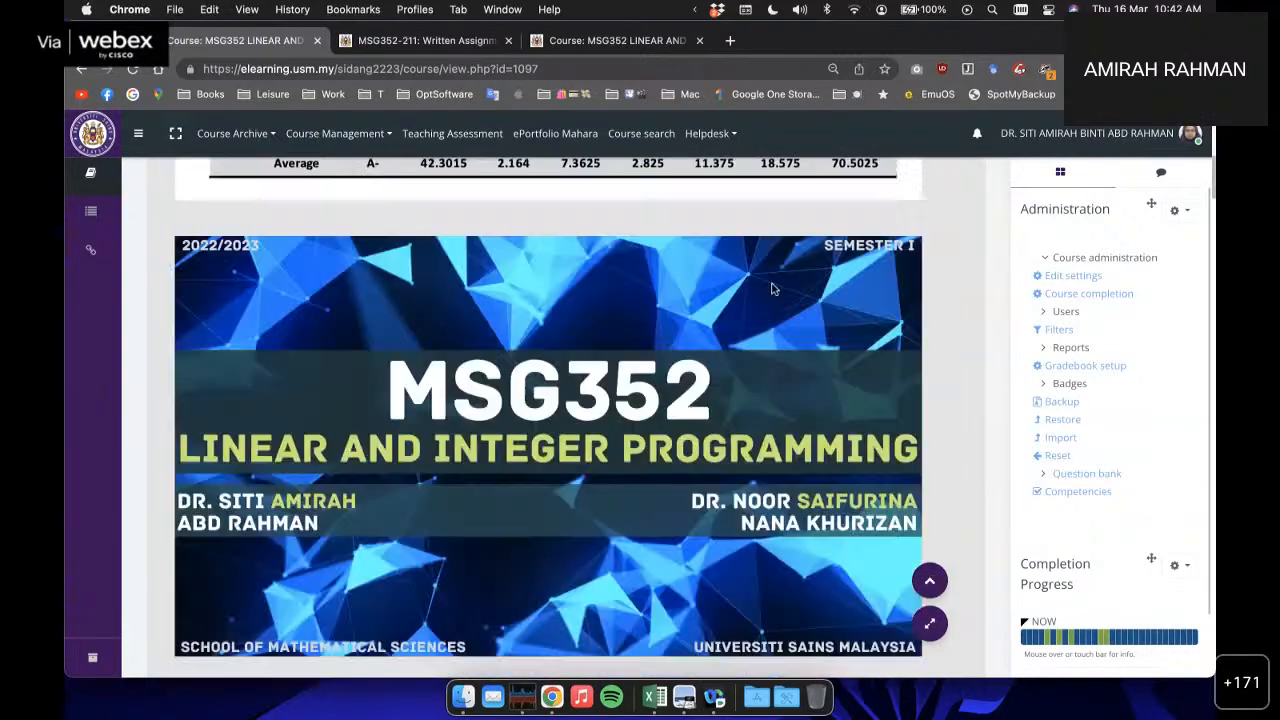
{"action": "scroll", "coordinate": [771, 289], "scroll_direction": "down", "scroll_amount": 5}
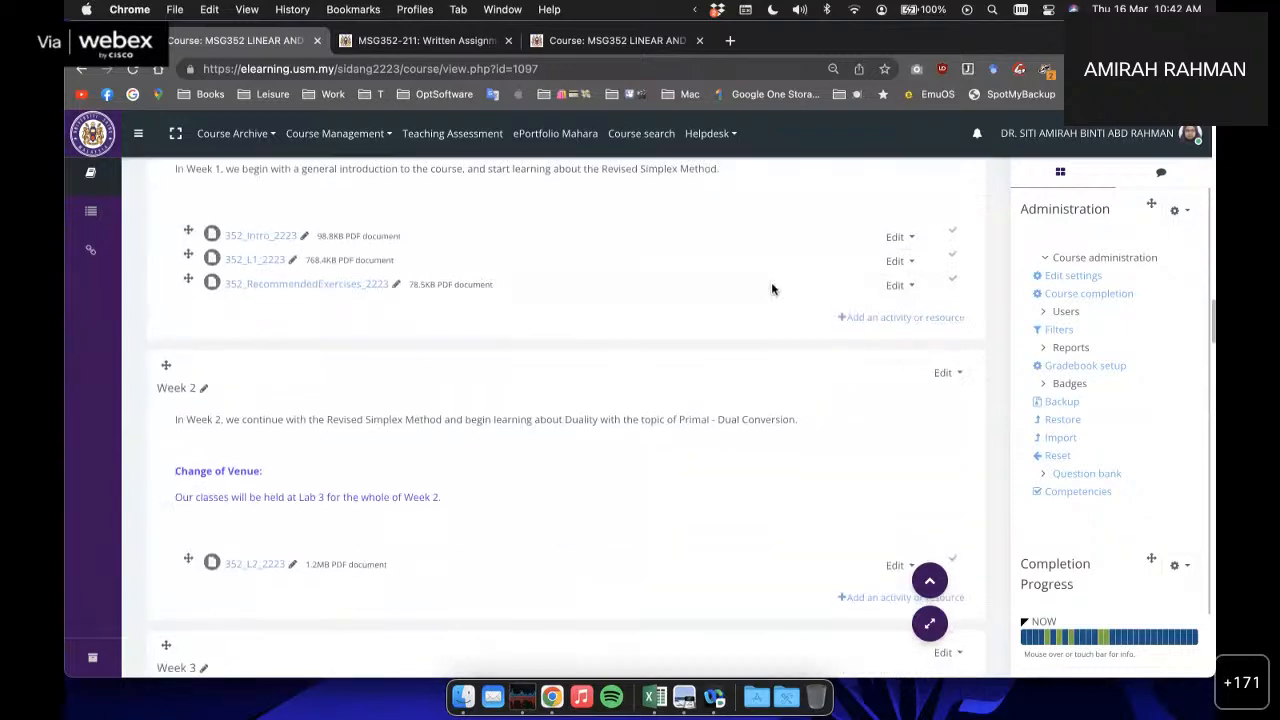
{"action": "scroll", "coordinate": [771, 289], "scroll_direction": "down", "scroll_amount": 6}
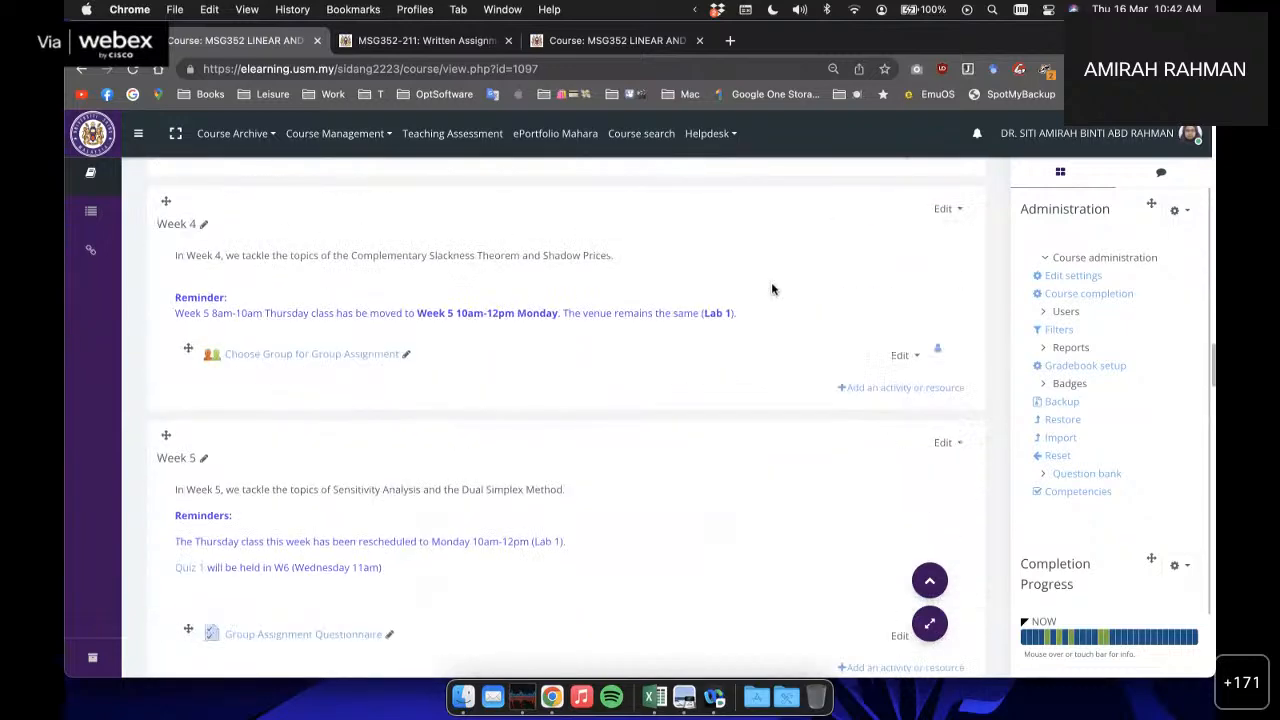
{"action": "scroll", "coordinate": [771, 289], "scroll_direction": "down", "scroll_amount": 1}
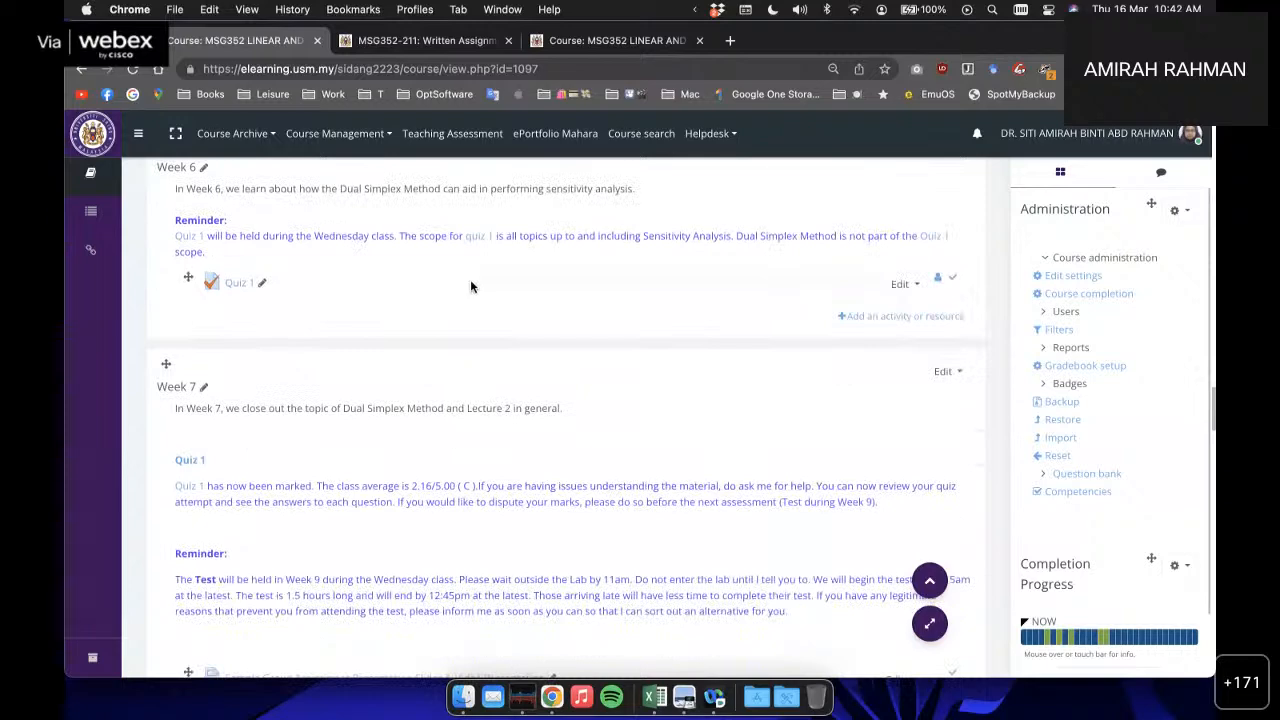
Step: Hide the Week 6 Quiz 1 activity from students and make it visible again
{"action": "left_click", "coordinate": [915, 286]}
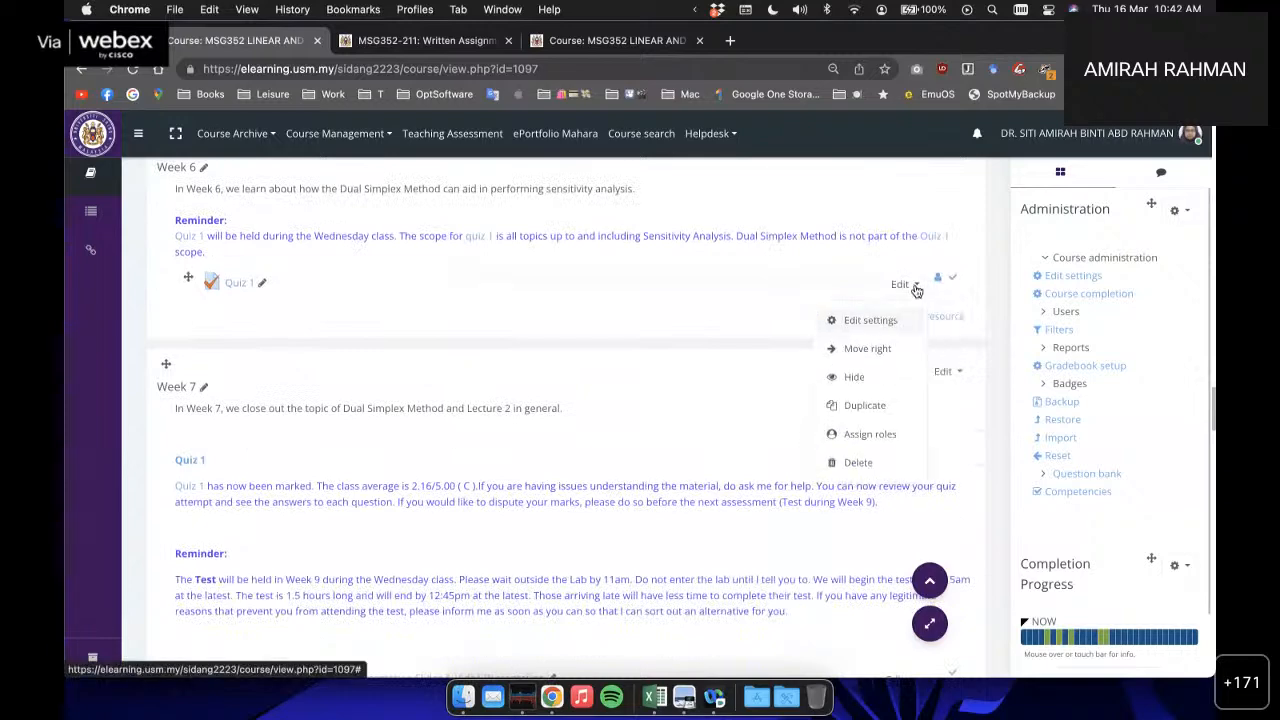
{"action": "left_click", "coordinate": [855, 384]}
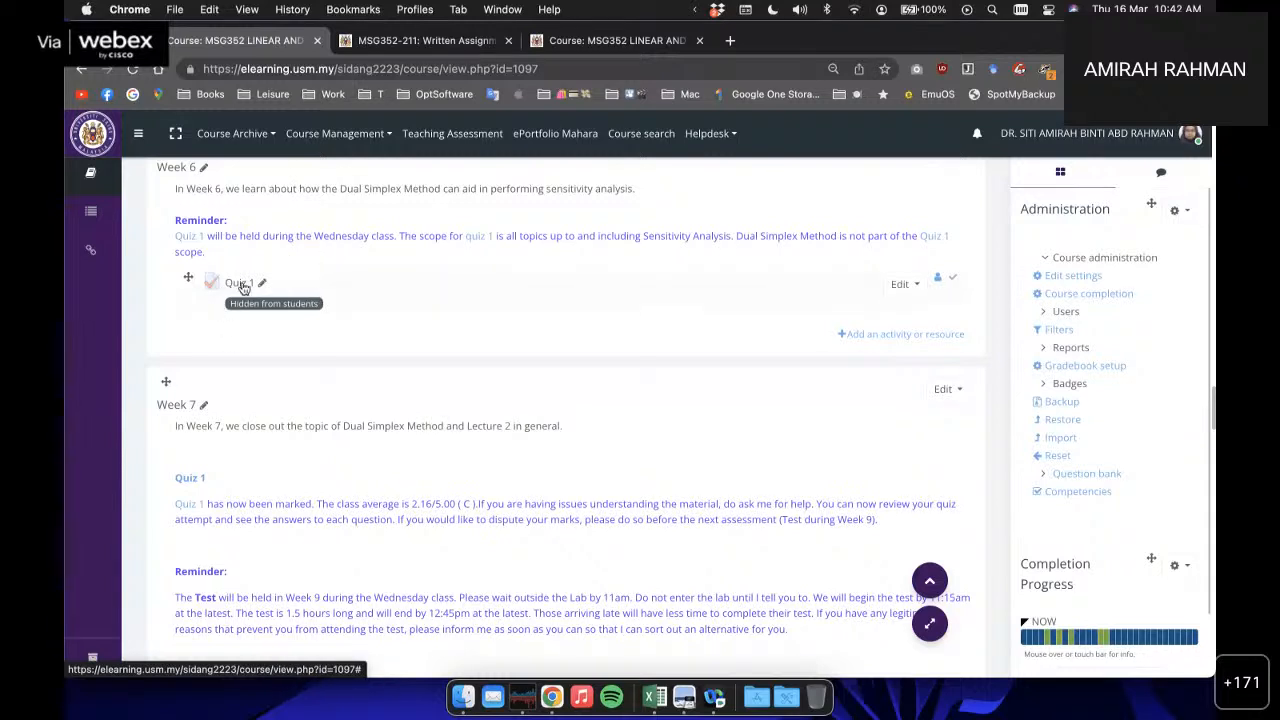
{"action": "left_click", "coordinate": [911, 288]}
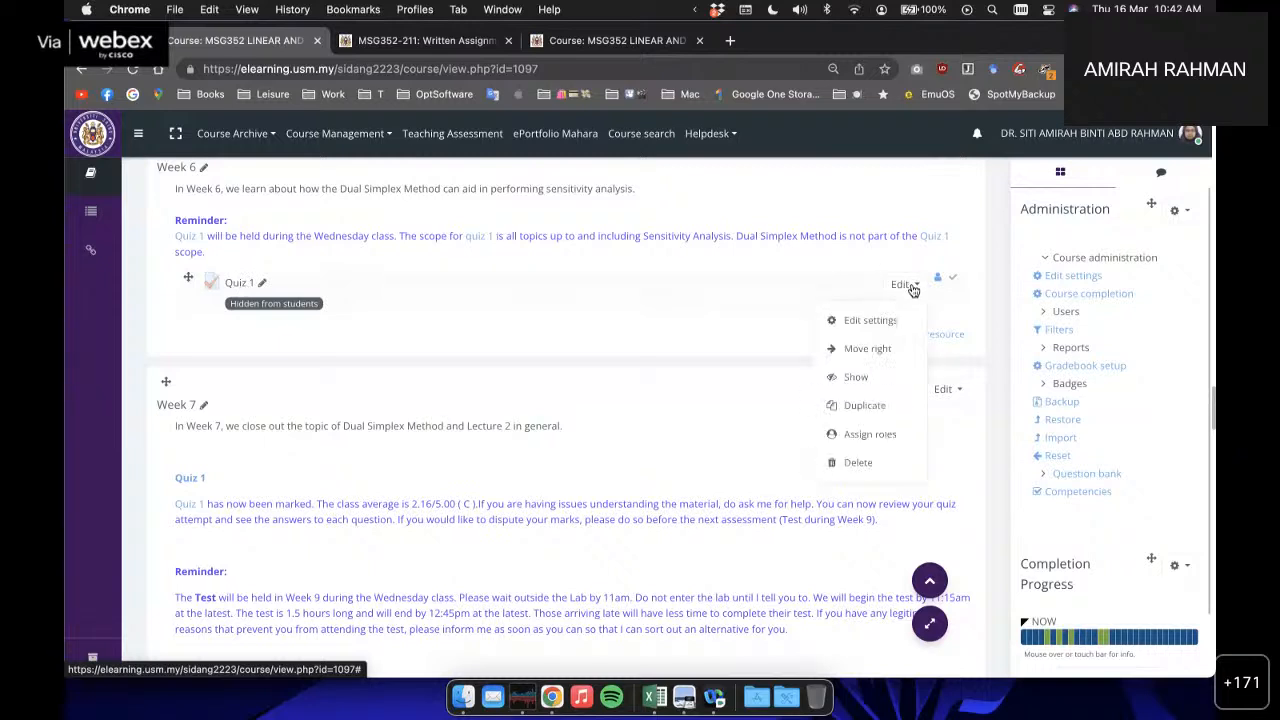
{"action": "left_click", "coordinate": [858, 377]}
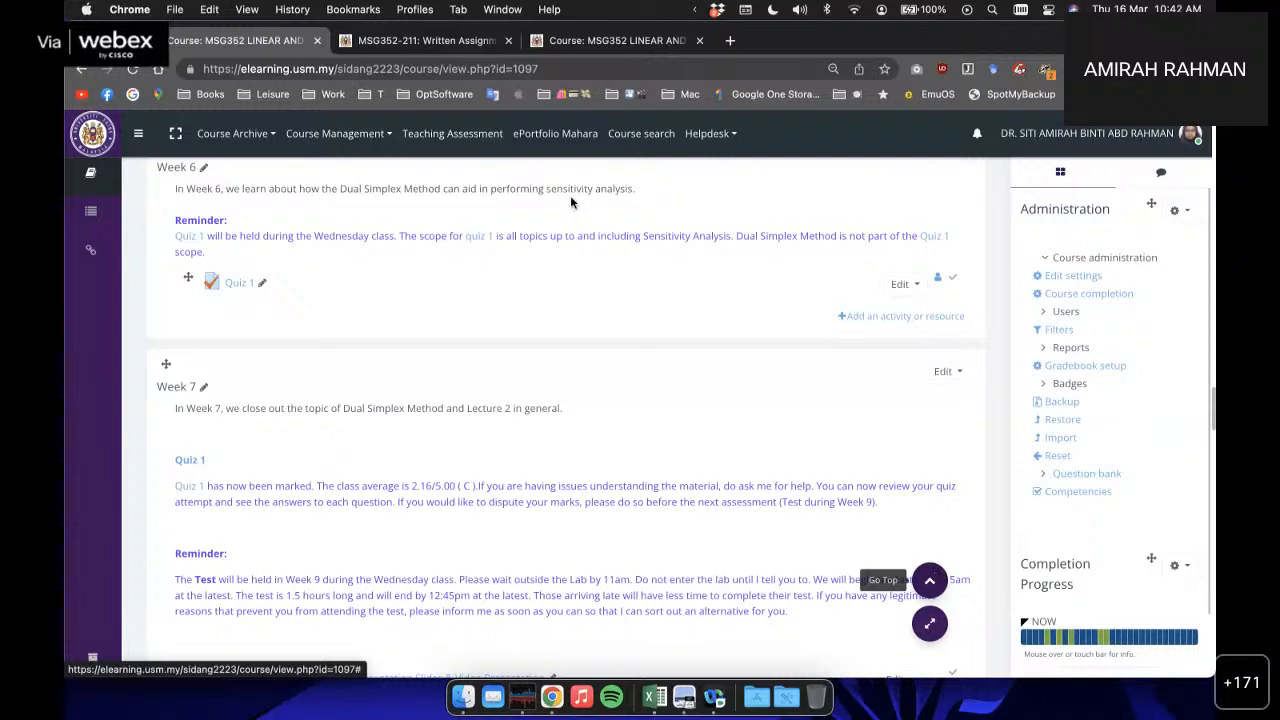
Step: Return to the Written Assignment submissions table and examine its grade, file submission, feedback comment, feedback file, annotated PDF and final grade columns
{"action": "left_click", "coordinate": [425, 40]}
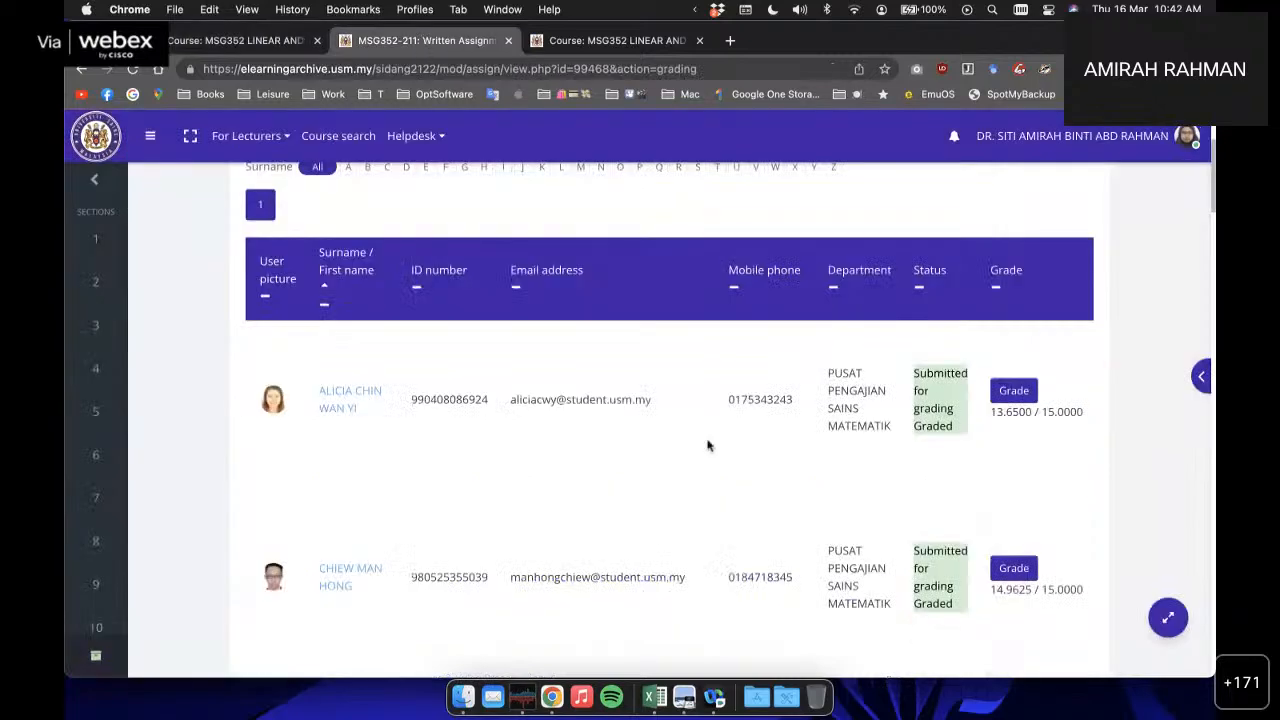
{"action": "scroll", "coordinate": [532, 415], "scroll_direction": "right", "scroll_amount": 5}
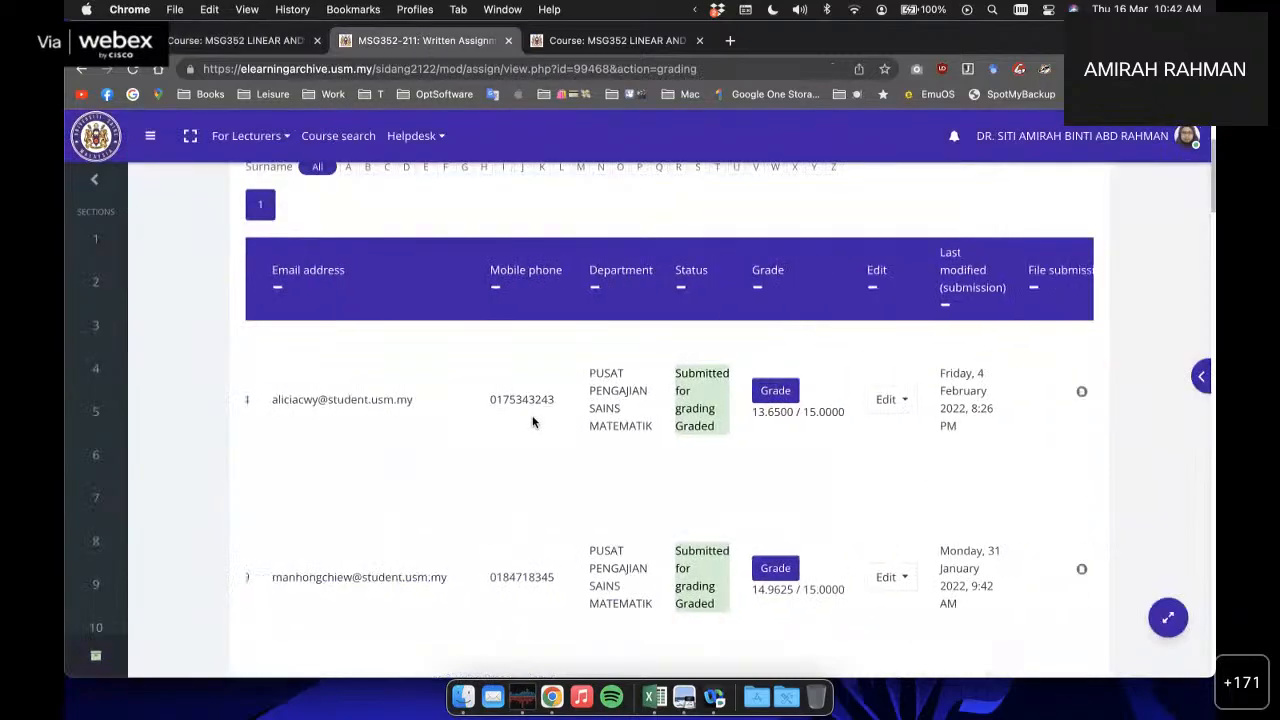
{"action": "scroll", "coordinate": [530, 418], "scroll_direction": "right", "scroll_amount": 3}
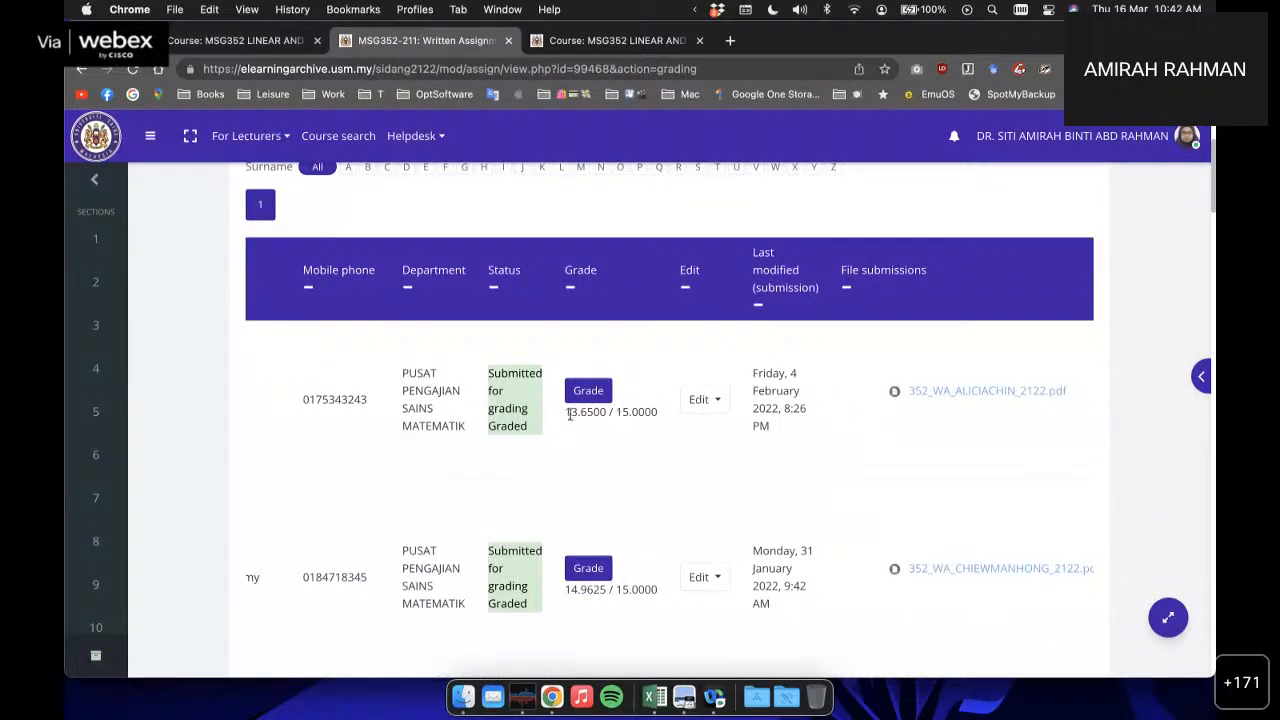
{"action": "left_click_drag", "start_coordinate": [582, 414], "coordinate": [610, 414]}
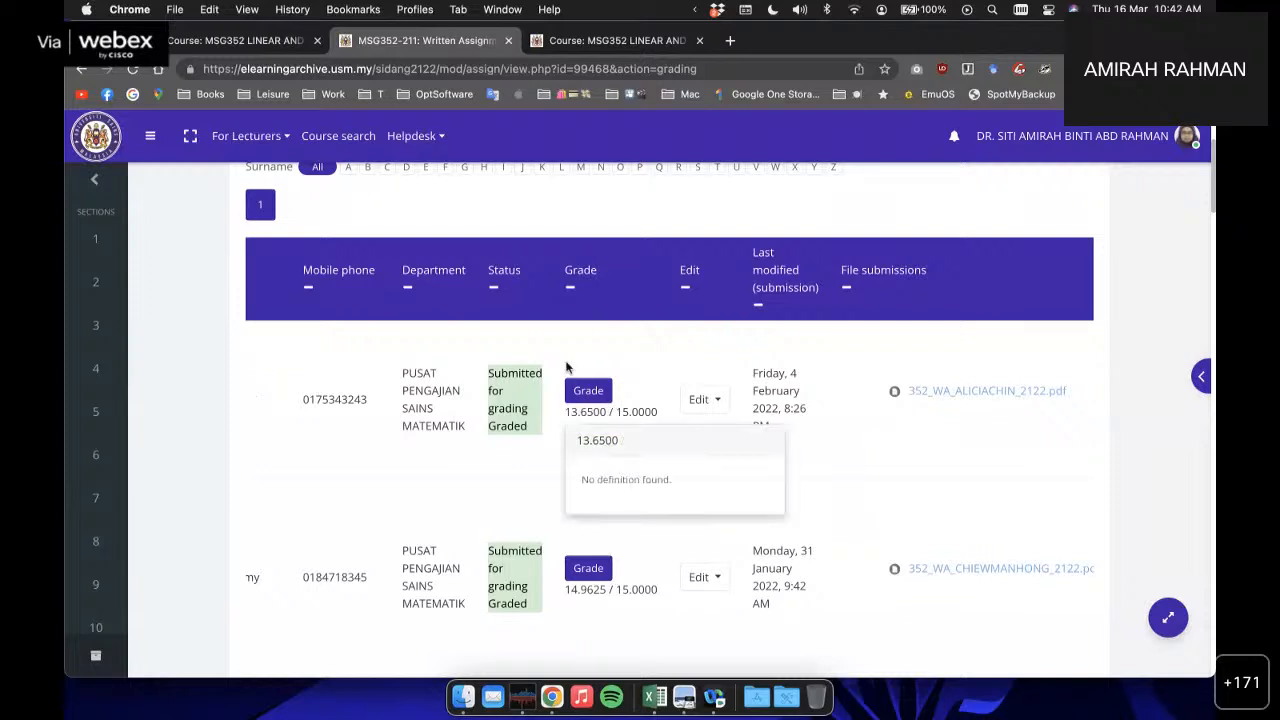
{"action": "scroll", "coordinate": [671, 343], "scroll_direction": "right", "scroll_amount": 6}
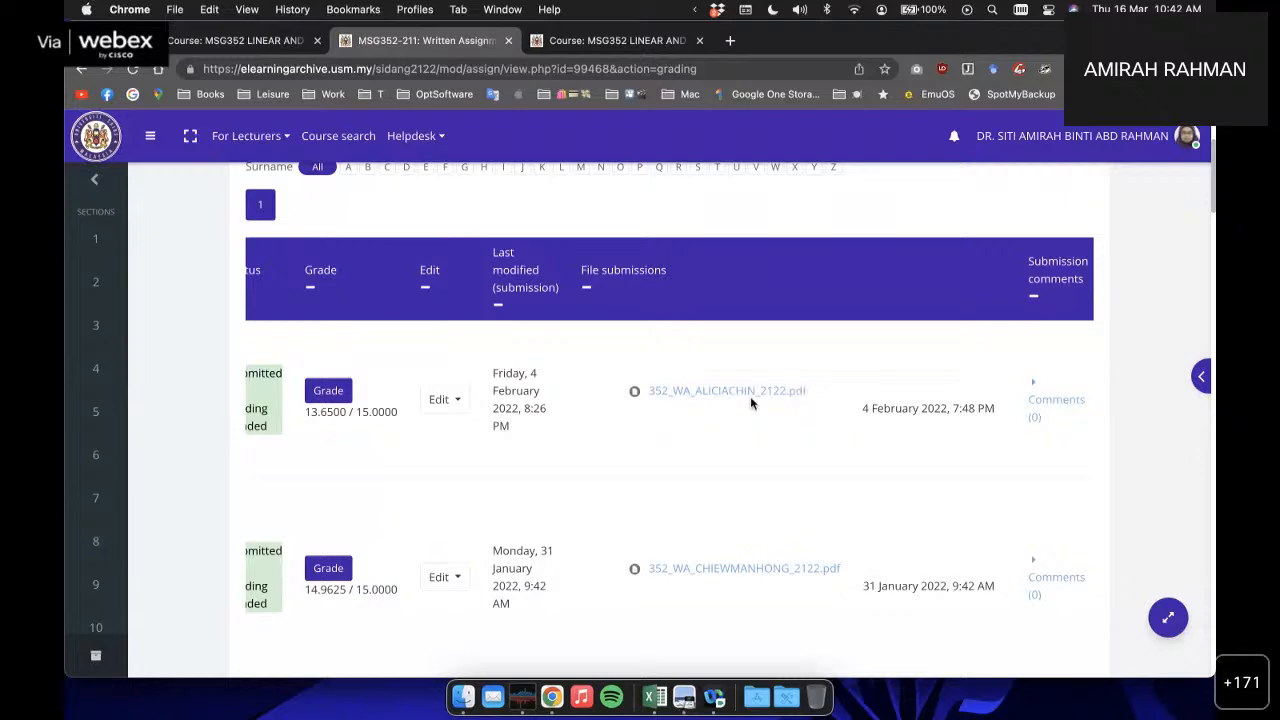
{"action": "scroll", "coordinate": [750, 397], "scroll_direction": "right", "scroll_amount": 10}
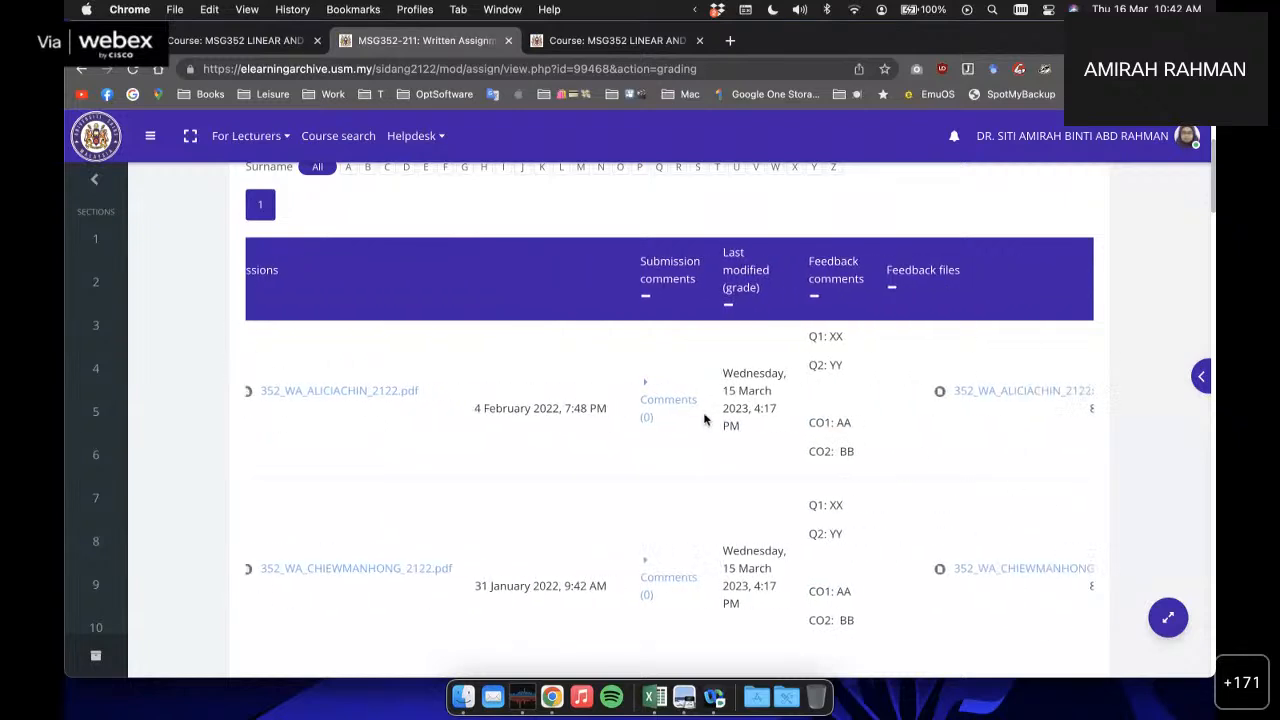
{"action": "scroll", "coordinate": [704, 420], "scroll_direction": "right", "scroll_amount": 5}
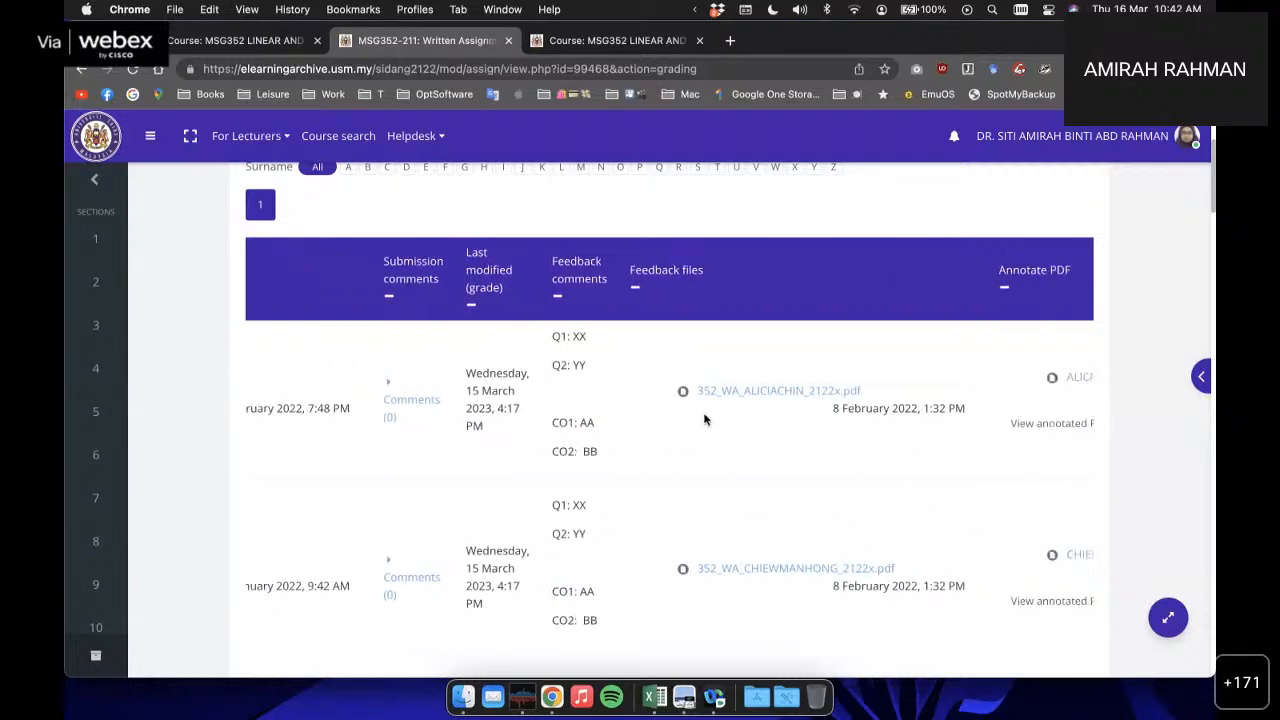
{"action": "scroll", "coordinate": [704, 420], "scroll_direction": "right", "scroll_amount": 8}
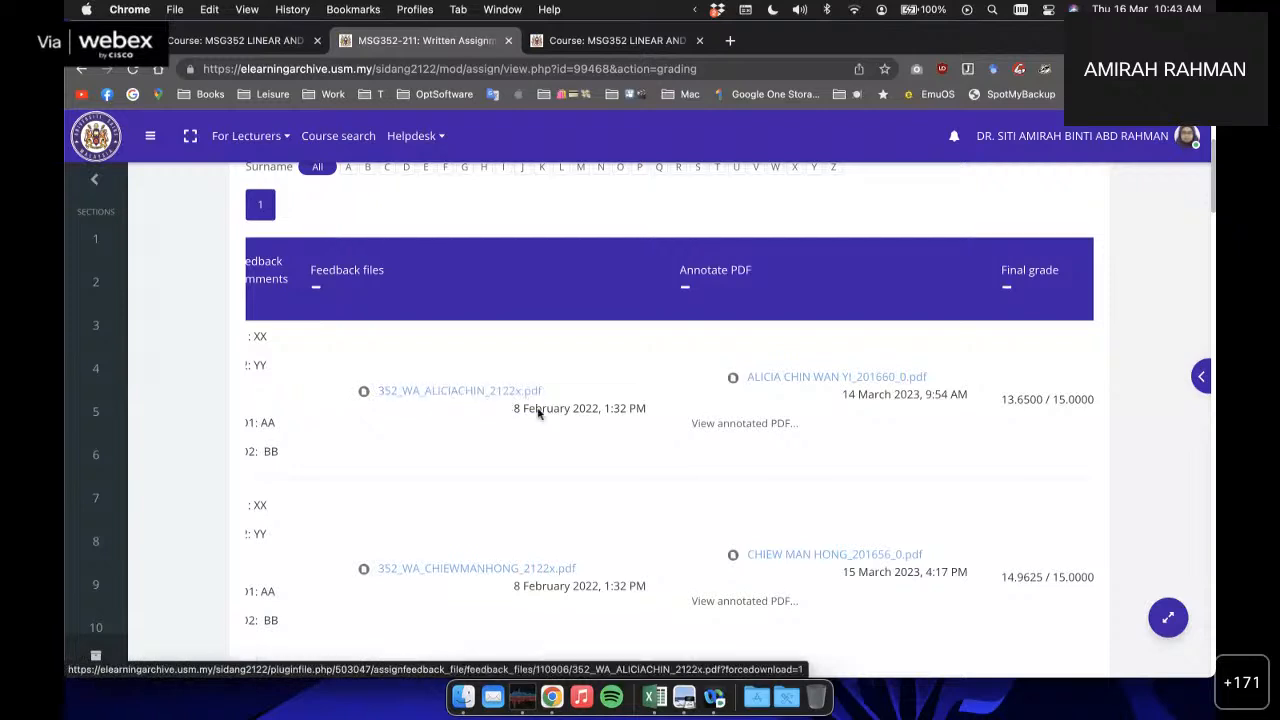
{"action": "scroll", "coordinate": [477, 421], "scroll_direction": "right", "scroll_amount": 1}
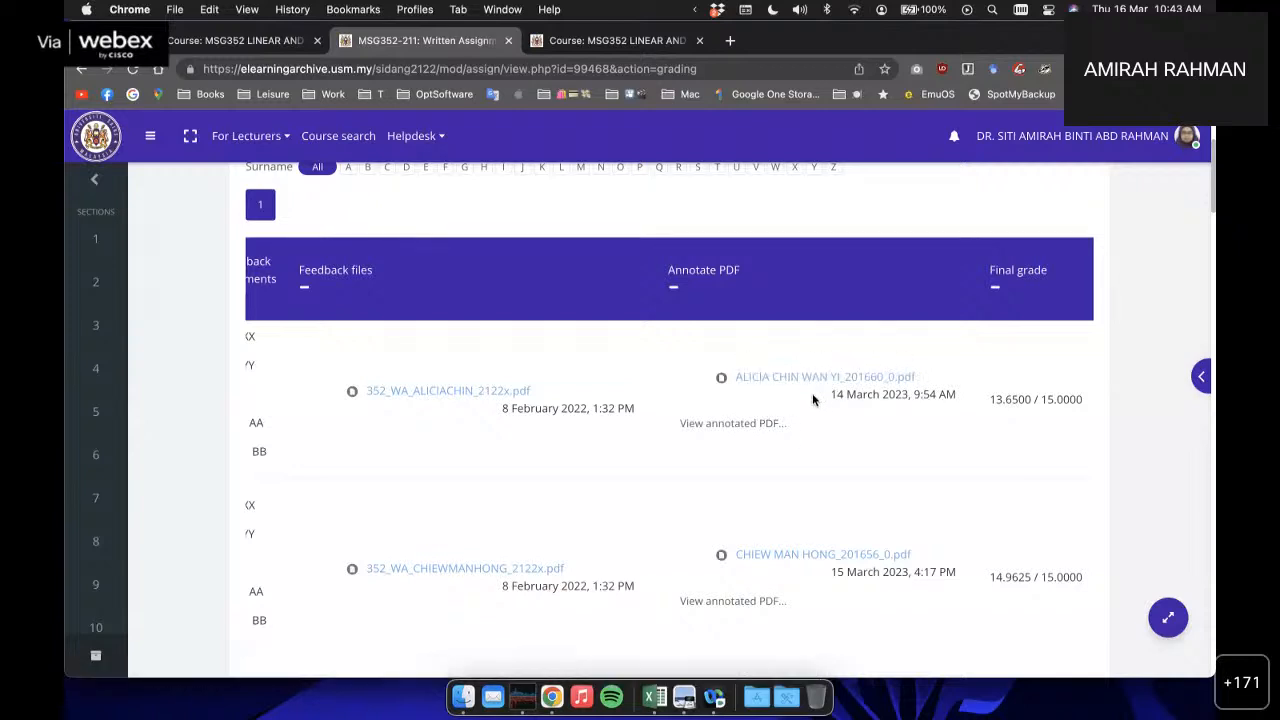
Step: View page 1 of the first student's annotated PDF, close it and go back to the feedback comments in the submissions table
{"action": "left_click", "coordinate": [748, 423]}
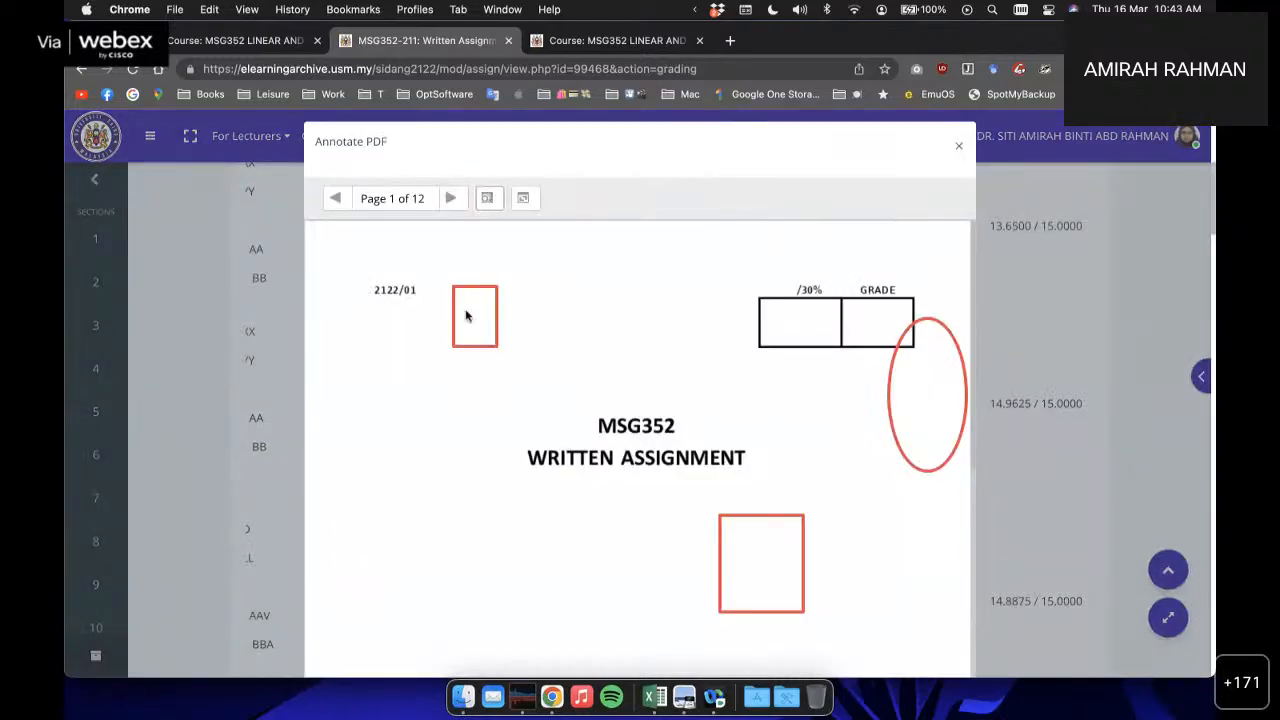
{"action": "scroll", "coordinate": [642, 395], "scroll_direction": "down", "scroll_amount": 5}
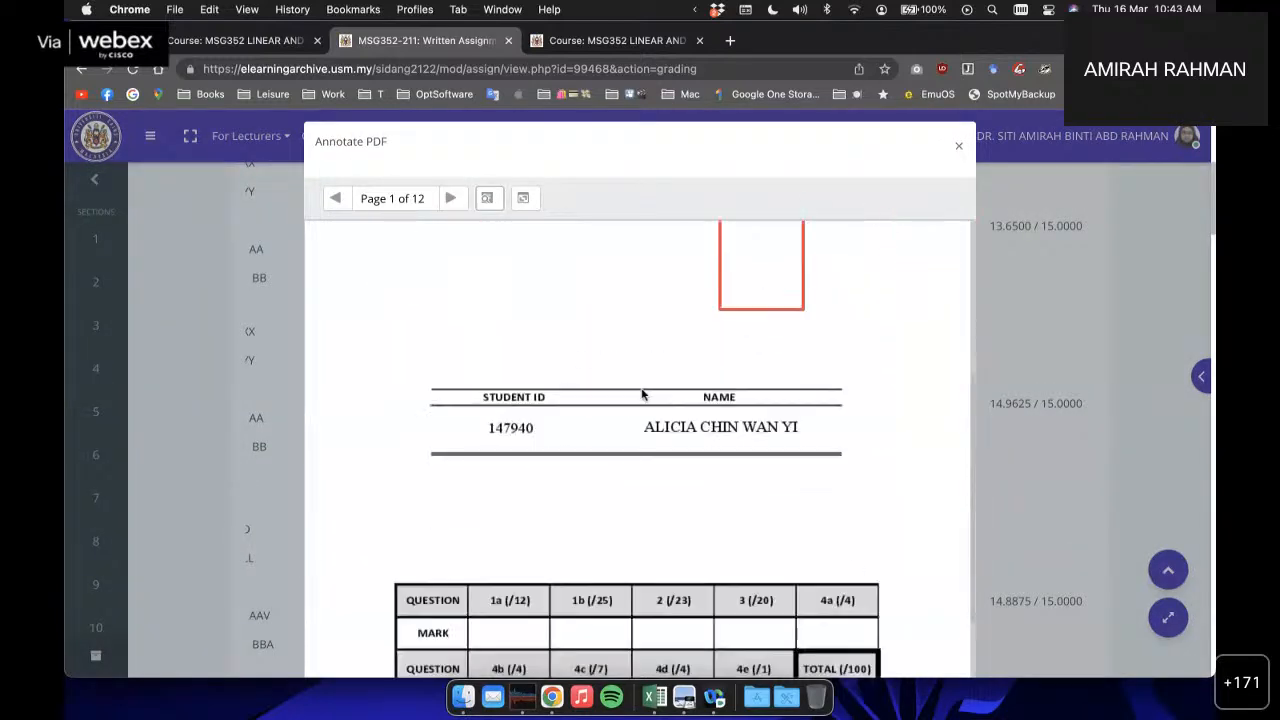
{"action": "scroll", "coordinate": [642, 395], "scroll_direction": "up", "scroll_amount": 4}
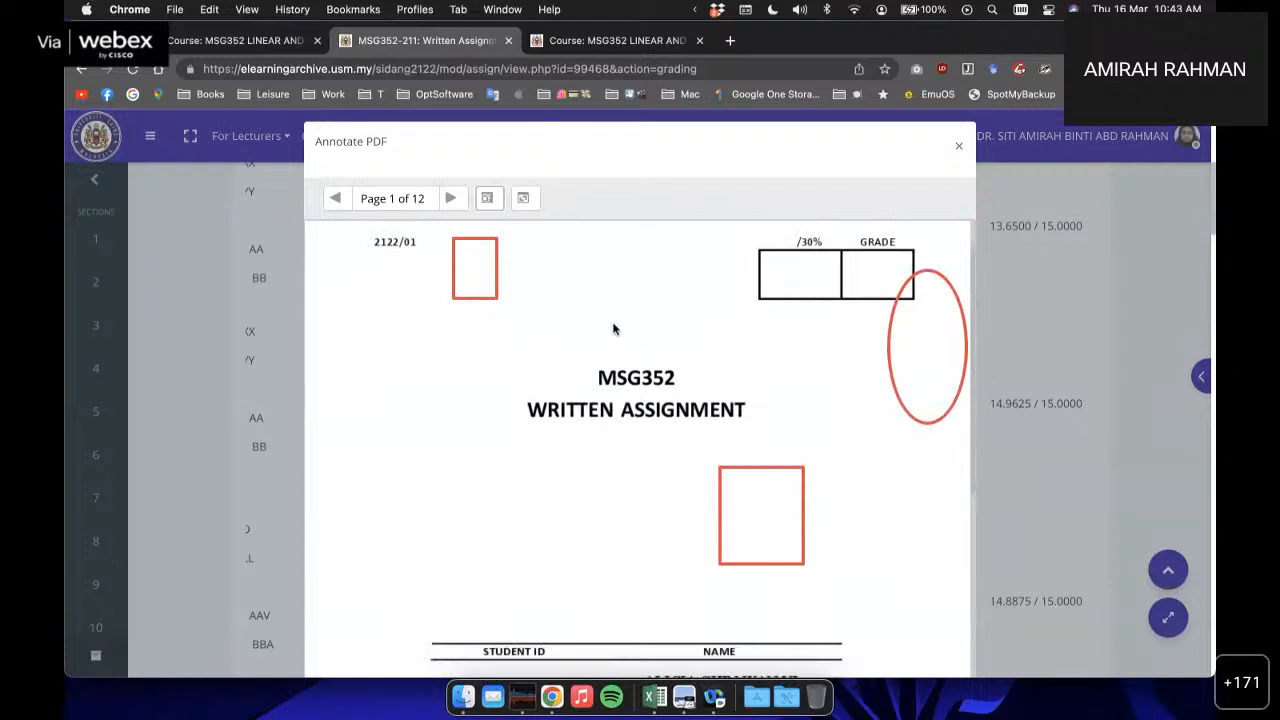
{"action": "scroll", "coordinate": [611, 329], "scroll_direction": "down", "scroll_amount": 4}
{"action": "scroll", "coordinate": [607, 397], "scroll_direction": "up", "scroll_amount": 5}
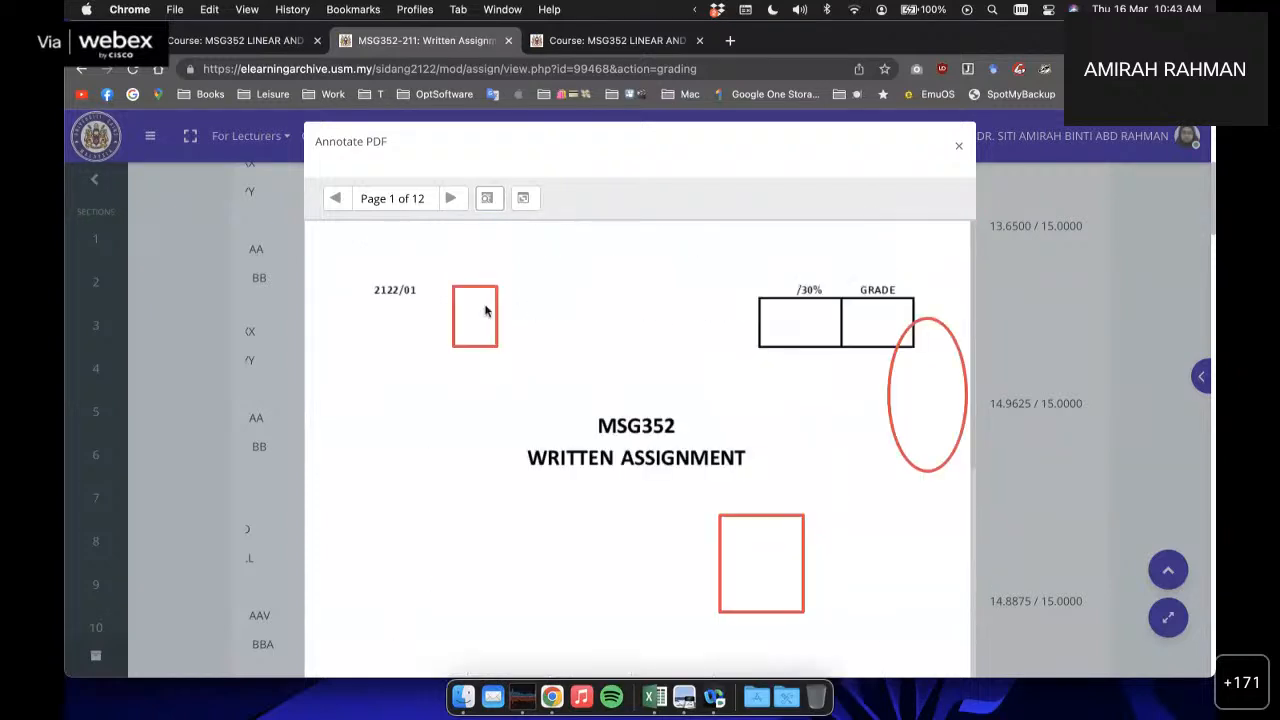
{"action": "left_click", "coordinate": [958, 147]}
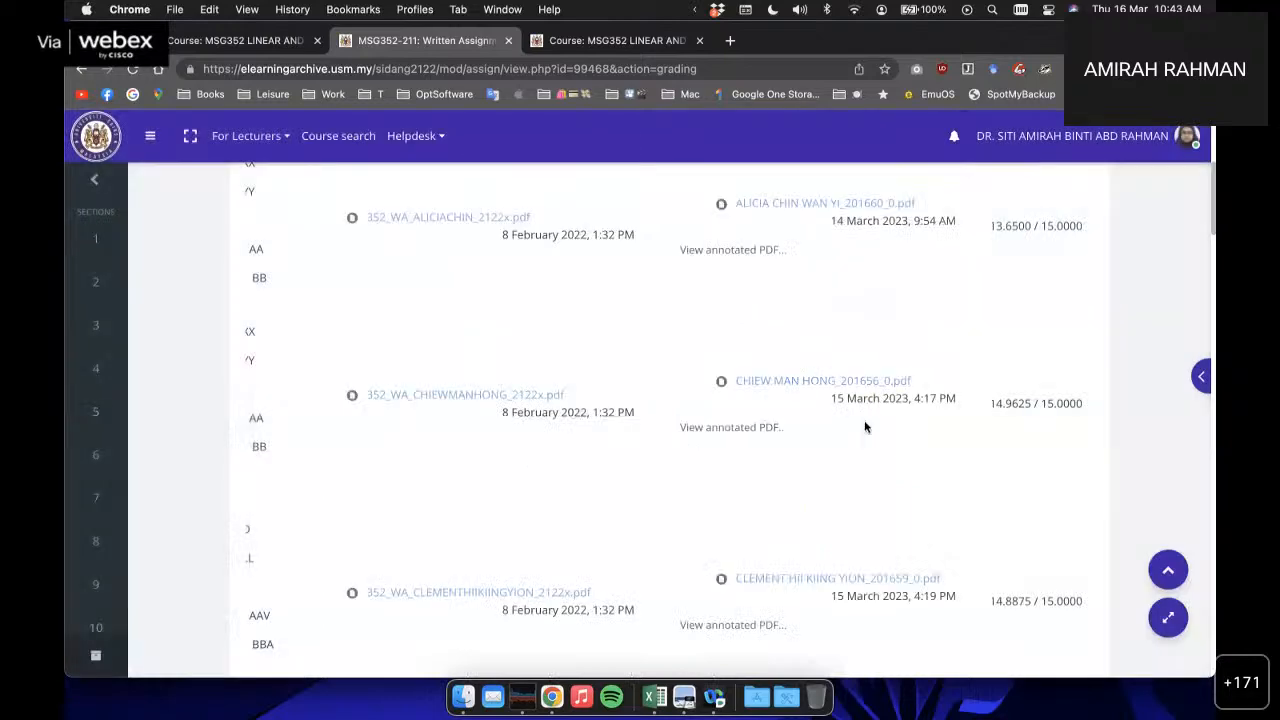
{"action": "scroll", "coordinate": [864, 420], "scroll_direction": "left", "scroll_amount": 5}
{"action": "scroll", "coordinate": [760, 390], "scroll_direction": "left", "scroll_amount": 3}
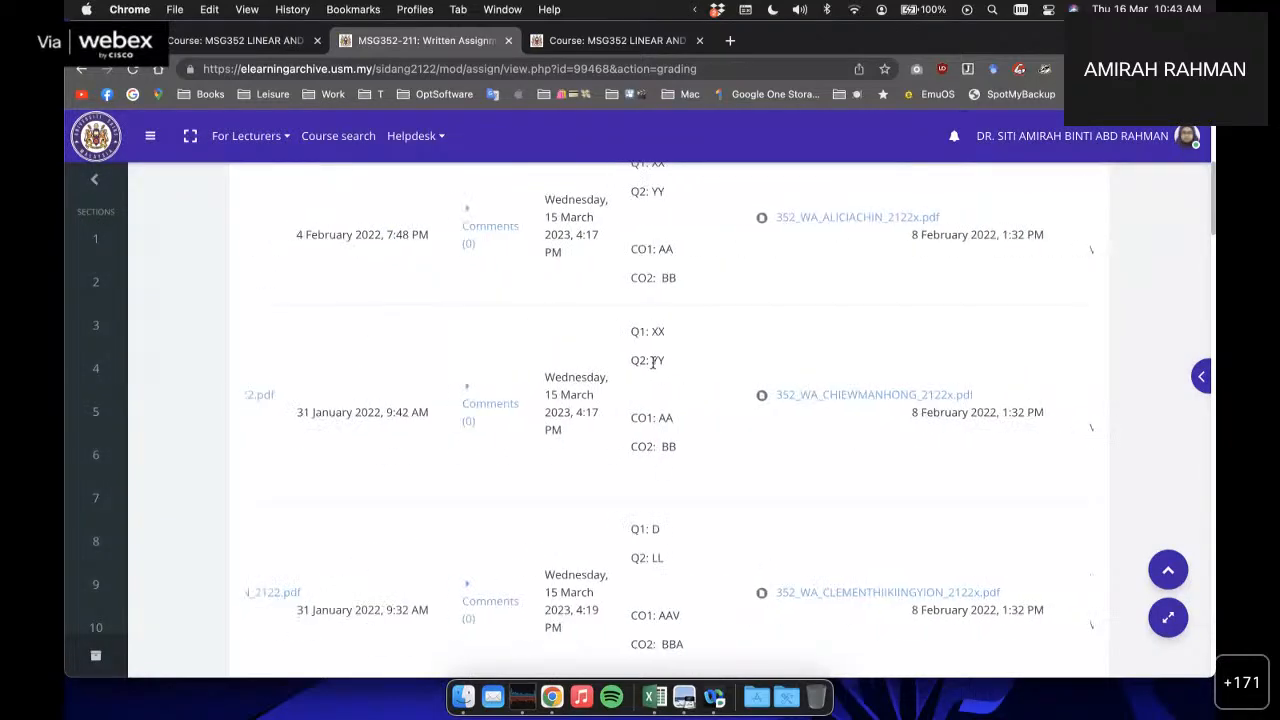
Step: Examine the first student's feedback comments listing the Q1, Q2, CO1 and CO2 marks in the submissions table
{"action": "scroll", "coordinate": [657, 362], "scroll_direction": "up", "scroll_amount": 3}
{"action": "left_click_drag", "start_coordinate": [633, 254], "coordinate": [680, 414]}
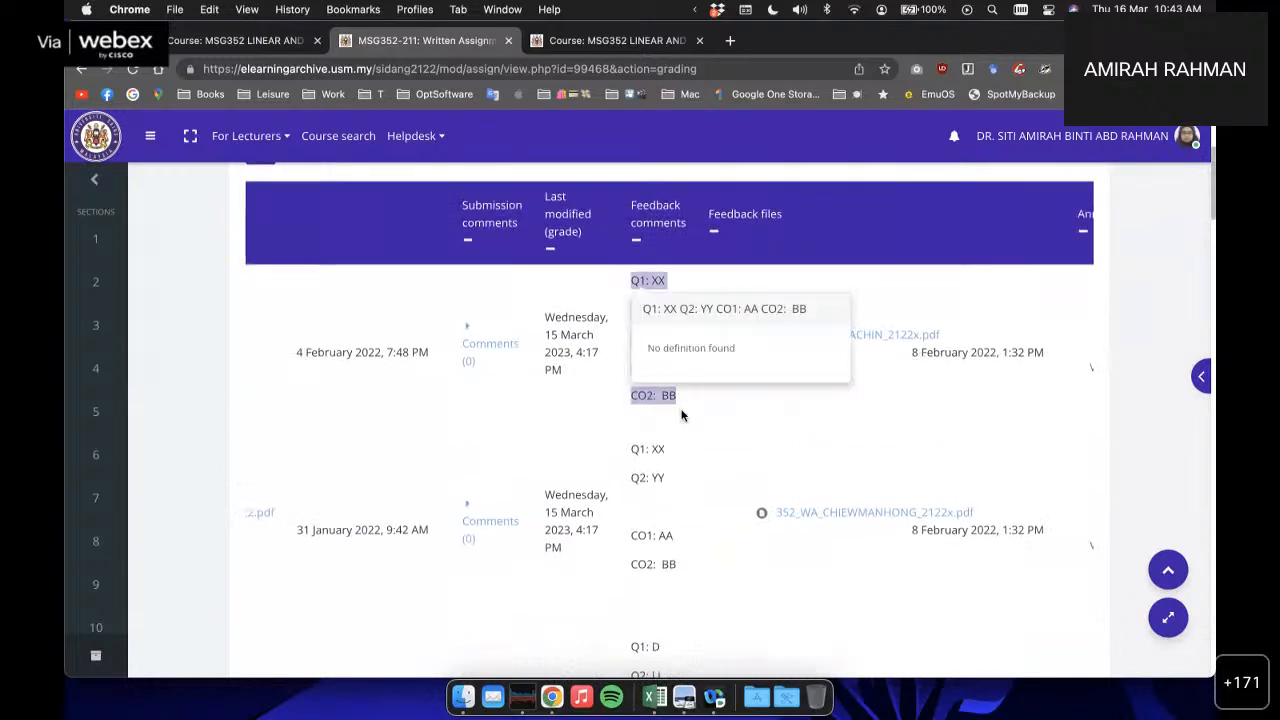
{"action": "left_click", "coordinate": [726, 410]}
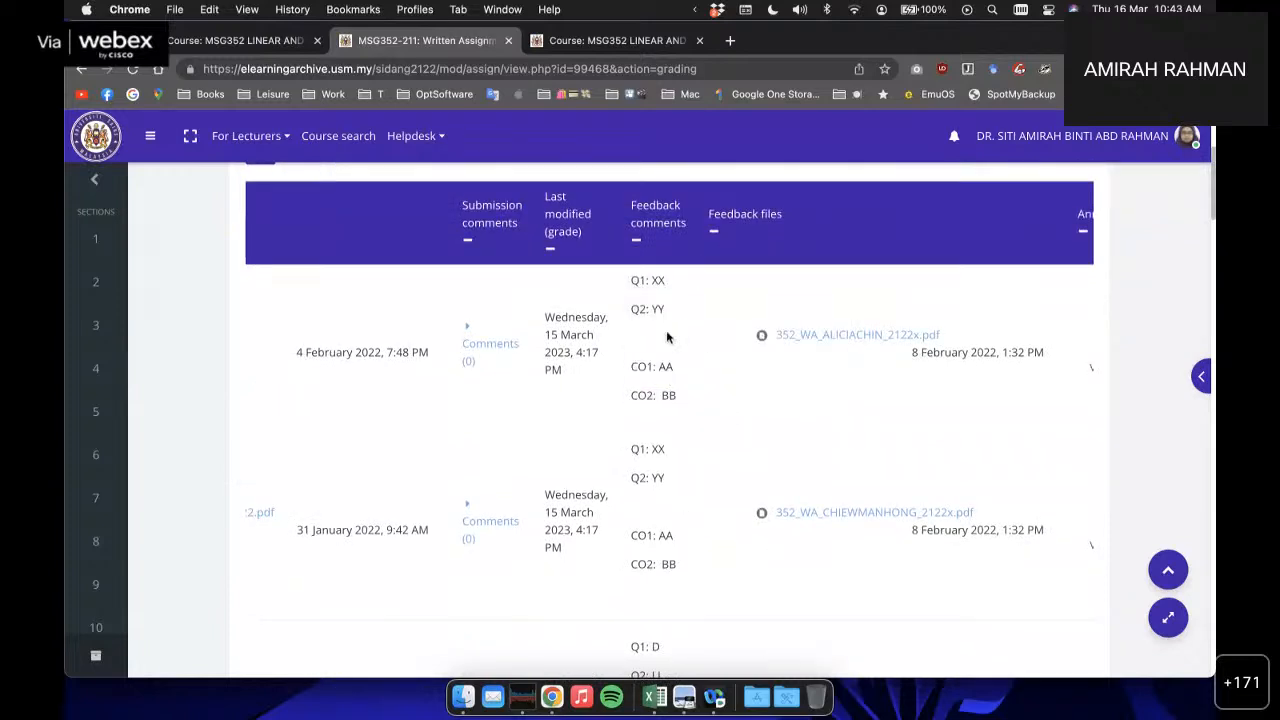
Step: Save the first student's annotated PDF from the submissions table to the Desktop, keeping its suggested file name
{"action": "scroll", "coordinate": [587, 337], "scroll_direction": "right", "scroll_amount": 2}
{"action": "scroll", "coordinate": [588, 342], "scroll_direction": "right", "scroll_amount": 2}
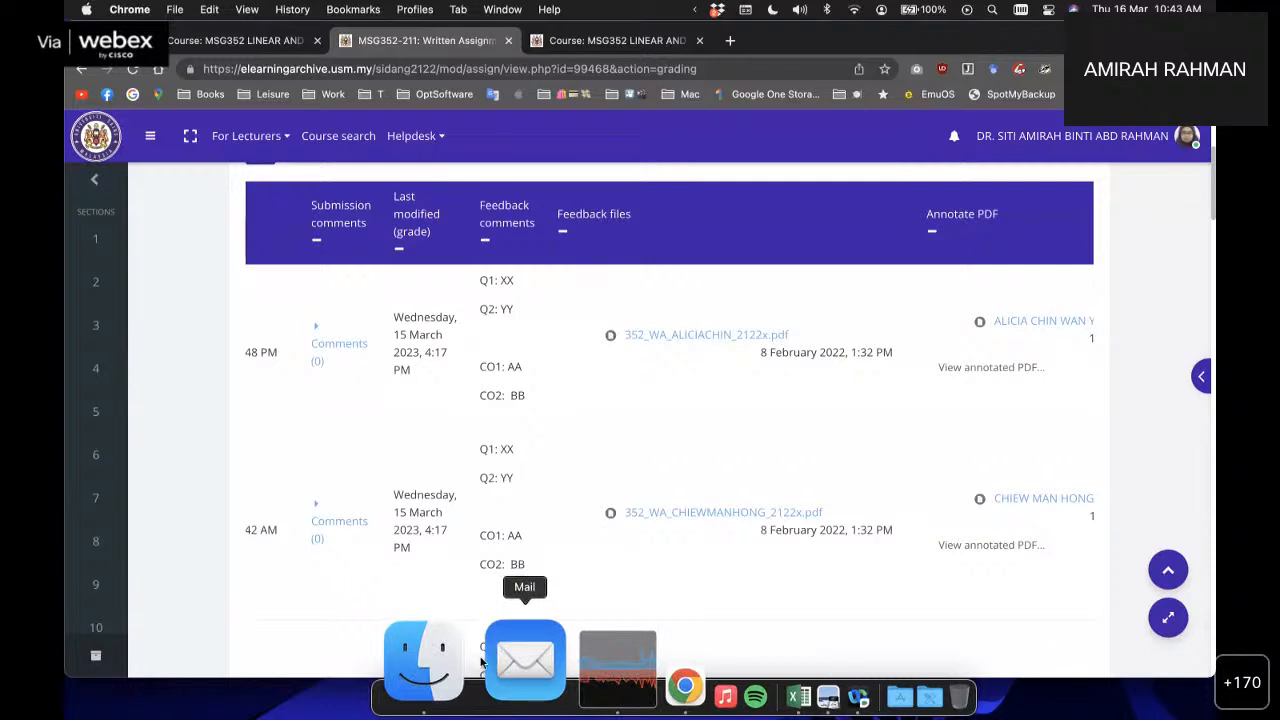
{"action": "scroll", "coordinate": [930, 345], "scroll_direction": "right", "scroll_amount": 5}
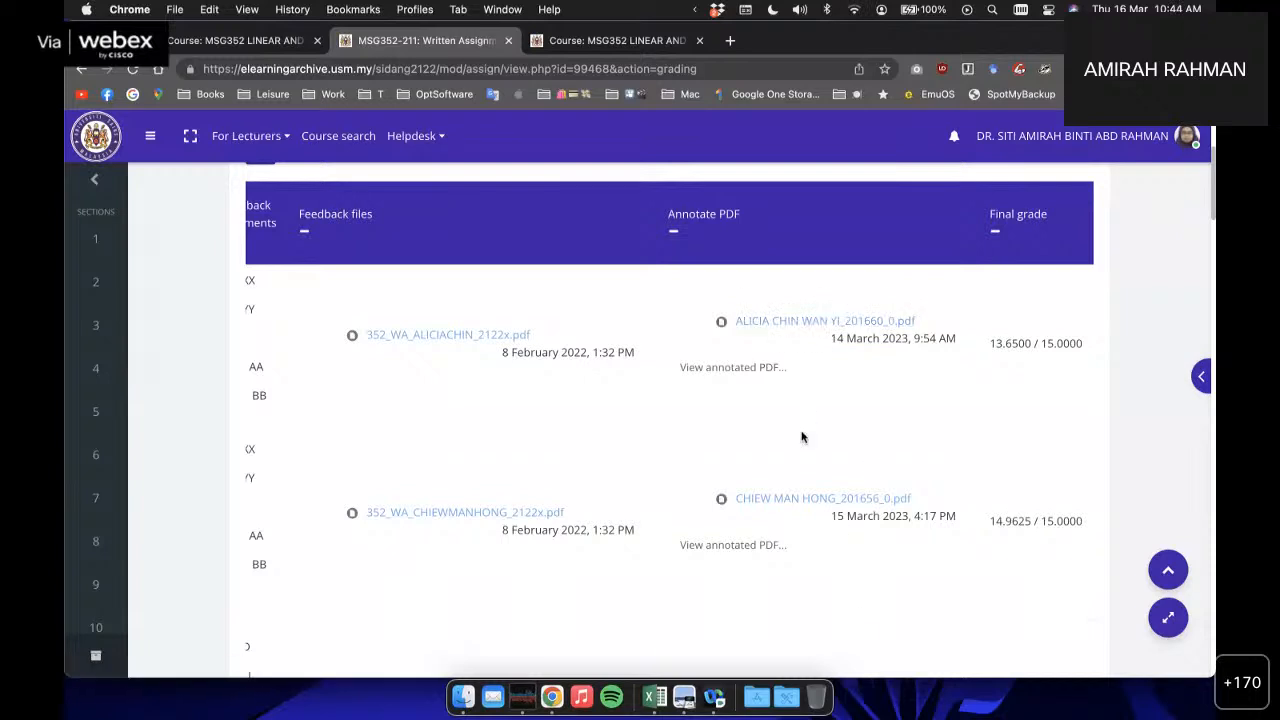
{"action": "right_click", "coordinate": [811, 331]}
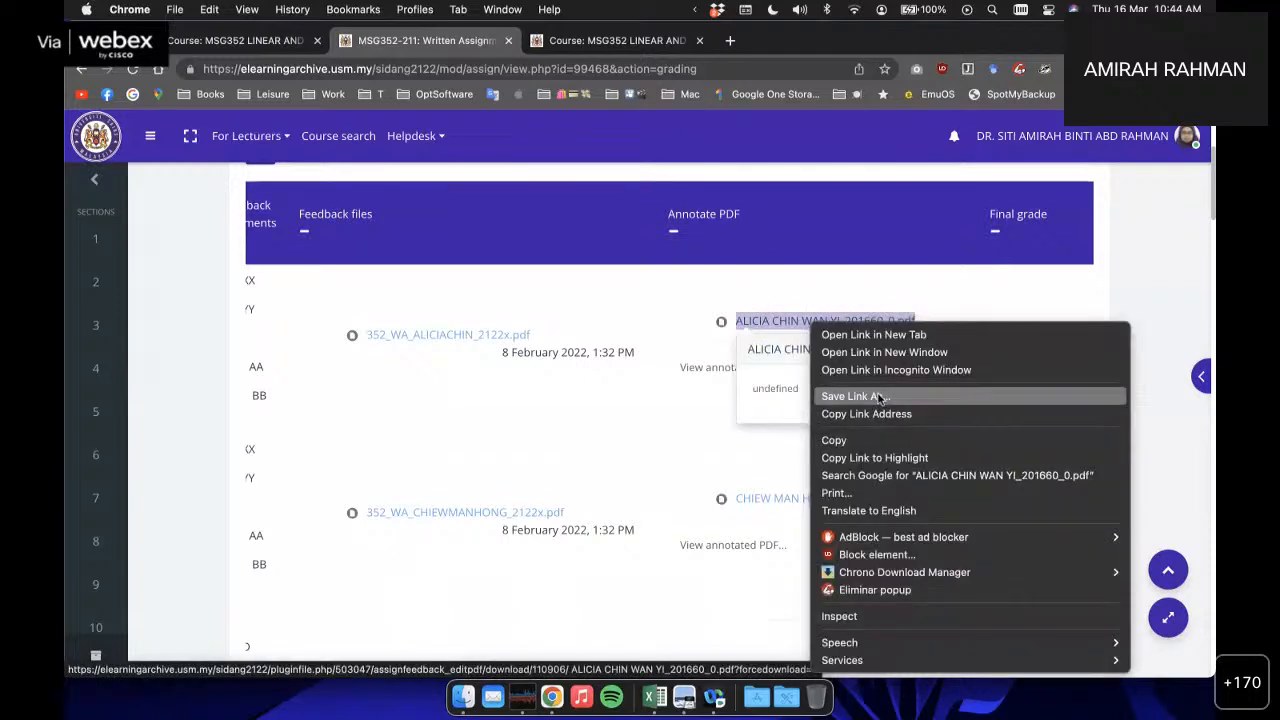
{"action": "left_click", "coordinate": [879, 398]}
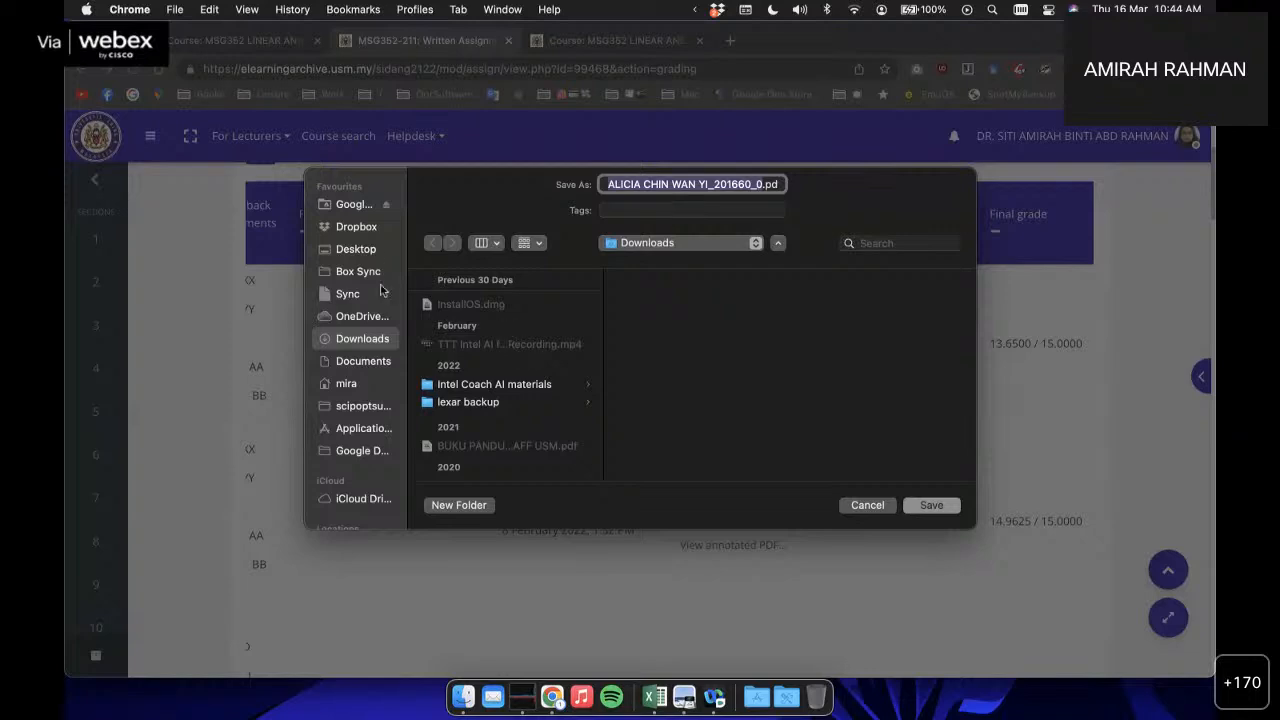
{"action": "left_click", "coordinate": [358, 250]}
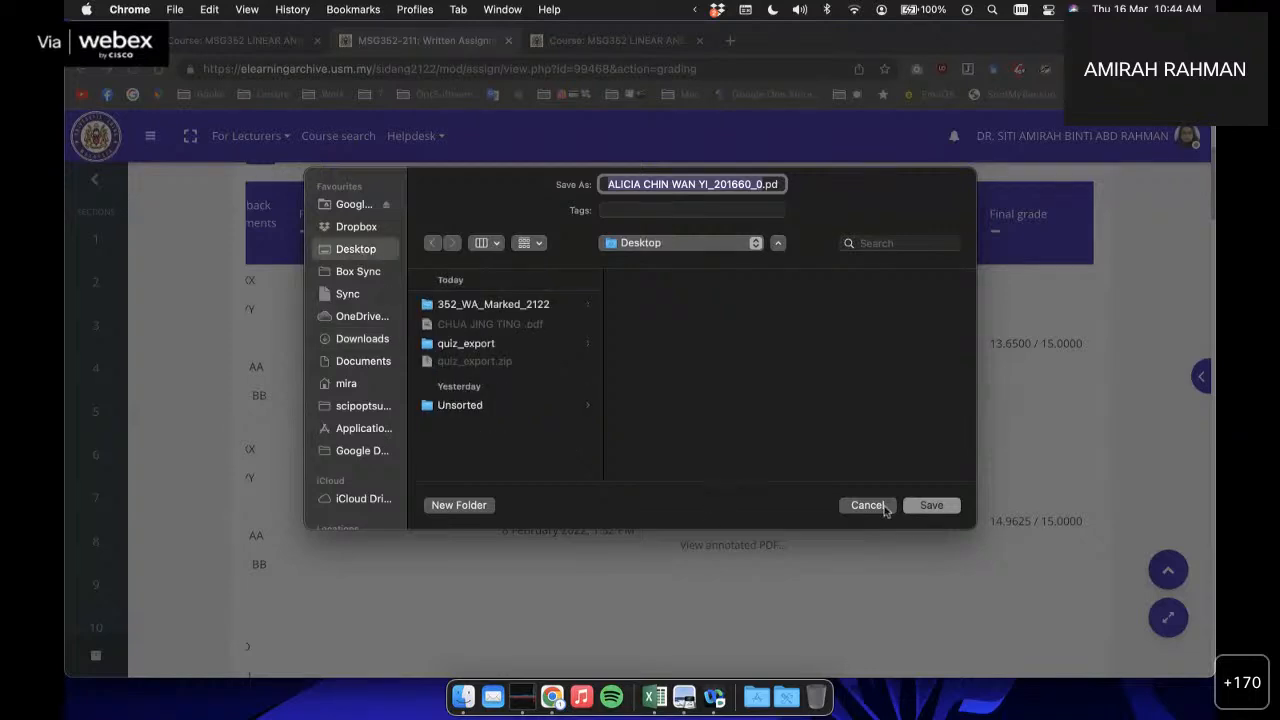
{"action": "left_click", "coordinate": [928, 505]}
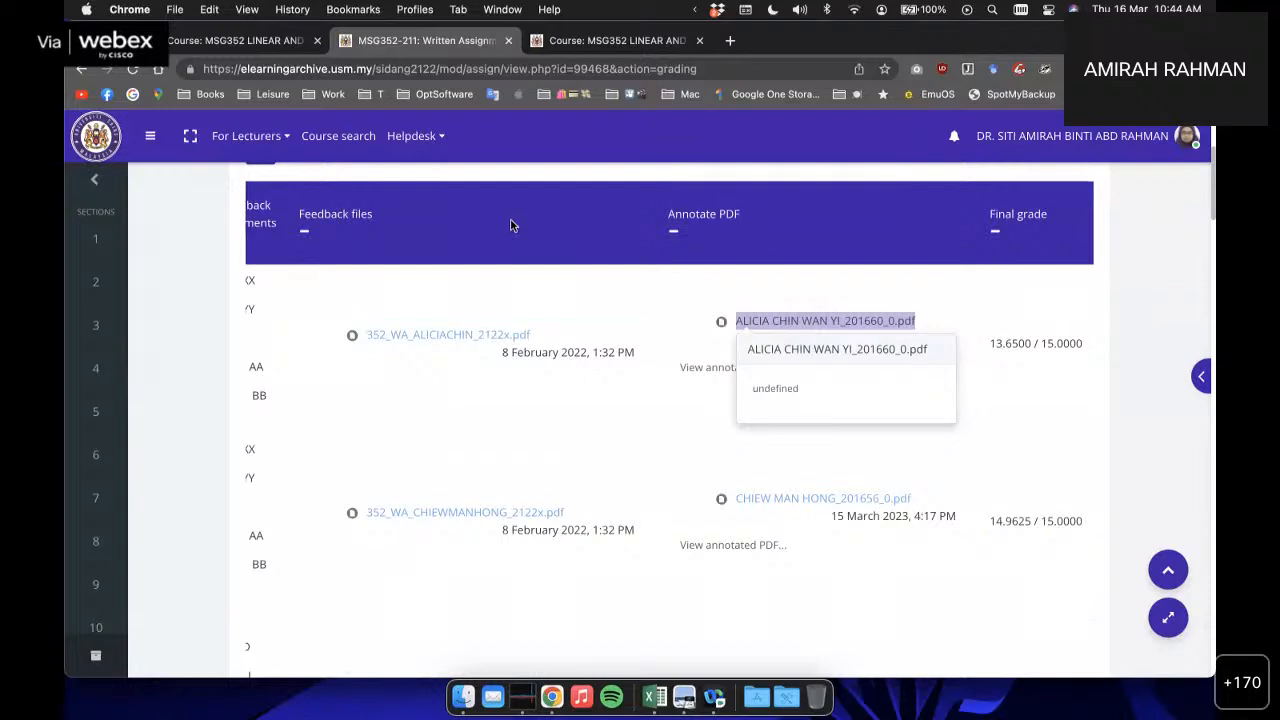
Step: Switch to Finder, open the first student's downloaded annotated PDF from the Desktop, review its cover page annotations and mark table, and close it
{"action": "left_click", "coordinate": [455, 706]}
{"action": "left_click", "coordinate": [285, 117]}
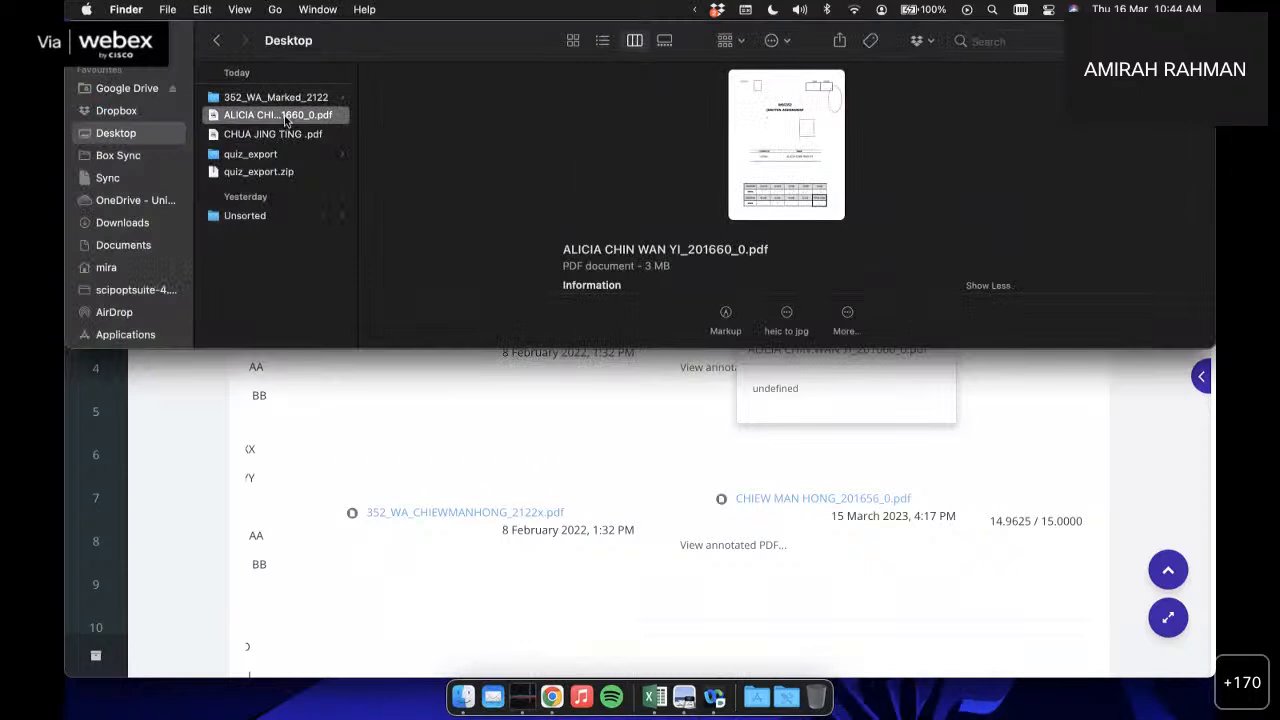
{"action": "double_click", "coordinate": [285, 118]}
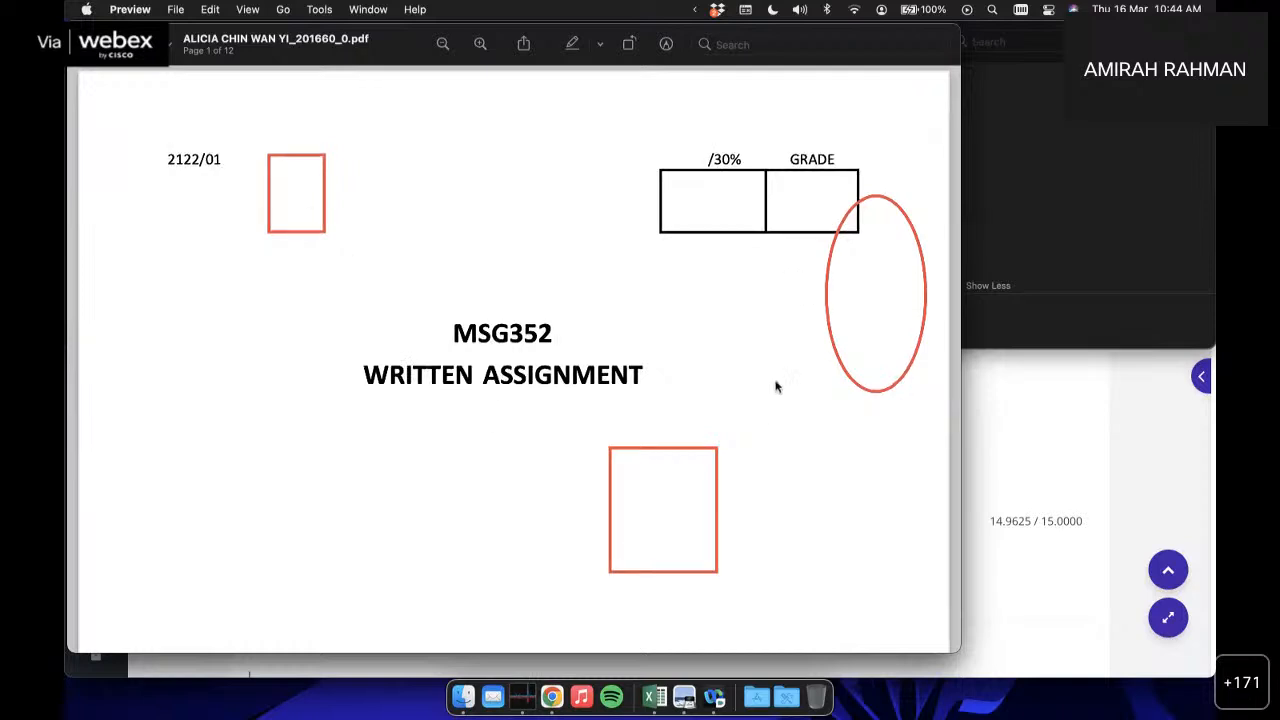
{"action": "scroll", "coordinate": [776, 387], "scroll_direction": "down", "scroll_amount": 5}
{"action": "scroll", "coordinate": [660, 346], "scroll_direction": "down", "scroll_amount": 5}
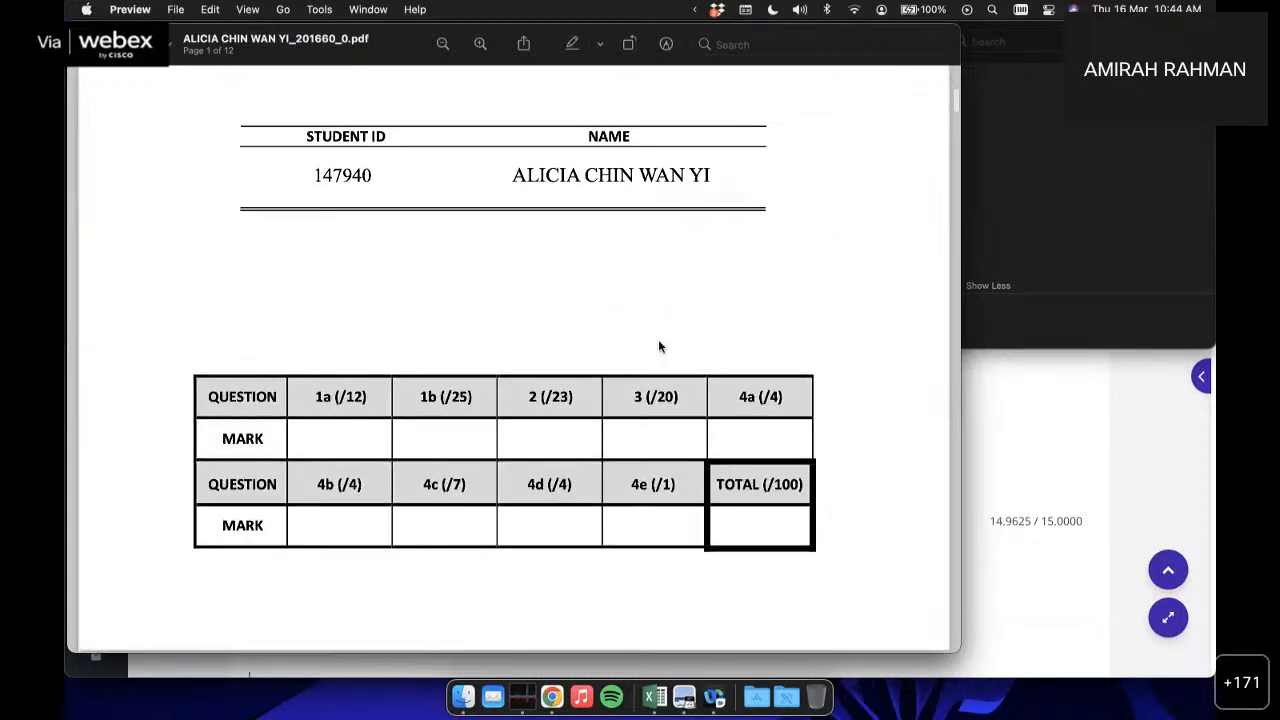
{"action": "scroll", "coordinate": [658, 346], "scroll_direction": "up", "scroll_amount": 10}
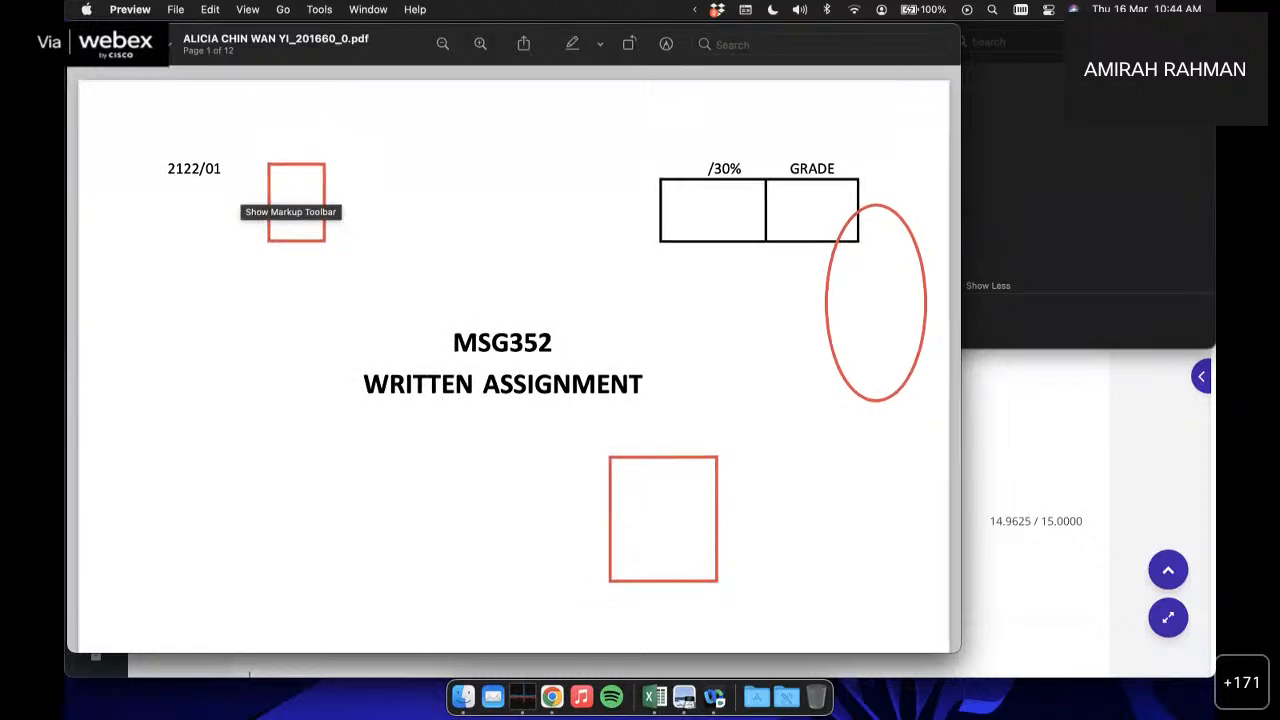
{"action": "left_click", "coordinate": [84, 44]}
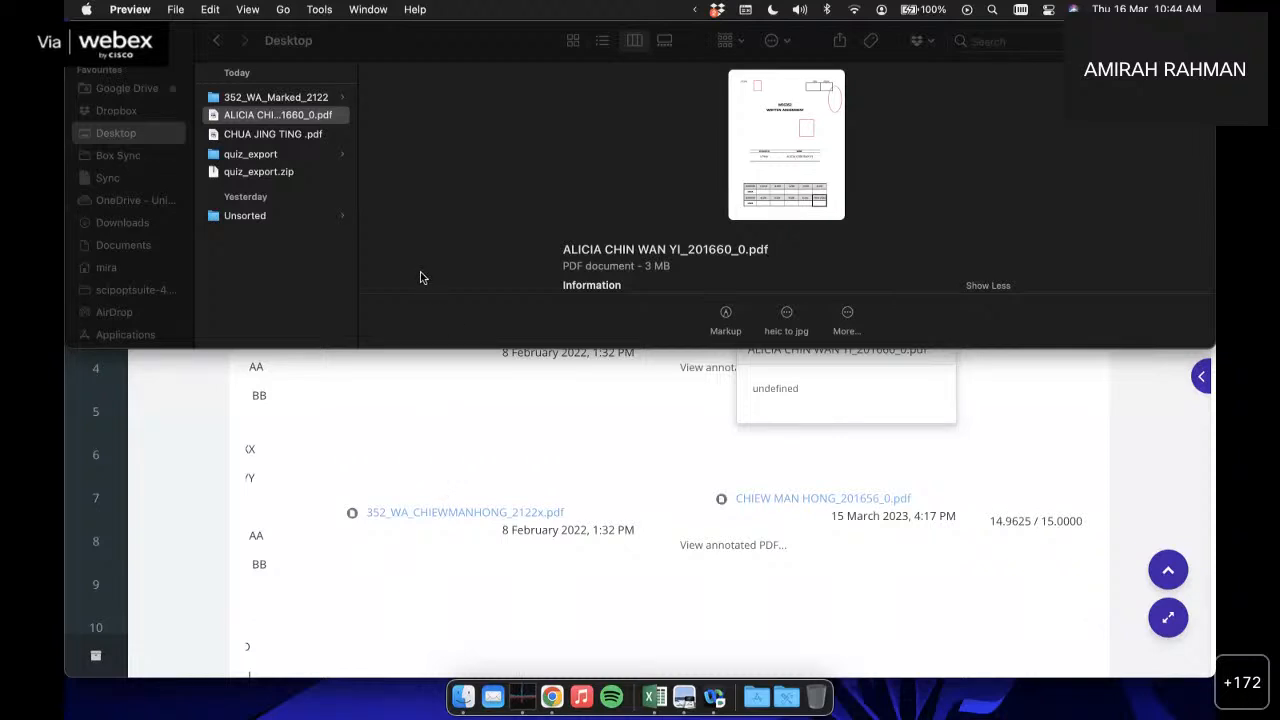
Step: Open the same student's marked written assignment PDF from the 352_WA_Marked_2122 folder on the Desktop
{"action": "left_click", "coordinate": [306, 140]}
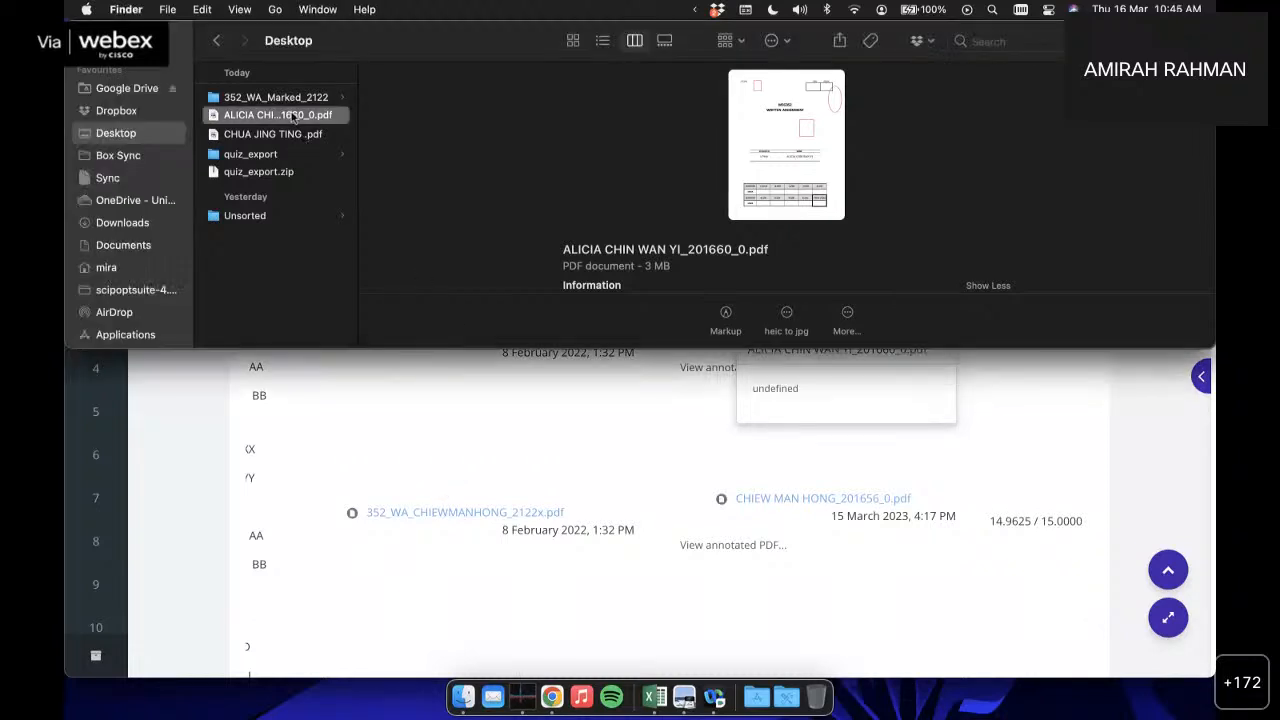
{"action": "left_click", "coordinate": [285, 97]}
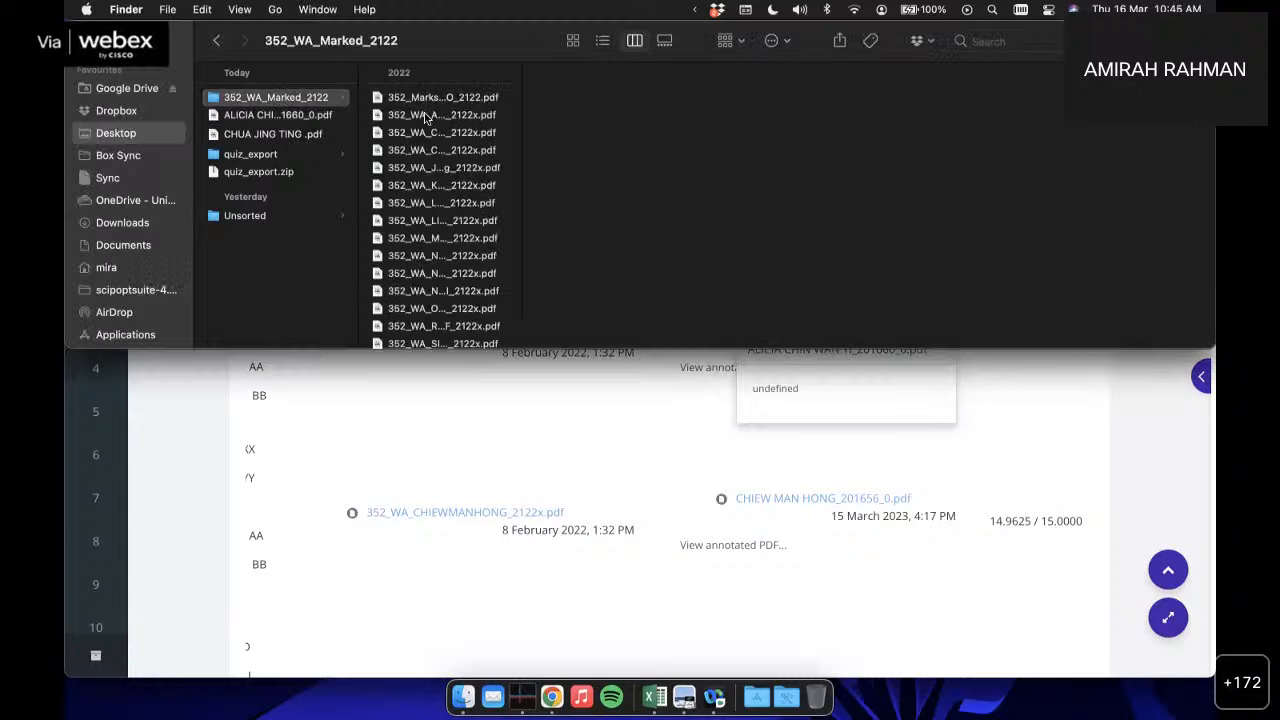
{"action": "double_click", "coordinate": [430, 115]}
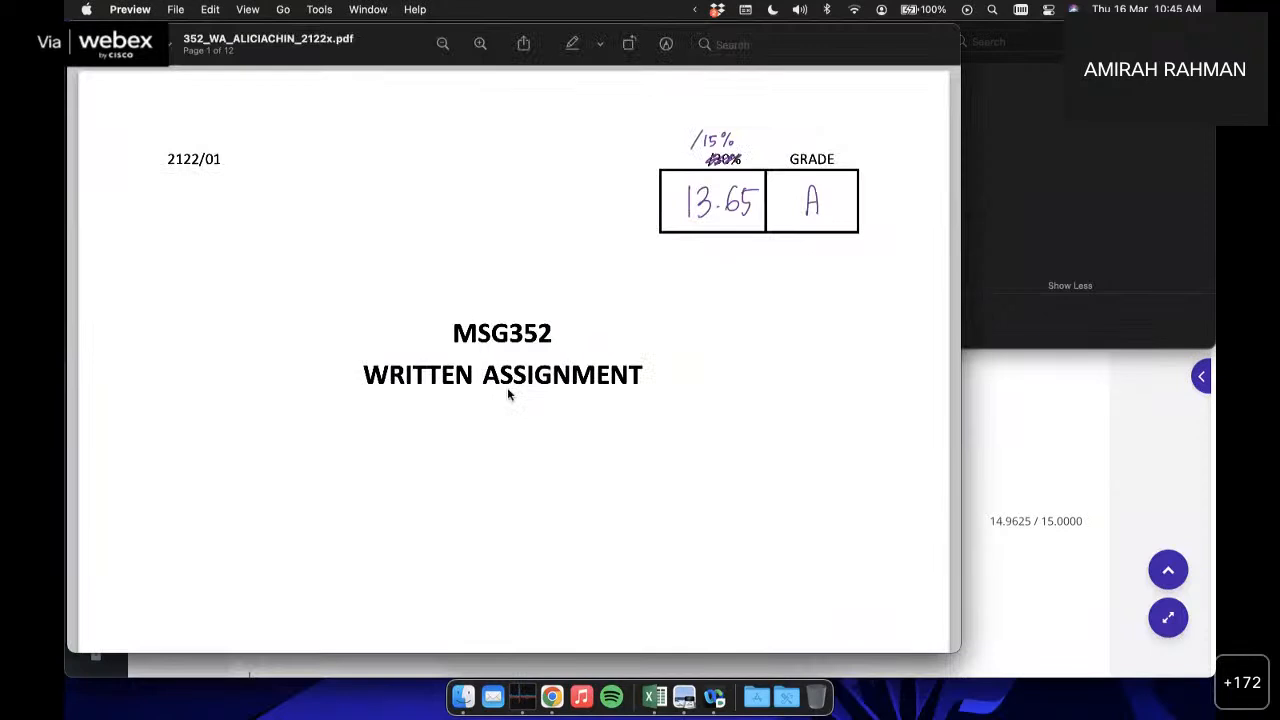
Step: Examine the marked assignment's cover page, comparing the handwritten score and grade box with the per-question mark table and total
{"action": "scroll", "coordinate": [508, 392], "scroll_direction": "down", "scroll_amount": 3}
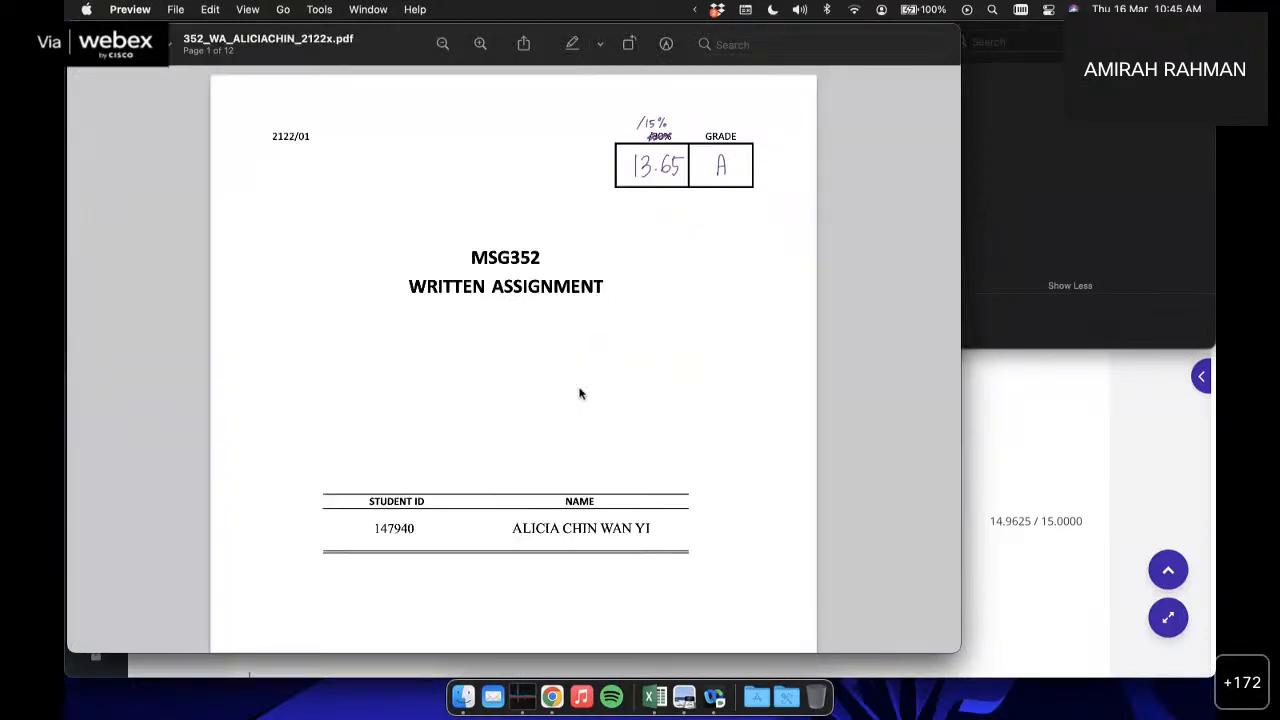
{"action": "scroll", "coordinate": [634, 346], "scroll_direction": "down", "scroll_amount": 5}
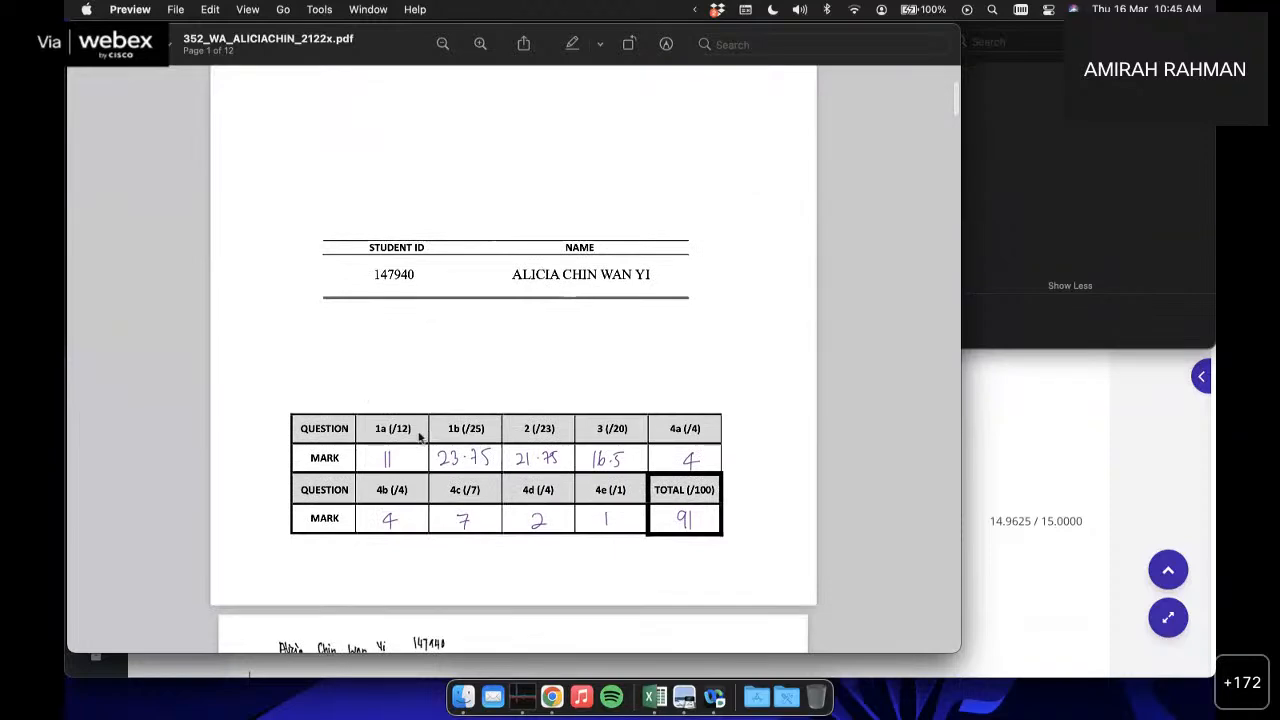
{"action": "scroll", "coordinate": [421, 455], "scroll_direction": "down", "scroll_amount": 1}
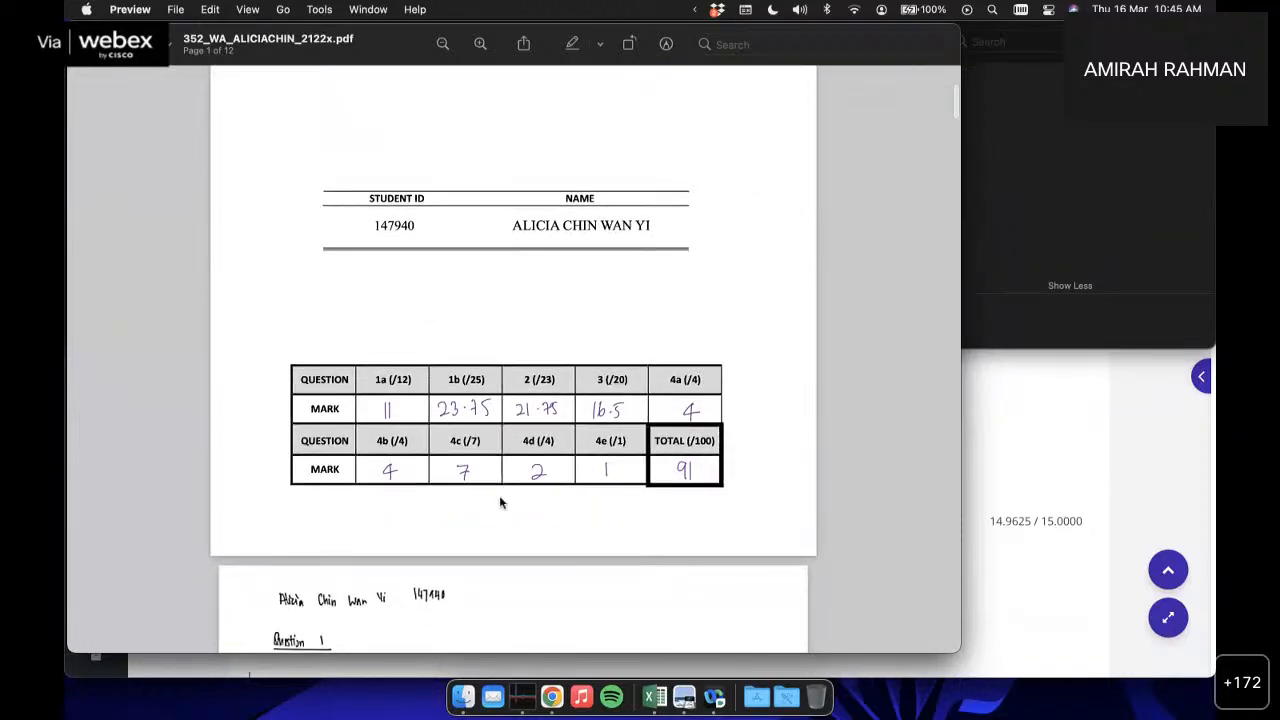
{"action": "scroll", "coordinate": [505, 503], "scroll_direction": "up", "scroll_amount": 4}
{"action": "scroll", "coordinate": [509, 503], "scroll_direction": "up", "scroll_amount": 1}
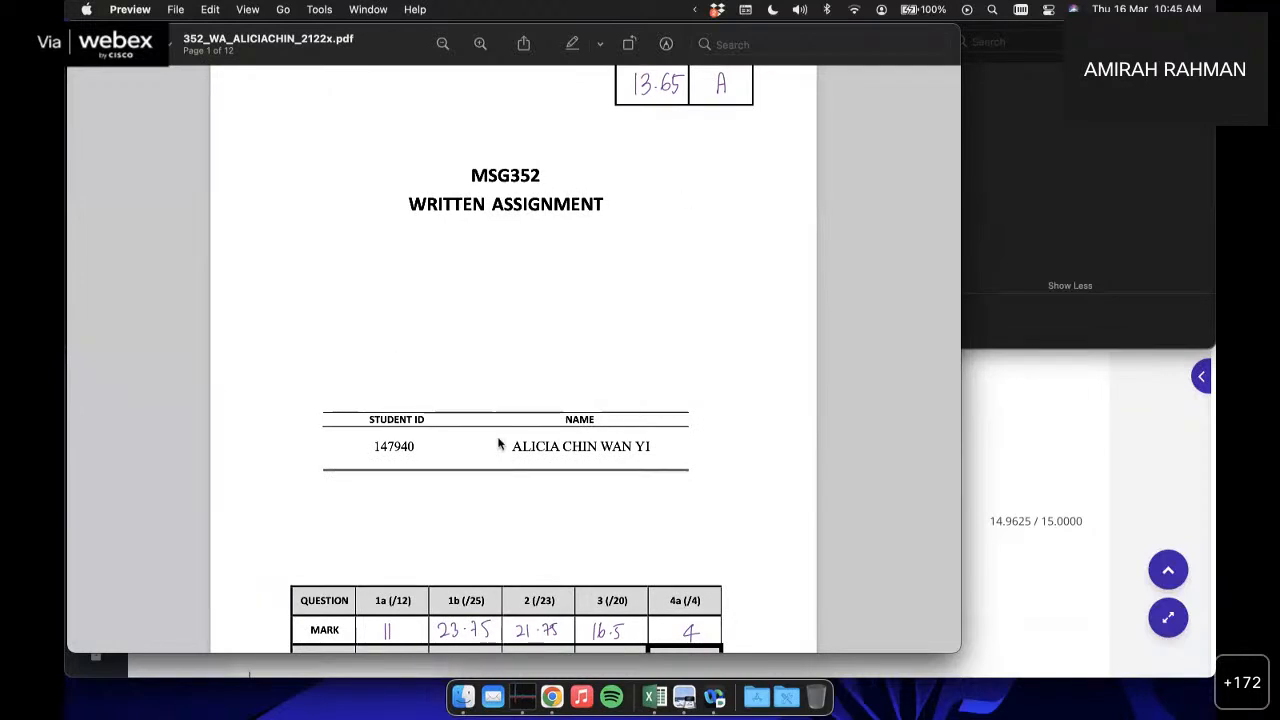
{"action": "scroll", "coordinate": [508, 383], "scroll_direction": "down", "scroll_amount": 3}
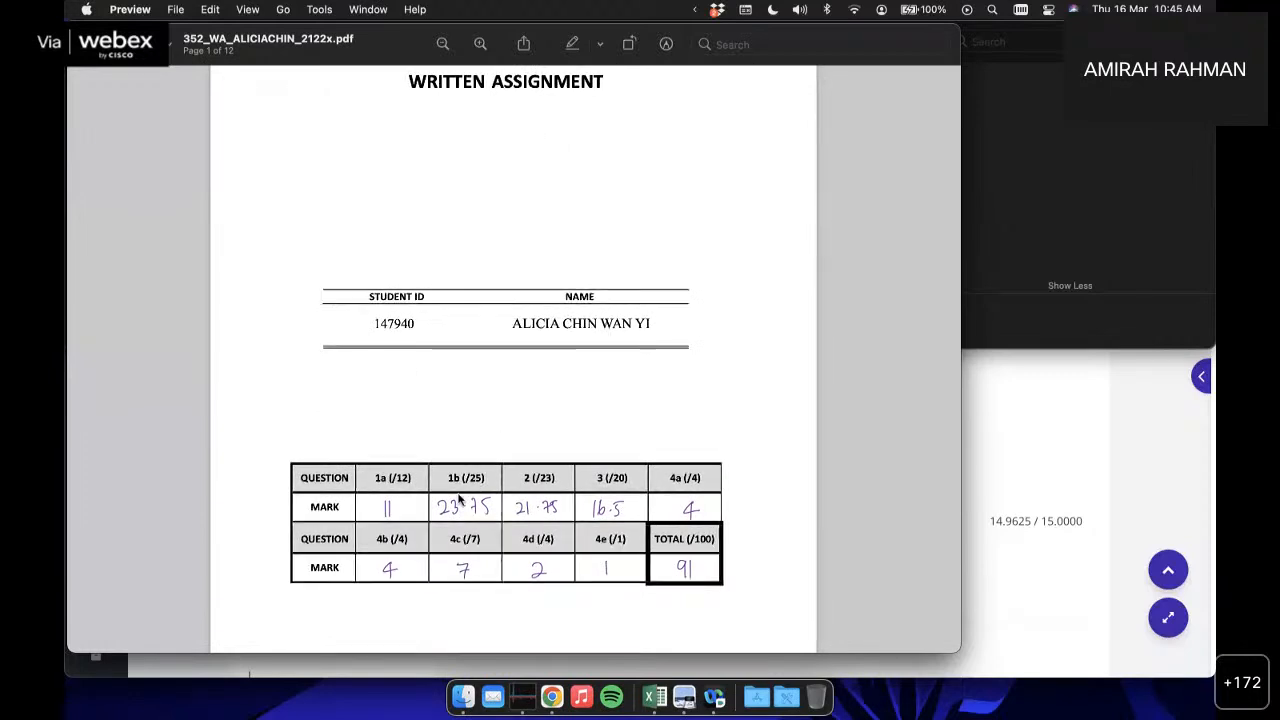
{"action": "scroll", "coordinate": [457, 500], "scroll_direction": "down", "scroll_amount": 2}
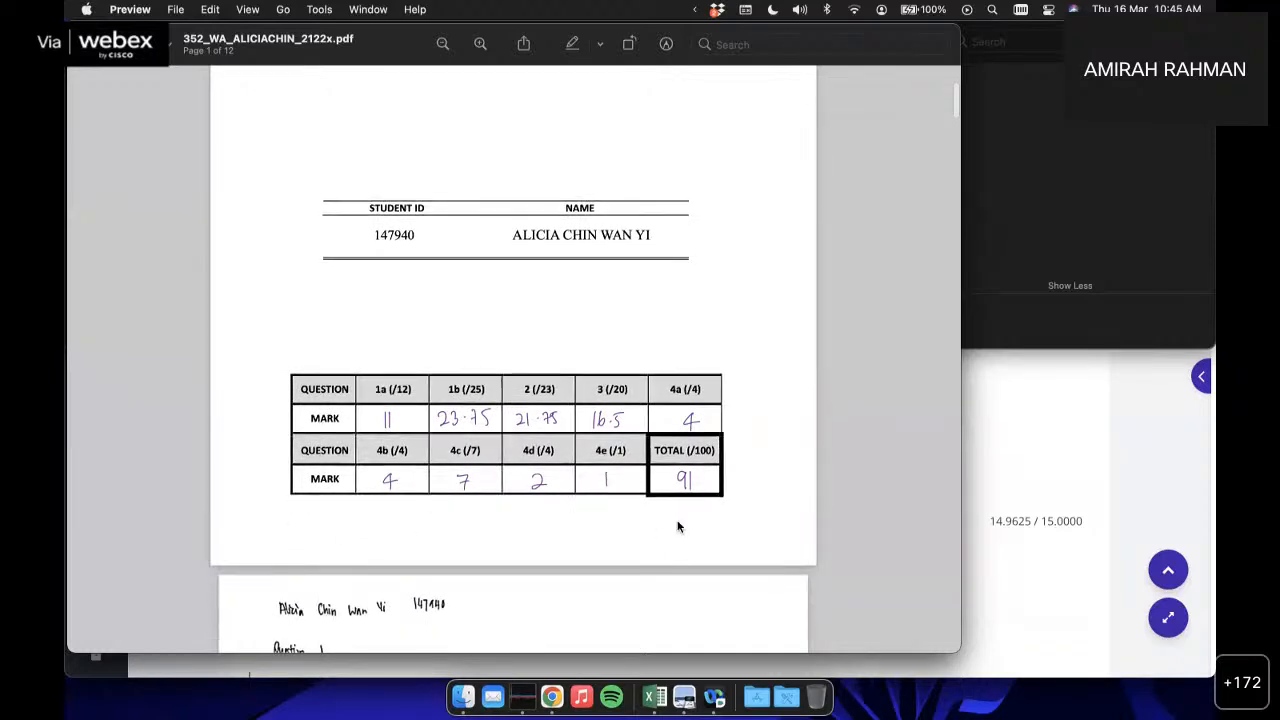
{"action": "scroll", "coordinate": [560, 403], "scroll_direction": "up", "scroll_amount": 3}
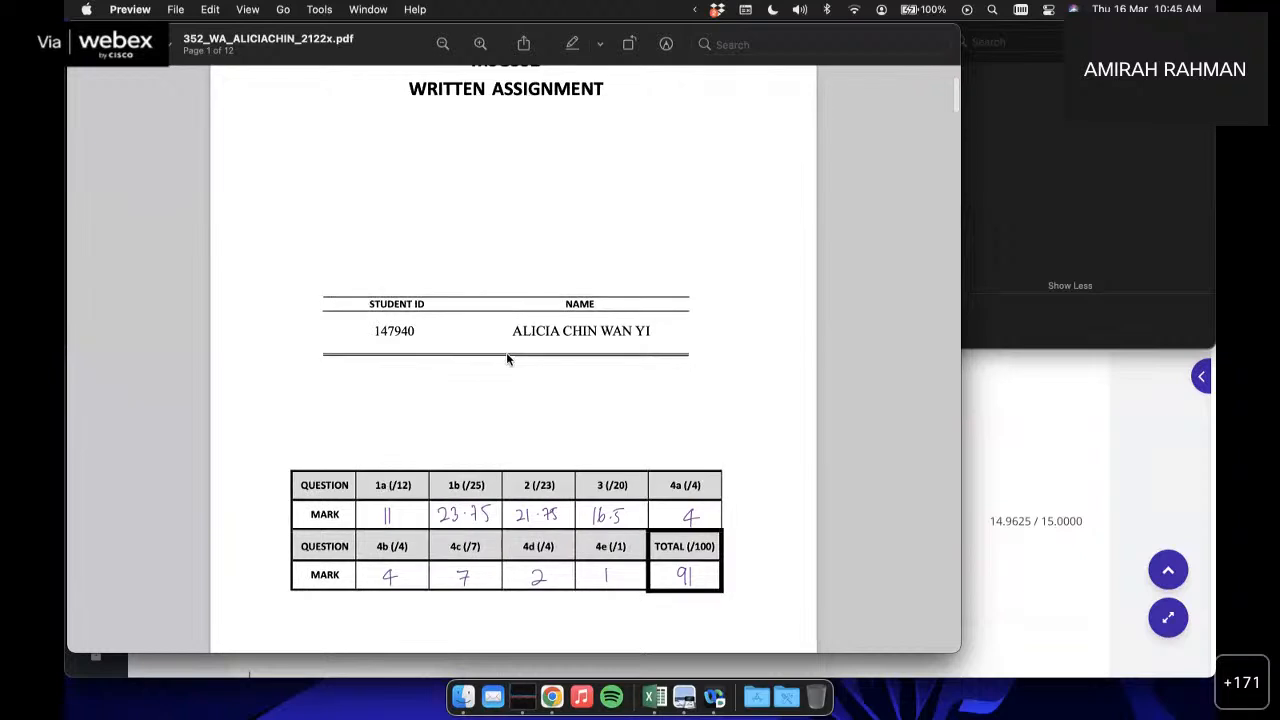
{"action": "scroll", "coordinate": [605, 498], "scroll_direction": "up", "scroll_amount": 3}
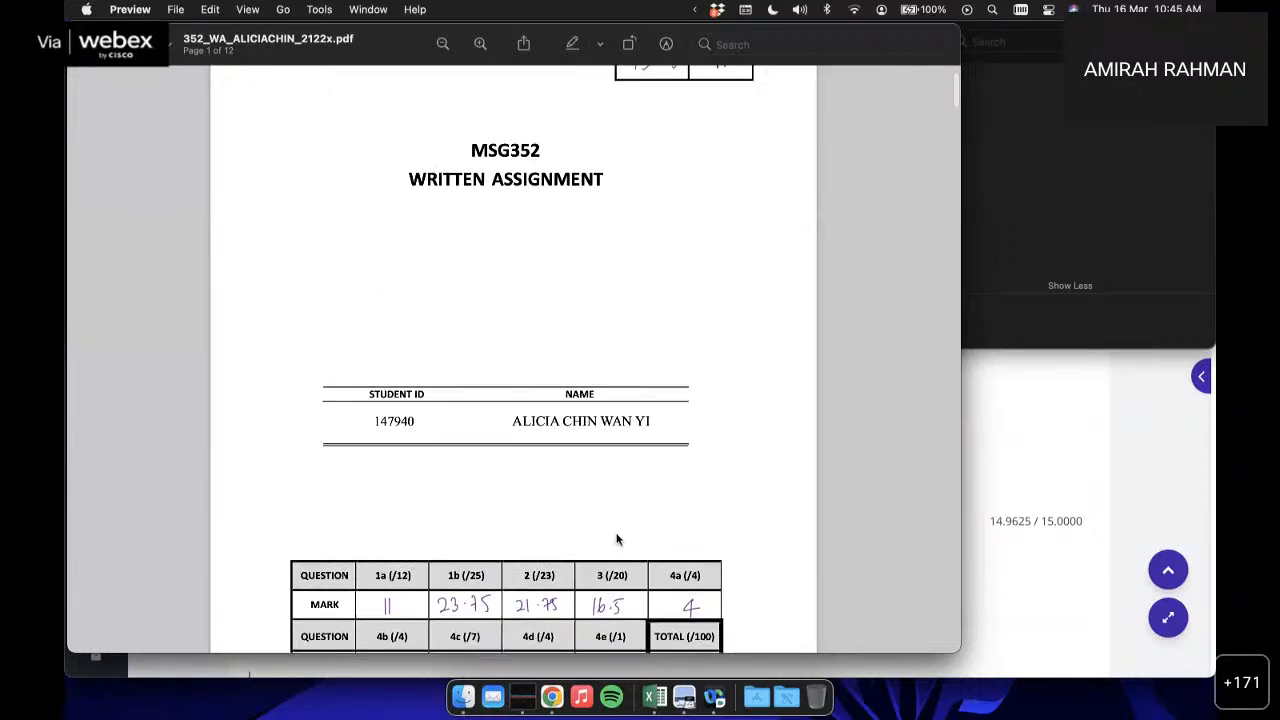
{"action": "scroll", "coordinate": [617, 540], "scroll_direction": "down", "scroll_amount": 3}
{"action": "scroll", "coordinate": [729, 437], "scroll_direction": "up", "scroll_amount": 5}
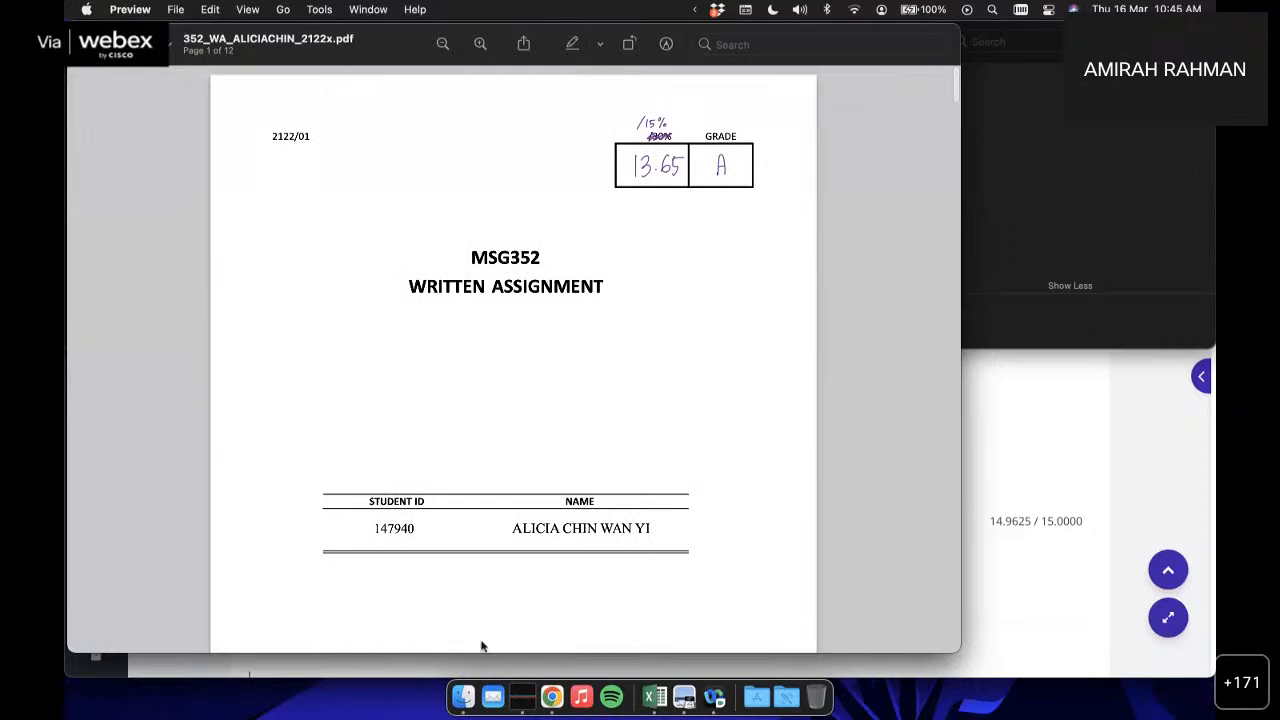
Step: Examine the marked written assignment PDF, including the cover-page marks and annotated Question 1 answers, and close it
{"action": "scroll", "coordinate": [614, 347], "scroll_direction": "down", "scroll_amount": 5}
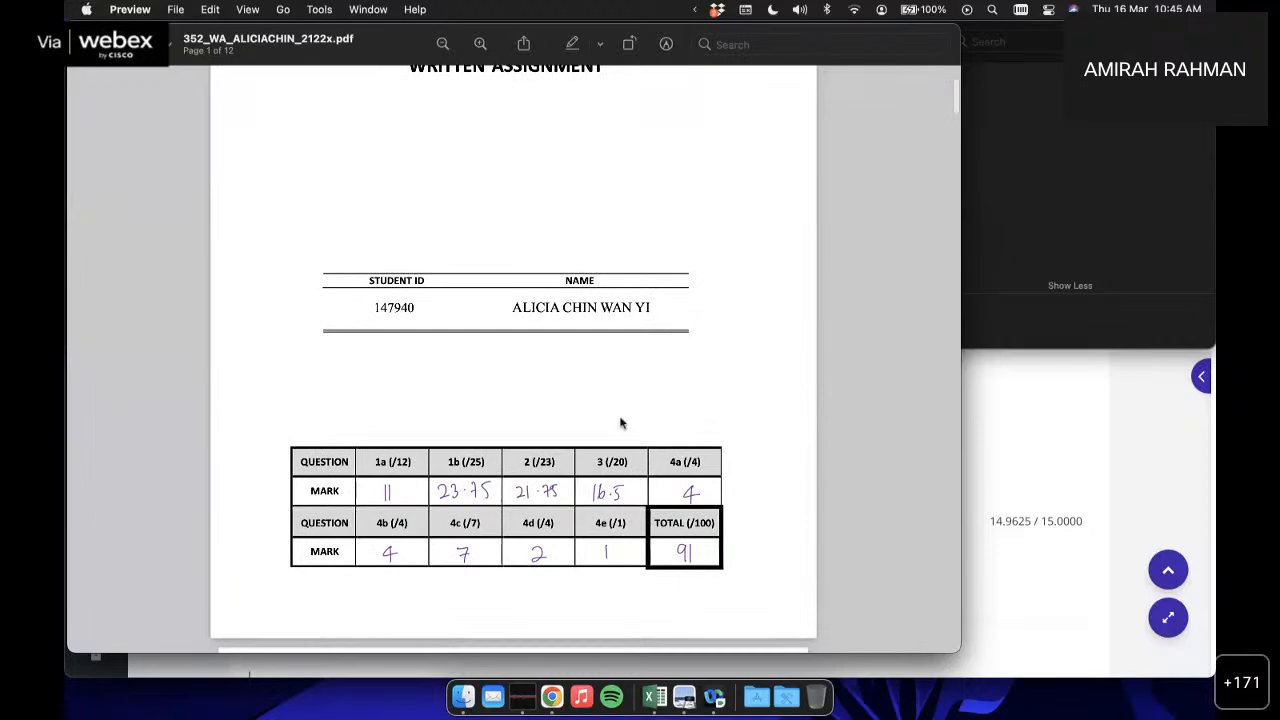
{"action": "scroll", "coordinate": [620, 423], "scroll_direction": "down", "scroll_amount": 5}
{"action": "scroll", "coordinate": [620, 423], "scroll_direction": "down", "scroll_amount": 5}
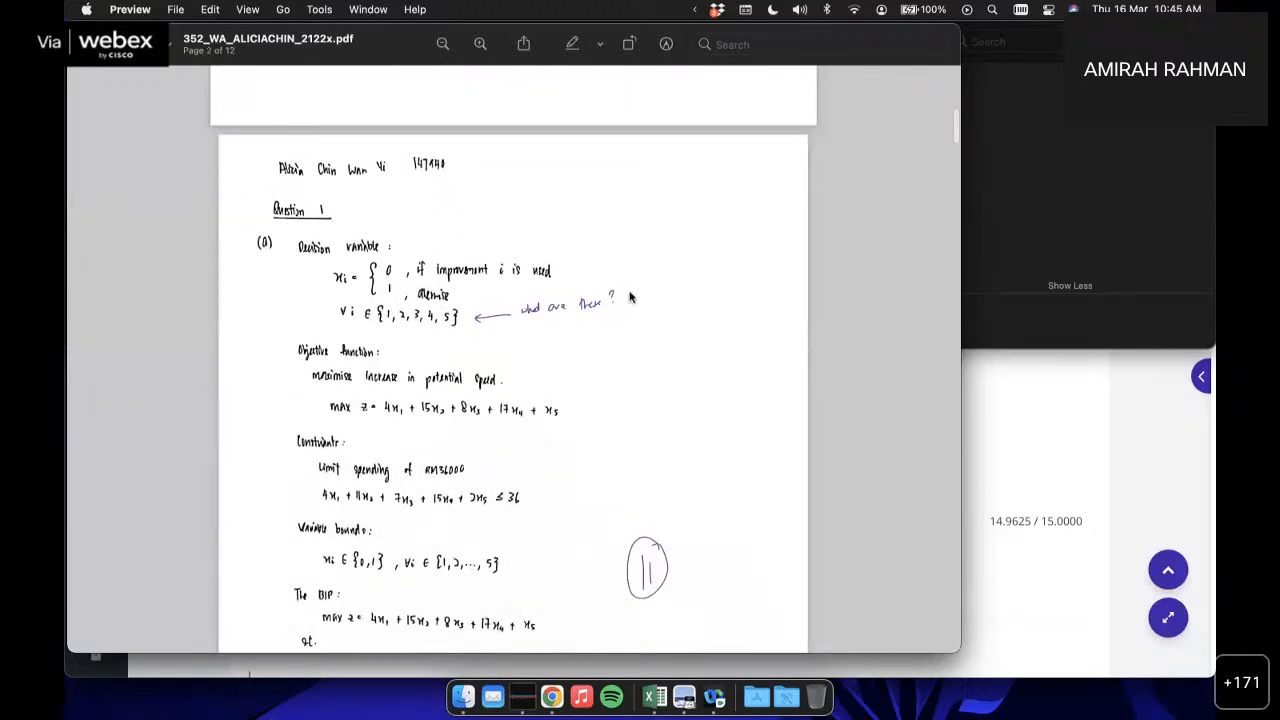
{"action": "scroll", "coordinate": [675, 216], "scroll_direction": "down", "scroll_amount": 4}
{"action": "scroll", "coordinate": [675, 216], "scroll_direction": "down", "scroll_amount": 20}
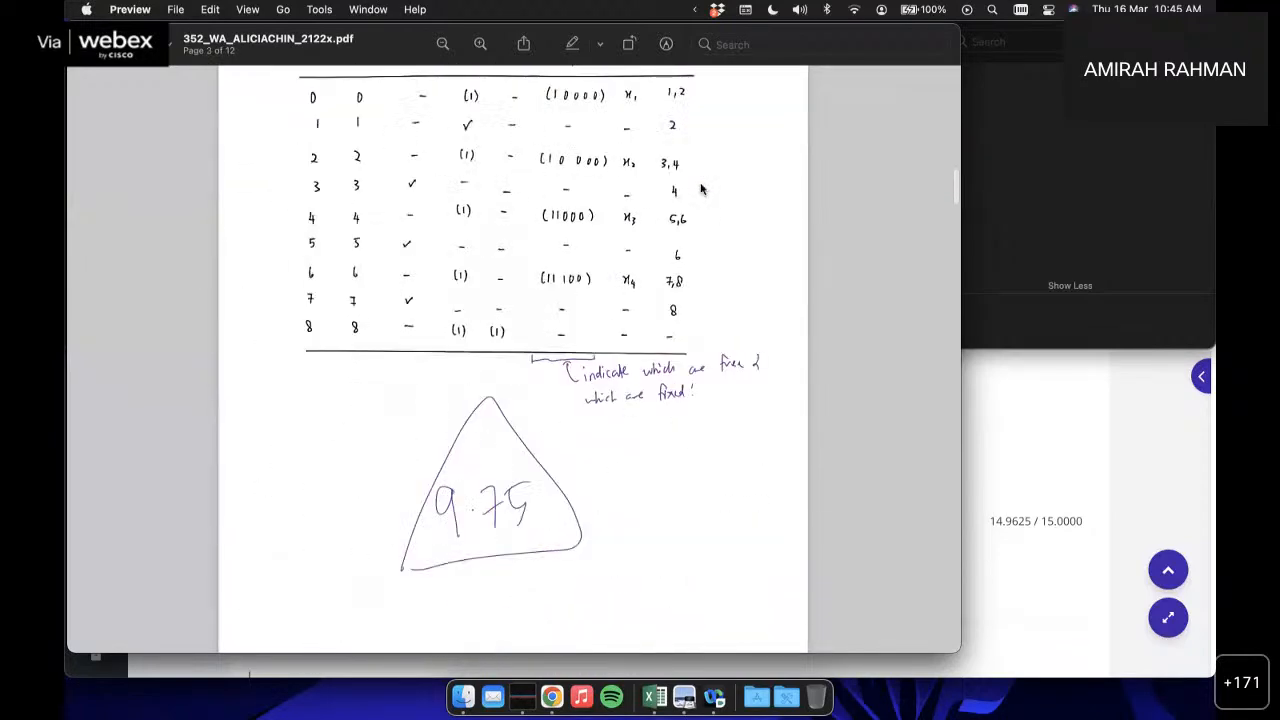
{"action": "scroll", "coordinate": [610, 292], "scroll_direction": "up", "scroll_amount": 15}
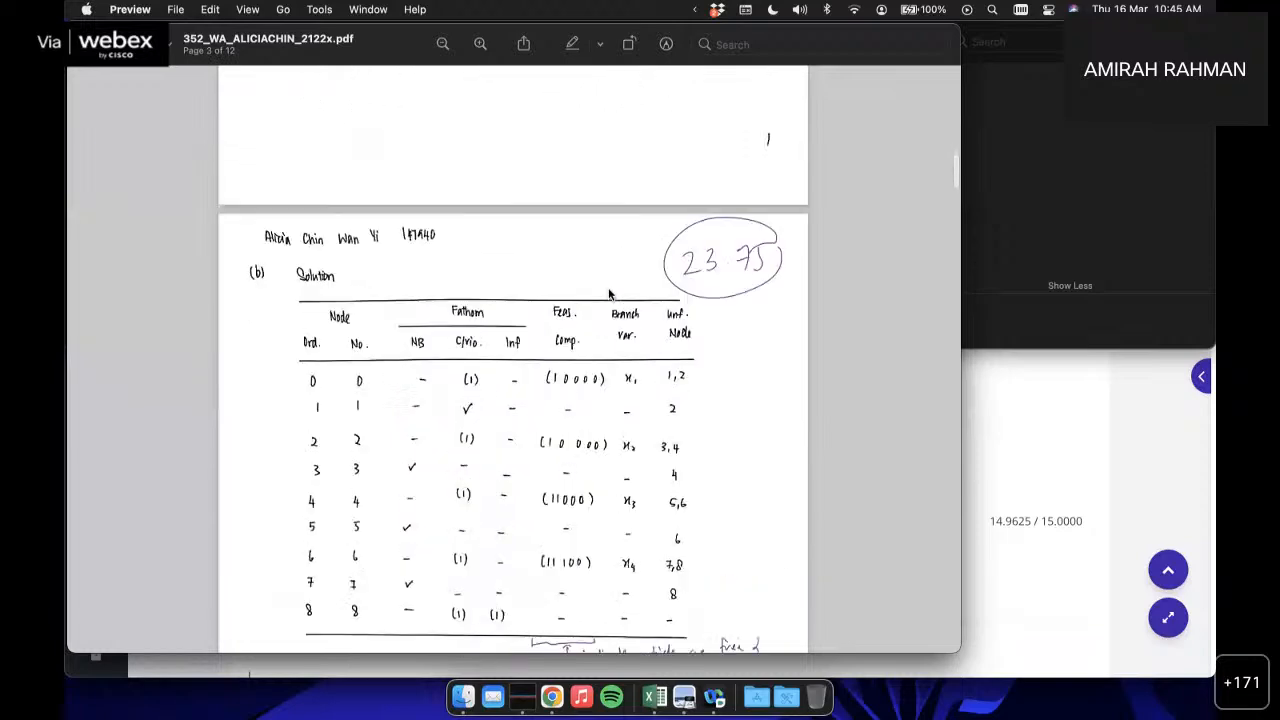
{"action": "scroll", "coordinate": [610, 292], "scroll_direction": "up", "scroll_amount": 5}
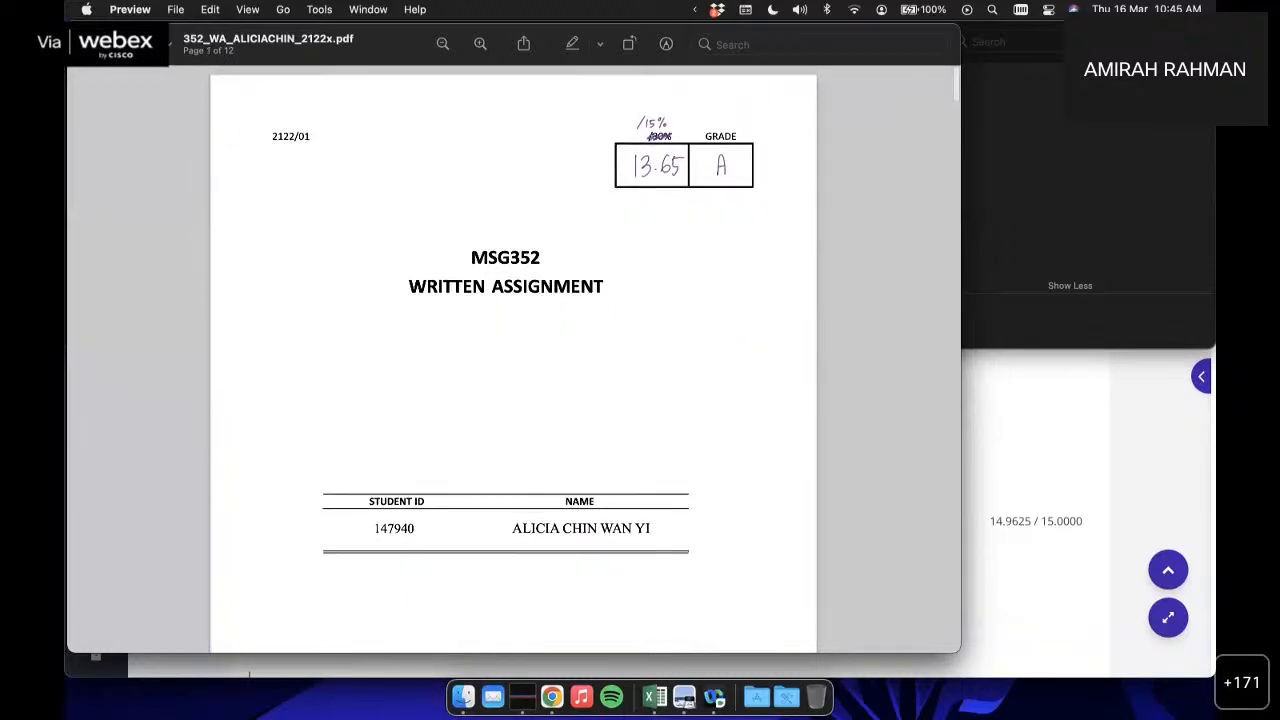
{"action": "key", "text": "super+w"}
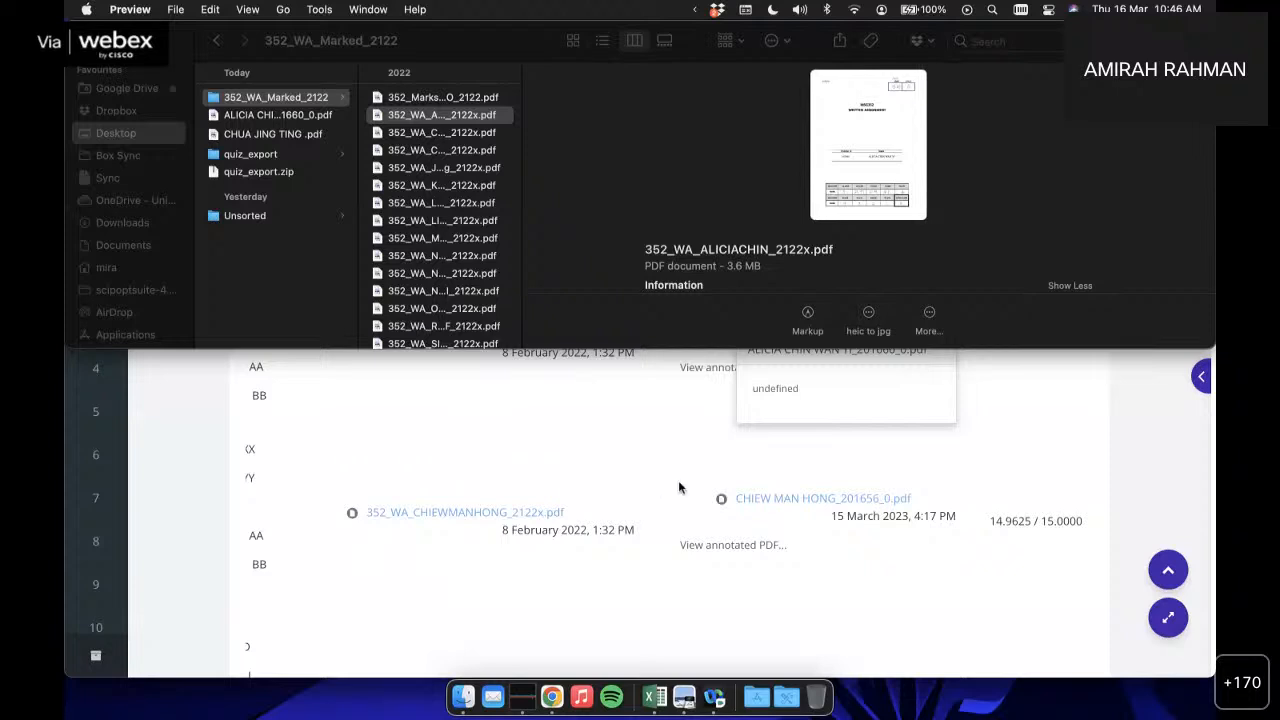
Step: Switch to Chrome and examine the annotated PDFs, feedback files, final grades and feedback comments in the Written Assignment grading table
{"action": "left_click", "coordinate": [587, 439]}
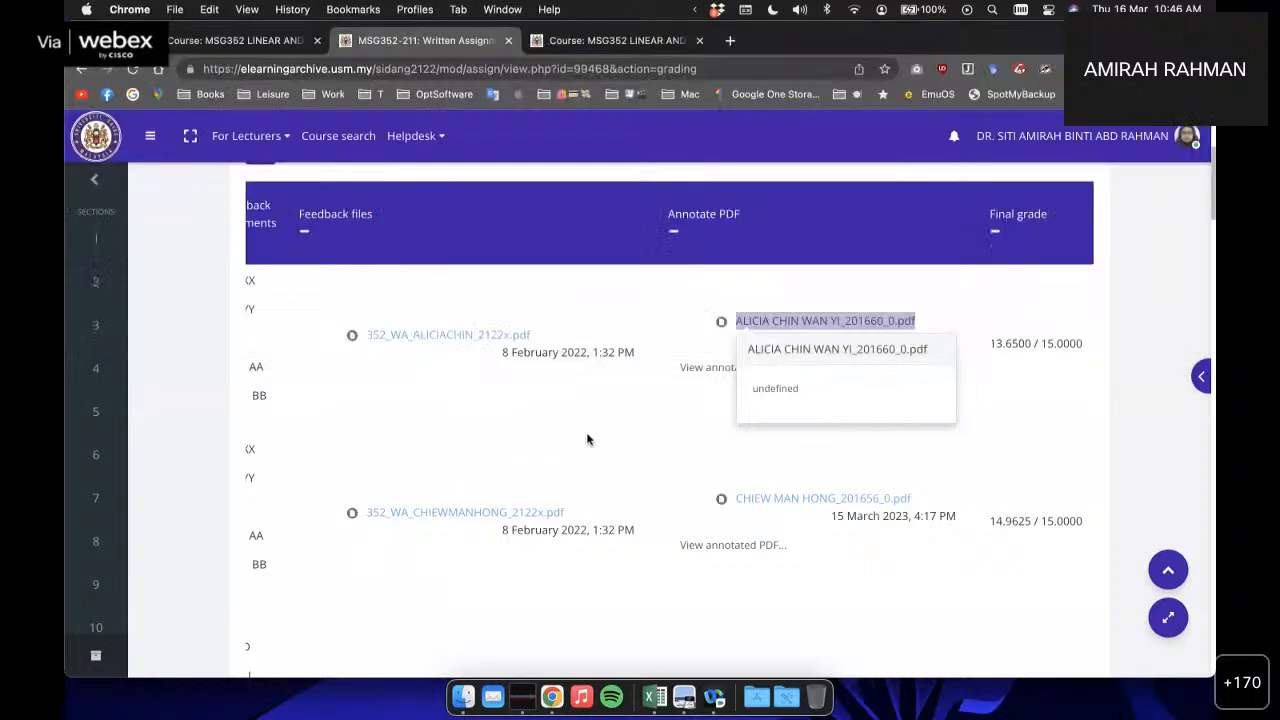
{"action": "left_click", "coordinate": [705, 404]}
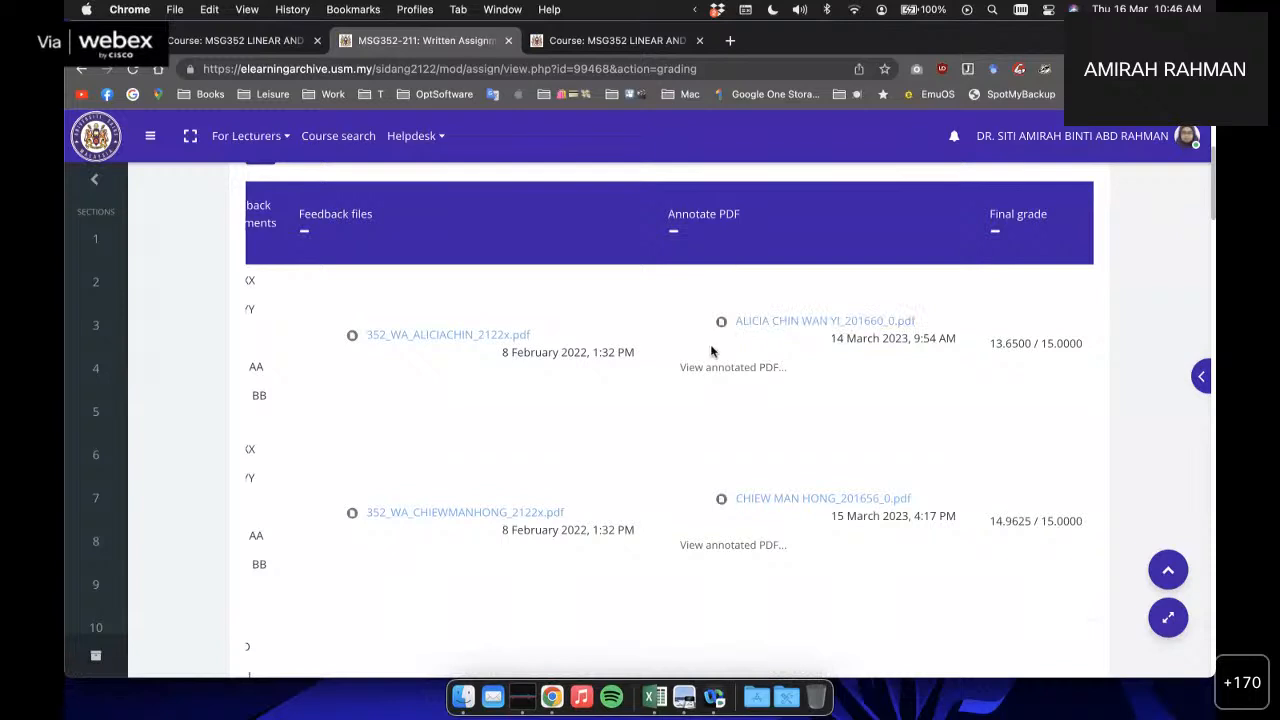
{"action": "scroll", "coordinate": [729, 385], "scroll_direction": "down", "scroll_amount": 1}
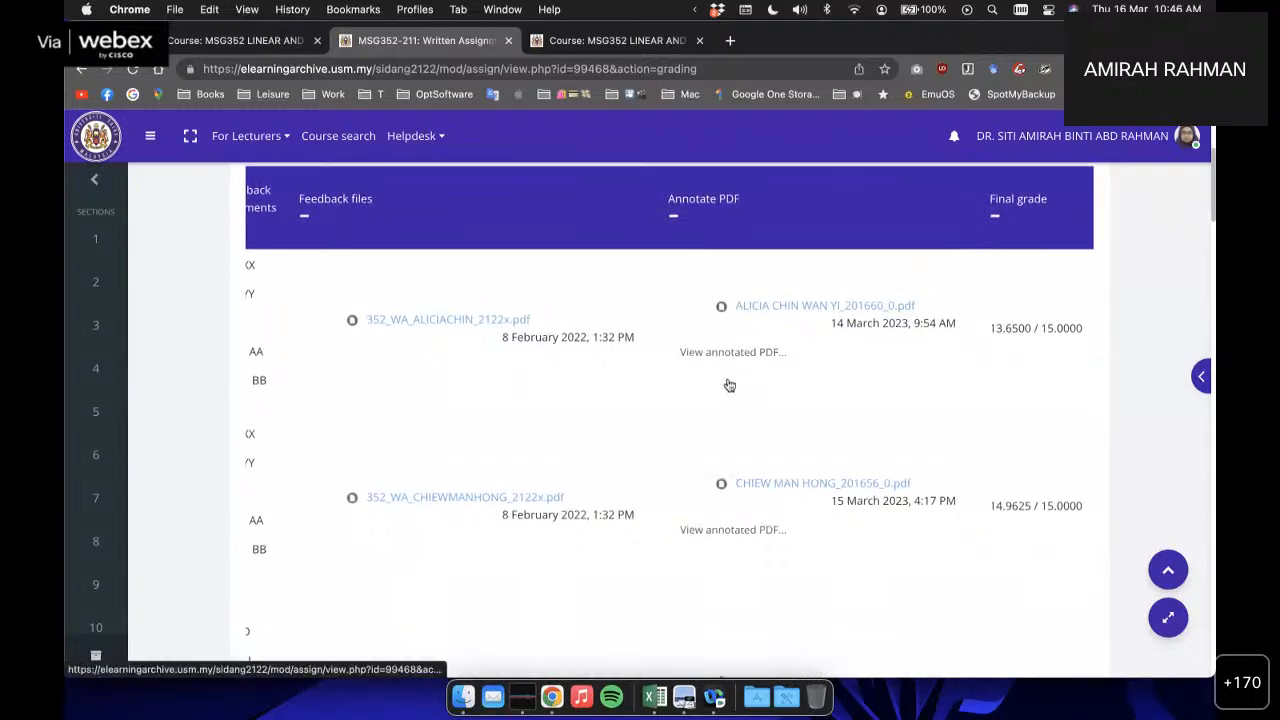
{"action": "scroll", "coordinate": [729, 385], "scroll_direction": "down", "scroll_amount": 2}
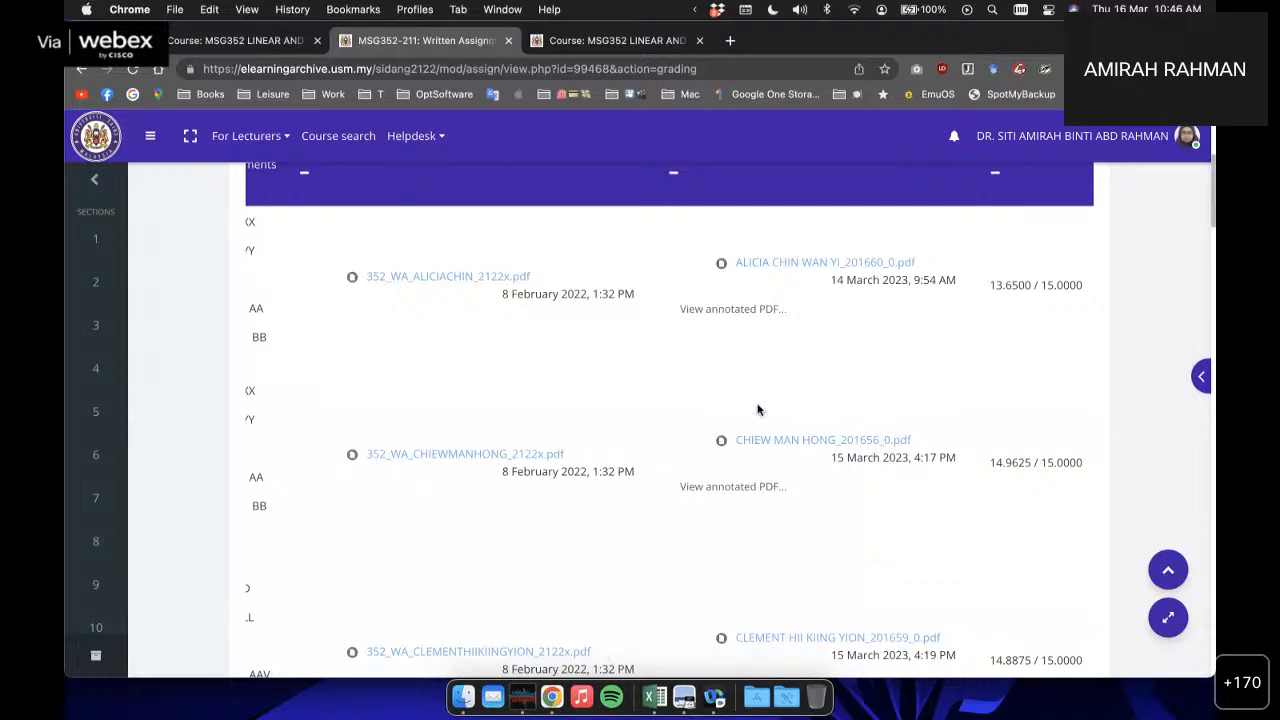
{"action": "scroll", "coordinate": [552, 666], "scroll_direction": "down", "scroll_amount": 2}
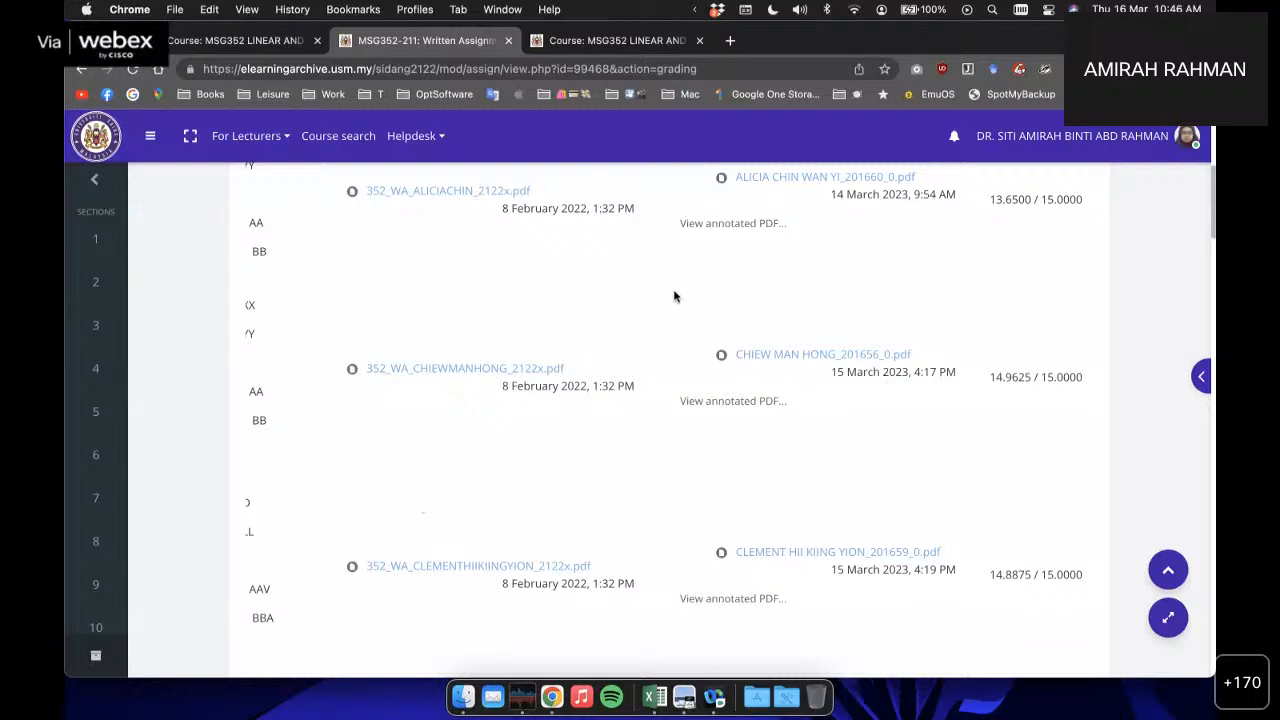
{"action": "scroll", "coordinate": [674, 296], "scroll_direction": "up", "scroll_amount": 2}
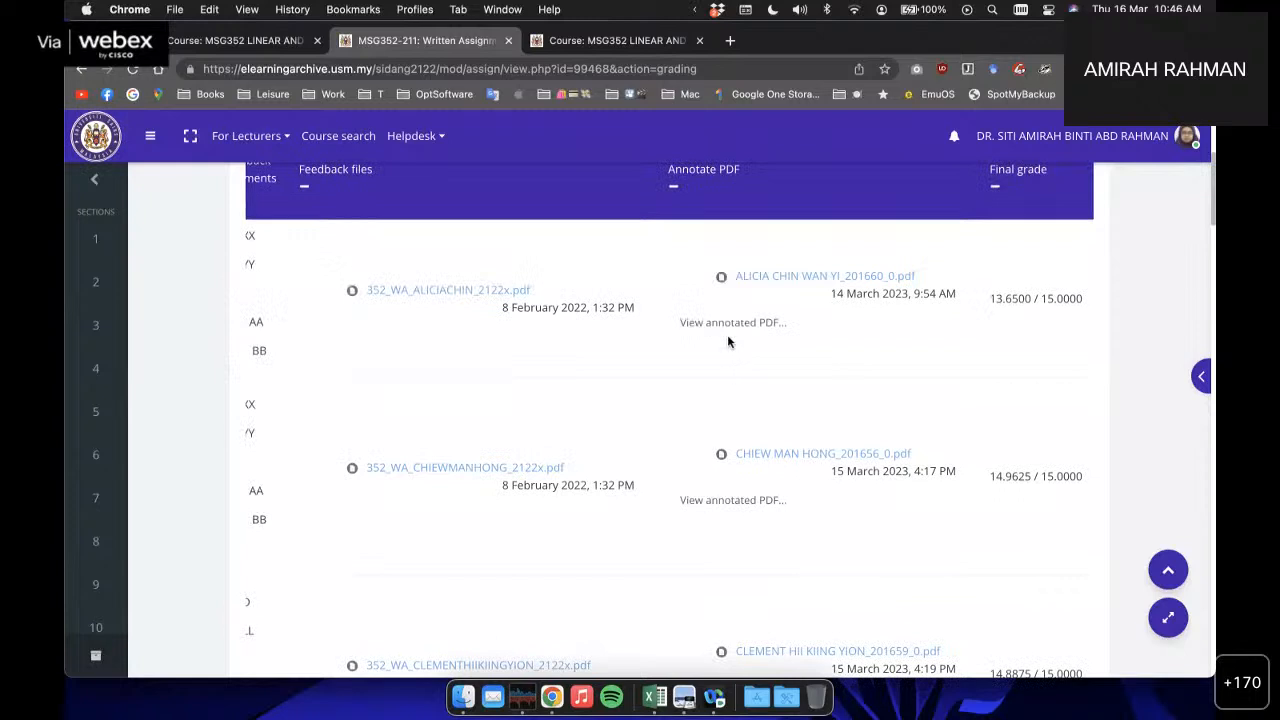
{"action": "scroll", "coordinate": [840, 280], "scroll_direction": "up", "scroll_amount": 1}
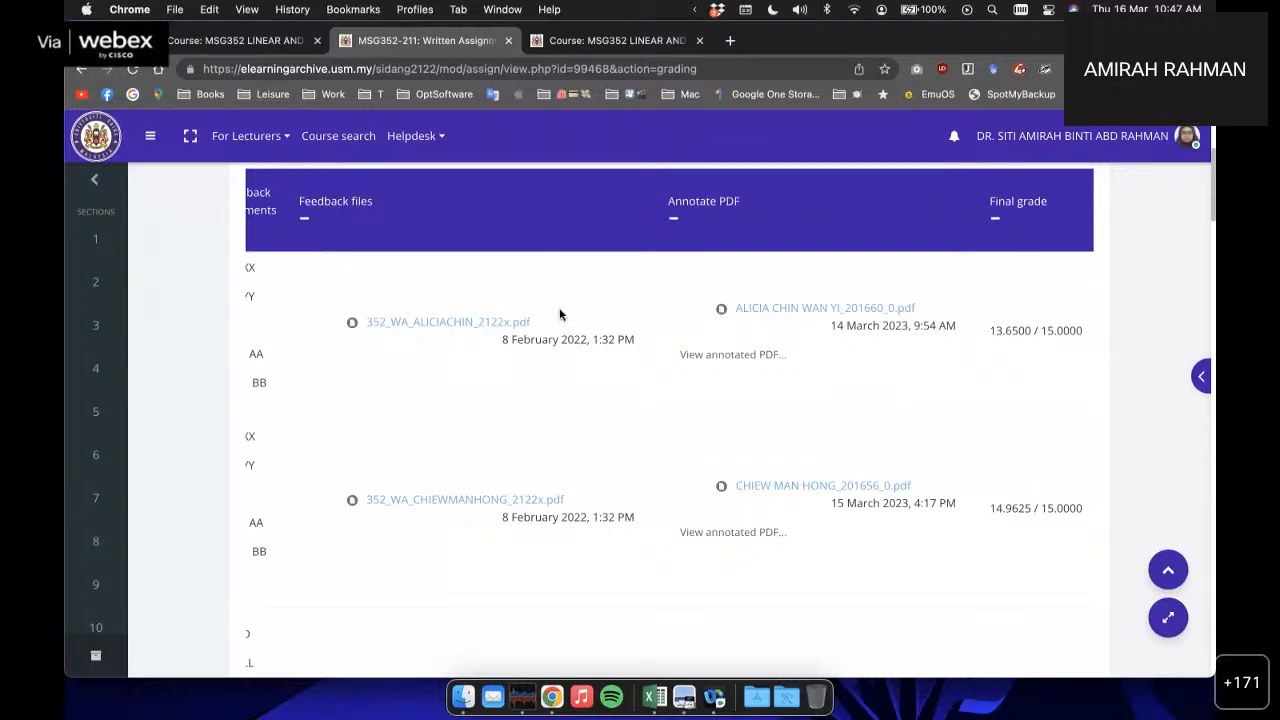
{"action": "scroll", "coordinate": [560, 315], "scroll_direction": "left", "scroll_amount": 5}
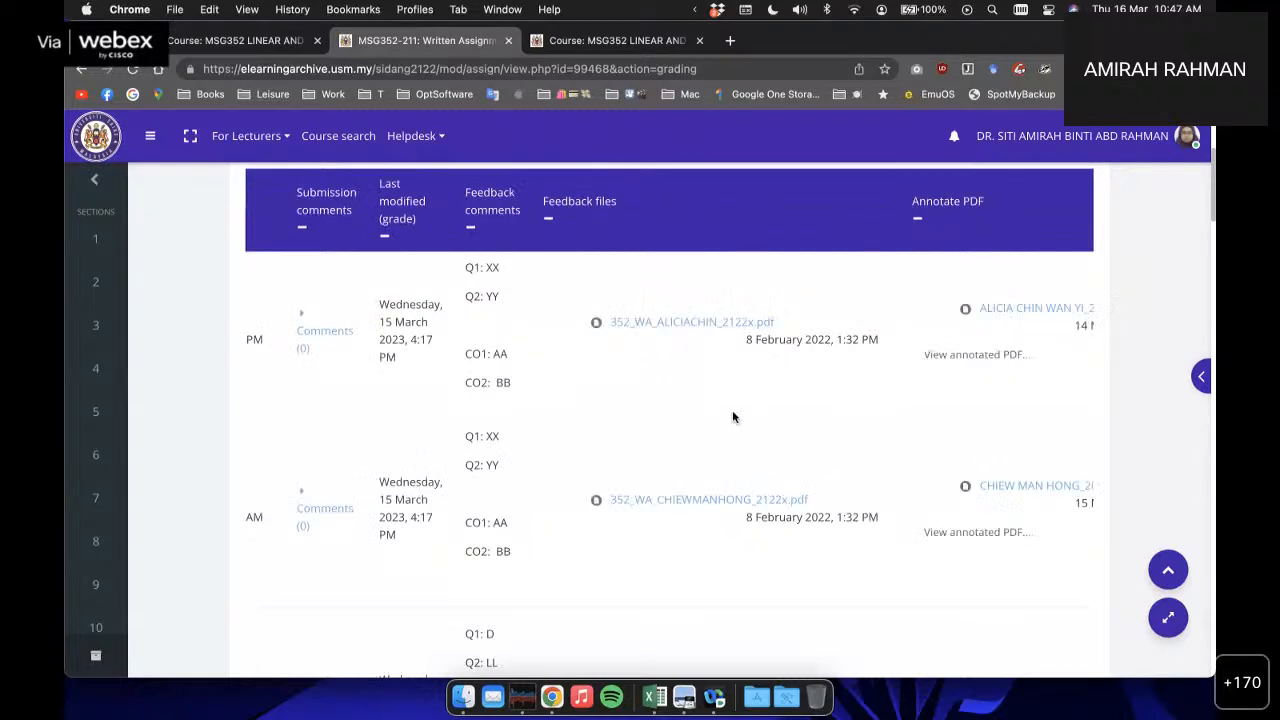
{"action": "scroll", "coordinate": [590, 268], "scroll_direction": "left", "scroll_amount": 2}
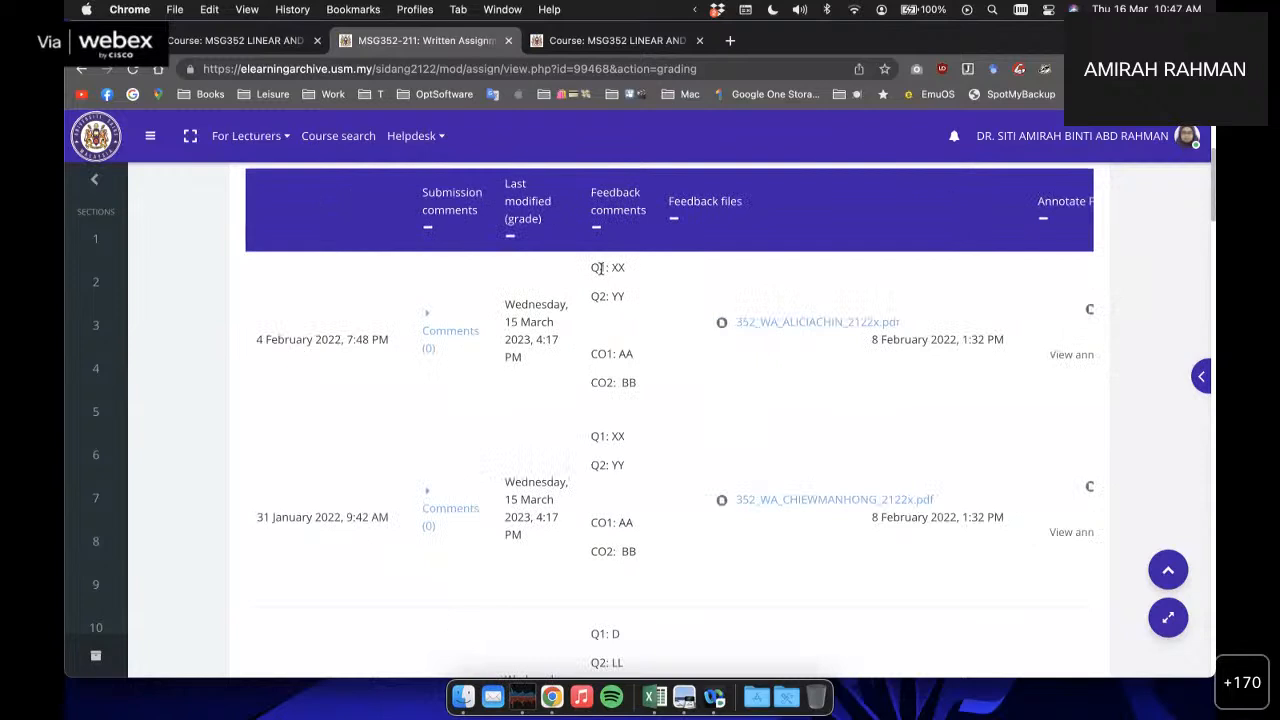
{"action": "left_click_drag", "start_coordinate": [593, 268], "coordinate": [673, 388]}
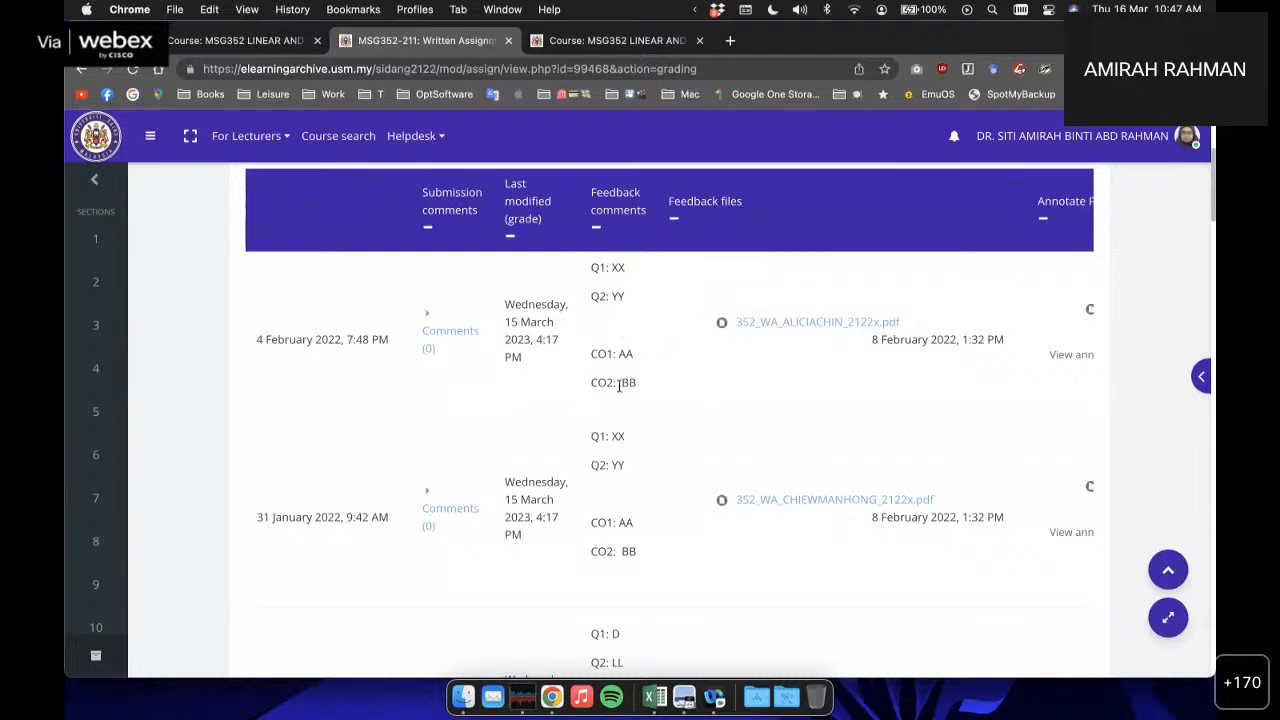
{"action": "scroll", "coordinate": [591, 326], "scroll_direction": "up", "scroll_amount": 5}
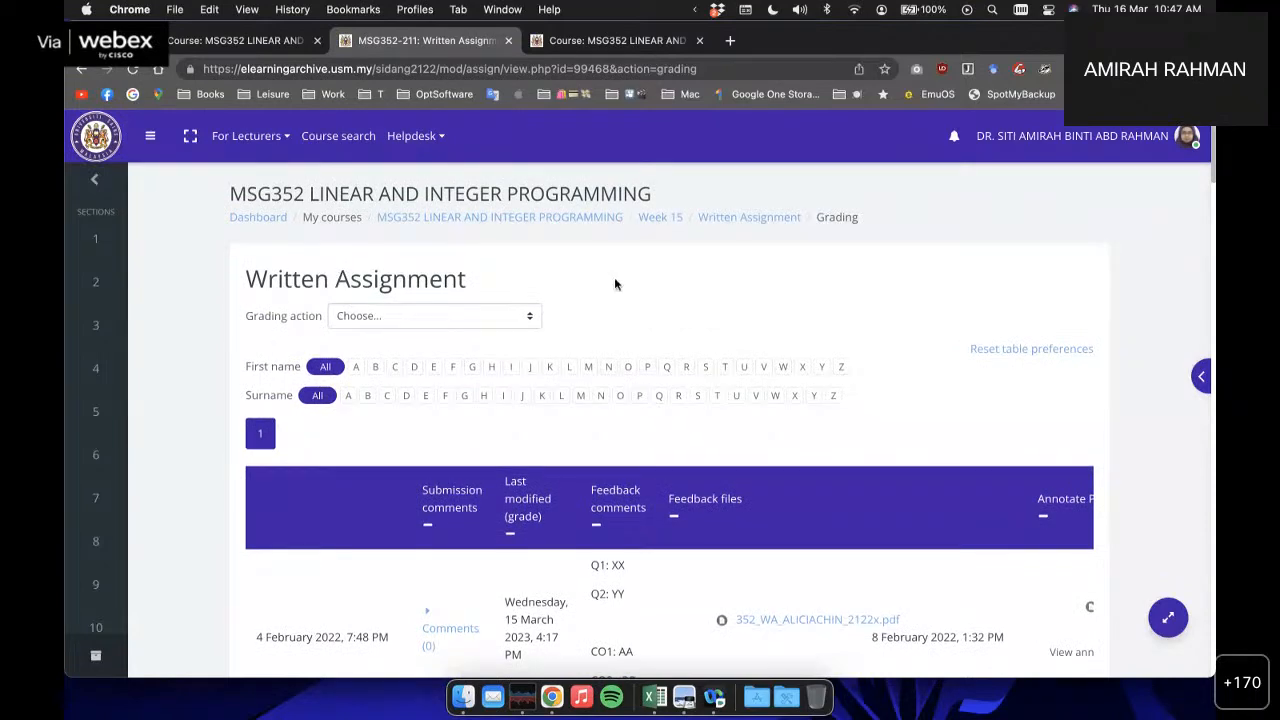
Step: Go back to the MSG352 course, open its gradebook setup to check the grade items, and open the grade export
{"action": "left_click", "coordinate": [538, 222]}
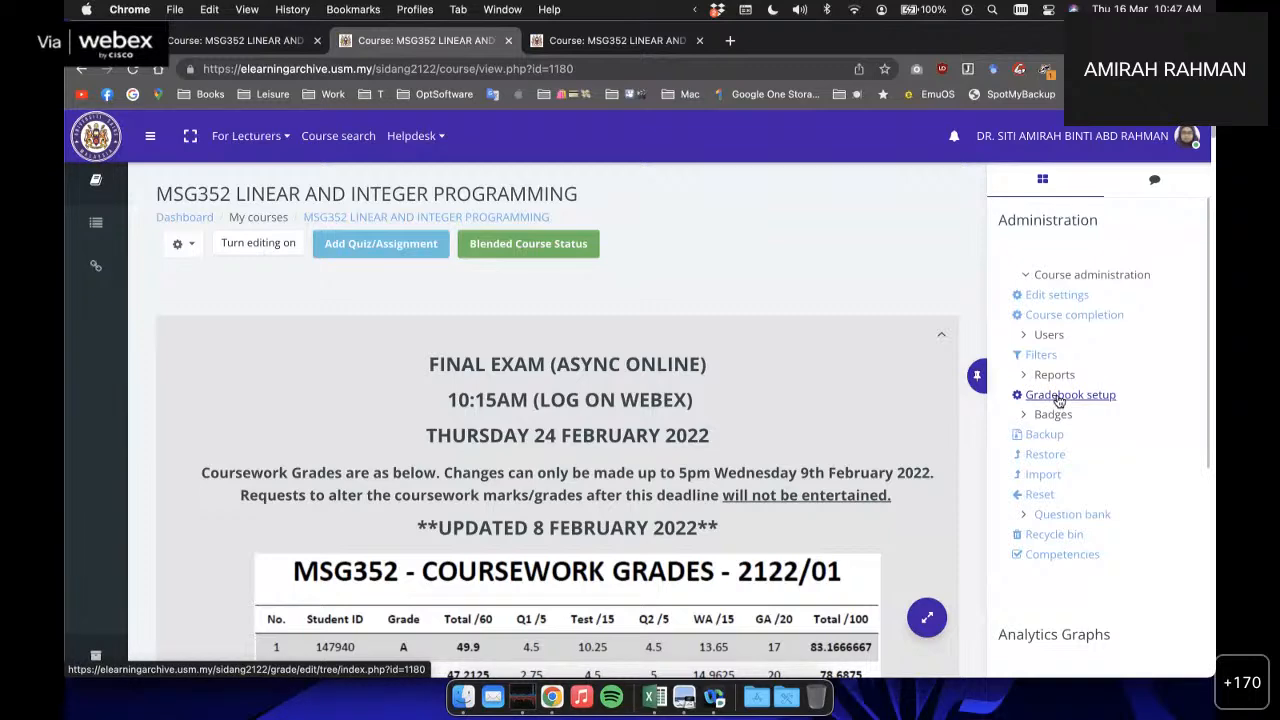
{"action": "left_click", "coordinate": [1059, 399]}
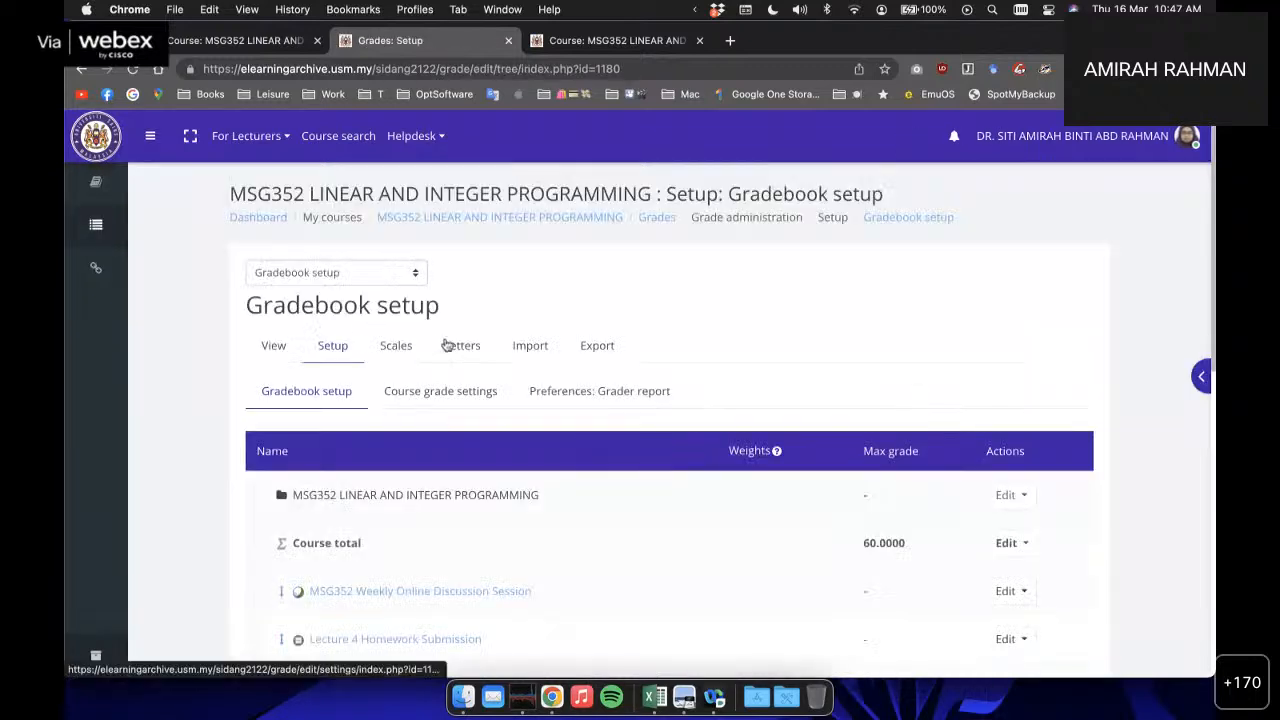
{"action": "scroll", "coordinate": [428, 314], "scroll_direction": "down", "scroll_amount": 5}
{"action": "scroll", "coordinate": [443, 363], "scroll_direction": "down", "scroll_amount": 2}
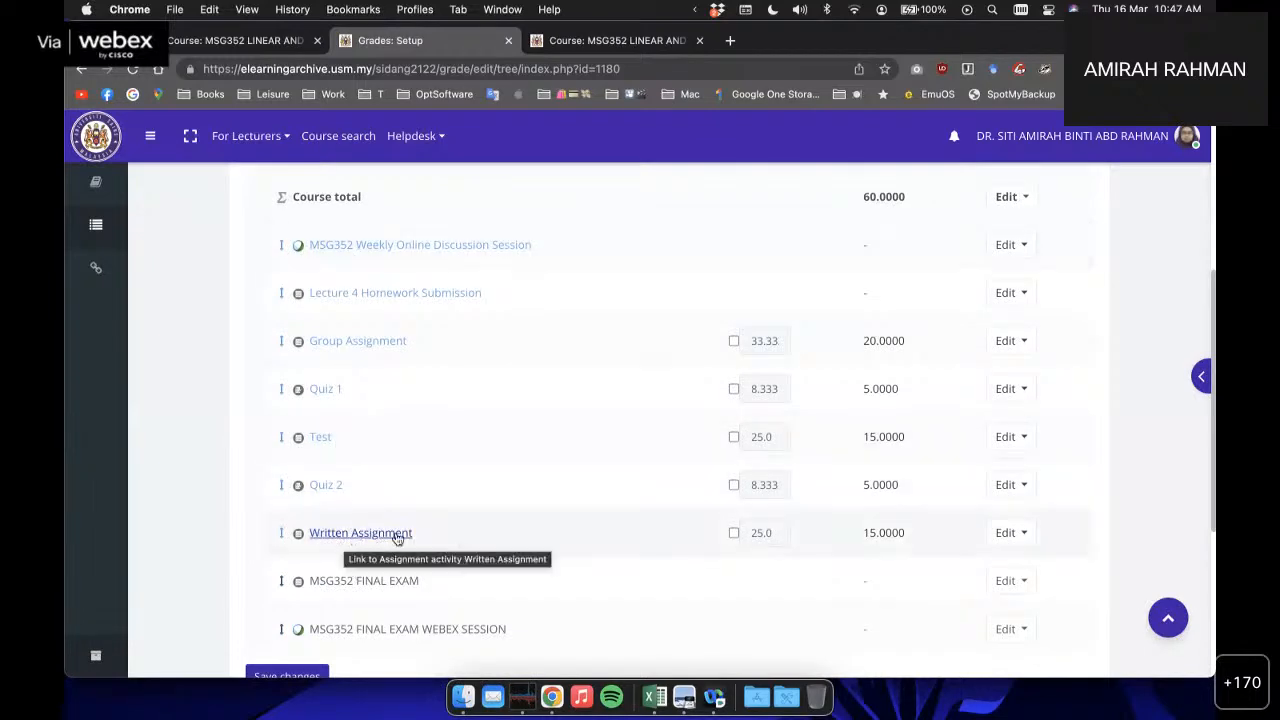
{"action": "scroll", "coordinate": [450, 423], "scroll_direction": "up", "scroll_amount": 1}
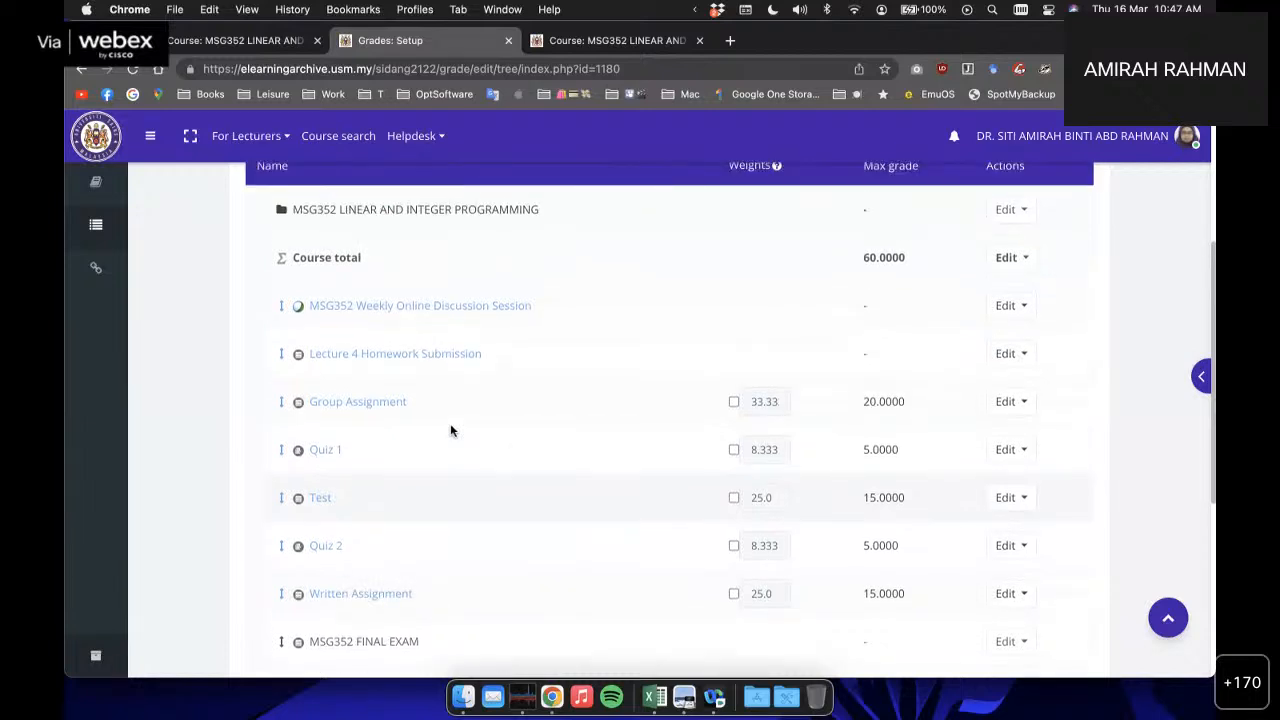
{"action": "scroll", "coordinate": [450, 423], "scroll_direction": "up", "scroll_amount": 3}
{"action": "scroll", "coordinate": [313, 265], "scroll_direction": "up", "scroll_amount": 2}
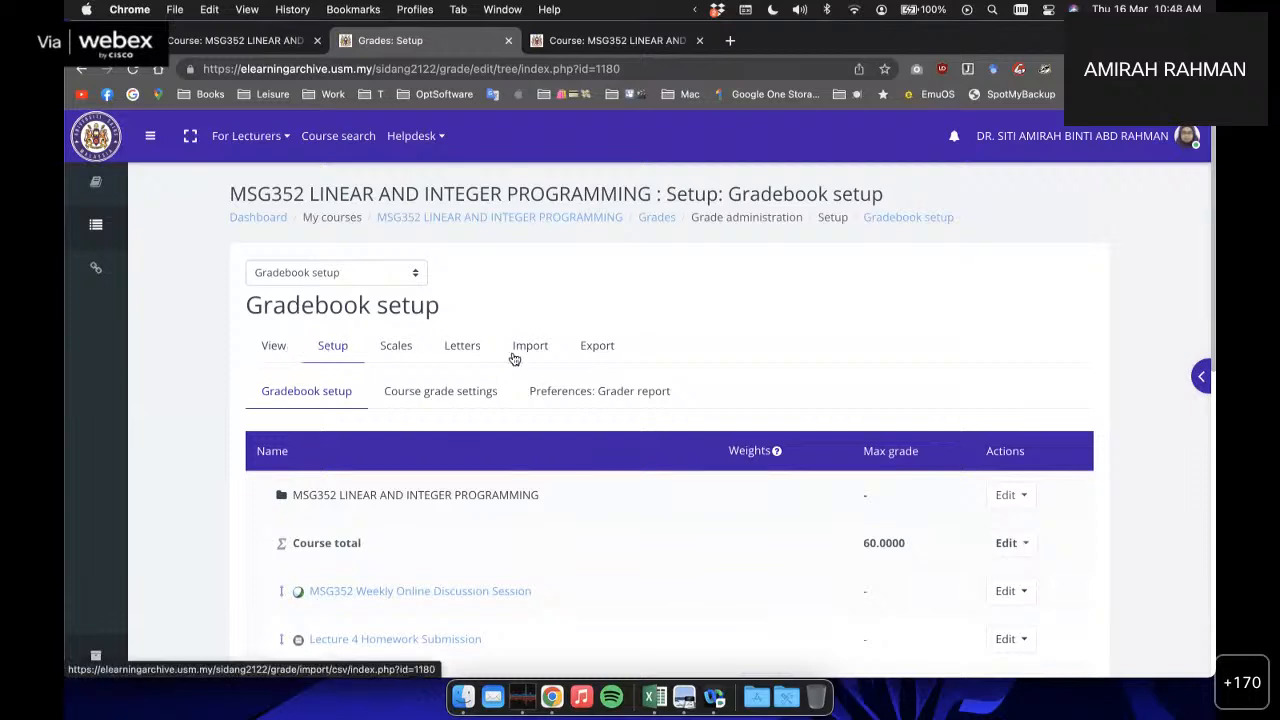
{"action": "left_click", "coordinate": [598, 347]}
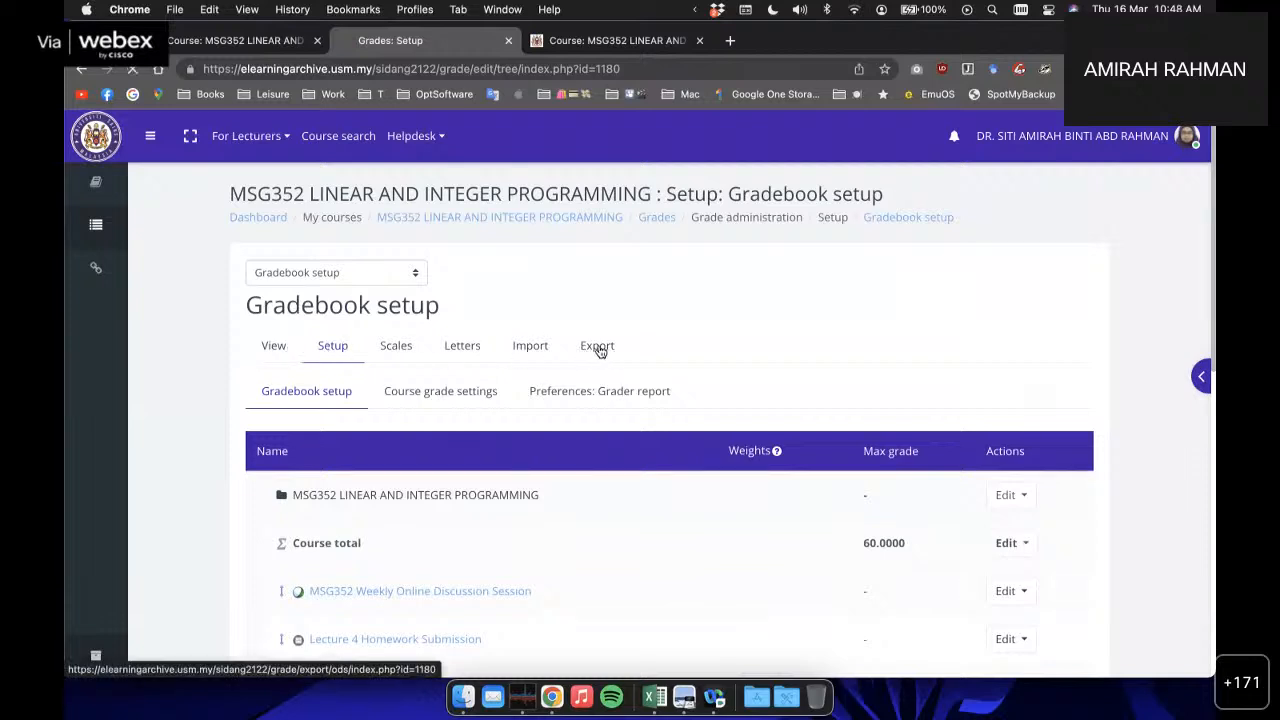
Step: Limit the OpenDocument spreadsheet export to the Written Assignment grade item only
{"action": "scroll", "coordinate": [711, 343], "scroll_direction": "down", "scroll_amount": 3}
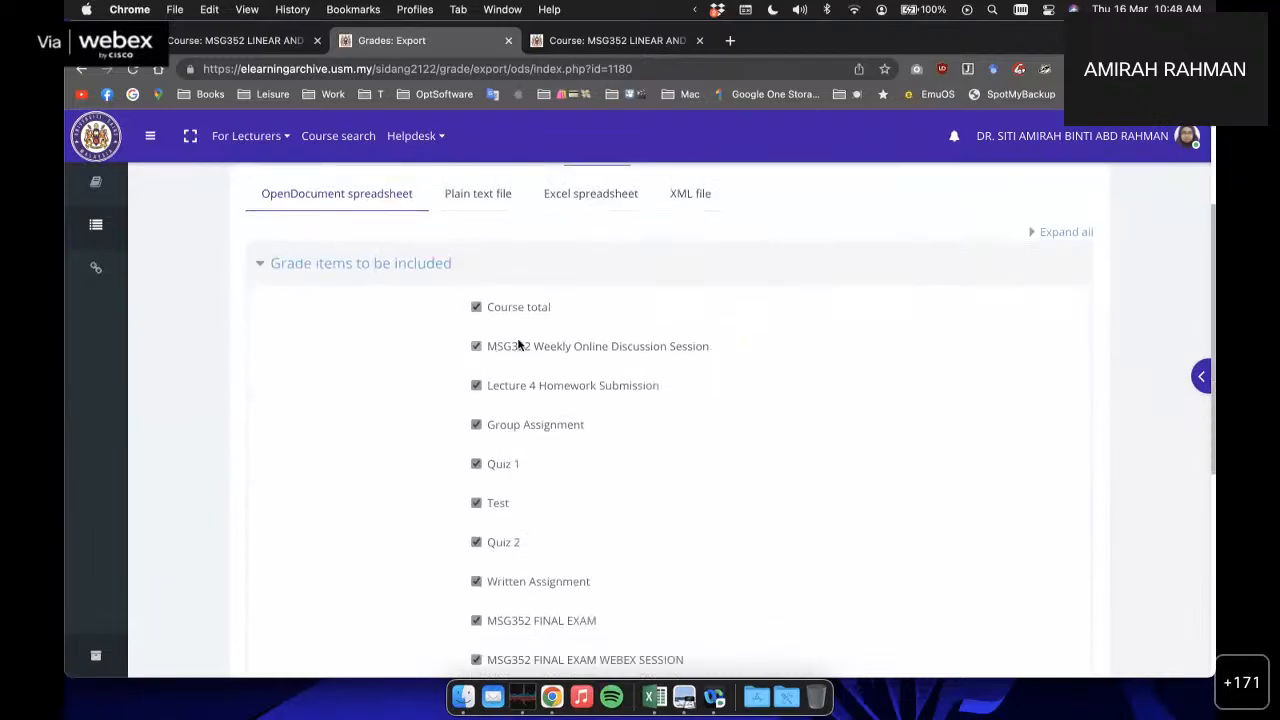
{"action": "scroll", "coordinate": [531, 331], "scroll_direction": "down", "scroll_amount": 4}
{"action": "scroll", "coordinate": [533, 332], "scroll_direction": "up", "scroll_amount": 2}
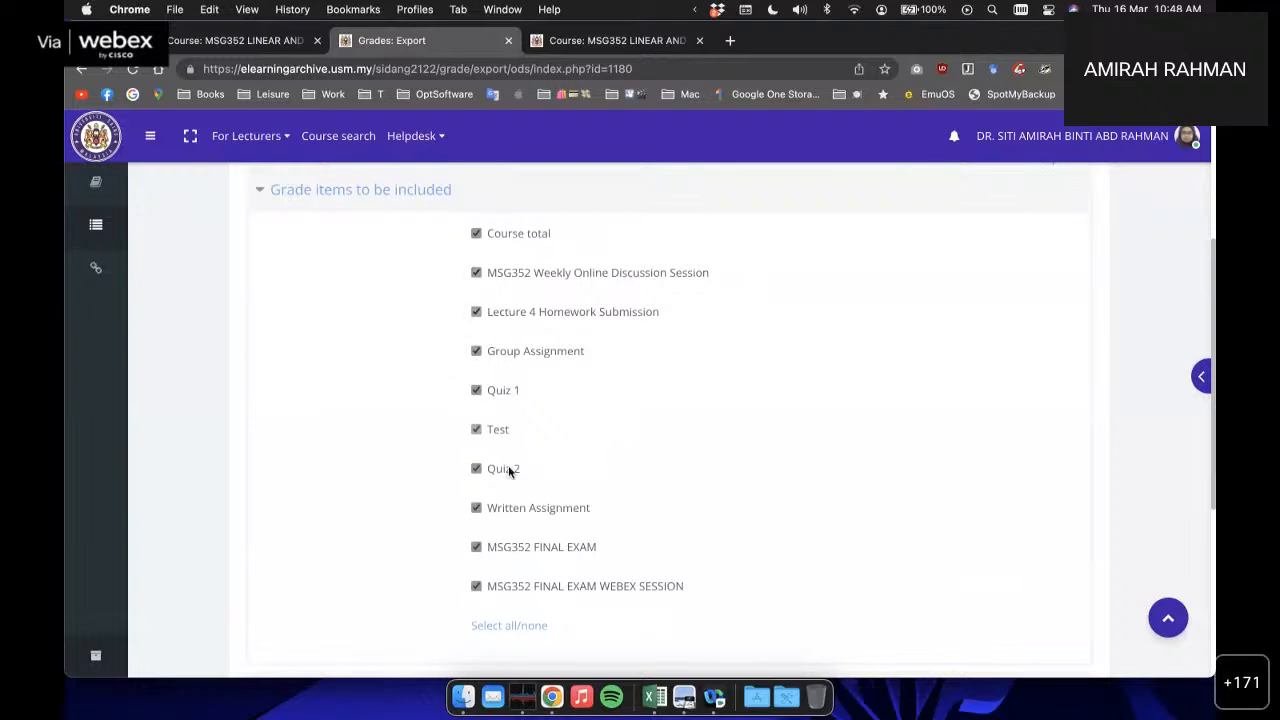
{"action": "scroll", "coordinate": [530, 560], "scroll_direction": "down", "scroll_amount": 1}
{"action": "left_click", "coordinate": [514, 606]}
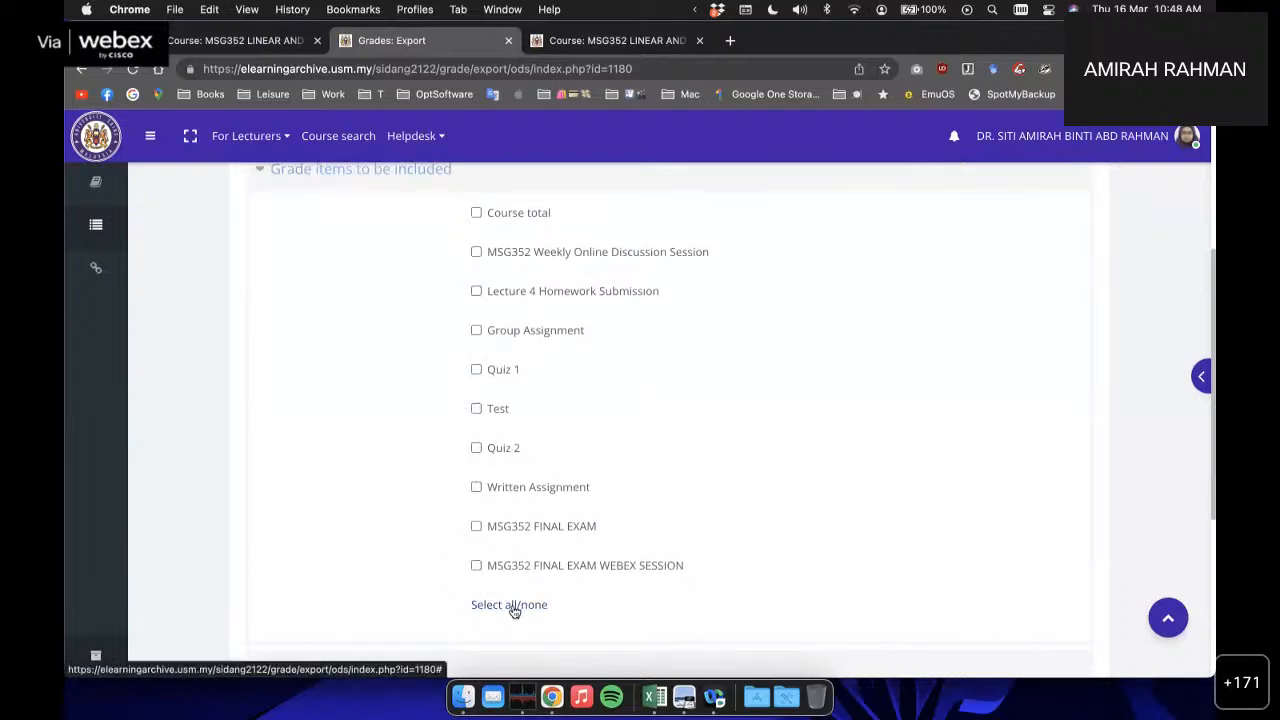
{"action": "left_click", "coordinate": [477, 488]}
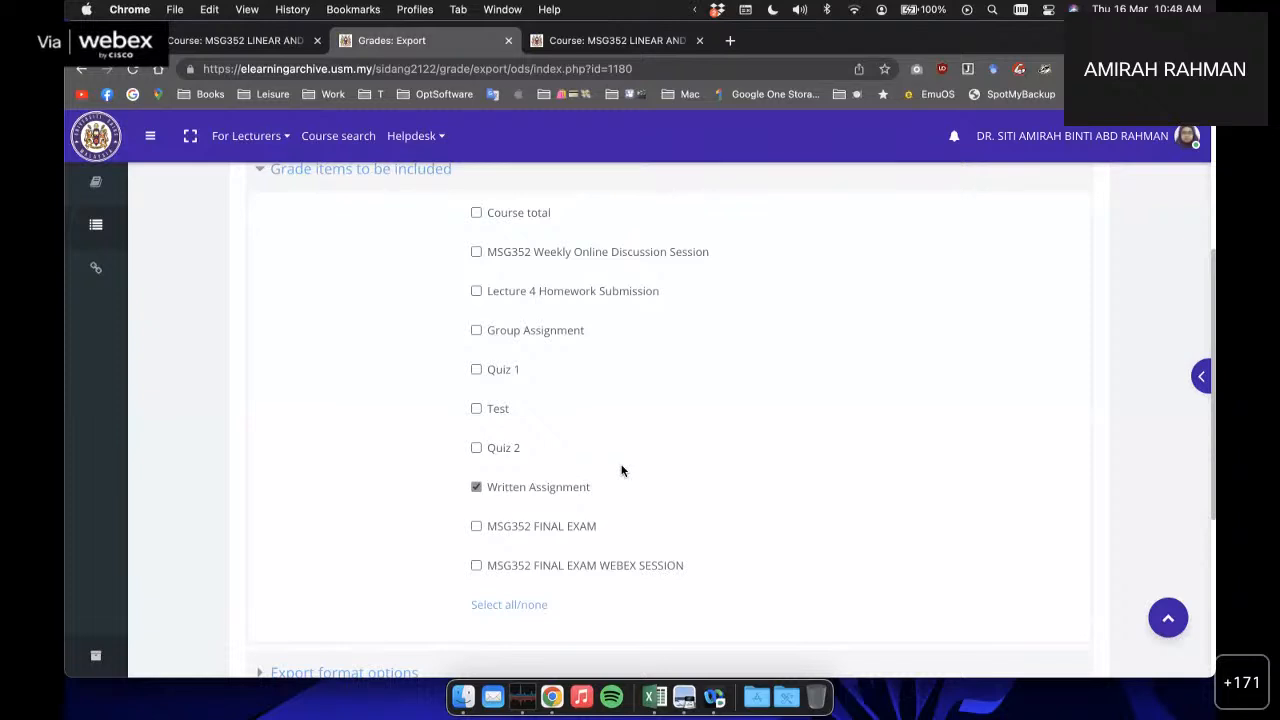
{"action": "scroll", "coordinate": [611, 424], "scroll_direction": "down", "scroll_amount": 1}
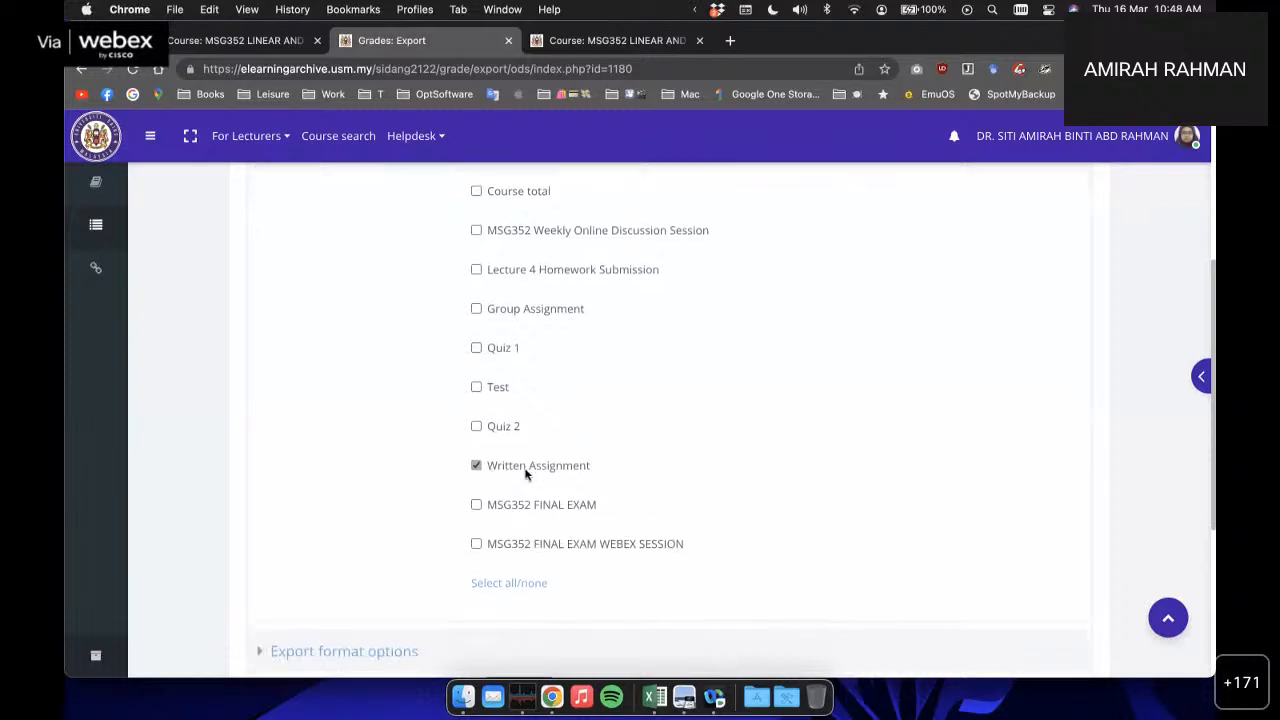
Step: Change the grade export format to Excel spreadsheet, discarding the unsaved selection
{"action": "scroll", "coordinate": [514, 468], "scroll_direction": "up", "scroll_amount": 3}
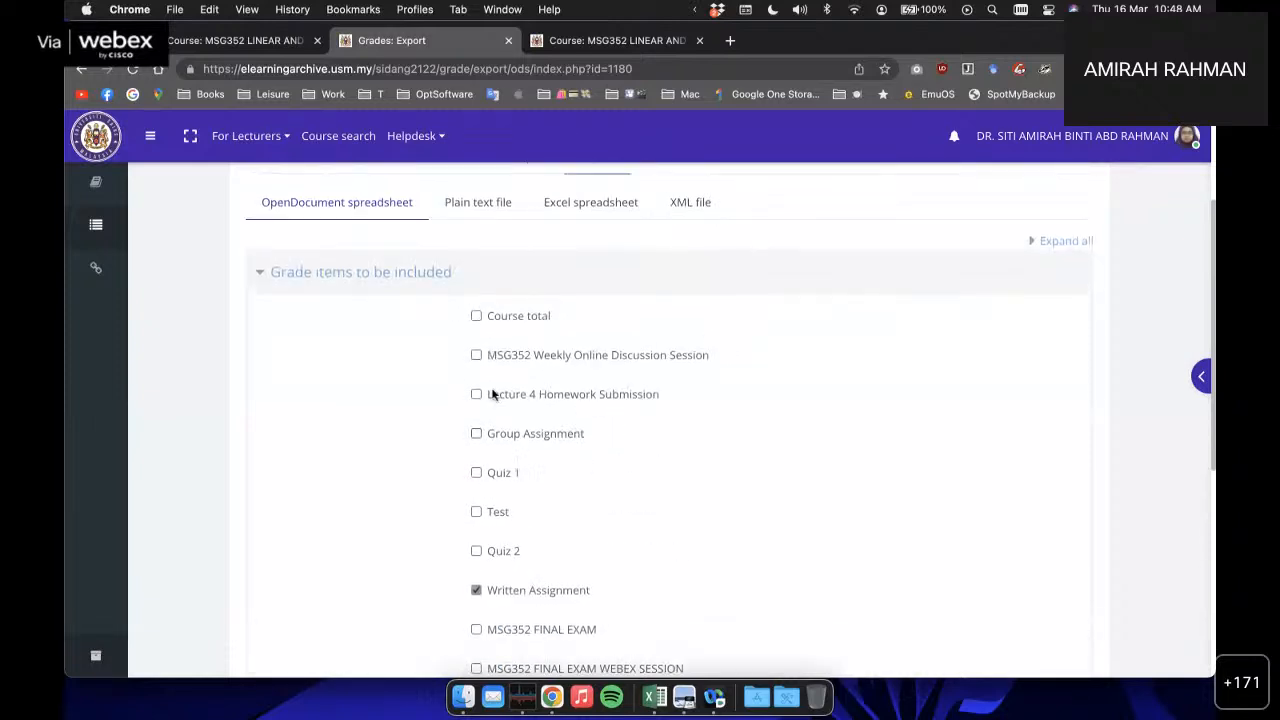
{"action": "scroll", "coordinate": [528, 236], "scroll_direction": "up", "scroll_amount": 2}
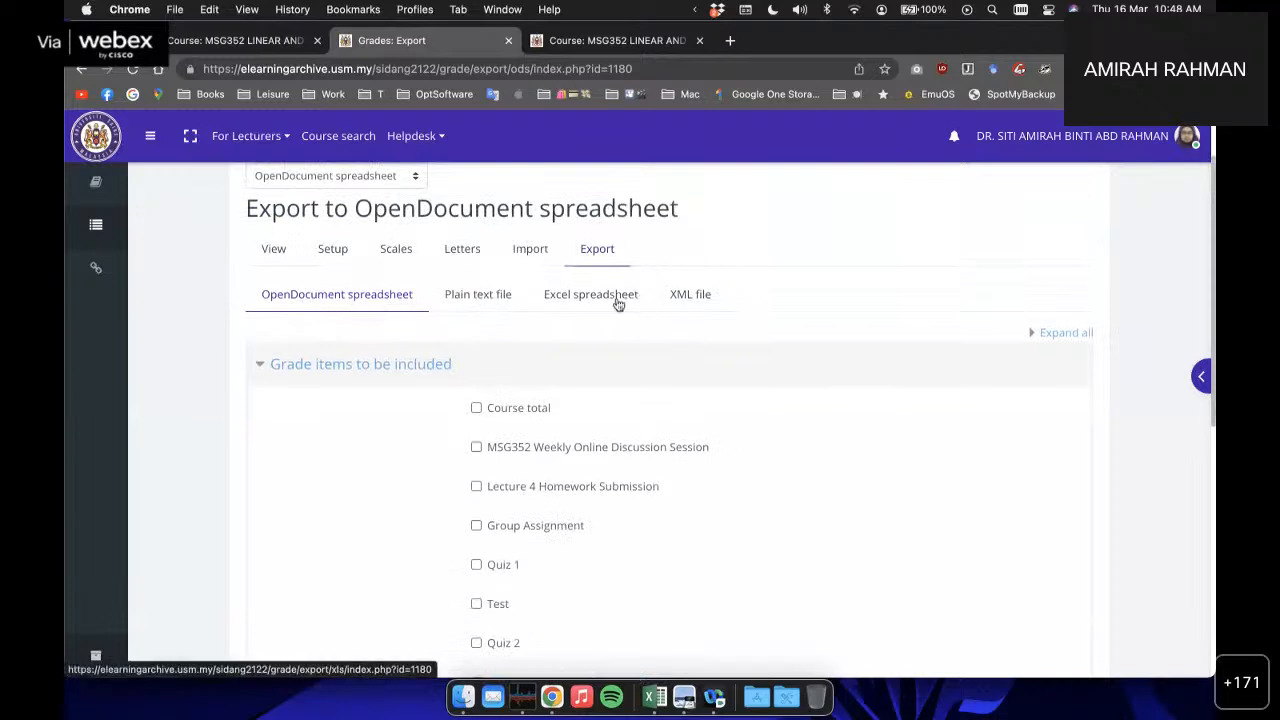
{"action": "left_click", "coordinate": [611, 295]}
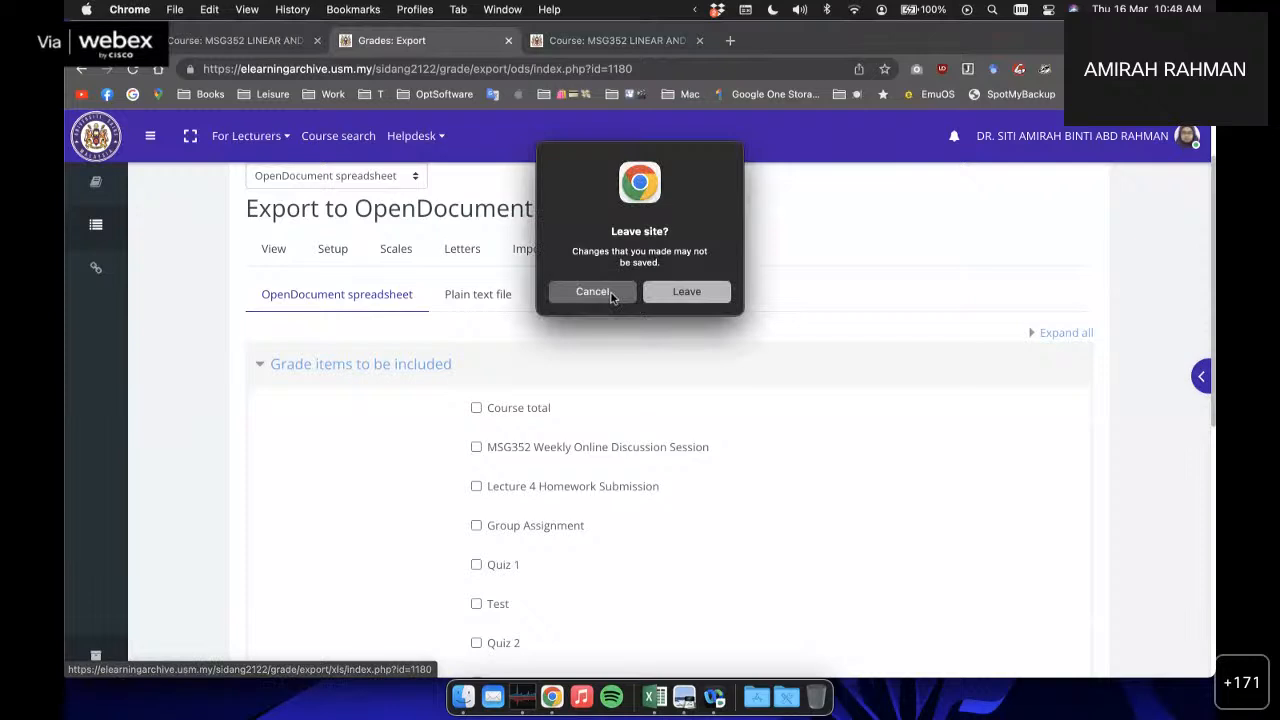
{"action": "left_click", "coordinate": [682, 294]}
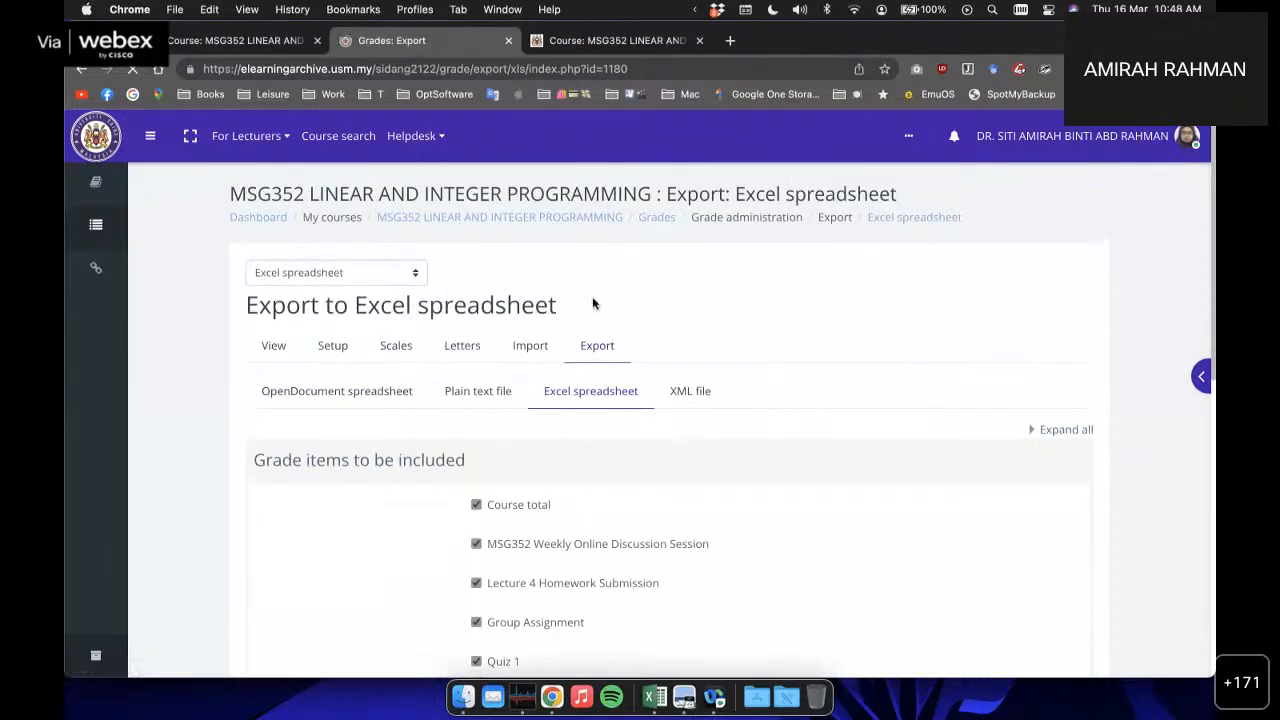
Step: Deselect all grade items for the Excel export and include only Written Assignment
{"action": "scroll", "coordinate": [585, 338], "scroll_direction": "down", "scroll_amount": 1}
{"action": "scroll", "coordinate": [580, 357], "scroll_direction": "down", "scroll_amount": 5}
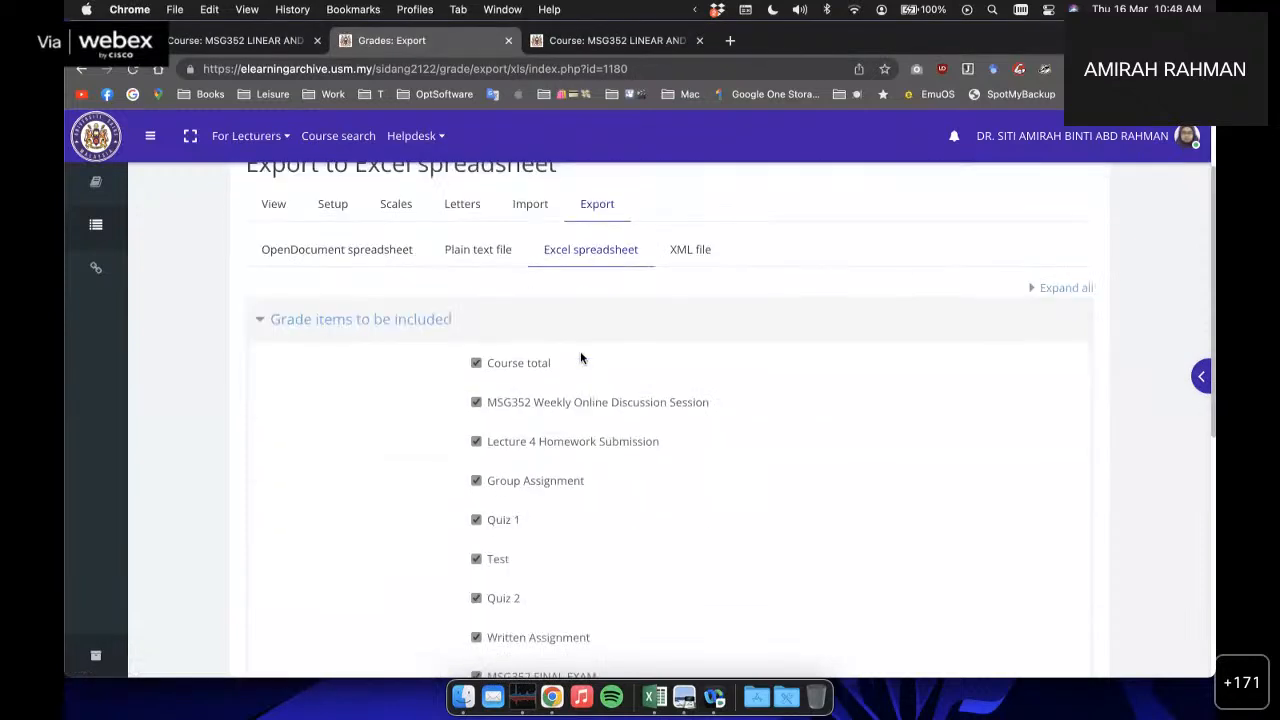
{"action": "left_click", "coordinate": [491, 570]}
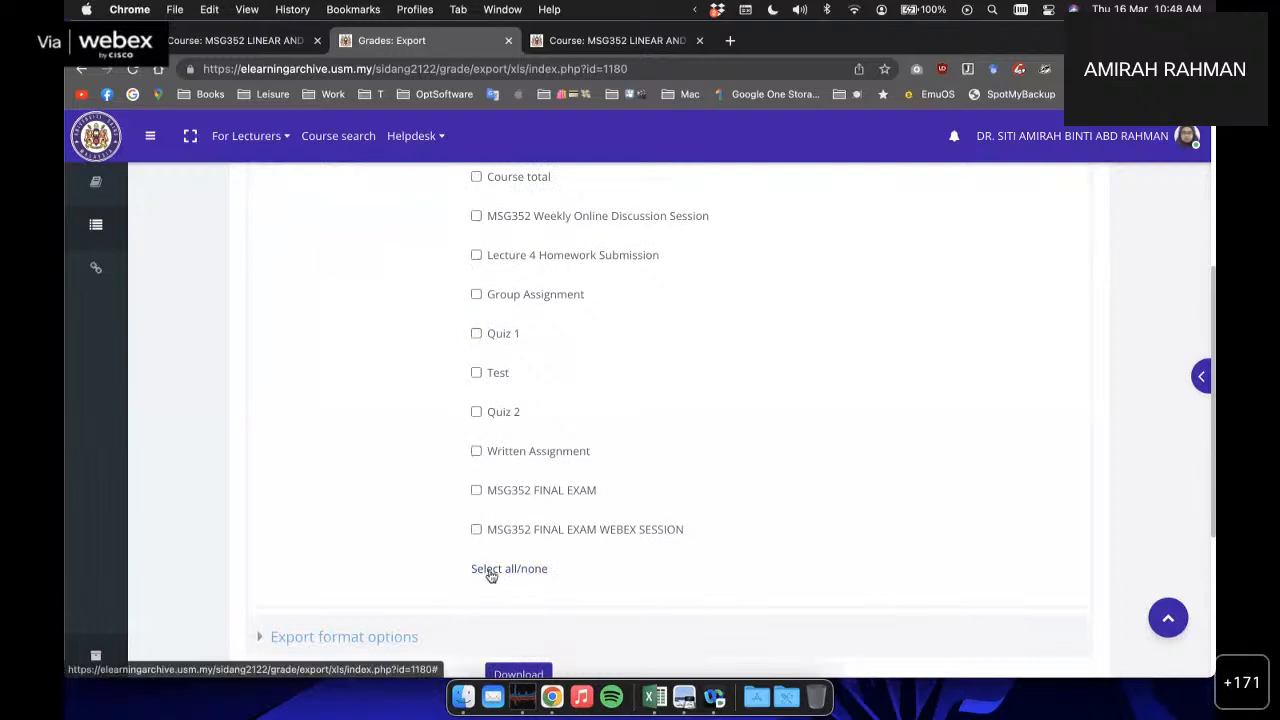
{"action": "left_click", "coordinate": [477, 451]}
{"action": "scroll", "coordinate": [550, 422], "scroll_direction": "down", "scroll_amount": 1}
{"action": "scroll", "coordinate": [550, 421], "scroll_direction": "down", "scroll_amount": 5}
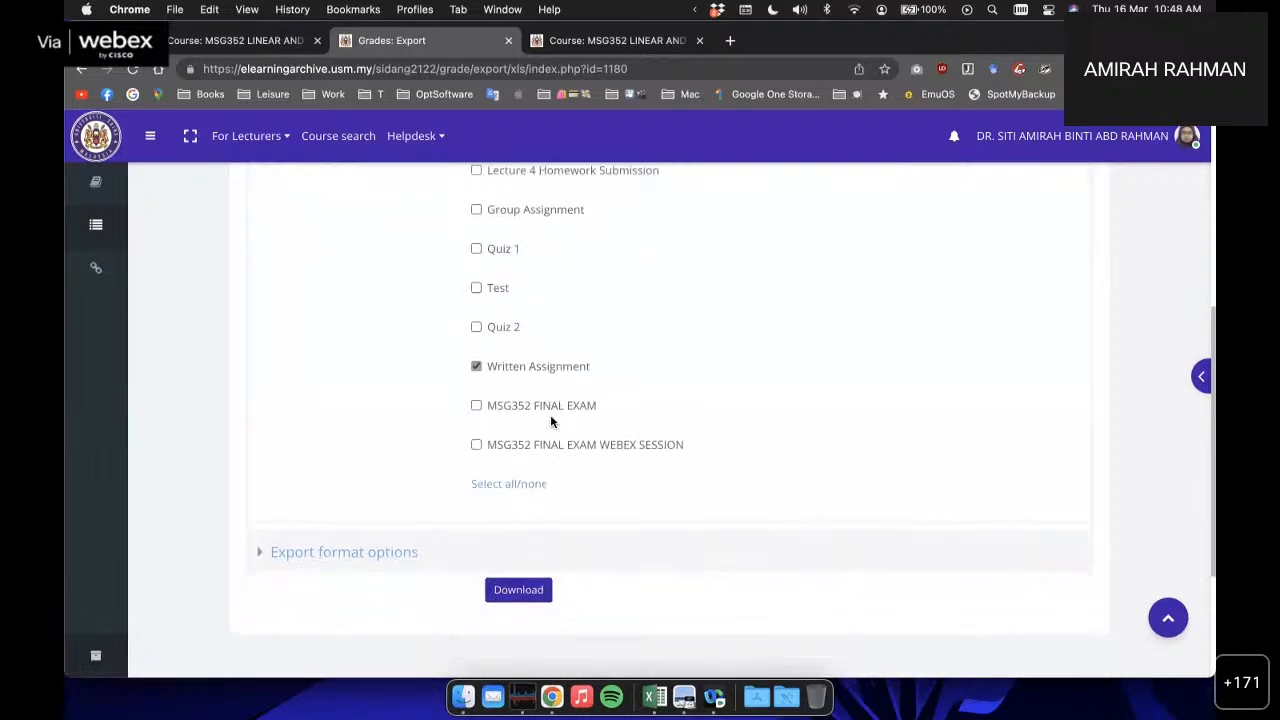
Step: Set the export format options to include suspended users and add the Percentage and Letter grade display types alongside Real
{"action": "left_click", "coordinate": [367, 434]}
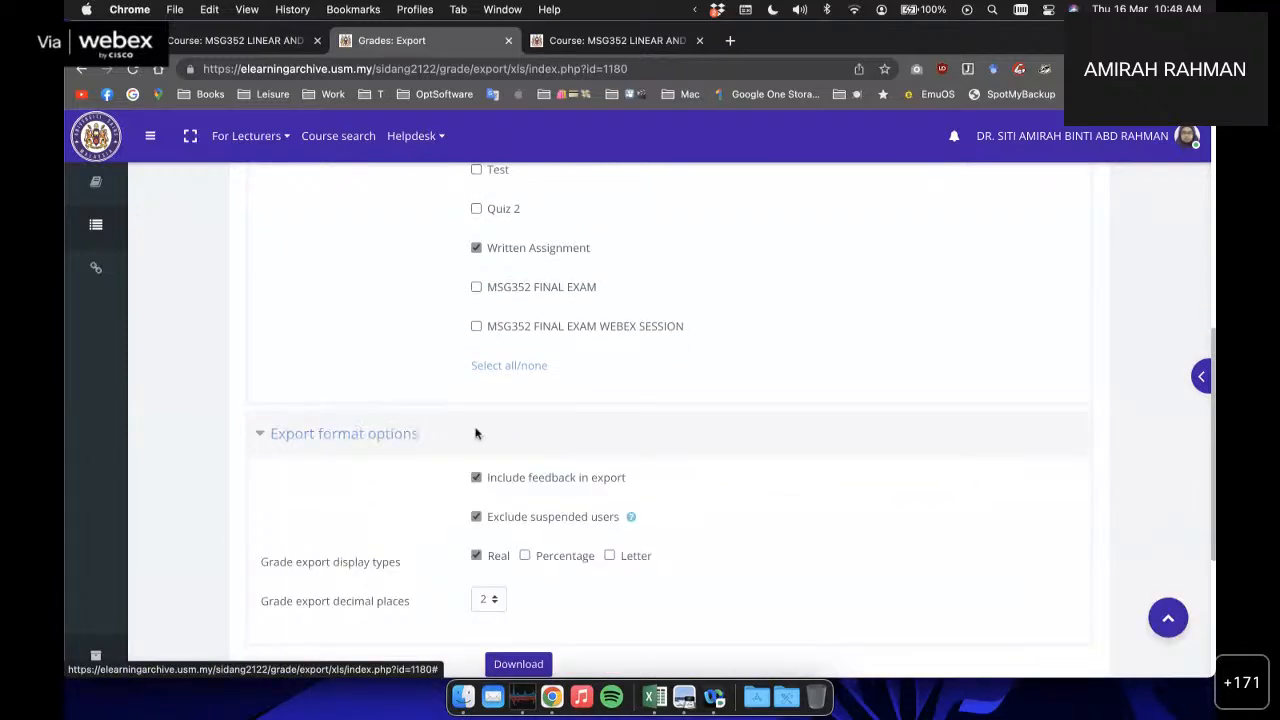
{"action": "scroll", "coordinate": [360, 430], "scroll_direction": "down", "scroll_amount": 1}
{"action": "scroll", "coordinate": [426, 420], "scroll_direction": "down", "scroll_amount": 1}
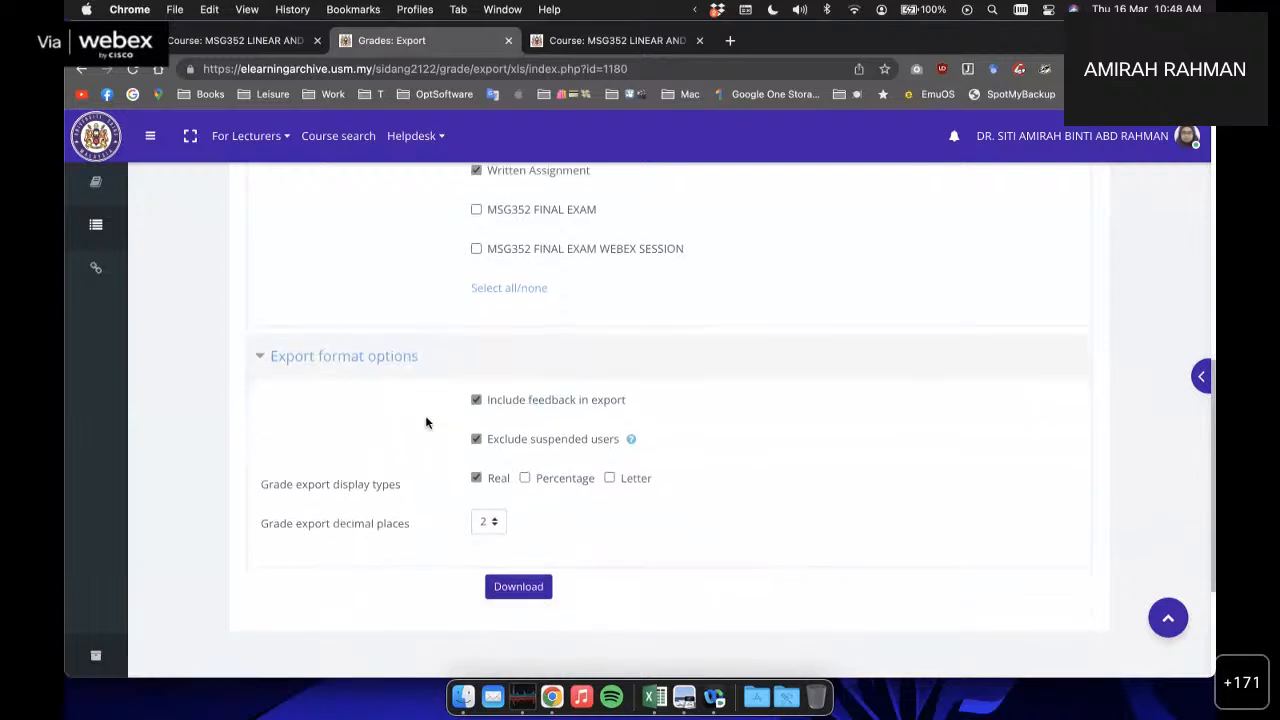
{"action": "left_click", "coordinate": [610, 479]}
{"action": "scroll", "coordinate": [476, 402], "scroll_direction": "down", "scroll_amount": 1}
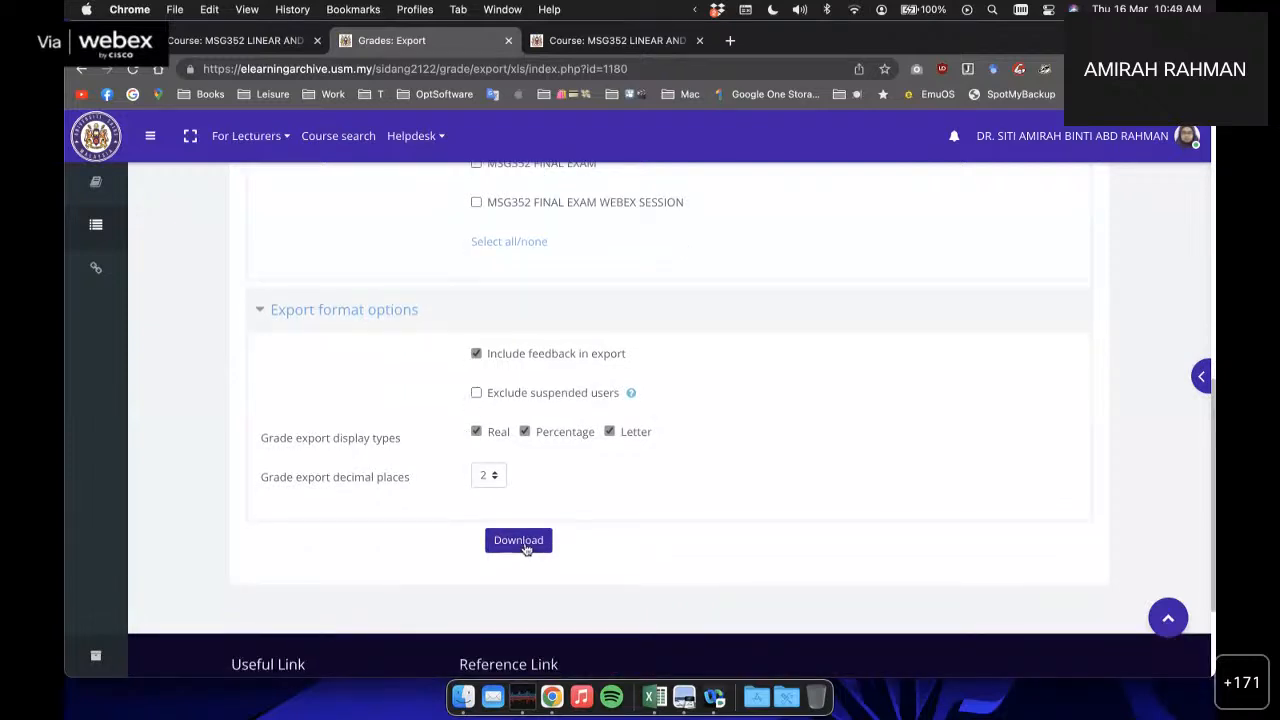
Step: Download the grade export and save it to the Desktop as MSG352-211 Grades Assignment.xlsx
{"action": "left_click", "coordinate": [525, 548]}
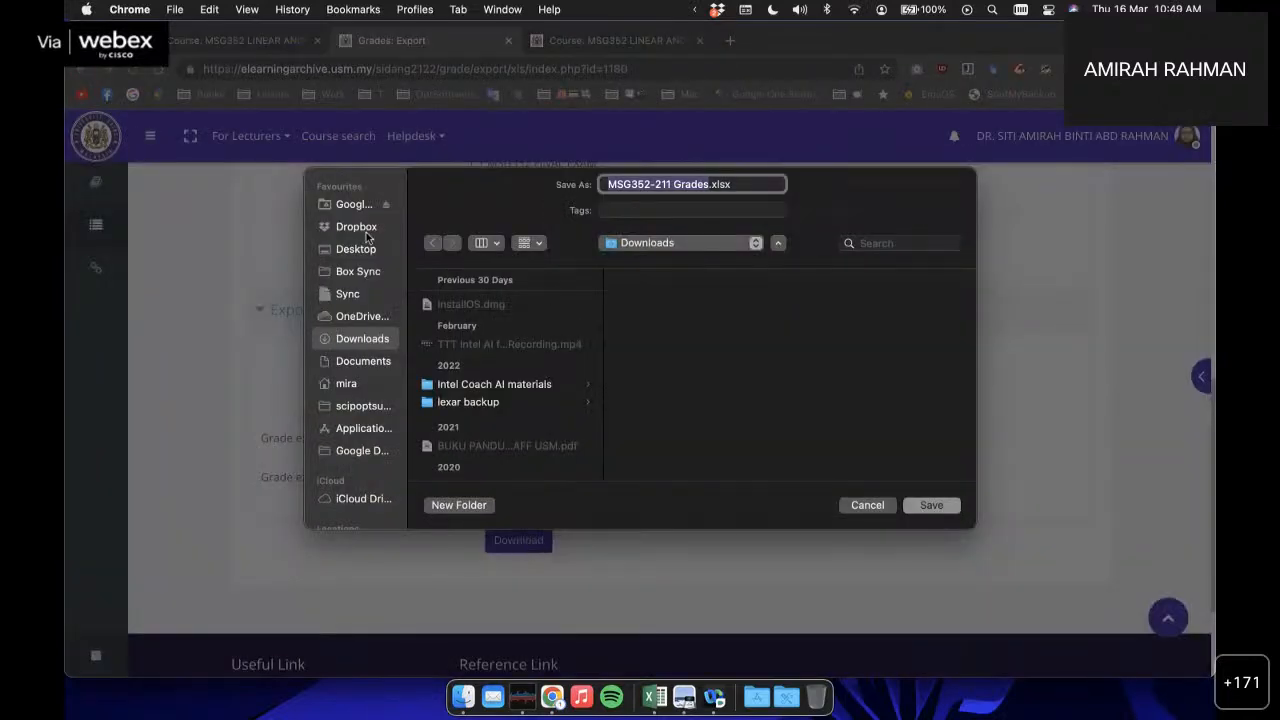
{"action": "left_click", "coordinate": [368, 248]}
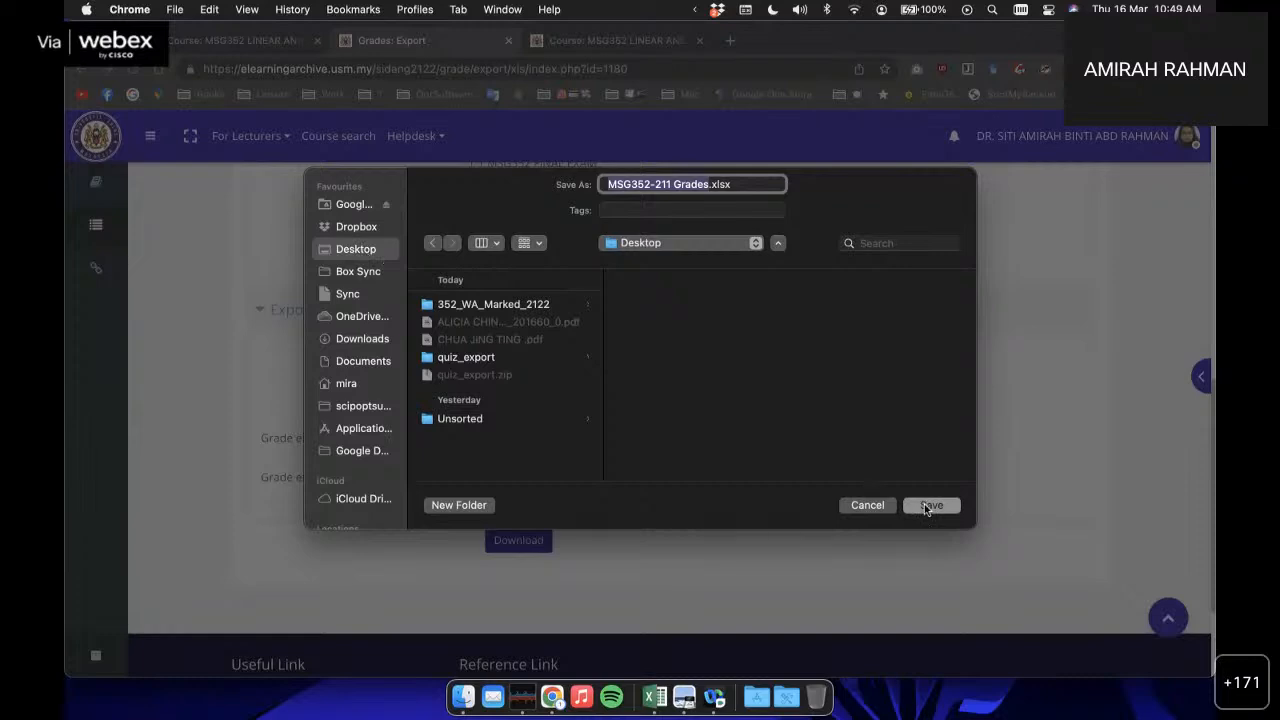
{"action": "left_click", "coordinate": [709, 184]}
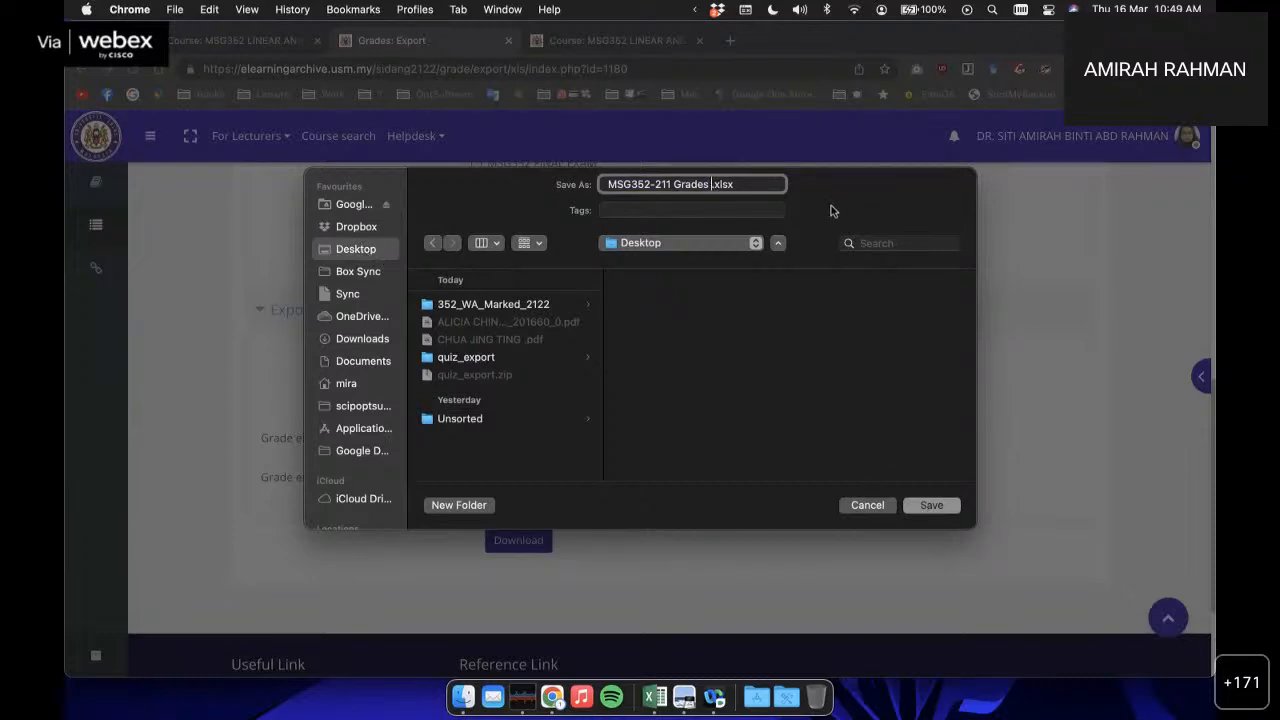
{"action": "type", "text": "Assignment"}
{"action": "left_click", "coordinate": [925, 506]}
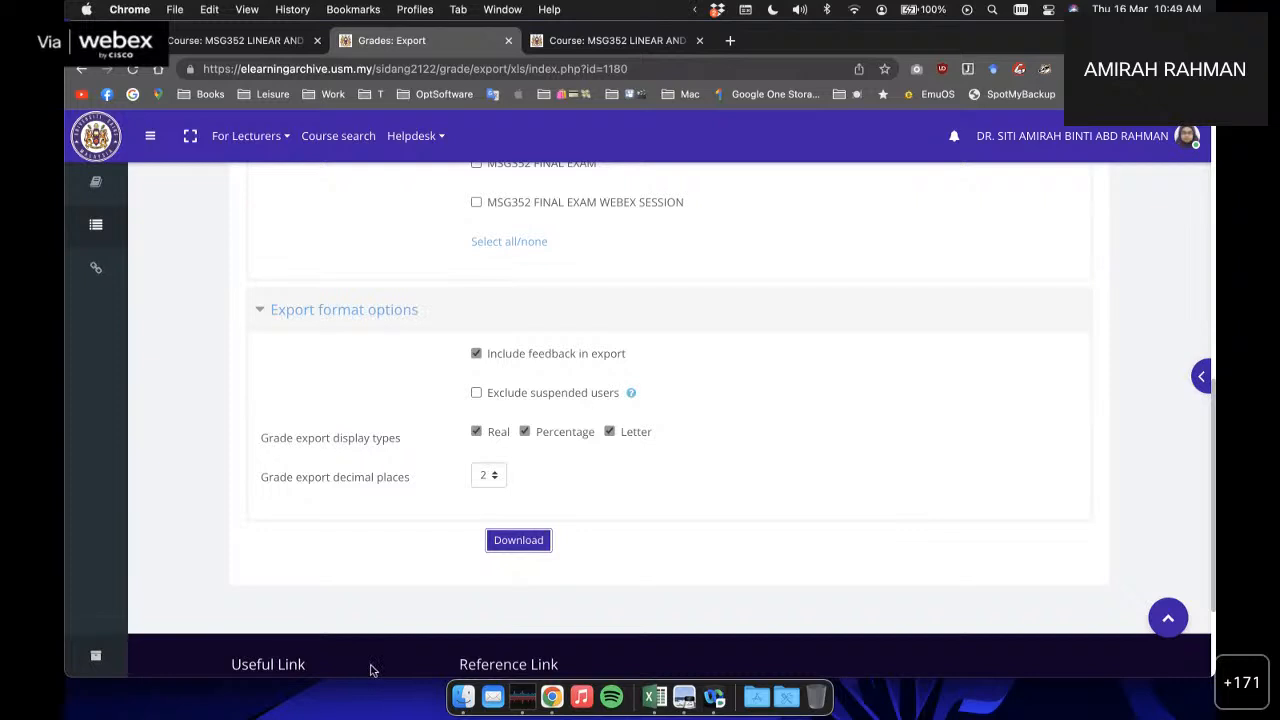
Step: Switch to Finder and open MSG352-211 Grades Assignment.xlsx from the Desktop in Excel
{"action": "left_click", "coordinate": [452, 668]}
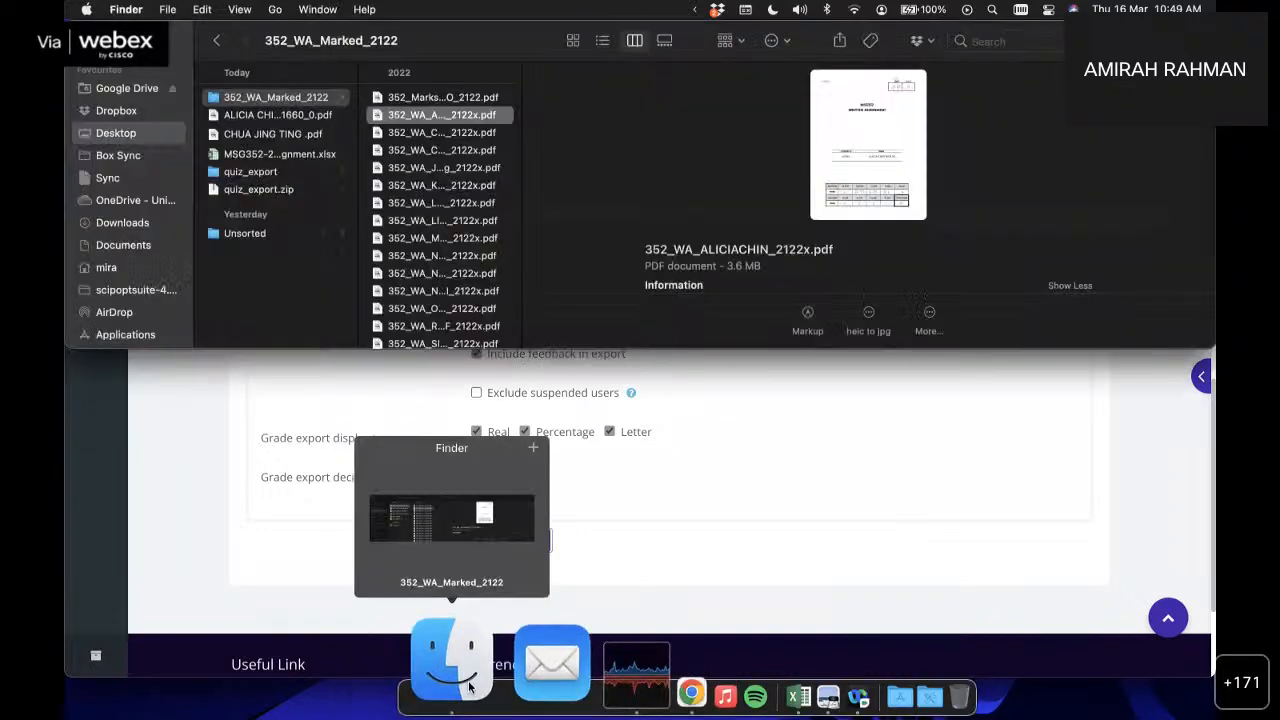
{"action": "left_click", "coordinate": [268, 156]}
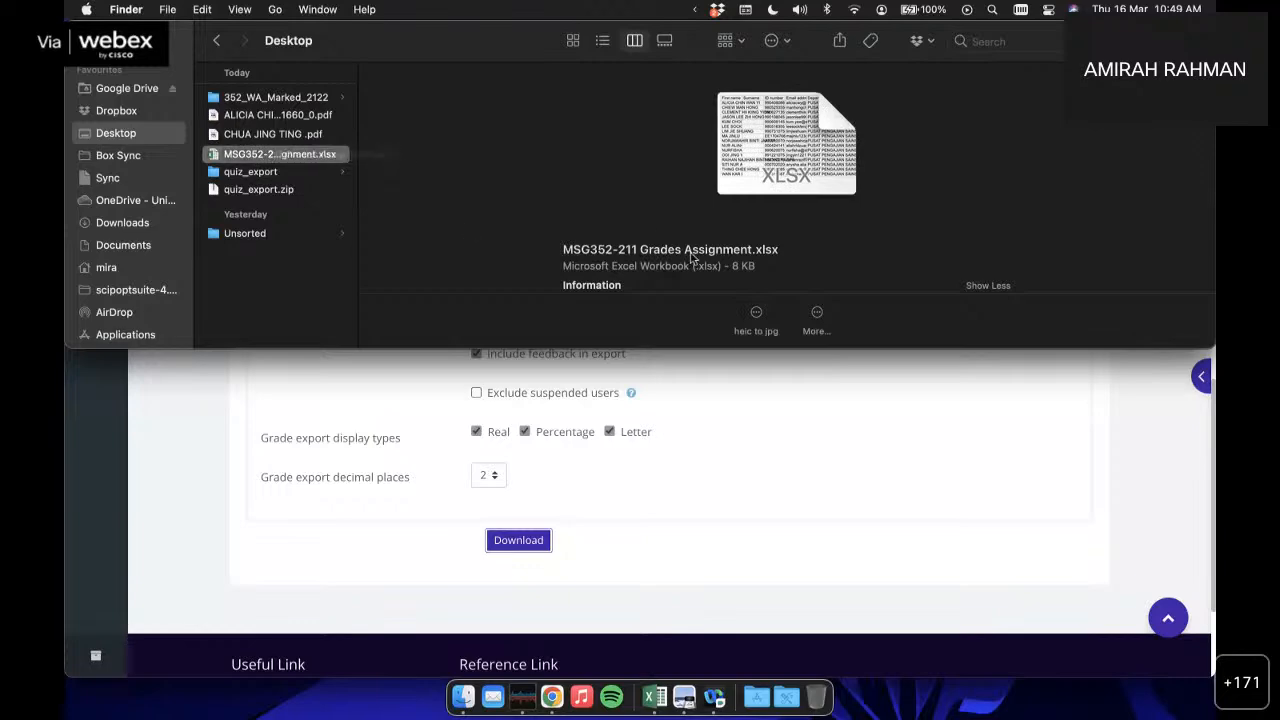
{"action": "double_click", "coordinate": [309, 157]}
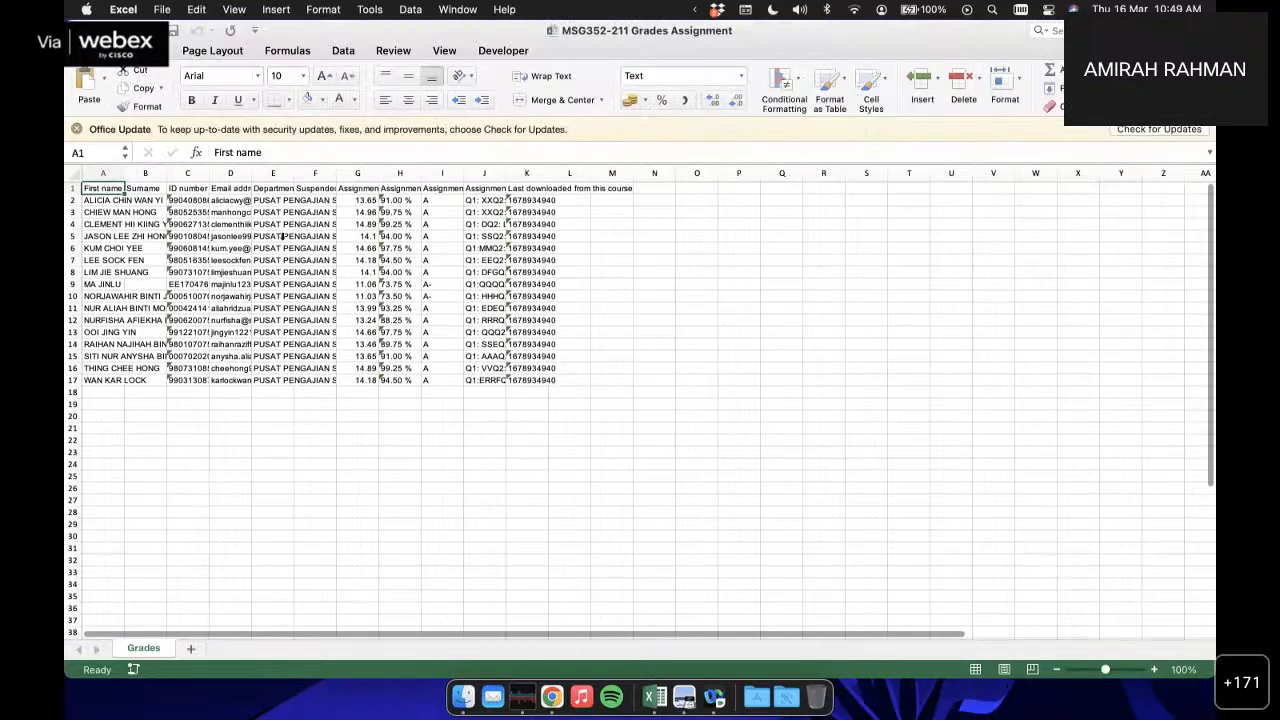
Step: Widen the First name column and delete the Surname, ID number, Email address, Department, Suspended and Last downloaded from this course columns
{"action": "left_click_drag", "start_coordinate": [128, 167], "coordinate": [264, 177]}
{"action": "left_click", "coordinate": [292, 174]}
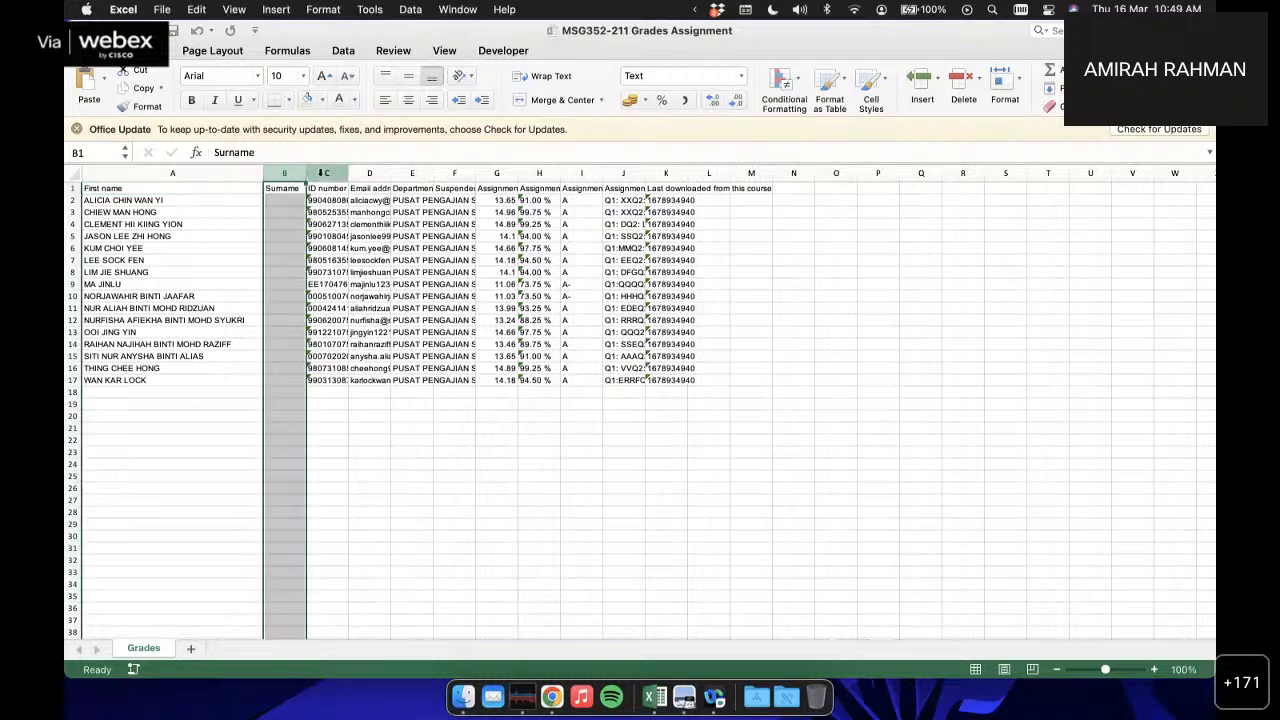
{"action": "left_click", "coordinate": [326, 174], "text": "super"}
{"action": "left_click", "coordinate": [375, 174], "text": "super"}
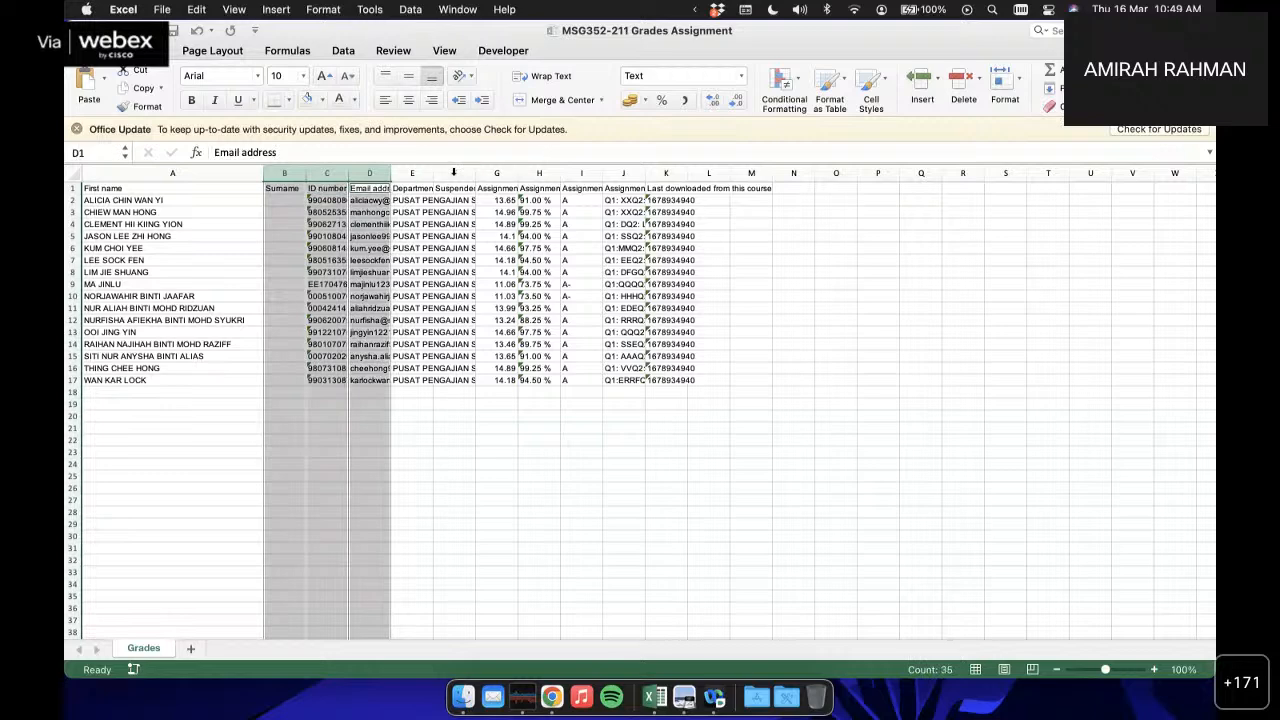
{"action": "left_click", "coordinate": [411, 174], "text": "super"}
{"action": "left_click", "coordinate": [455, 174], "text": "super"}
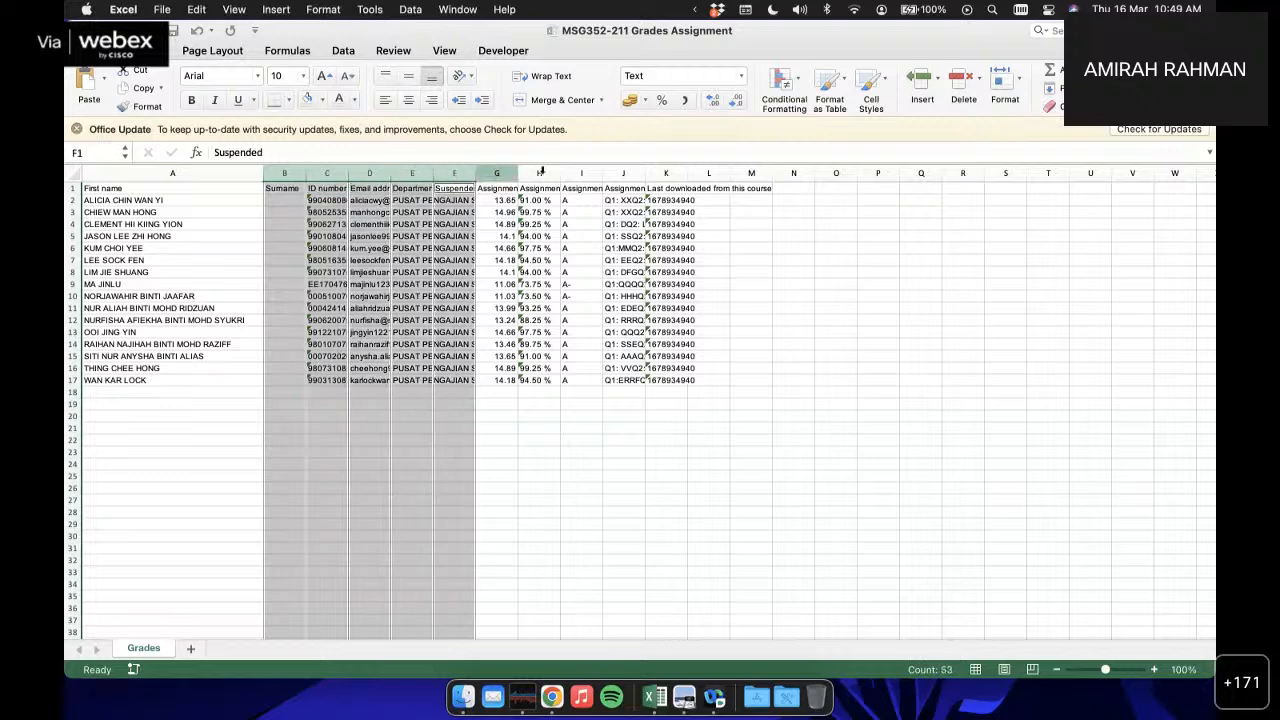
{"action": "left_click", "coordinate": [682, 174], "text": "super"}
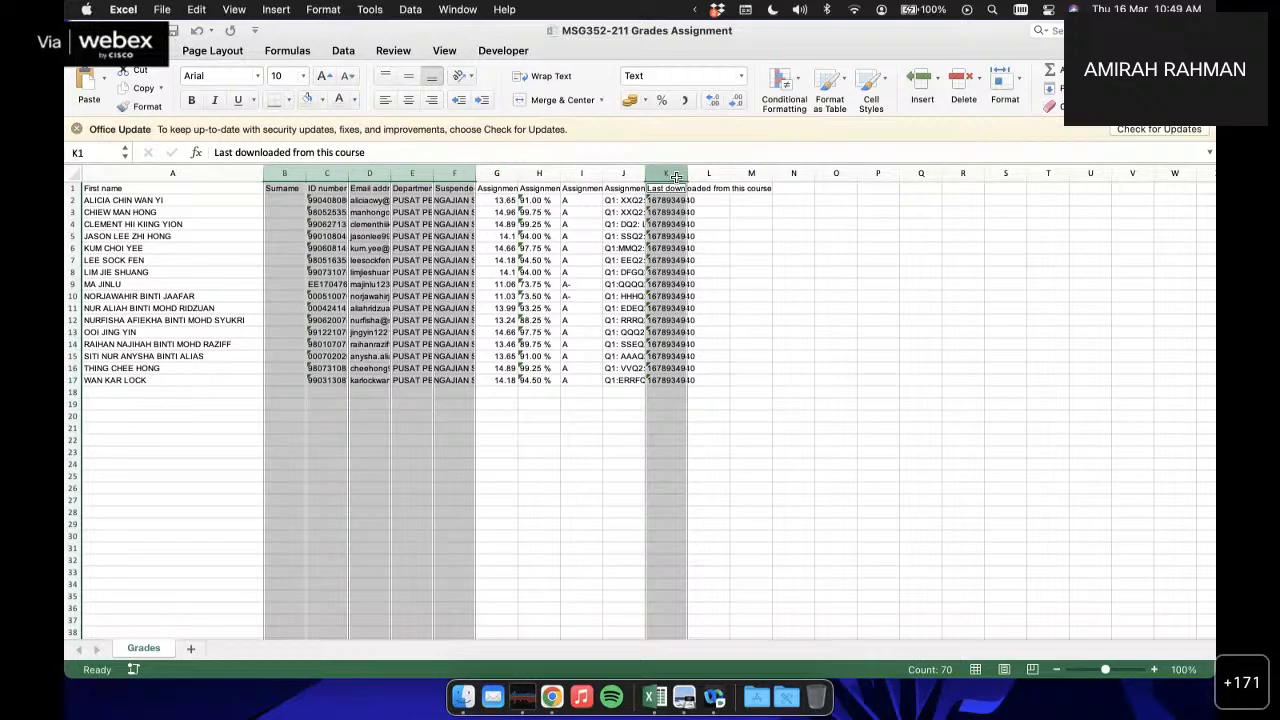
{"action": "left_click", "coordinate": [957, 84]}
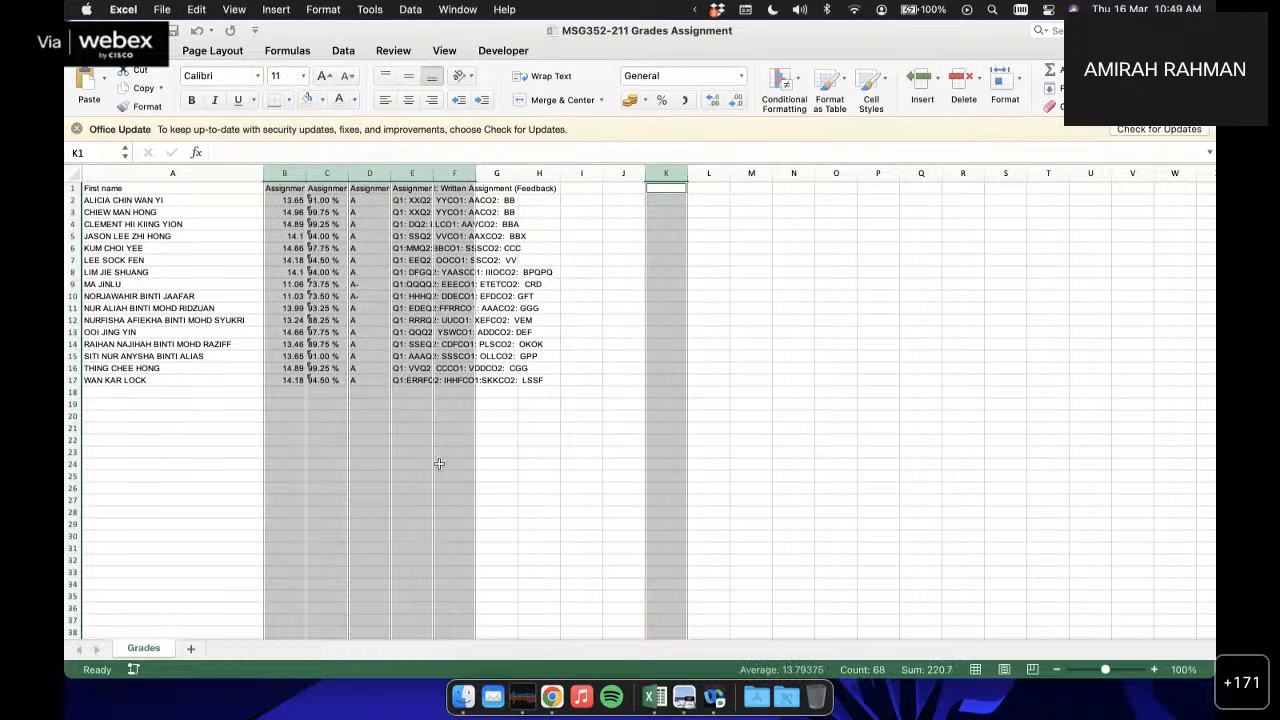
{"action": "left_click", "coordinate": [267, 441]}
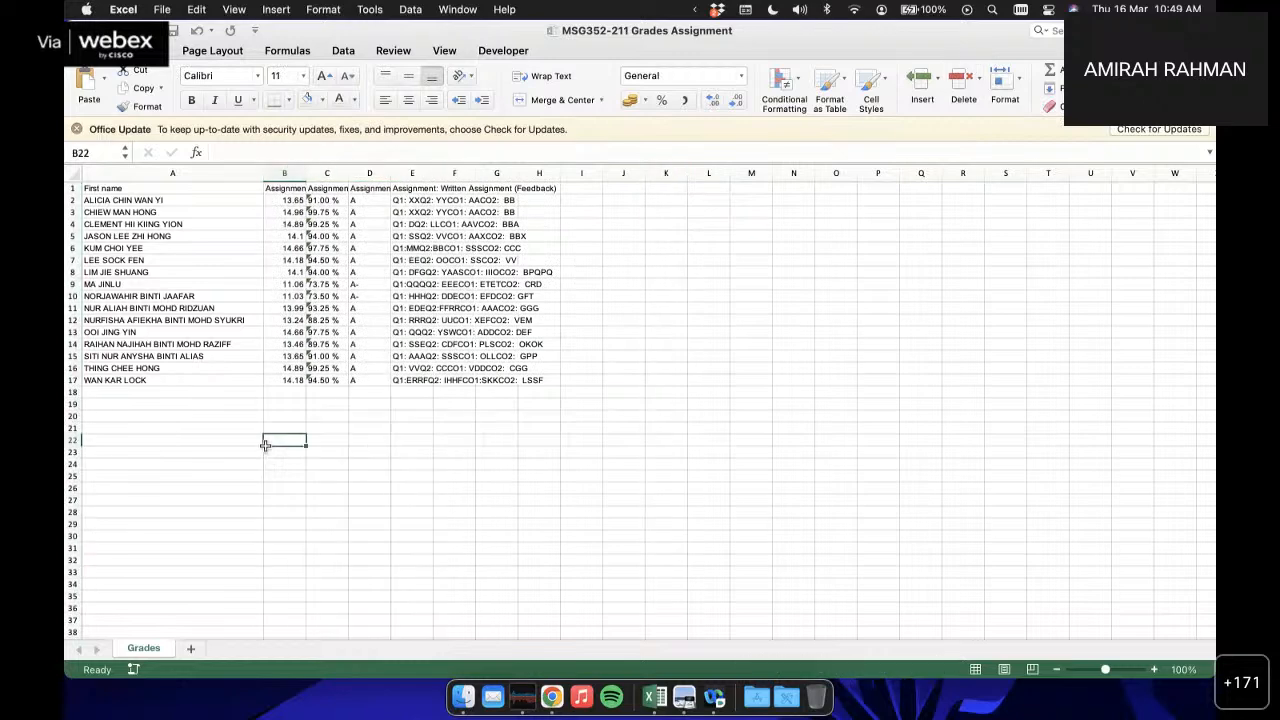
Step: Enlarge the sheet view and examine the Written Assignment Real, Percentage and Letter grade columns
{"action": "left_click", "coordinate": [300, 173]}
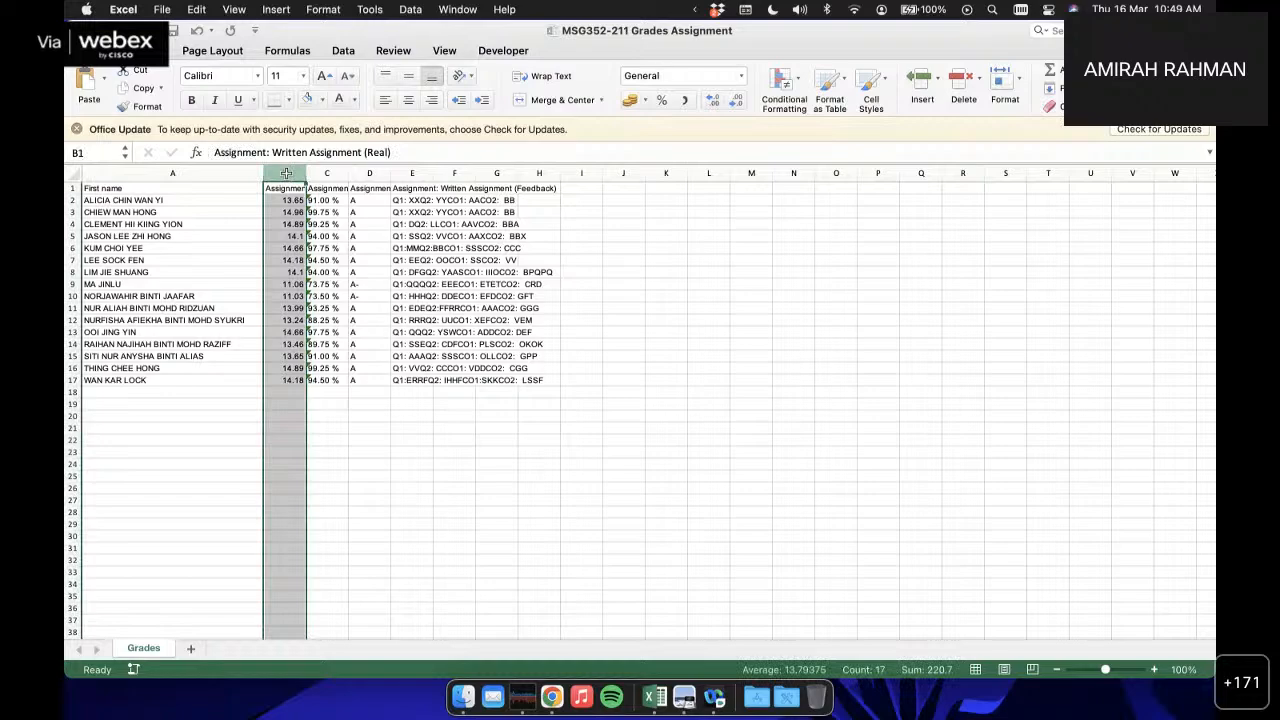
{"action": "scroll", "coordinate": [280, 284], "scroll_direction": "up", "scroll_amount": 5}
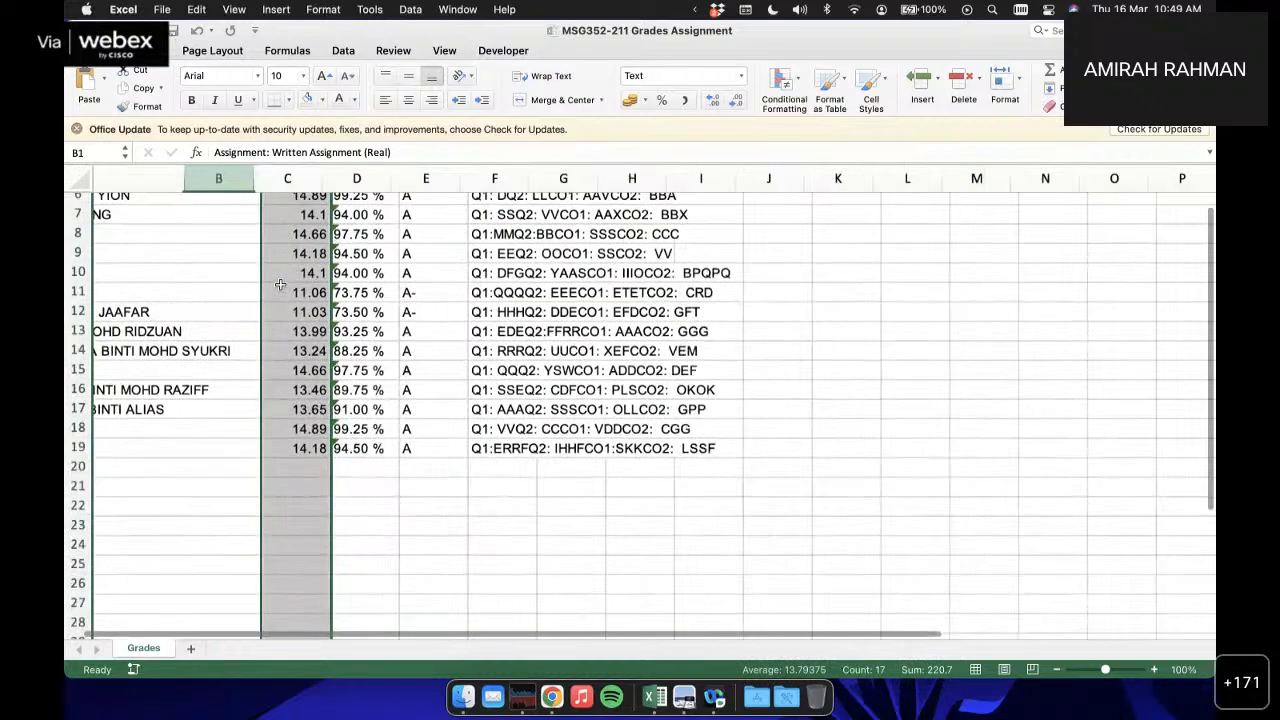
{"action": "scroll", "coordinate": [280, 287], "scroll_direction": "up", "scroll_amount": 5}
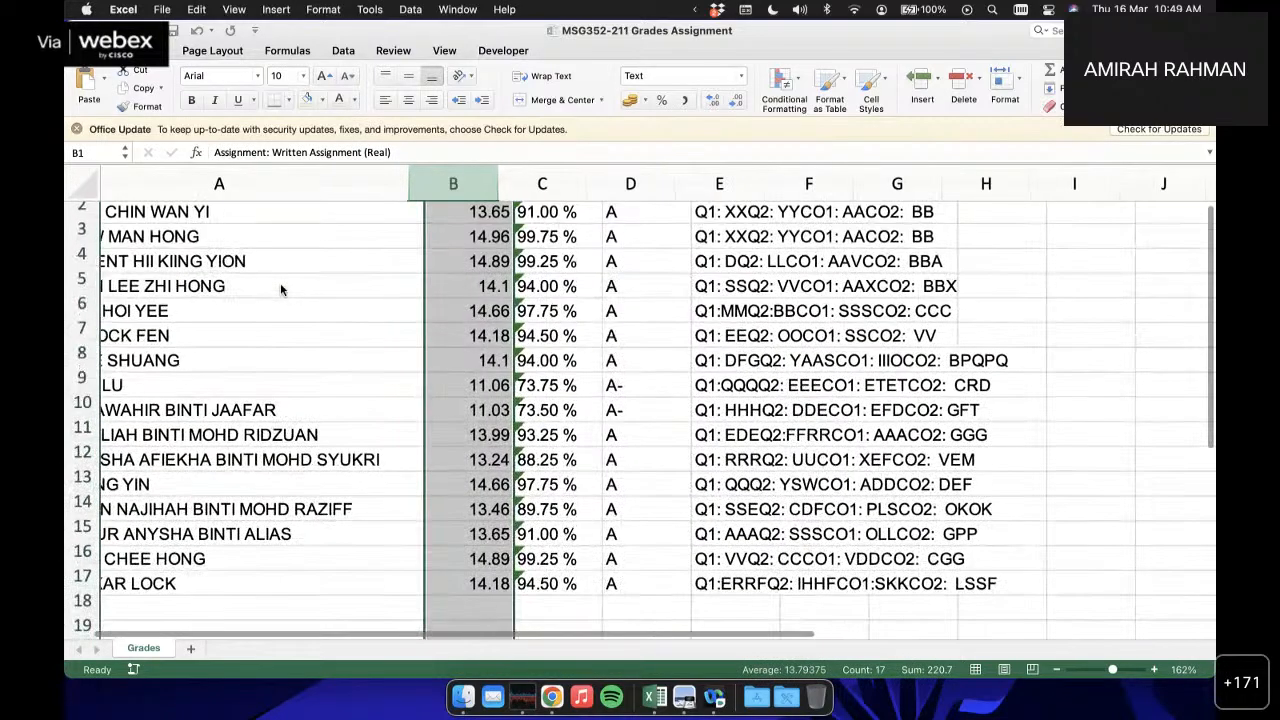
{"action": "scroll", "coordinate": [281, 290], "scroll_direction": "up", "scroll_amount": 3}
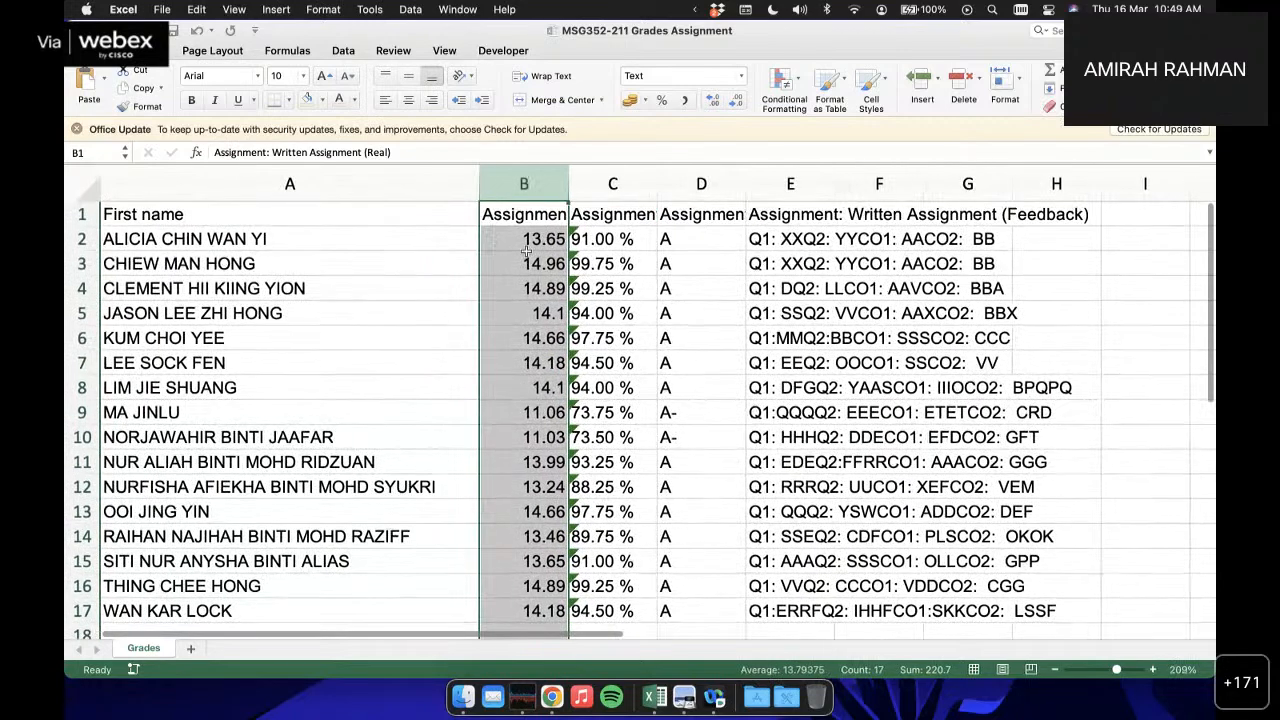
{"action": "left_click", "coordinate": [612, 184]}
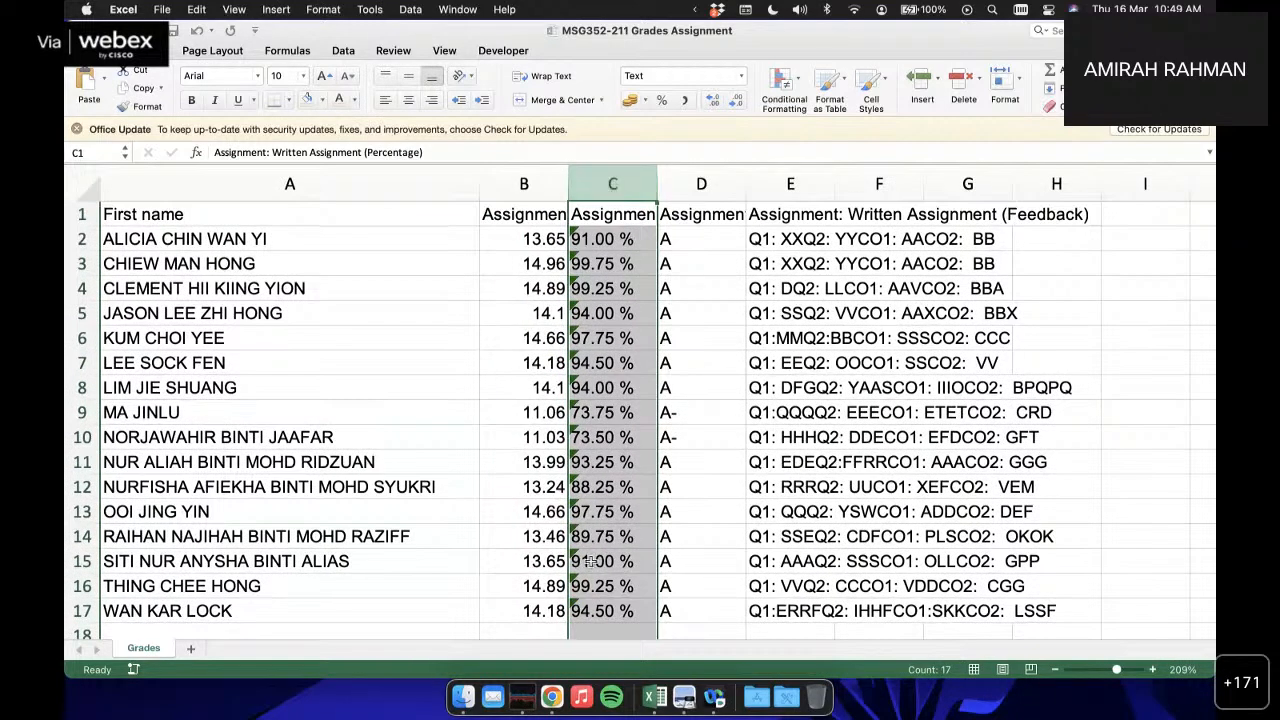
{"action": "left_click", "coordinate": [692, 184]}
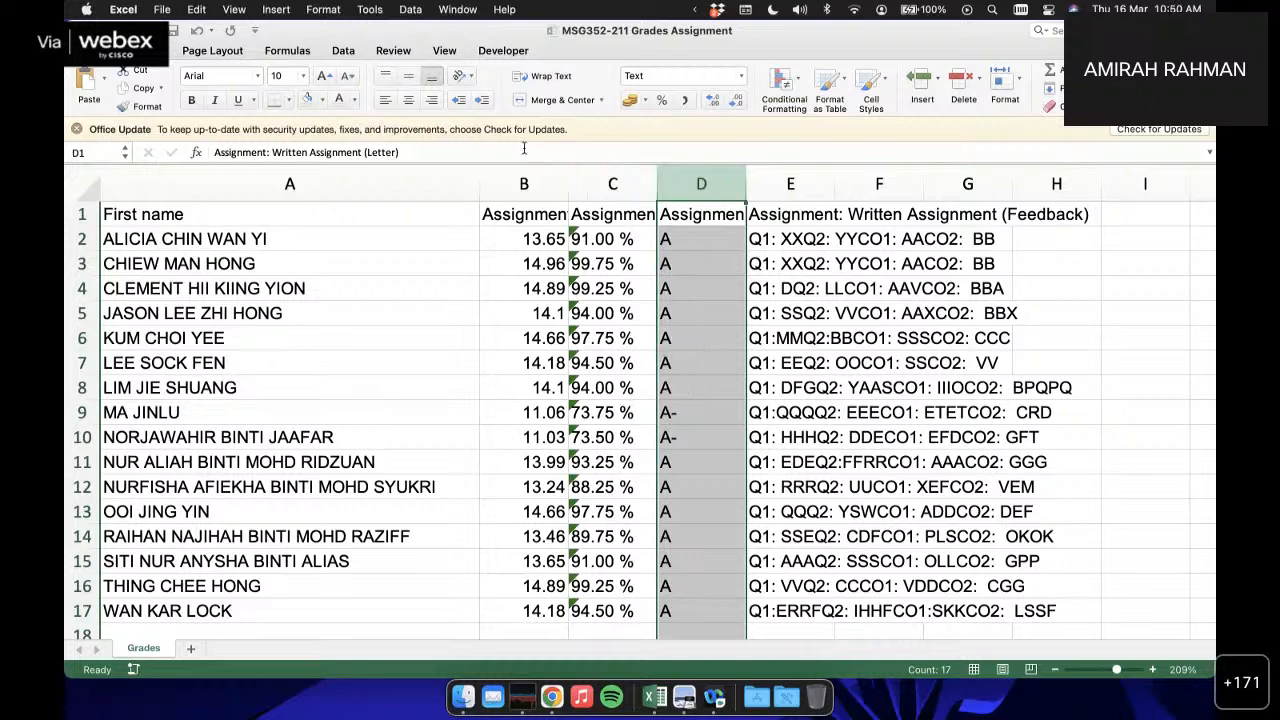
{"action": "left_click", "coordinate": [521, 181]}
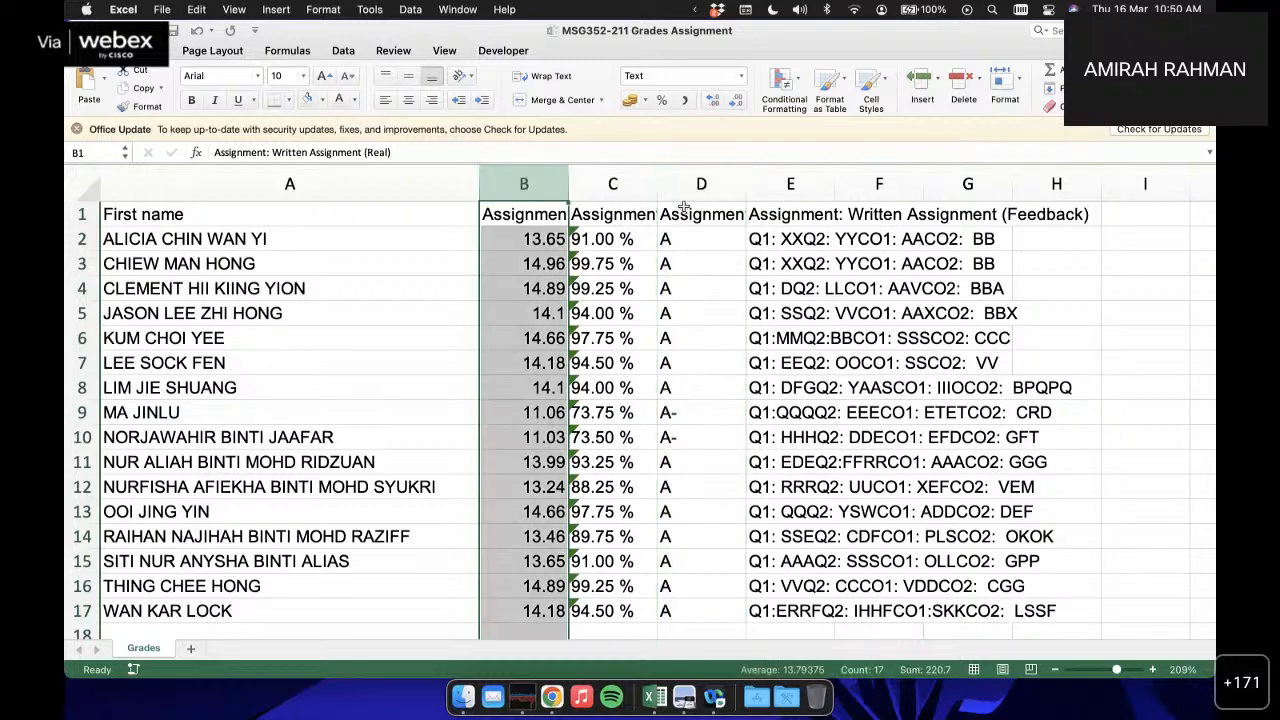
Step: Widen the Written Assignment (Feedback) column E to fit its full heading and comments
{"action": "left_click", "coordinate": [762, 187]}
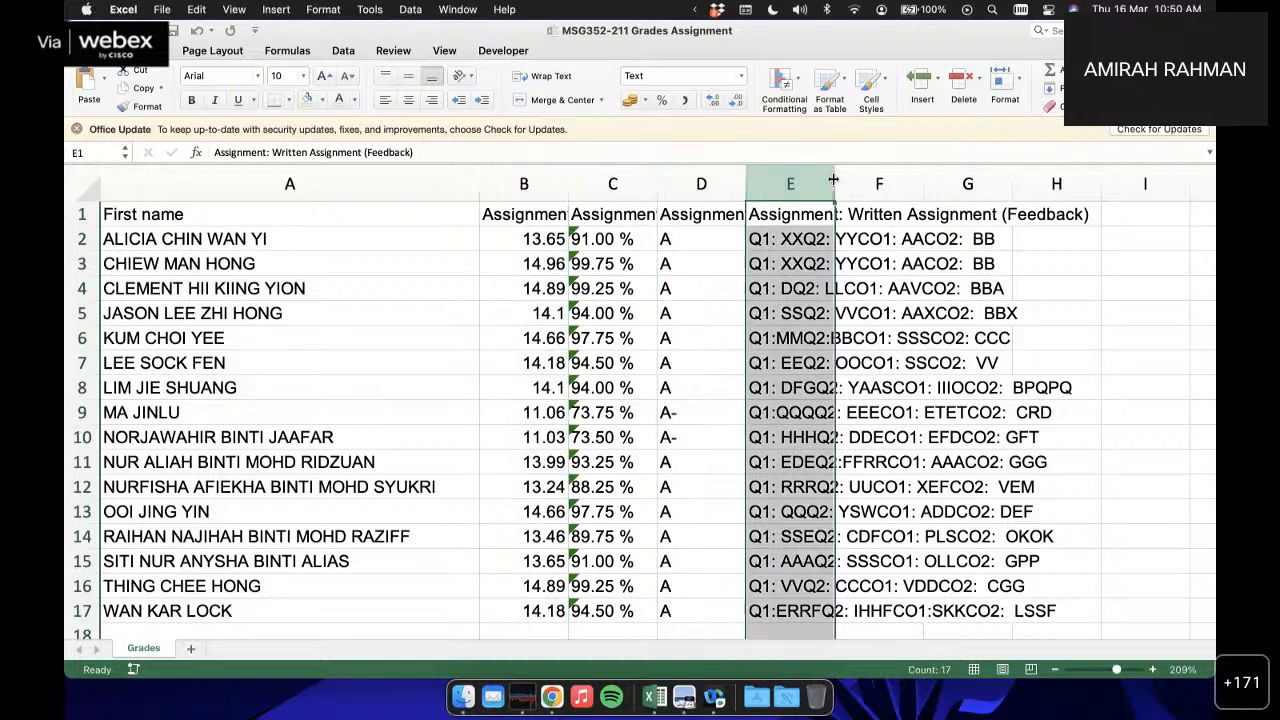
{"action": "left_click_drag", "start_coordinate": [827, 183], "coordinate": [1092, 183]}
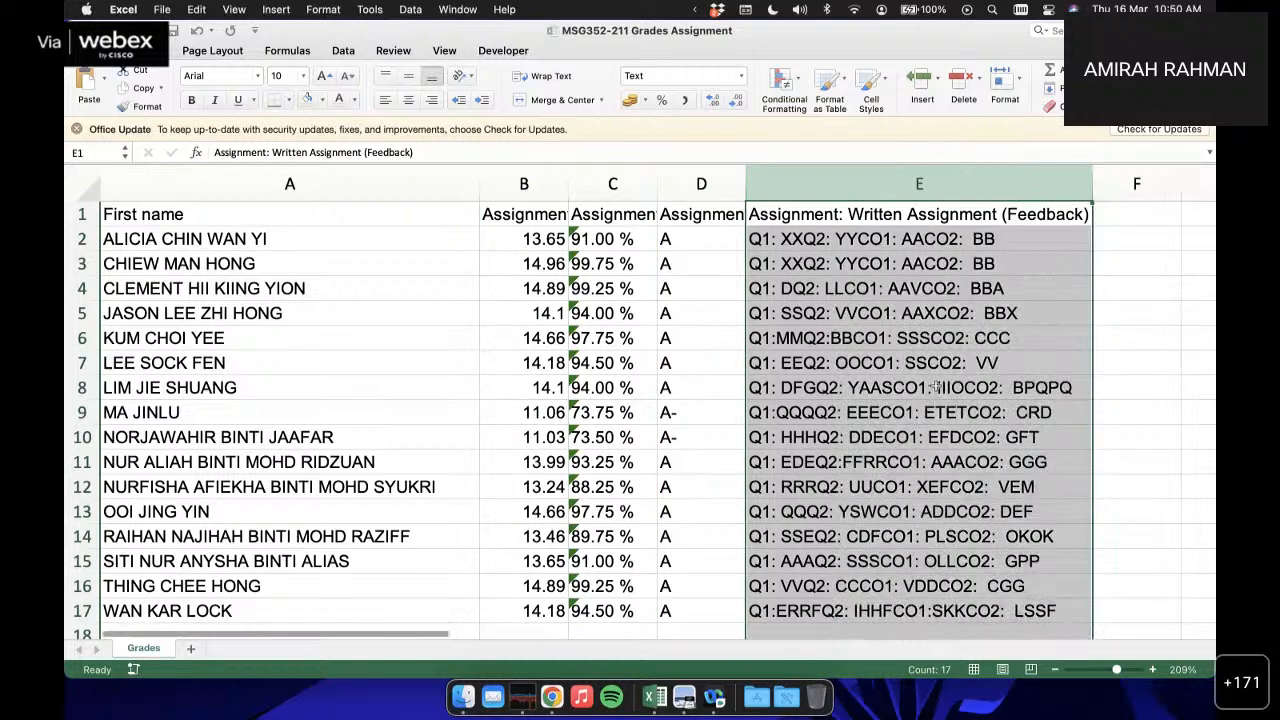
{"action": "scroll", "coordinate": [900, 320], "scroll_direction": "down", "scroll_amount": 2}
{"action": "scroll", "coordinate": [850, 430], "scroll_direction": "up", "scroll_amount": 2}
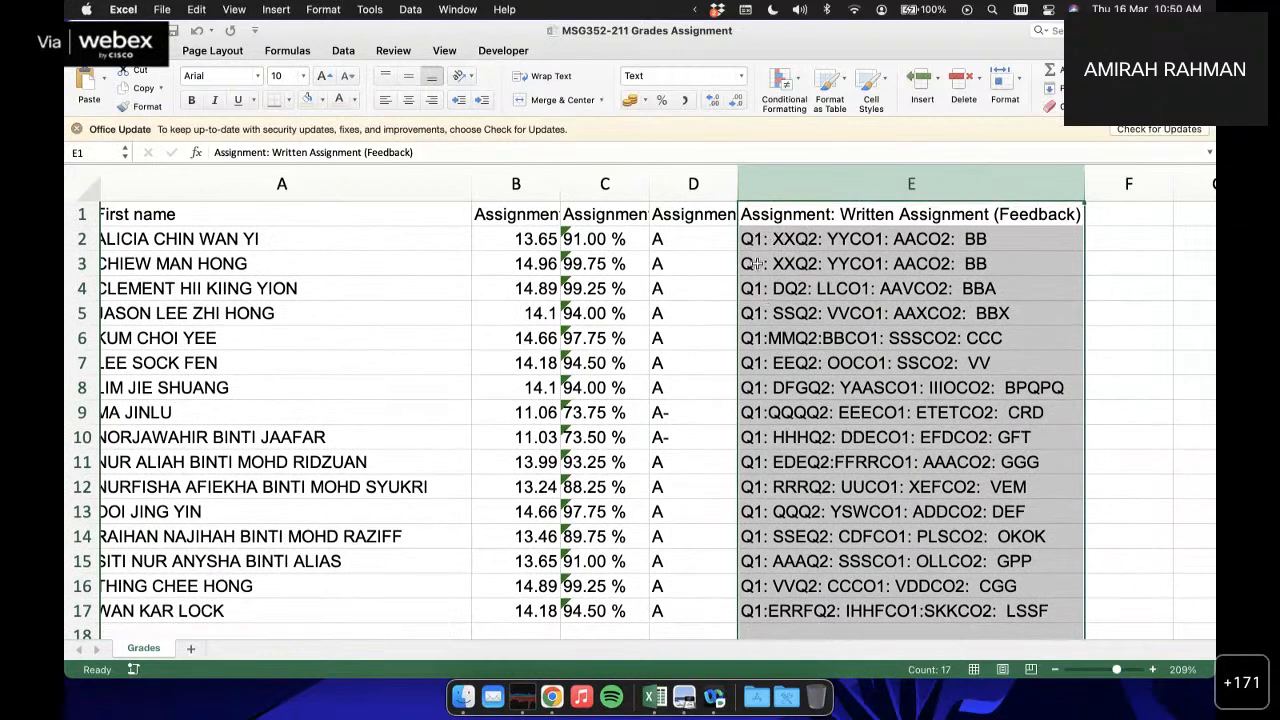
Step: Examine the question and CO mark entries in the feedback cells of the first student rows
{"action": "left_click", "coordinate": [758, 264]}
{"action": "left_click", "coordinate": [756, 237]}
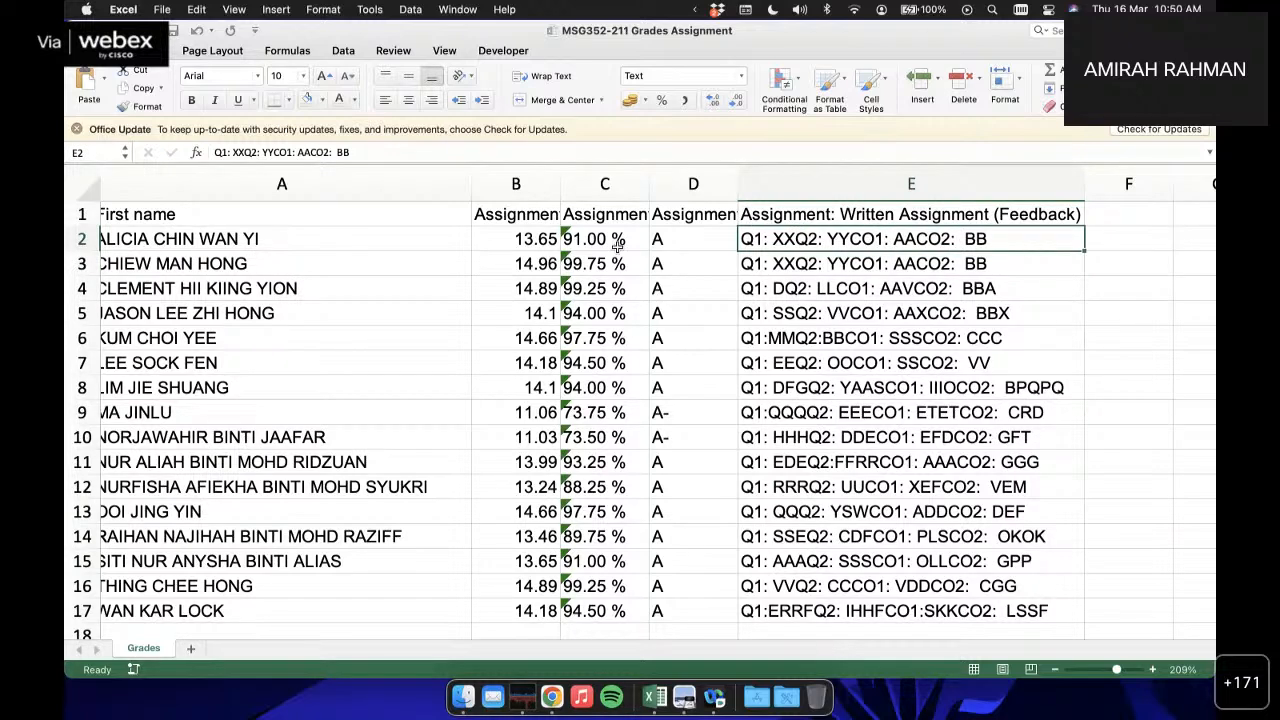
{"action": "scroll", "coordinate": [618, 248], "scroll_direction": "right", "scroll_amount": 3}
{"action": "left_click", "coordinate": [732, 247]}
{"action": "scroll", "coordinate": [458, 264], "scroll_direction": "left", "scroll_amount": 1}
{"action": "scroll", "coordinate": [458, 264], "scroll_direction": "right", "scroll_amount": 1}
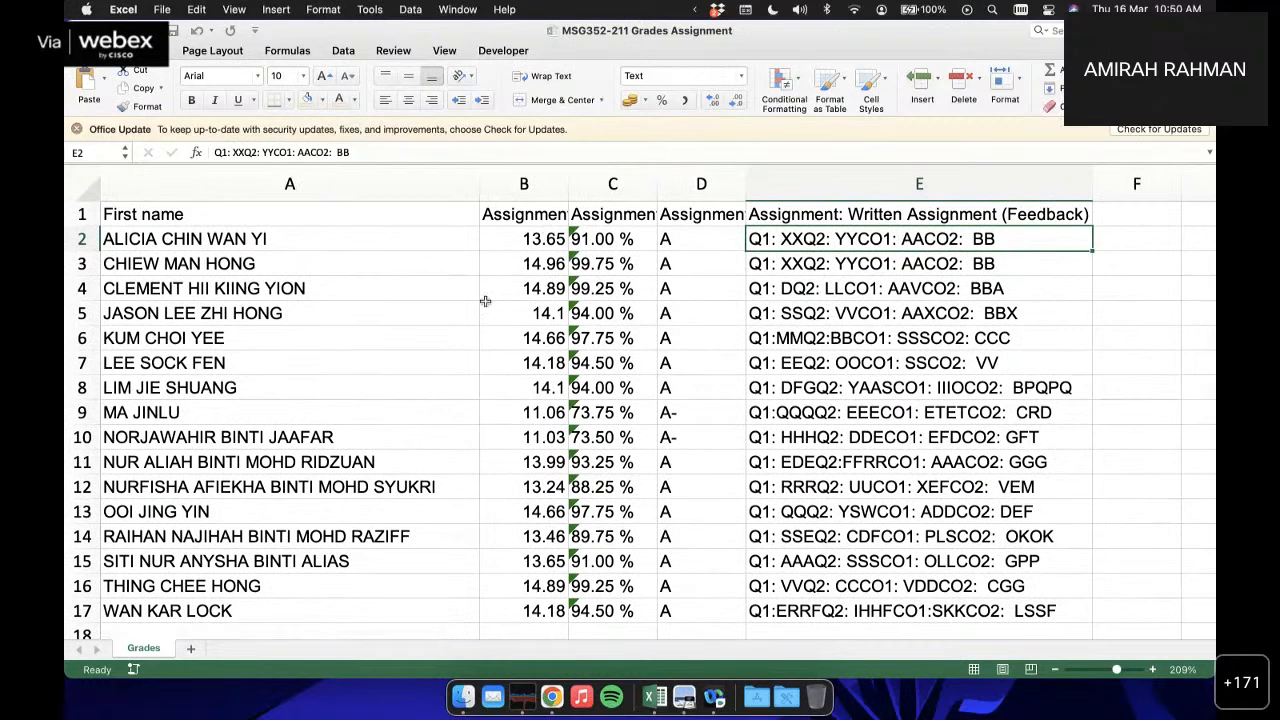
{"action": "scroll", "coordinate": [351, 308], "scroll_direction": "down", "scroll_amount": 1}
{"action": "scroll", "coordinate": [351, 308], "scroll_direction": "up", "scroll_amount": 1}
Step: Sort the student rows by the Real grades in B2:B17 from smallest to largest, expanding the selection to keep each row together
{"action": "left_click", "coordinate": [521, 235]}
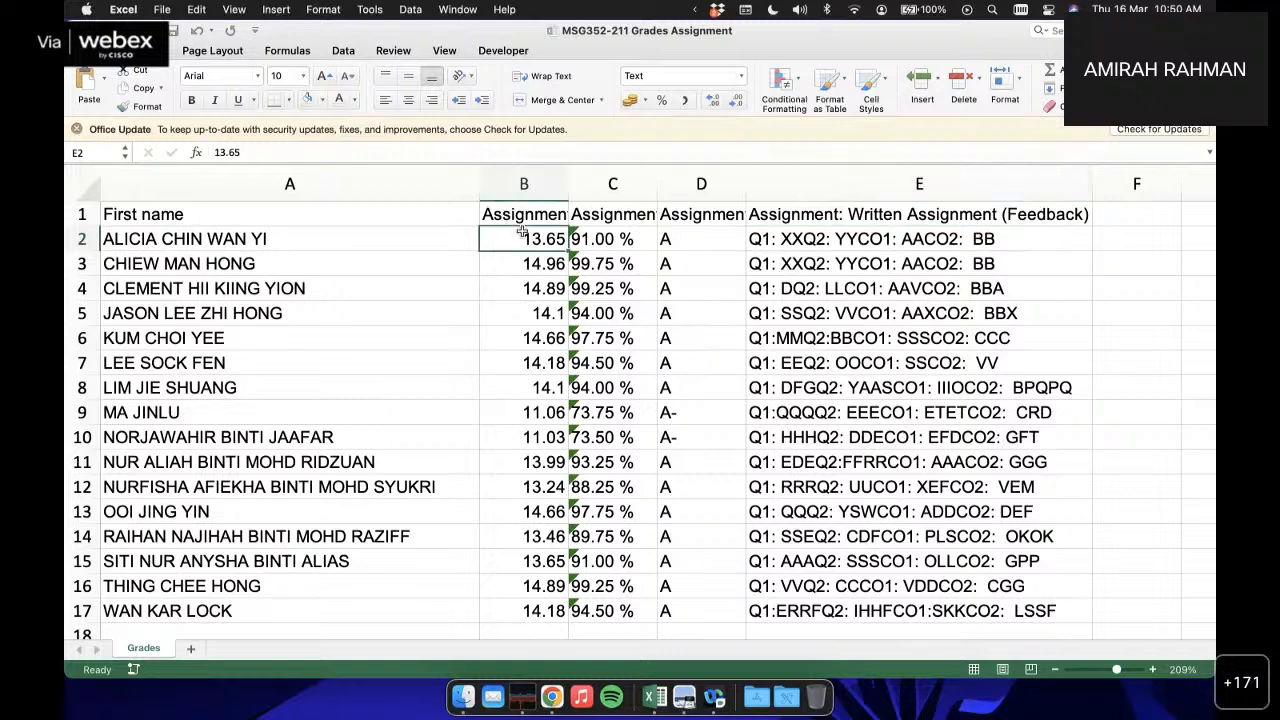
{"action": "left_click", "coordinate": [524, 611], "text": "shift"}
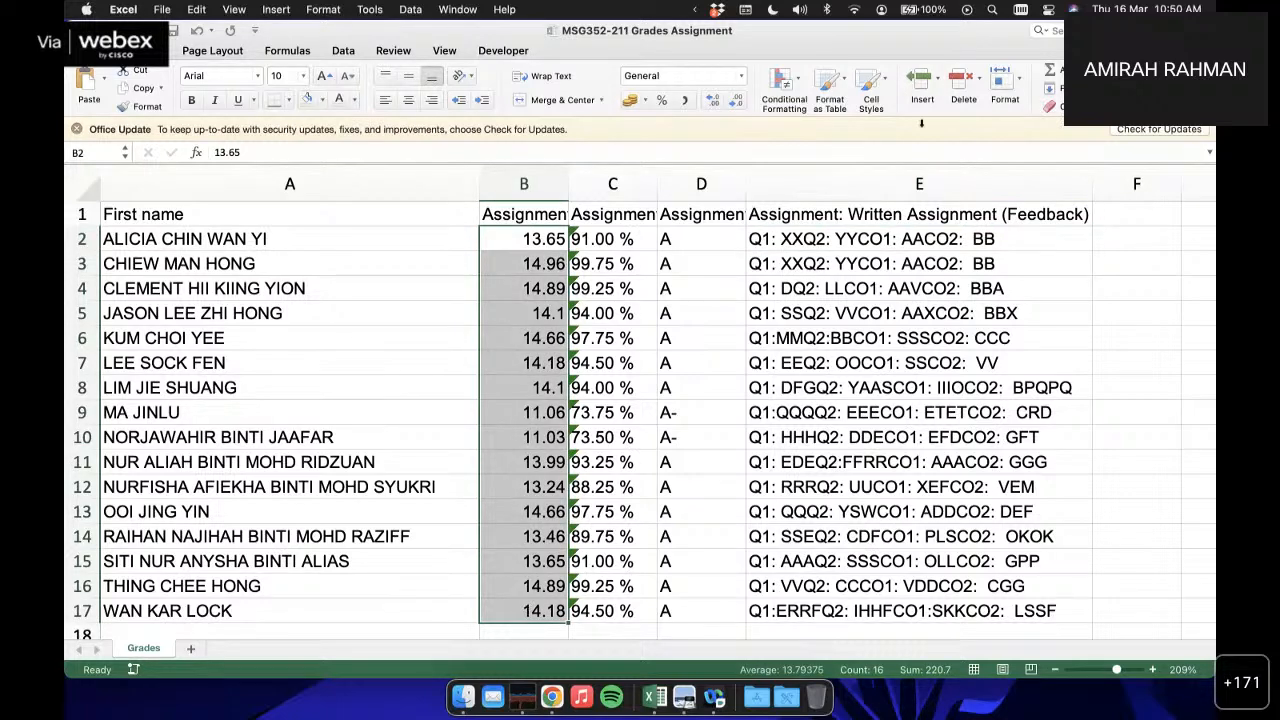
{"action": "left_click", "coordinate": [1050, 88]}
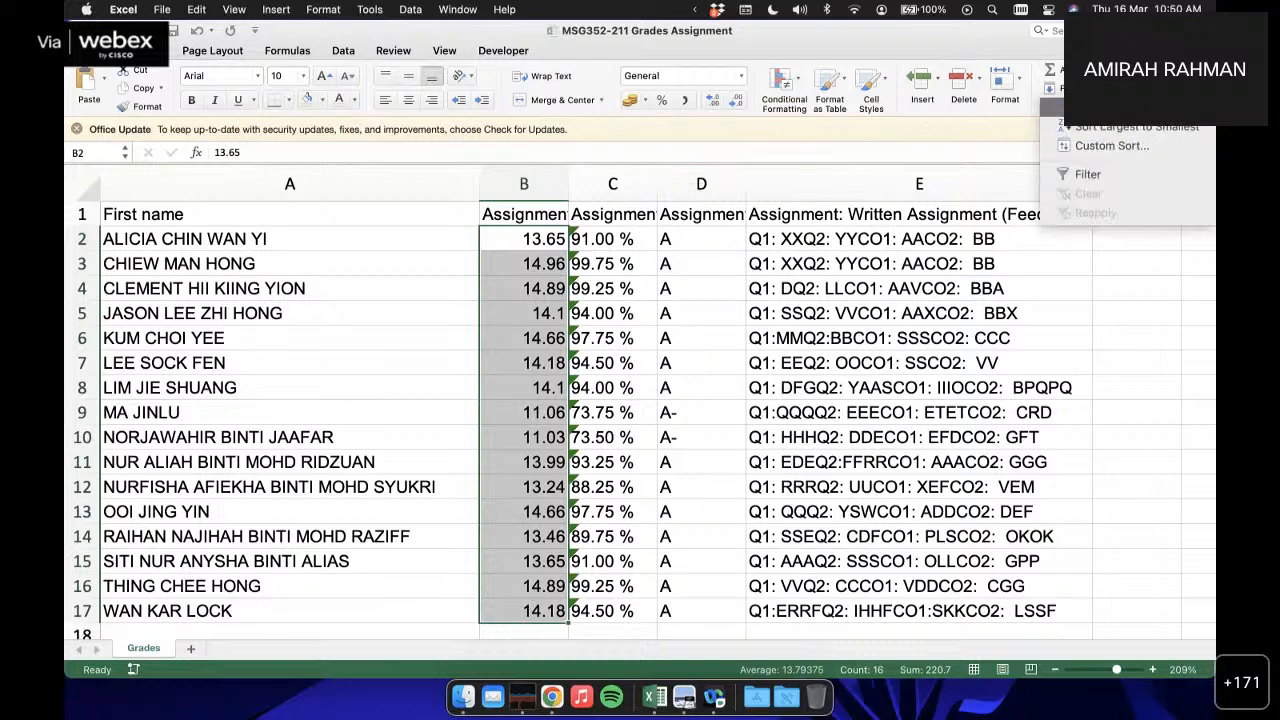
{"action": "left_click", "coordinate": [736, 286]}
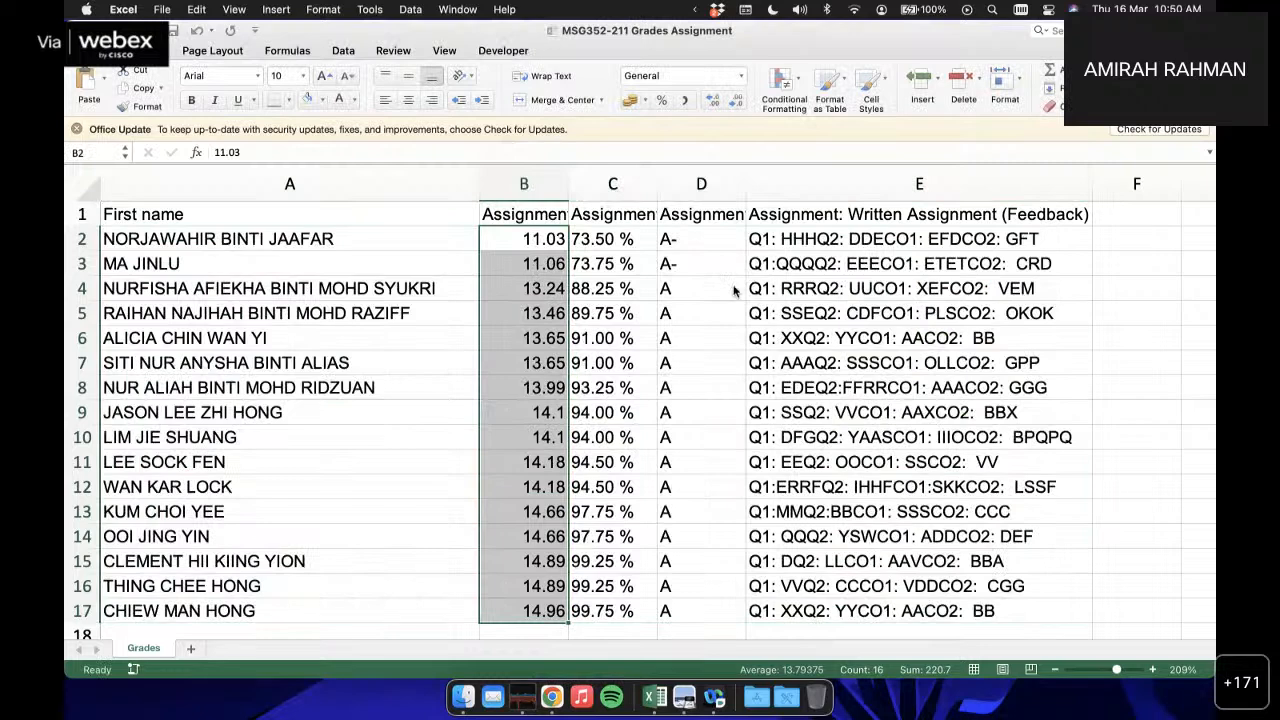
Step: Try a light red font colour on the three lowest-graded rows, A2:F4, and undo it
{"action": "left_click_drag", "start_coordinate": [470, 239], "coordinate": [1118, 290]}
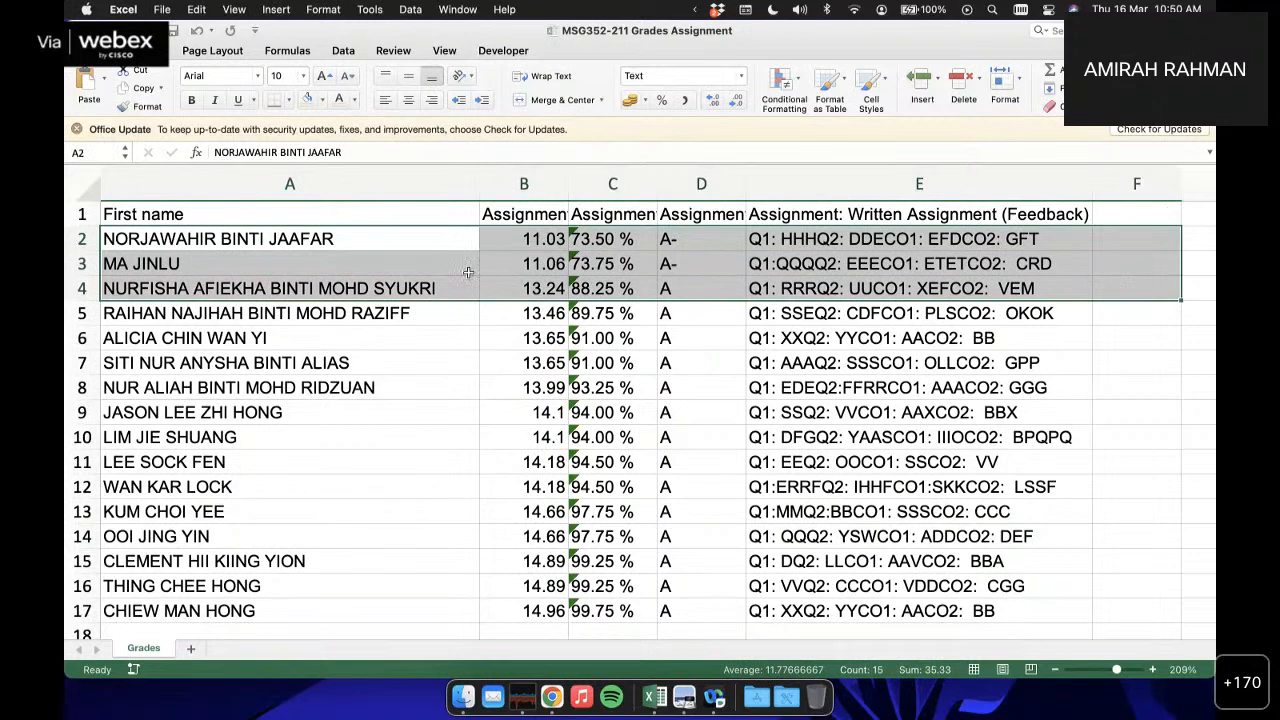
{"action": "left_click", "coordinate": [355, 101]}
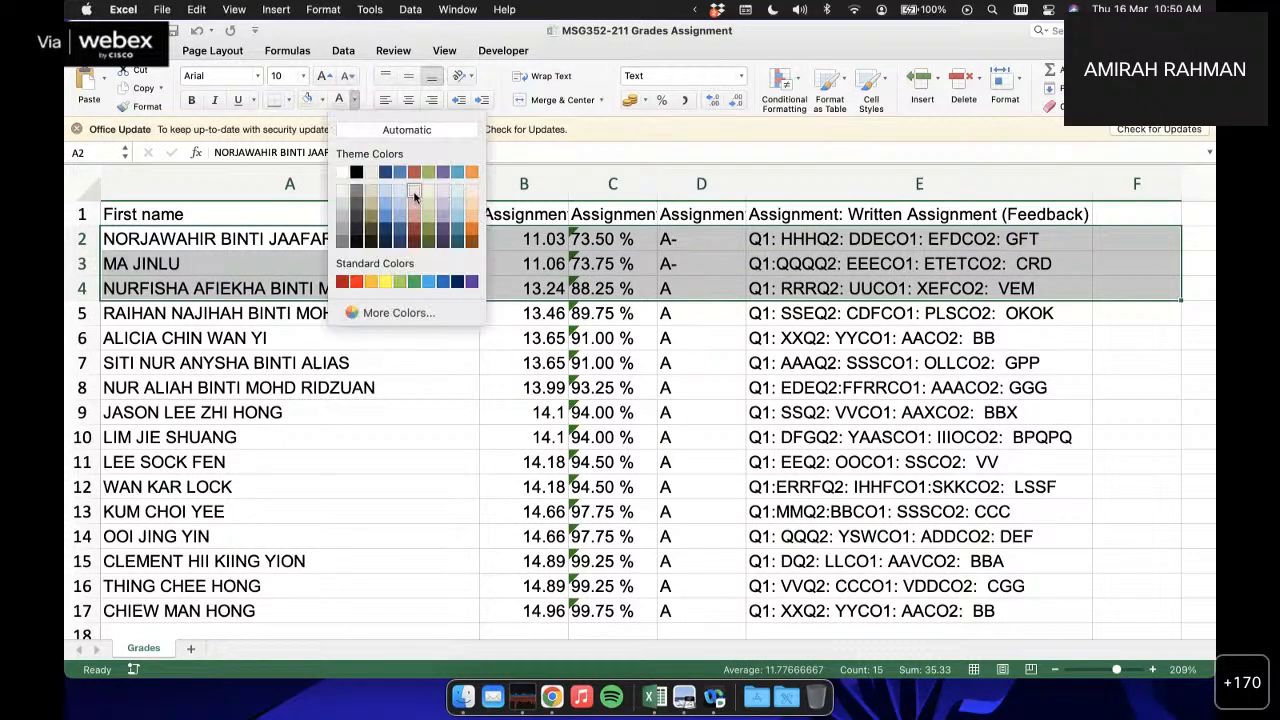
{"action": "left_click", "coordinate": [415, 196]}
{"action": "left_click", "coordinate": [272, 498]}
{"action": "key", "text": "super+z"}
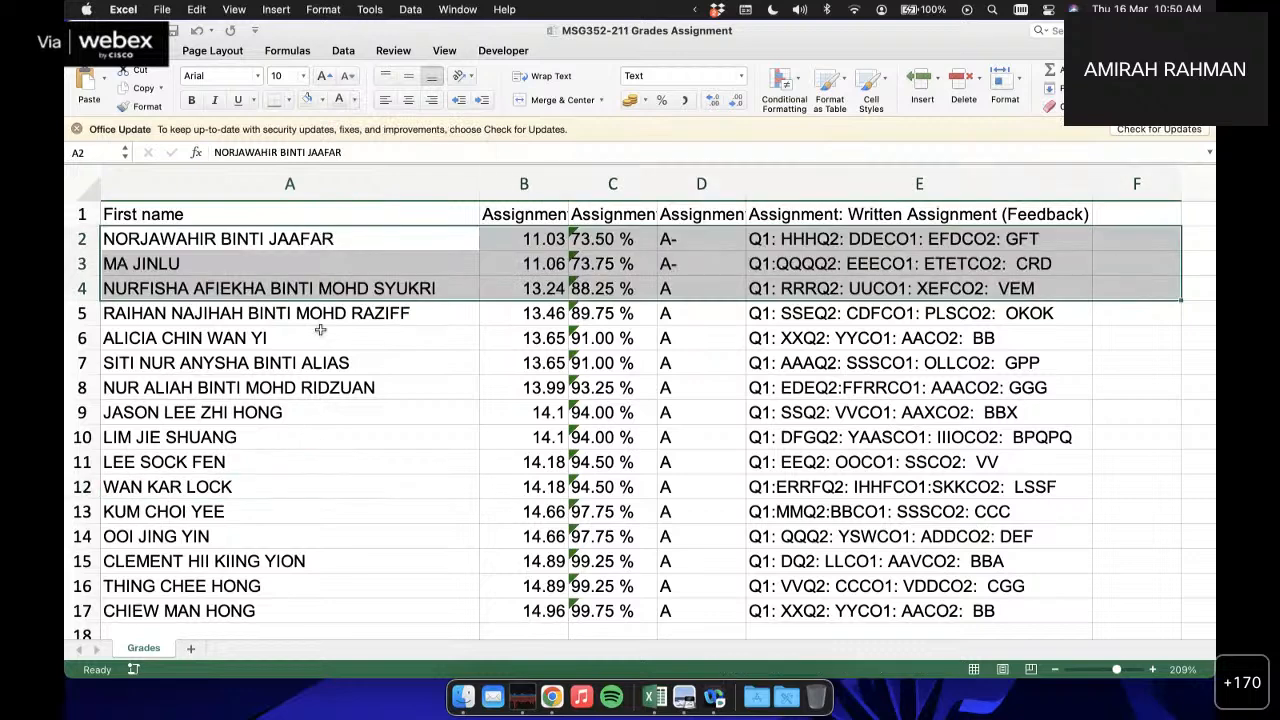
Step: Fill the three lowest-graded rows, A2:F4, with light red and the three highest-graded rows, A15:F17, with light green
{"action": "left_click", "coordinate": [322, 100]}
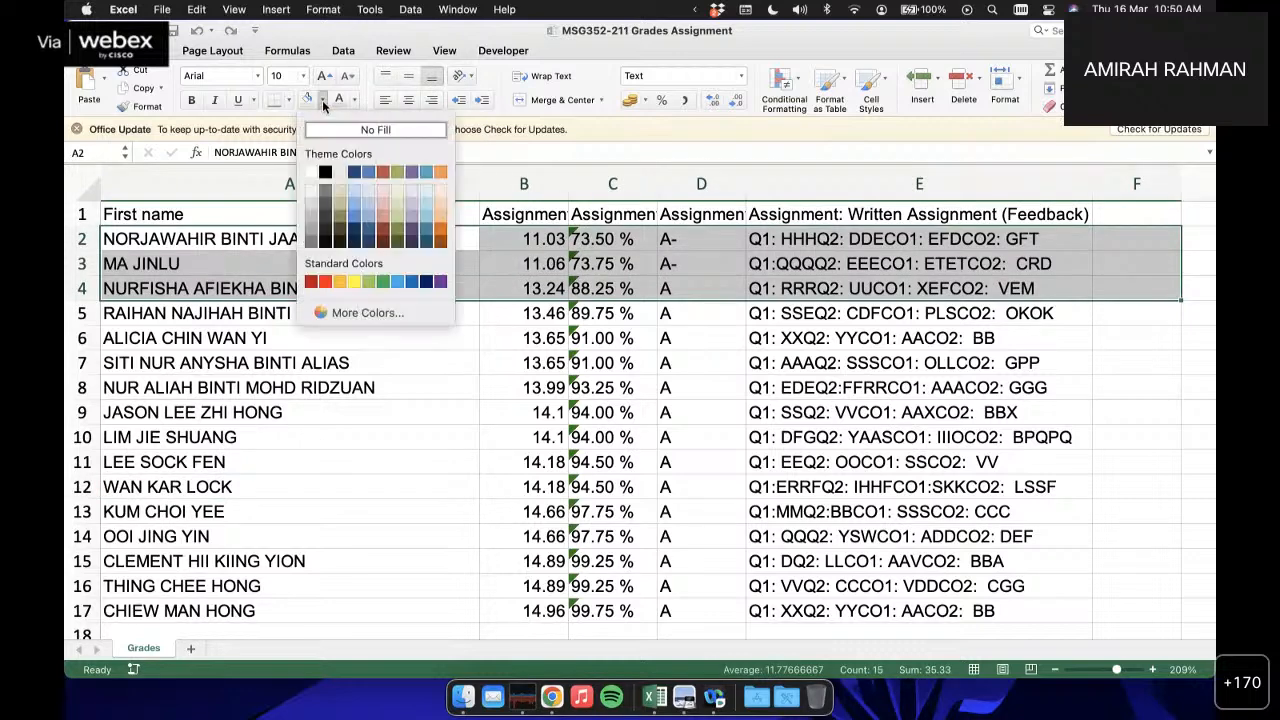
{"action": "left_click", "coordinate": [406, 188]}
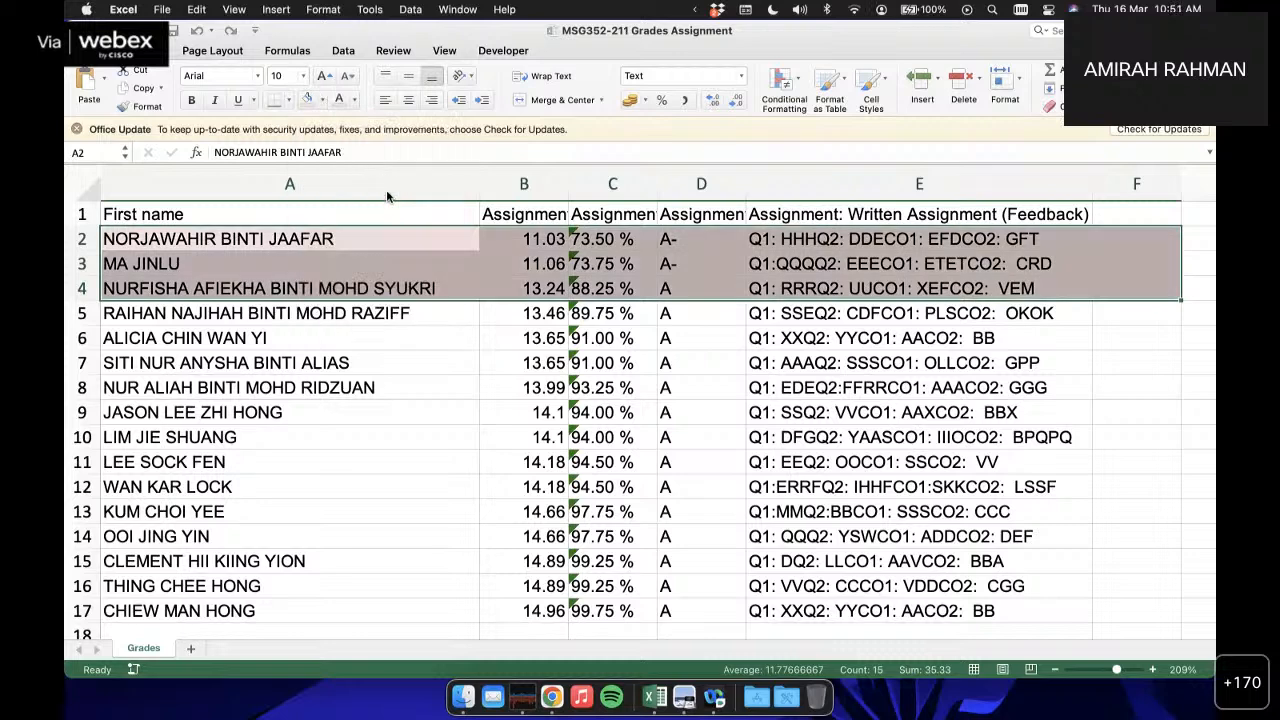
{"action": "left_click", "coordinate": [329, 506]}
{"action": "left_click_drag", "start_coordinate": [117, 561], "coordinate": [1146, 604]}
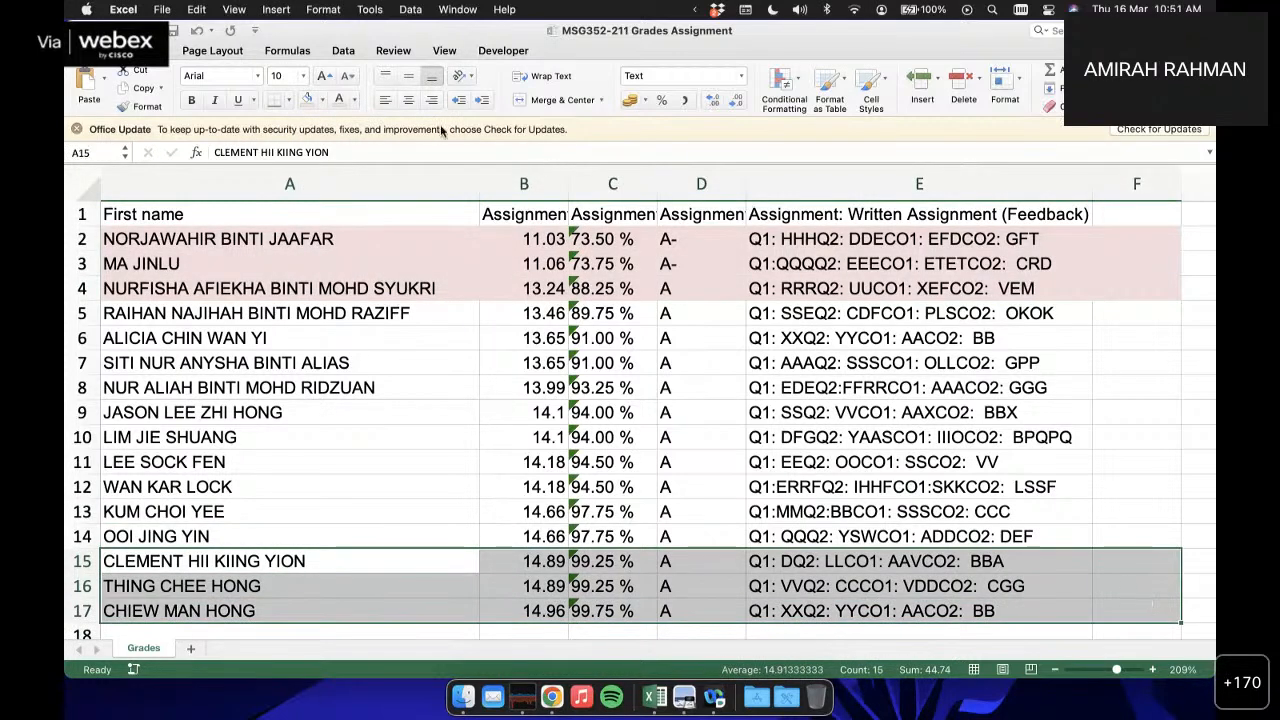
{"action": "left_click", "coordinate": [322, 100]}
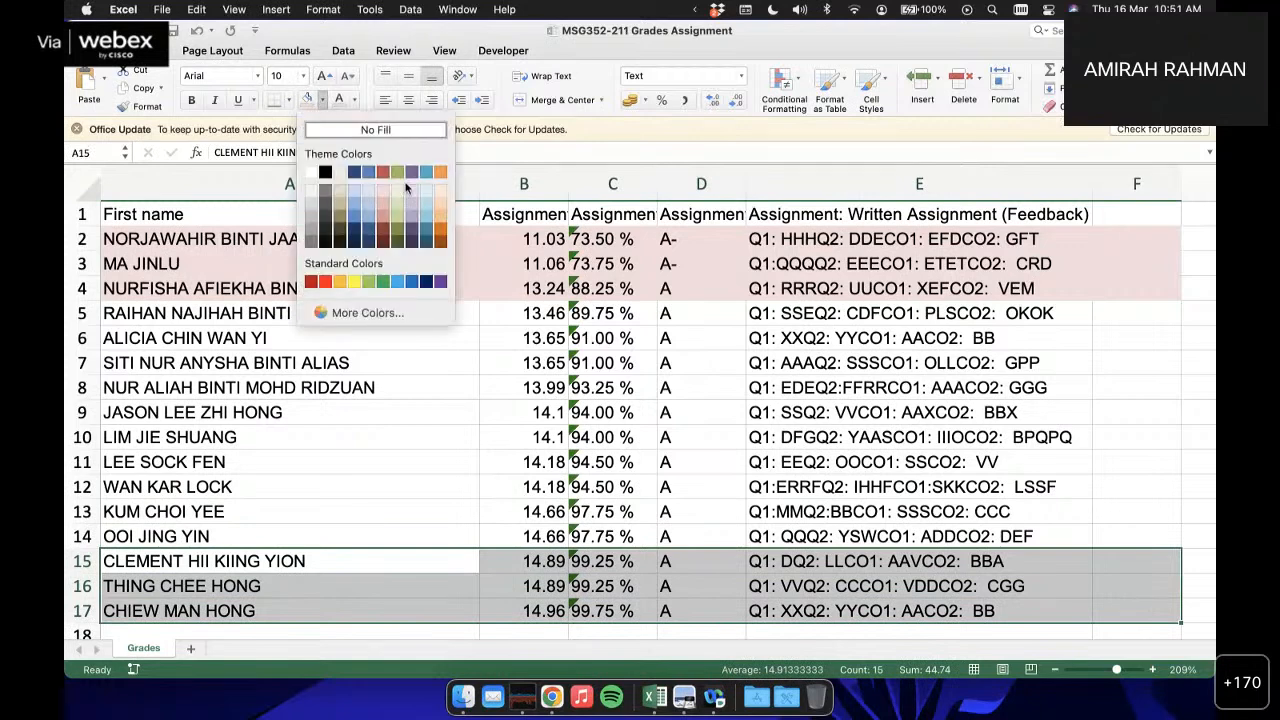
{"action": "left_click", "coordinate": [396, 191]}
{"action": "left_click", "coordinate": [175, 510]}
Step: Fill the three middle-graded rows, A8:F10, with light orange
{"action": "left_click_drag", "start_coordinate": [125, 392], "coordinate": [1157, 430]}
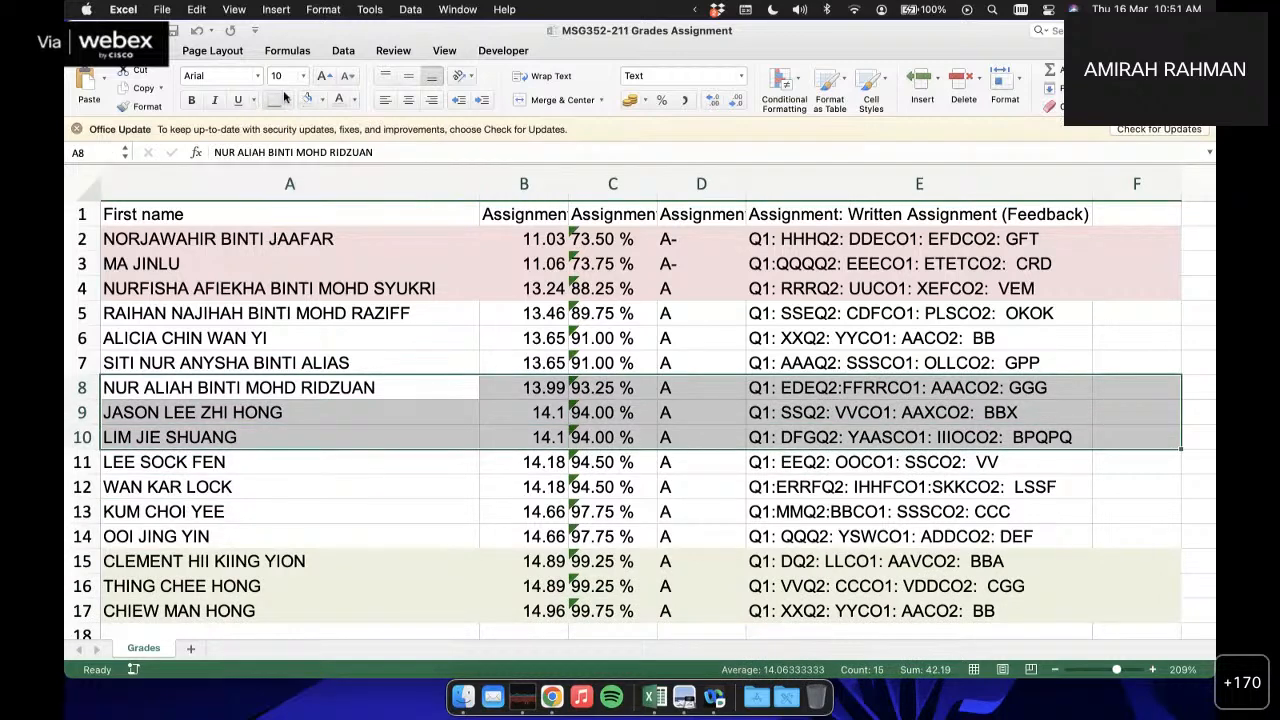
{"action": "left_click", "coordinate": [322, 101]}
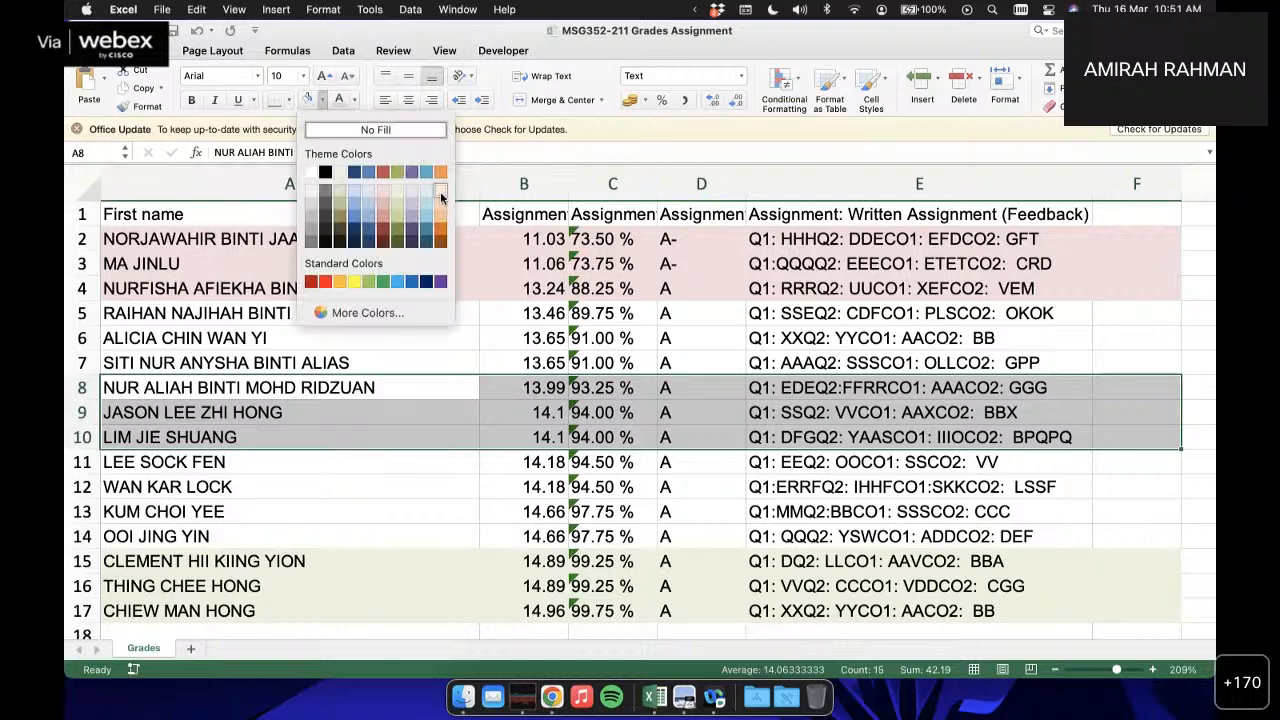
{"action": "left_click", "coordinate": [441, 197]}
{"action": "left_click", "coordinate": [460, 508]}
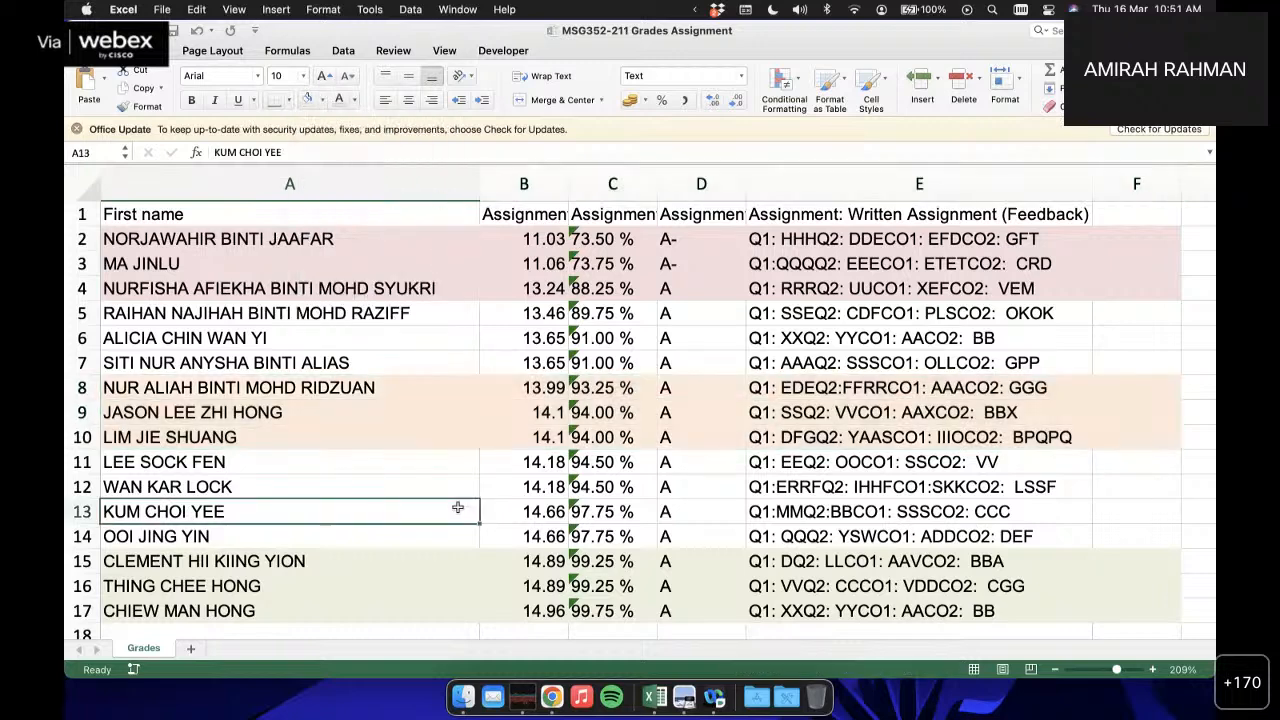
Step: Label the light red rows LO1, LO2 and LO3 in cells F2 to F4
{"action": "left_click", "coordinate": [1131, 240]}
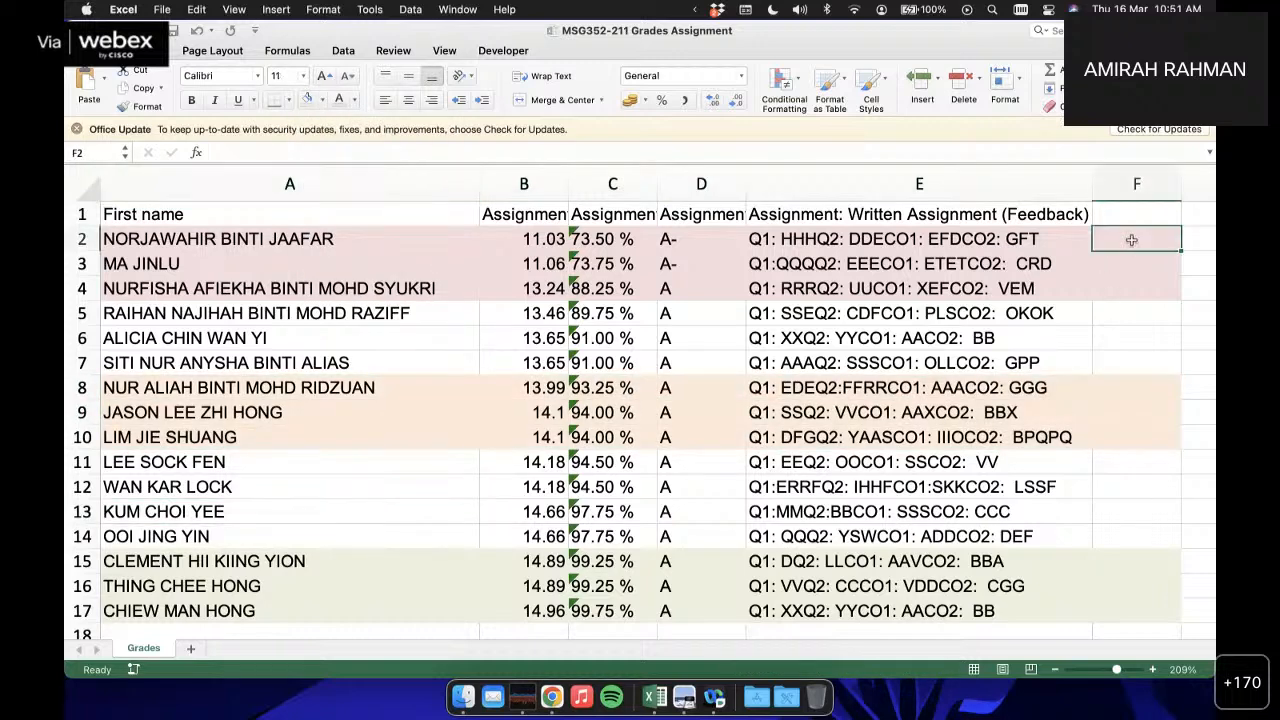
{"action": "type", "text": "LO1"}
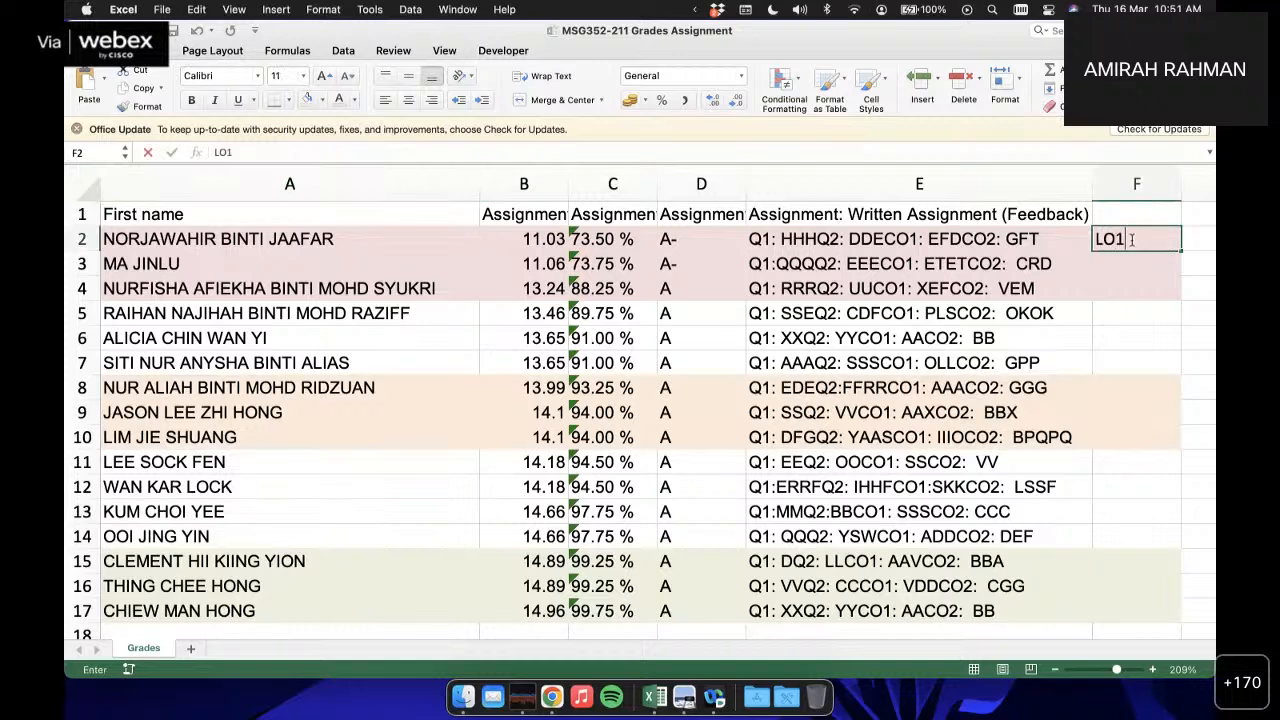
{"action": "key", "text": "Return"}
{"action": "type", "text": "LO1"}
{"action": "key", "text": "BackSpace"}
{"action": "type", "text": "2"}
{"action": "key", "text": "Return"}
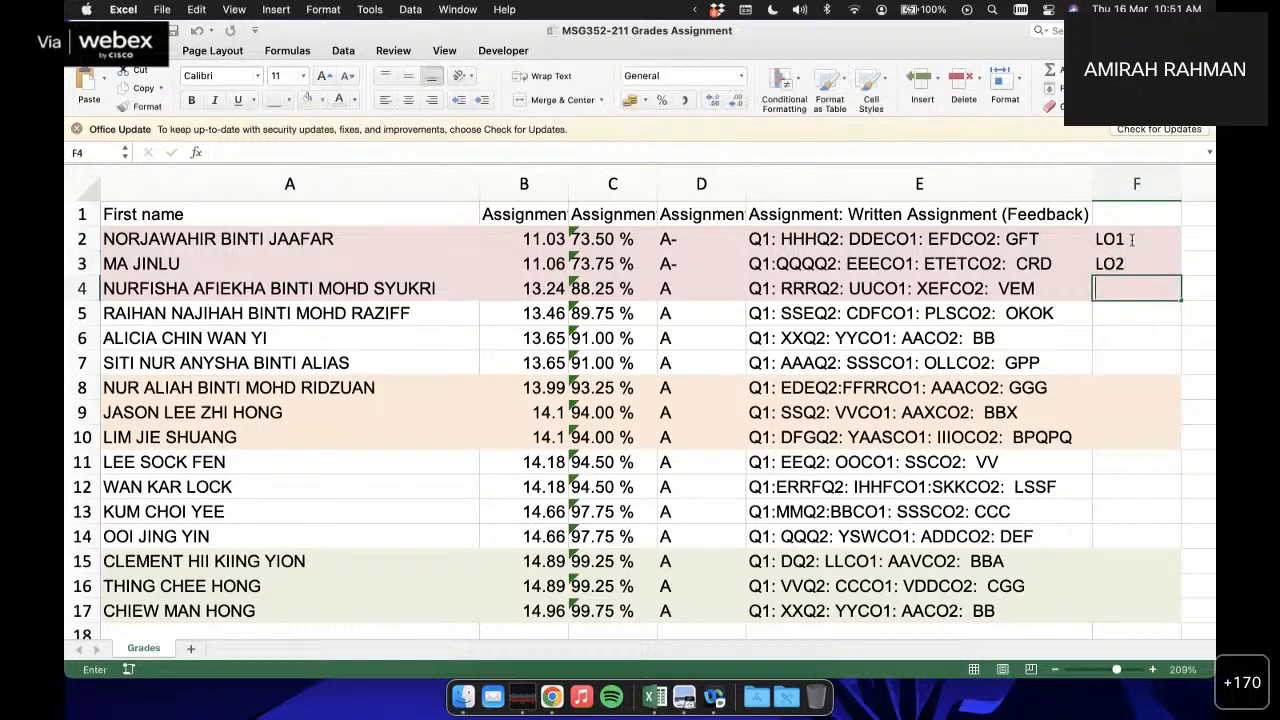
{"action": "type", "text": "LO3"}
Step: Label the light orange rows MID1, MID2 and MID3 in cells F8 to F10
{"action": "left_click", "coordinate": [1103, 390]}
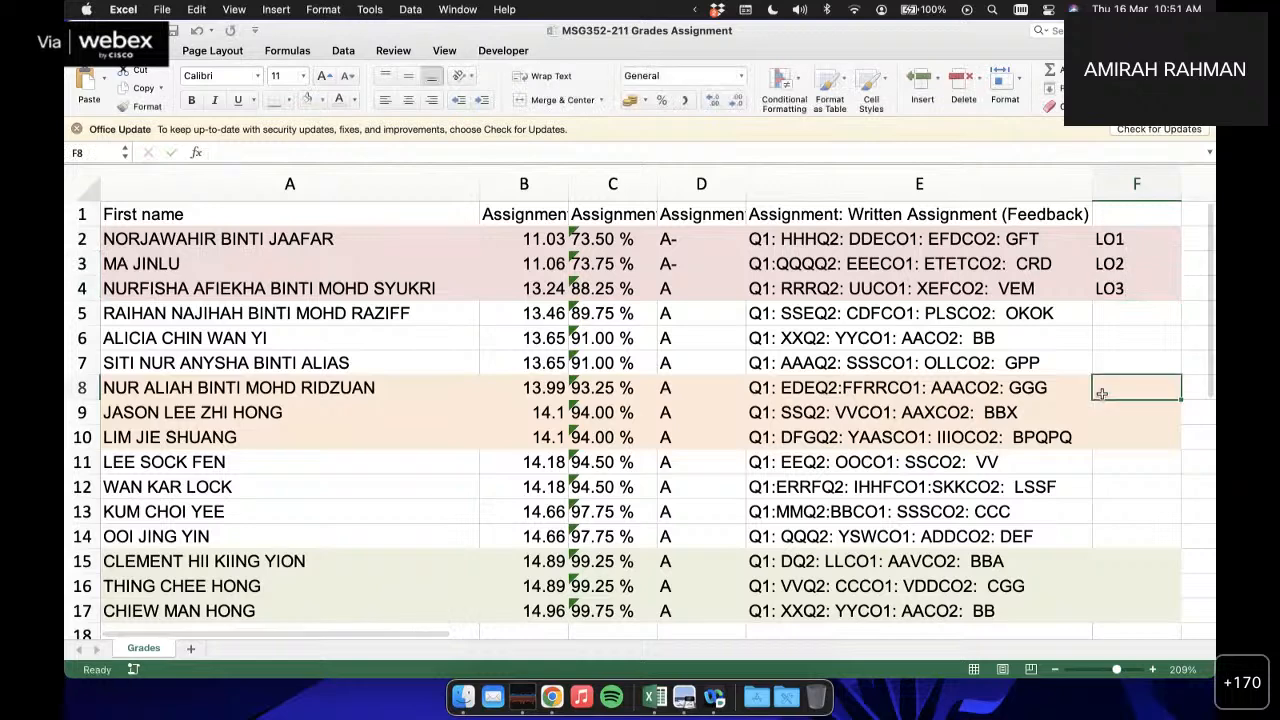
{"action": "type", "text": "MID1"}
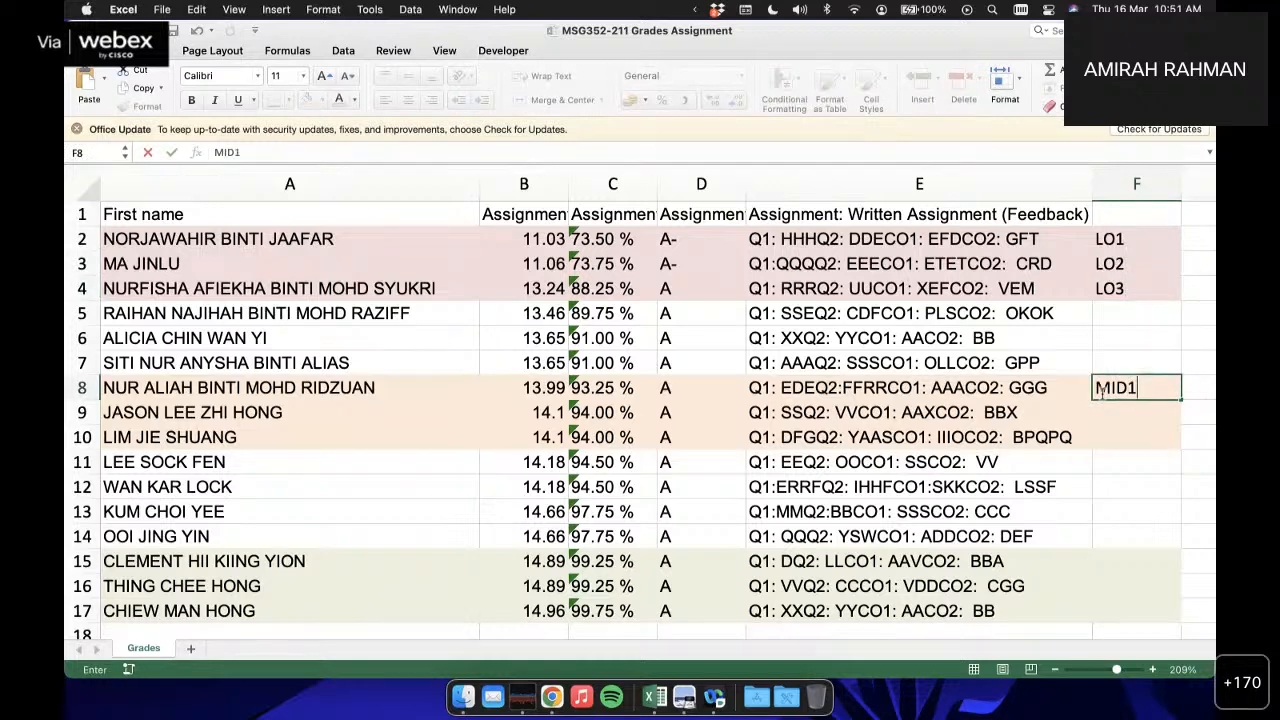
{"action": "key", "text": "Return"}
{"action": "type", "text": "MID2"}
{"action": "key", "text": "Return"}
{"action": "type", "text": "MID3"}
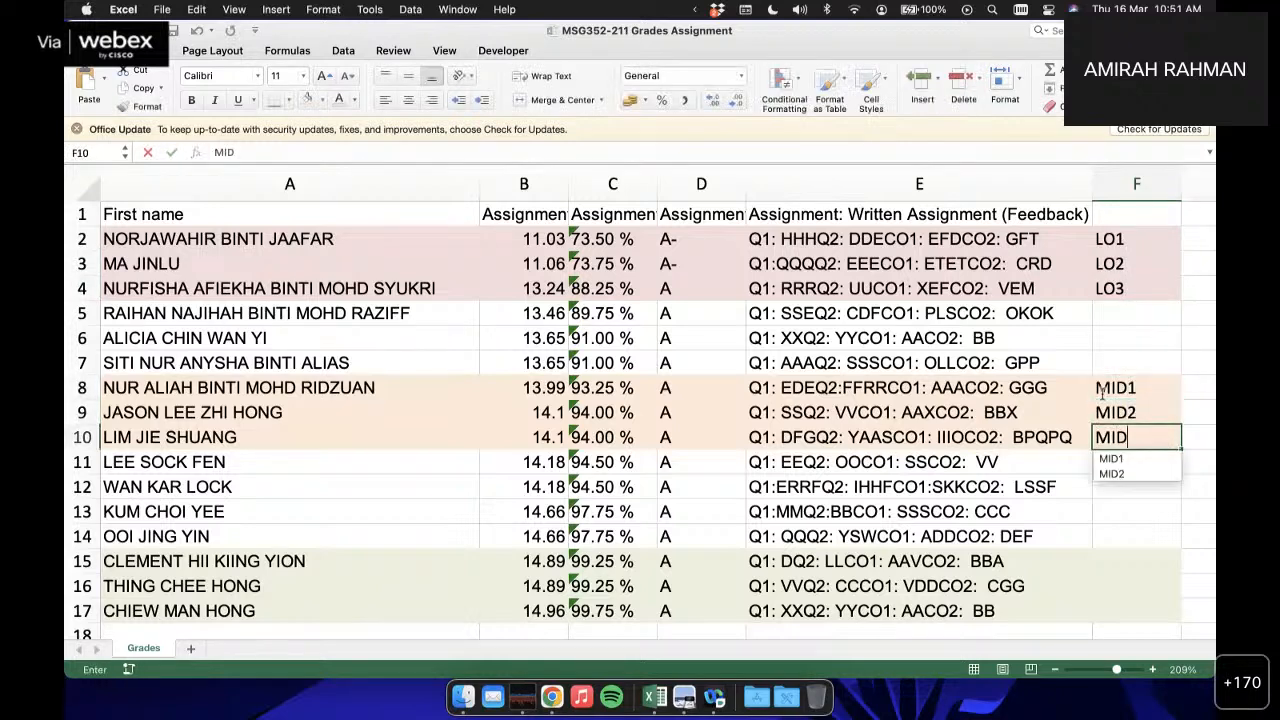
Step: Label the light green rows HI1, HI2 and HI3 in cells F15 to F17
{"action": "left_click", "coordinate": [1119, 552]}
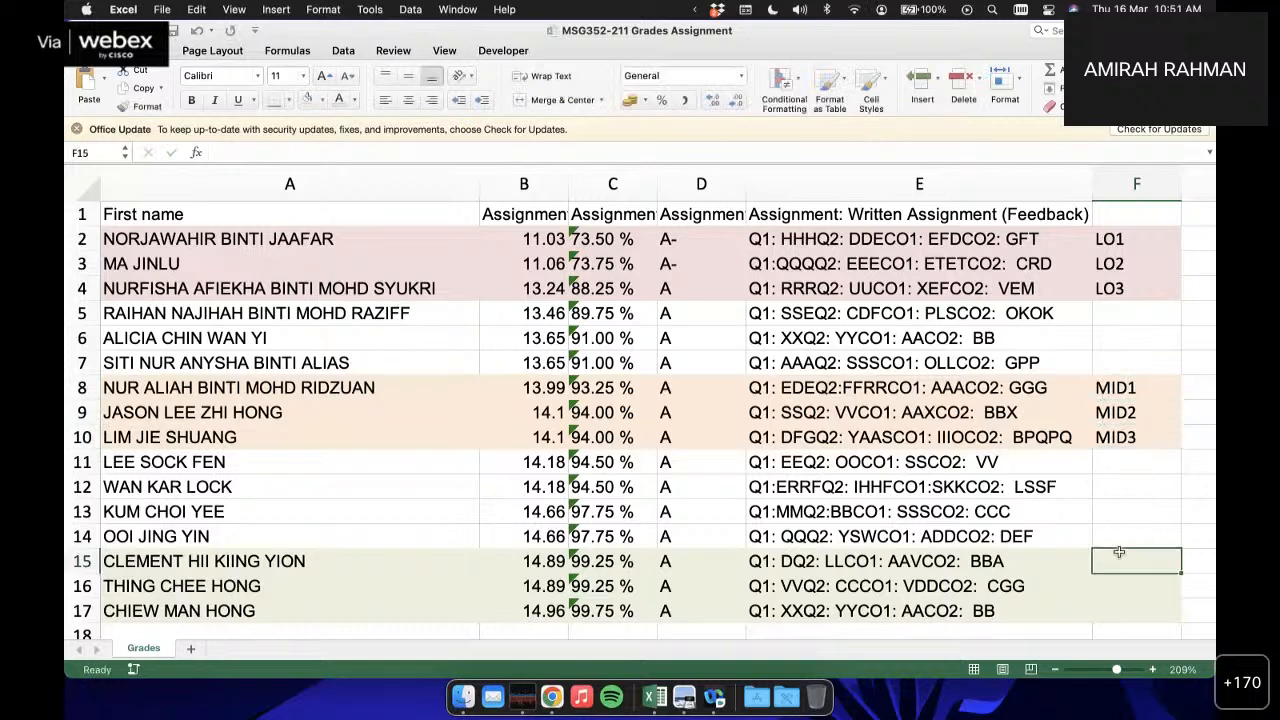
{"action": "type", "text": "HI1"}
{"action": "key", "text": "Return"}
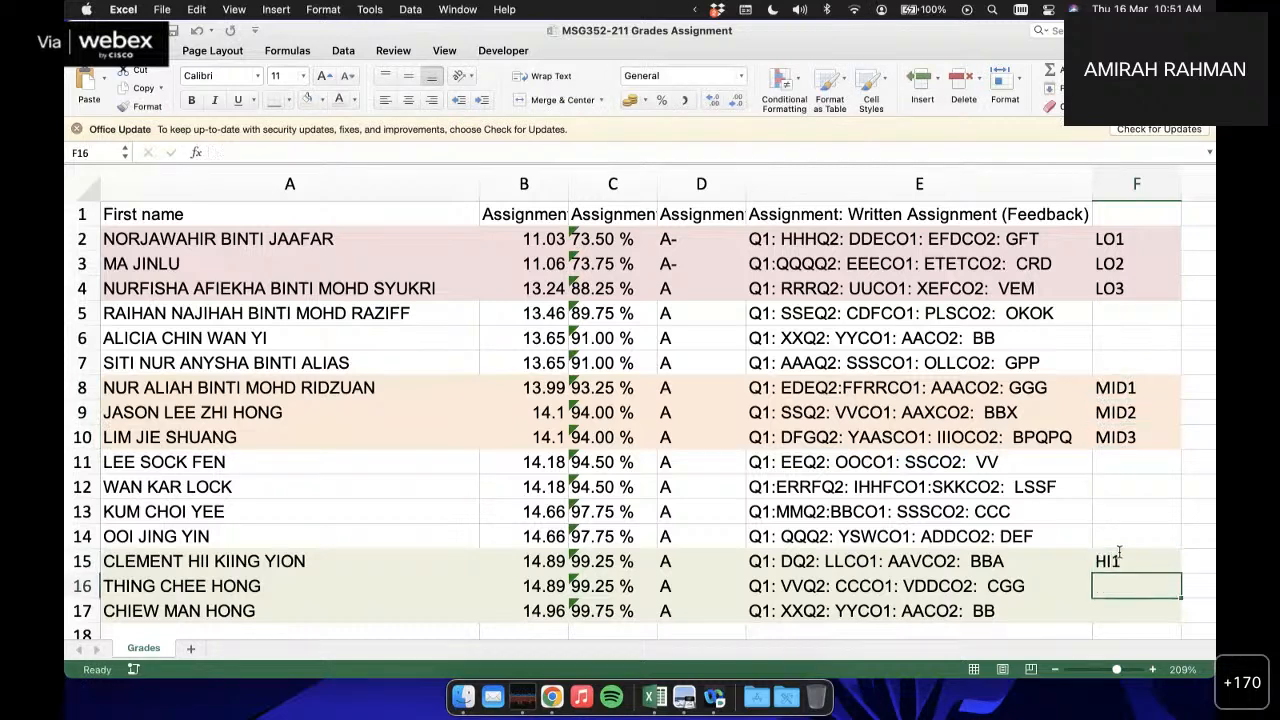
{"action": "type", "text": "HI12"}
{"action": "key", "text": "Return"}
{"action": "type", "text": "HI3"}
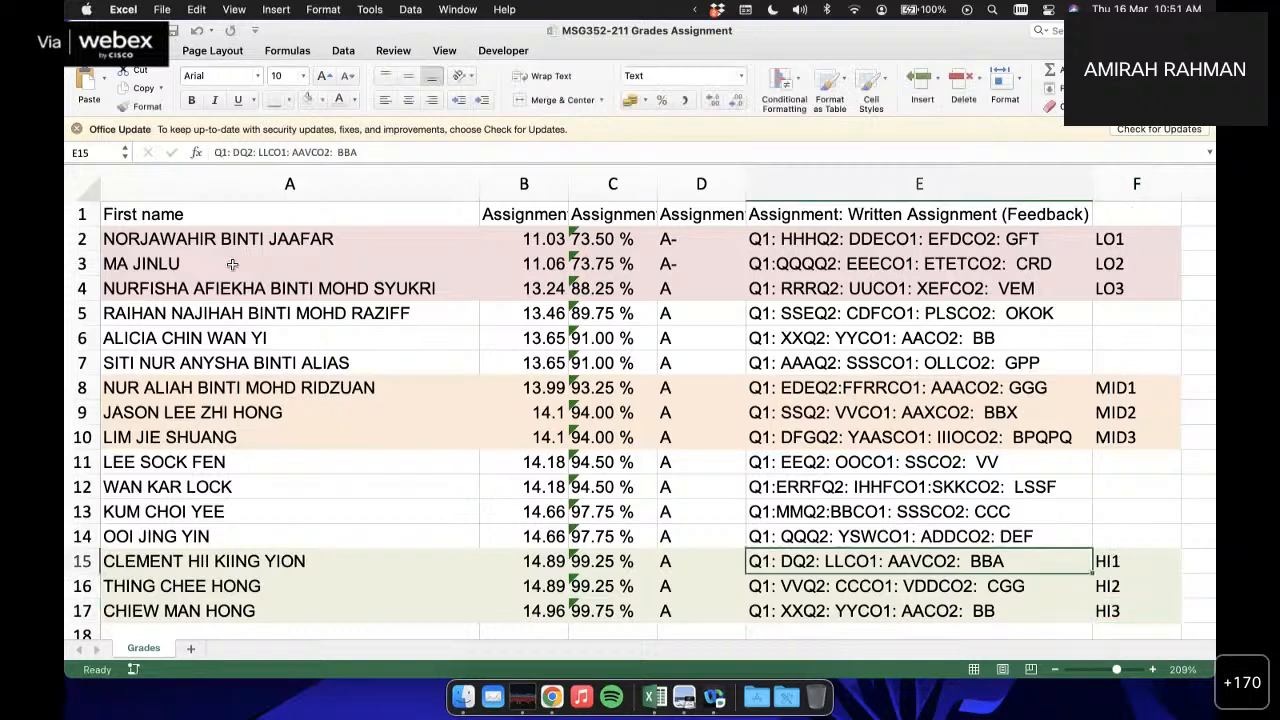
Step: Insert two blank rows above the header row
{"action": "left_click", "coordinate": [83, 214]}
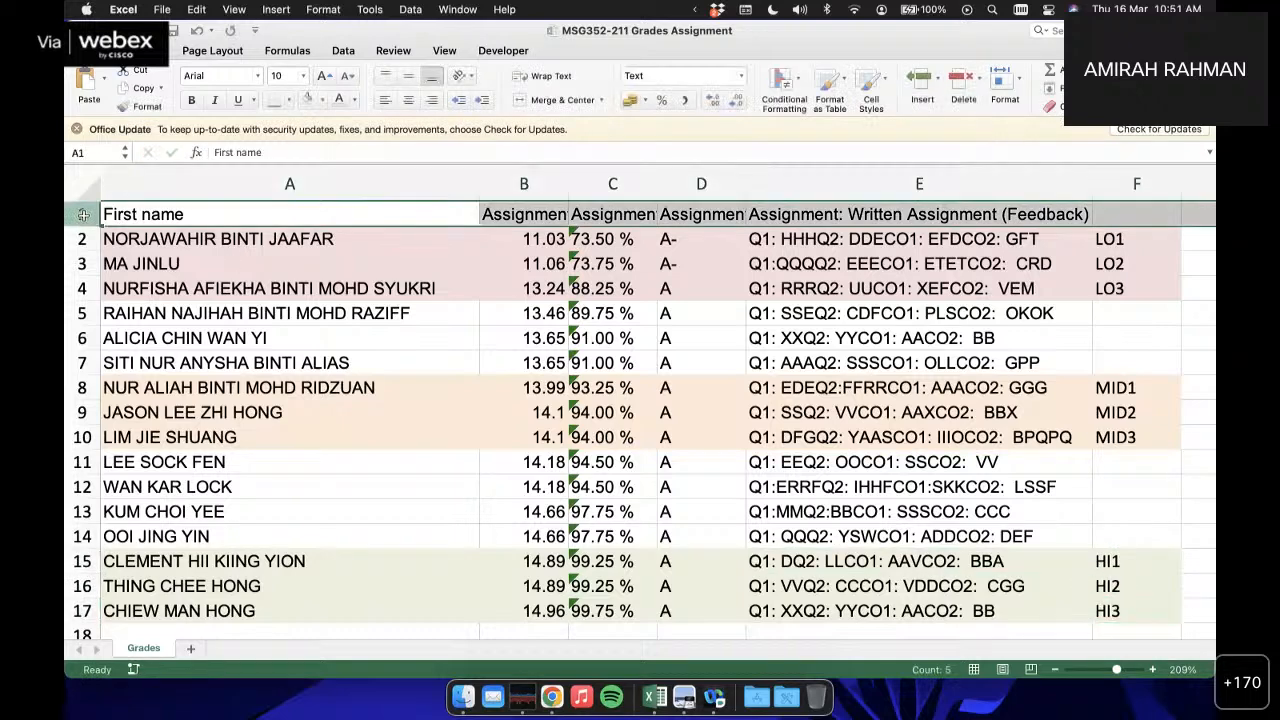
{"action": "left_click", "coordinate": [922, 85]}
{"action": "left_click", "coordinate": [922, 85]}
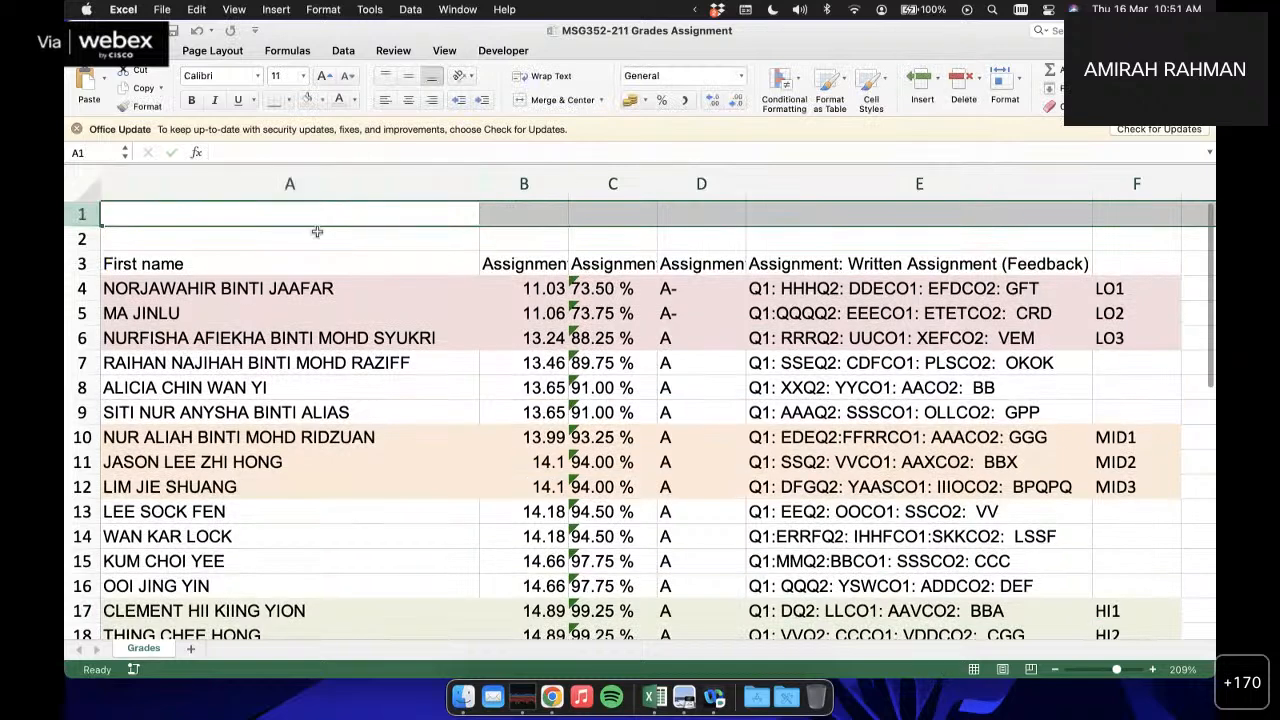
Step: Merge and centre cells A1:F1 and enter the title MSG352 ASSIGNMENT GRADES
{"action": "left_click_drag", "start_coordinate": [317, 224], "coordinate": [1082, 217]}
{"action": "left_click", "coordinate": [556, 100]}
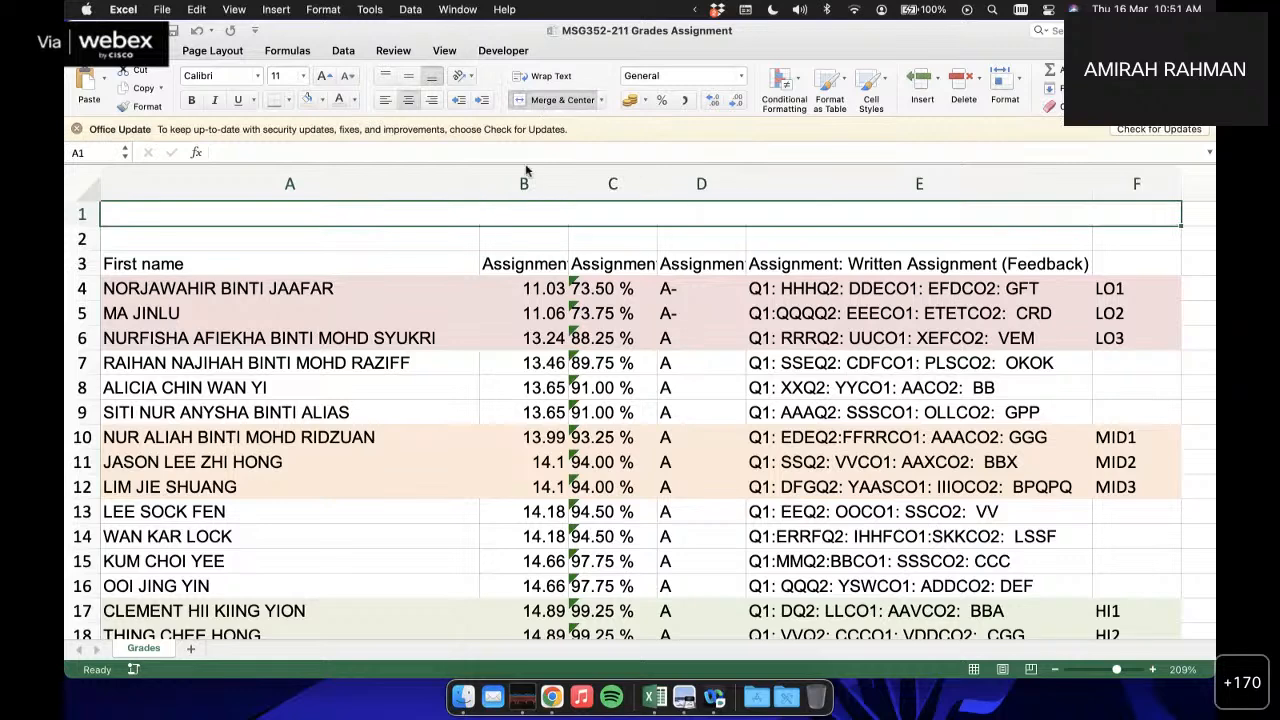
{"action": "type", "text": "MSG352"}
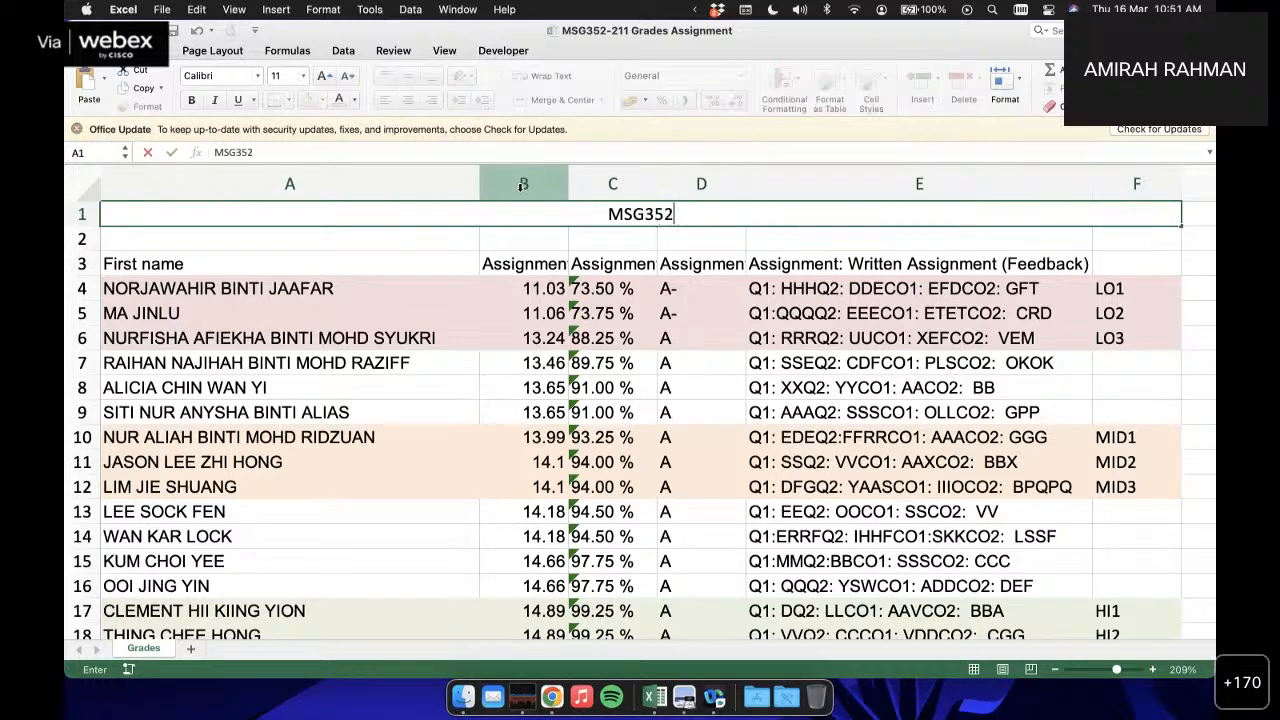
{"action": "type", "text": " ASSIGNMENT"}
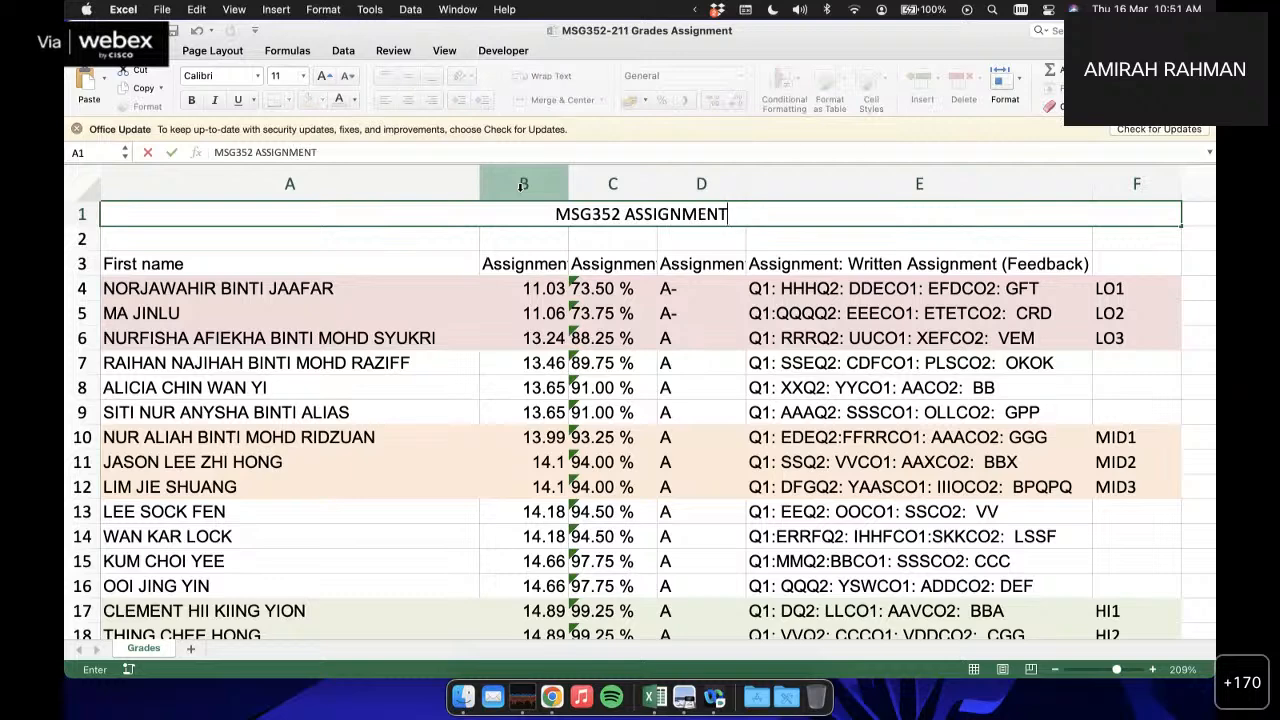
{"action": "type", "text": " GRAD"}
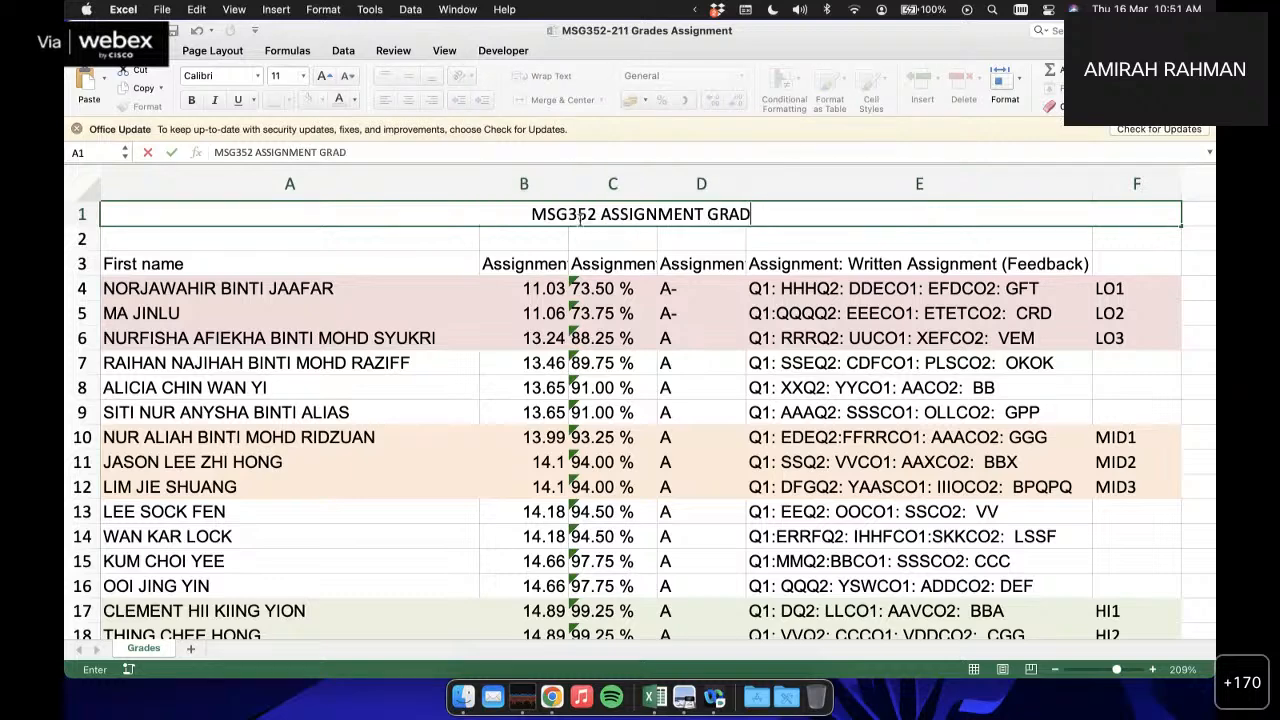
{"action": "type", "text": "ES"}
{"action": "left_click", "coordinate": [490, 263]}
Step: Set the titled grade table, A1:F19, as the print area
{"action": "scroll", "coordinate": [470, 255], "scroll_direction": "down", "scroll_amount": 2}
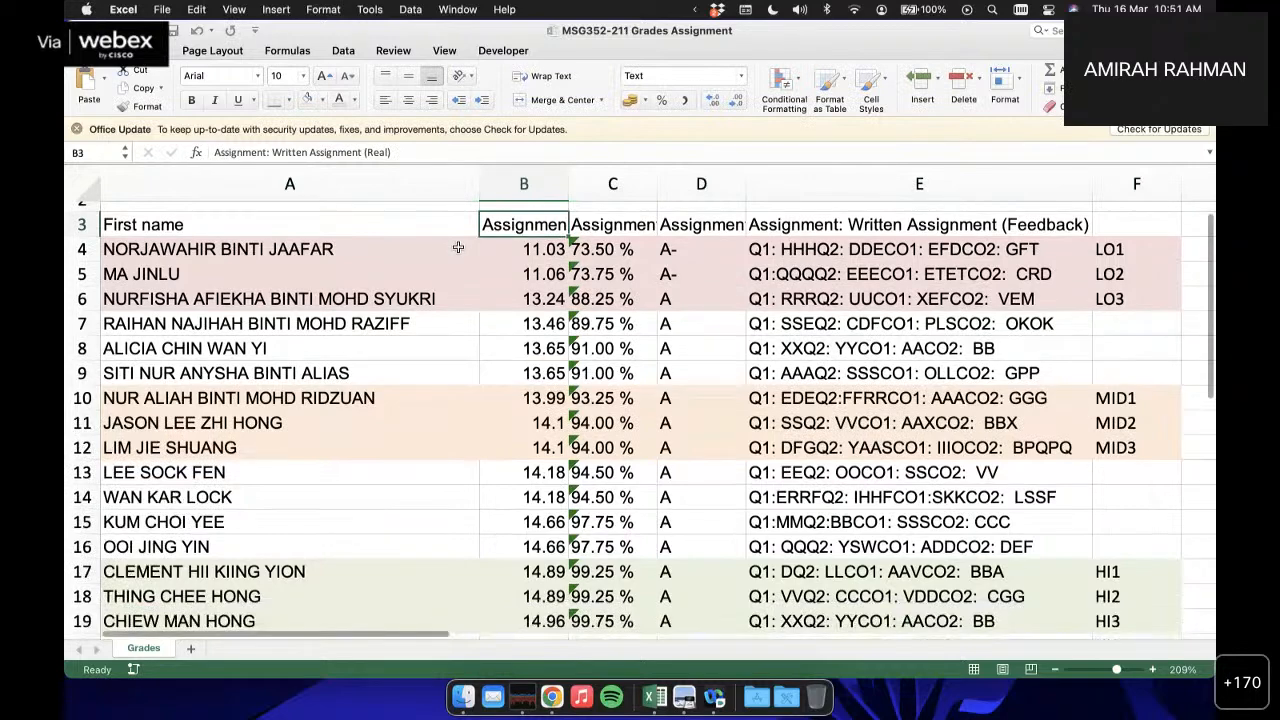
{"action": "scroll", "coordinate": [458, 247], "scroll_direction": "up", "scroll_amount": 1}
{"action": "scroll", "coordinate": [458, 247], "scroll_direction": "down", "scroll_amount": 5}
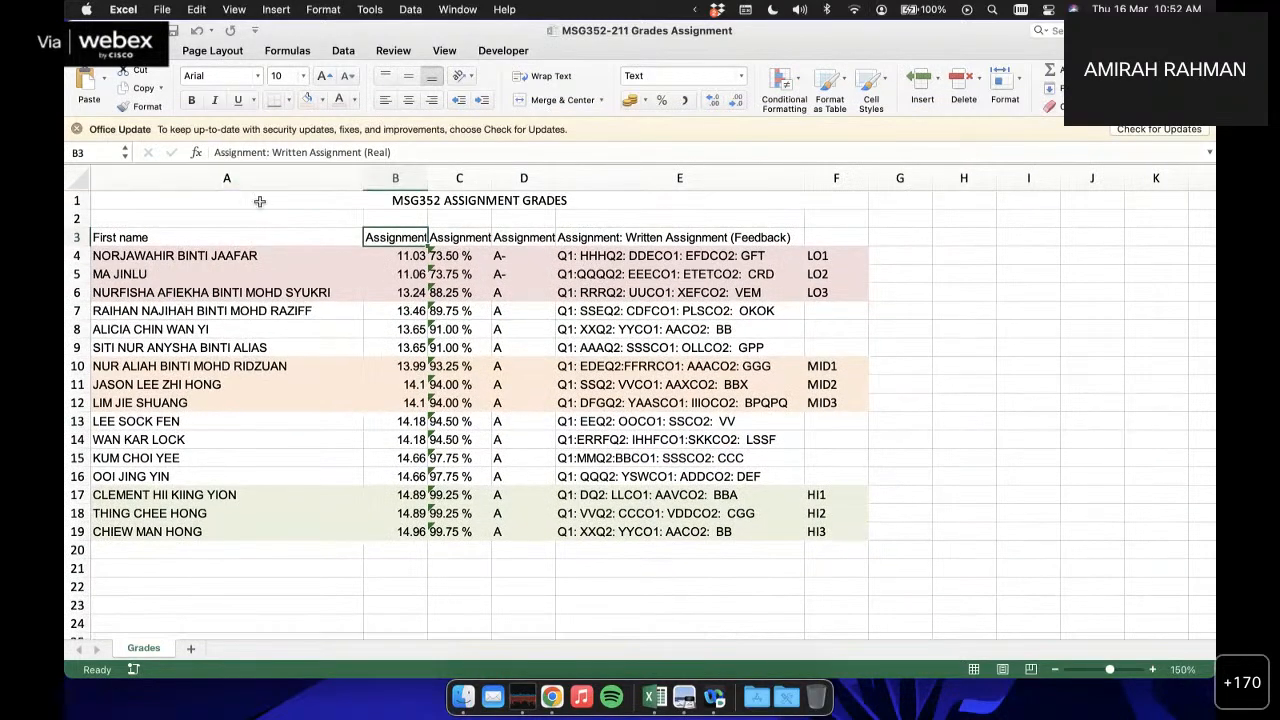
{"action": "left_click_drag", "start_coordinate": [224, 201], "coordinate": [440, 532]}
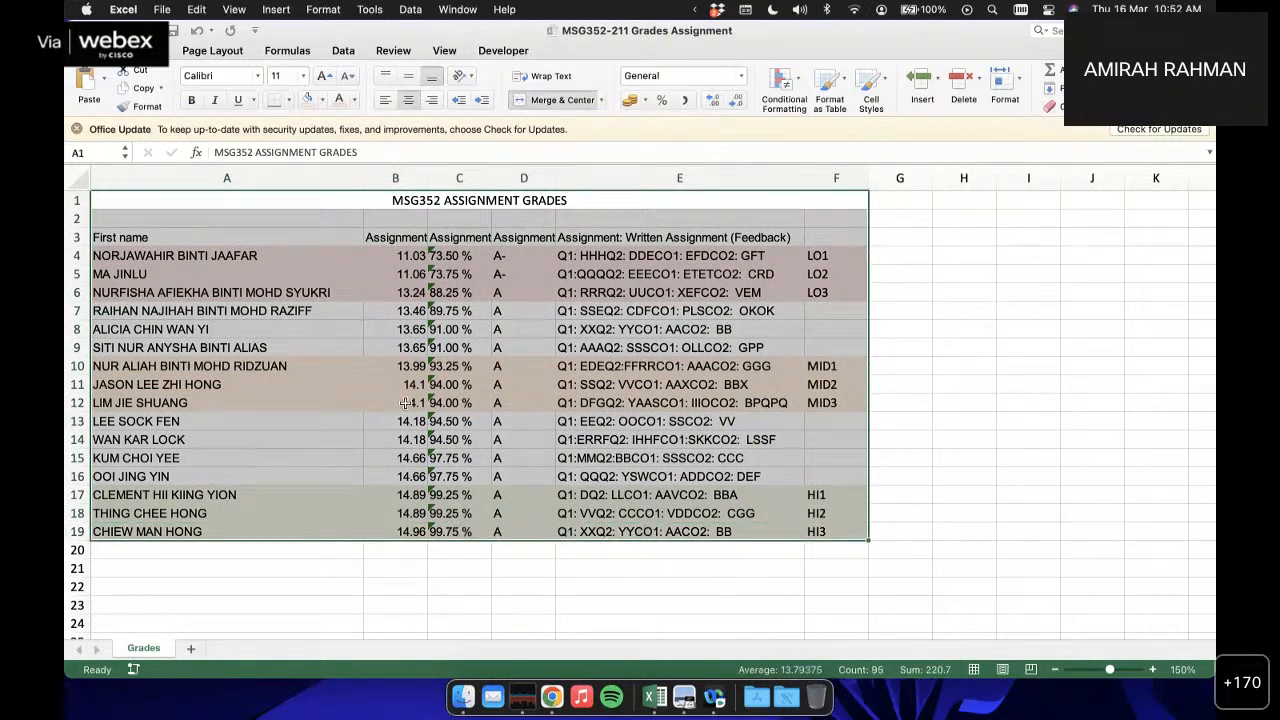
{"action": "left_click", "coordinate": [230, 53]}
{"action": "left_click", "coordinate": [333, 80]}
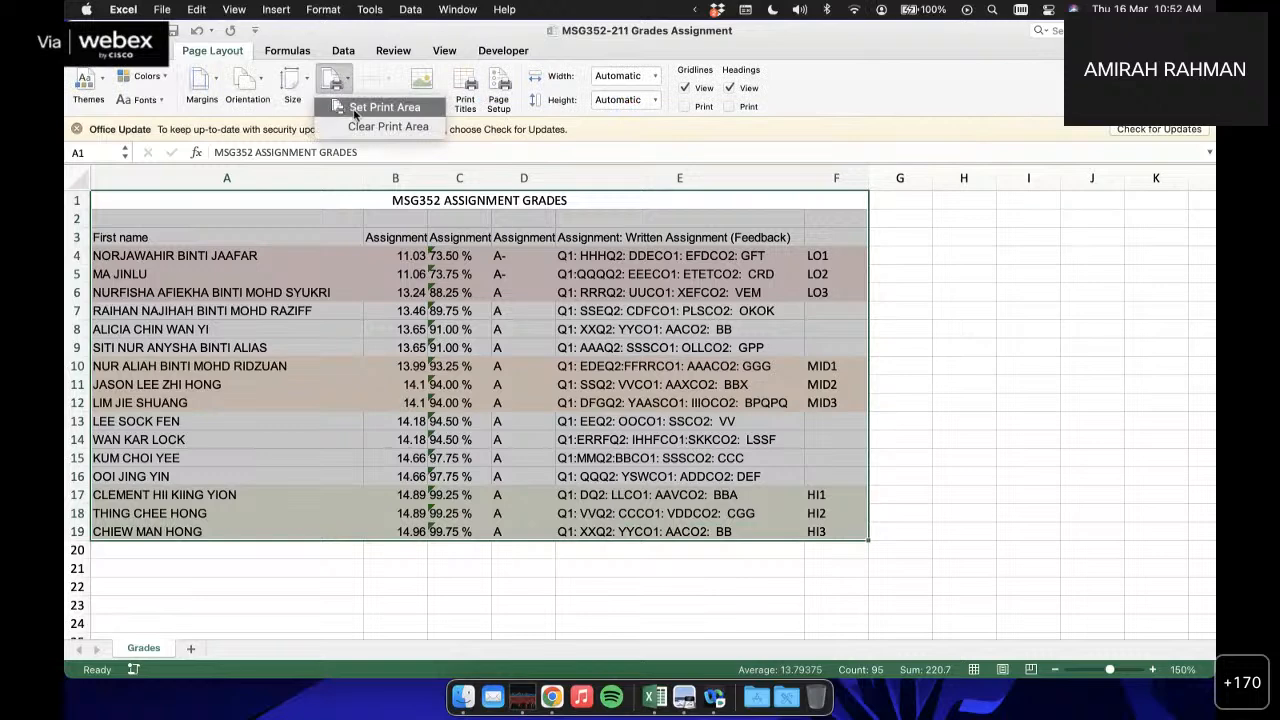
{"action": "left_click", "coordinate": [355, 110]}
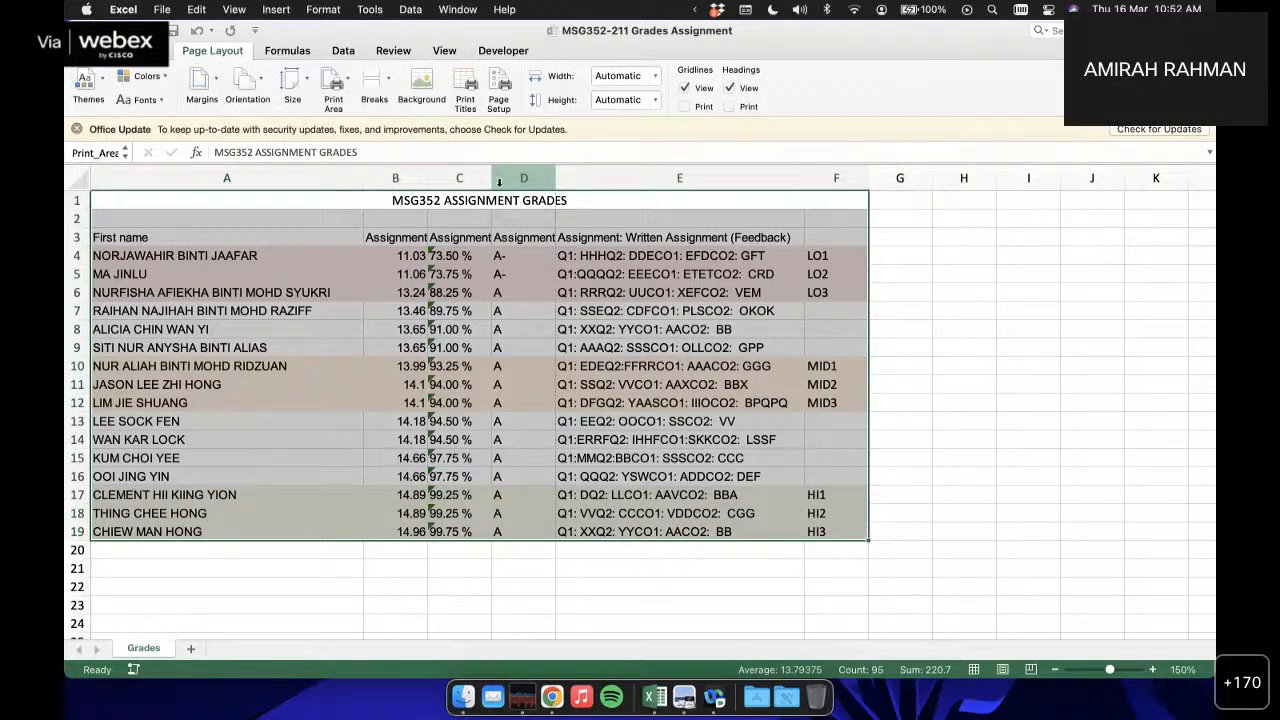
Step: Save the print output as the PDF MSG352-211 Grades Assignment on the Desktop
{"action": "key", "text": "super+p"}
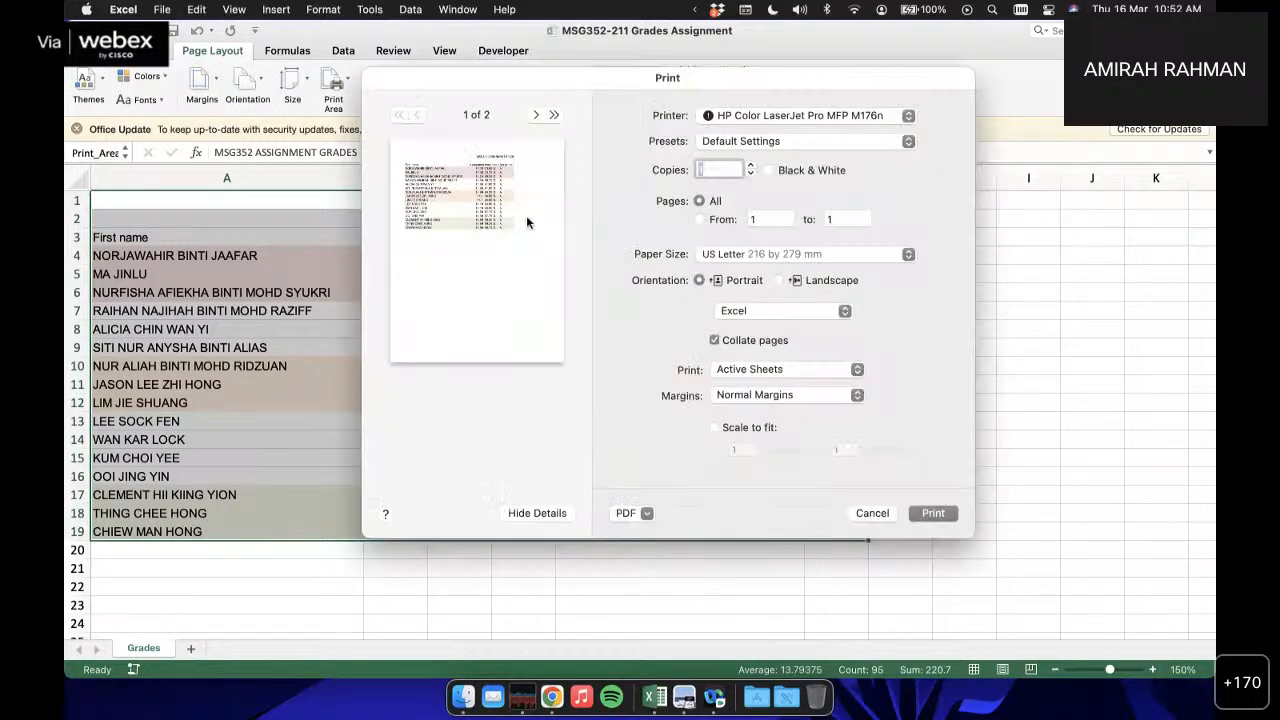
{"action": "left_click", "coordinate": [647, 513]}
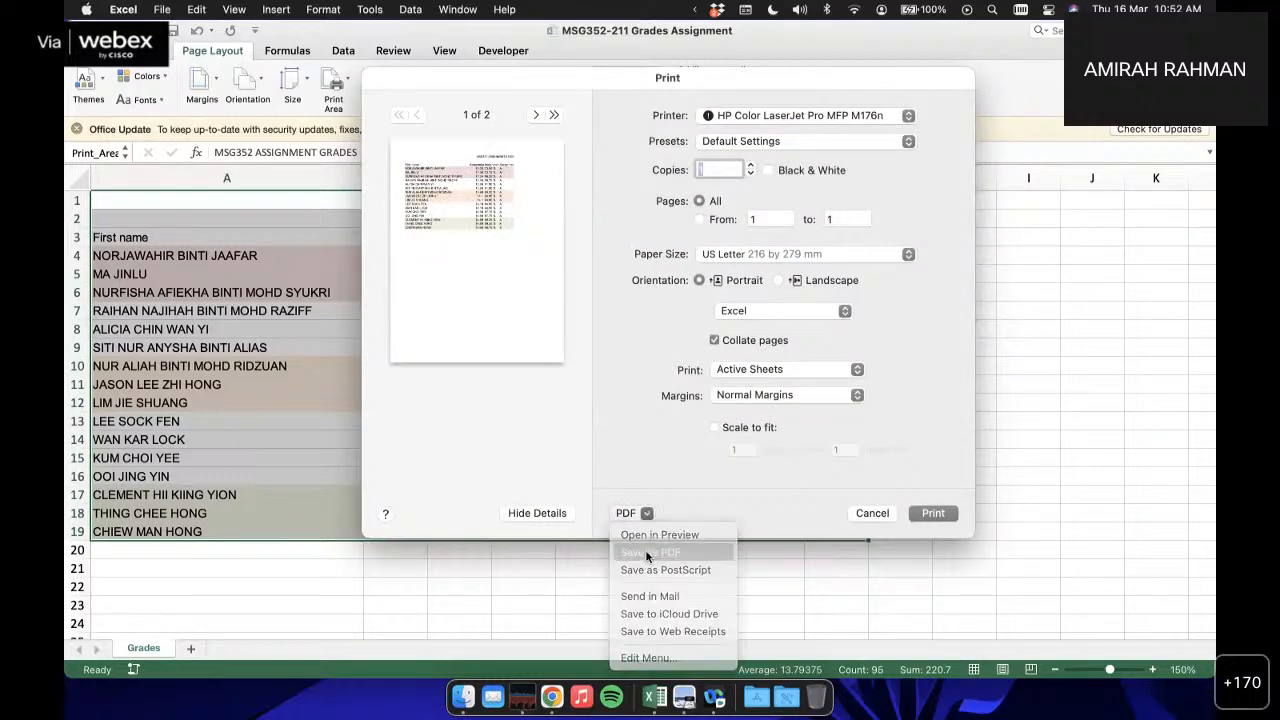
{"action": "left_click", "coordinate": [647, 553]}
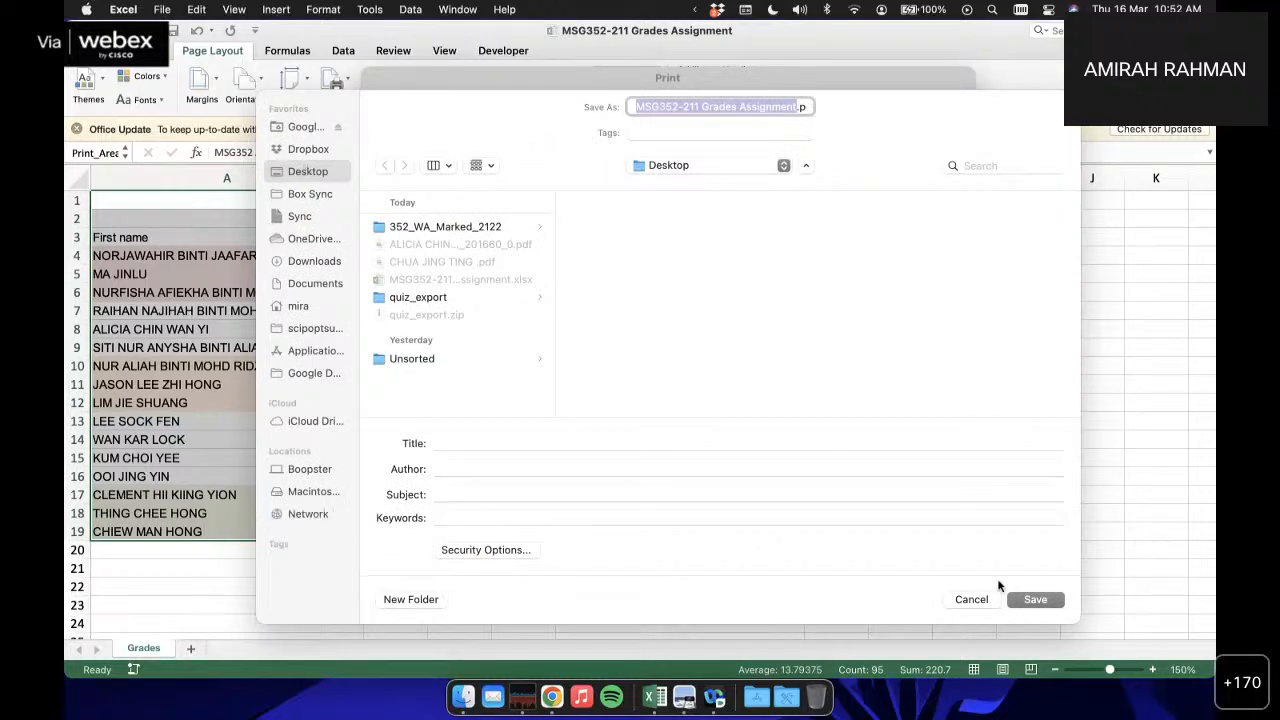
{"action": "left_click", "coordinate": [1033, 599]}
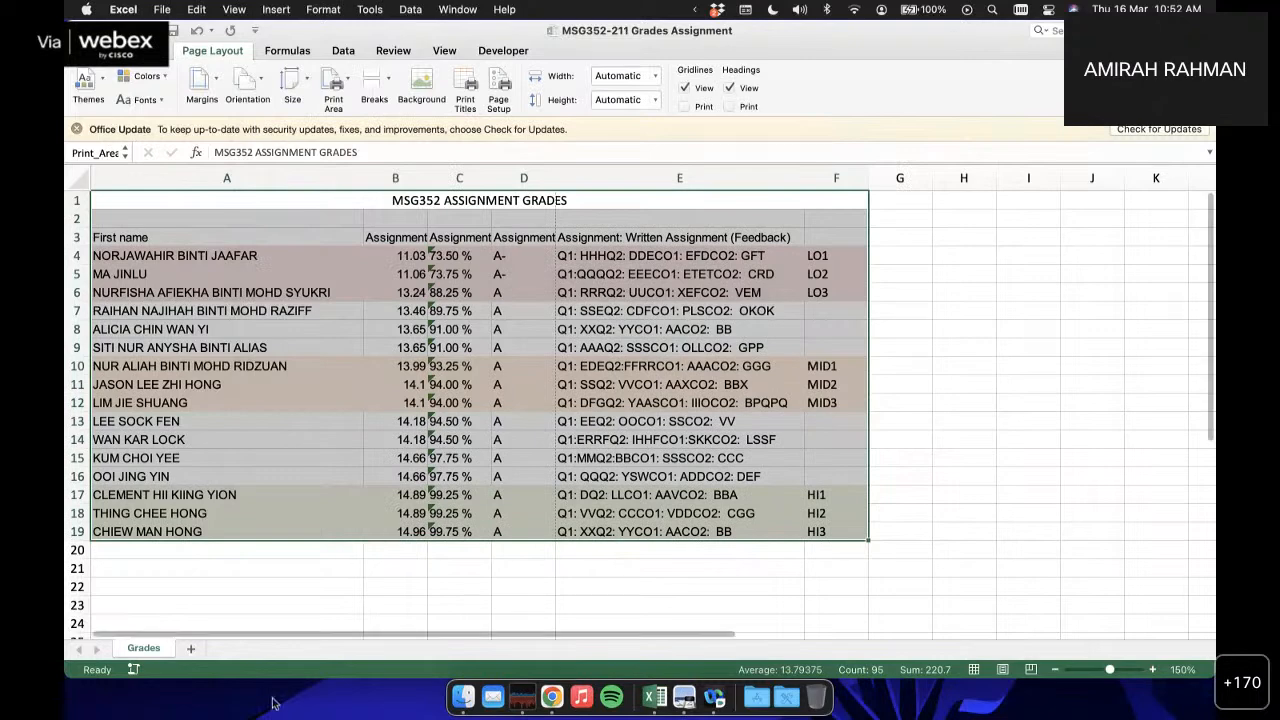
Step: Switch to Finder, open MSG352-211 Grades Assignment.pdf from the Desktop to check its layout, and close it
{"action": "left_click", "coordinate": [463, 697]}
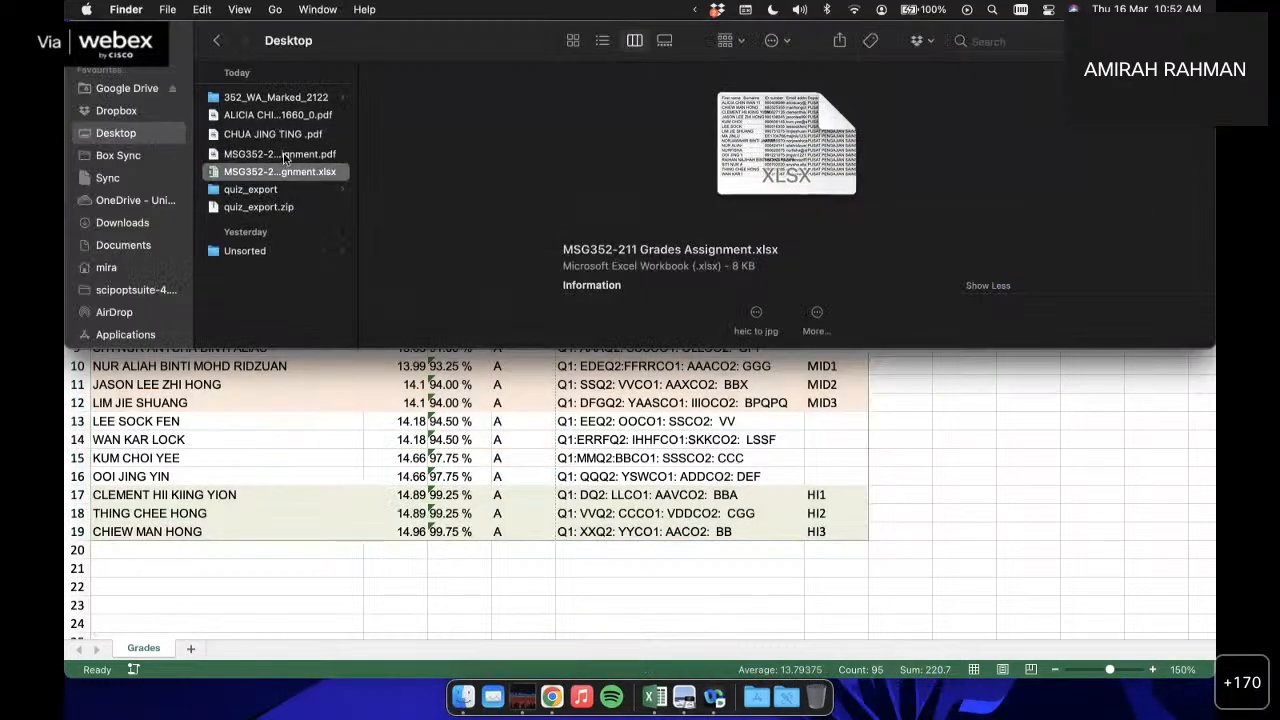
{"action": "left_click", "coordinate": [285, 155]}
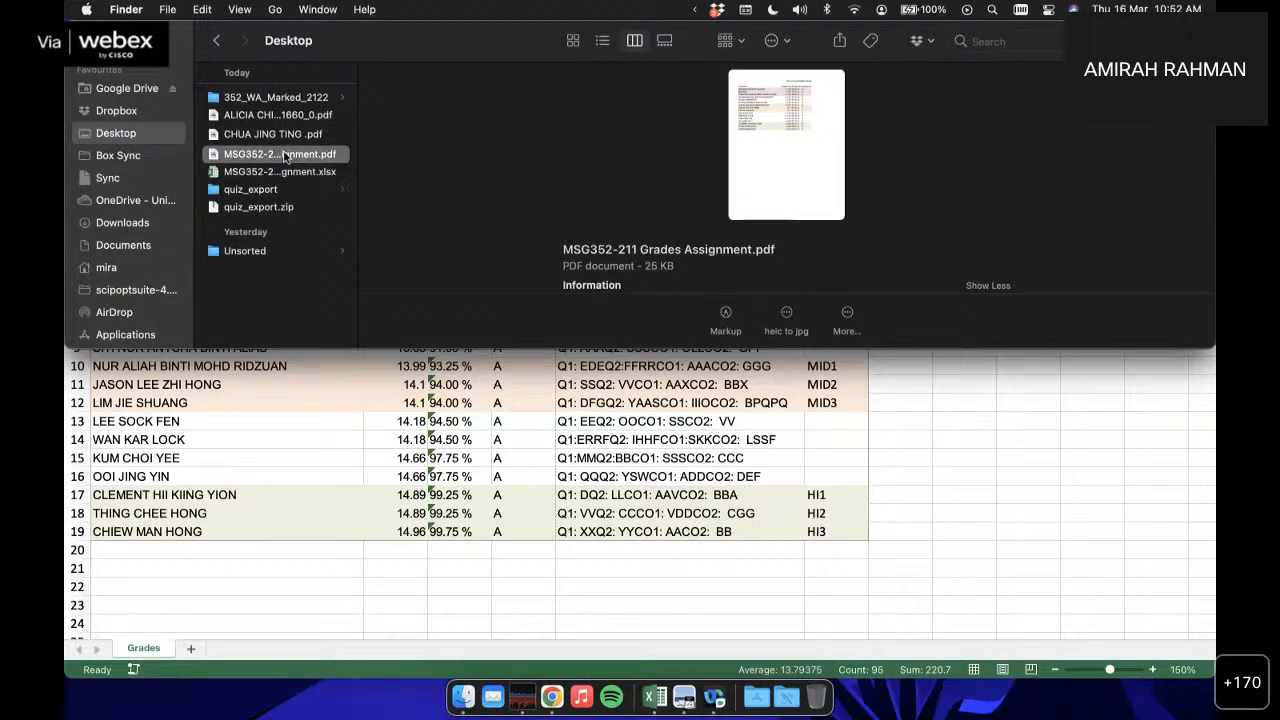
{"action": "double_click", "coordinate": [285, 155]}
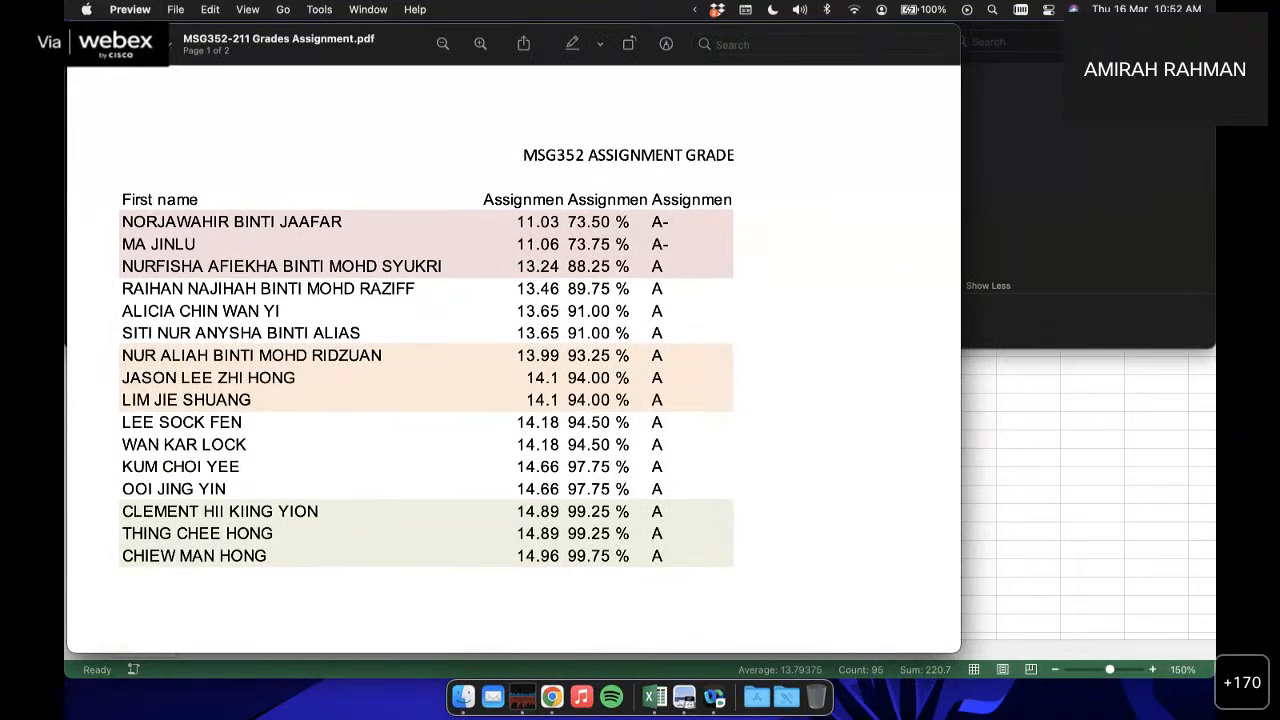
{"action": "key", "text": "super+w"}
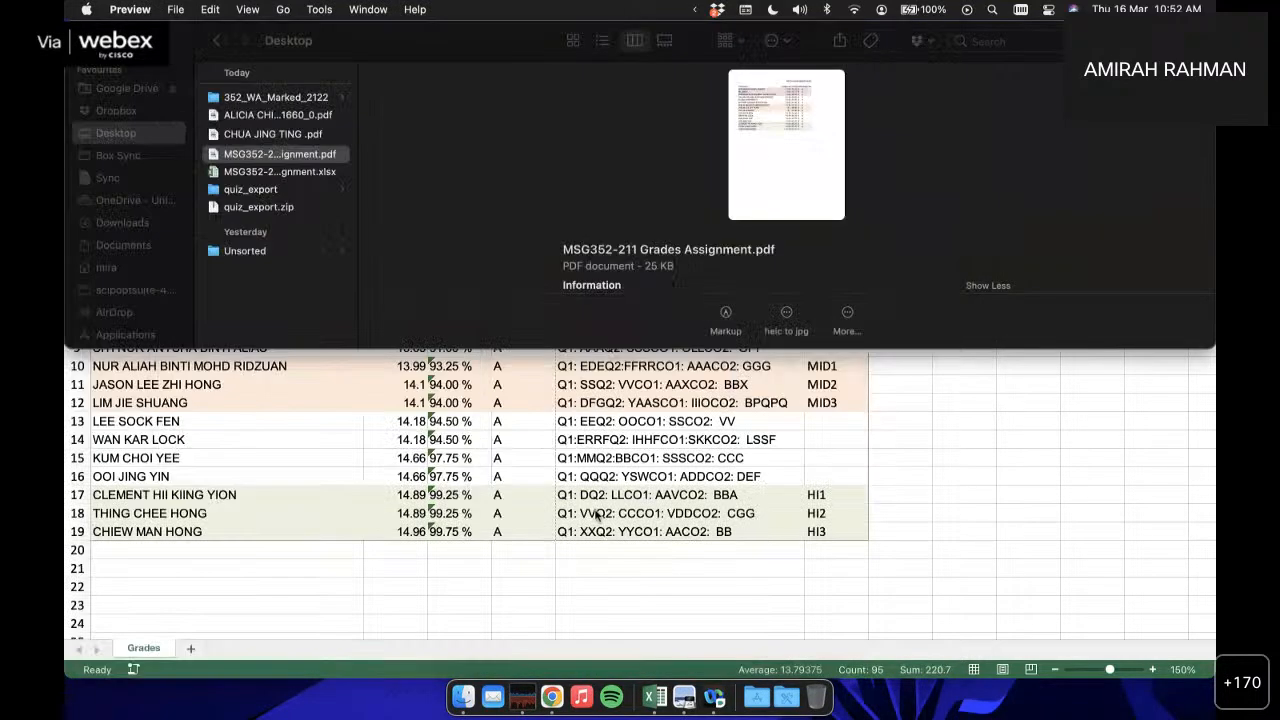
Step: Switch to Excel, scale the printout to 1 page wide and set the grade table A1:F19 as the print area again
{"action": "left_click", "coordinate": [591, 531]}
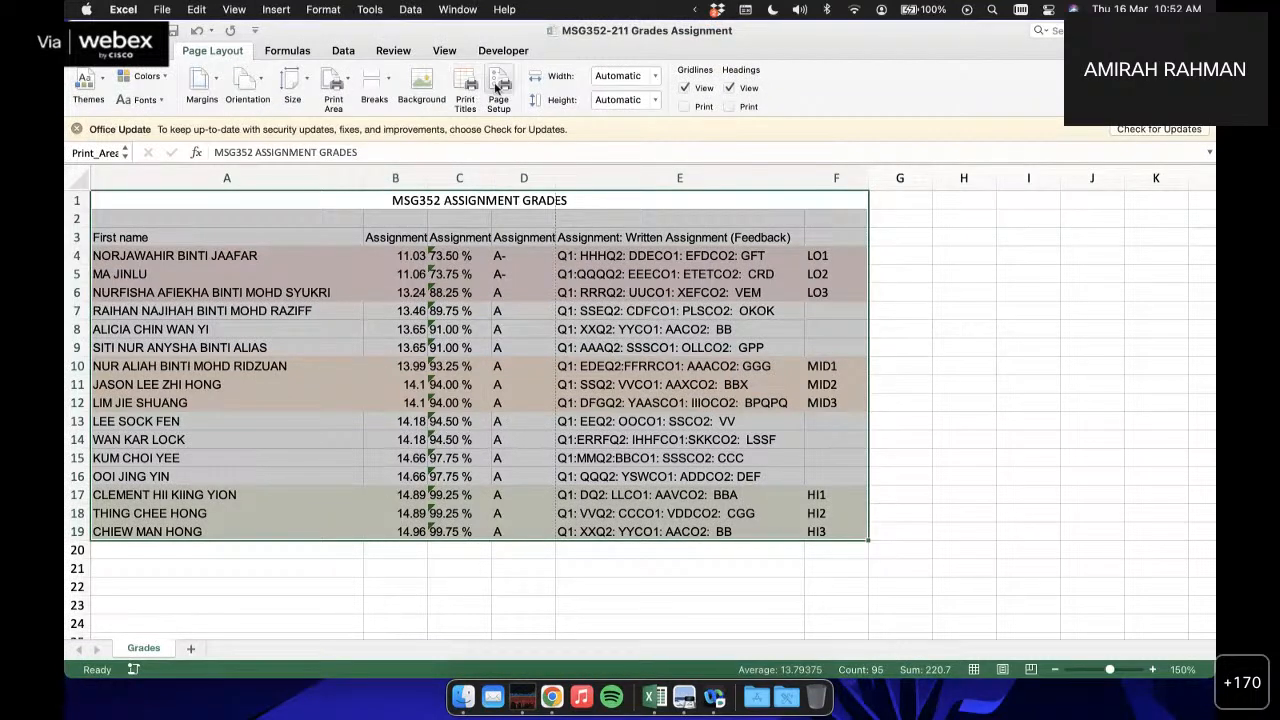
{"action": "left_click", "coordinate": [476, 92]}
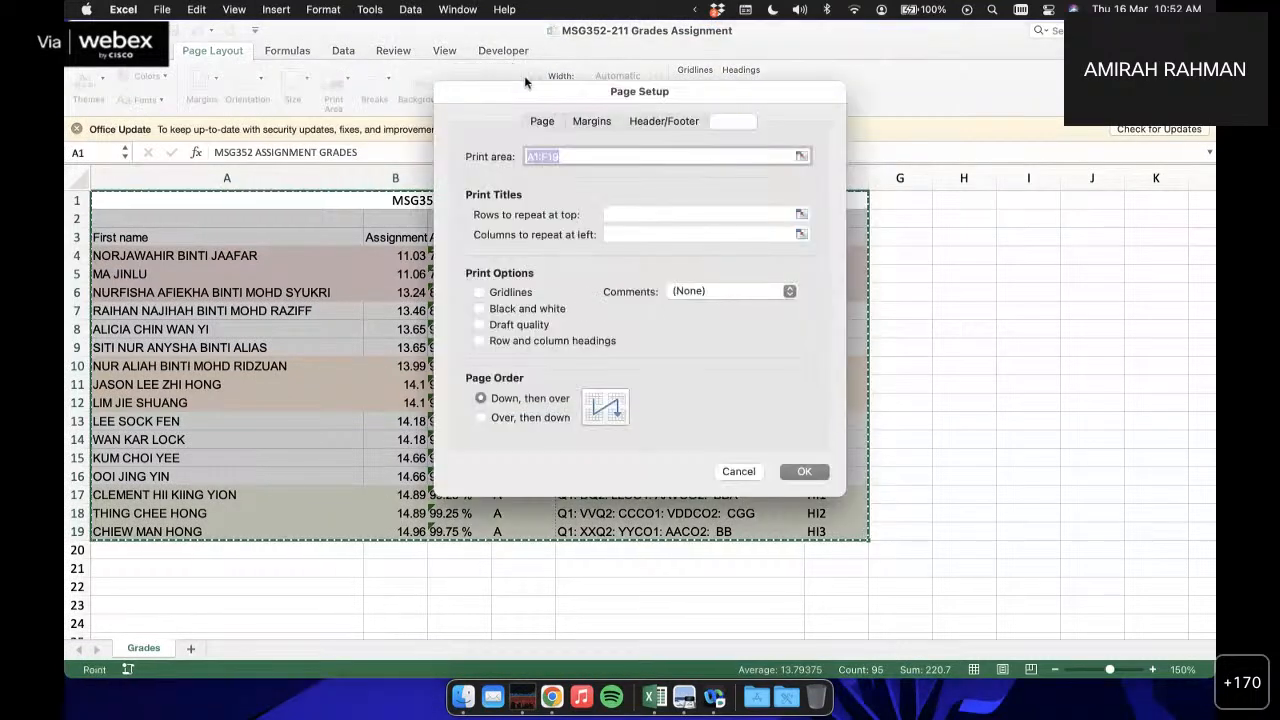
{"action": "left_click", "coordinate": [739, 472]}
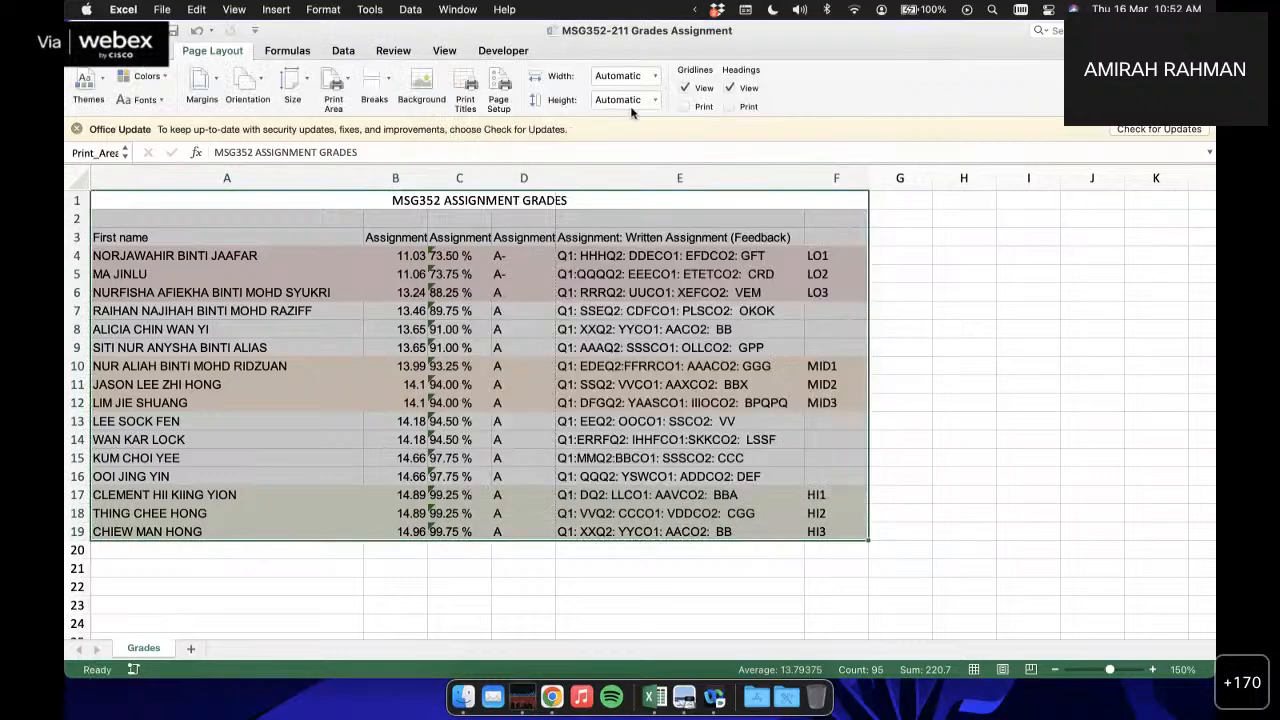
{"action": "left_click", "coordinate": [655, 78]}
{"action": "left_click", "coordinate": [640, 120]}
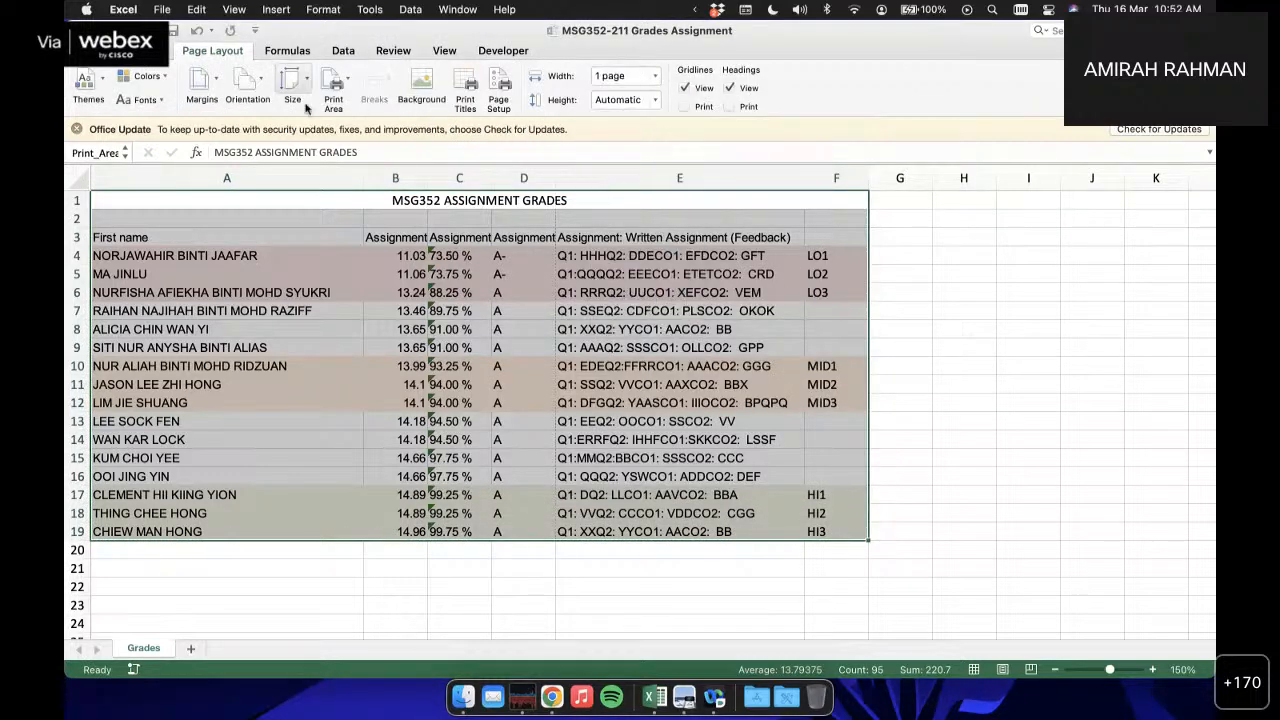
{"action": "left_click", "coordinate": [338, 89]}
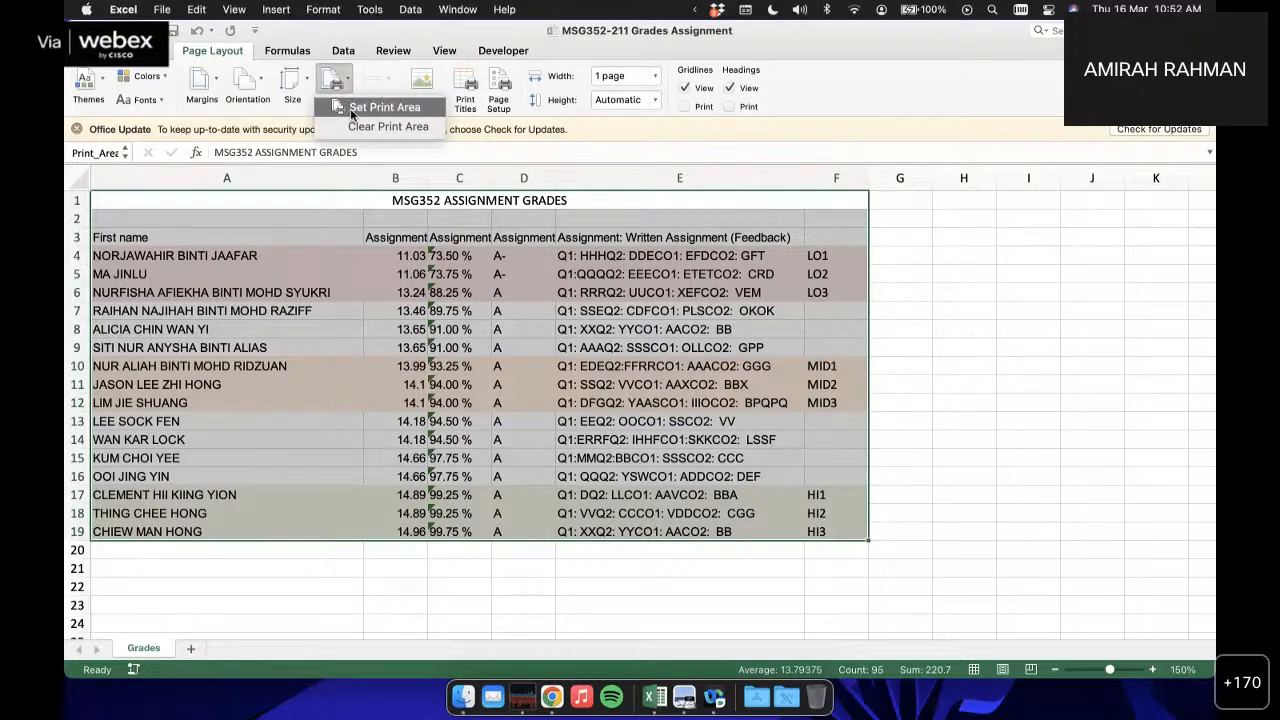
{"action": "left_click", "coordinate": [351, 112]}
Step: Save the print output as a PDF on the Desktop, replacing the existing MSG352-211 Grades Assignment file
{"action": "key", "text": "super+p"}
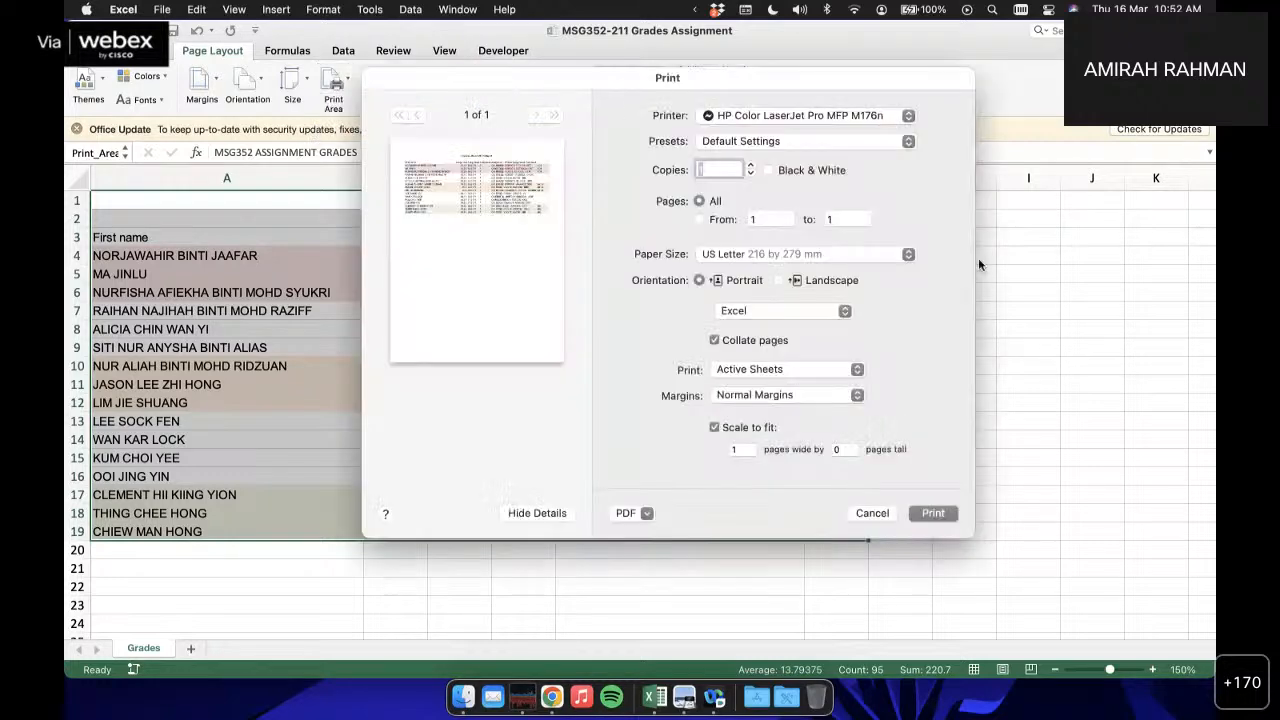
{"action": "left_click", "coordinate": [935, 512]}
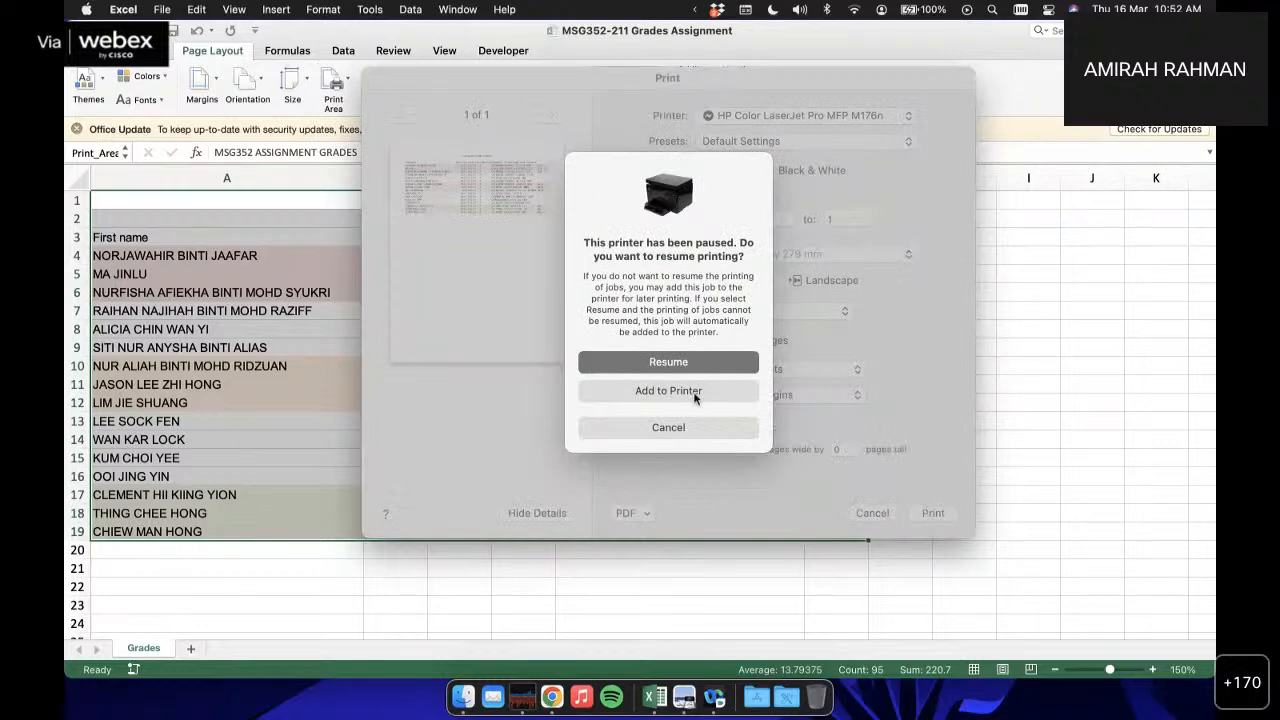
{"action": "left_click", "coordinate": [686, 429]}
{"action": "left_click", "coordinate": [639, 513]}
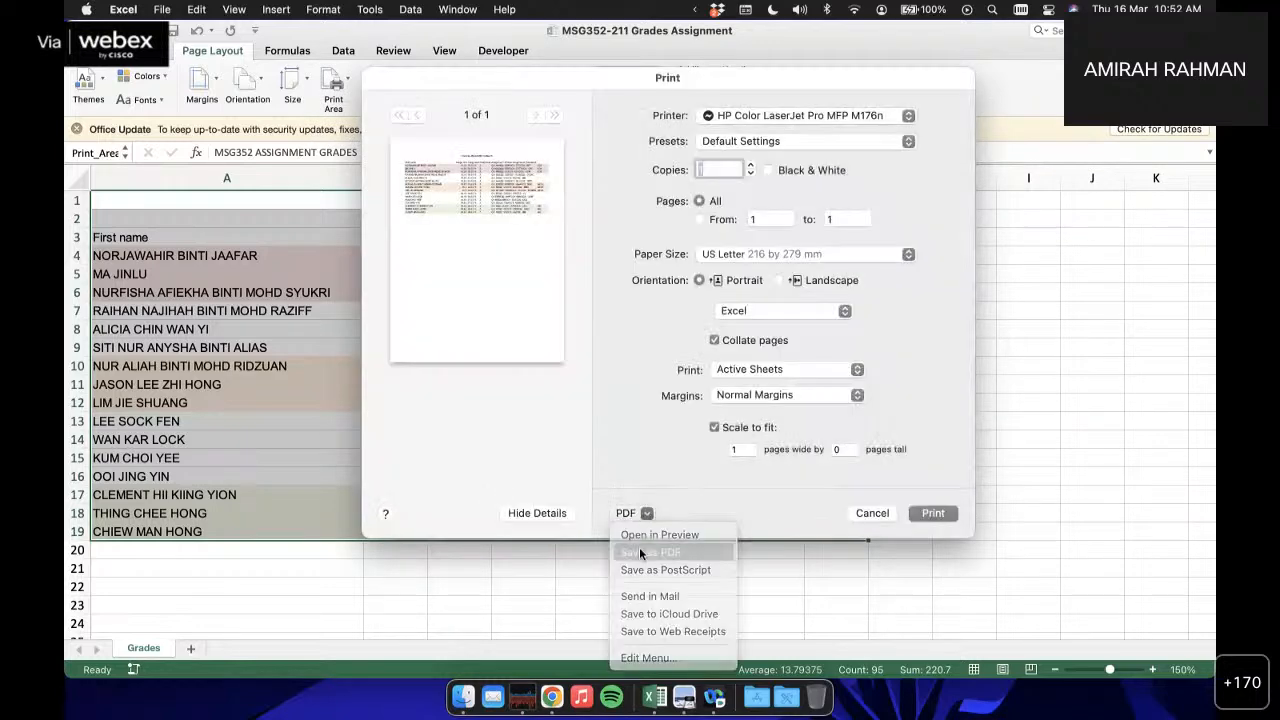
{"action": "left_click", "coordinate": [641, 552]}
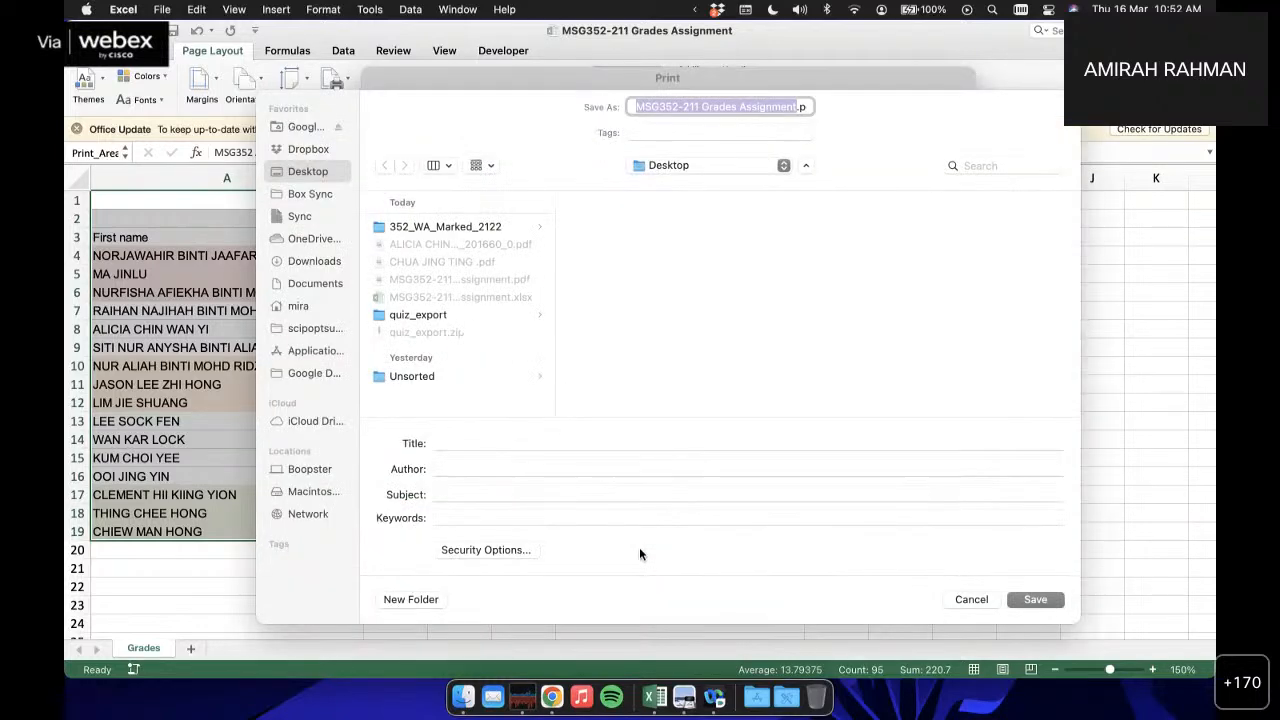
{"action": "left_click", "coordinate": [1035, 599]}
{"action": "left_click", "coordinate": [713, 385]}
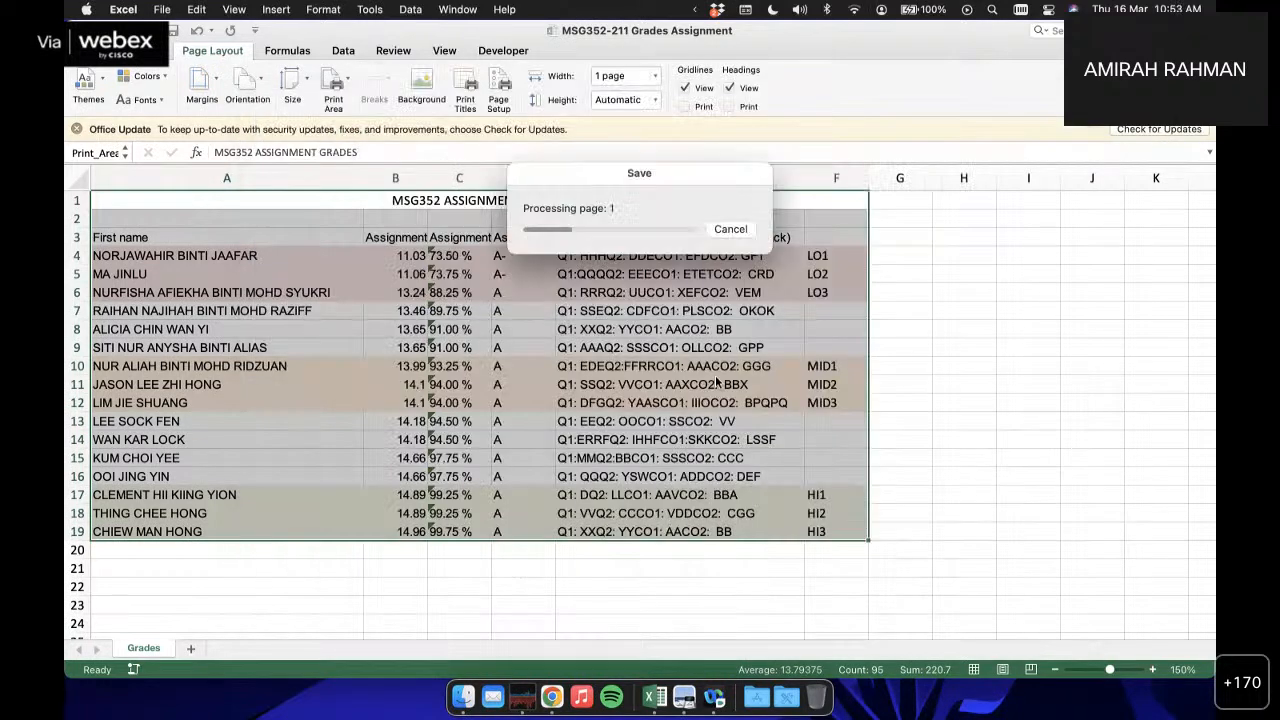
Step: Switch to Finder, open the updated MSG352-211 Grades Assignment.pdf, inspect the first student's grade and feedback row, and close it
{"action": "left_click", "coordinate": [458, 662]}
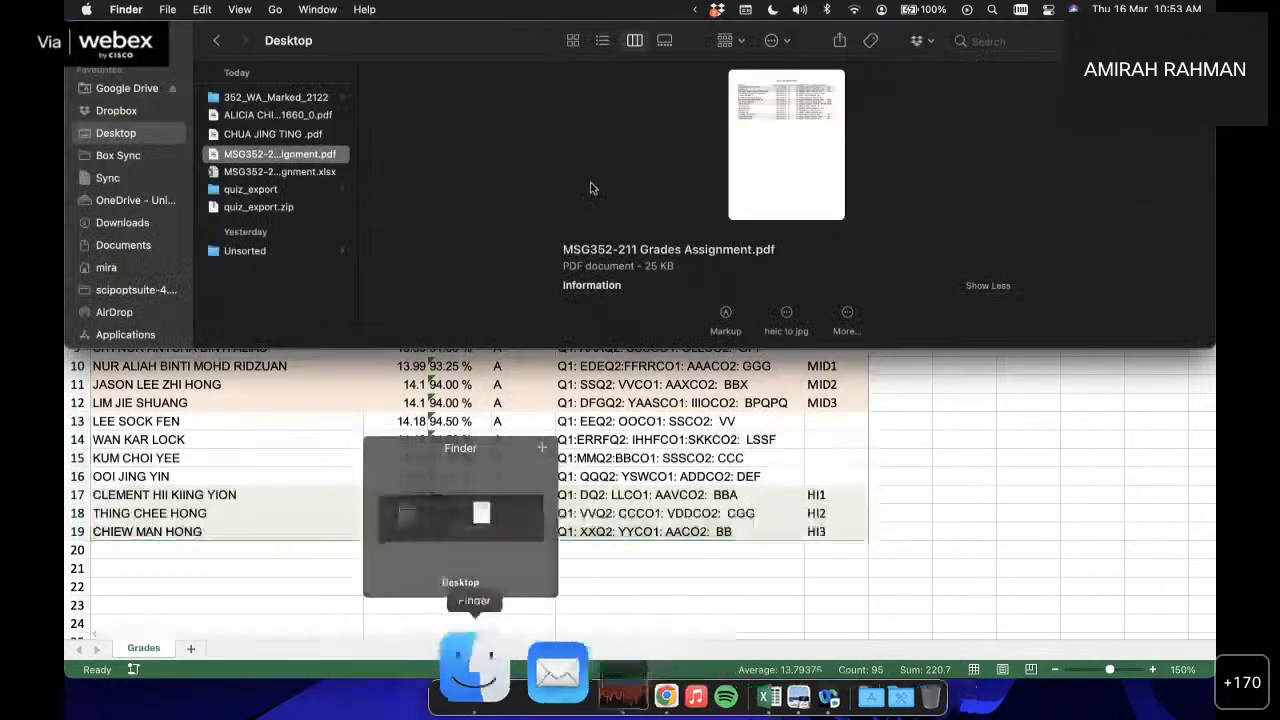
{"action": "double_click", "coordinate": [280, 154]}
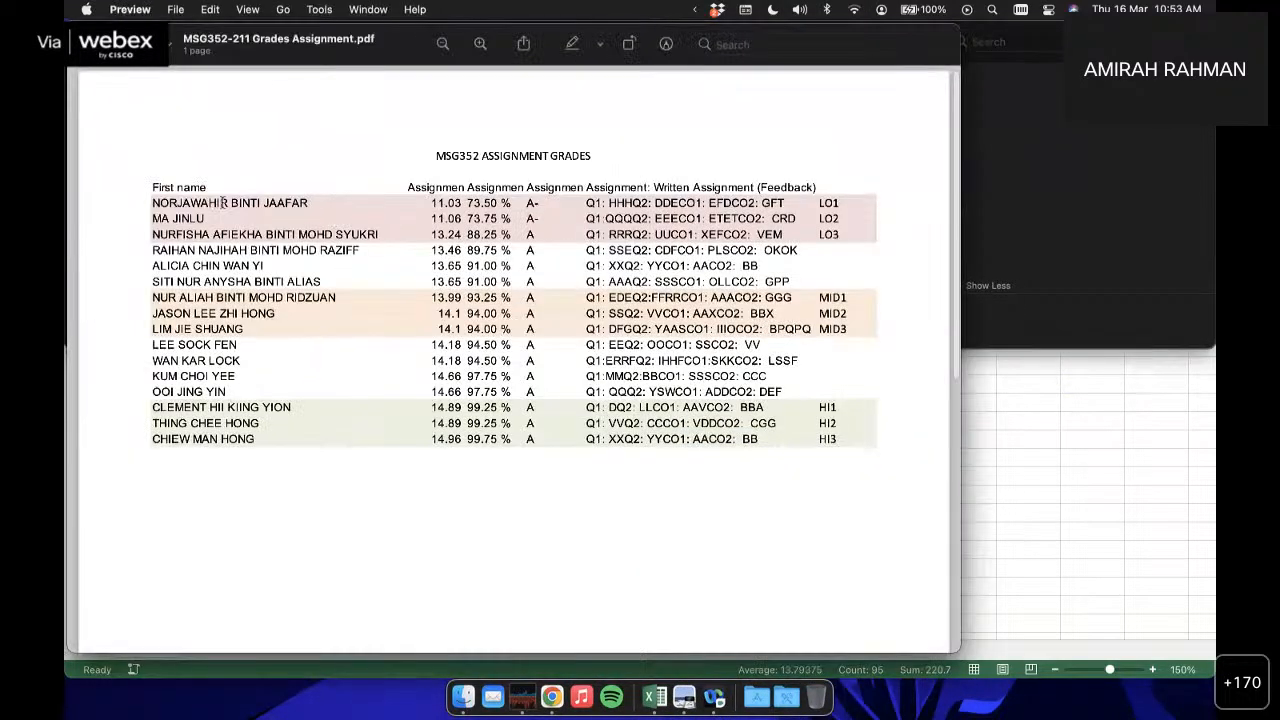
{"action": "left_click_drag", "start_coordinate": [203, 204], "coordinate": [464, 206]}
{"action": "left_click", "coordinate": [620, 226]}
{"action": "left_click_drag", "start_coordinate": [611, 200], "coordinate": [786, 203]}
{"action": "left_click", "coordinate": [786, 203]}
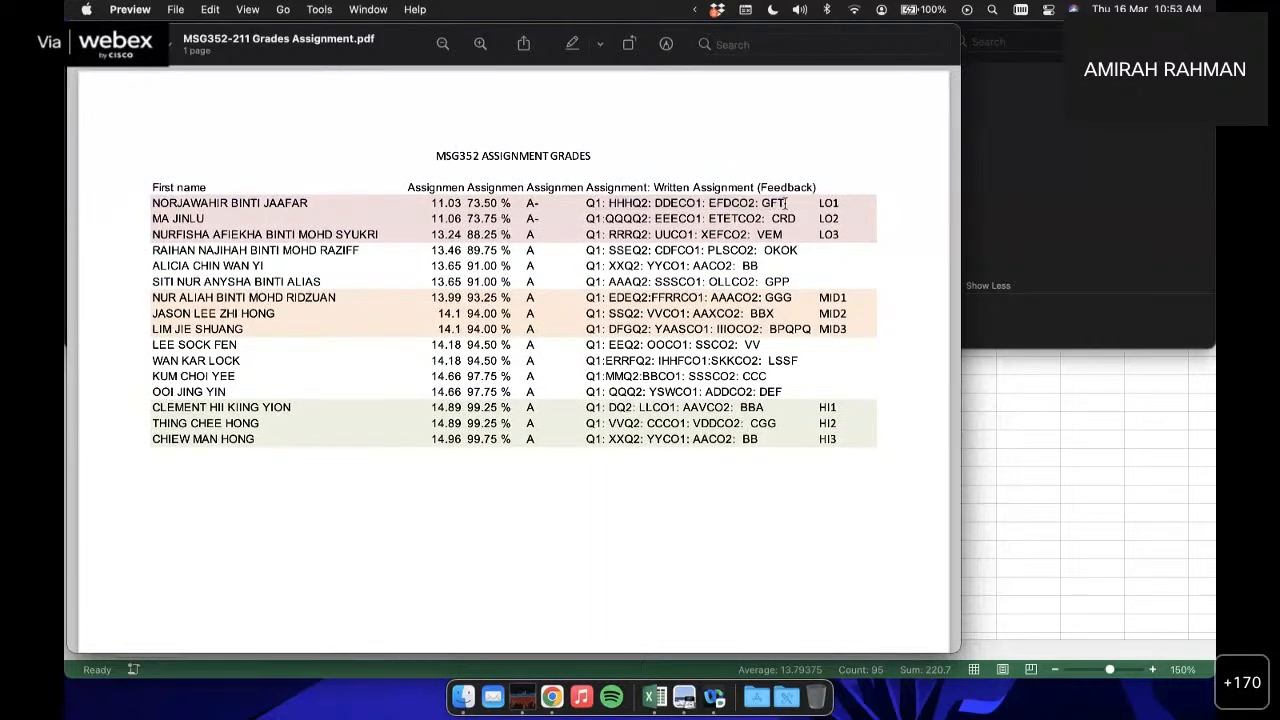
{"action": "left_click_drag", "start_coordinate": [679, 203], "coordinate": [755, 203]}
{"action": "left_click", "coordinate": [769, 201]}
{"action": "key", "text": "super+w"}
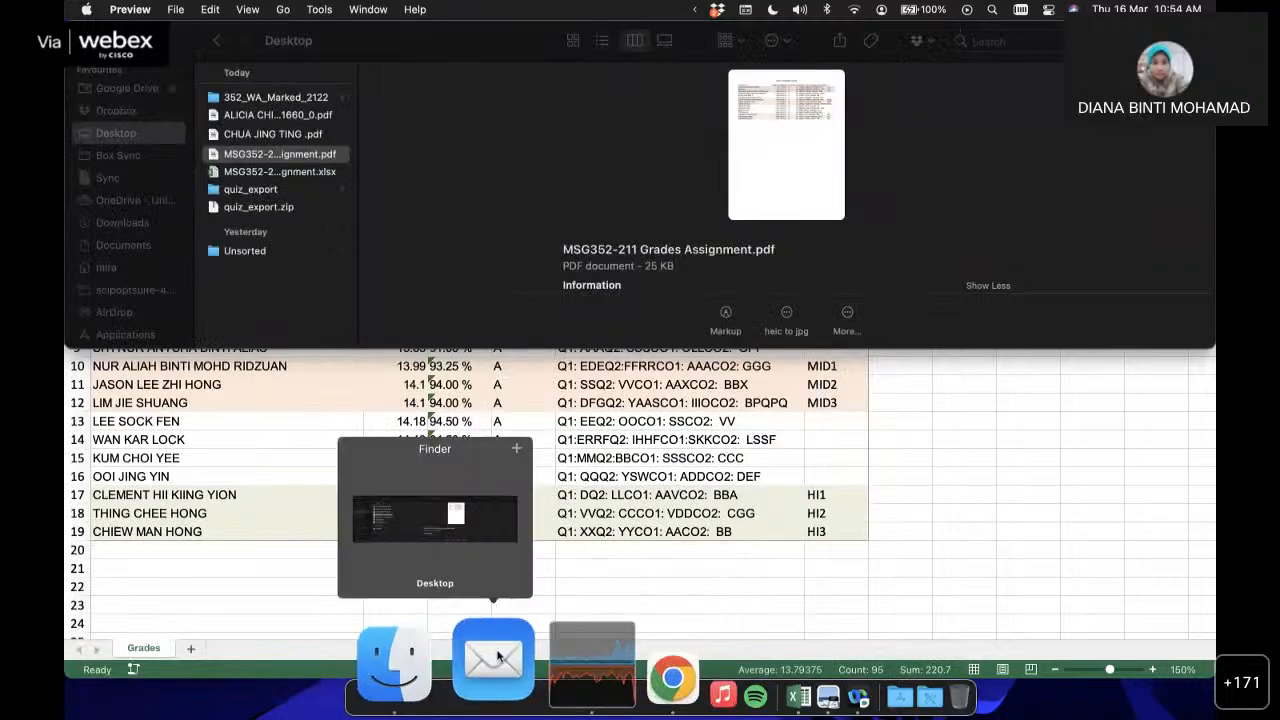
Step: Switch to the Grades: Export page in Chrome and review the selected grade items and export format options
{"action": "left_click", "coordinate": [611, 651]}
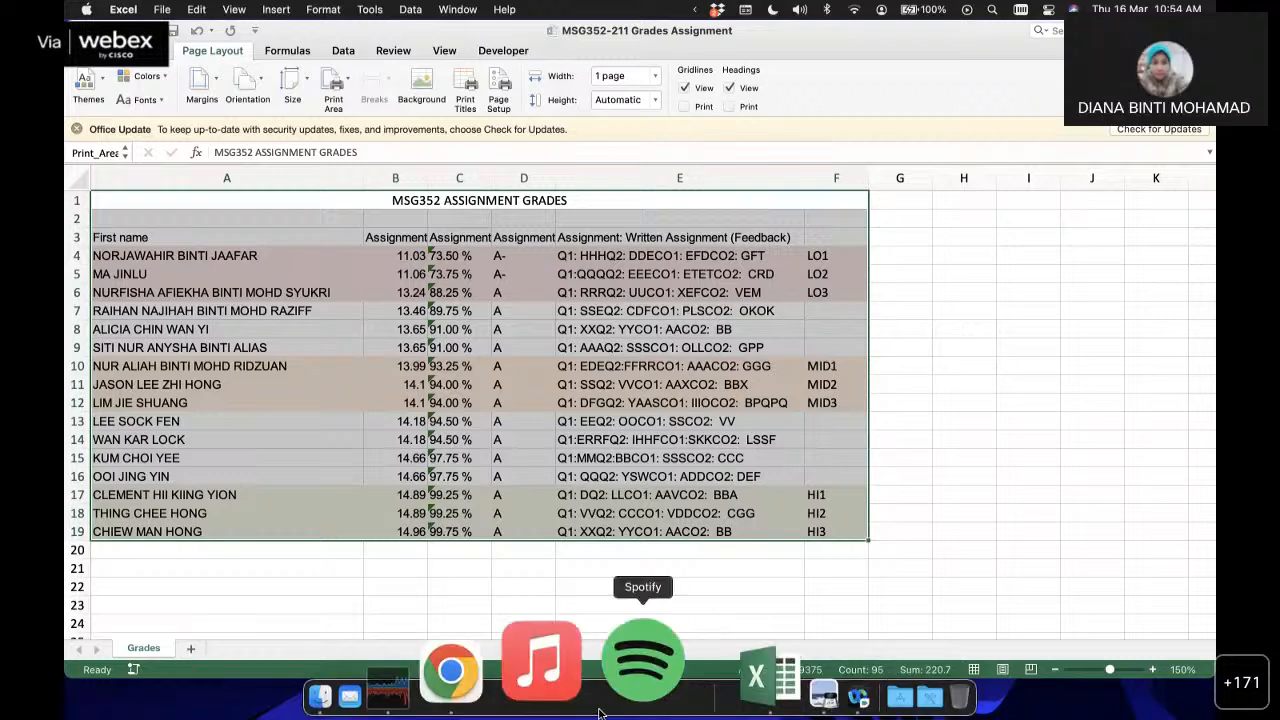
{"action": "left_click", "coordinate": [557, 677]}
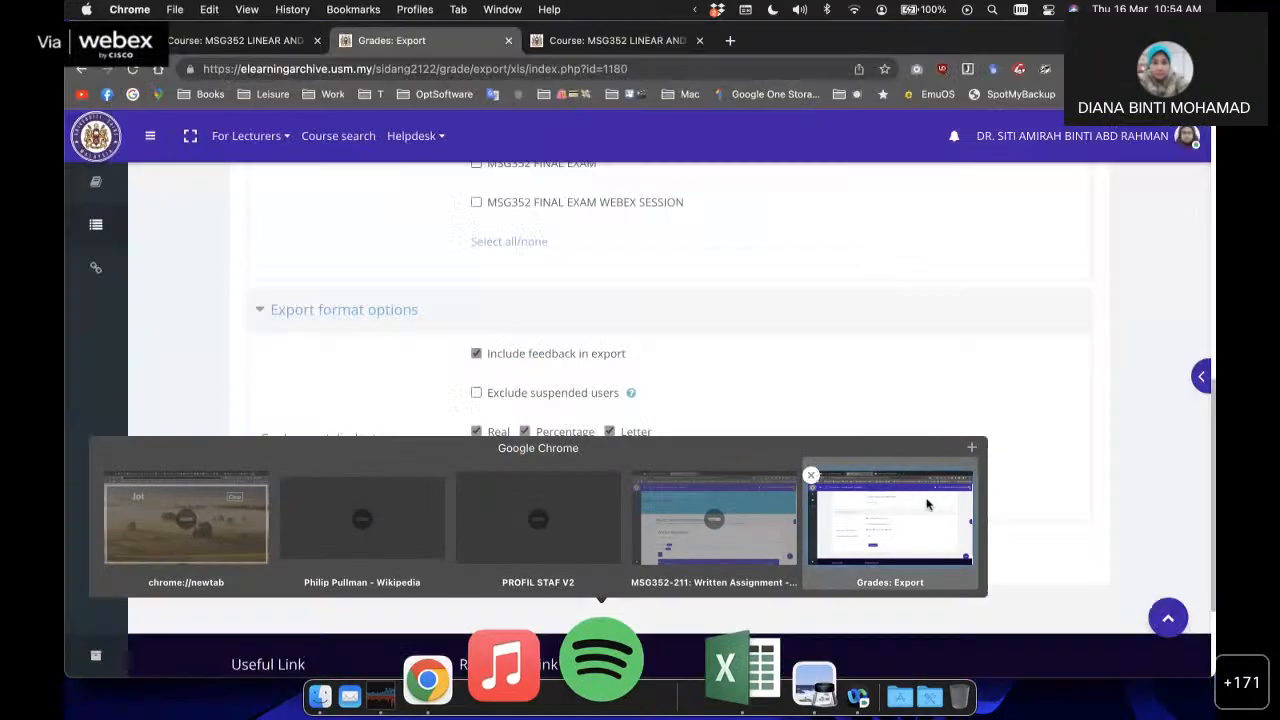
{"action": "scroll", "coordinate": [690, 390], "scroll_direction": "up", "scroll_amount": 1}
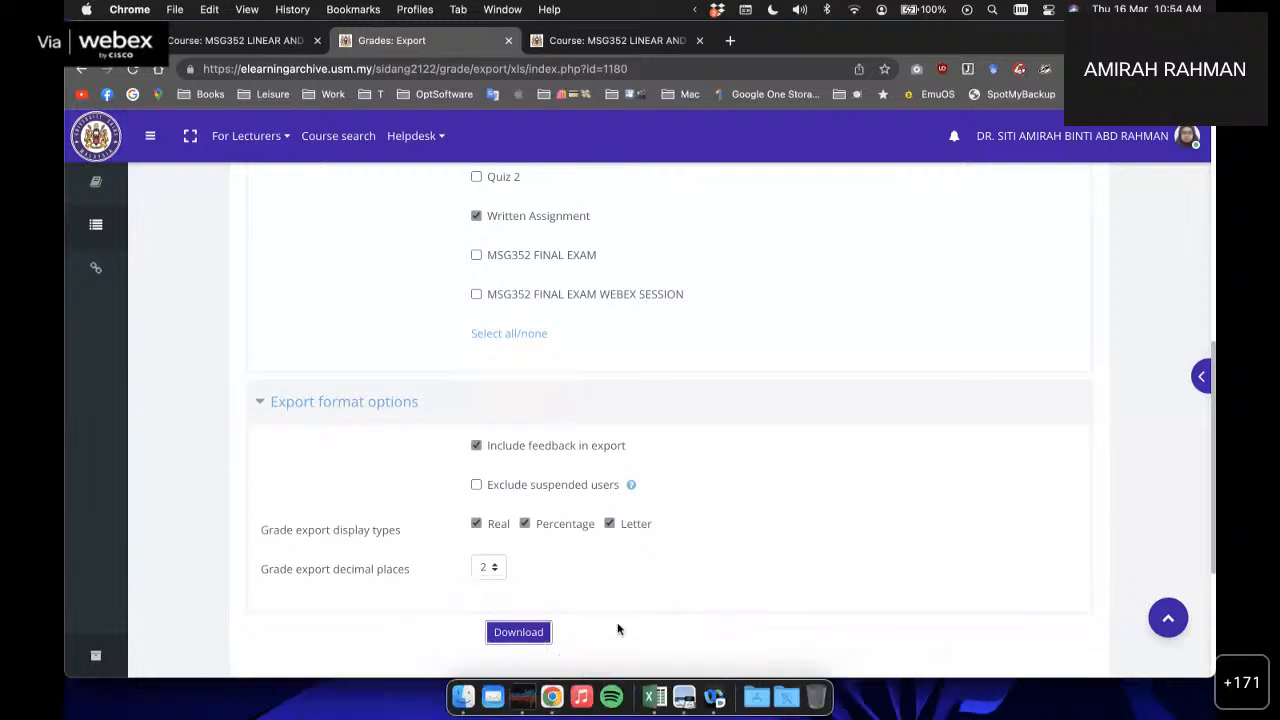
Step: Bring up MSG352-211 Grades Assignment.pdf in Preview for review, close it and return to the Chrome export page
{"action": "left_click", "coordinate": [684, 692]}
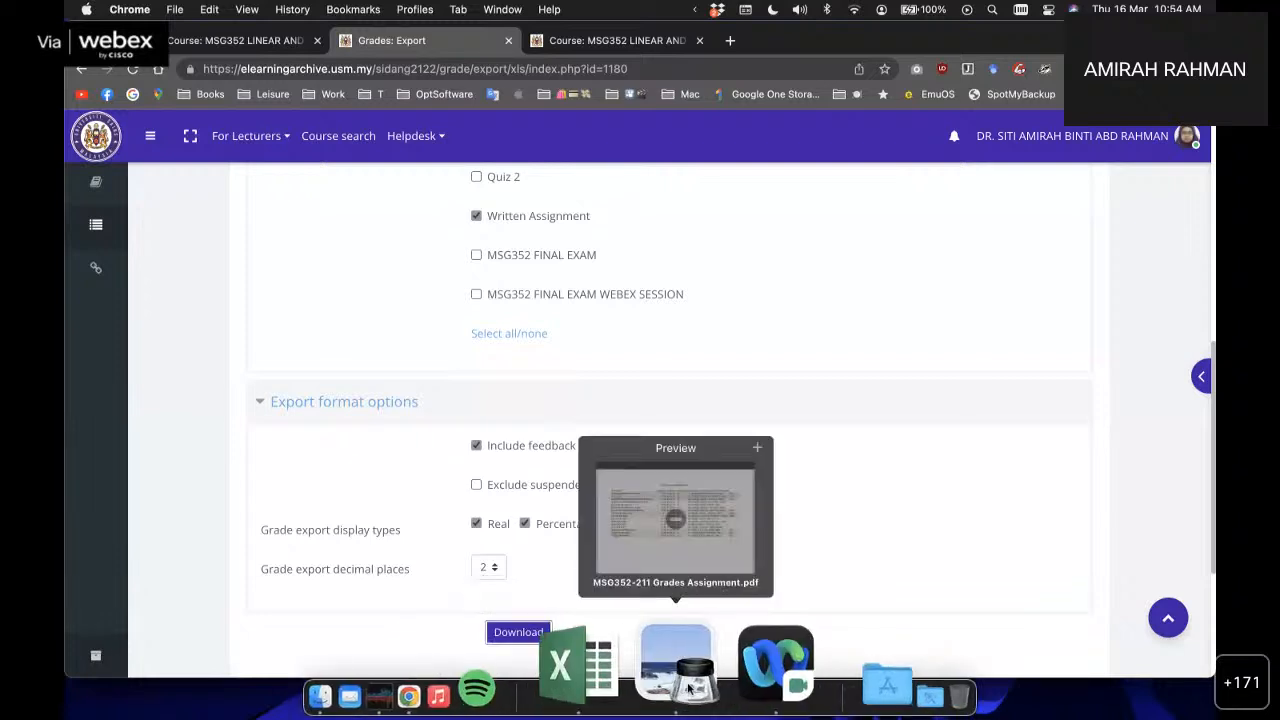
{"action": "left_click", "coordinate": [727, 535]}
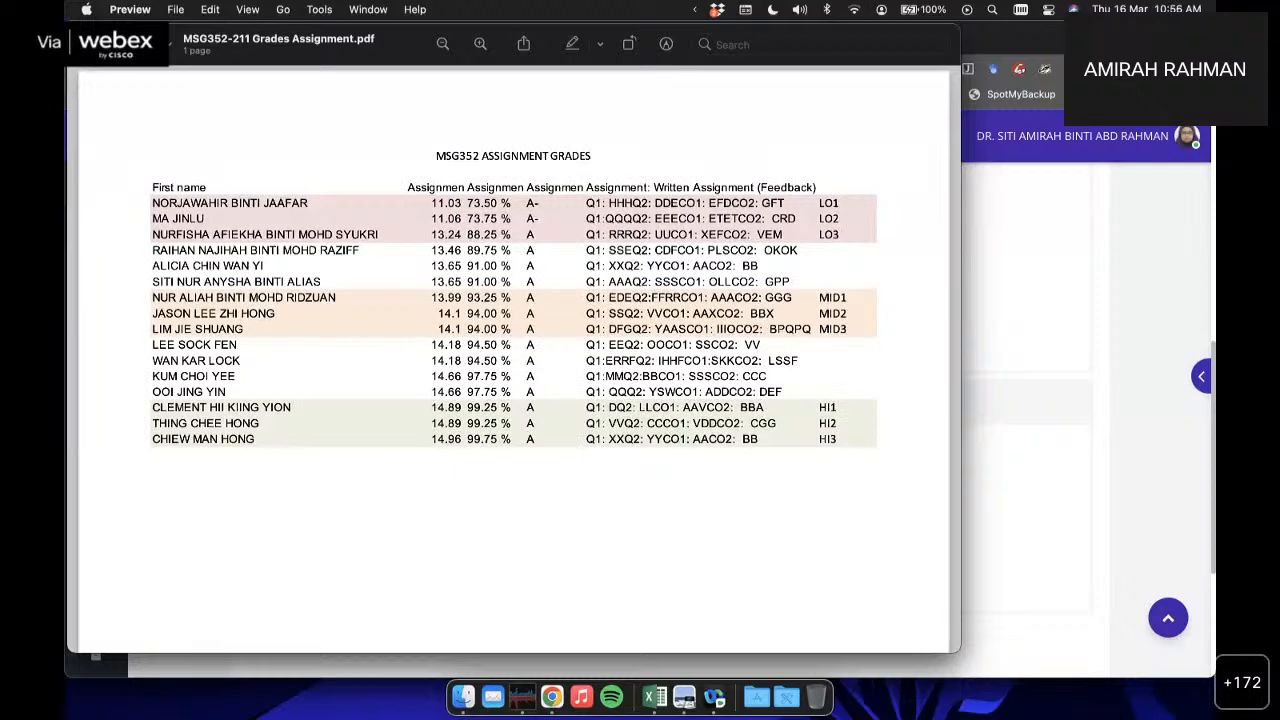
{"action": "key", "text": "super+w"}
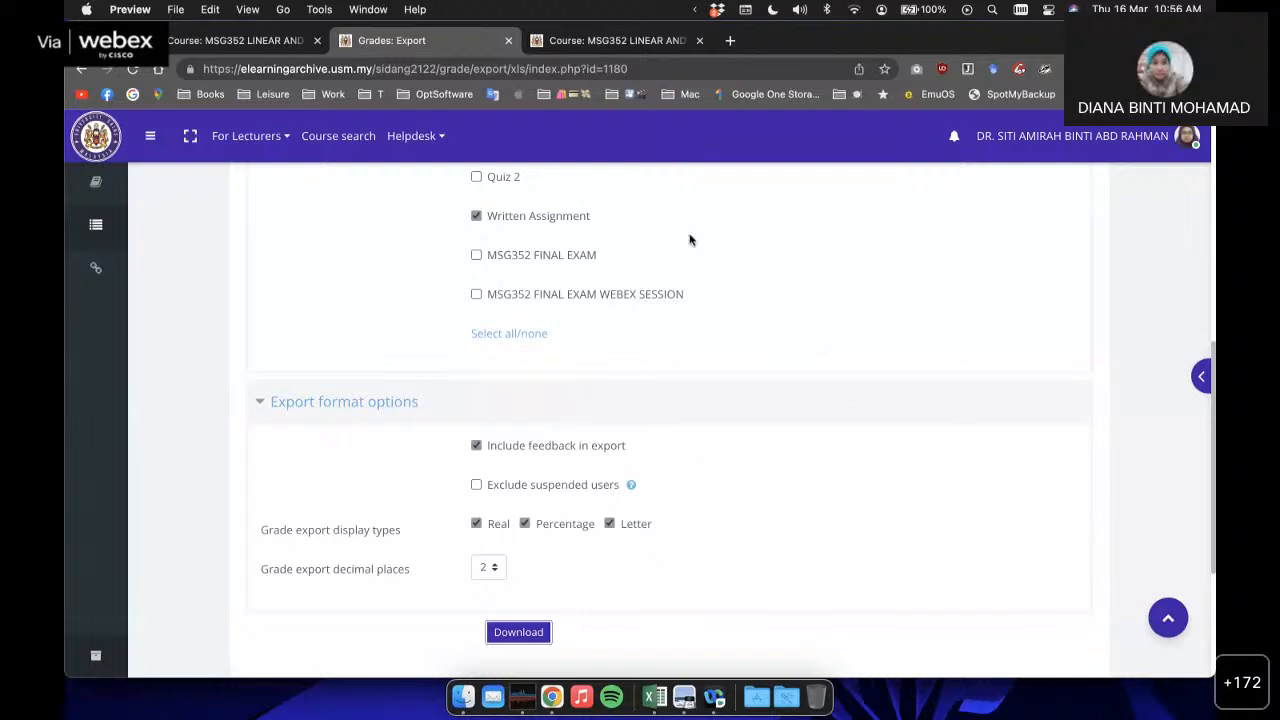
{"action": "left_click", "coordinate": [867, 293]}
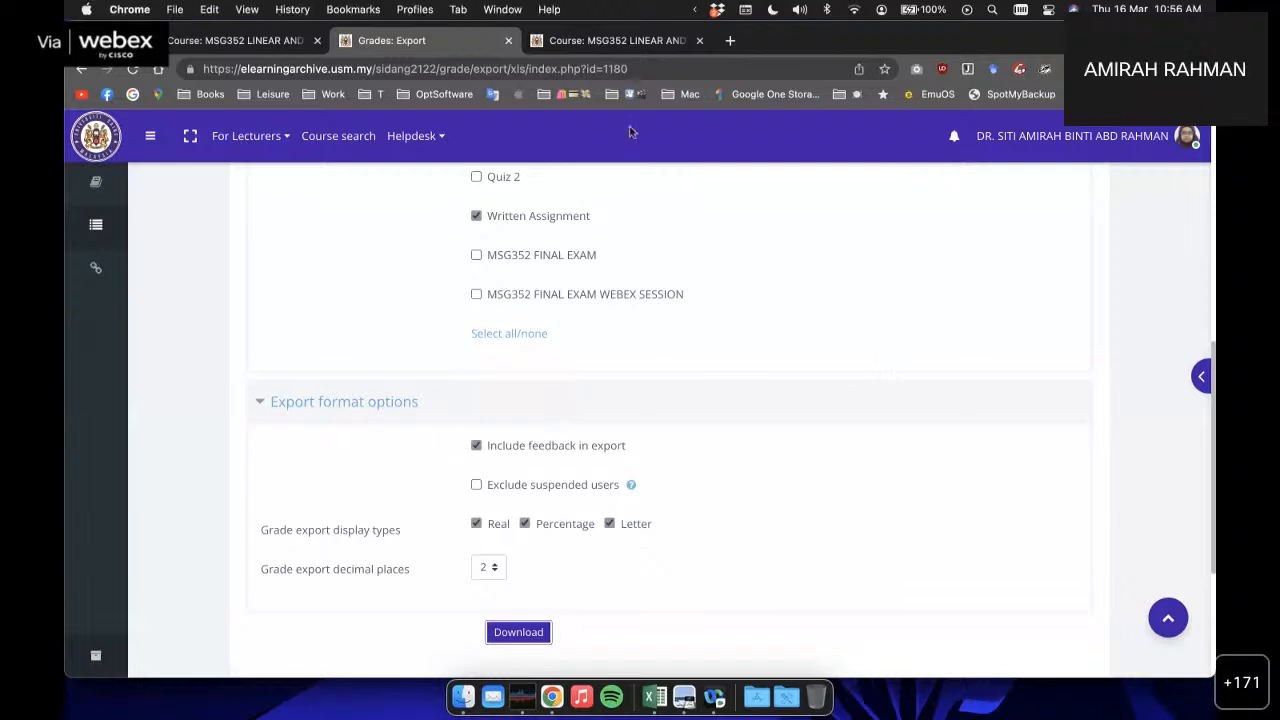
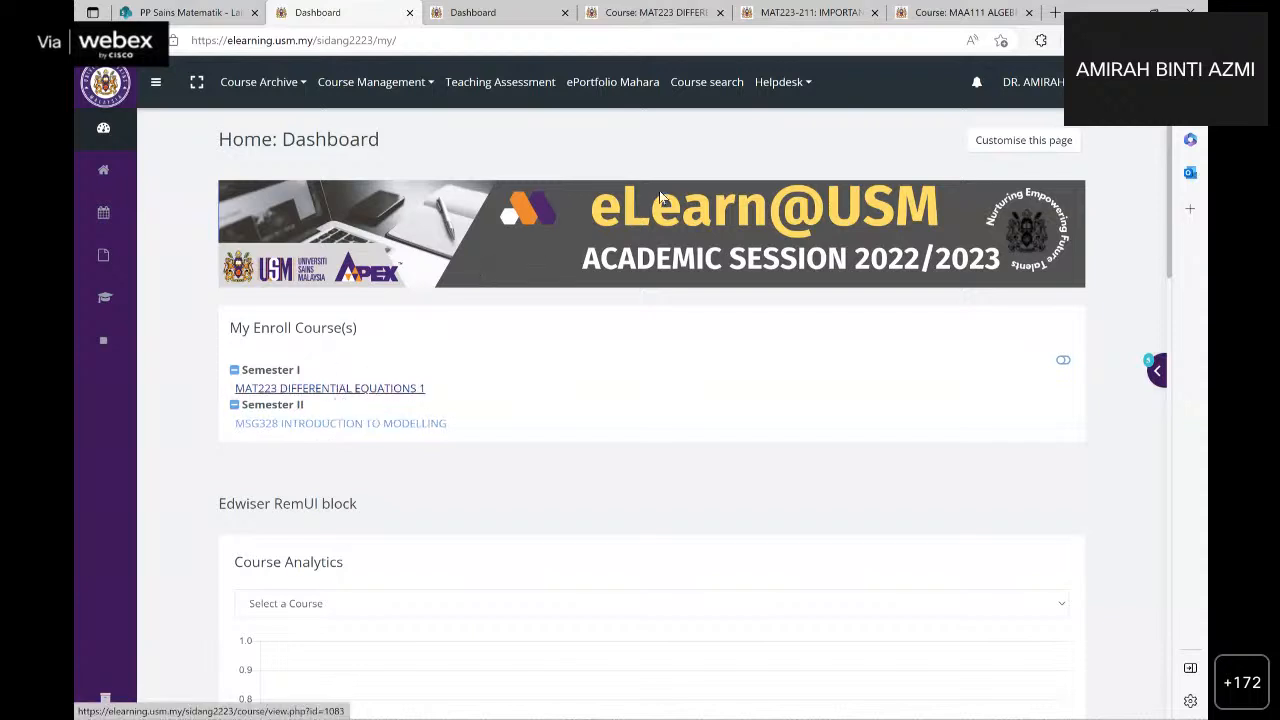
Step: Review the open 2021/2022 archive pages: the MAA111 and MAT223 courses, the Test 2 attendance export and the dashboard
{"action": "left_click", "coordinate": [945, 10]}
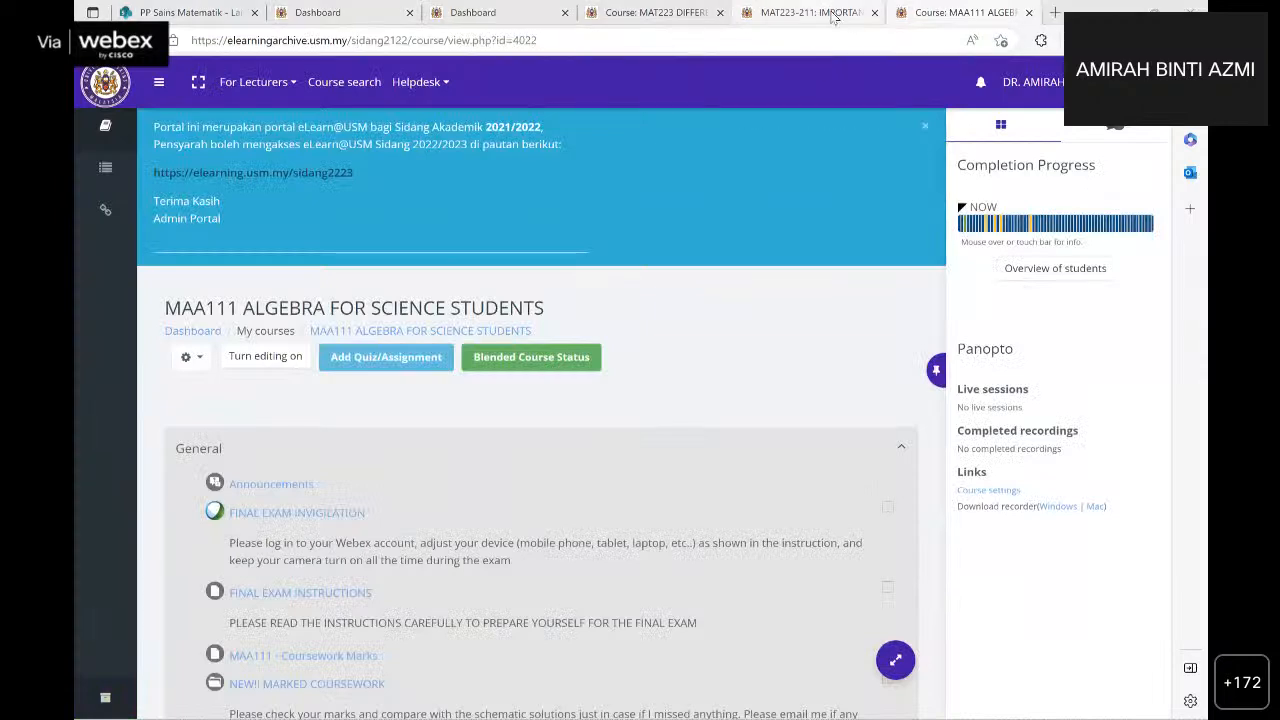
{"action": "left_click", "coordinate": [833, 17]}
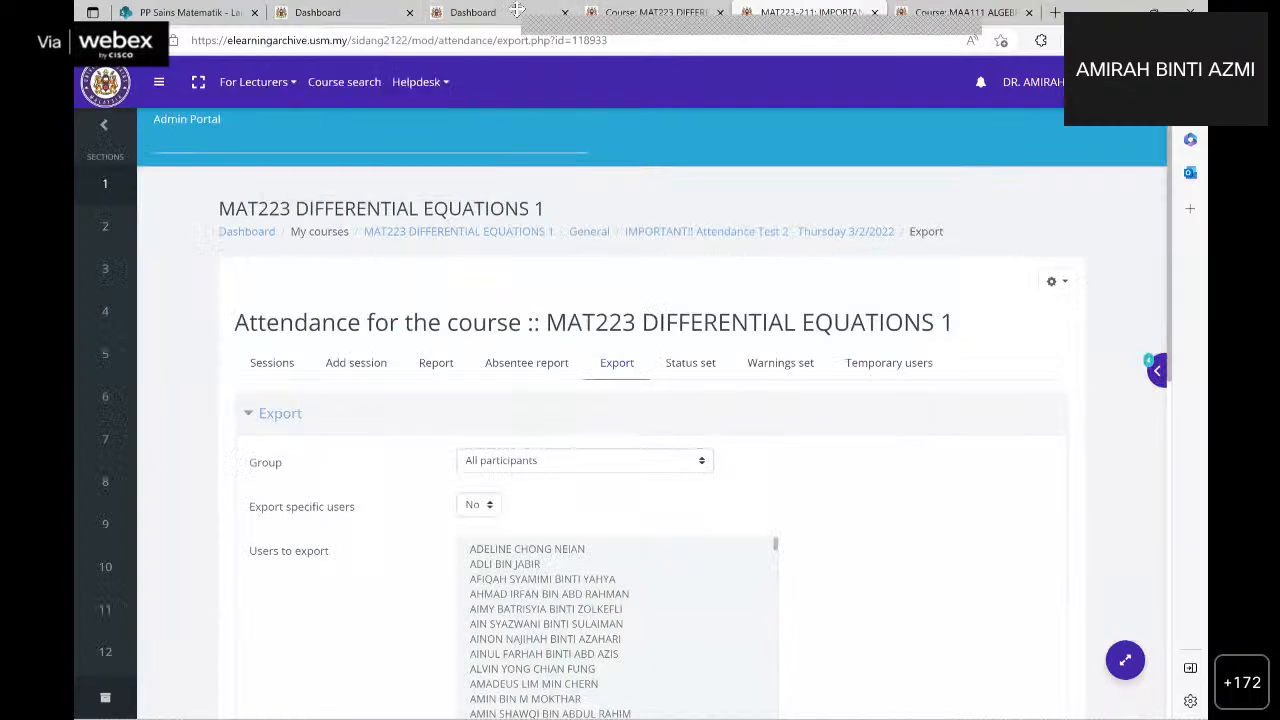
{"action": "left_click", "coordinate": [652, 12]}
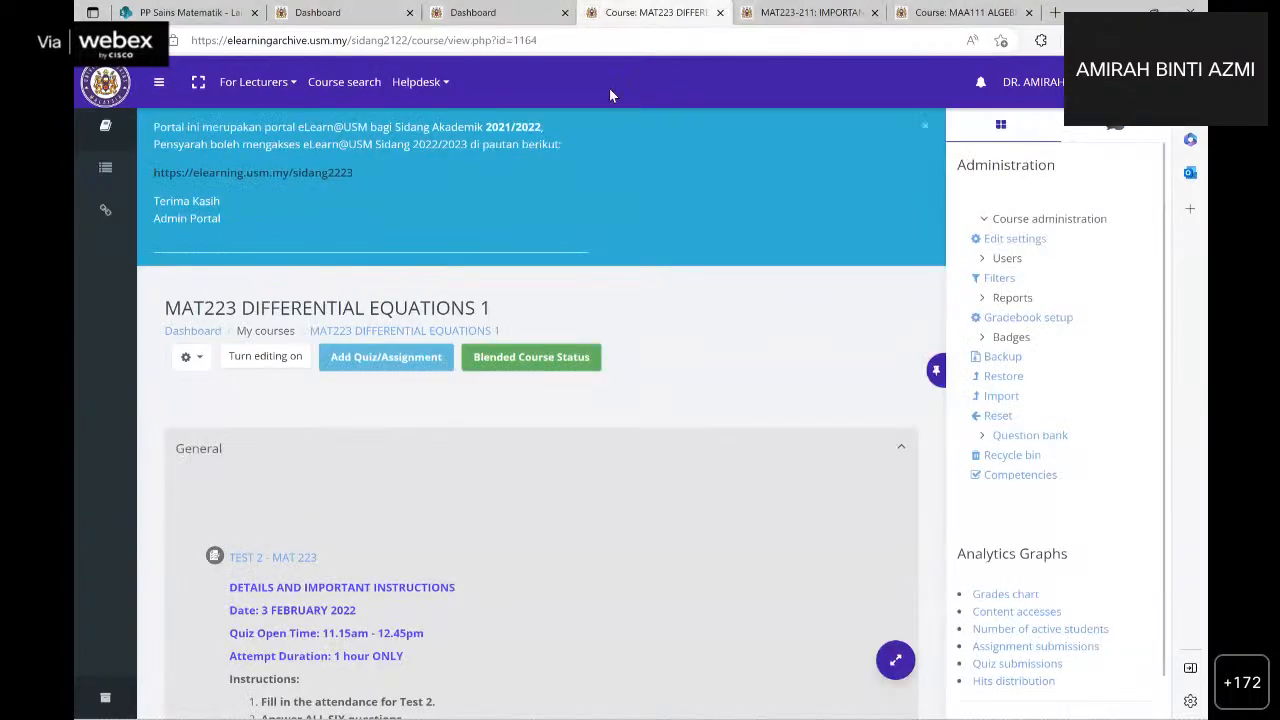
{"action": "left_click", "coordinate": [548, 12]}
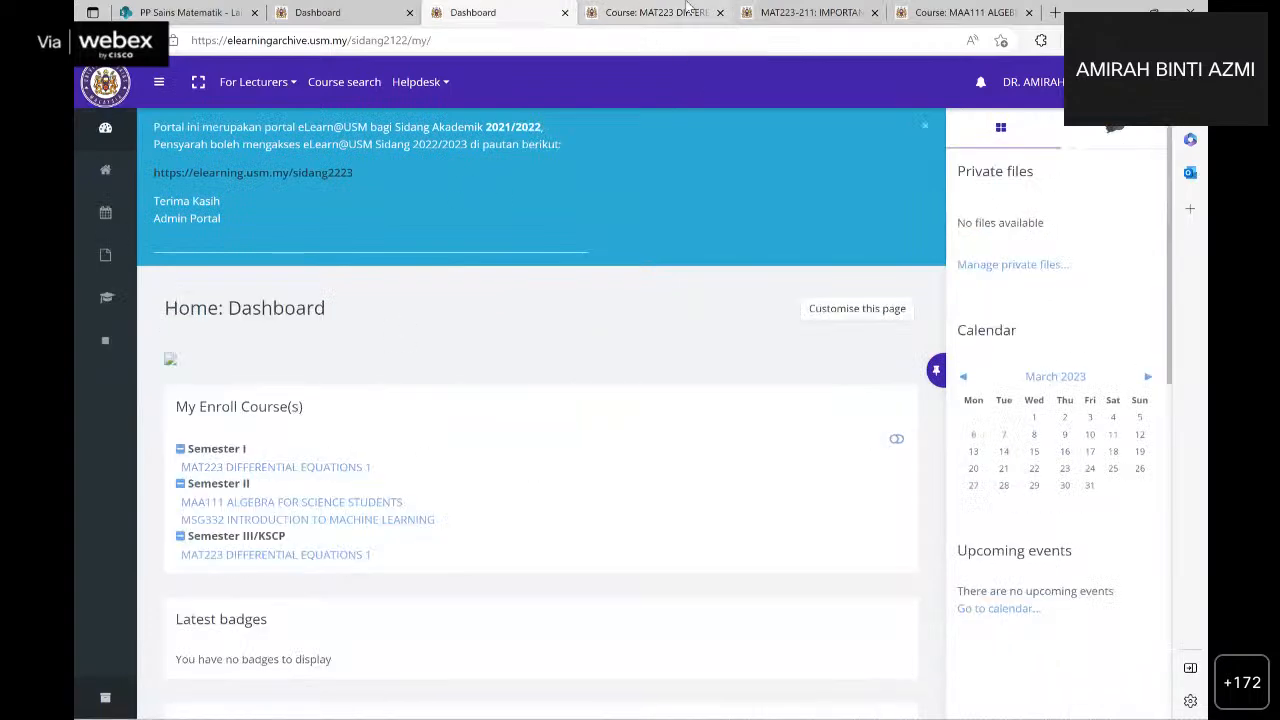
{"action": "left_click", "coordinate": [652, 12]}
{"action": "left_click", "coordinate": [955, 12]}
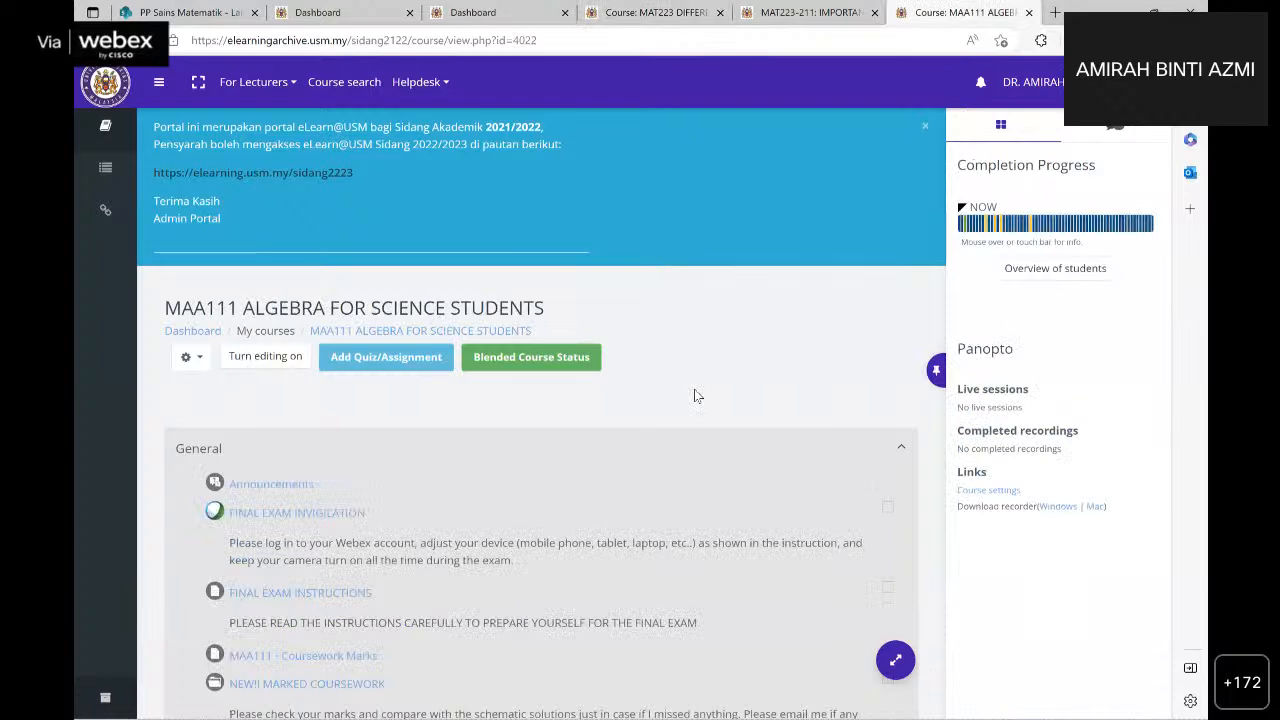
{"action": "left_click", "coordinate": [778, 10]}
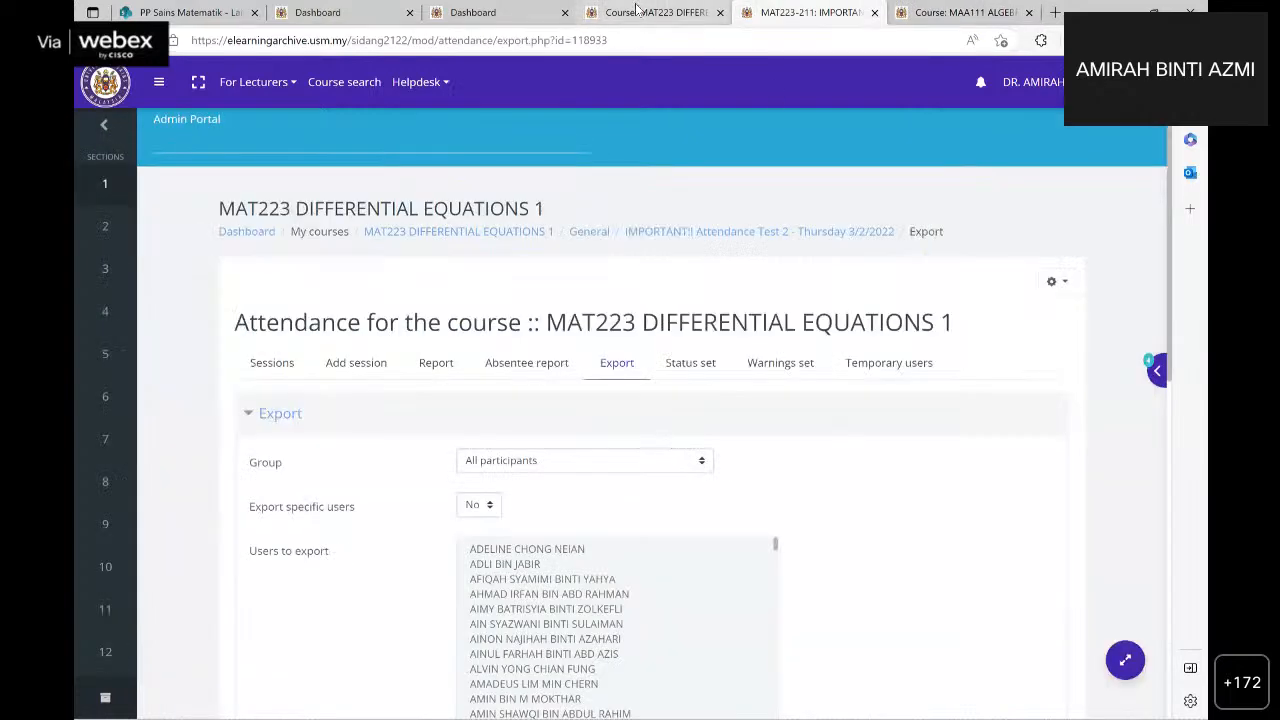
{"action": "left_click", "coordinate": [652, 12]}
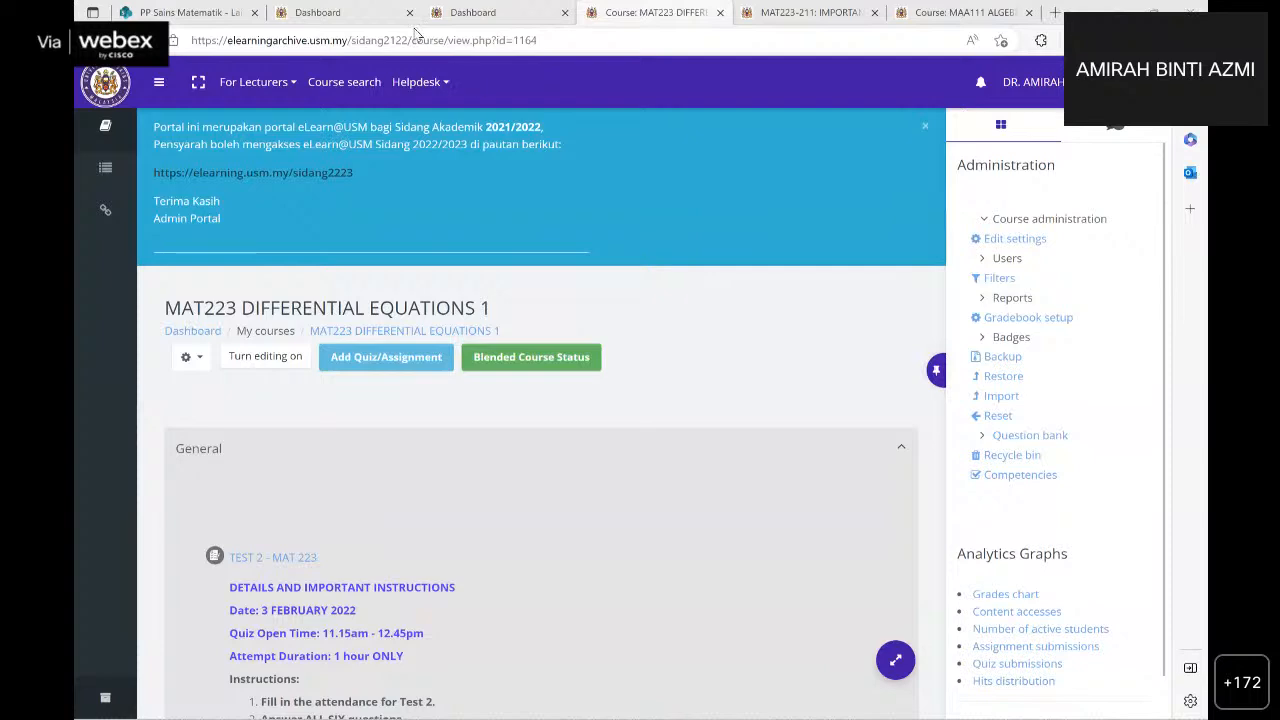
Step: Open the MAT223 DIFFERENTIAL EQUATIONS 1 course from the 2022/2023 dashboard and examine its announcements, materials and assignment activities
{"action": "left_click", "coordinate": [318, 12]}
{"action": "left_click", "coordinate": [327, 388]}
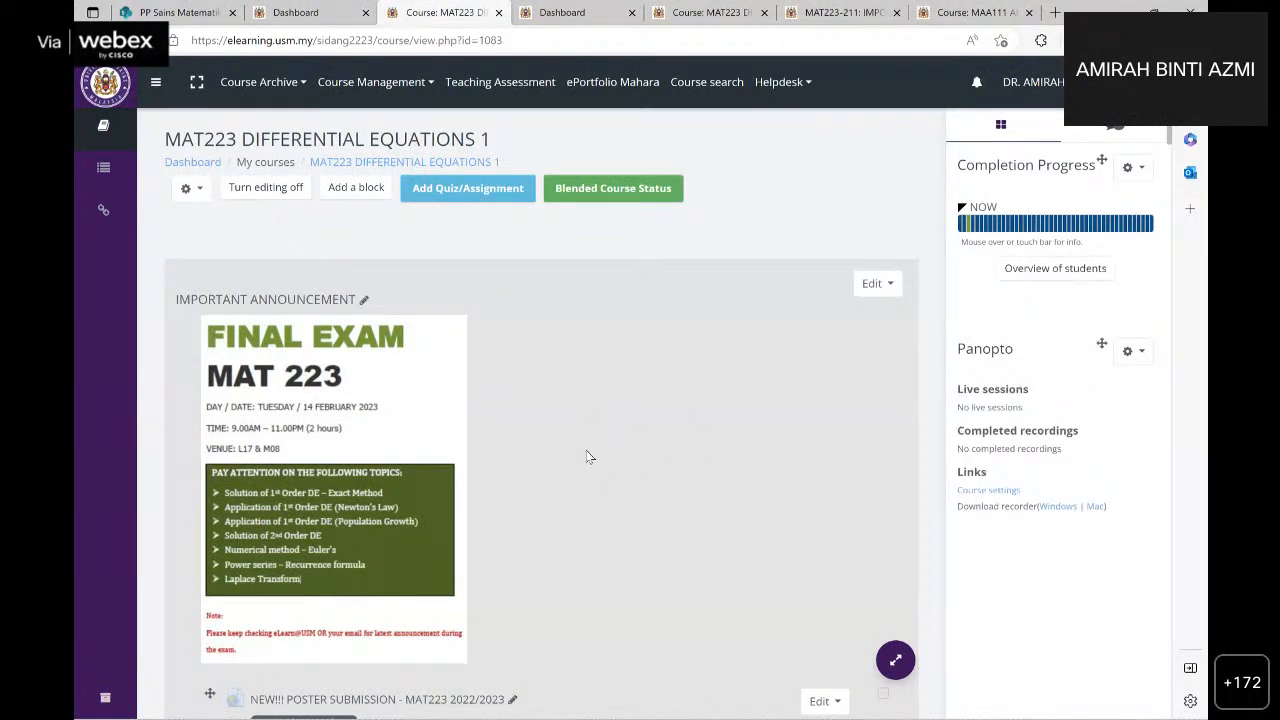
{"action": "scroll", "coordinate": [620, 455], "scroll_direction": "down", "scroll_amount": 7}
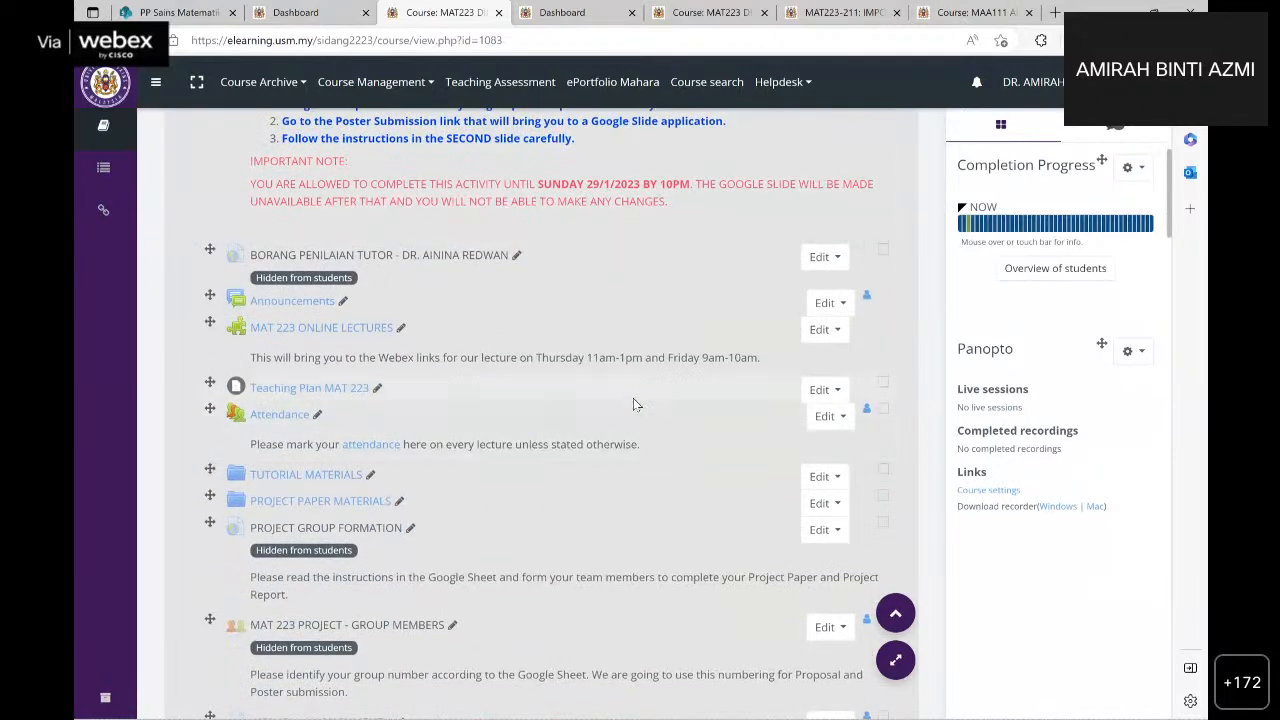
{"action": "scroll", "coordinate": [633, 400], "scroll_direction": "down", "scroll_amount": 3}
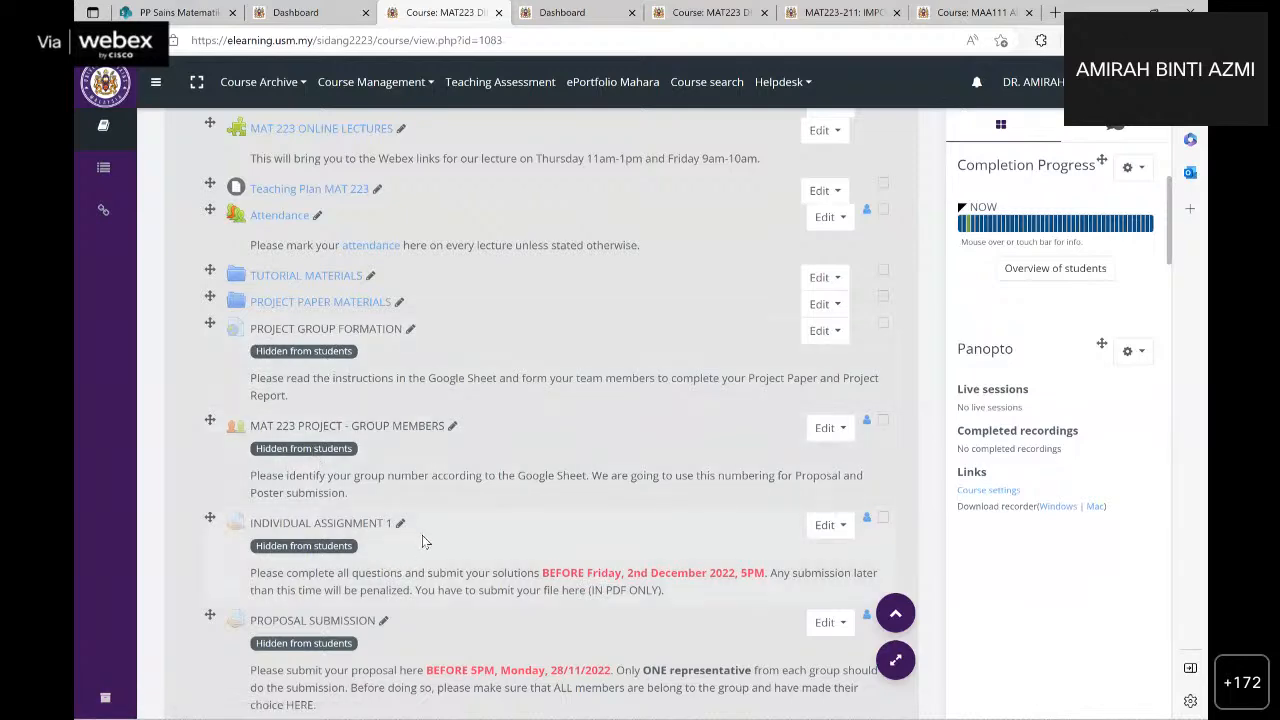
{"action": "scroll", "coordinate": [495, 438], "scroll_direction": "up", "scroll_amount": 3}
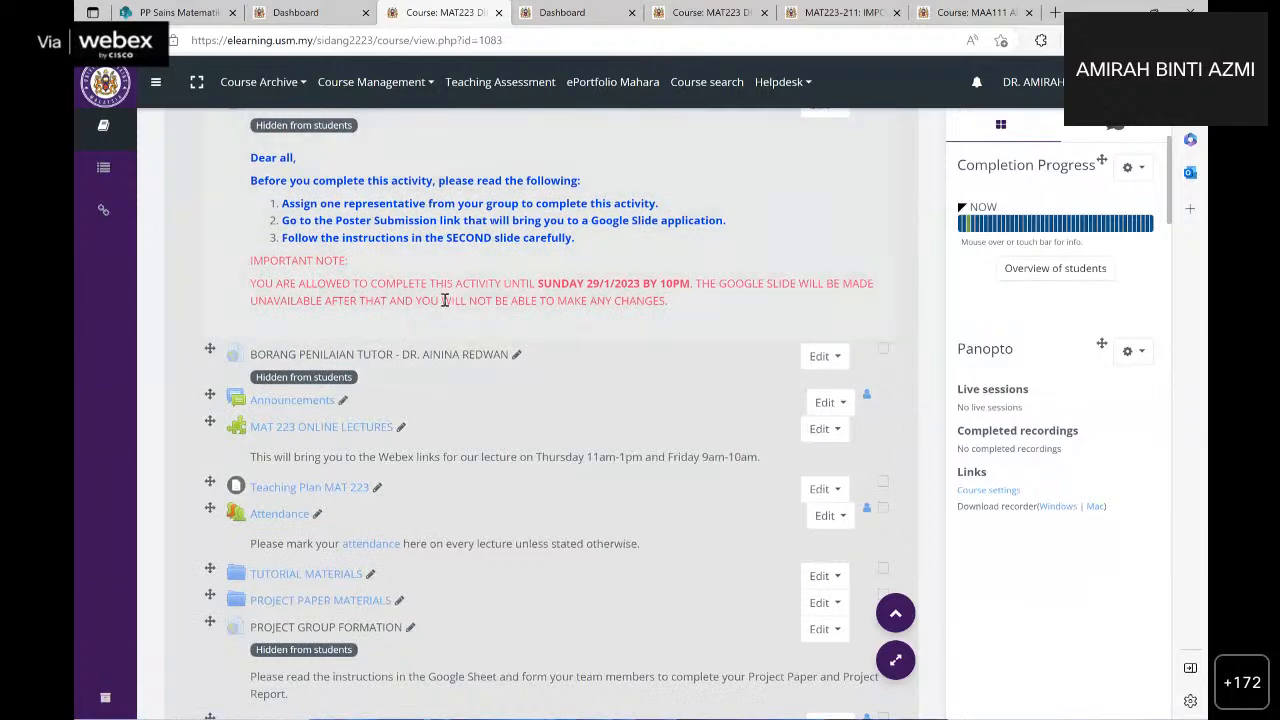
{"action": "scroll", "coordinate": [470, 350], "scroll_direction": "up", "scroll_amount": 5}
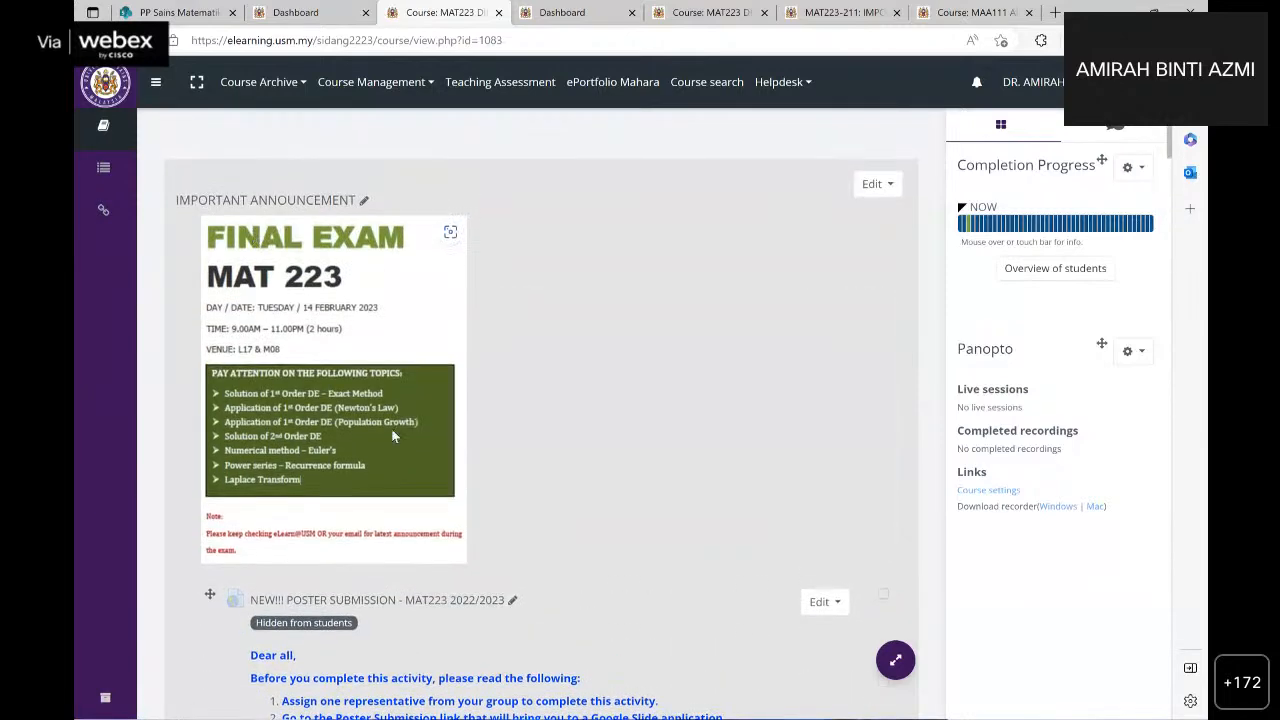
{"action": "scroll", "coordinate": [430, 360], "scroll_direction": "down", "scroll_amount": 5}
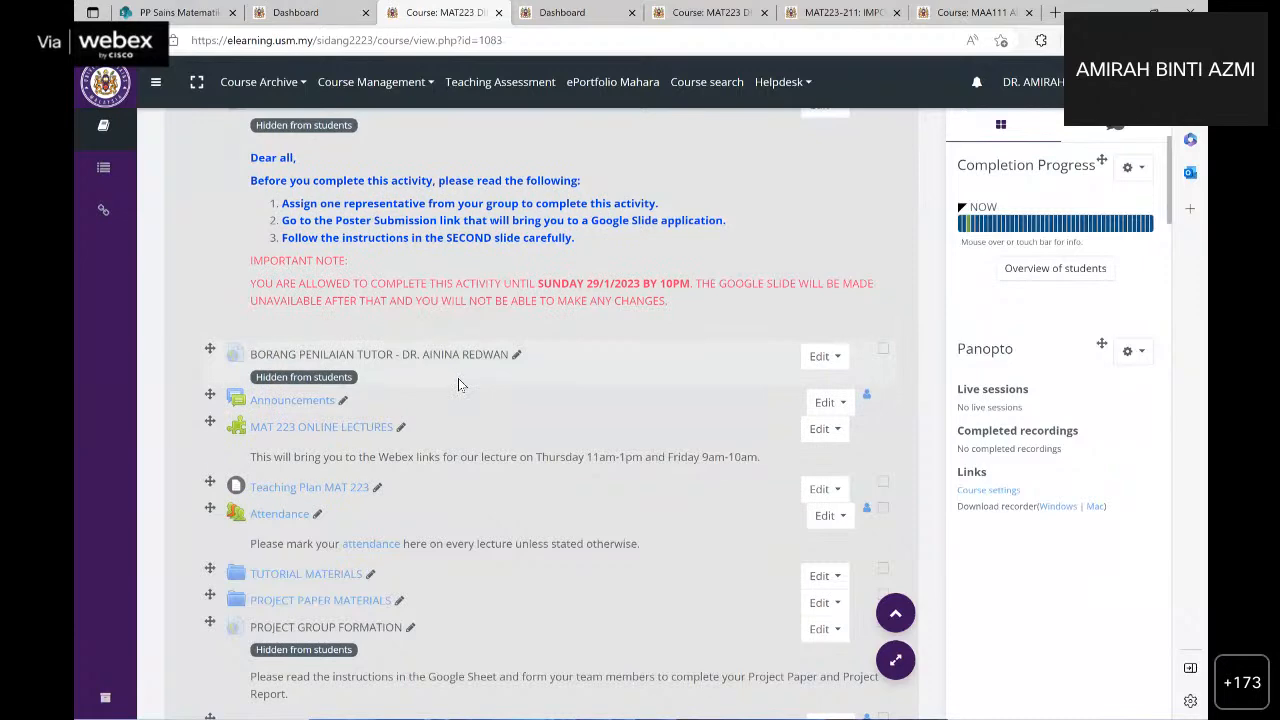
Step: Examine the MAT223 course page's weekly lecture notes and recordings, along with its materials, attendance and project activities
{"action": "scroll", "coordinate": [435, 400], "scroll_direction": "down", "scroll_amount": 5}
{"action": "scroll", "coordinate": [435, 403], "scroll_direction": "down", "scroll_amount": 10}
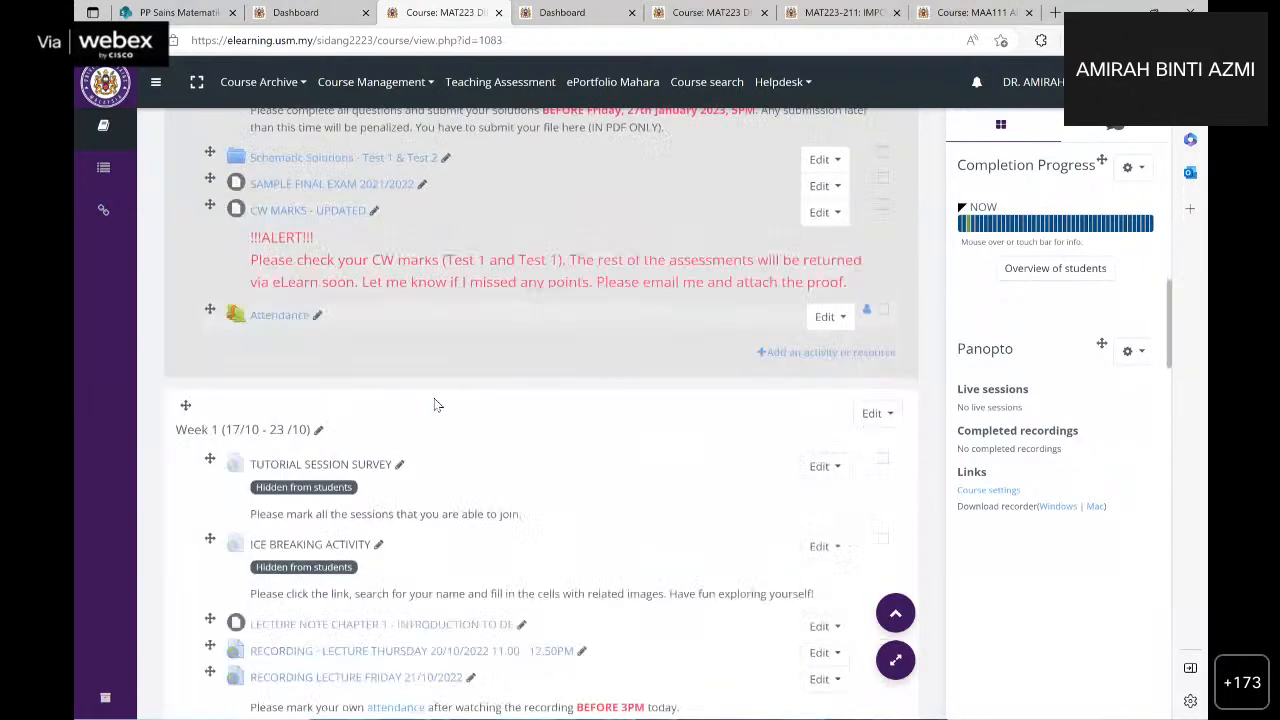
{"action": "scroll", "coordinate": [400, 450], "scroll_direction": "up", "scroll_amount": 5}
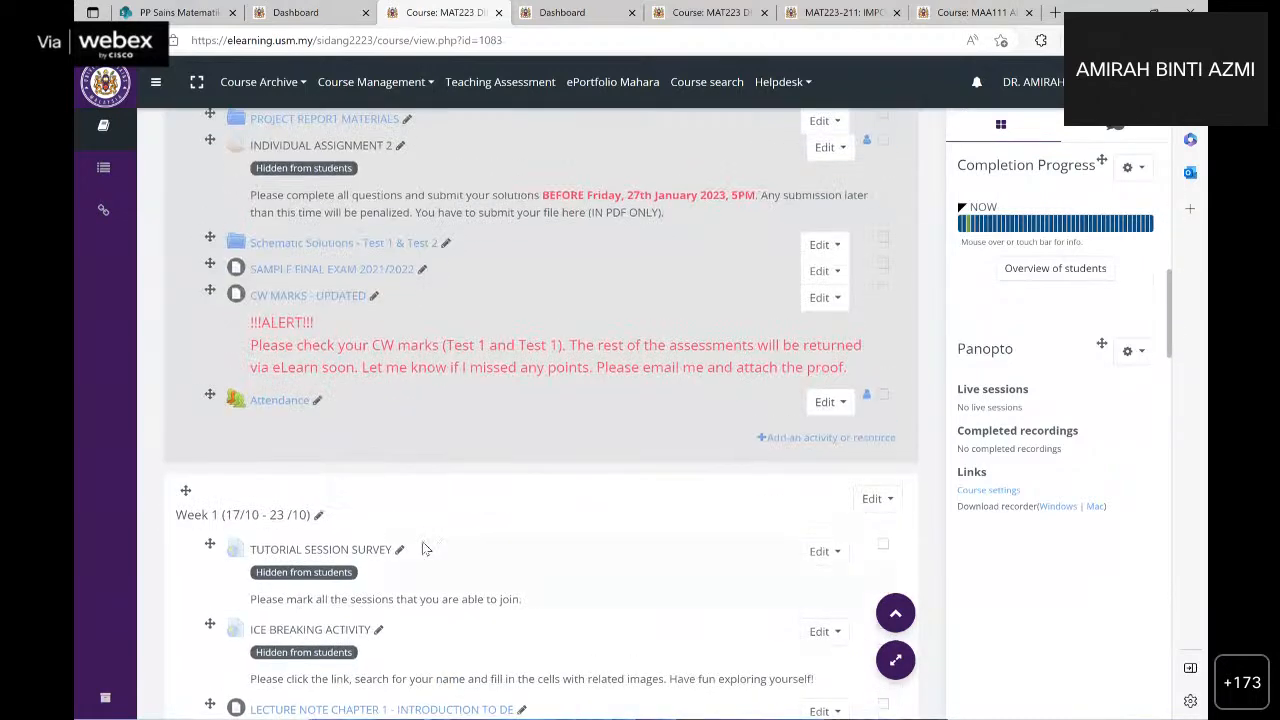
{"action": "scroll", "coordinate": [428, 555], "scroll_direction": "down", "scroll_amount": 7}
{"action": "scroll", "coordinate": [425, 558], "scroll_direction": "down", "scroll_amount": 2}
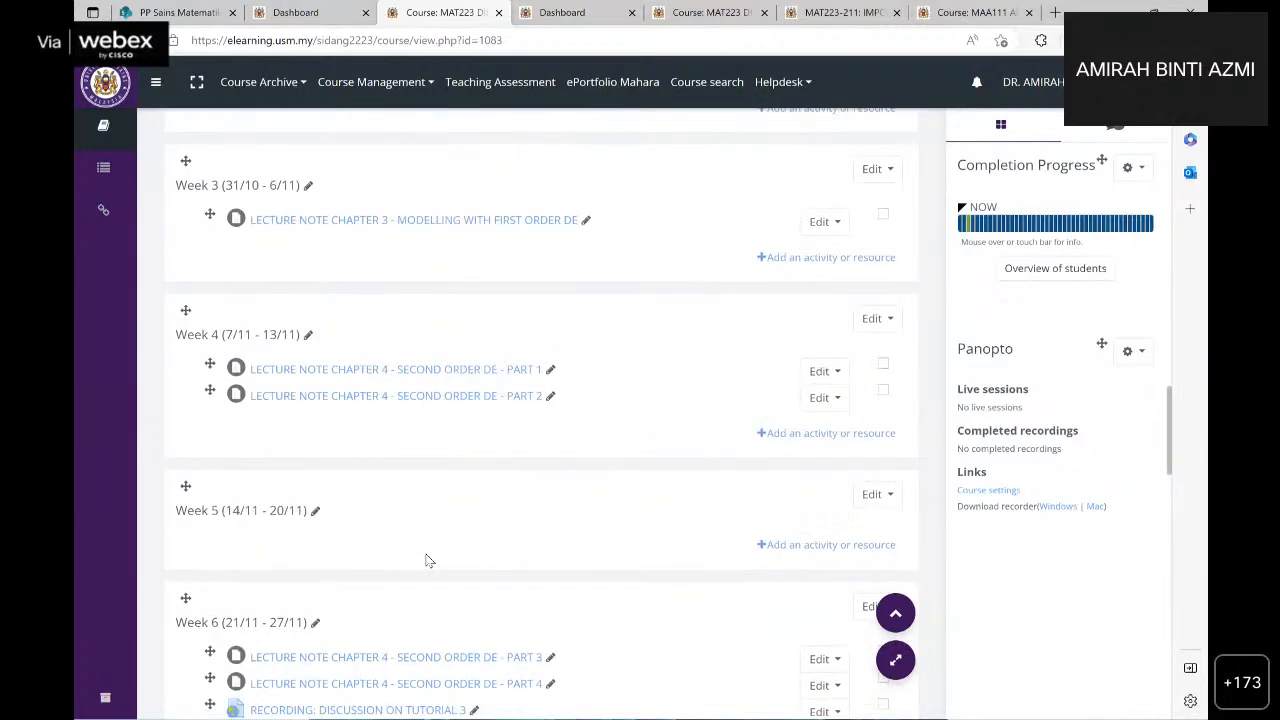
{"action": "scroll", "coordinate": [427, 562], "scroll_direction": "up", "scroll_amount": 5}
{"action": "scroll", "coordinate": [427, 562], "scroll_direction": "up", "scroll_amount": 10}
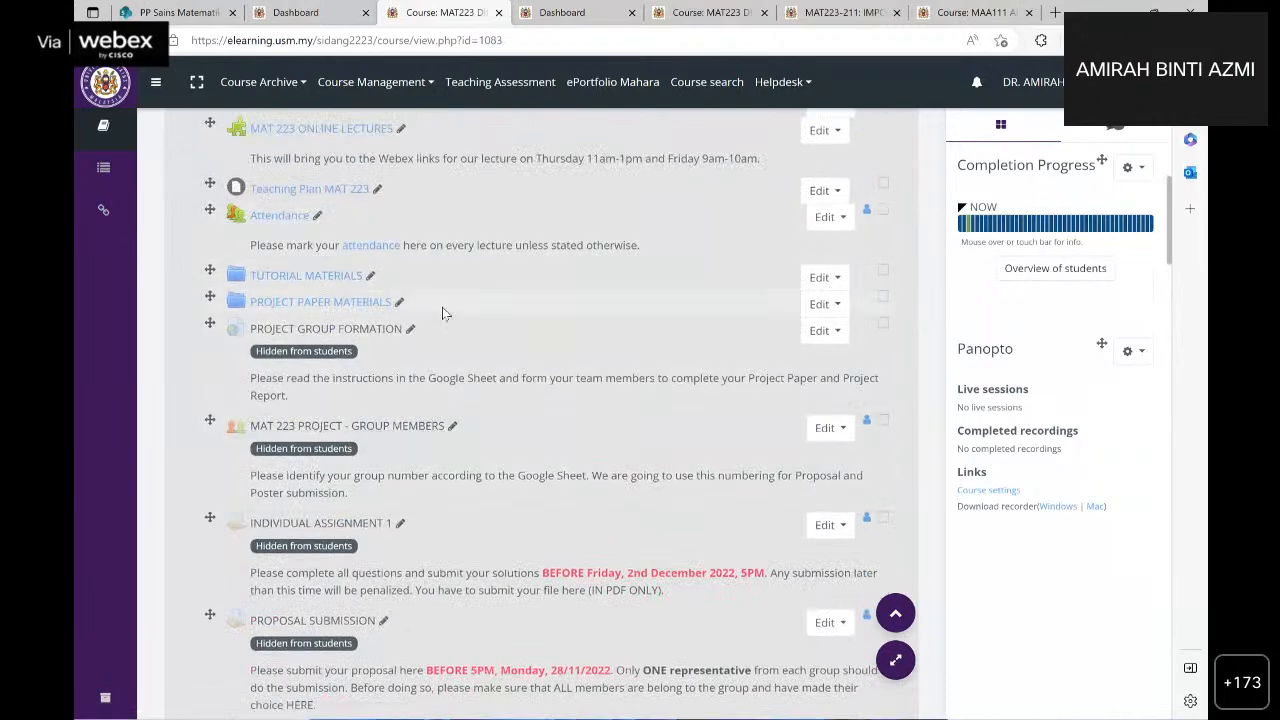
{"action": "scroll", "coordinate": [442, 307], "scroll_direction": "up", "scroll_amount": 1}
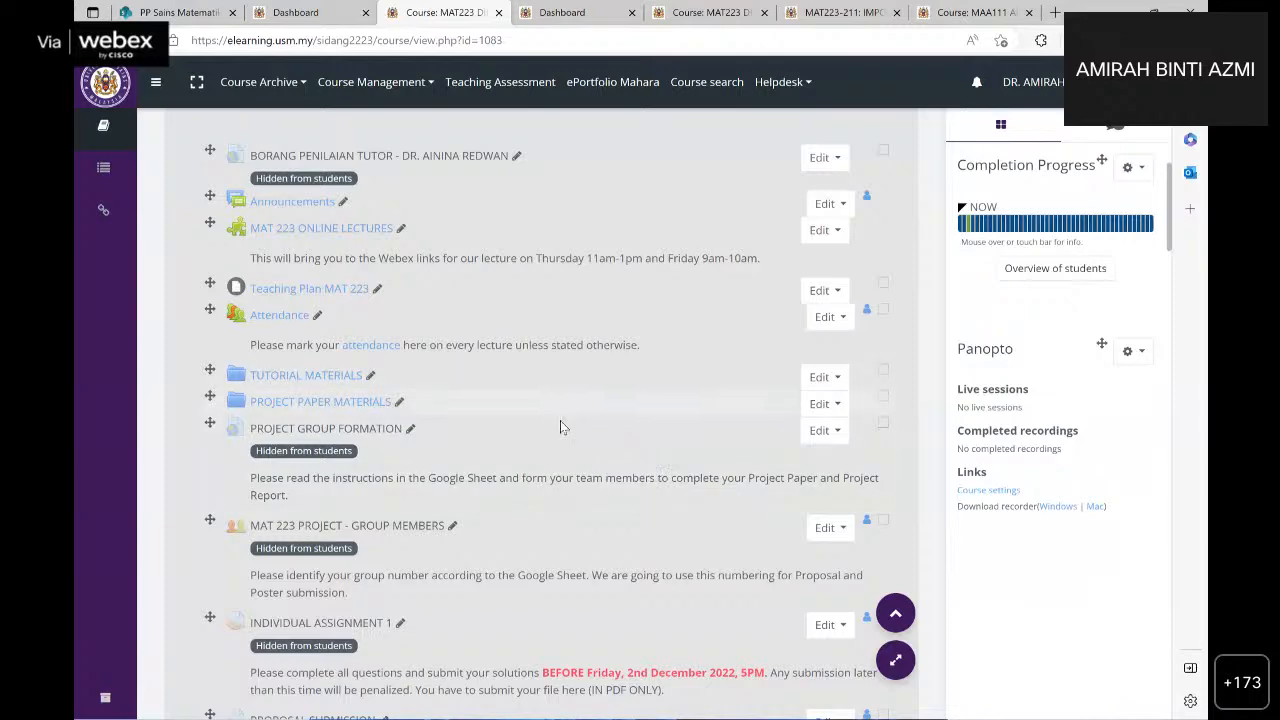
Step: Compare the starred and full activity choices for the general course section and start adding a new Attendance activity
{"action": "scroll", "coordinate": [560, 420], "scroll_direction": "down", "scroll_amount": 5}
{"action": "scroll", "coordinate": [609, 517], "scroll_direction": "down", "scroll_amount": 3}
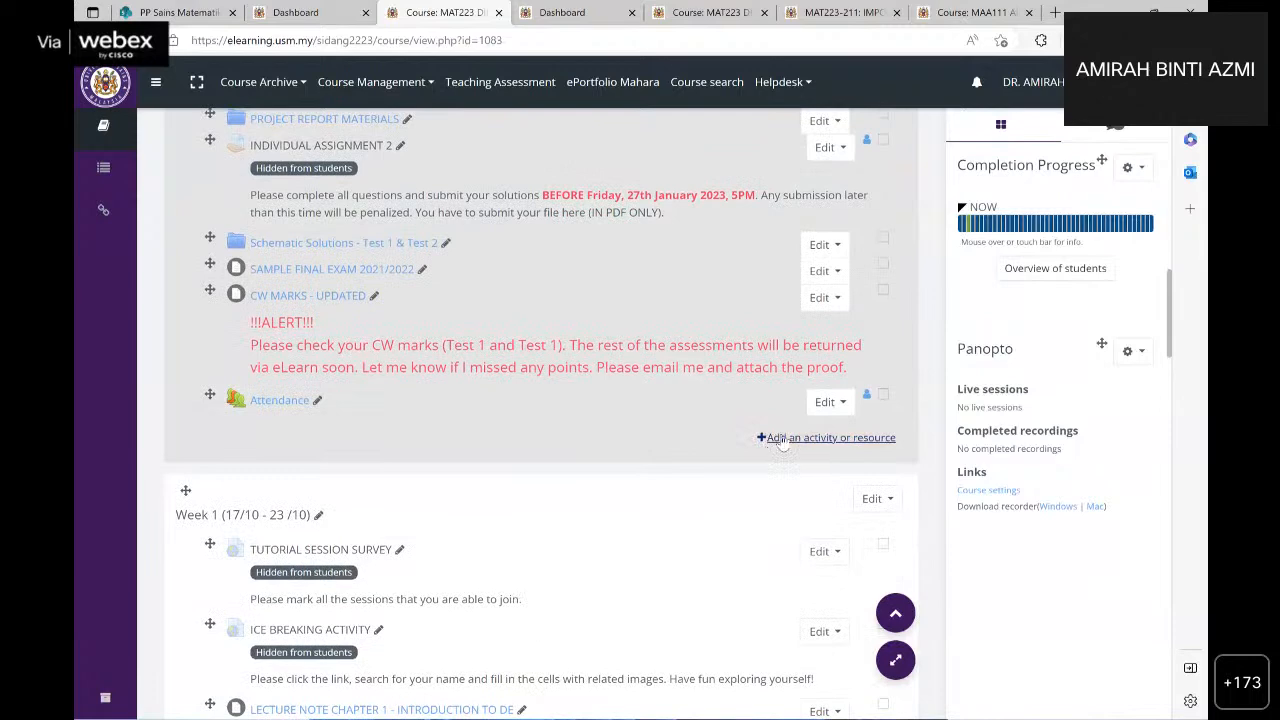
{"action": "left_click", "coordinate": [783, 440]}
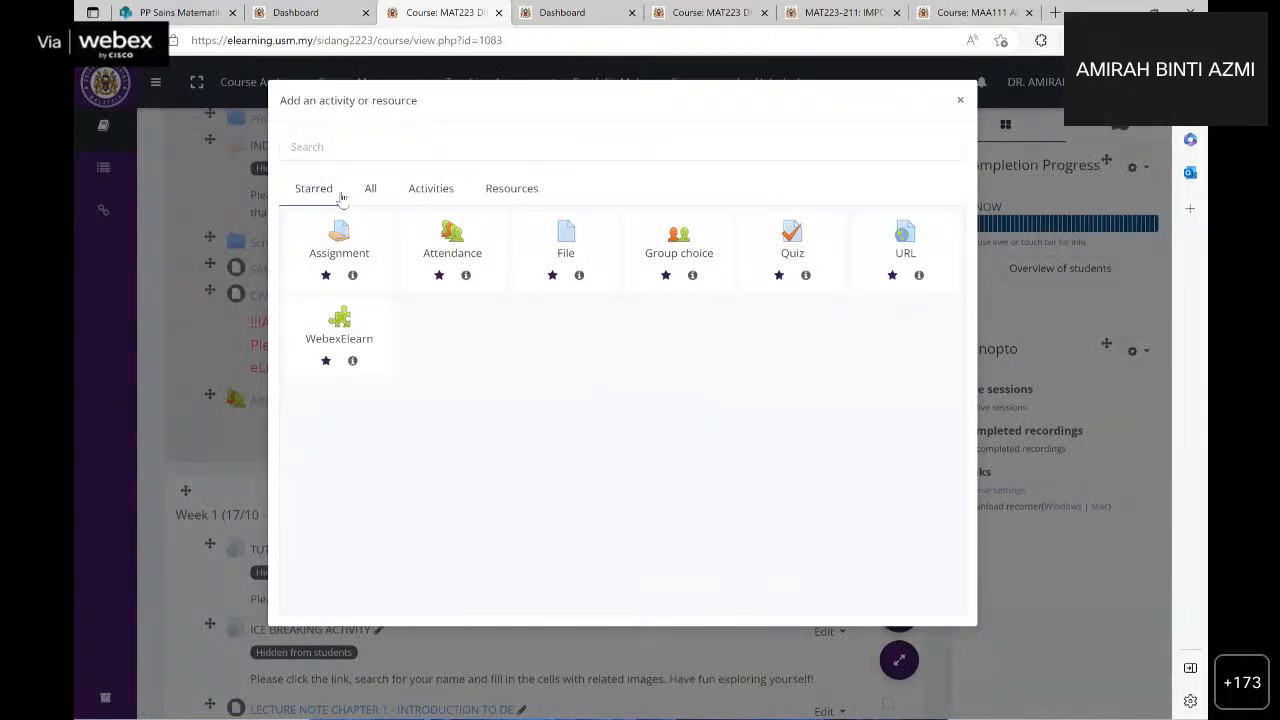
{"action": "left_click", "coordinate": [431, 189]}
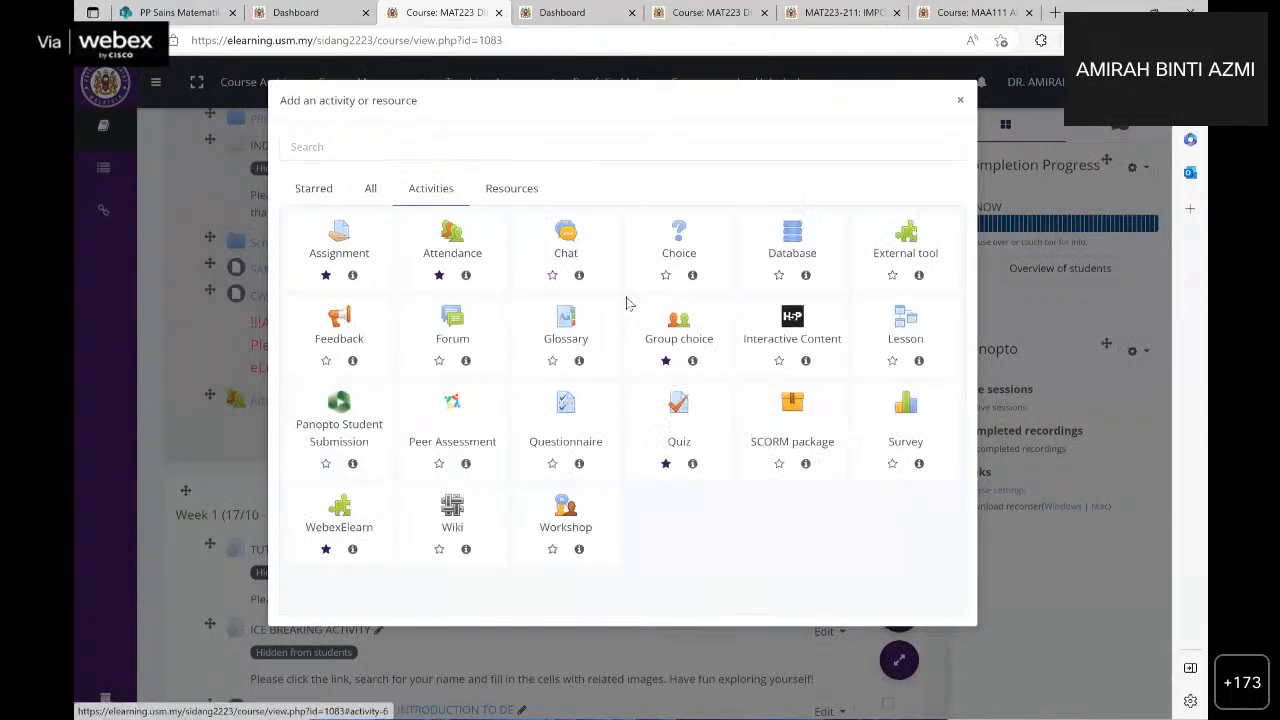
{"action": "left_click", "coordinate": [318, 197]}
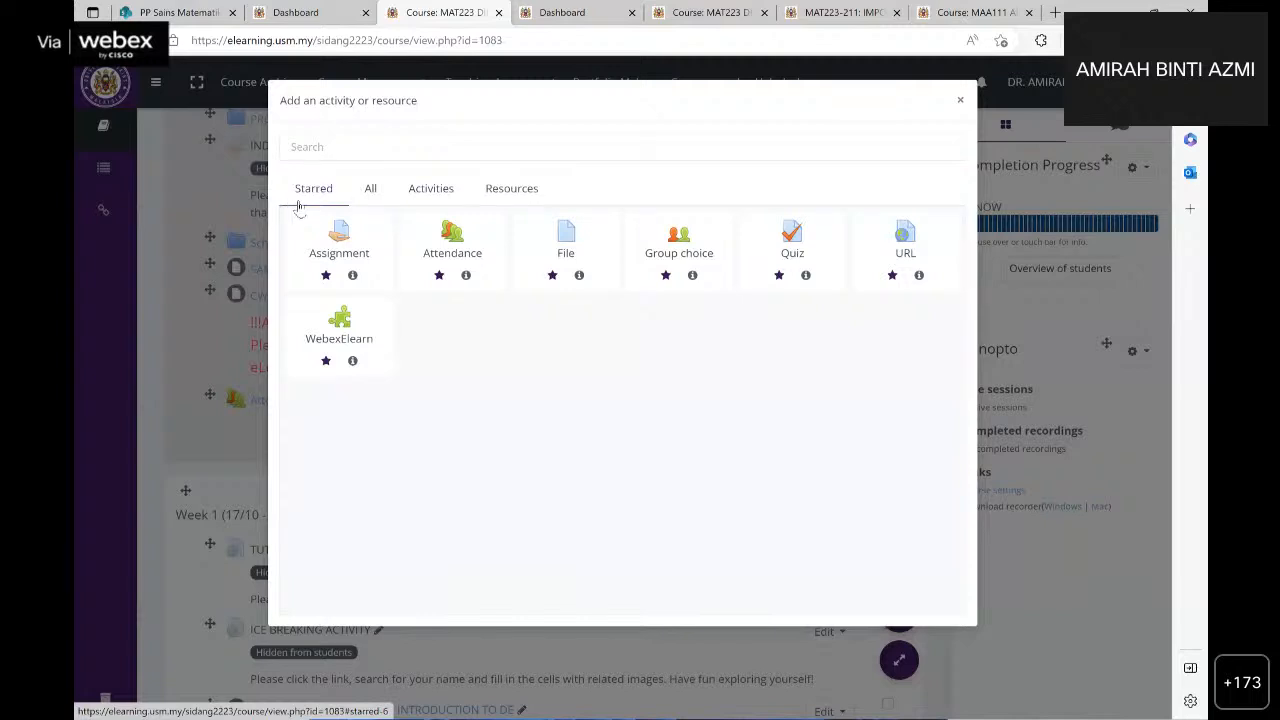
{"action": "left_click", "coordinate": [442, 196]}
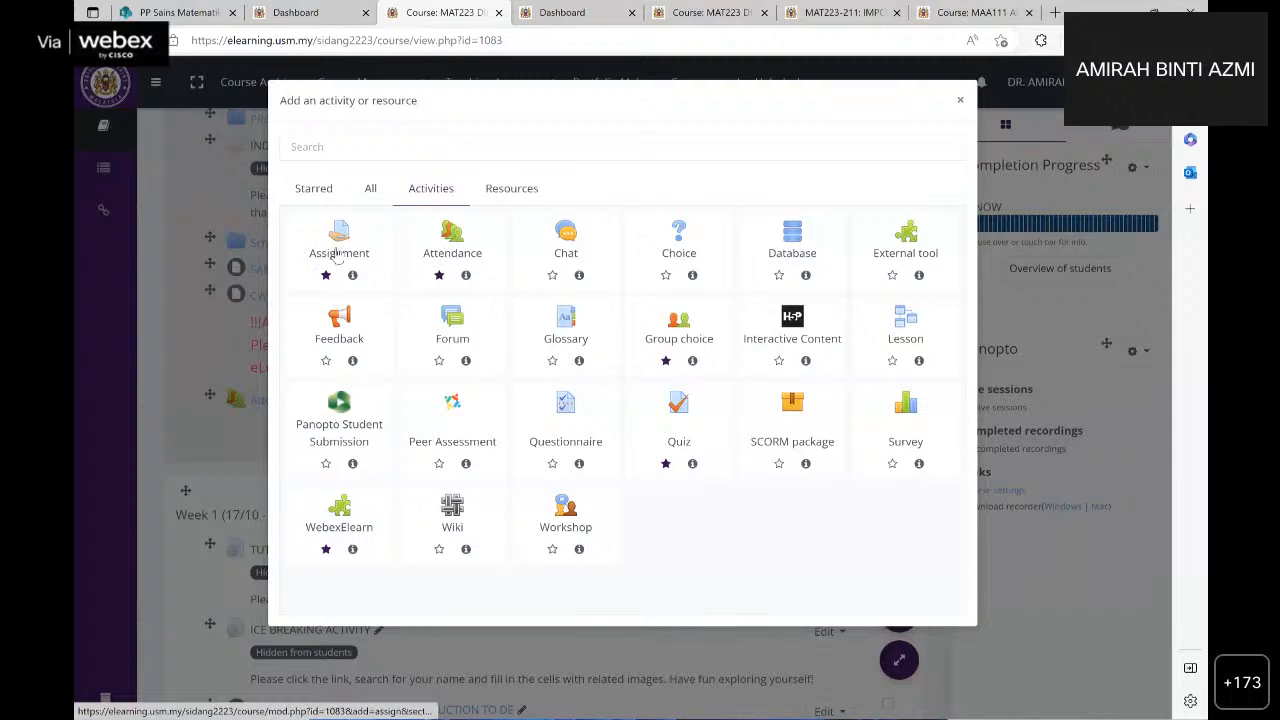
{"action": "left_click", "coordinate": [314, 192]}
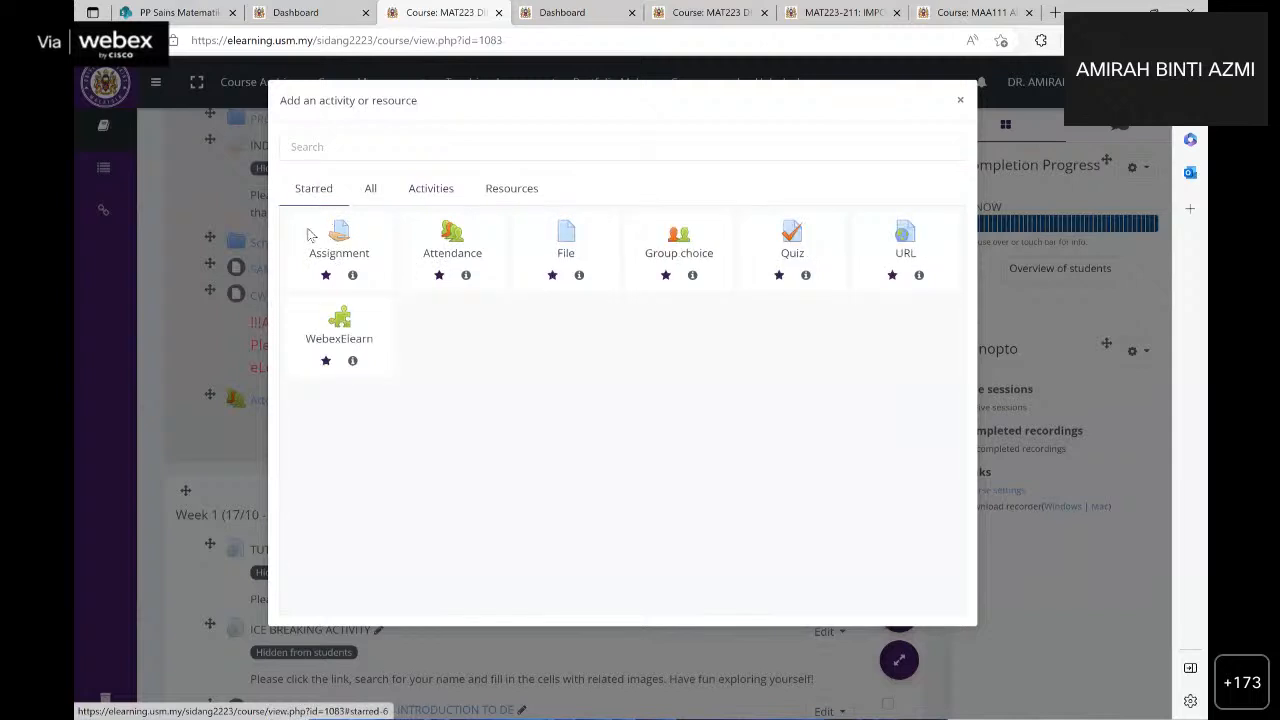
{"action": "left_click", "coordinate": [449, 246]}
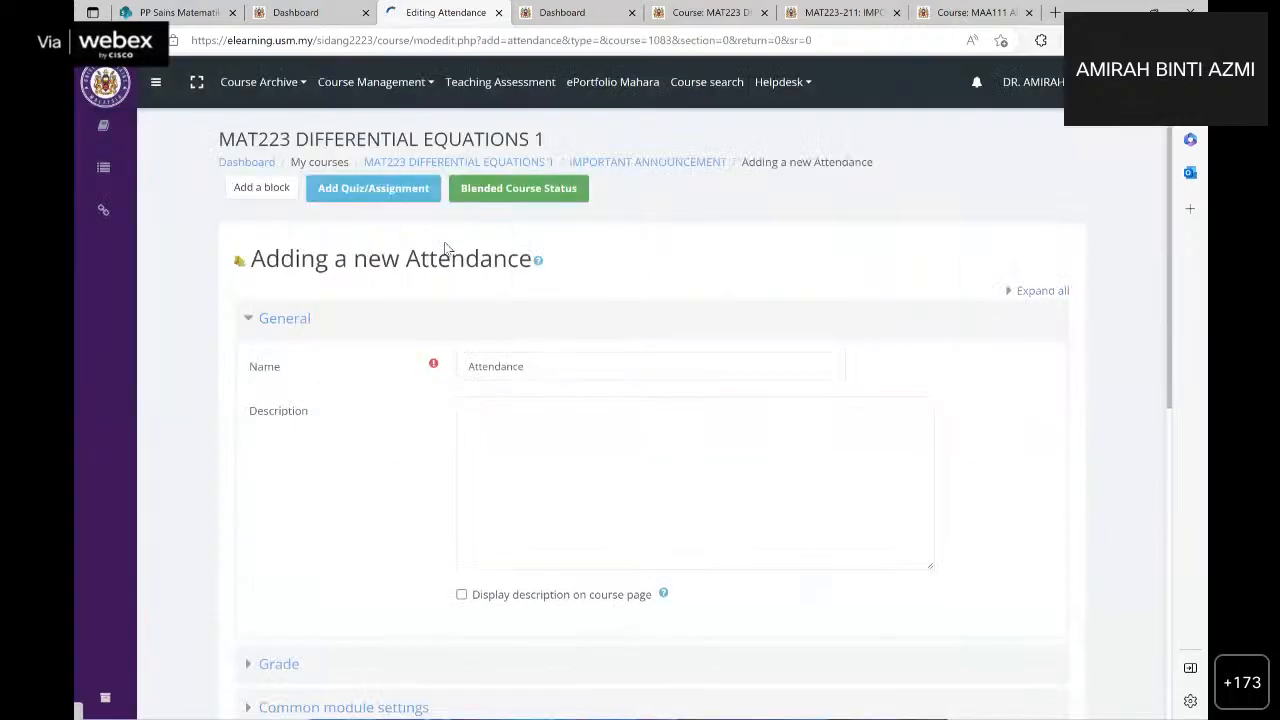
Step: Name the new attendance activity "Attendance - LECTURES" and leave its description empty
{"action": "left_click", "coordinate": [572, 364]}
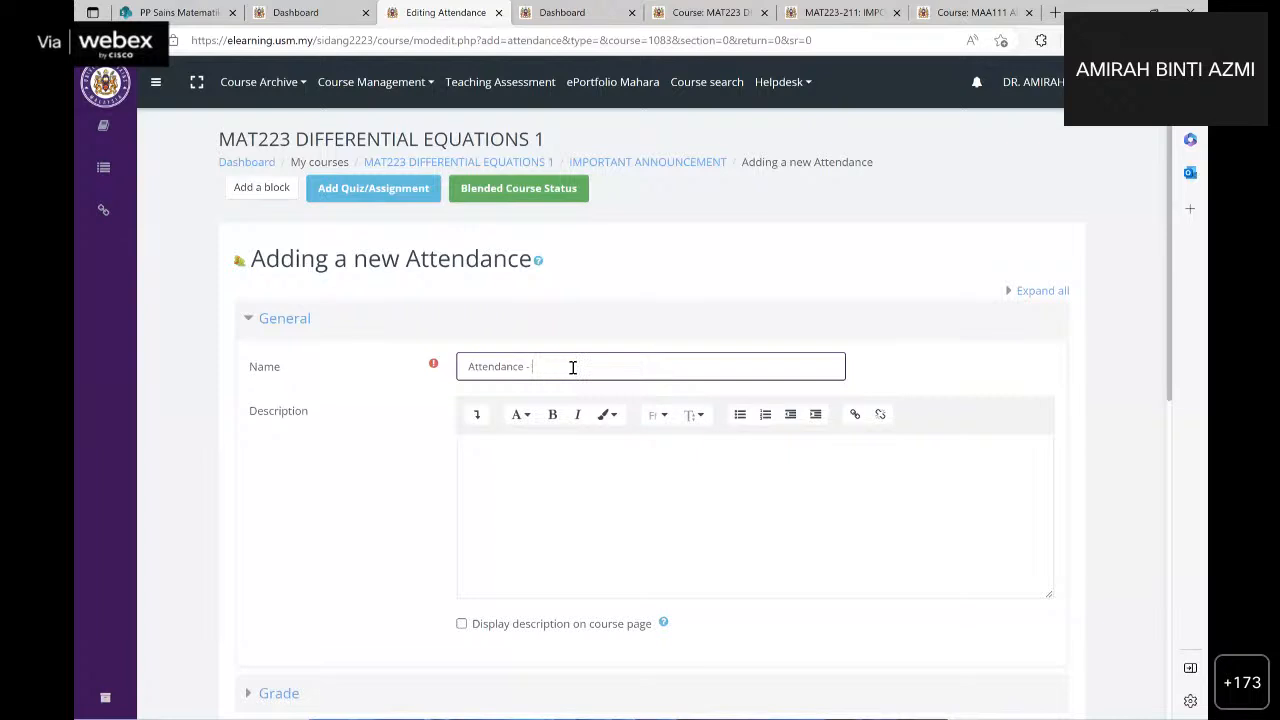
{"action": "type", "text": "ECTURES"}
{"action": "left_click", "coordinate": [517, 452]}
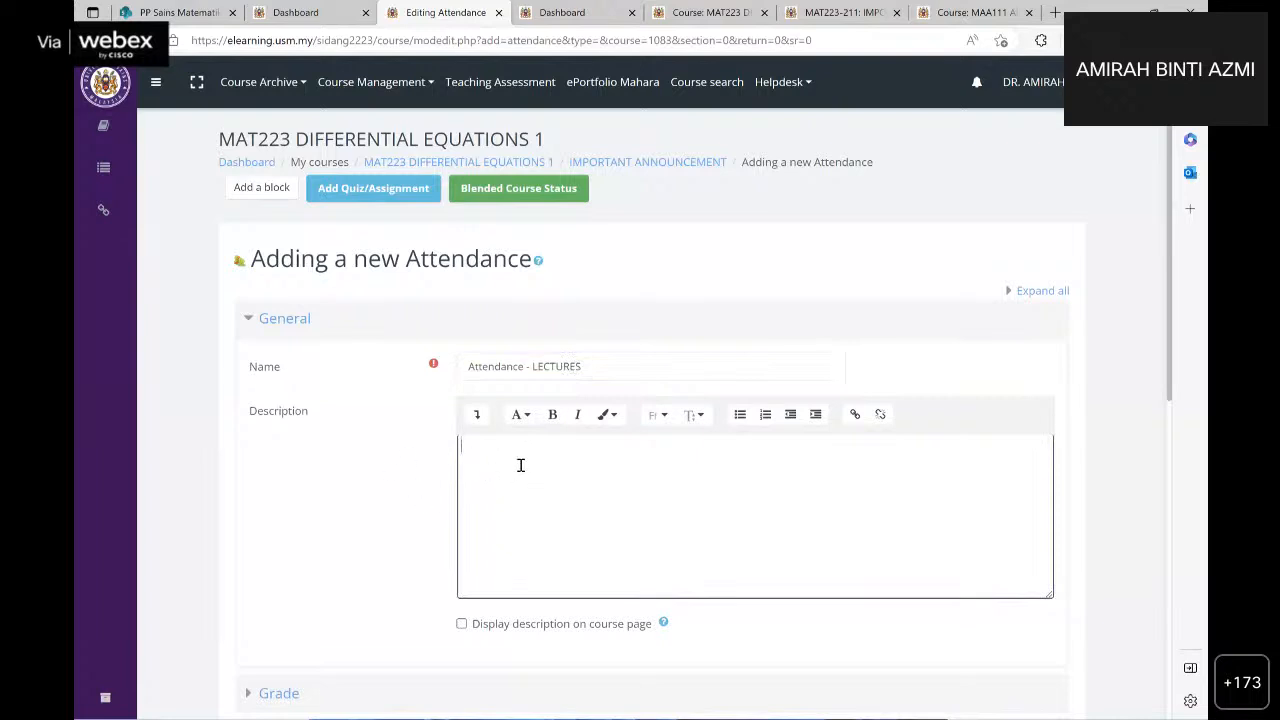
Step: Set the attendance activity's grade type to None
{"action": "scroll", "coordinate": [520, 470], "scroll_direction": "down", "scroll_amount": 3}
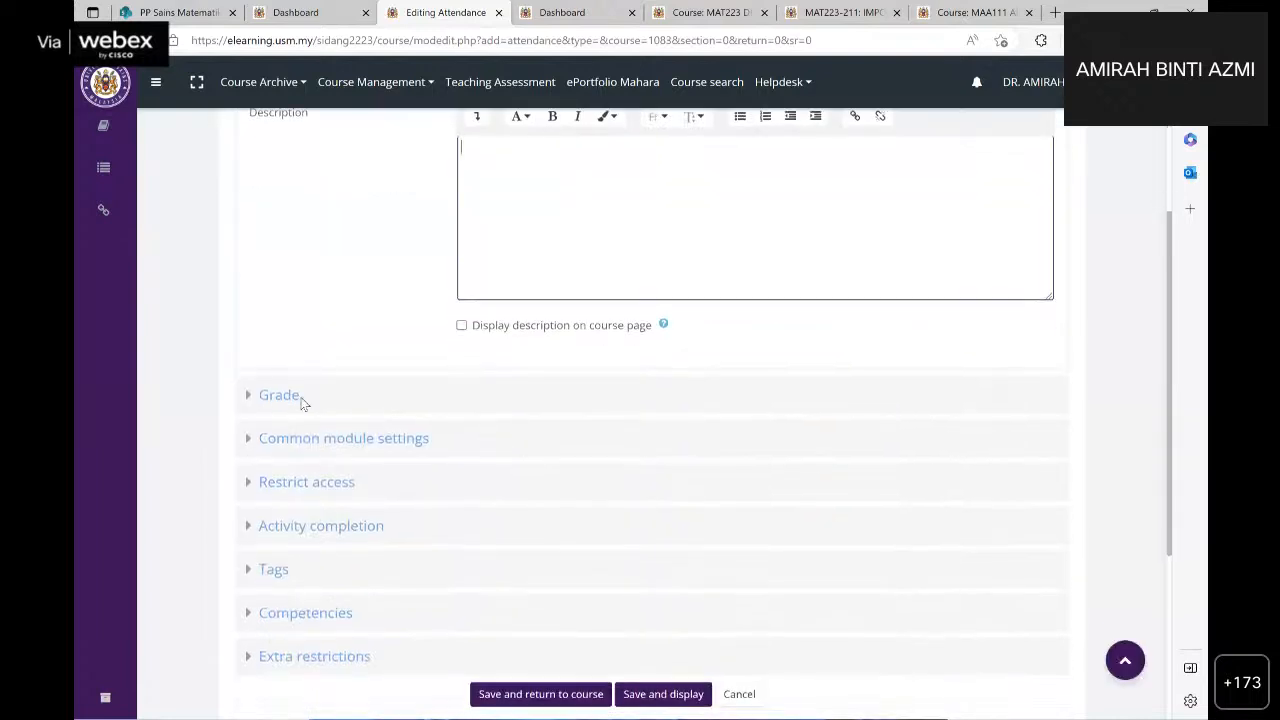
{"action": "left_click", "coordinate": [290, 396]}
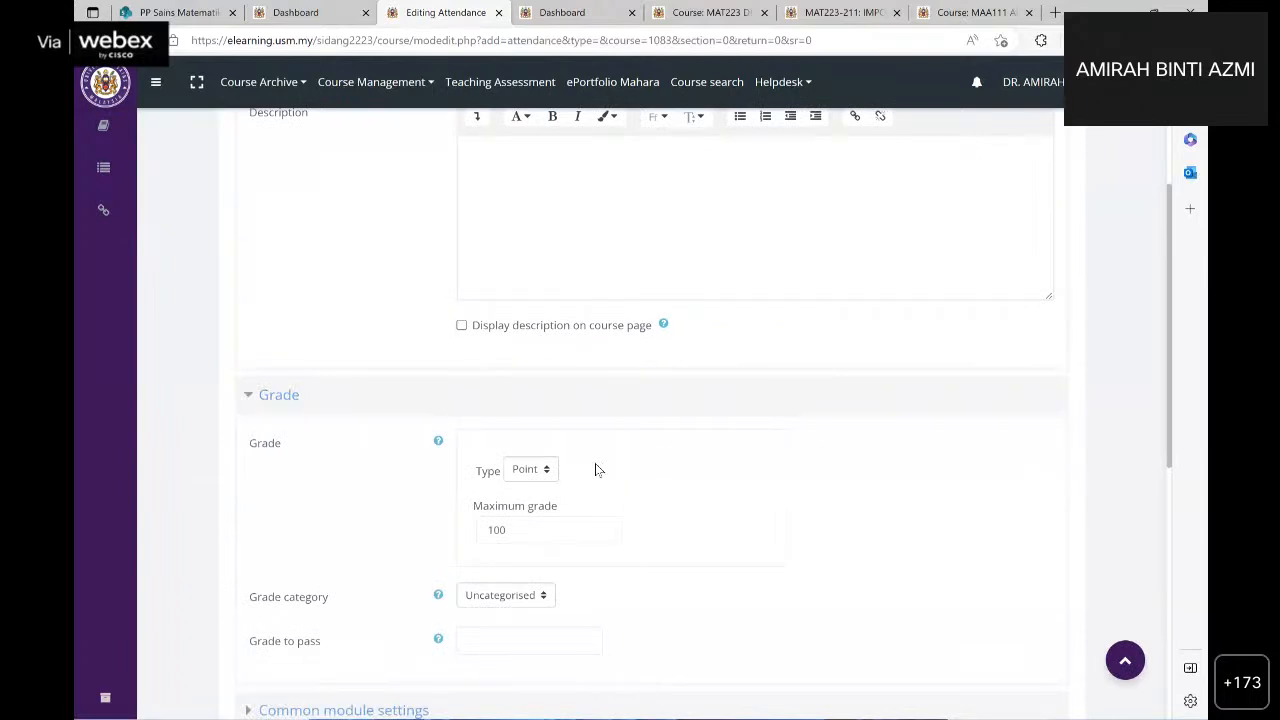
{"action": "left_click", "coordinate": [544, 470]}
{"action": "left_click", "coordinate": [535, 494]}
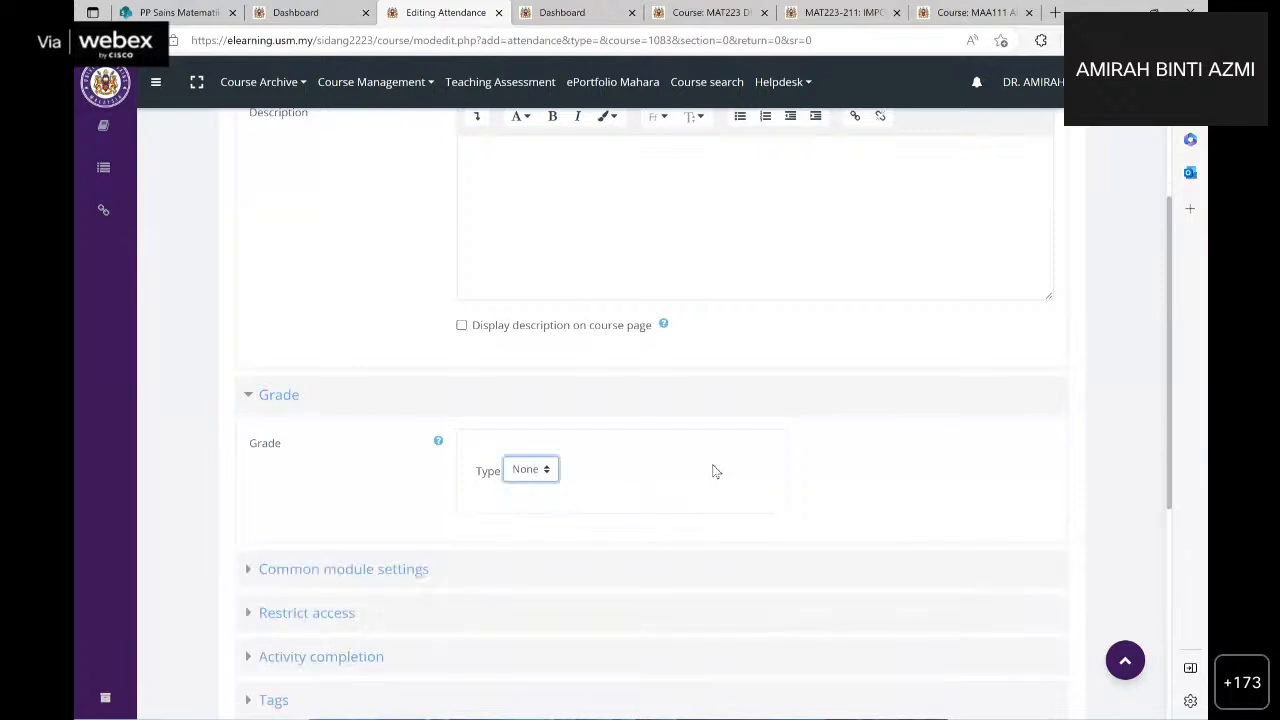
Step: Review the common module, access restriction and activity completion settings, keep their defaults, and save and display the attendance activity
{"action": "scroll", "coordinate": [392, 465], "scroll_direction": "down", "scroll_amount": 1}
{"action": "scroll", "coordinate": [390, 461], "scroll_direction": "down", "scroll_amount": 3}
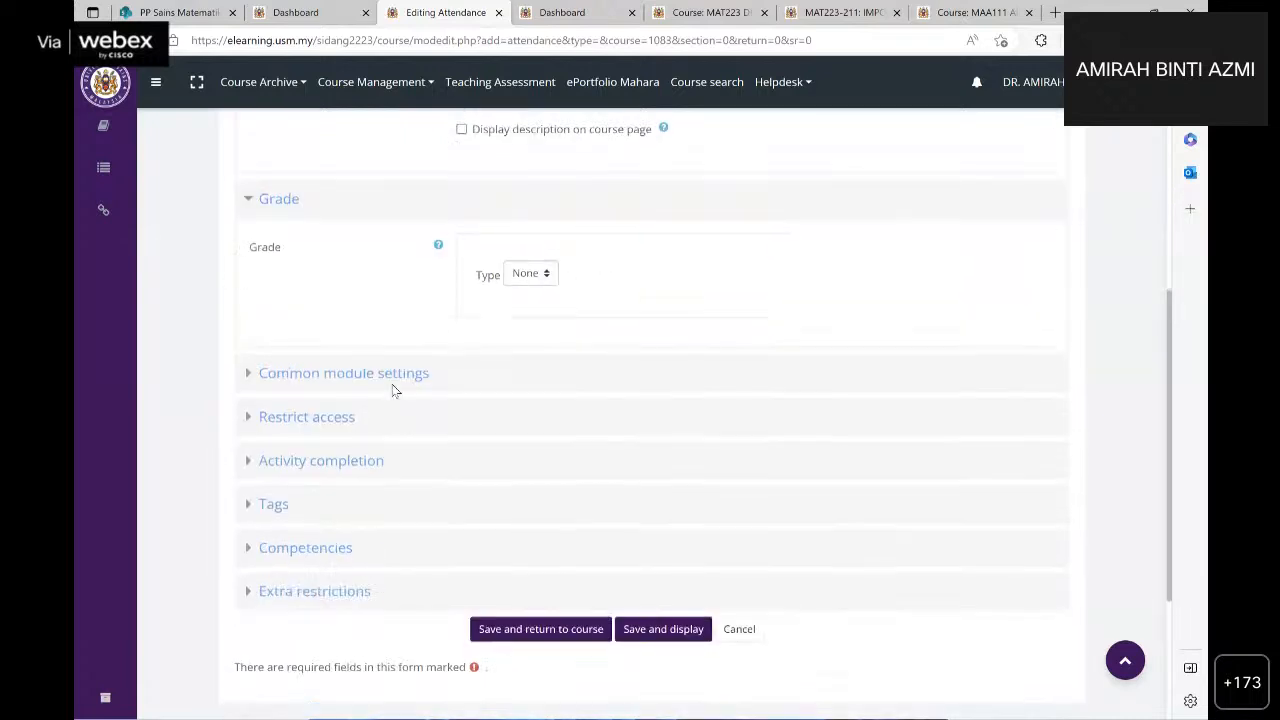
{"action": "left_click", "coordinate": [400, 371]}
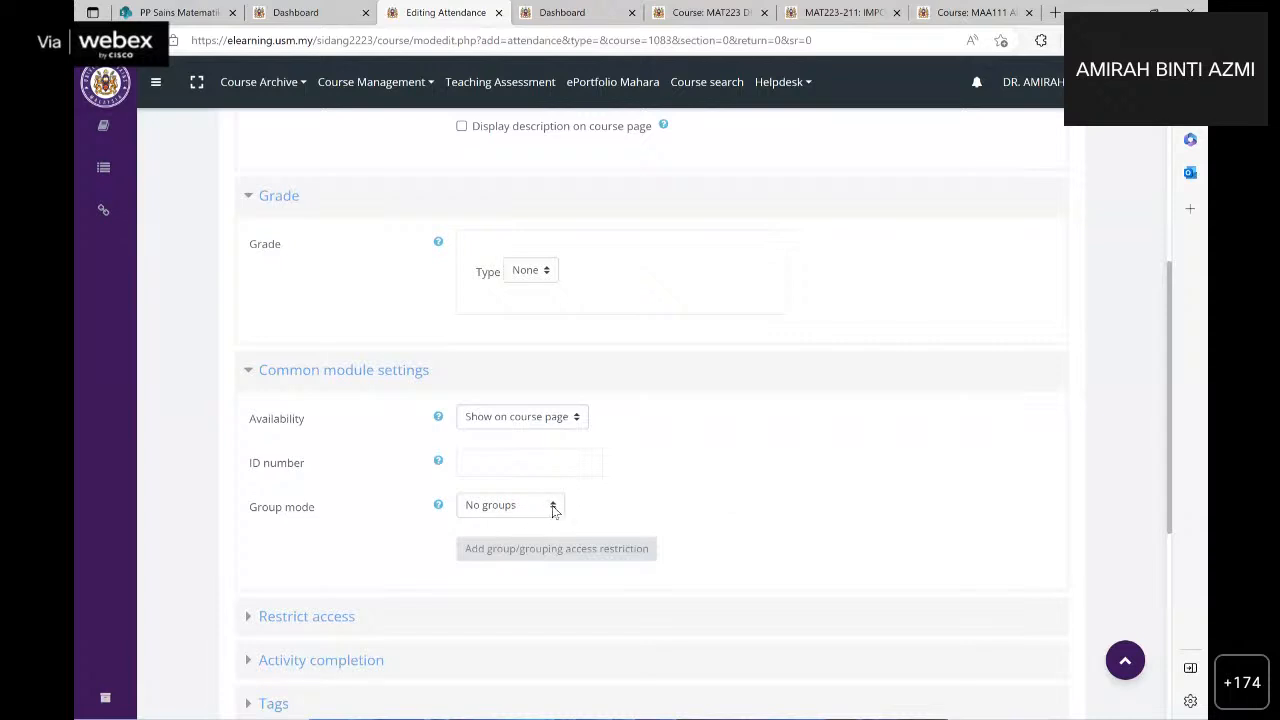
{"action": "scroll", "coordinate": [417, 509], "scroll_direction": "down", "scroll_amount": 2}
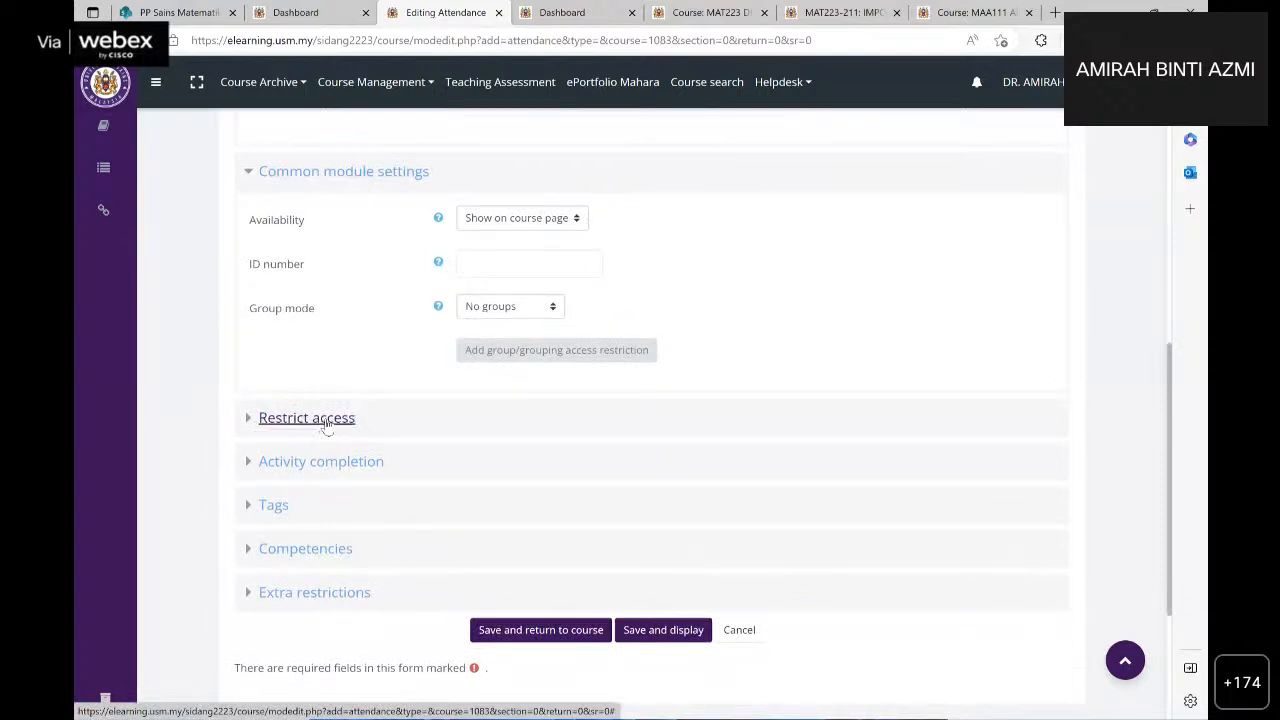
{"action": "left_click", "coordinate": [338, 420]}
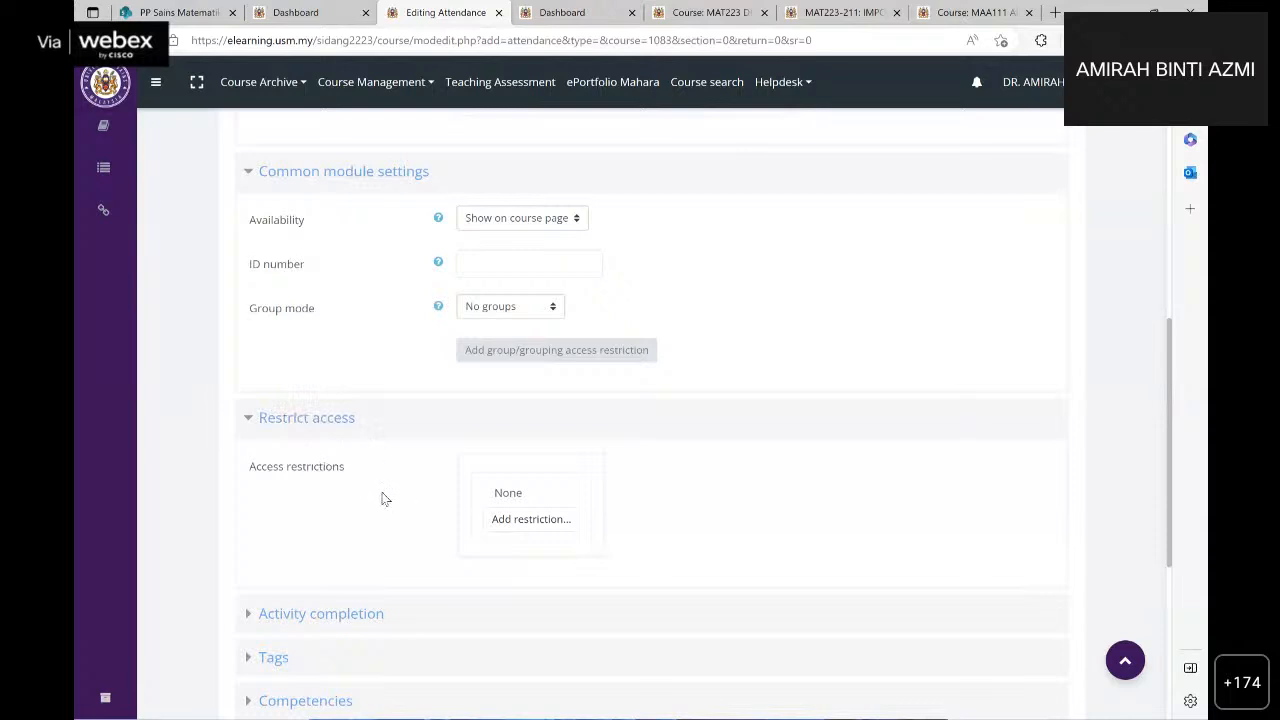
{"action": "scroll", "coordinate": [378, 480], "scroll_direction": "down", "scroll_amount": 2}
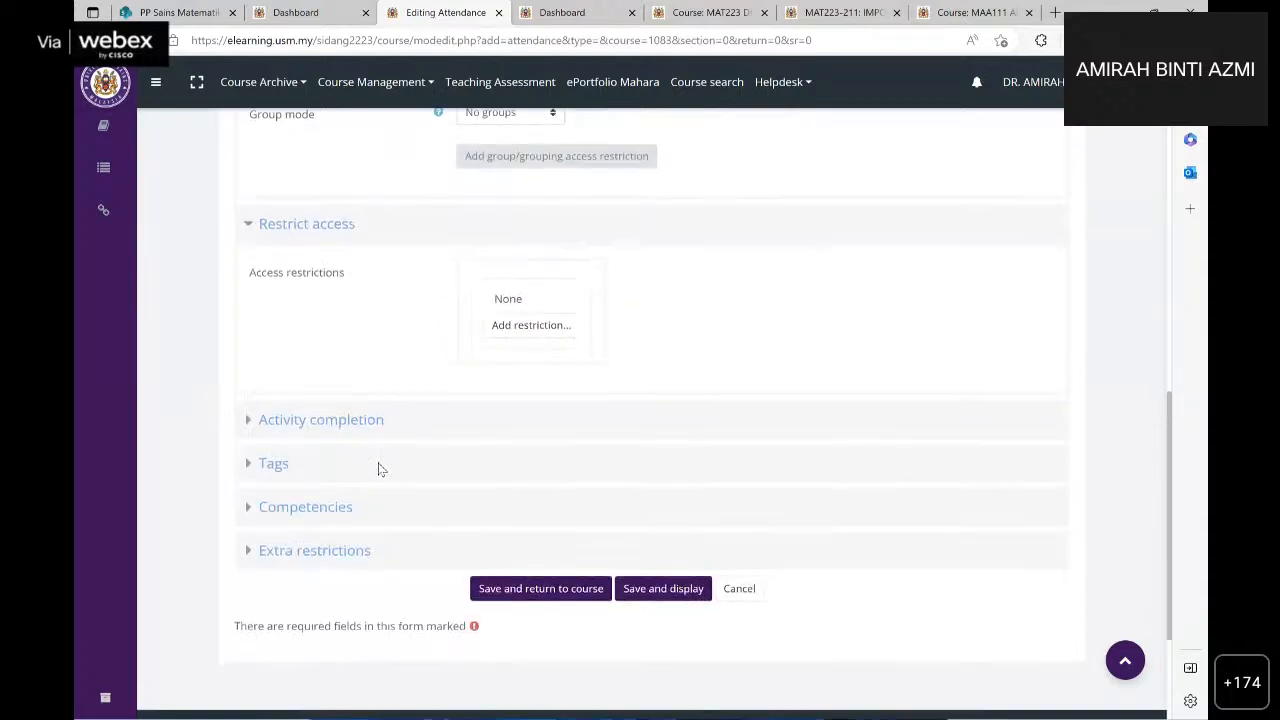
{"action": "left_click", "coordinate": [338, 417]}
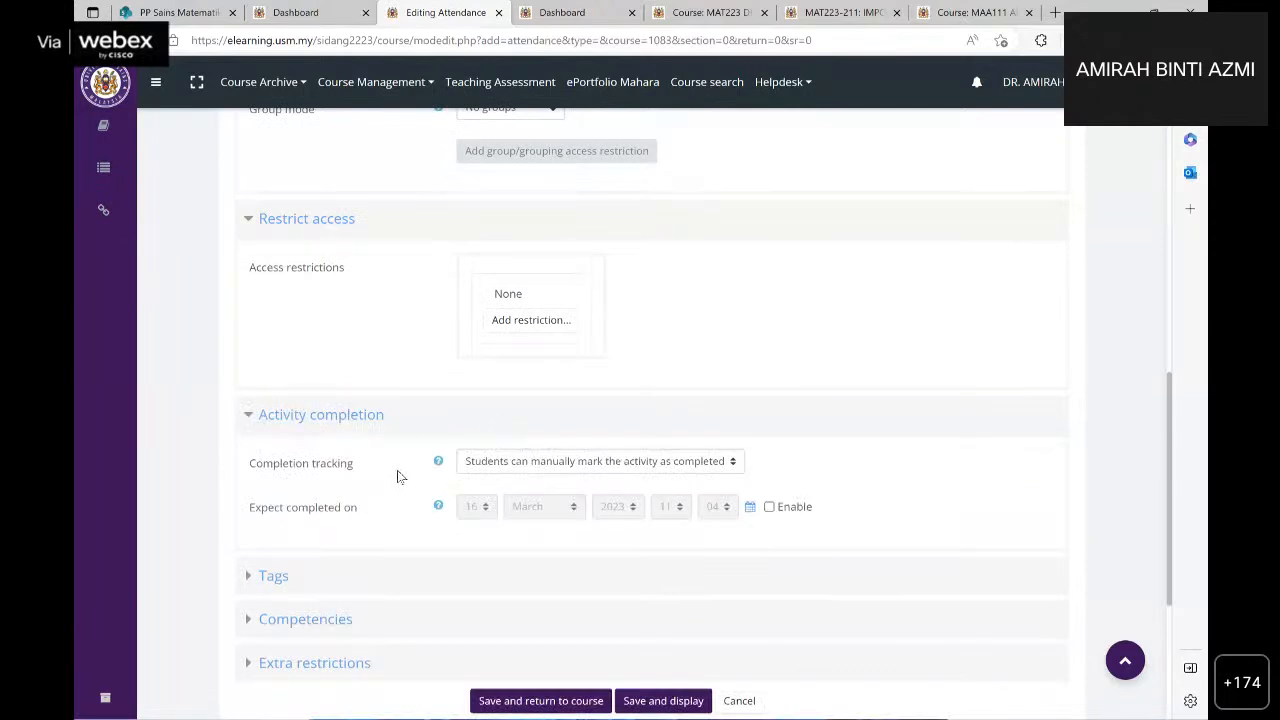
{"action": "left_click", "coordinate": [732, 464]}
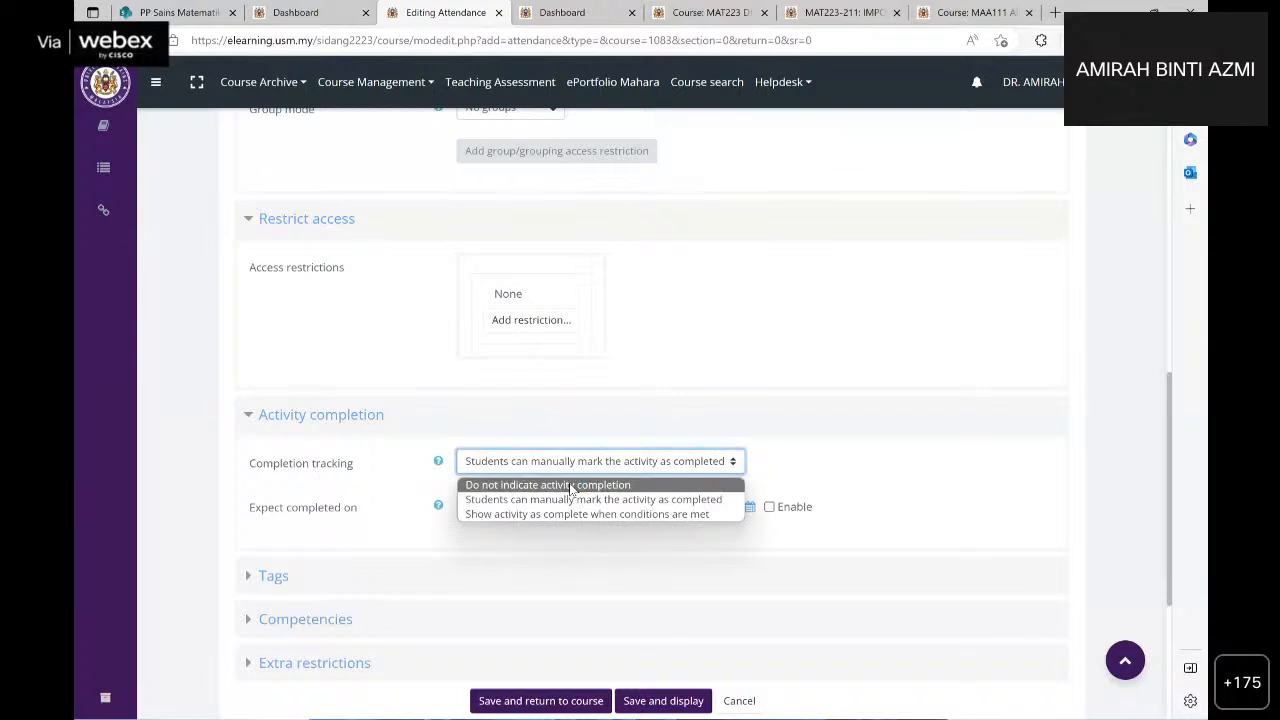
{"action": "left_click", "coordinate": [827, 466]}
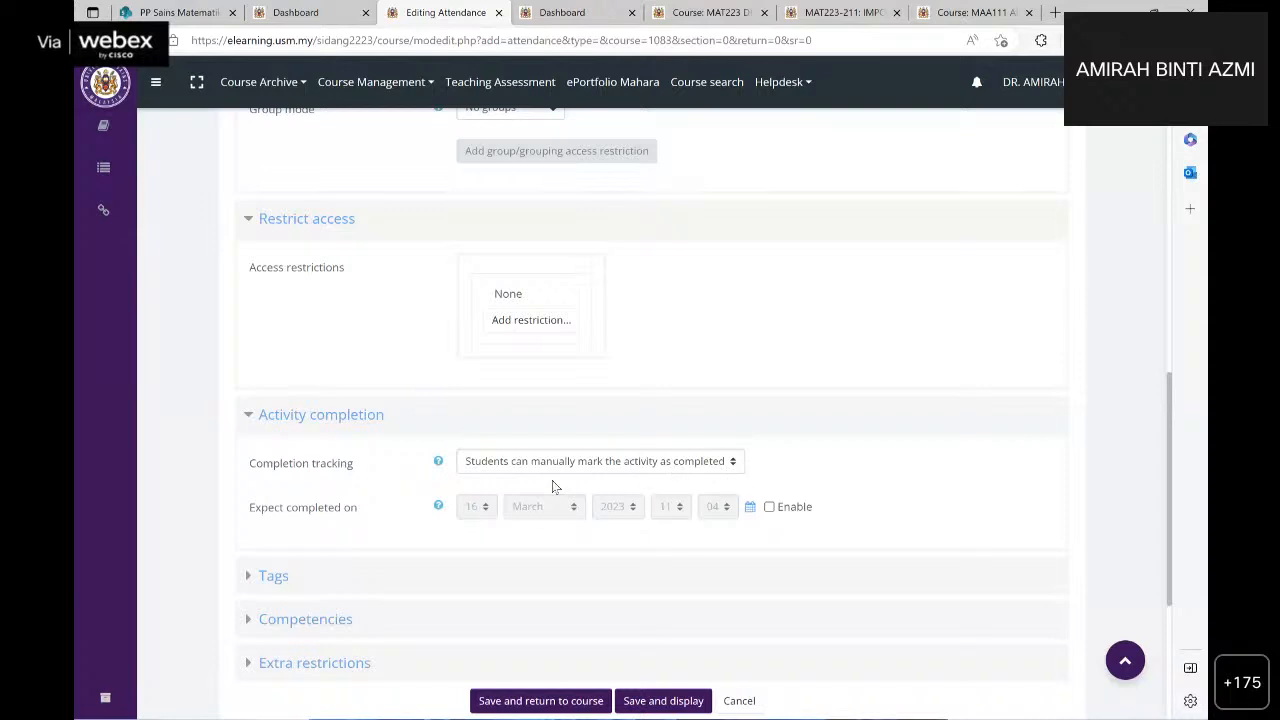
{"action": "scroll", "coordinate": [361, 515], "scroll_direction": "down", "scroll_amount": 1}
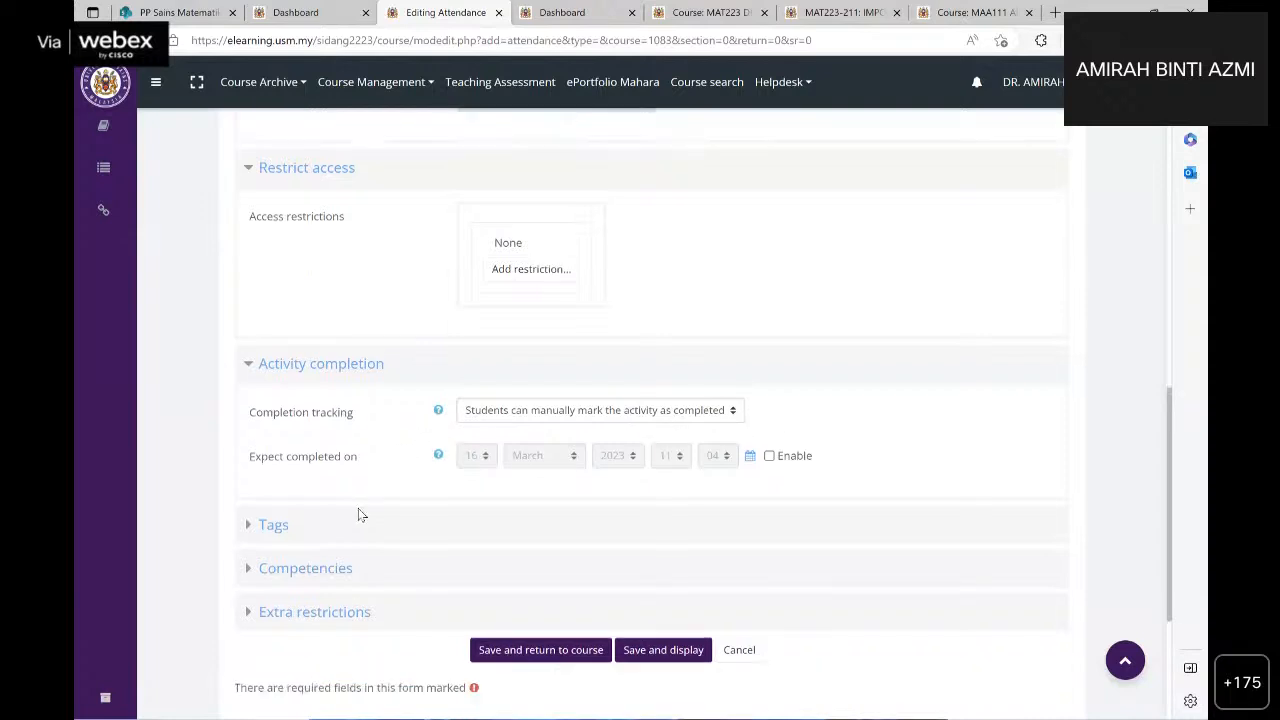
{"action": "scroll", "coordinate": [361, 515], "scroll_direction": "down", "scroll_amount": 3}
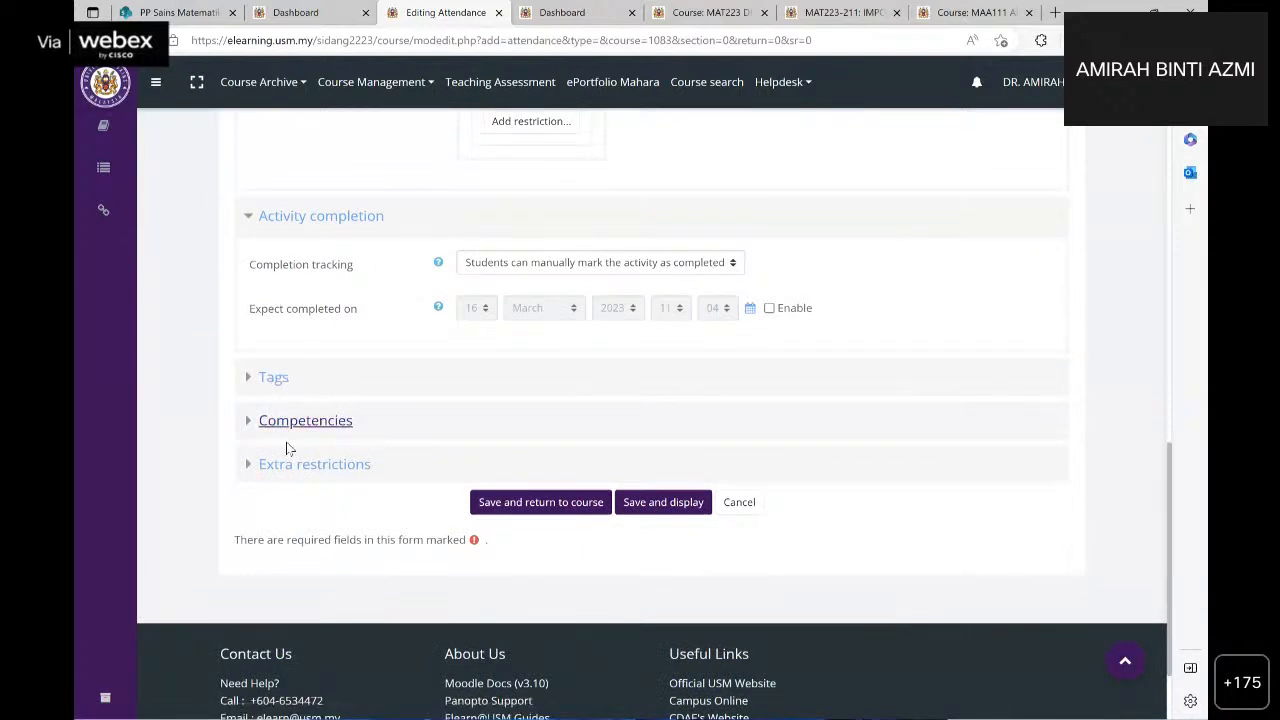
{"action": "left_click", "coordinate": [665, 507]}
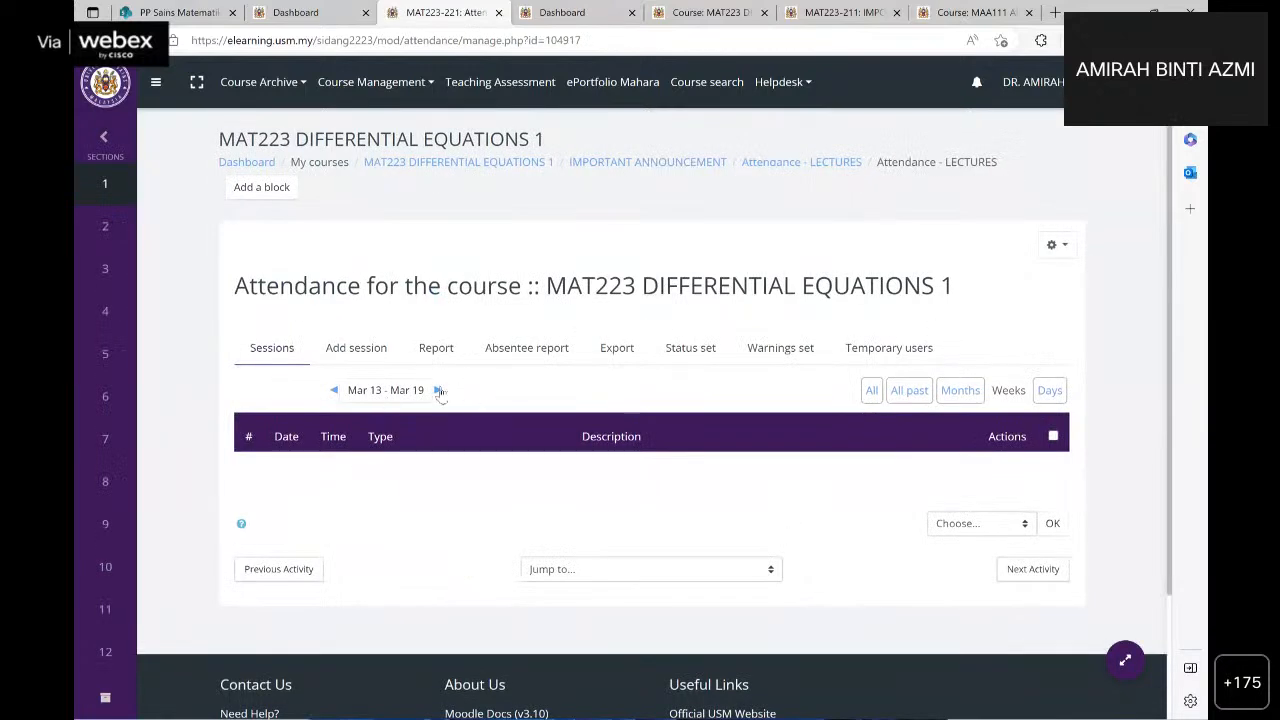
Step: Start adding a session to Attendance - LECTURES and set its date to 26 March 2023
{"action": "left_click", "coordinate": [357, 355]}
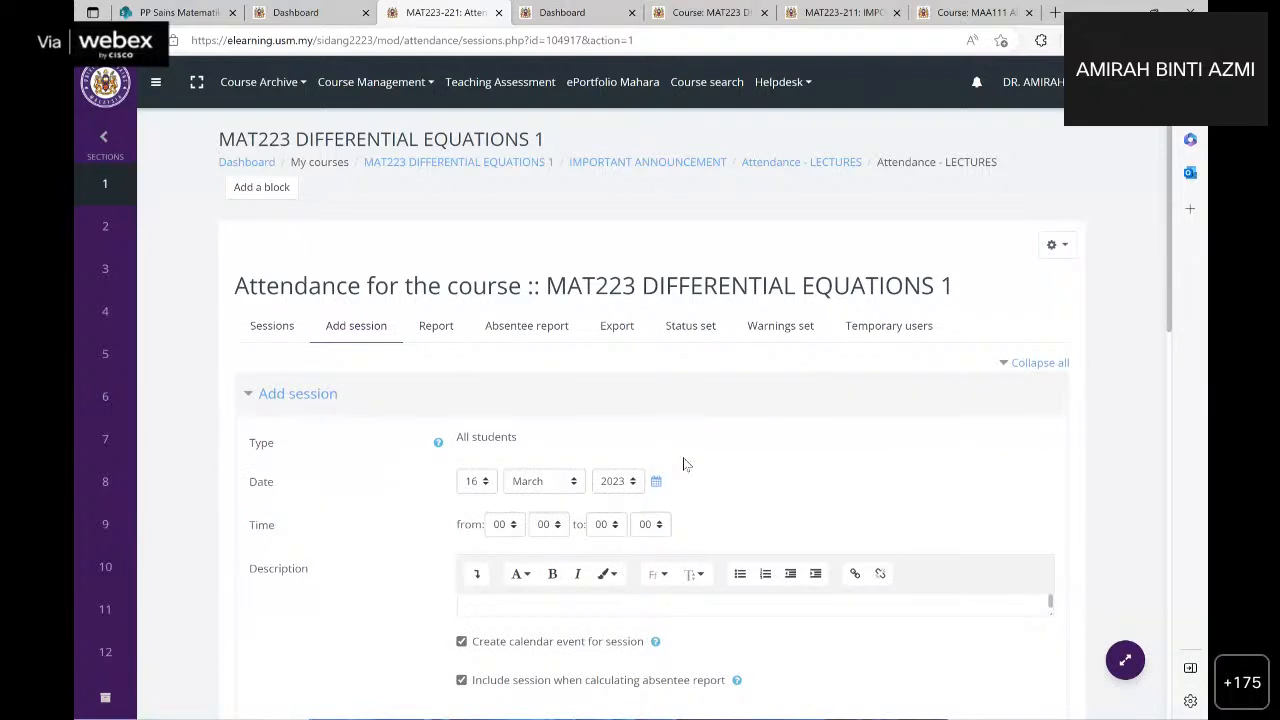
{"action": "scroll", "coordinate": [848, 394], "scroll_direction": "down", "scroll_amount": 1}
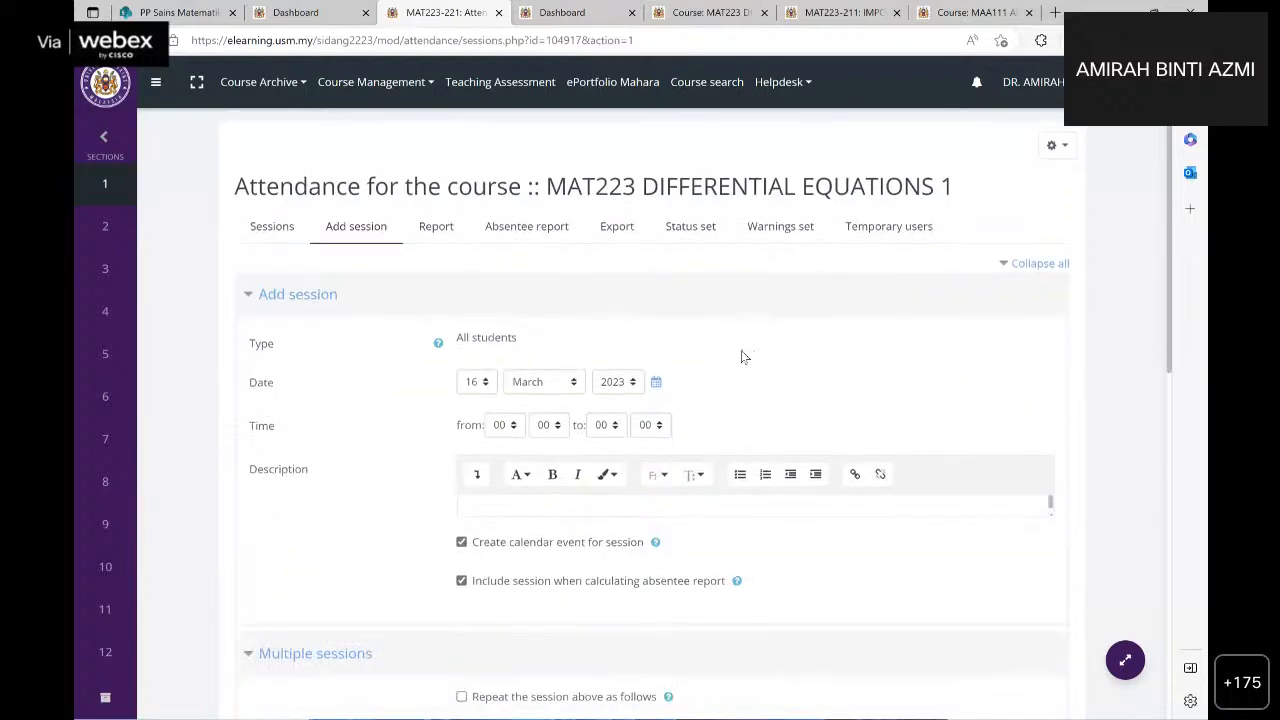
{"action": "left_click", "coordinate": [485, 386]}
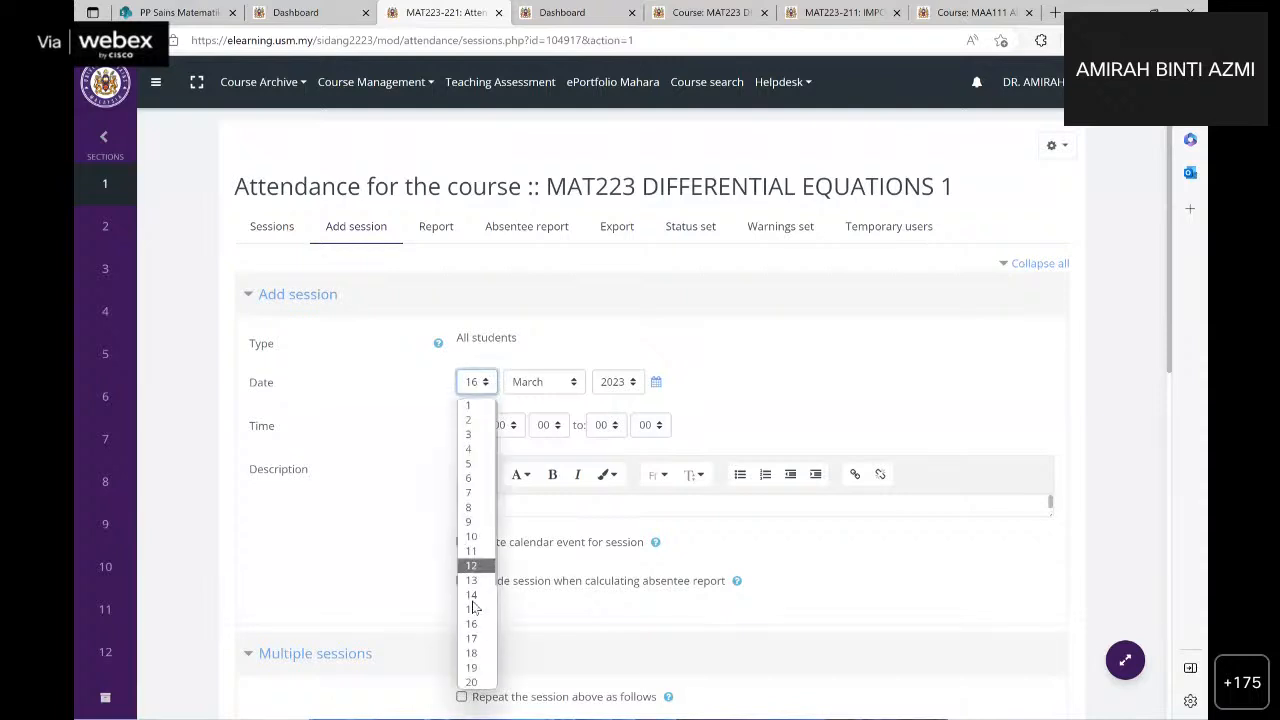
{"action": "scroll", "coordinate": [476, 650], "scroll_direction": "down", "scroll_amount": 2}
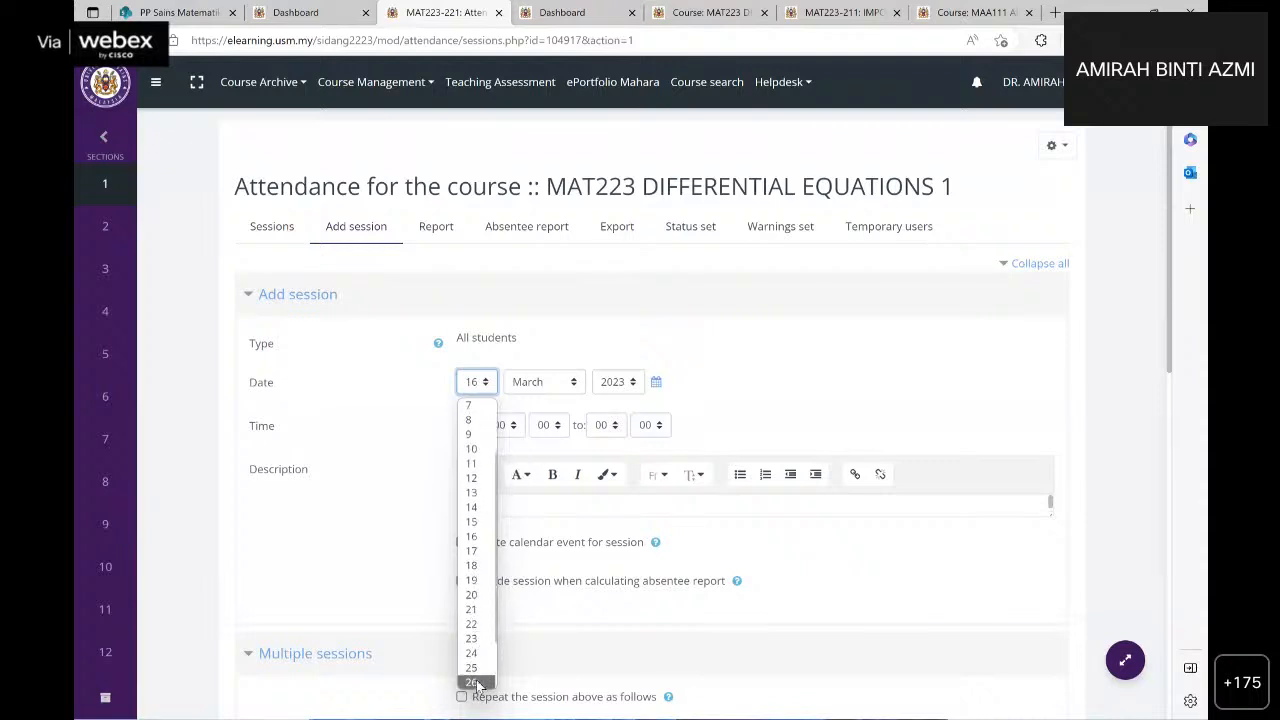
{"action": "scroll", "coordinate": [476, 684], "scroll_direction": "down", "scroll_amount": 1}
{"action": "left_click", "coordinate": [476, 648]}
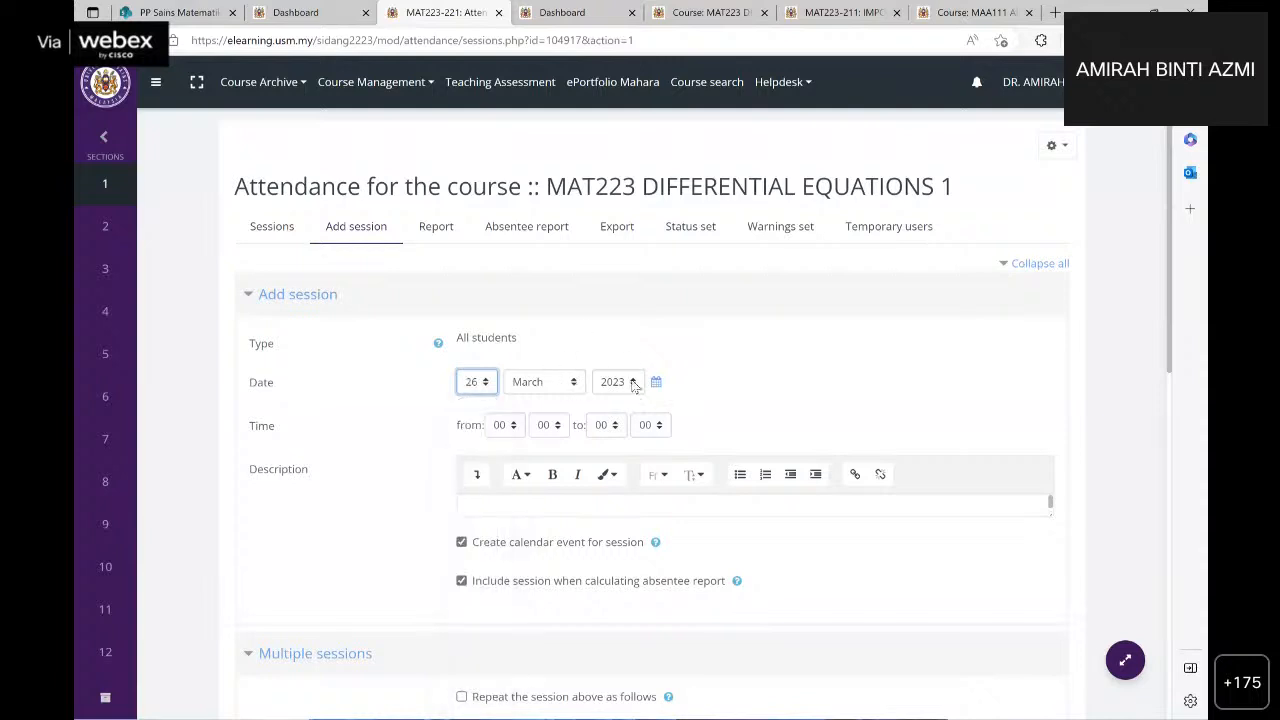
Step: Set the attendance session's time from 11:00 to 13:00
{"action": "left_click", "coordinate": [515, 430]}
{"action": "left_click", "coordinate": [515, 430]}
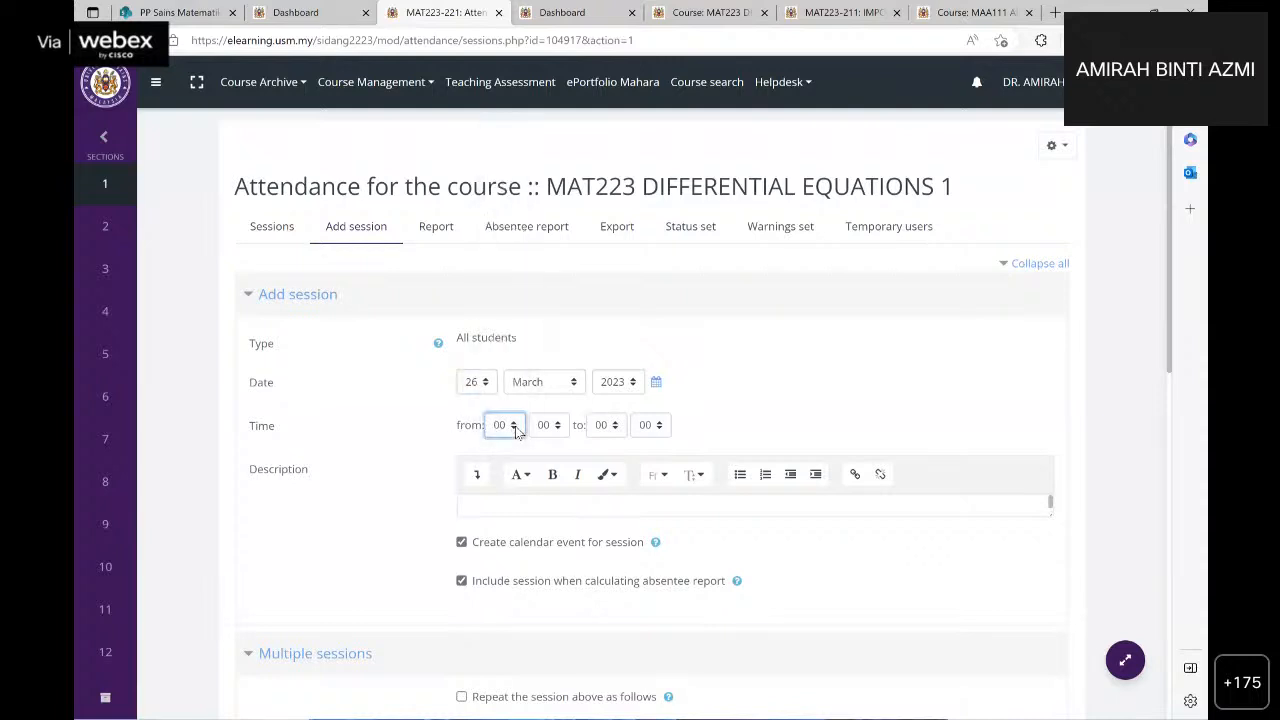
{"action": "left_click", "coordinate": [515, 430]}
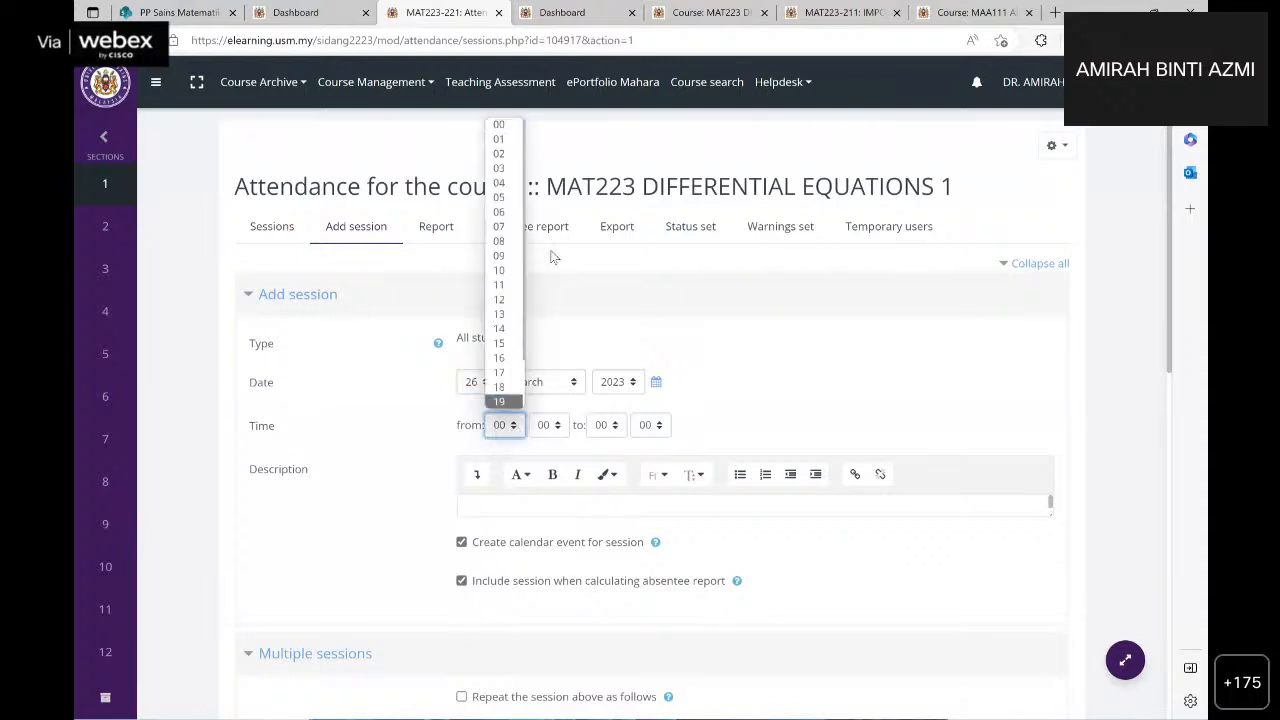
{"action": "left_click", "coordinate": [502, 287]}
{"action": "left_click", "coordinate": [560, 425]}
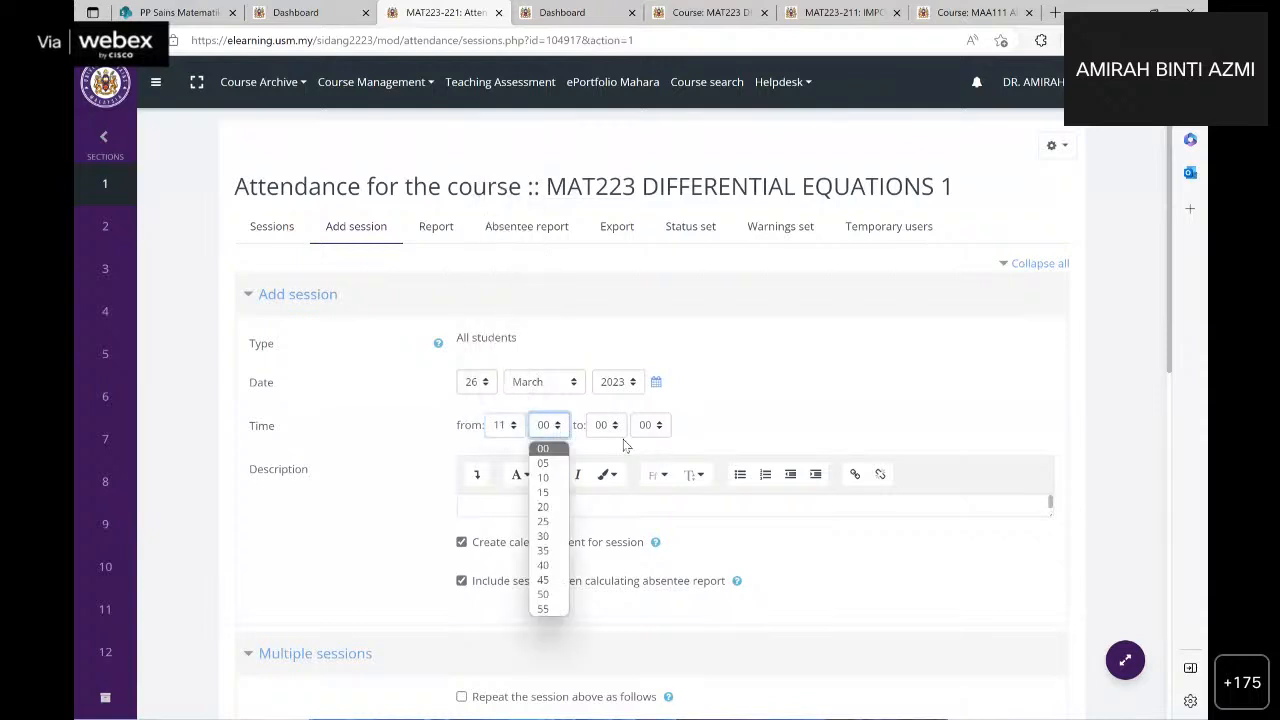
{"action": "left_click", "coordinate": [608, 425]}
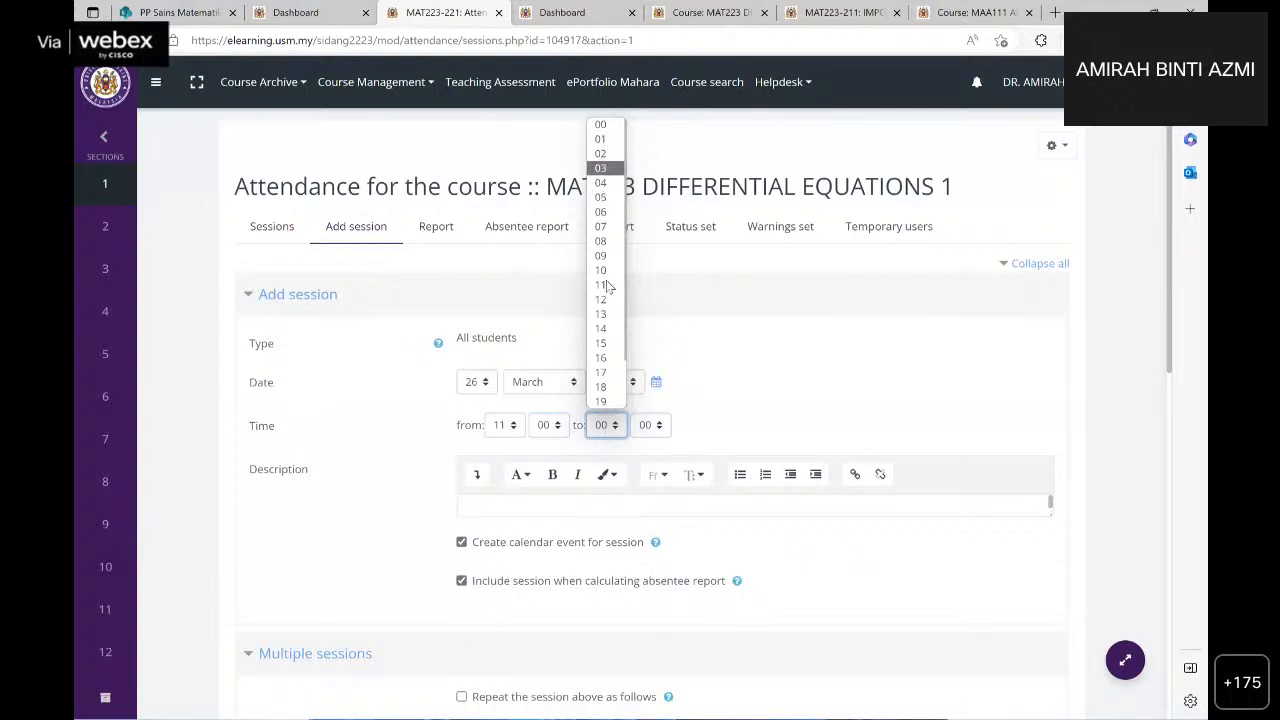
{"action": "left_click", "coordinate": [606, 313]}
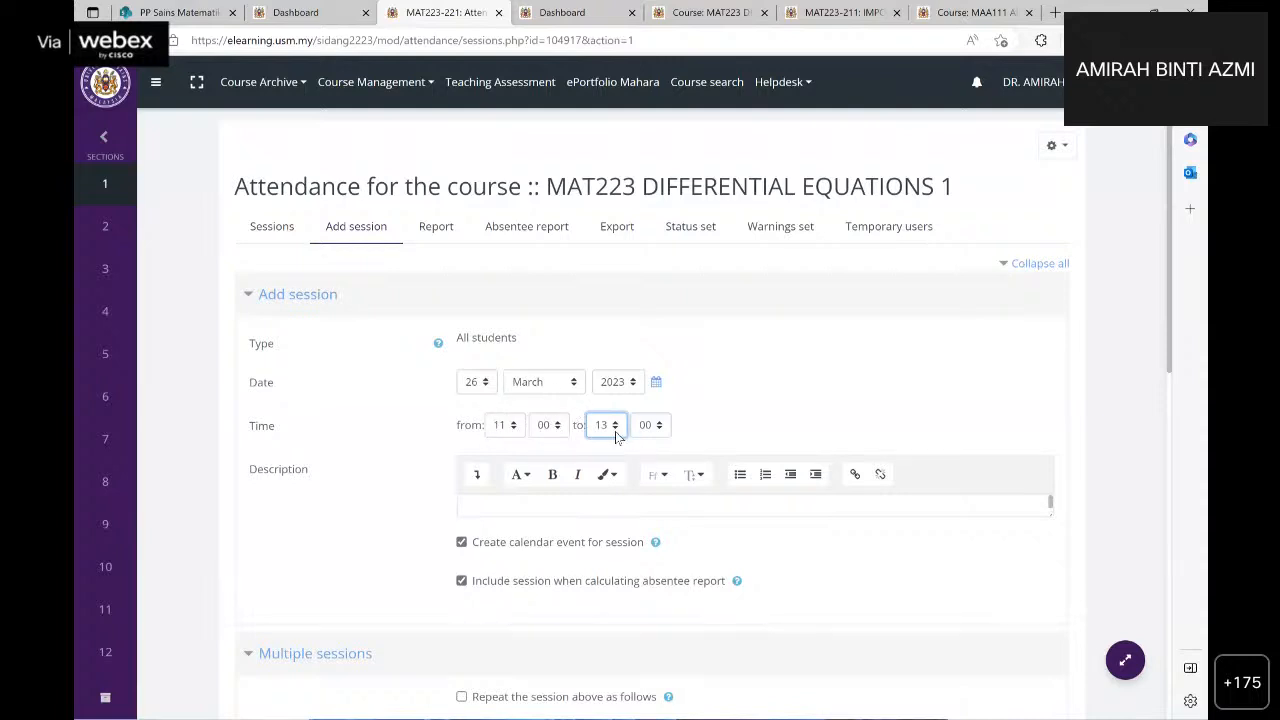
Step: Repeat the session every Monday at a one-week interval until 16 July 2023
{"action": "scroll", "coordinate": [502, 362], "scroll_direction": "down", "scroll_amount": 2}
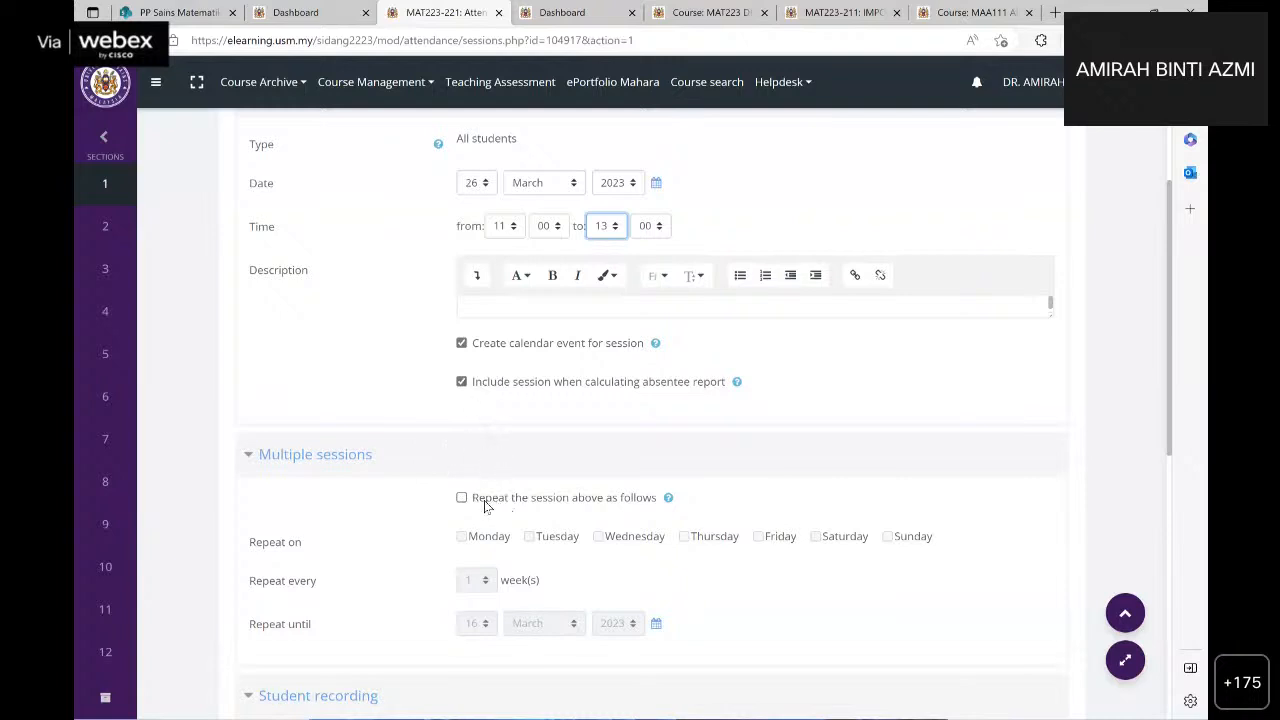
{"action": "scroll", "coordinate": [472, 435], "scroll_direction": "down", "scroll_amount": 1}
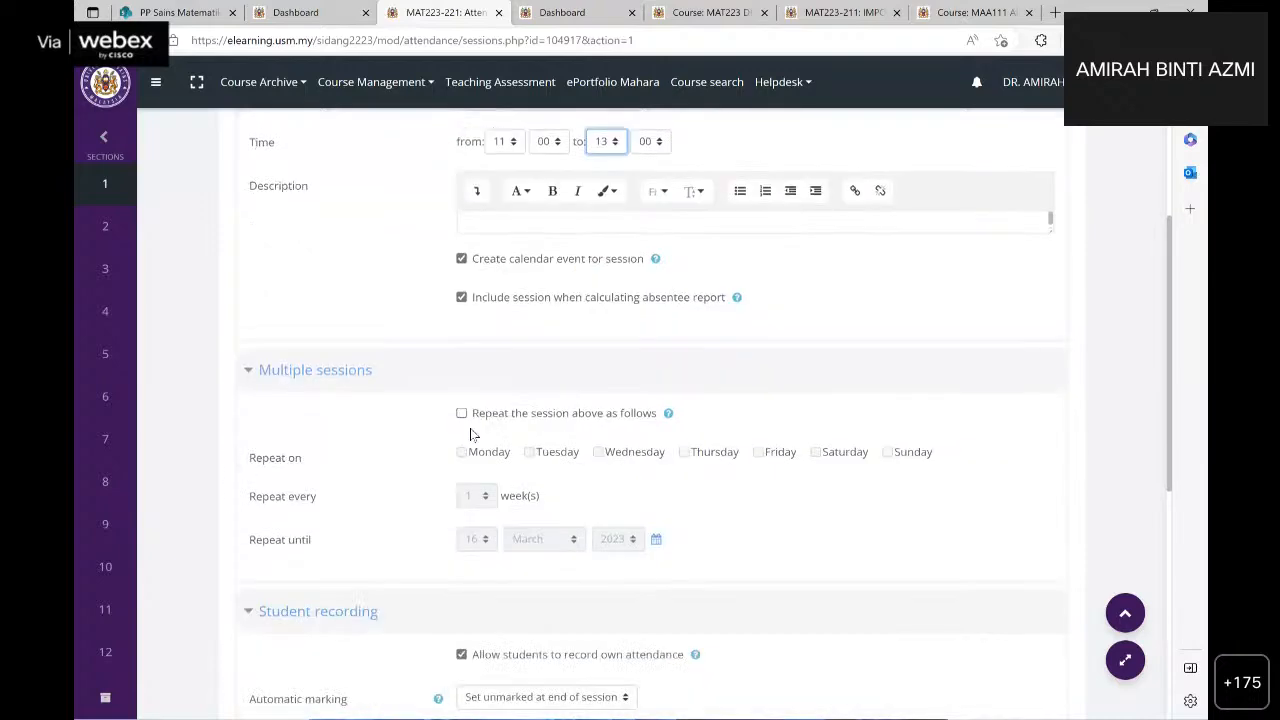
{"action": "left_click", "coordinate": [462, 401]}
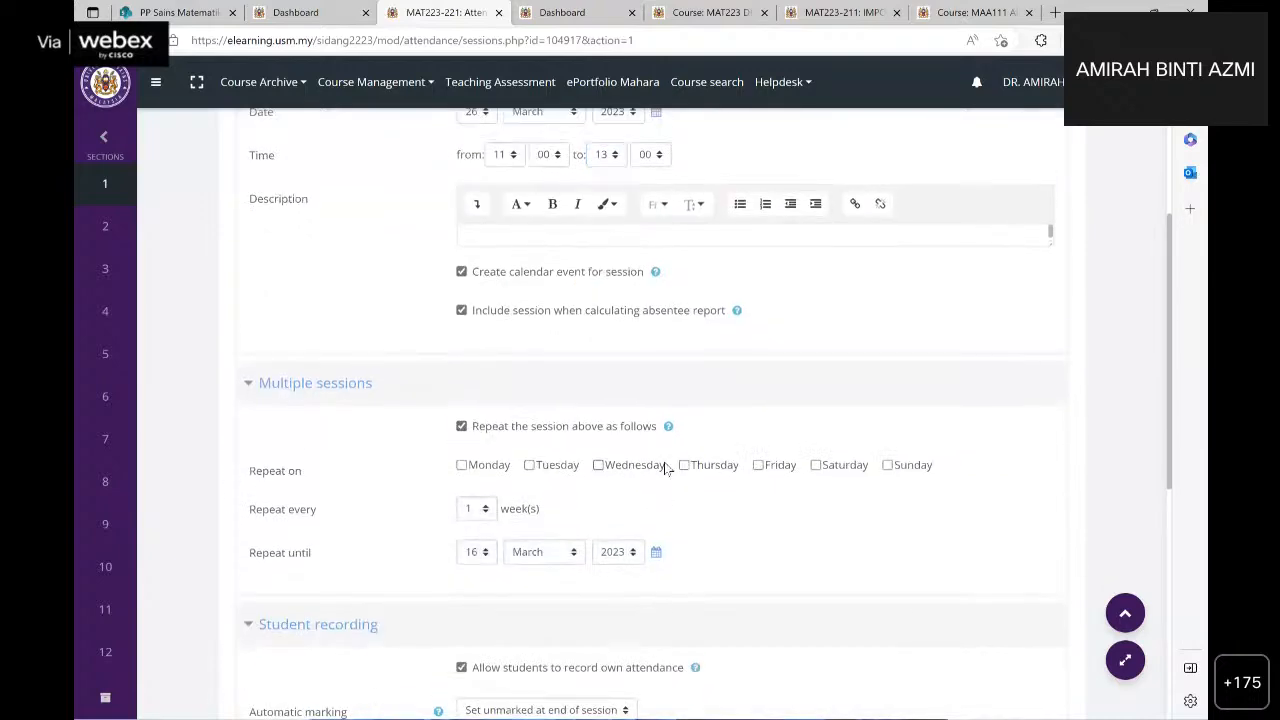
{"action": "scroll", "coordinate": [640, 472], "scroll_direction": "up", "scroll_amount": 5}
{"action": "scroll", "coordinate": [690, 465], "scroll_direction": "down", "scroll_amount": 5}
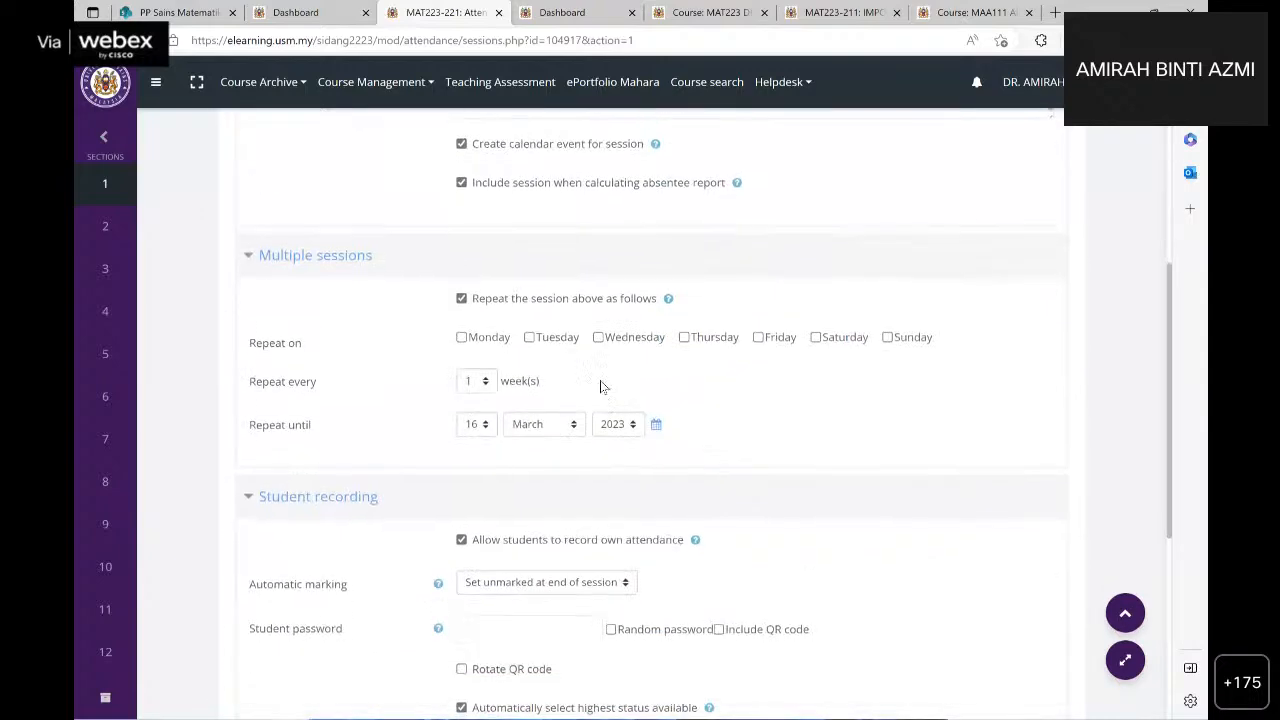
{"action": "left_click", "coordinate": [462, 338]}
{"action": "left_click", "coordinate": [487, 381]}
{"action": "left_click", "coordinate": [488, 385]}
{"action": "left_click", "coordinate": [488, 425]}
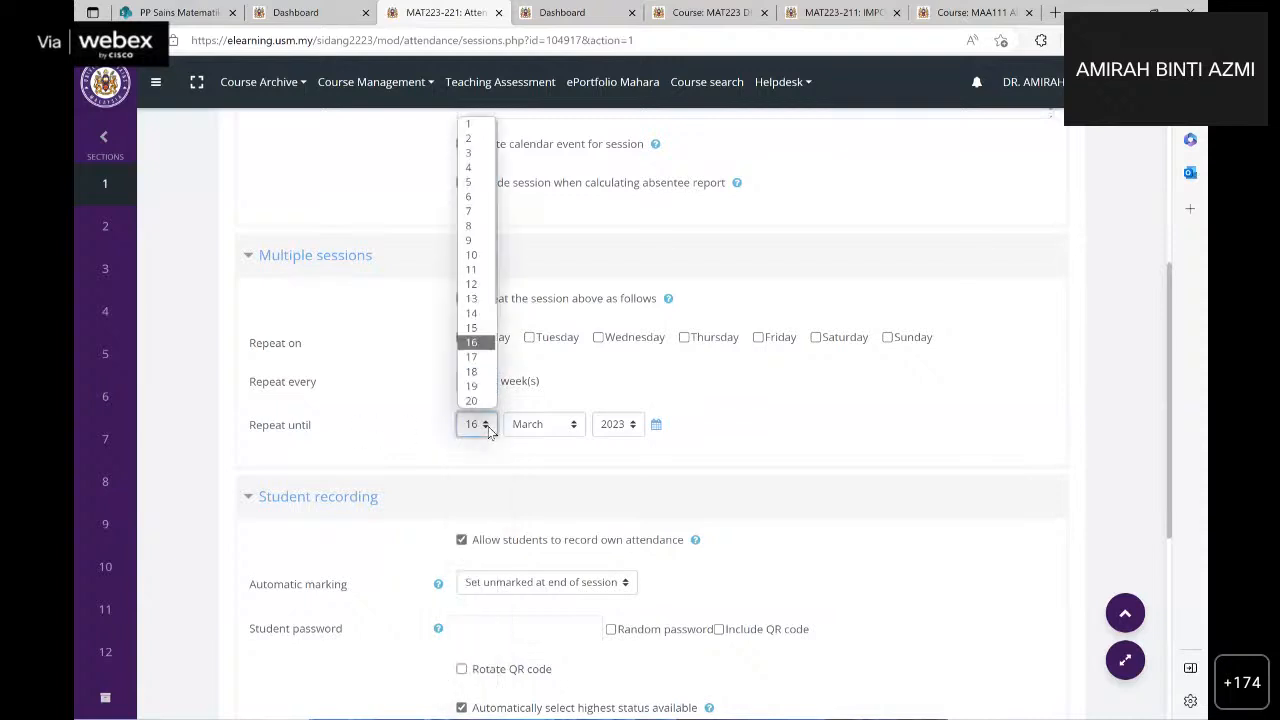
{"action": "scroll", "coordinate": [490, 420], "scroll_direction": "down", "scroll_amount": 2}
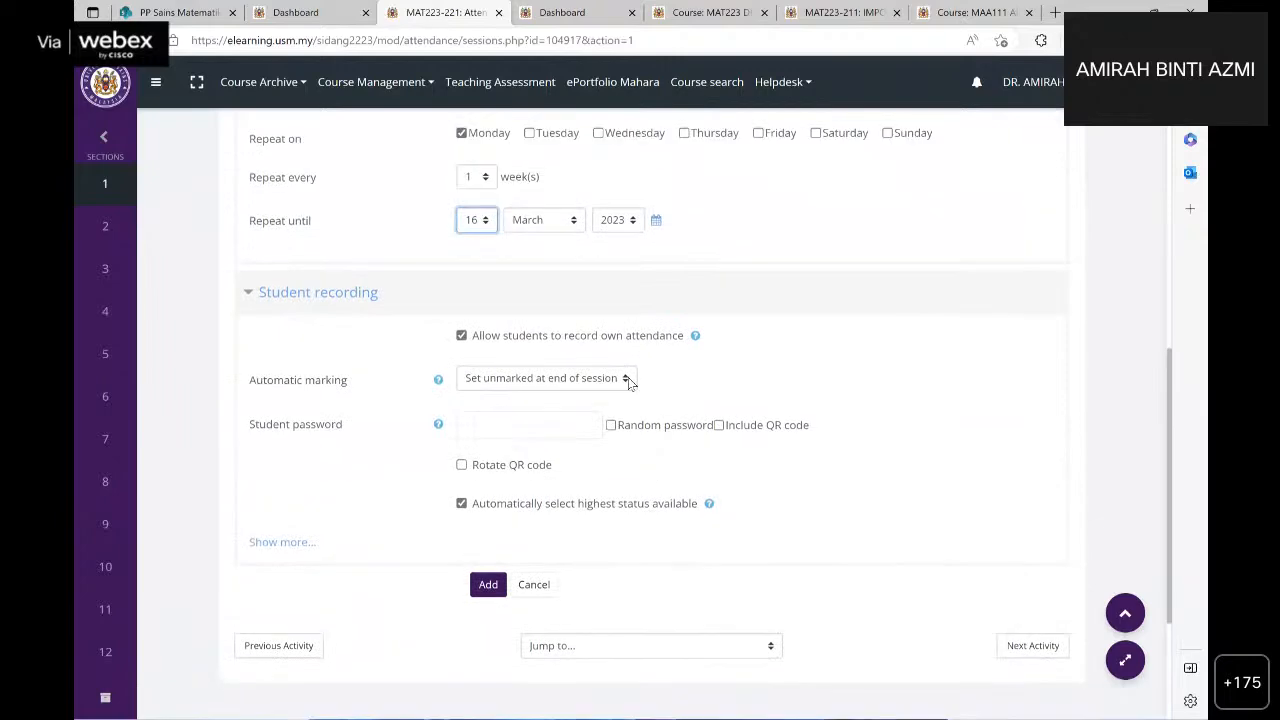
{"action": "left_click", "coordinate": [566, 222]}
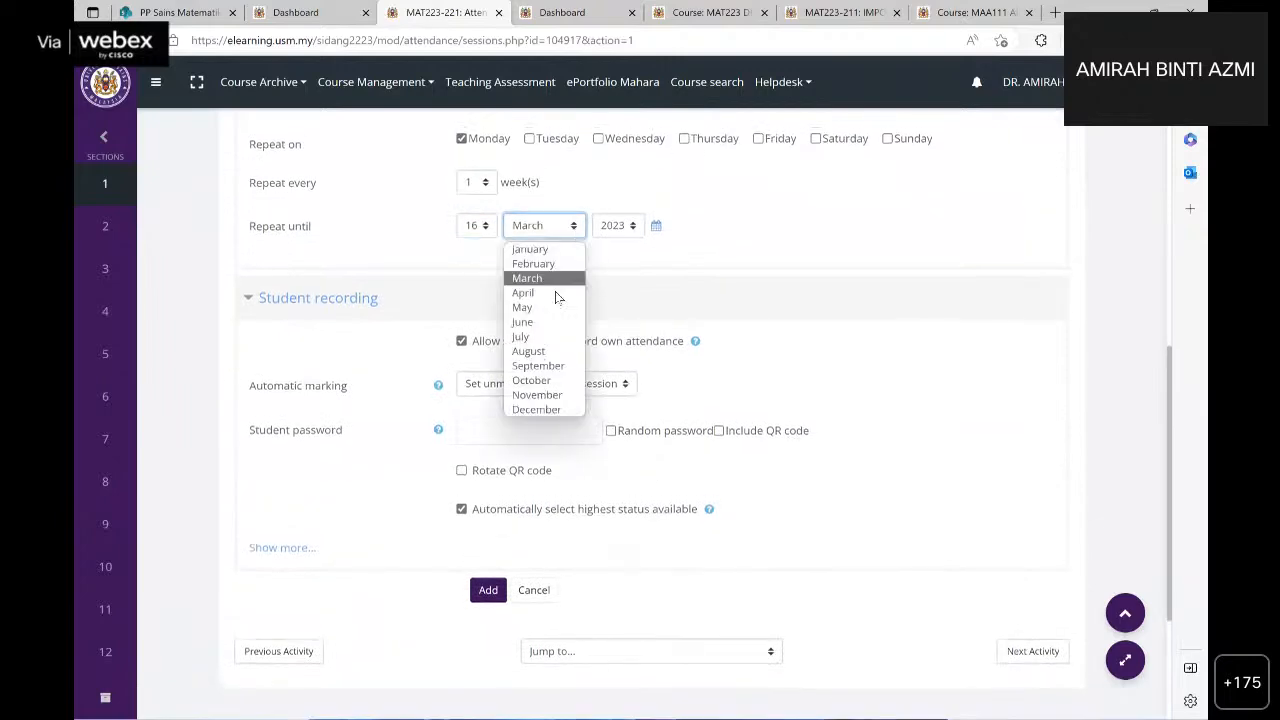
{"action": "left_click", "coordinate": [522, 336]}
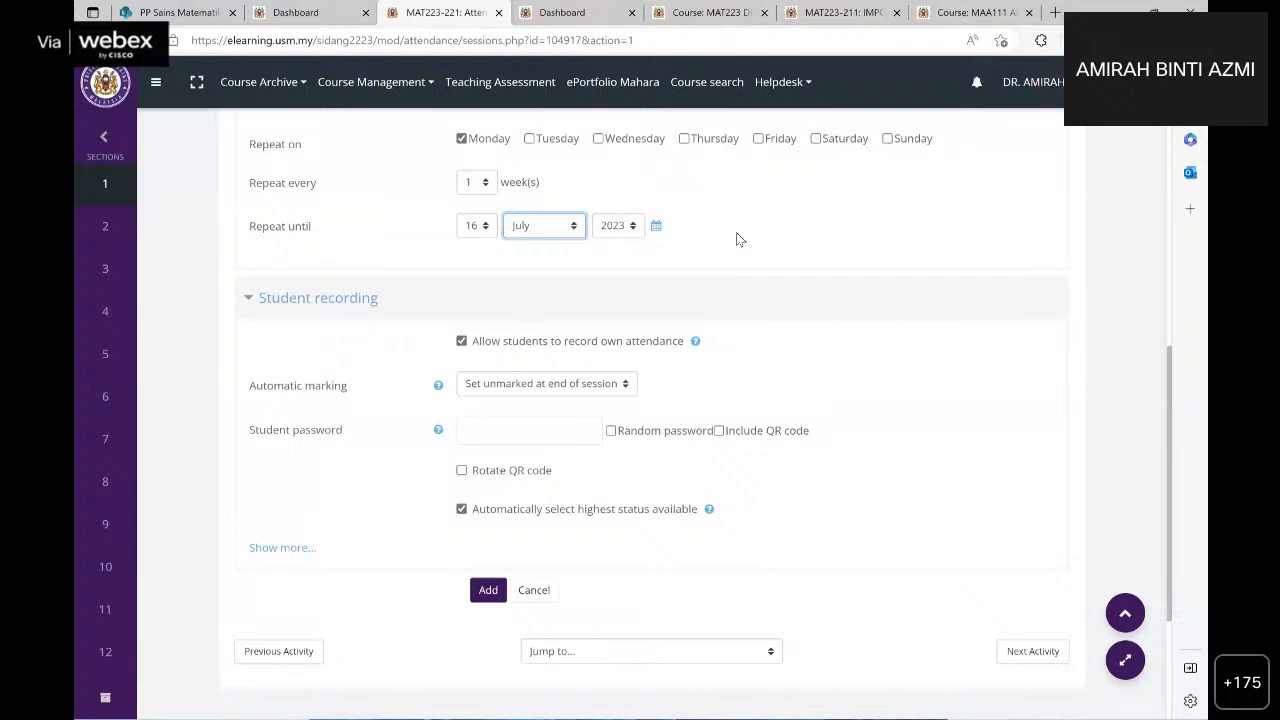
{"action": "left_click", "coordinate": [765, 271]}
Step: Review the student self-recording and automatic marking options, keeping self-recording allowed and marking on Set unmarked at end of session
{"action": "left_click", "coordinate": [462, 341]}
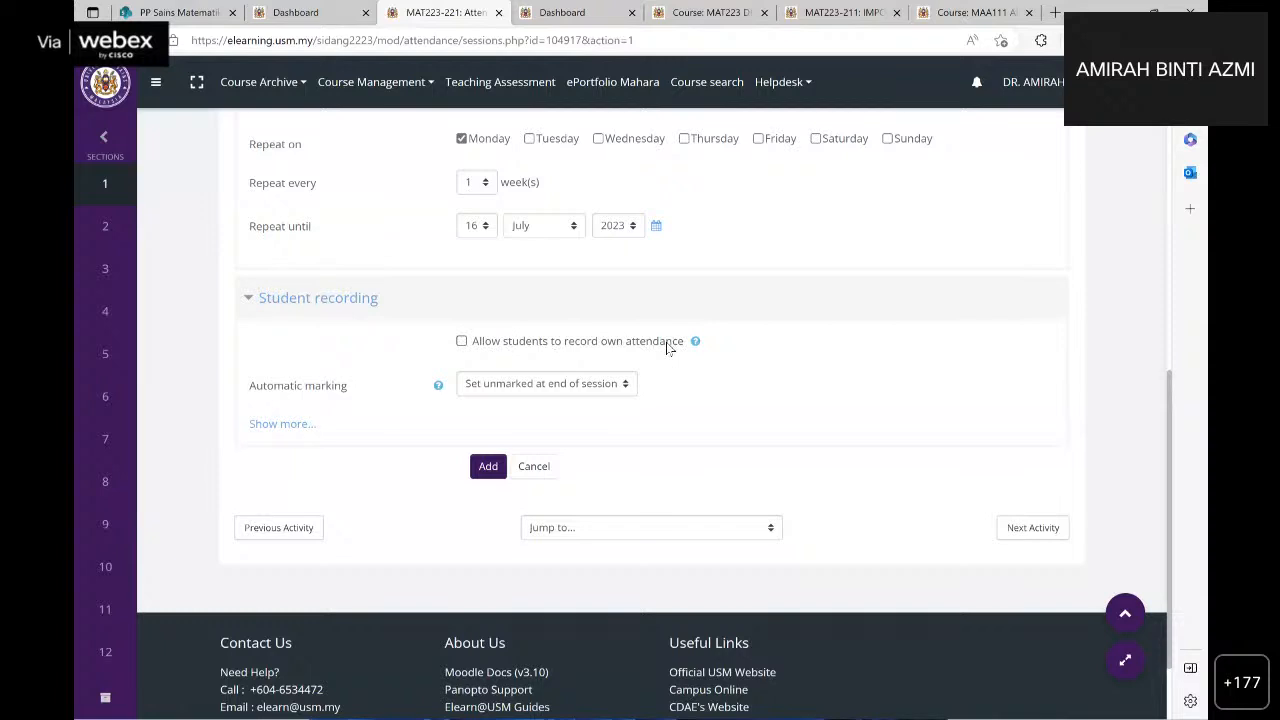
{"action": "left_click", "coordinate": [462, 342]}
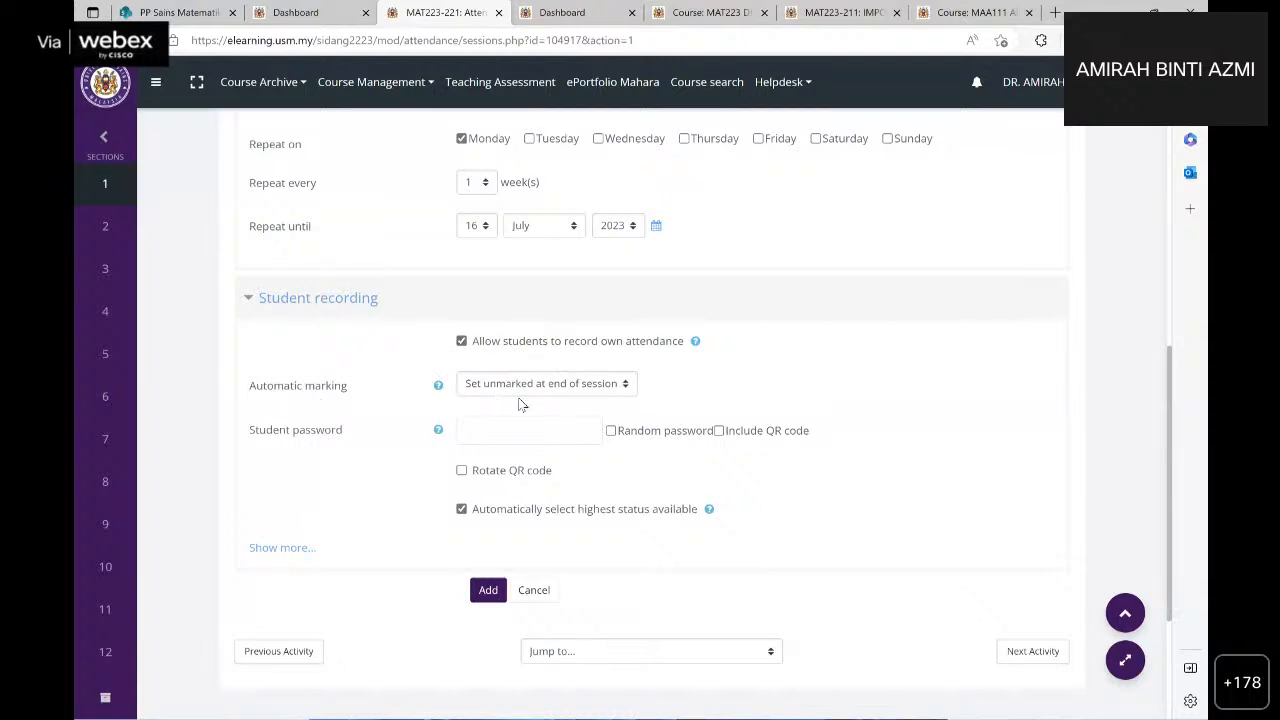
{"action": "left_click", "coordinate": [631, 388]}
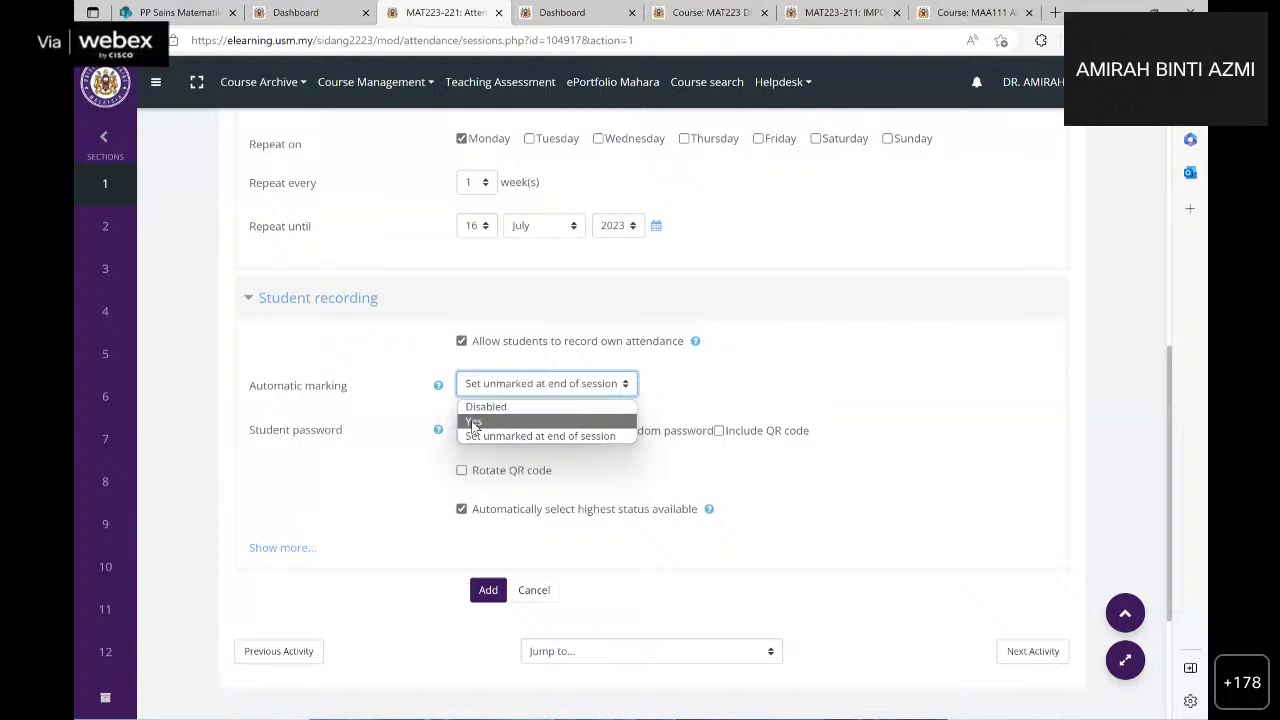
{"action": "left_click", "coordinate": [538, 436]}
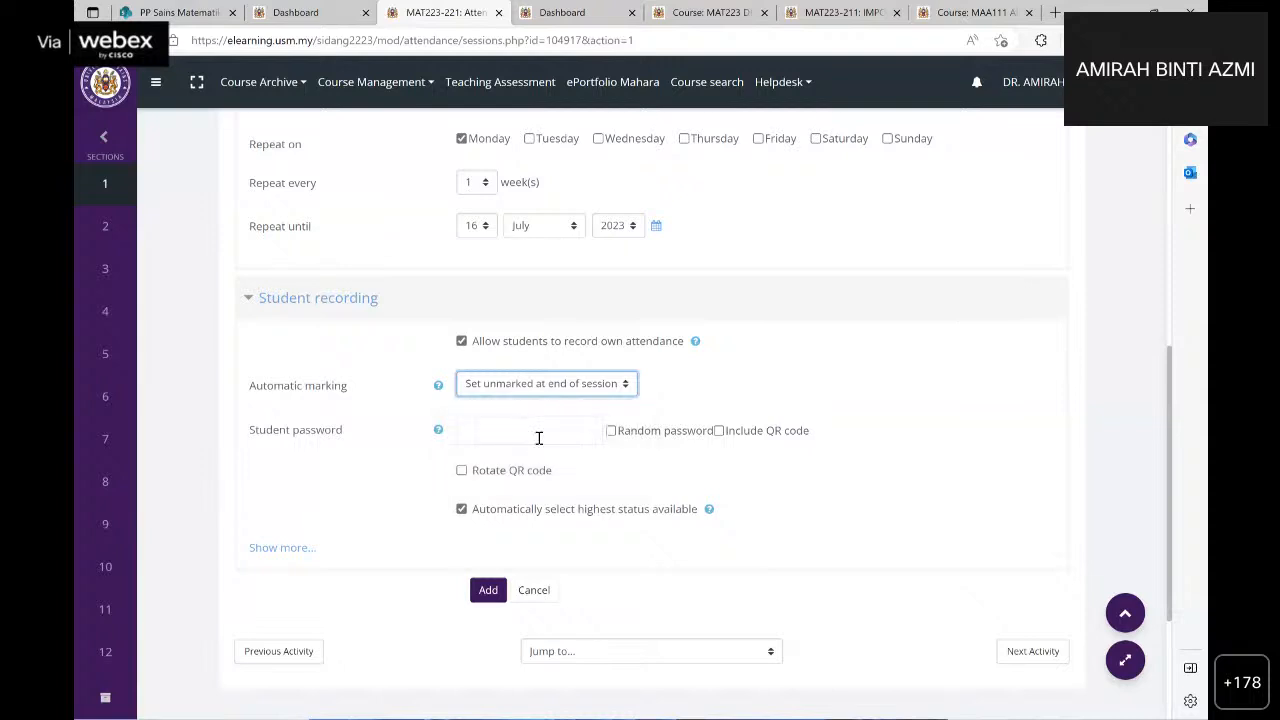
Step: Enable a random student password for the sessions and include a QR code
{"action": "left_click", "coordinate": [506, 428]}
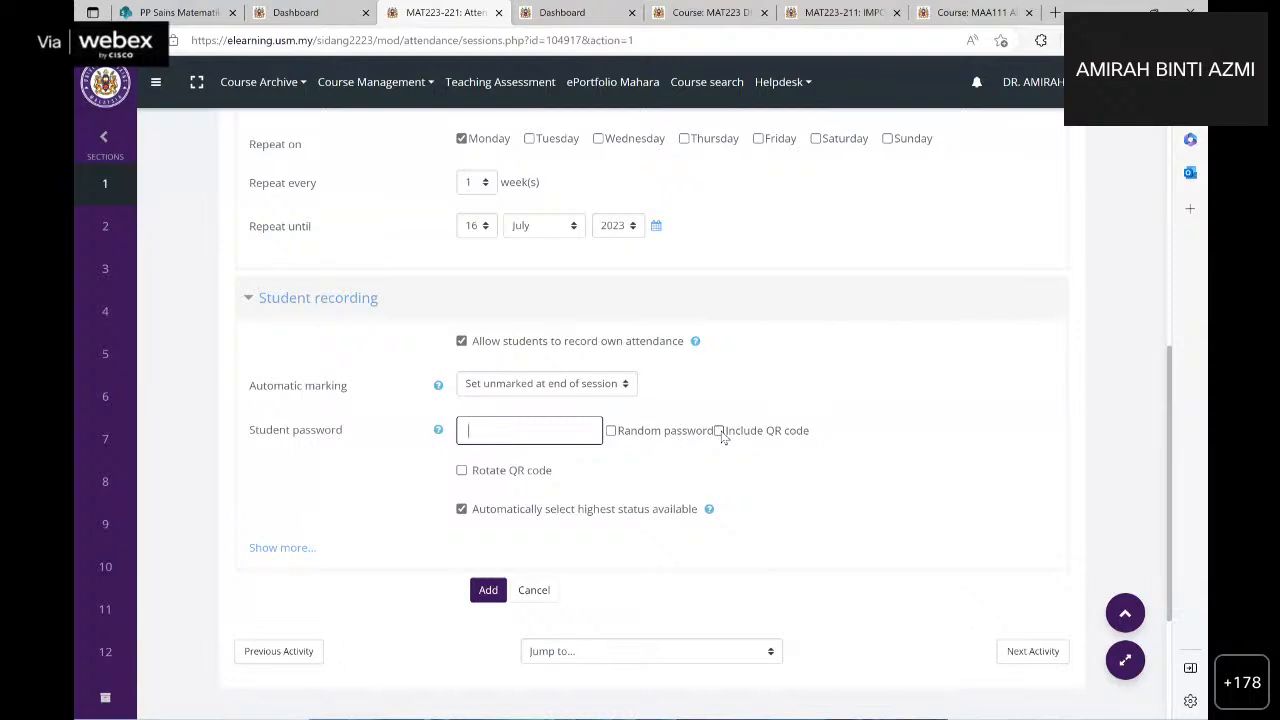
{"action": "left_click", "coordinate": [611, 431]}
{"action": "left_click", "coordinate": [569, 424]}
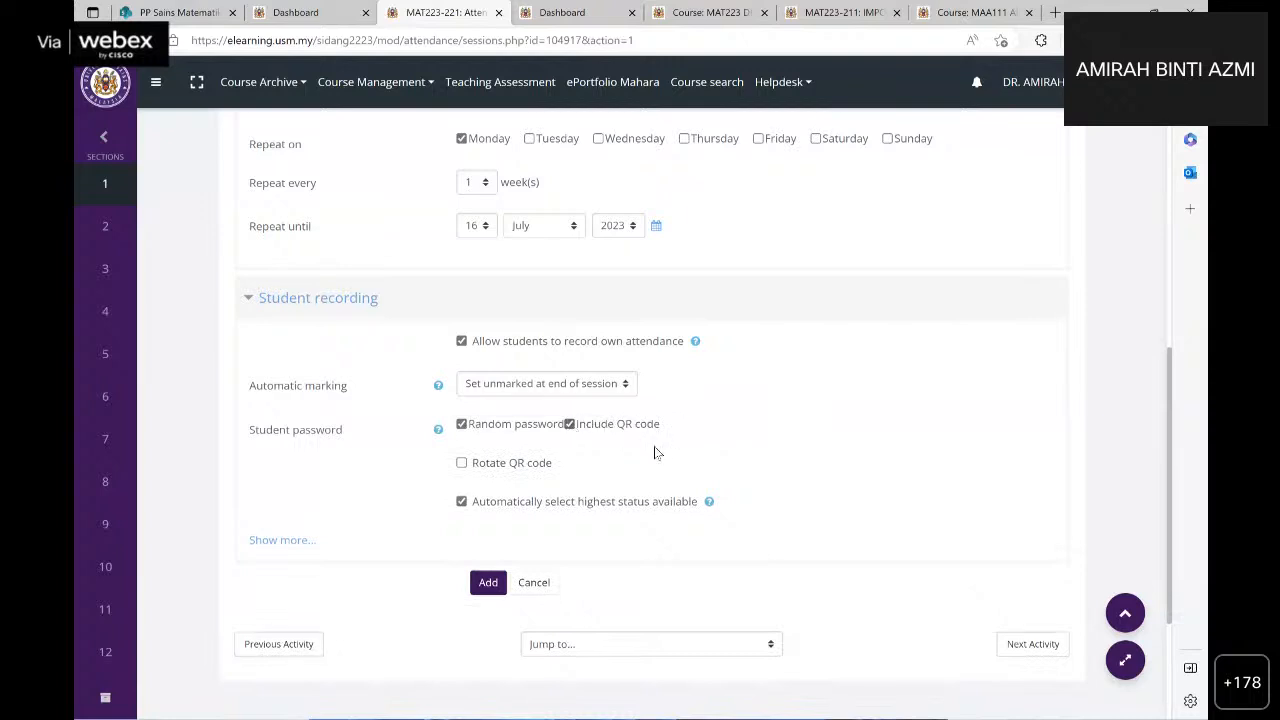
{"action": "left_click", "coordinate": [461, 424]}
{"action": "left_click", "coordinate": [480, 431]}
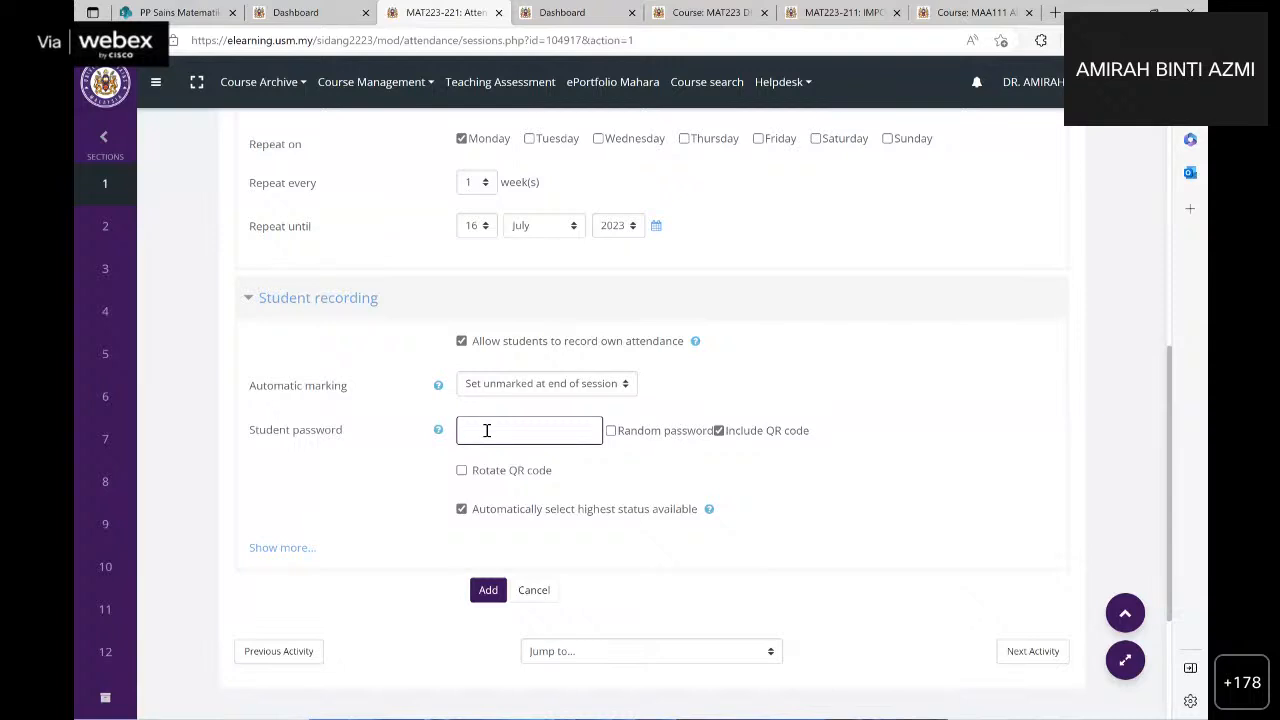
{"action": "left_click", "coordinate": [611, 431]}
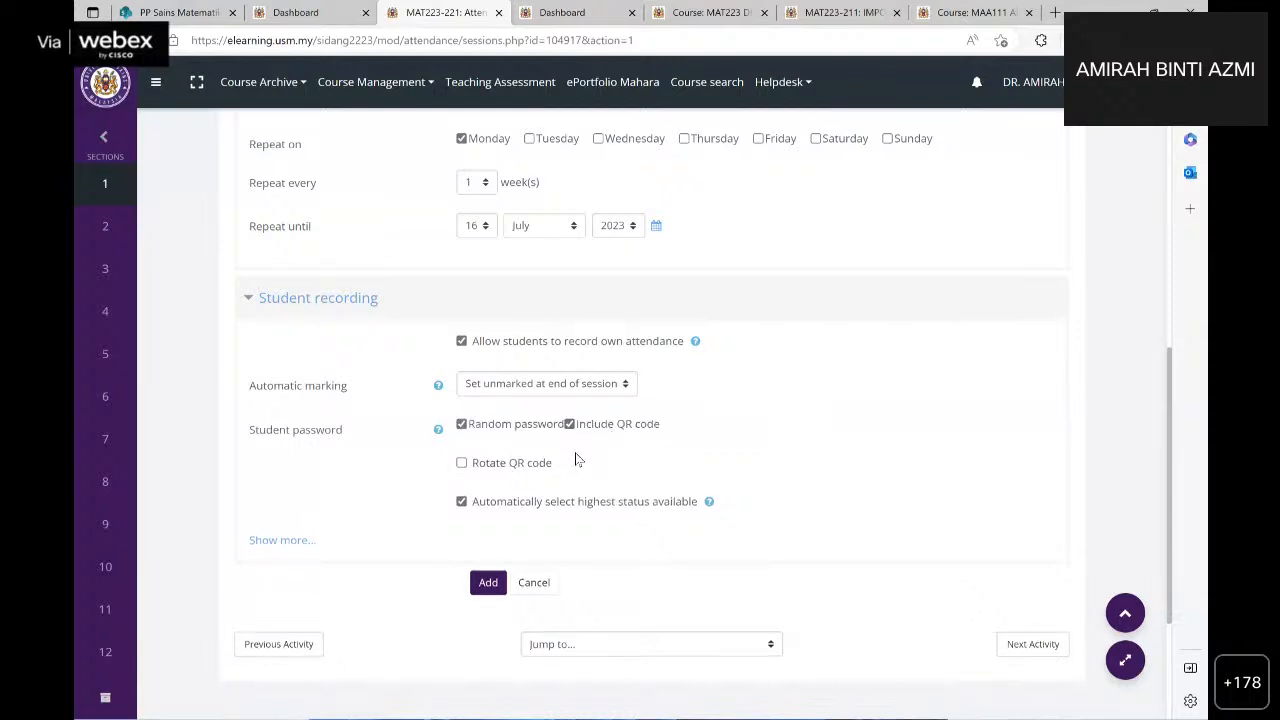
Step: Leave QR code rotation off, add the repeated sessions, and look over the session list
{"action": "left_click", "coordinate": [462, 463]}
{"action": "left_click", "coordinate": [461, 463]}
{"action": "left_click", "coordinate": [485, 590]}
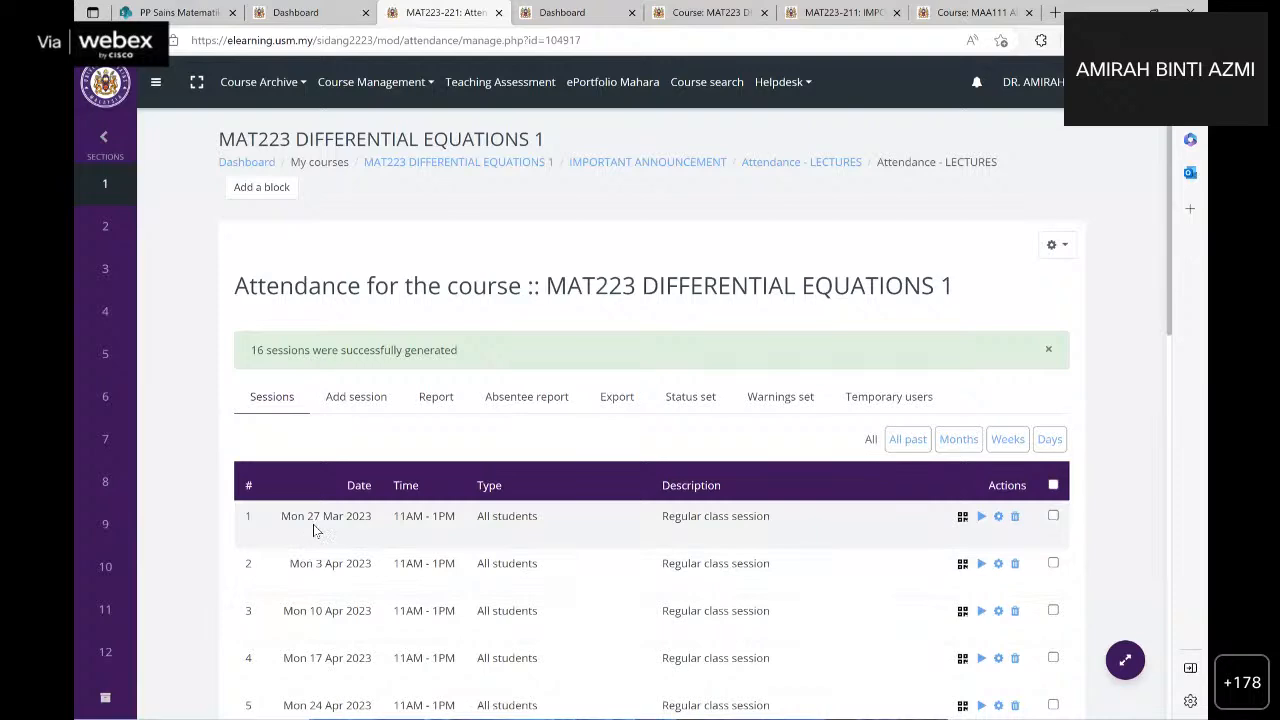
{"action": "scroll", "coordinate": [313, 530], "scroll_direction": "down", "scroll_amount": 2}
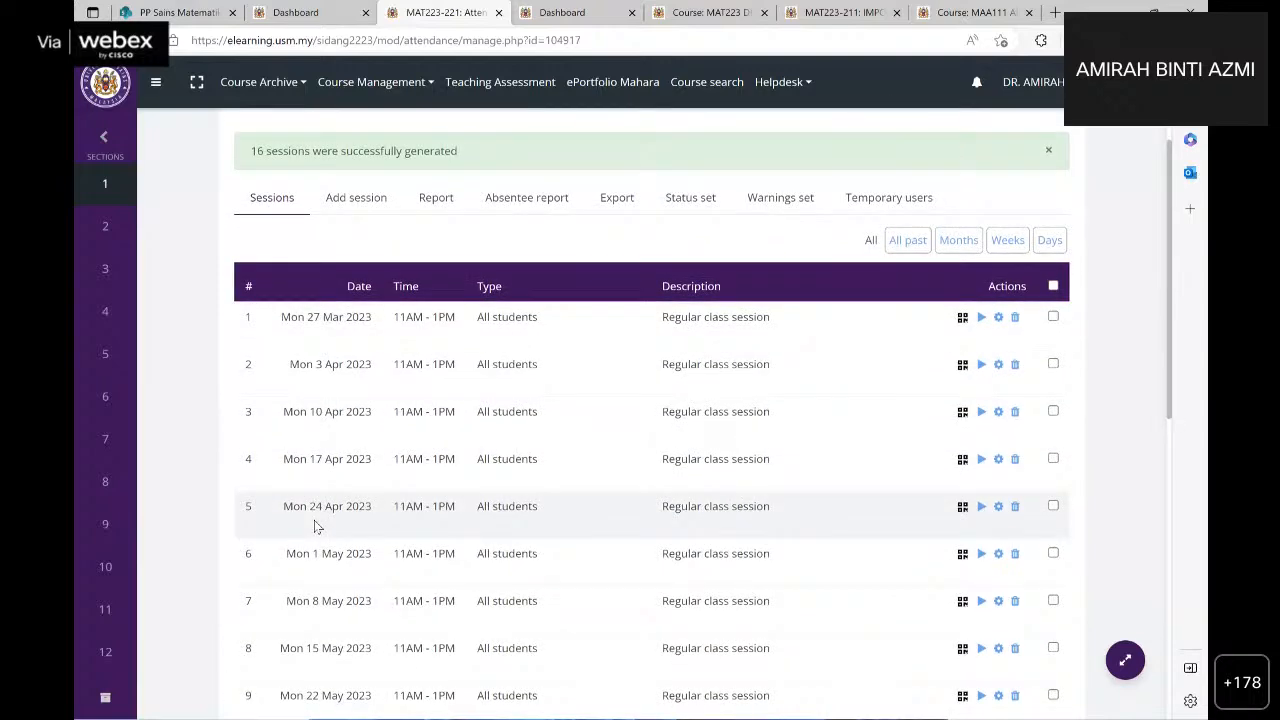
{"action": "scroll", "coordinate": [317, 527], "scroll_direction": "up", "scroll_amount": 2}
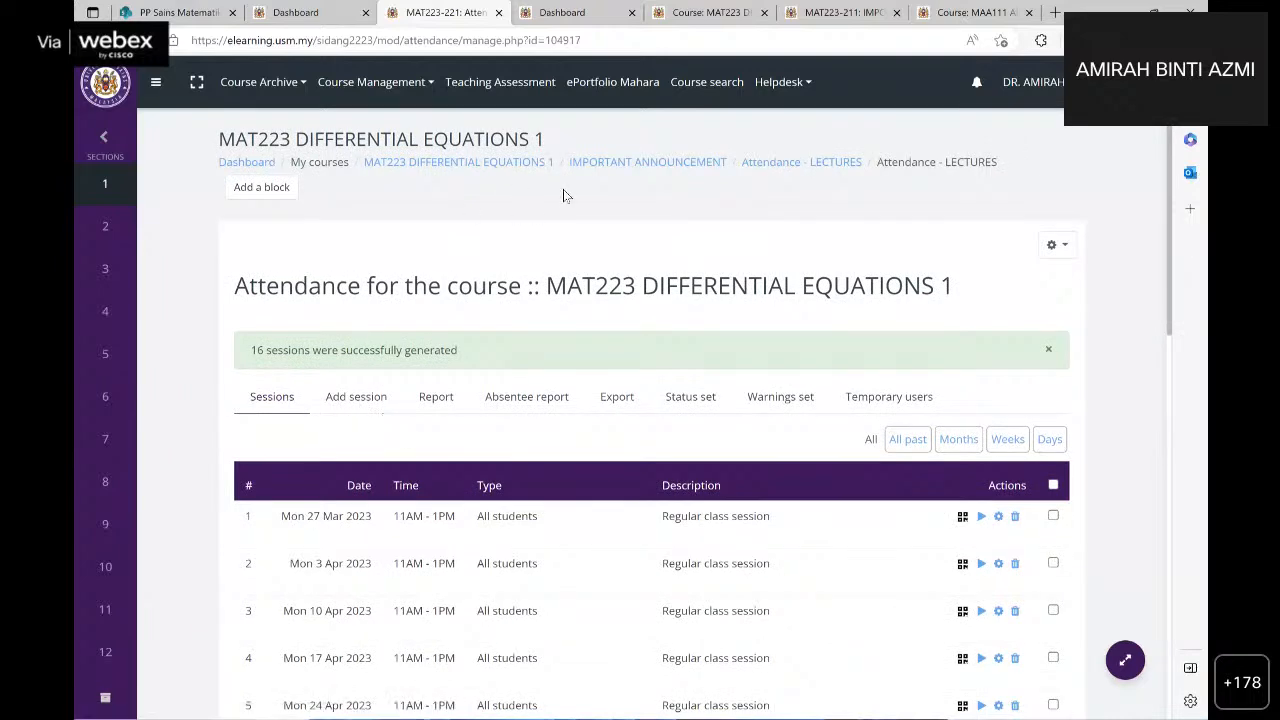
Step: Reopen Attendance - LECTURES from the MAT223 course page and display the 27 March 2023 session's student password and QR code
{"action": "left_click", "coordinate": [456, 163]}
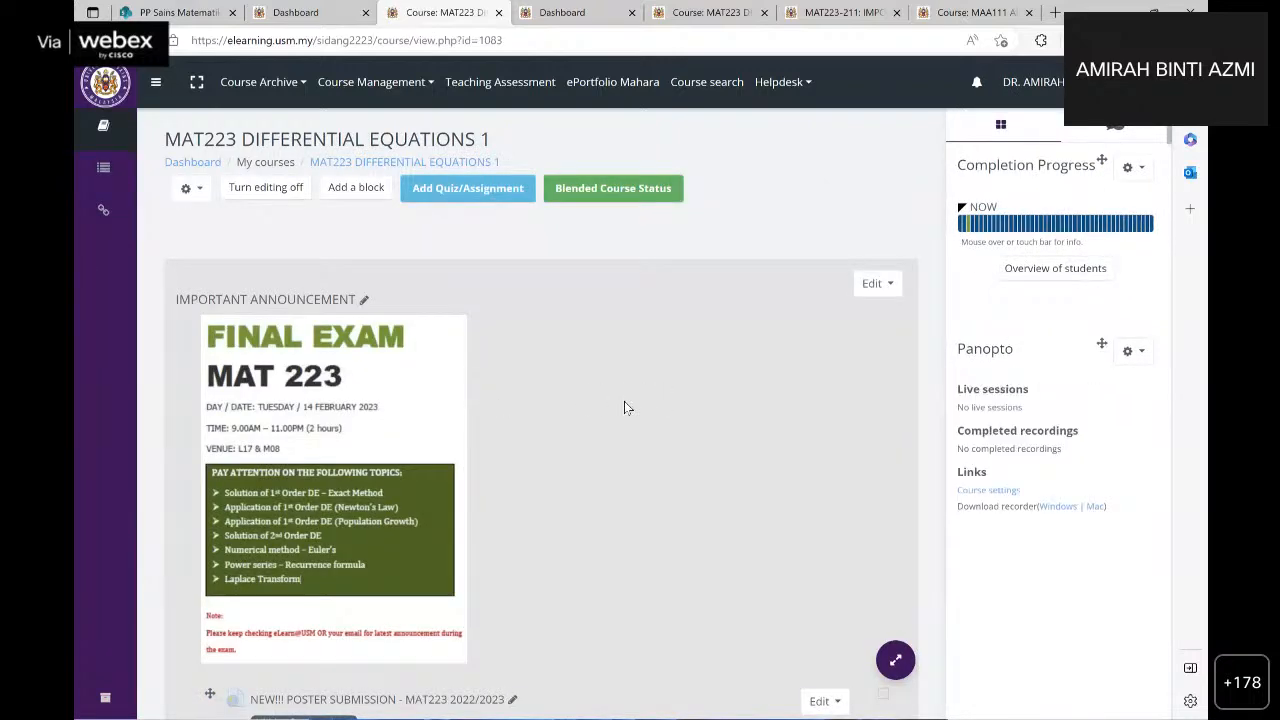
{"action": "scroll", "coordinate": [601, 405], "scroll_direction": "down", "scroll_amount": 12}
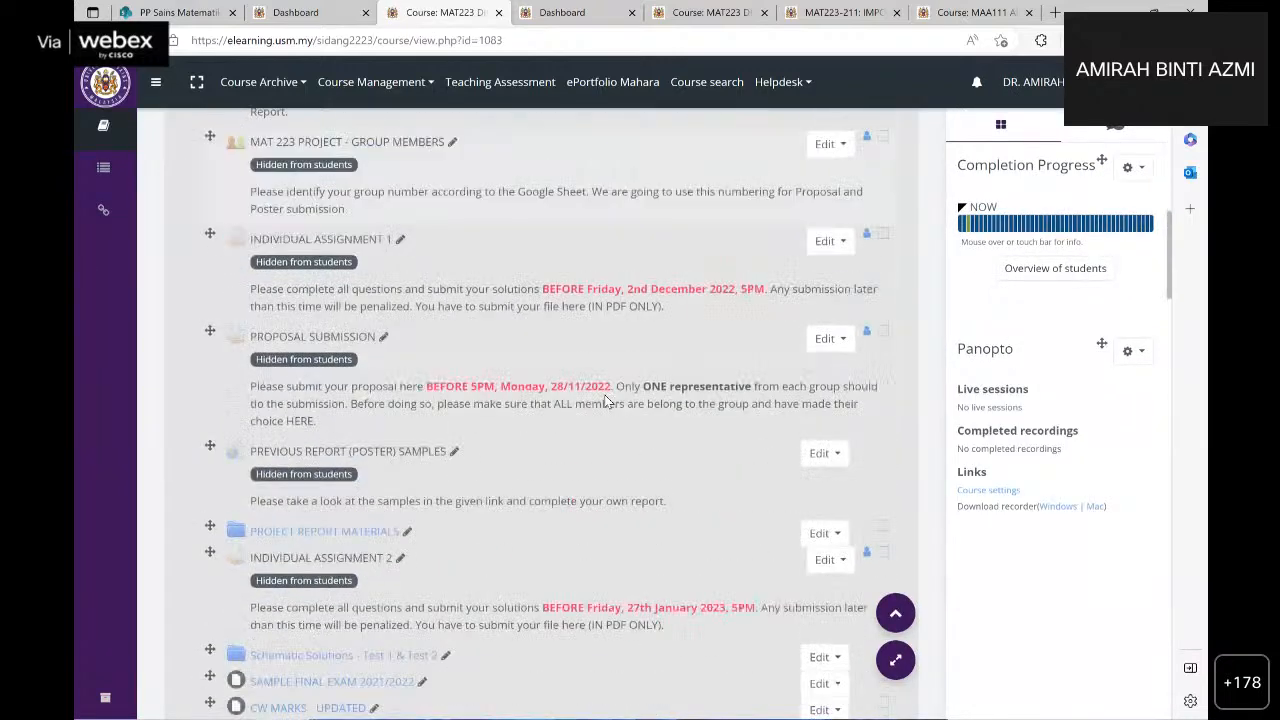
{"action": "scroll", "coordinate": [601, 393], "scroll_direction": "down", "scroll_amount": 3}
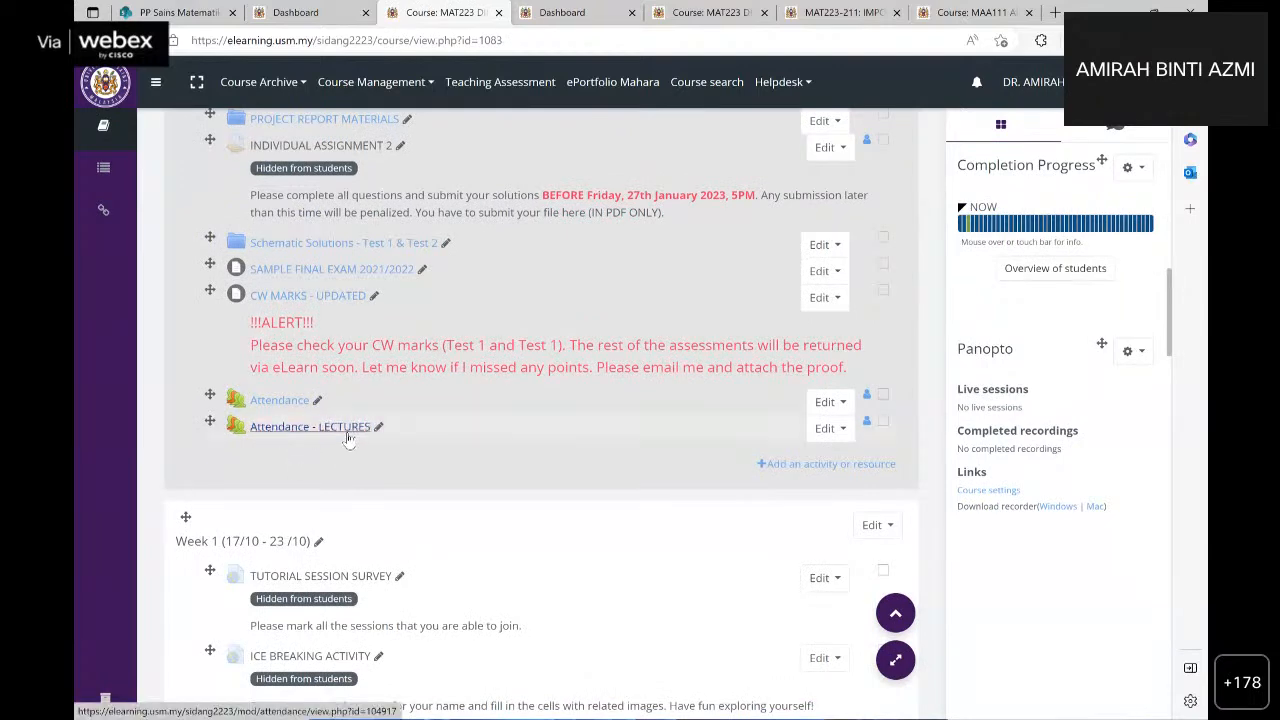
{"action": "left_click", "coordinate": [285, 428]}
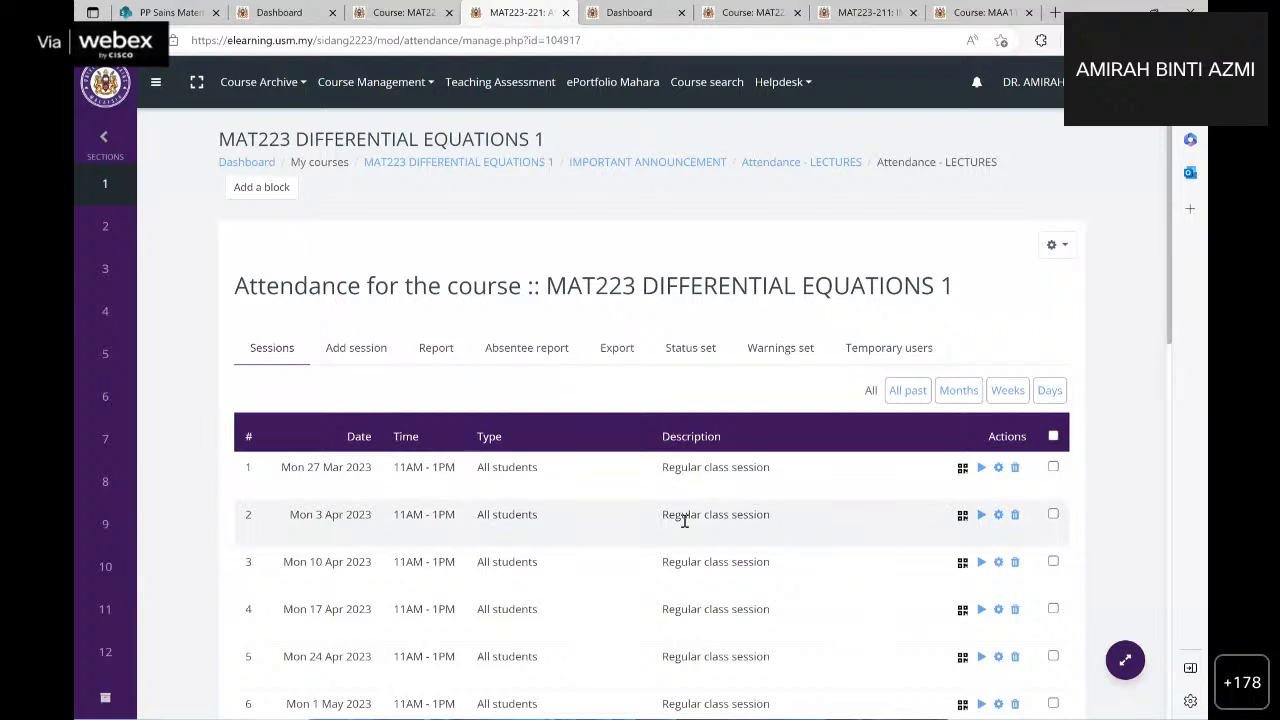
{"action": "left_click", "coordinate": [962, 468]}
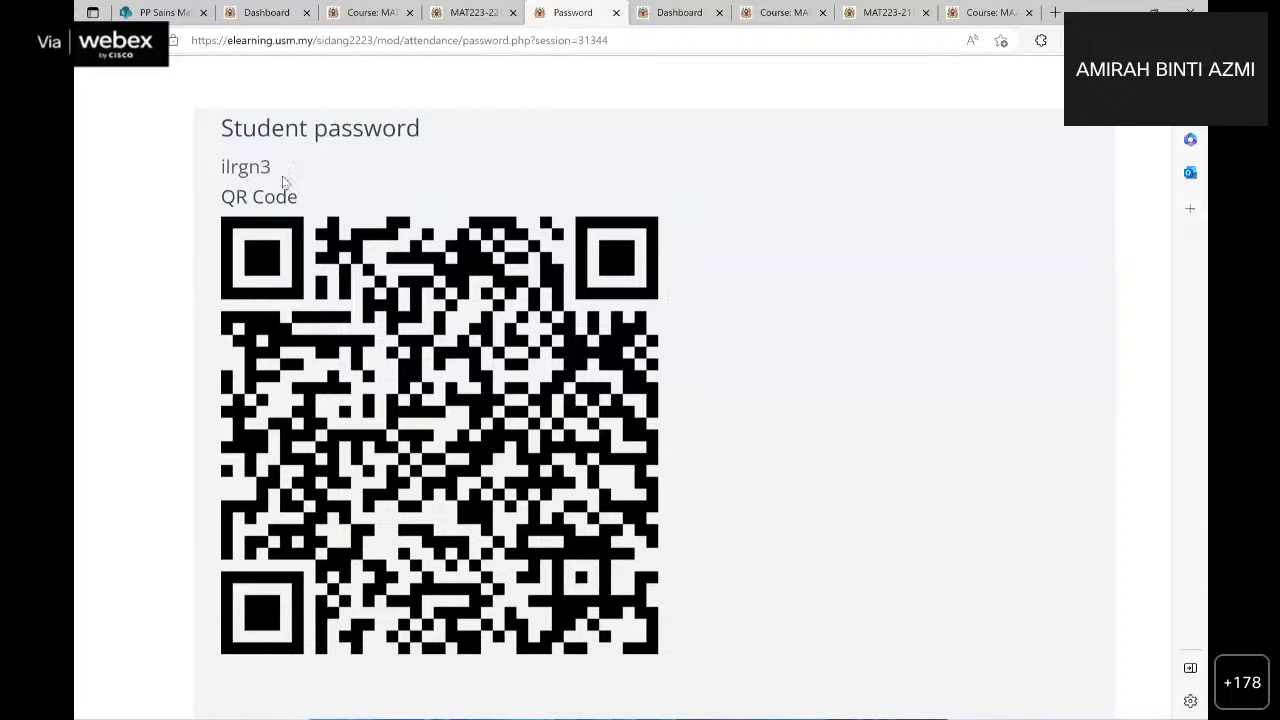
{"action": "left_click_drag", "start_coordinate": [282, 170], "coordinate": [219, 168]}
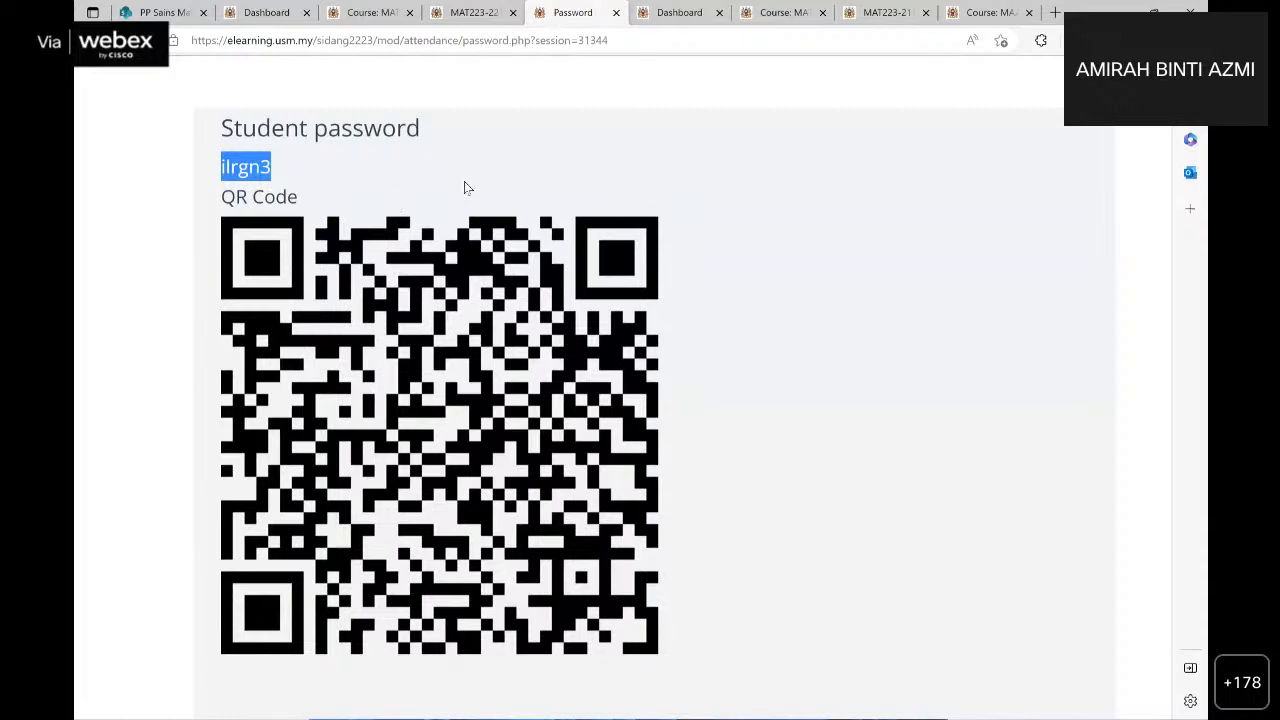
Step: Return to the session list, open the 27 March 2023 session's settings, and review its student recording options
{"action": "left_click", "coordinate": [460, 14]}
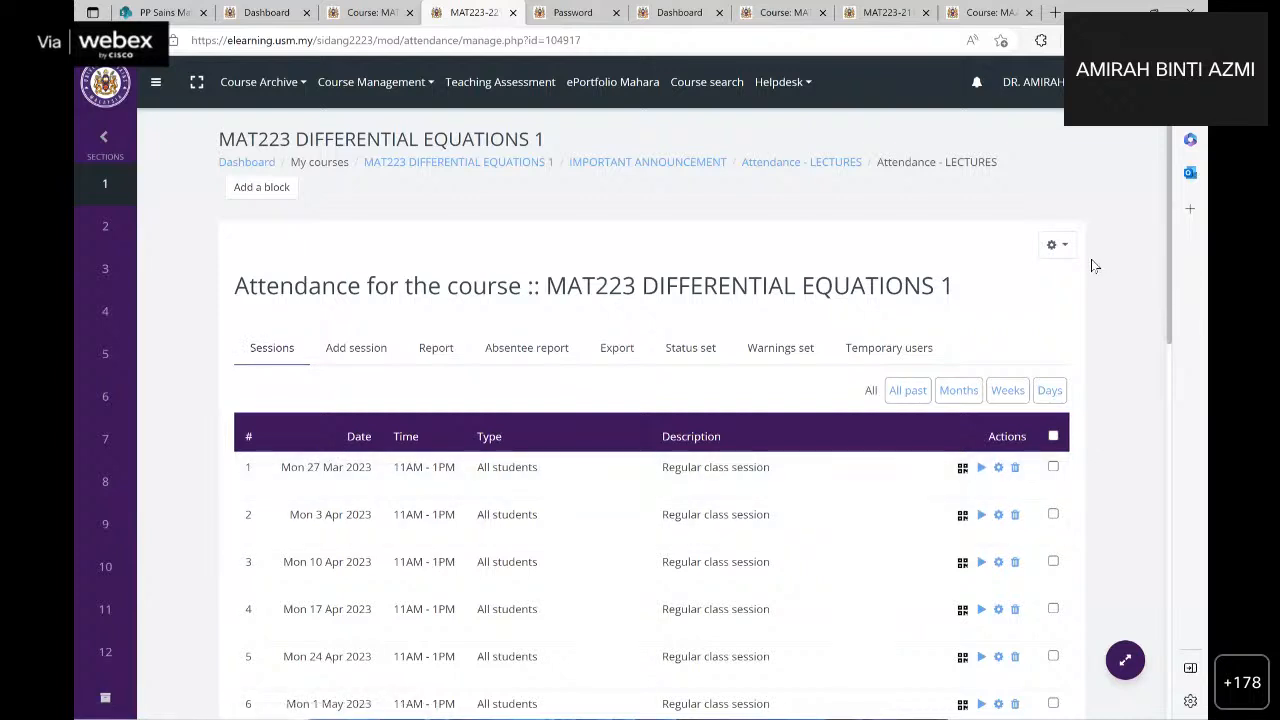
{"action": "left_click", "coordinate": [998, 469]}
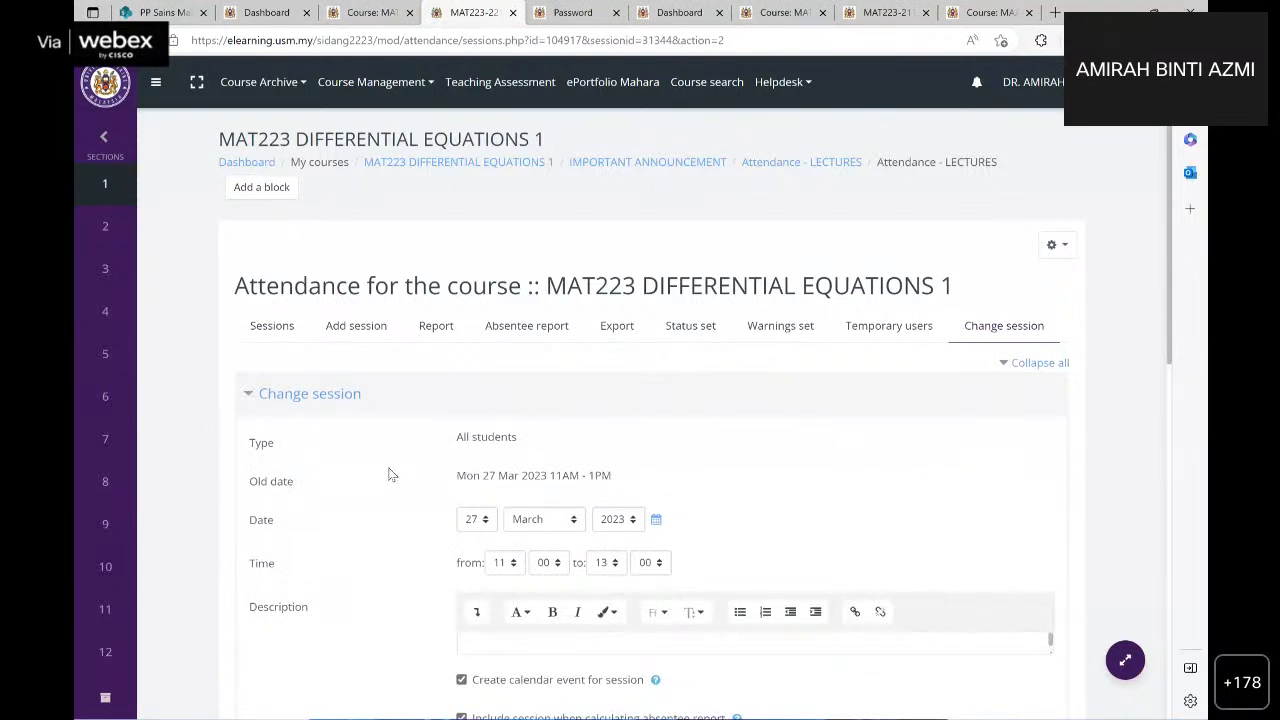
{"action": "scroll", "coordinate": [390, 475], "scroll_direction": "down", "scroll_amount": 1}
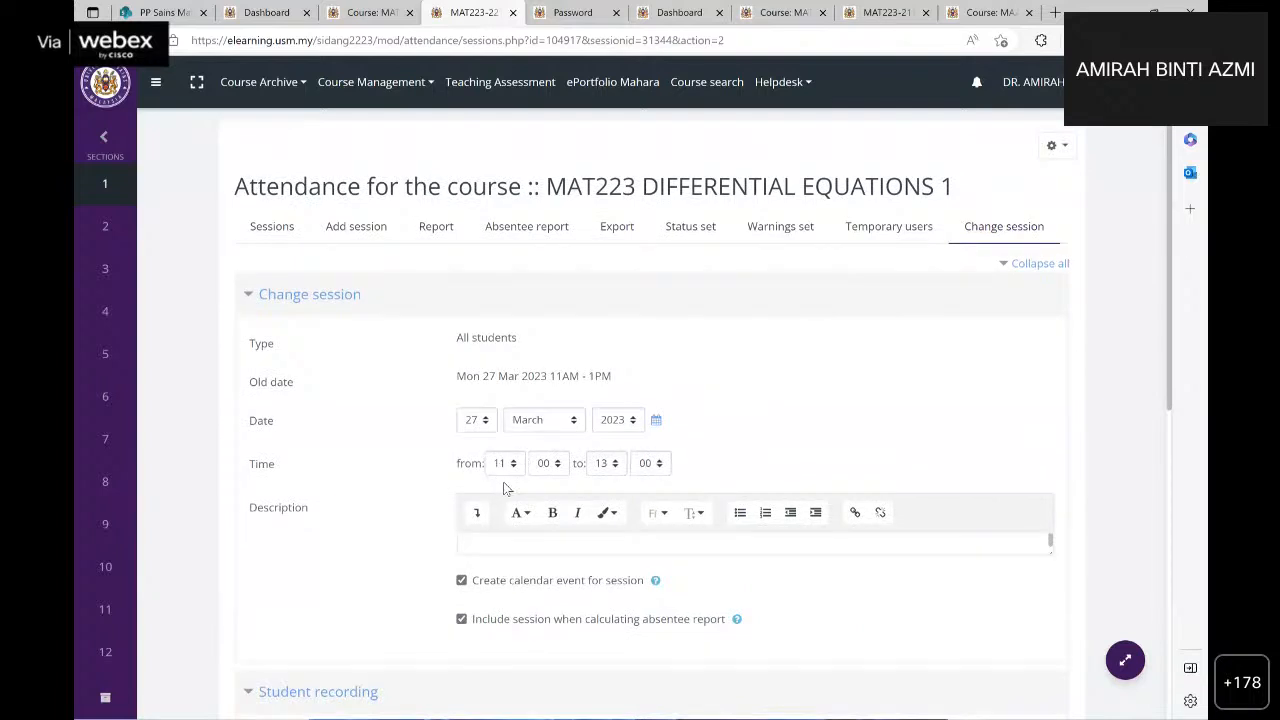
{"action": "scroll", "coordinate": [419, 490], "scroll_direction": "down", "scroll_amount": 1}
{"action": "scroll", "coordinate": [417, 483], "scroll_direction": "down", "scroll_amount": 3}
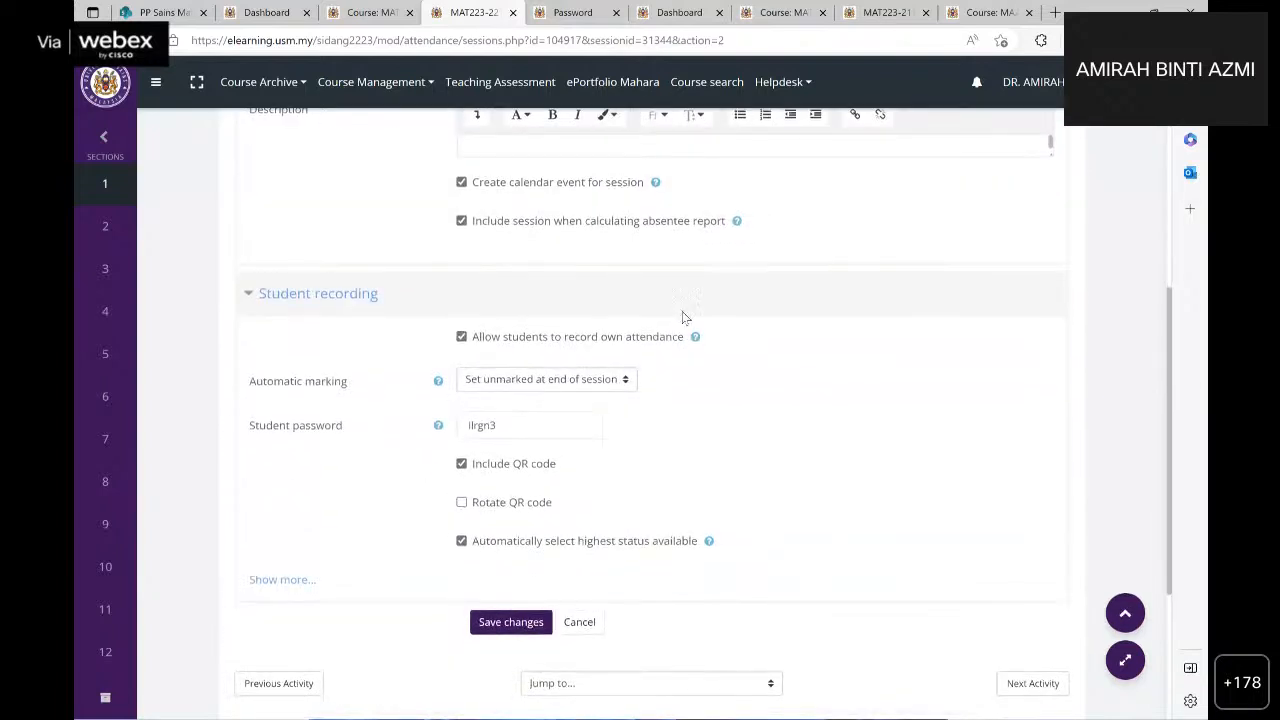
{"action": "scroll", "coordinate": [520, 480], "scroll_direction": "down", "scroll_amount": 1}
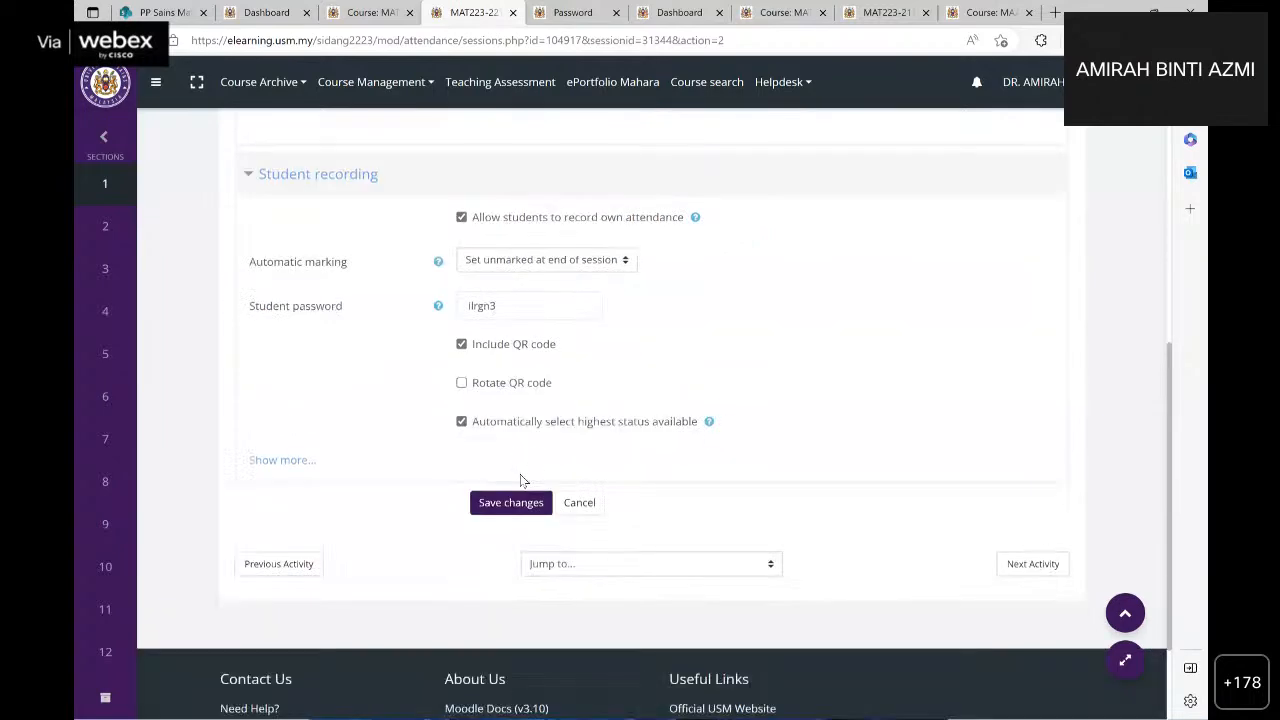
Step: Save the 27 March 2023 session's settings and look over the list of Monday lecture sessions
{"action": "scroll", "coordinate": [520, 481], "scroll_direction": "down", "scroll_amount": 1}
{"action": "left_click", "coordinate": [505, 357]}
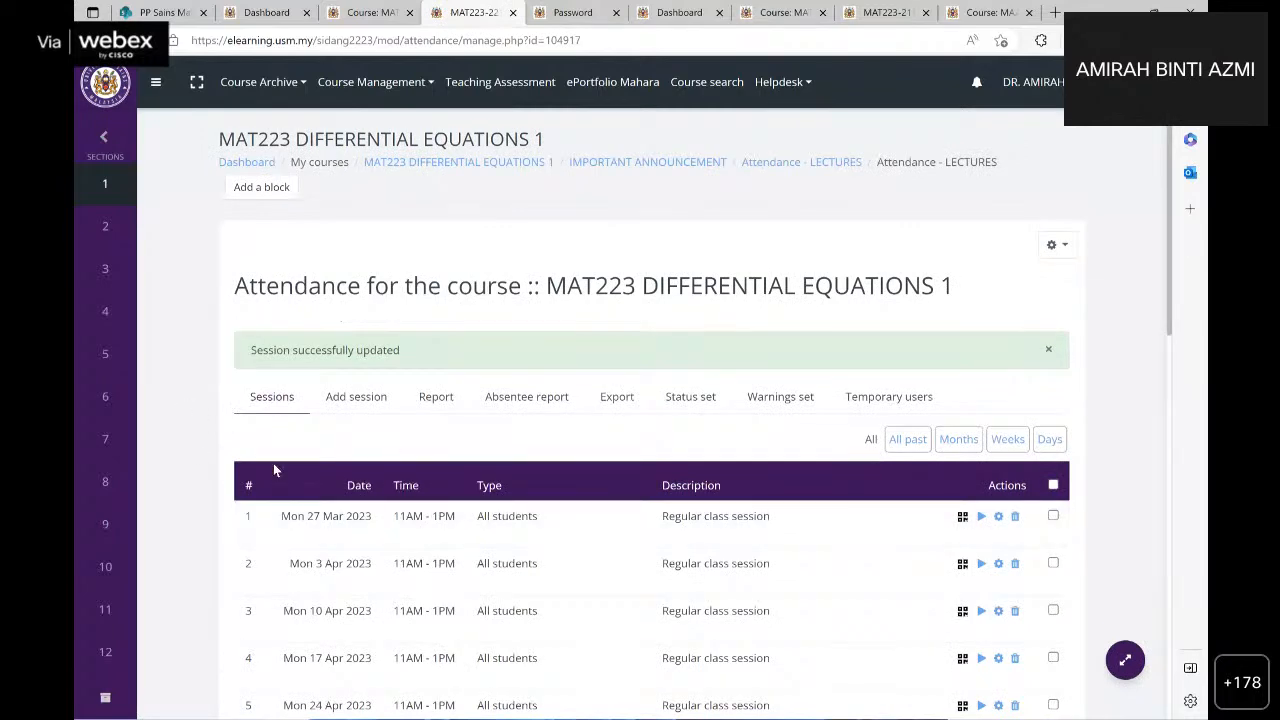
{"action": "scroll", "coordinate": [215, 497], "scroll_direction": "down", "scroll_amount": 3}
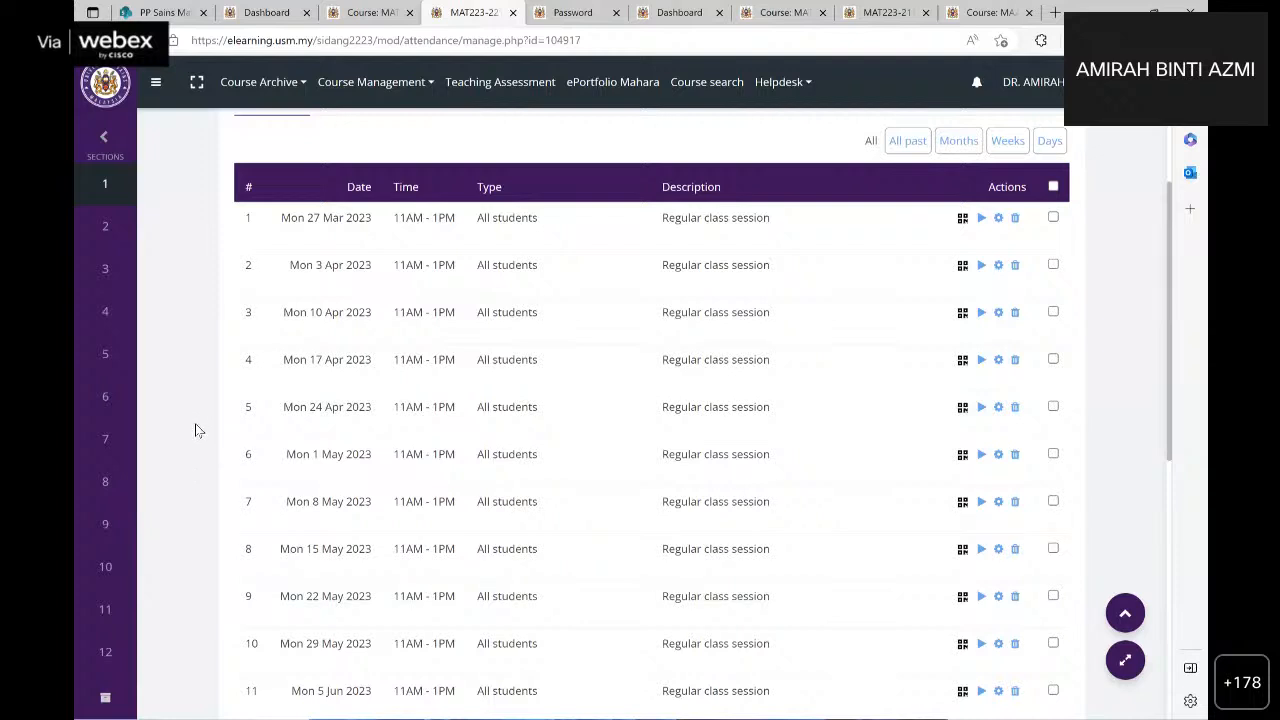
{"action": "scroll", "coordinate": [188, 360], "scroll_direction": "up", "scroll_amount": 5}
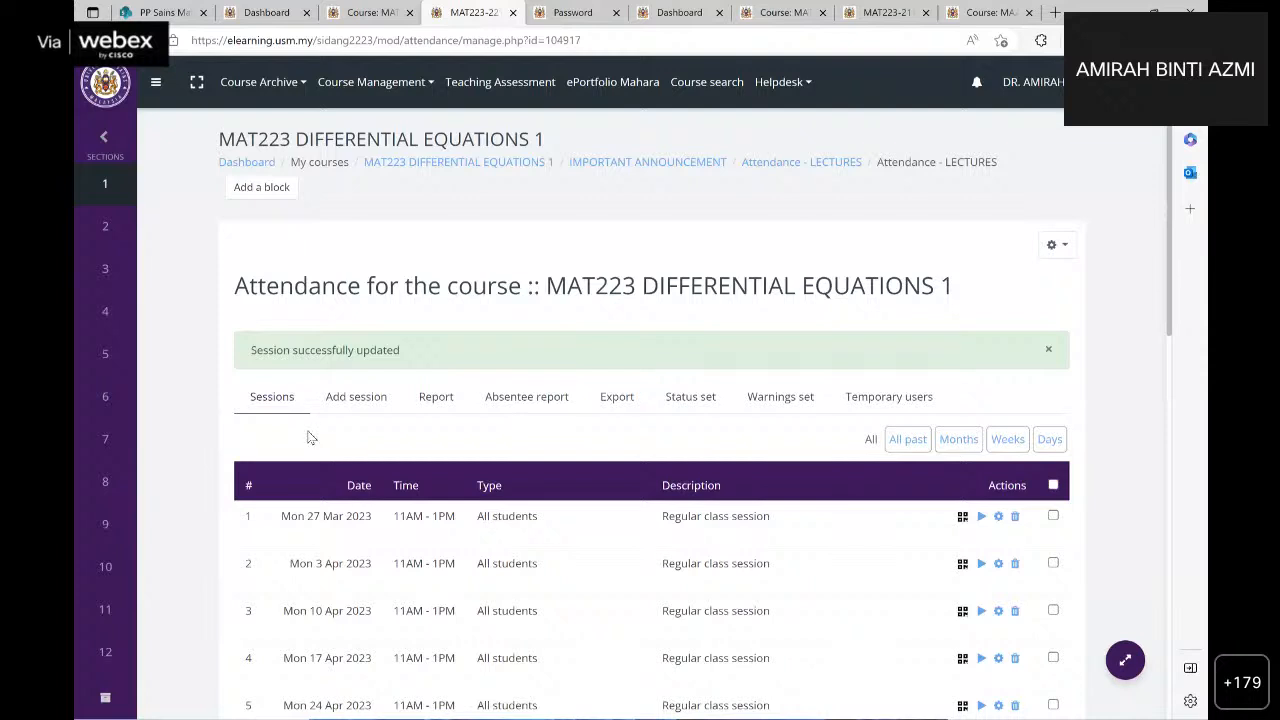
Step: Start adding another attendance session and set its date to 17 March 2023
{"action": "left_click", "coordinate": [350, 404]}
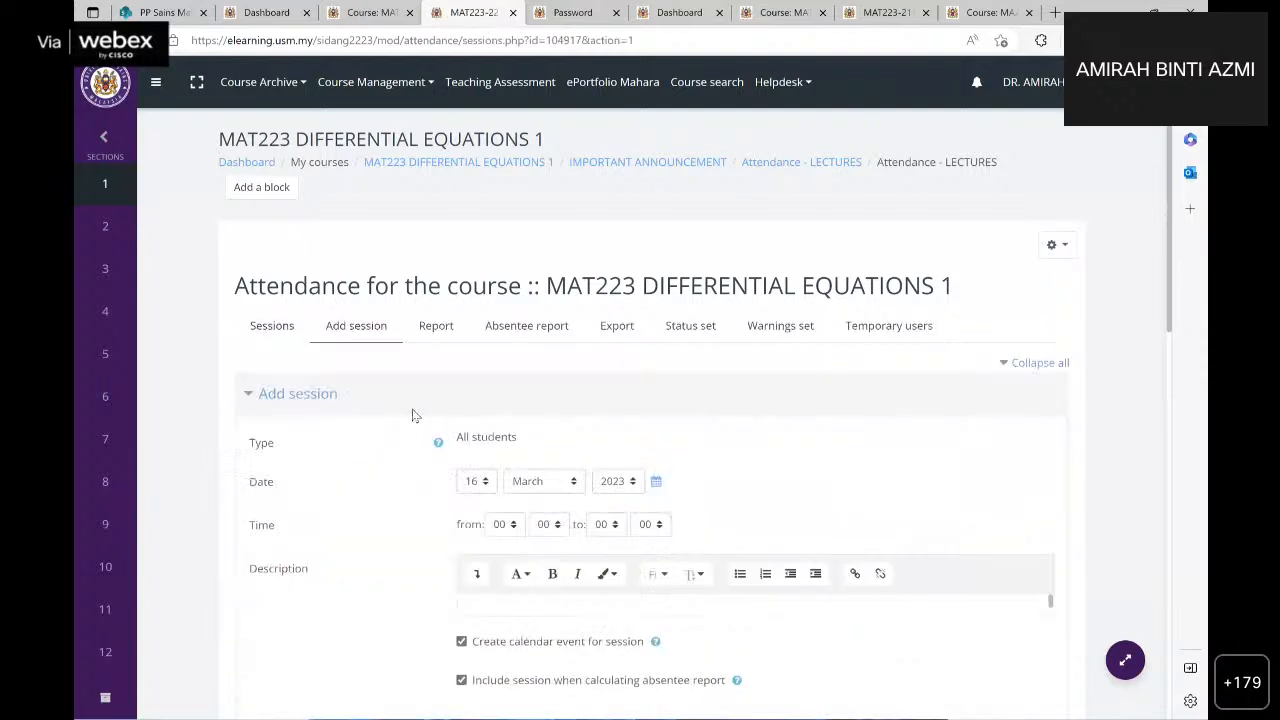
{"action": "scroll", "coordinate": [429, 330], "scroll_direction": "down", "scroll_amount": 2}
{"action": "left_click", "coordinate": [485, 284]}
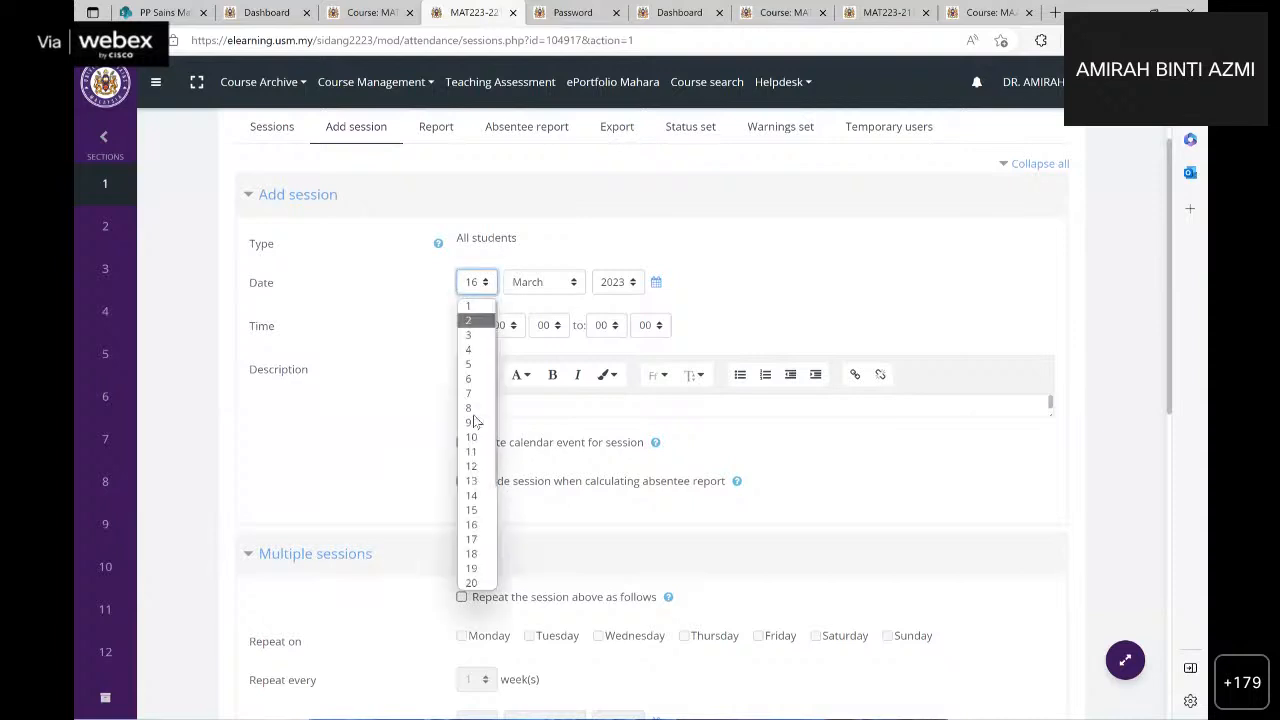
{"action": "left_click", "coordinate": [471, 539]}
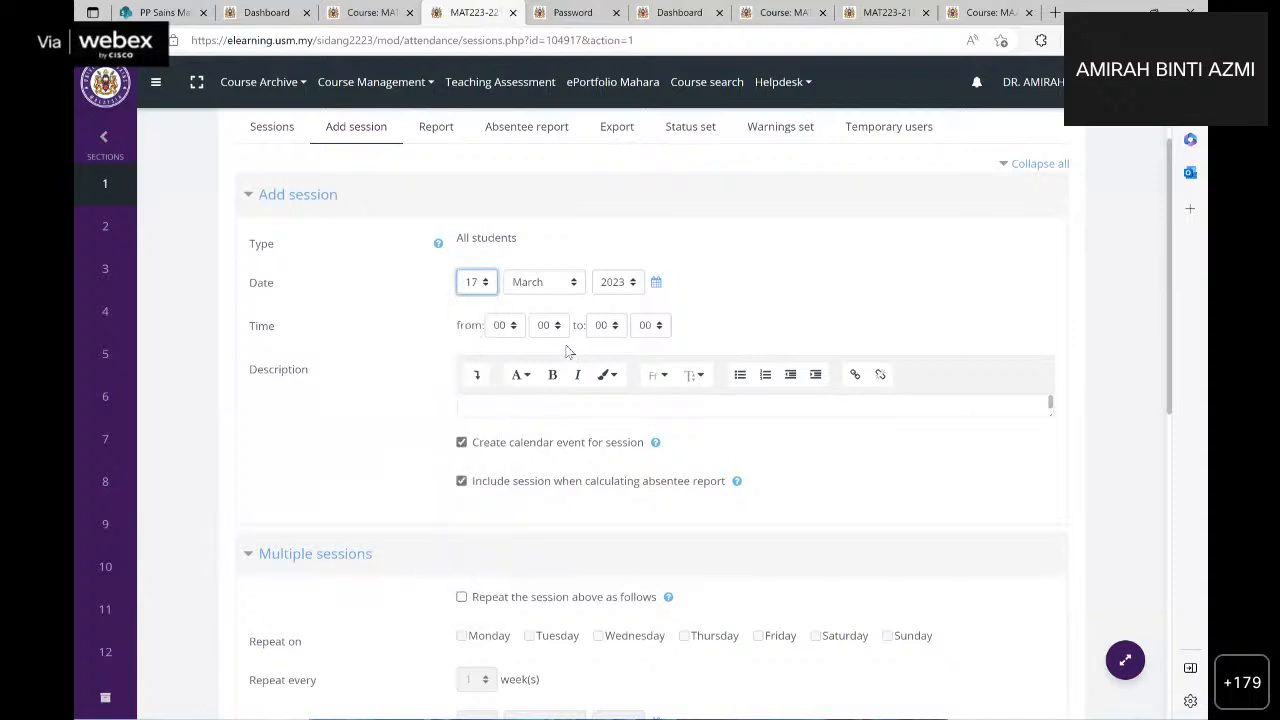
Step: Set the new session's time from 09:00 to 10:00
{"action": "left_click", "coordinate": [516, 330]}
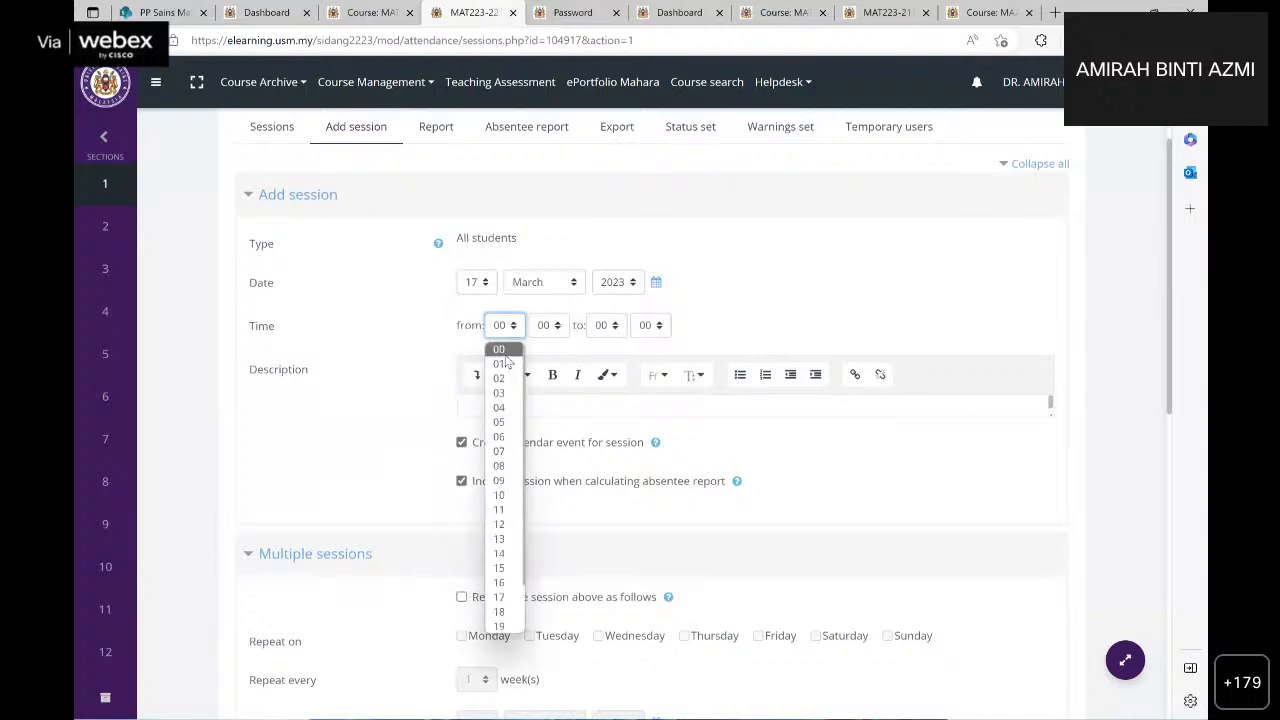
{"action": "left_click", "coordinate": [497, 471]}
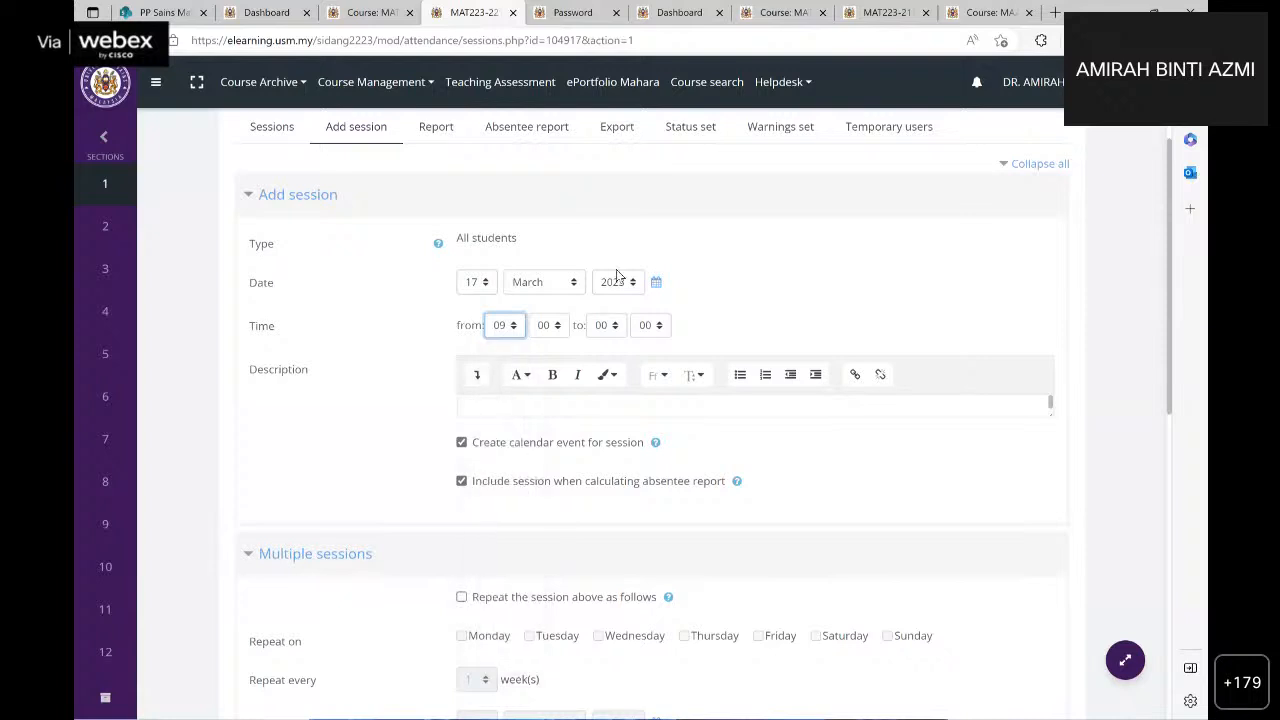
{"action": "left_click", "coordinate": [616, 331]}
{"action": "left_click", "coordinate": [603, 505]}
{"action": "left_click", "coordinate": [663, 328]}
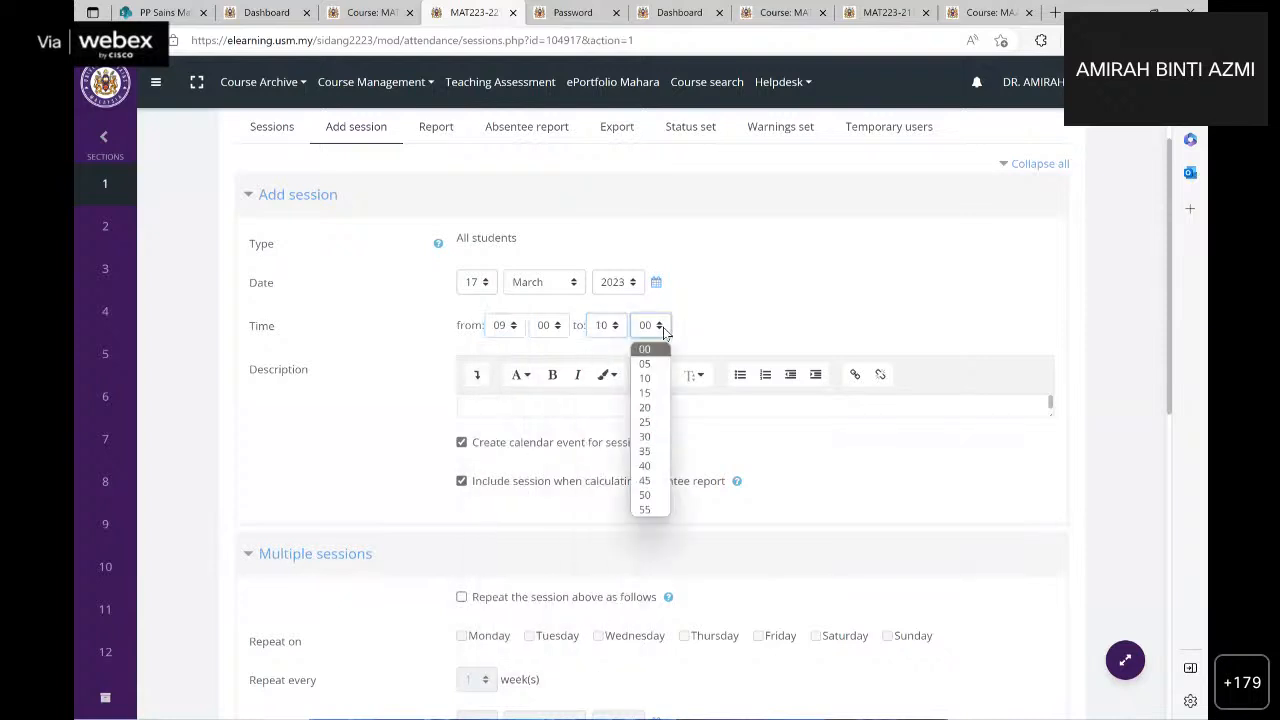
{"action": "left_click", "coordinate": [708, 322]}
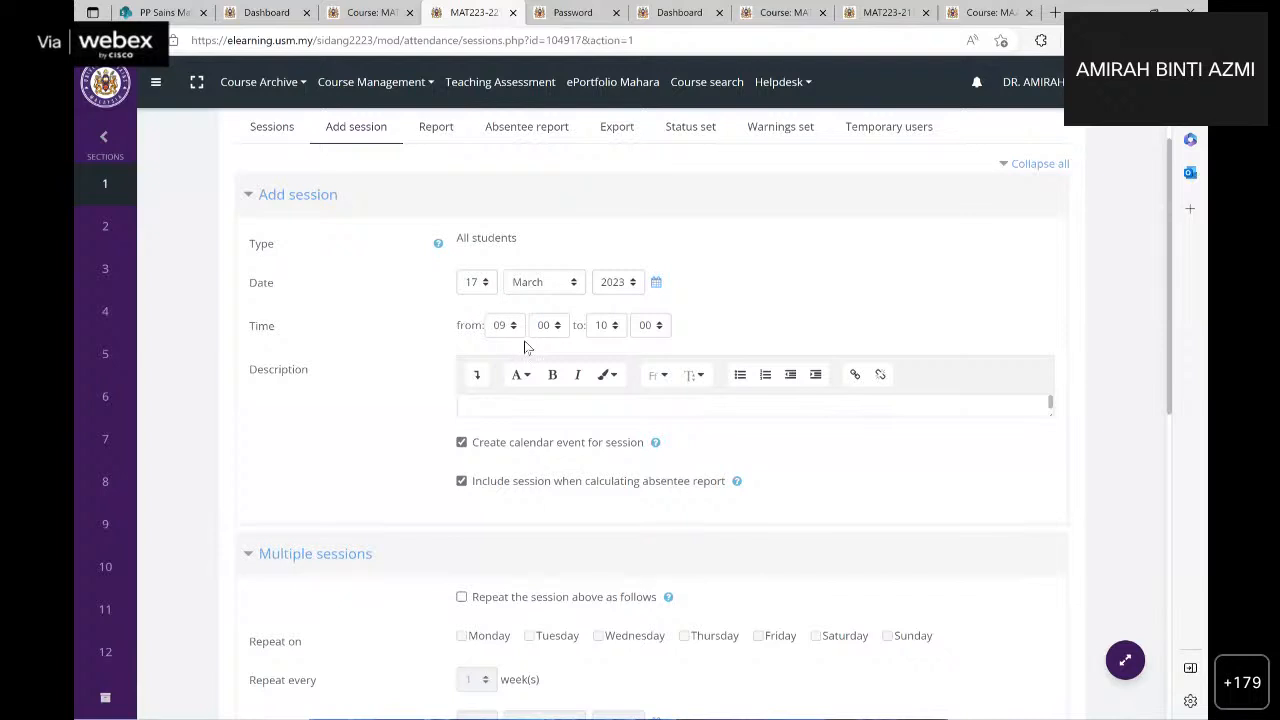
{"action": "left_click", "coordinate": [663, 330]}
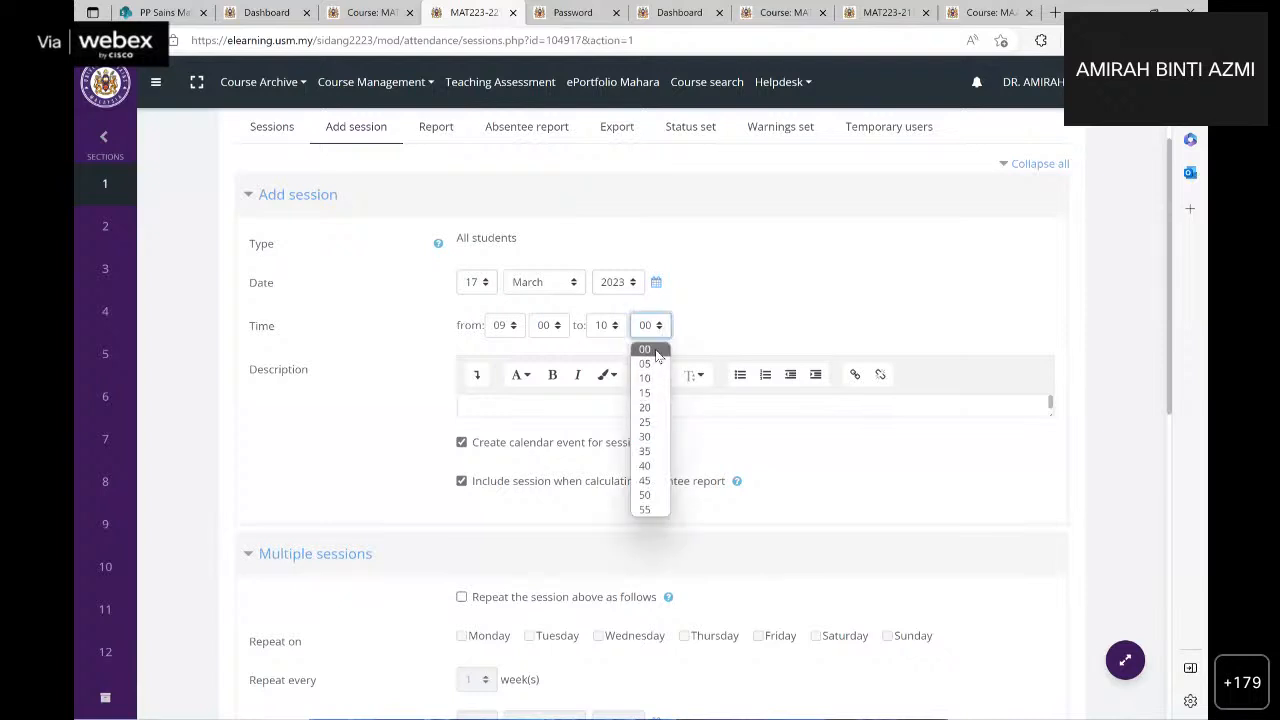
{"action": "left_click", "coordinate": [646, 349]}
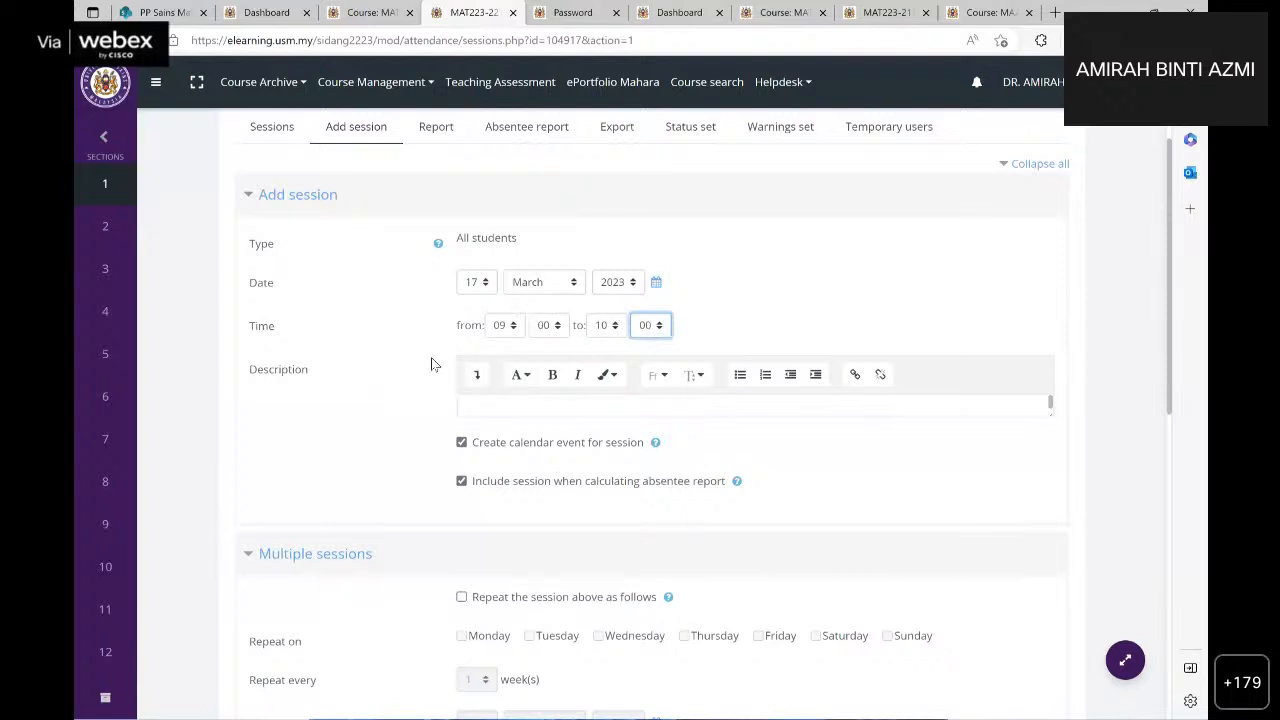
Step: Review the repeat and student recording options, leave the session unrepeated, and add it to the attendance activity
{"action": "scroll", "coordinate": [455, 509], "scroll_direction": "down", "scroll_amount": 1}
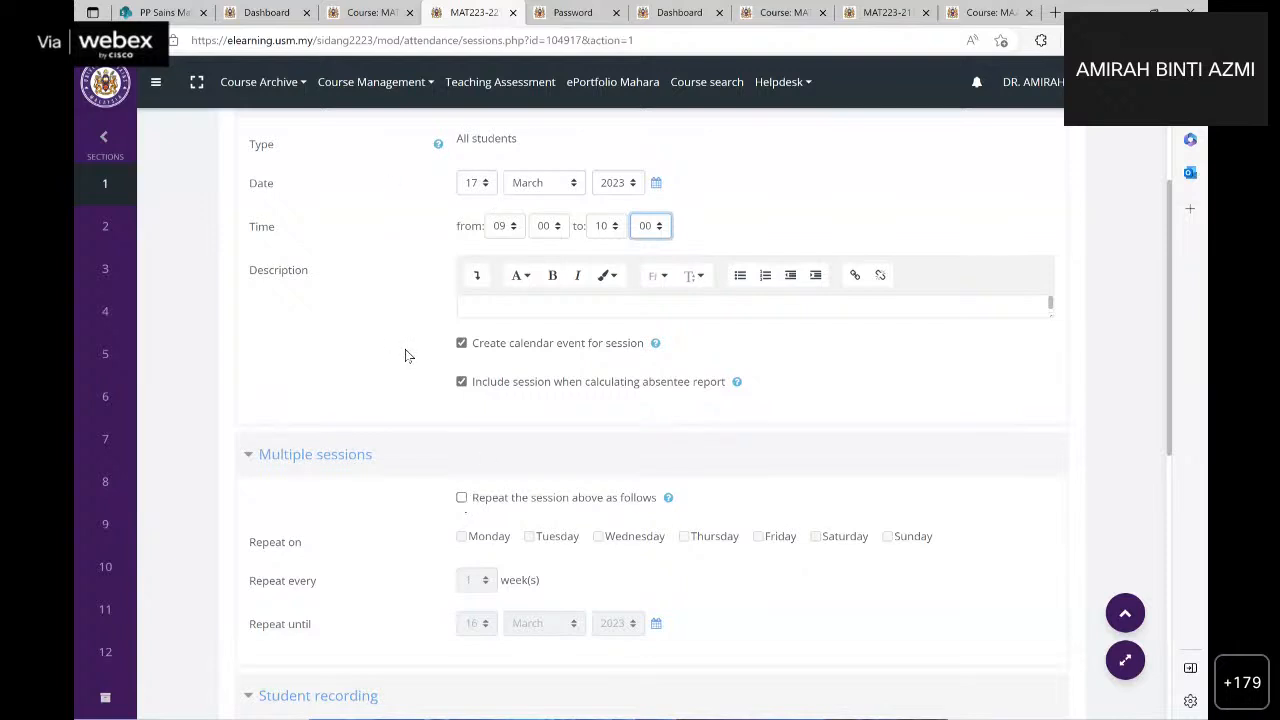
{"action": "scroll", "coordinate": [405, 356], "scroll_direction": "up", "scroll_amount": 1}
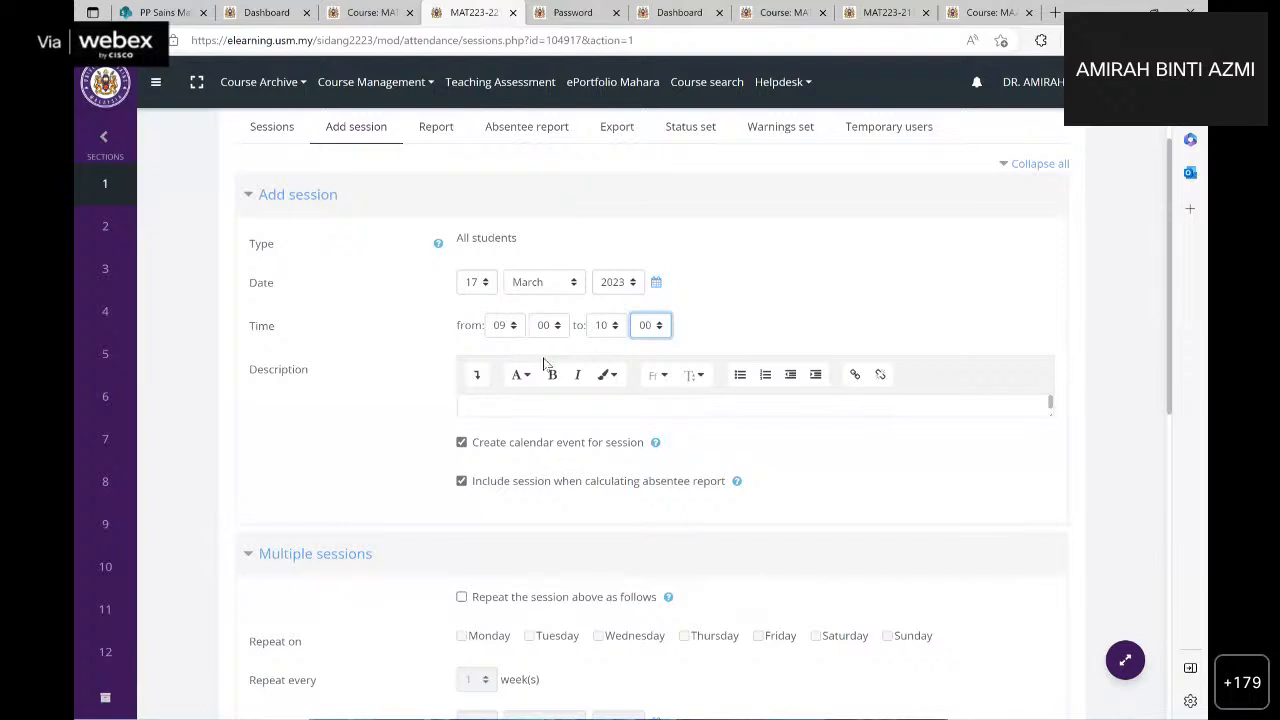
{"action": "scroll", "coordinate": [381, 390], "scroll_direction": "down", "scroll_amount": 2}
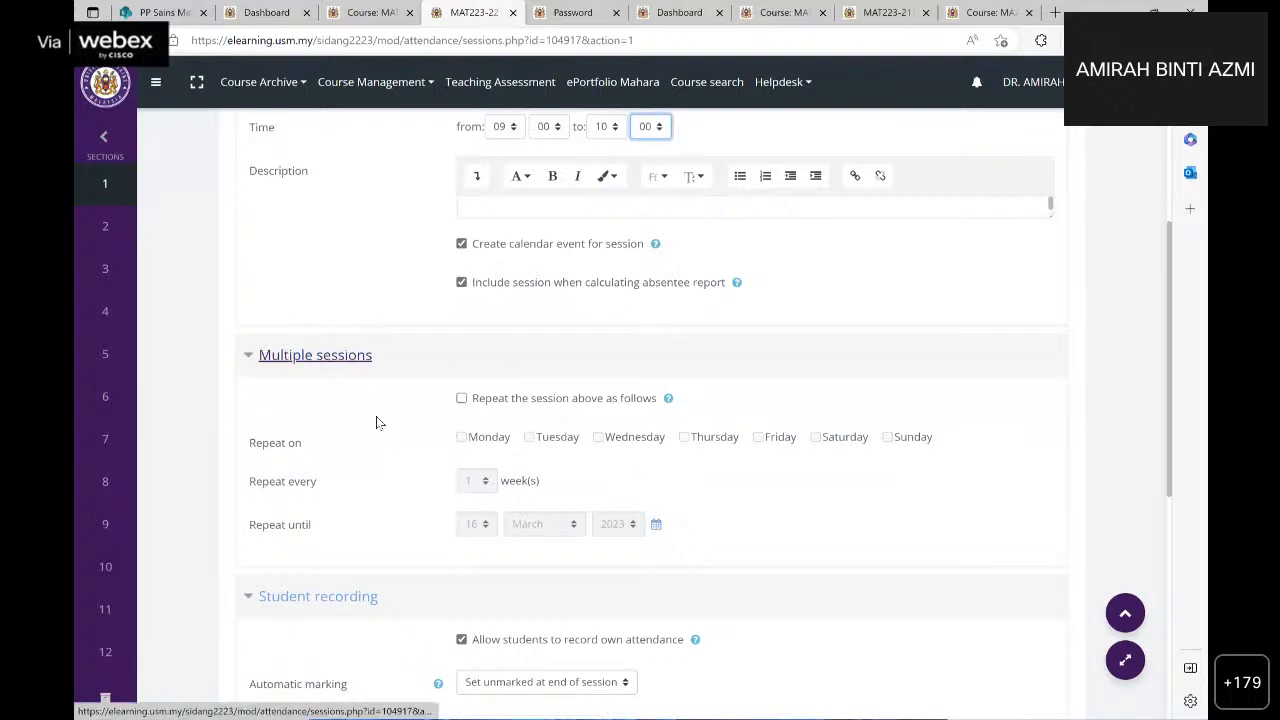
{"action": "scroll", "coordinate": [503, 420], "scroll_direction": "up", "scroll_amount": 3}
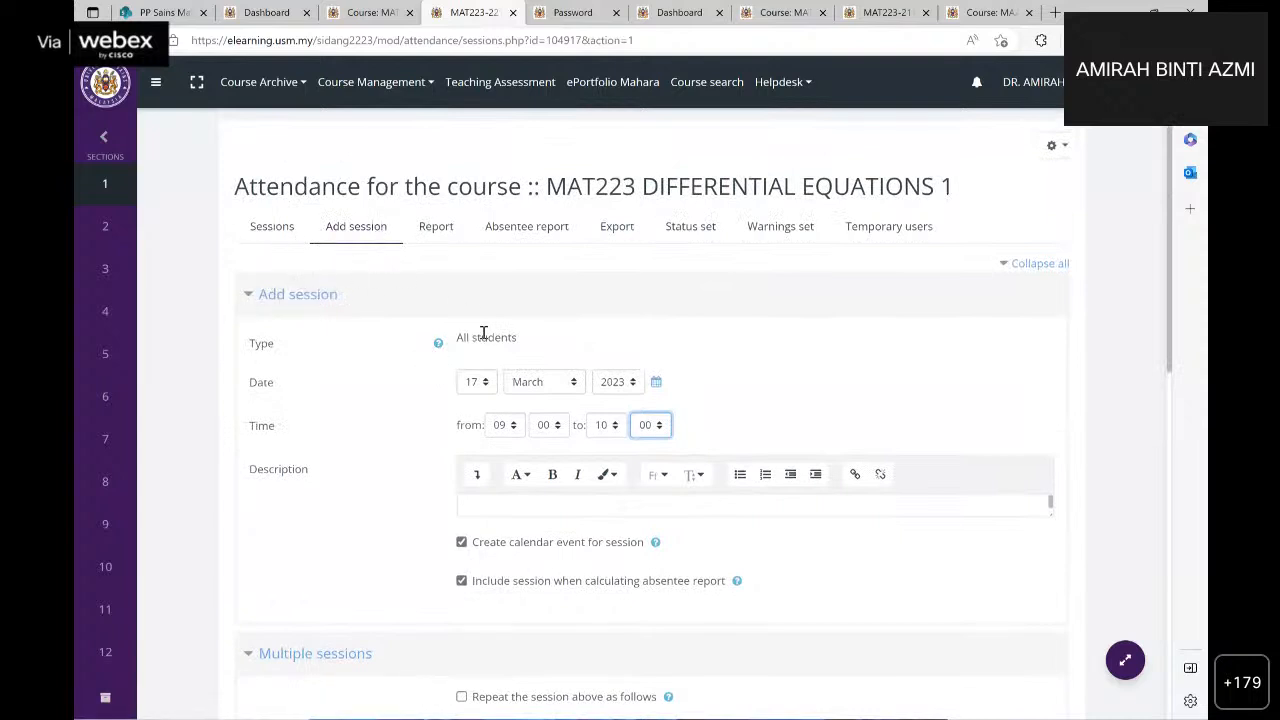
{"action": "scroll", "coordinate": [564, 362], "scroll_direction": "down", "scroll_amount": 5}
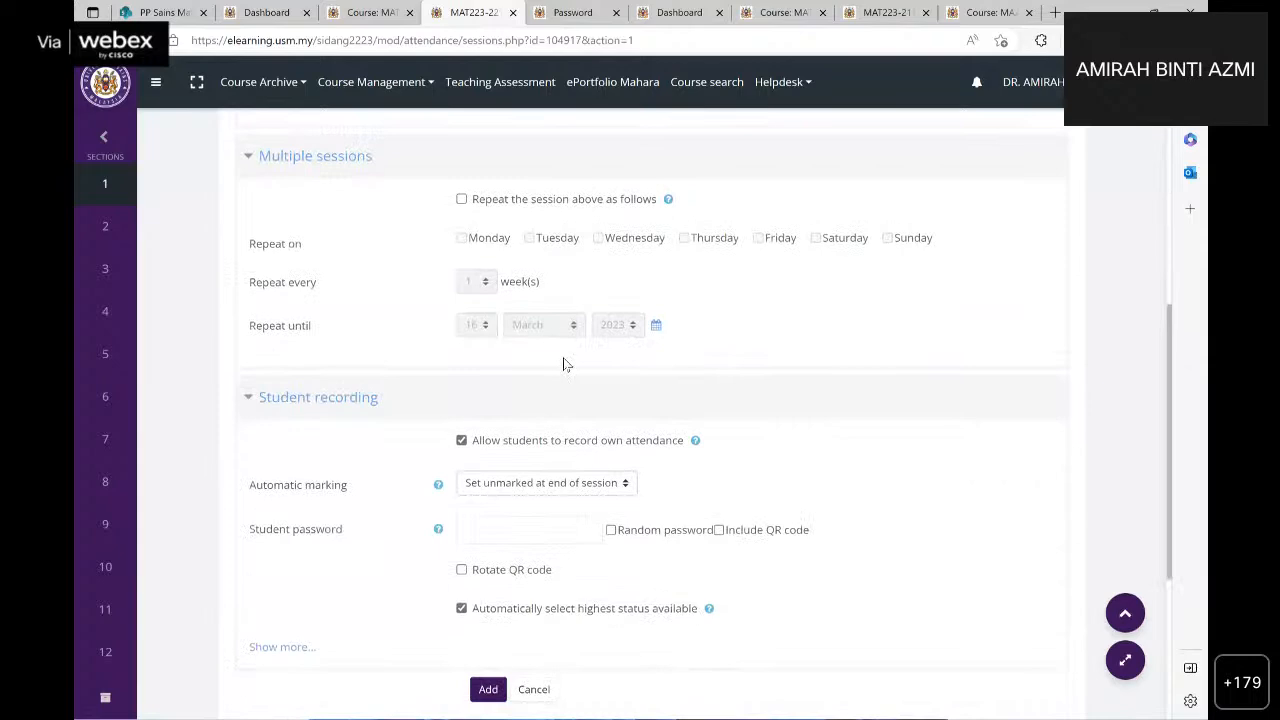
{"action": "scroll", "coordinate": [564, 362], "scroll_direction": "down", "scroll_amount": 2}
{"action": "left_click", "coordinate": [478, 498]}
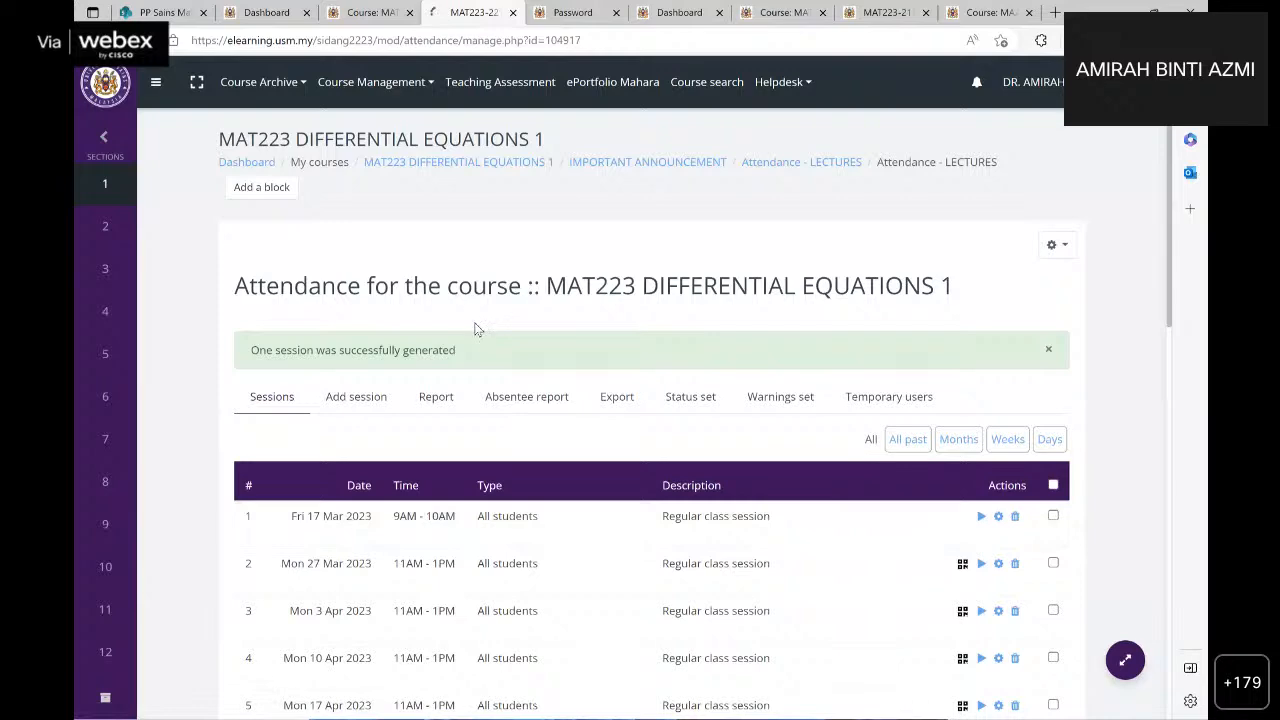
Step: Edit the 17 March 2023 session to include a QR code and save the changes
{"action": "scroll", "coordinate": [306, 432], "scroll_direction": "down", "scroll_amount": 7}
{"action": "scroll", "coordinate": [330, 416], "scroll_direction": "up", "scroll_amount": 1}
{"action": "left_click", "coordinate": [462, 397]}
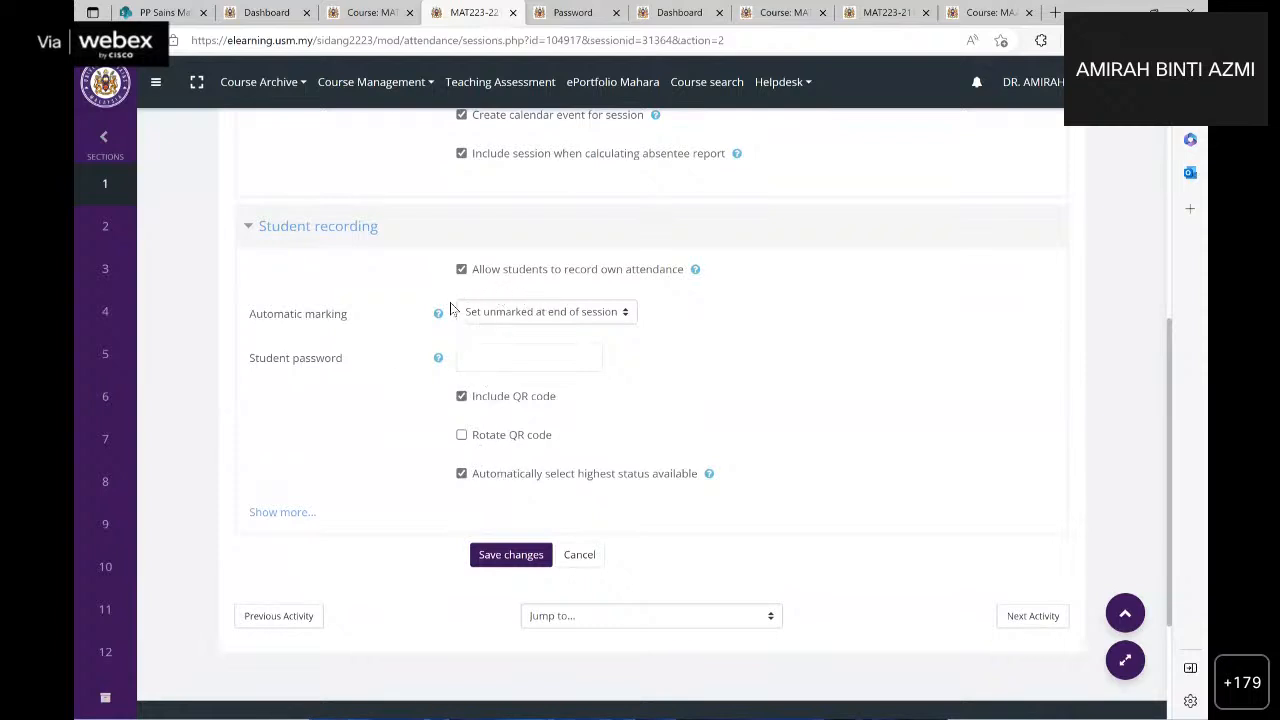
{"action": "left_click", "coordinate": [503, 557]}
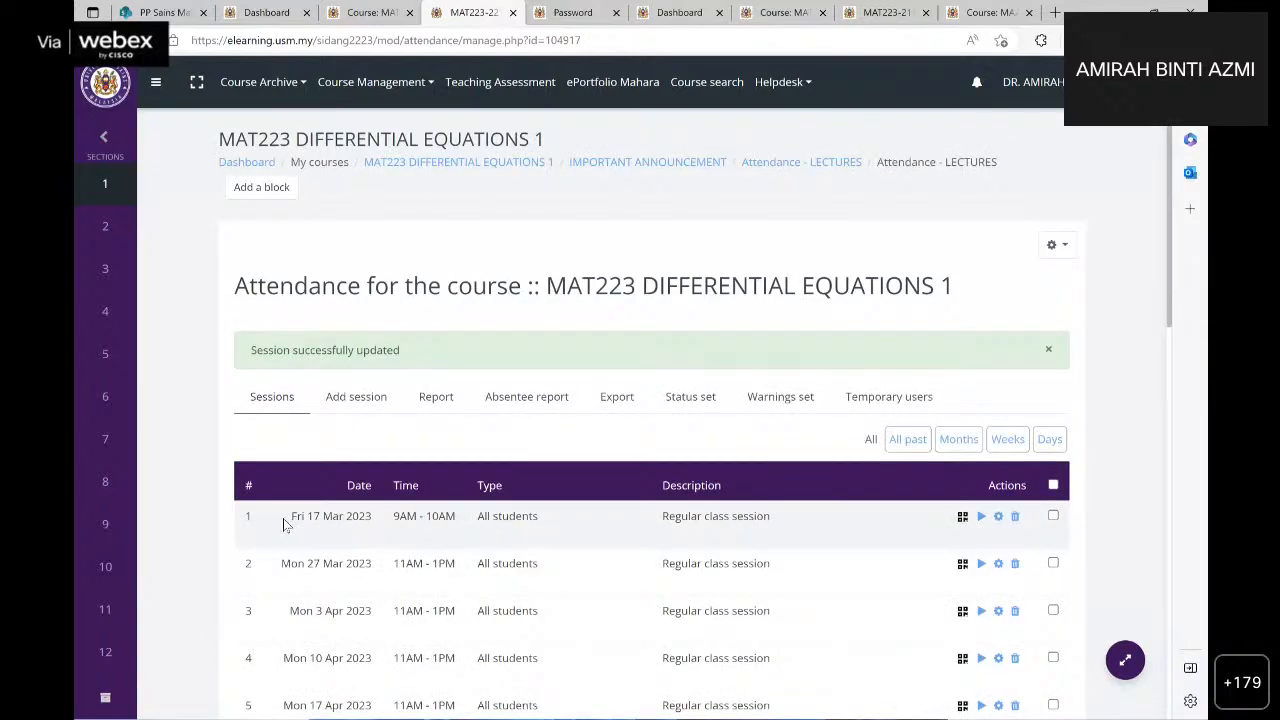
Step: Display the 17 March 2023 session's QR code, close both password pages, and return to the session list
{"action": "left_click", "coordinate": [962, 516]}
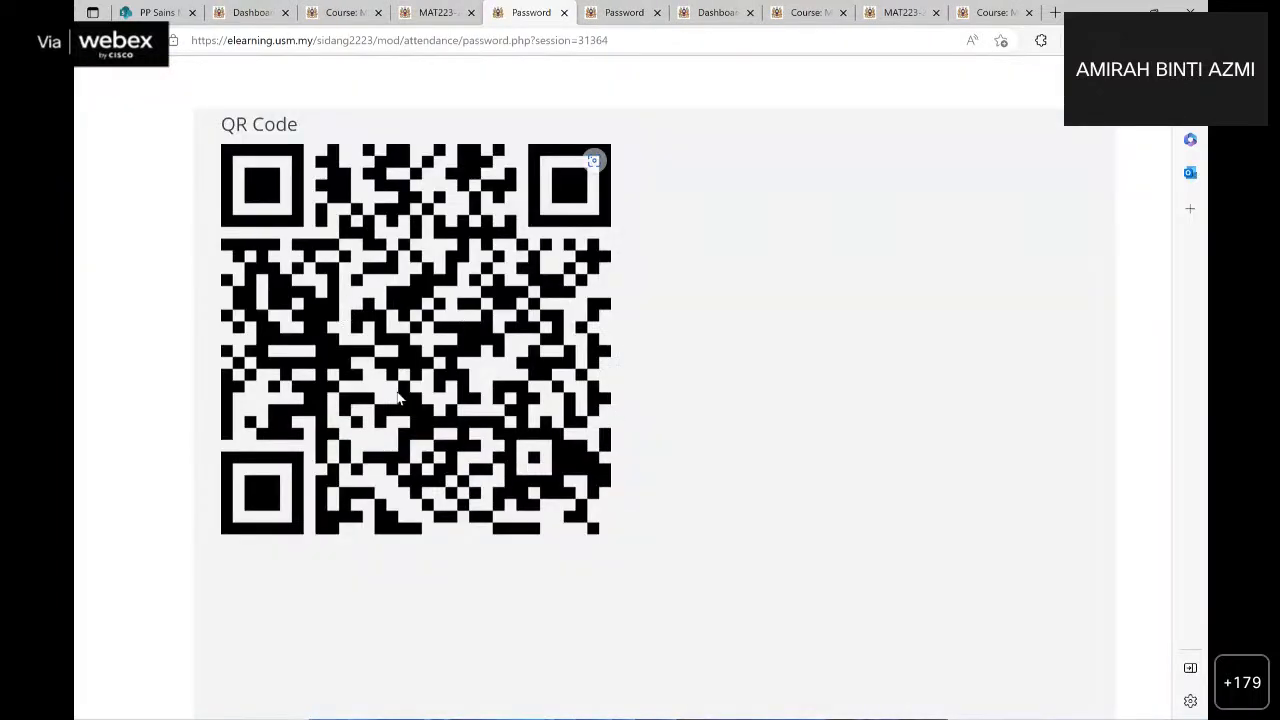
{"action": "left_click", "coordinate": [565, 13]}
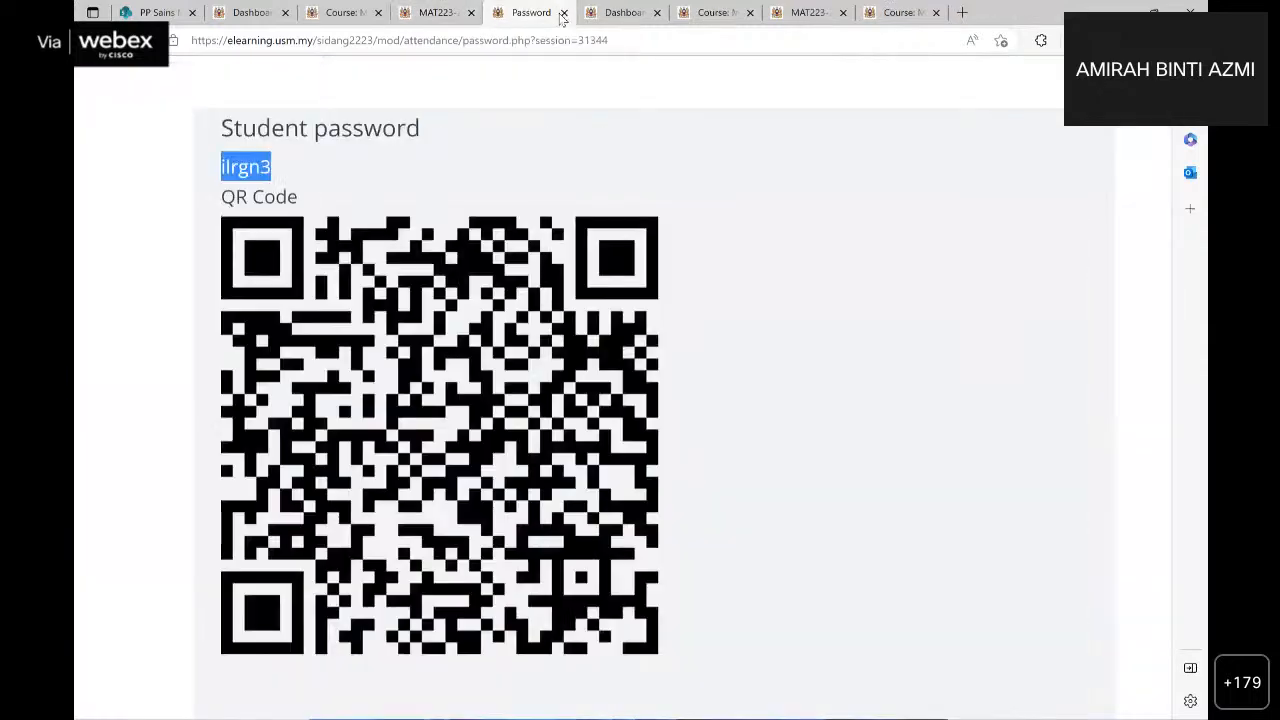
{"action": "left_click", "coordinate": [567, 13]}
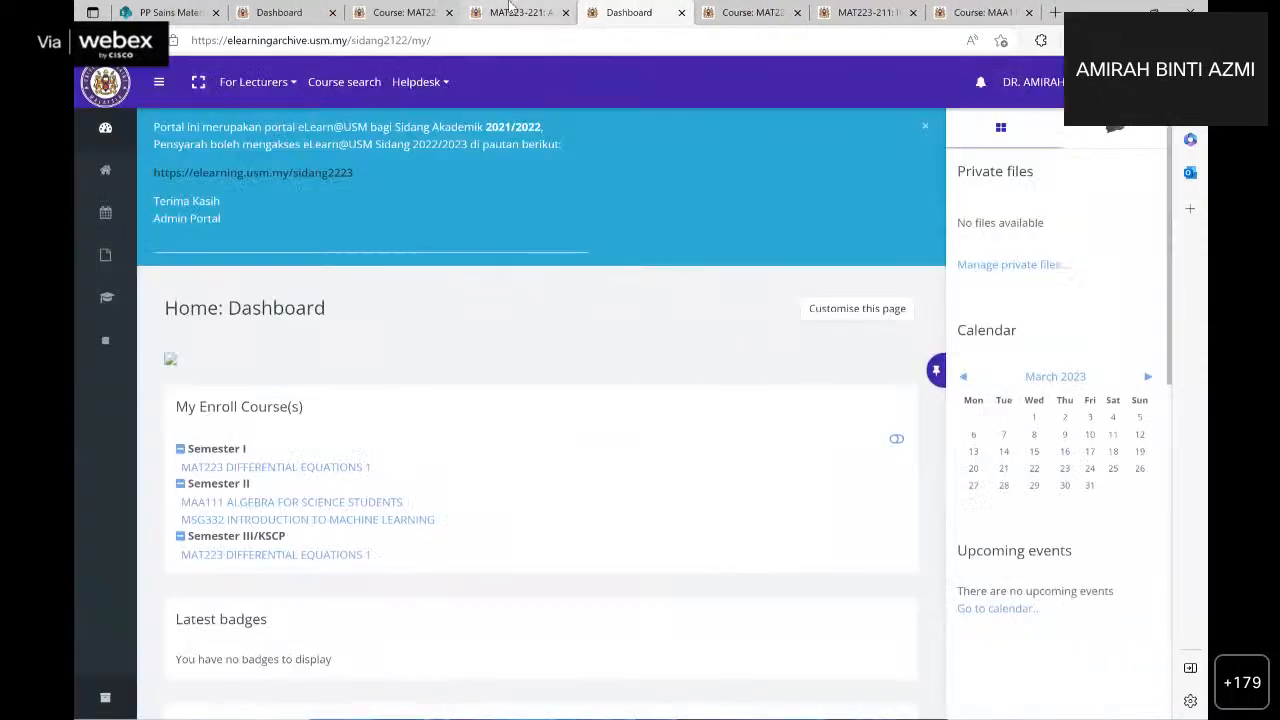
{"action": "left_click", "coordinate": [515, 12]}
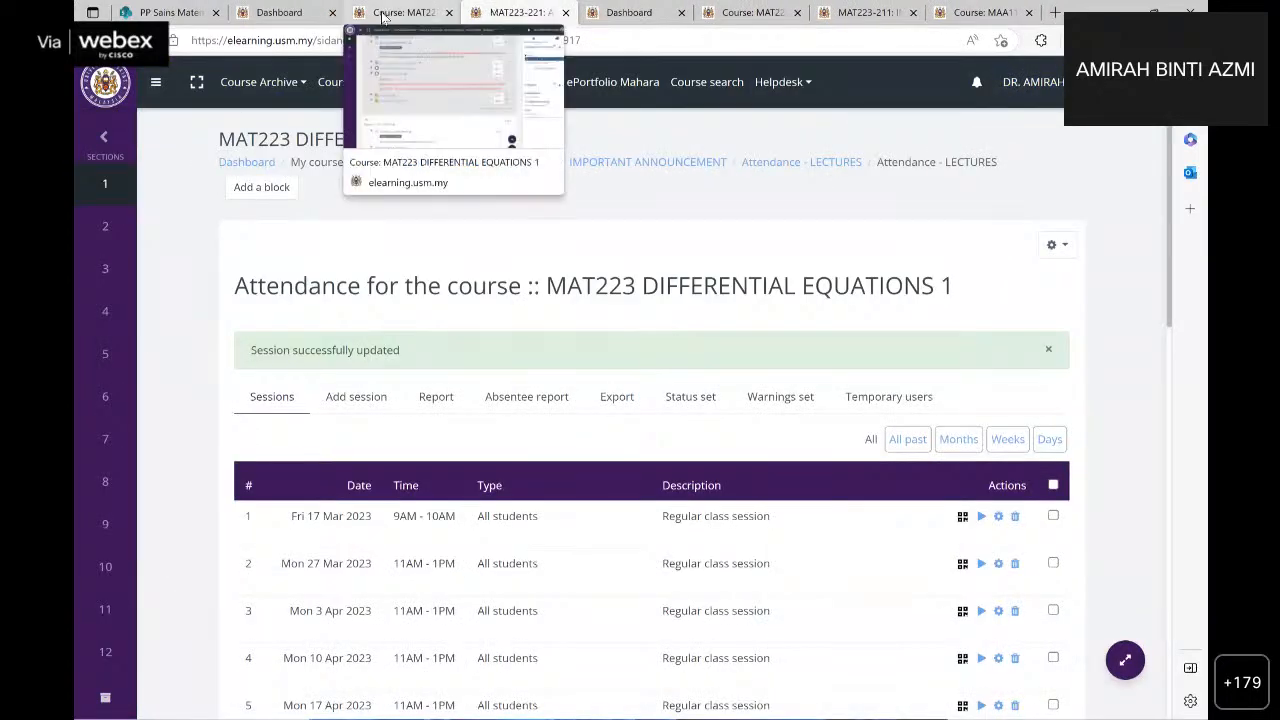
Step: Go back to the MAT223 course page and open the earlier Attendance activity, listed below Teaching Plan MAT 223, in a separate tab
{"action": "left_click", "coordinate": [400, 12]}
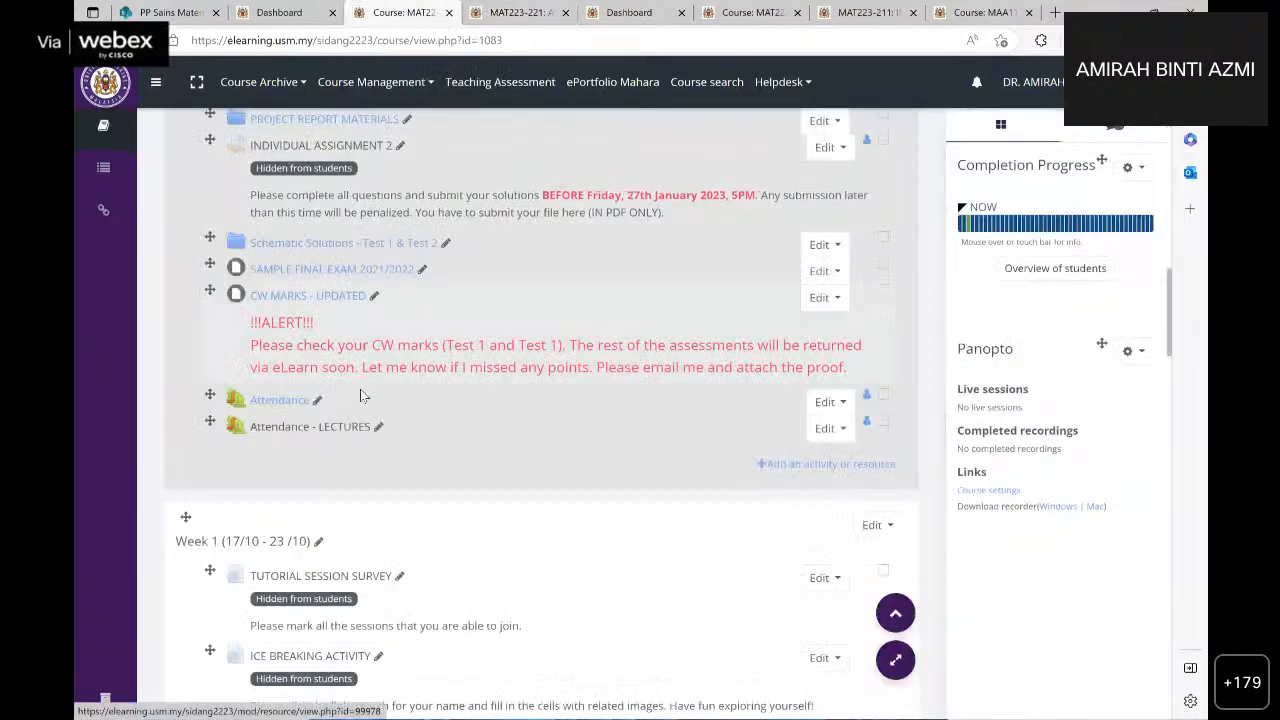
{"action": "scroll", "coordinate": [340, 429], "scroll_direction": "up", "scroll_amount": 6}
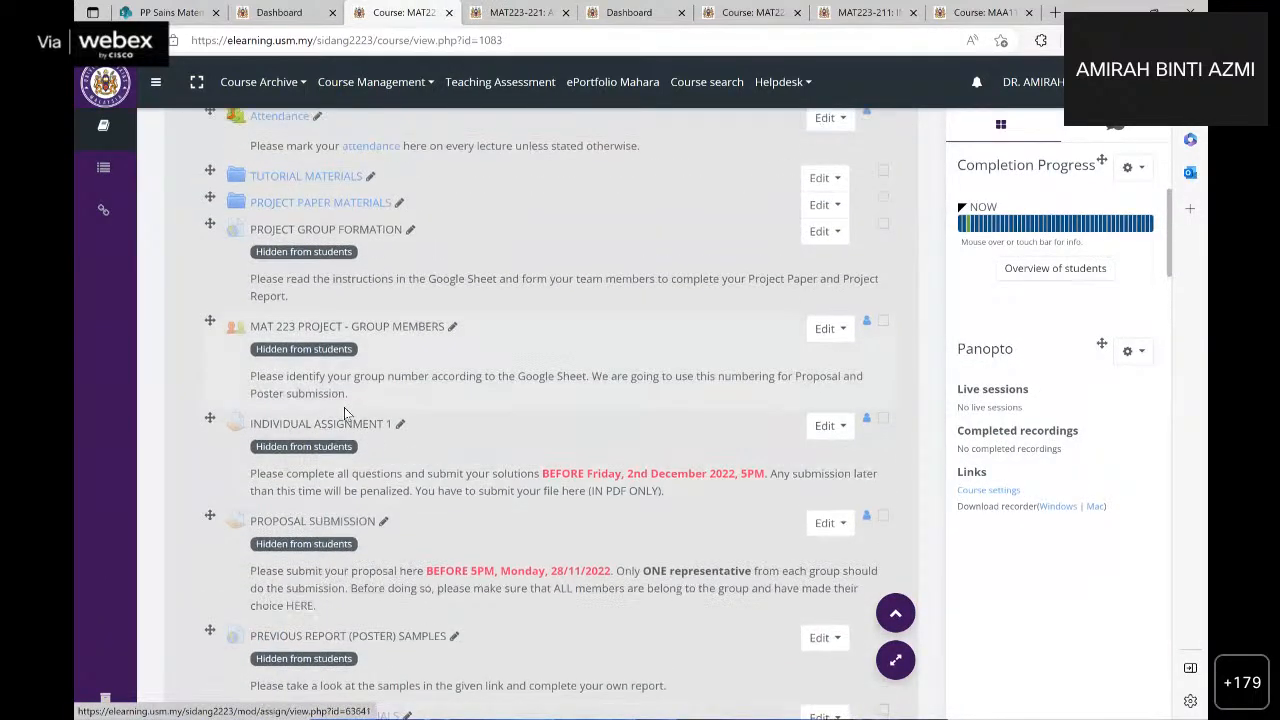
{"action": "scroll", "coordinate": [344, 413], "scroll_direction": "up", "scroll_amount": 2}
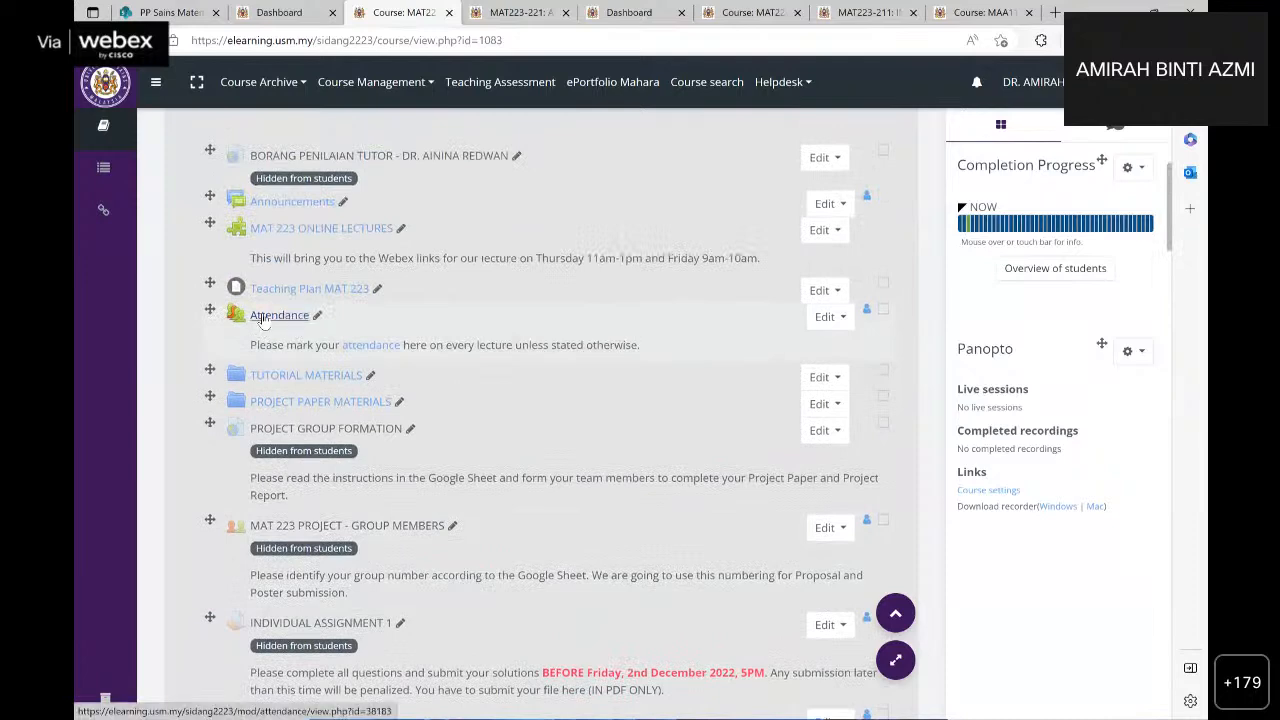
{"action": "middle_click", "coordinate": [262, 316]}
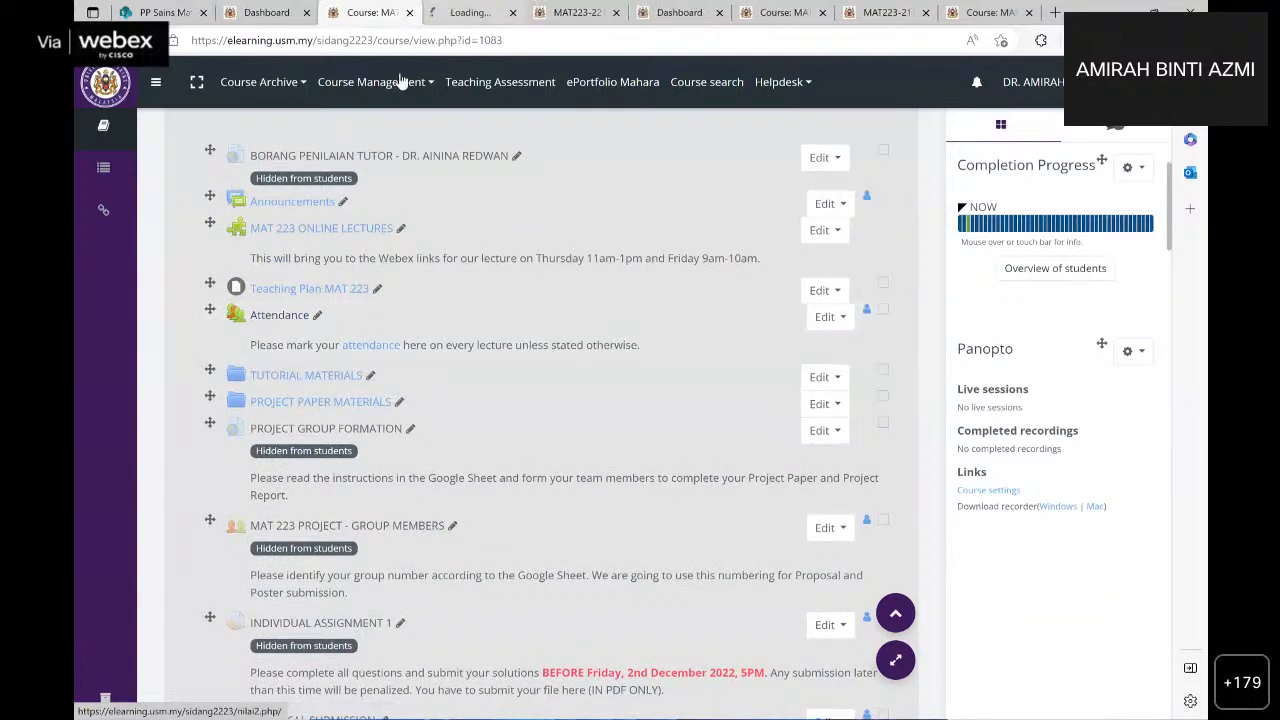
{"action": "left_click", "coordinate": [478, 10]}
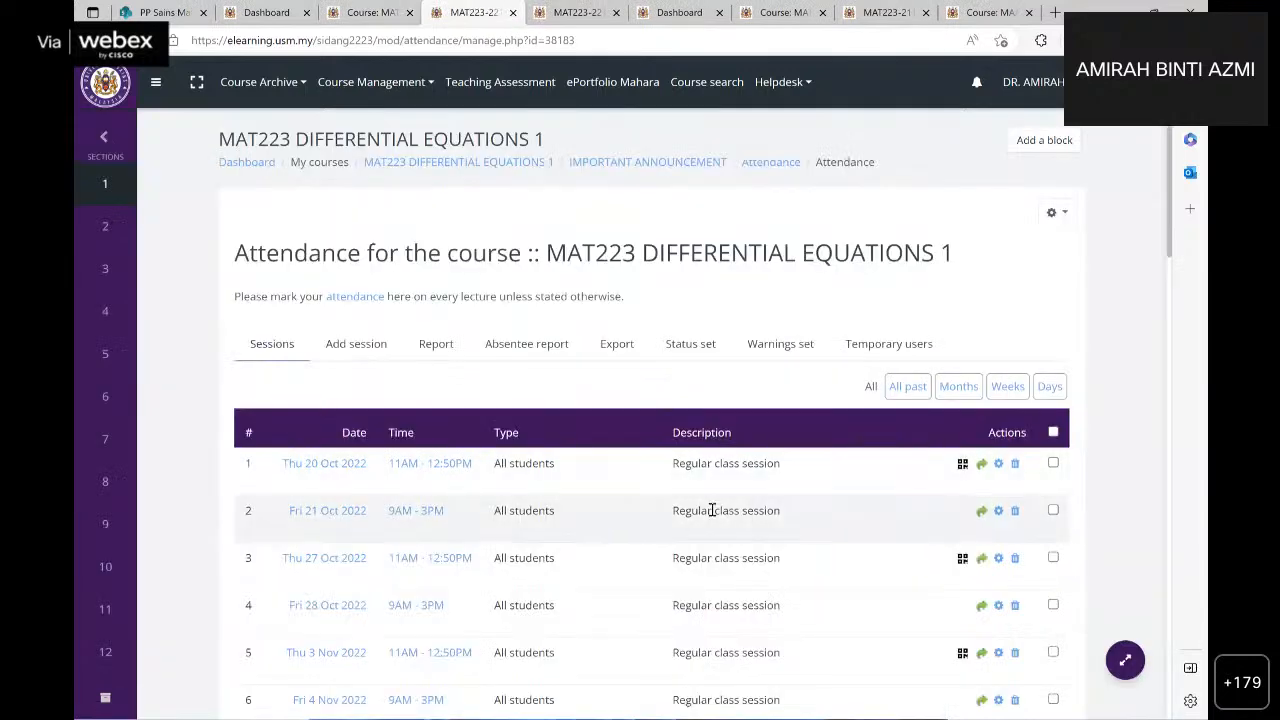
Step: Look through the earlier activity's Thursday and Friday sessions from October 2022 to January 2023, including which ones have QR codes
{"action": "scroll", "coordinate": [943, 466], "scroll_direction": "down", "scroll_amount": 2}
{"action": "scroll", "coordinate": [1160, 181], "scroll_direction": "up", "scroll_amount": 1}
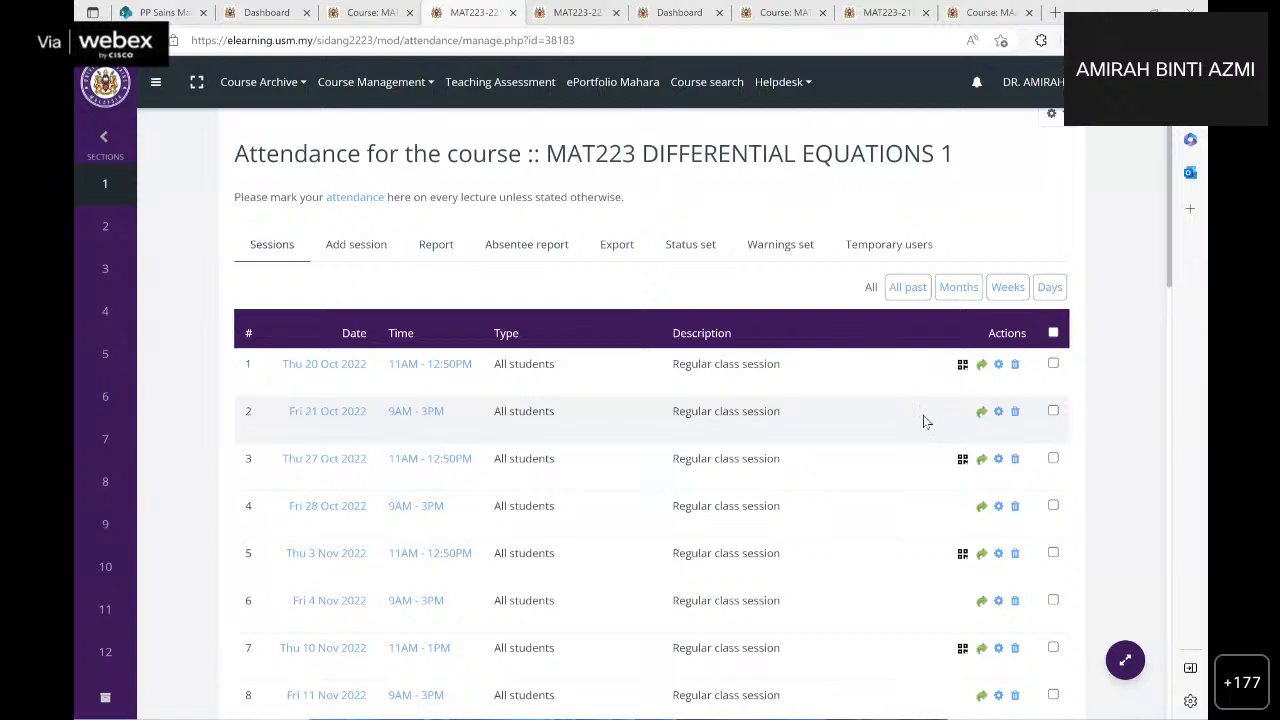
{"action": "scroll", "coordinate": [915, 420], "scroll_direction": "down", "scroll_amount": 1}
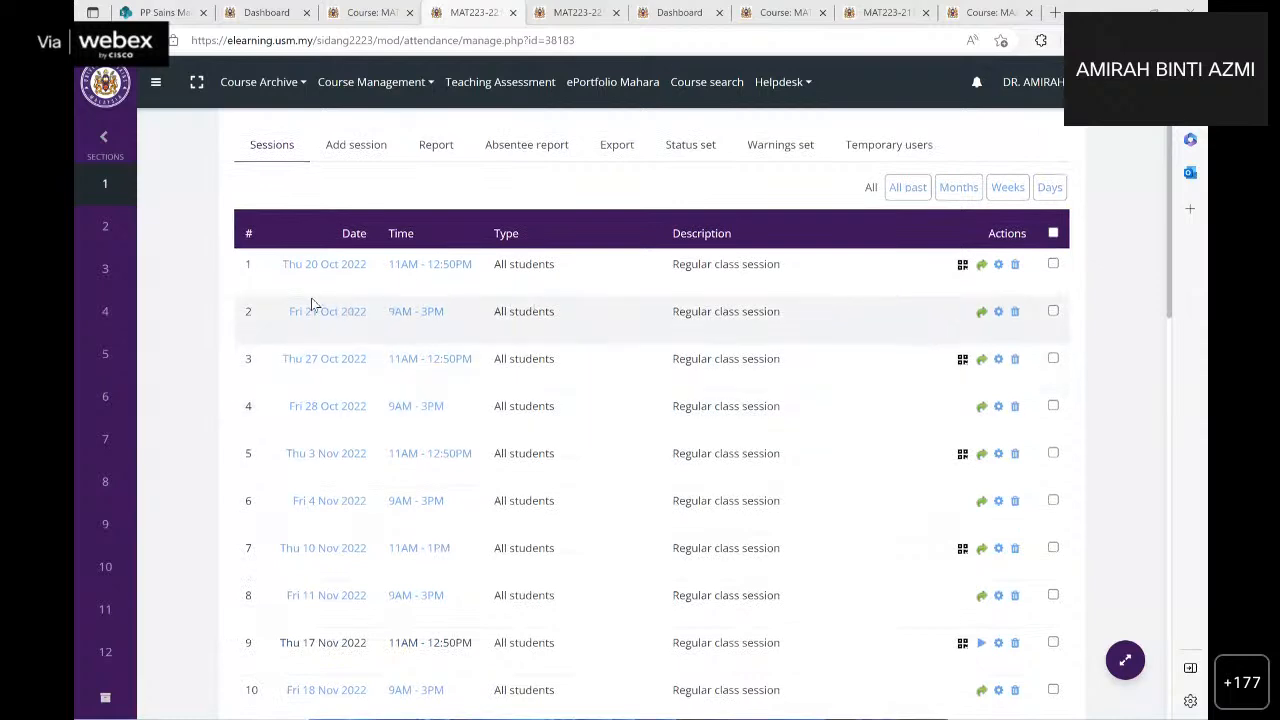
{"action": "scroll", "coordinate": [955, 375], "scroll_direction": "down", "scroll_amount": 5}
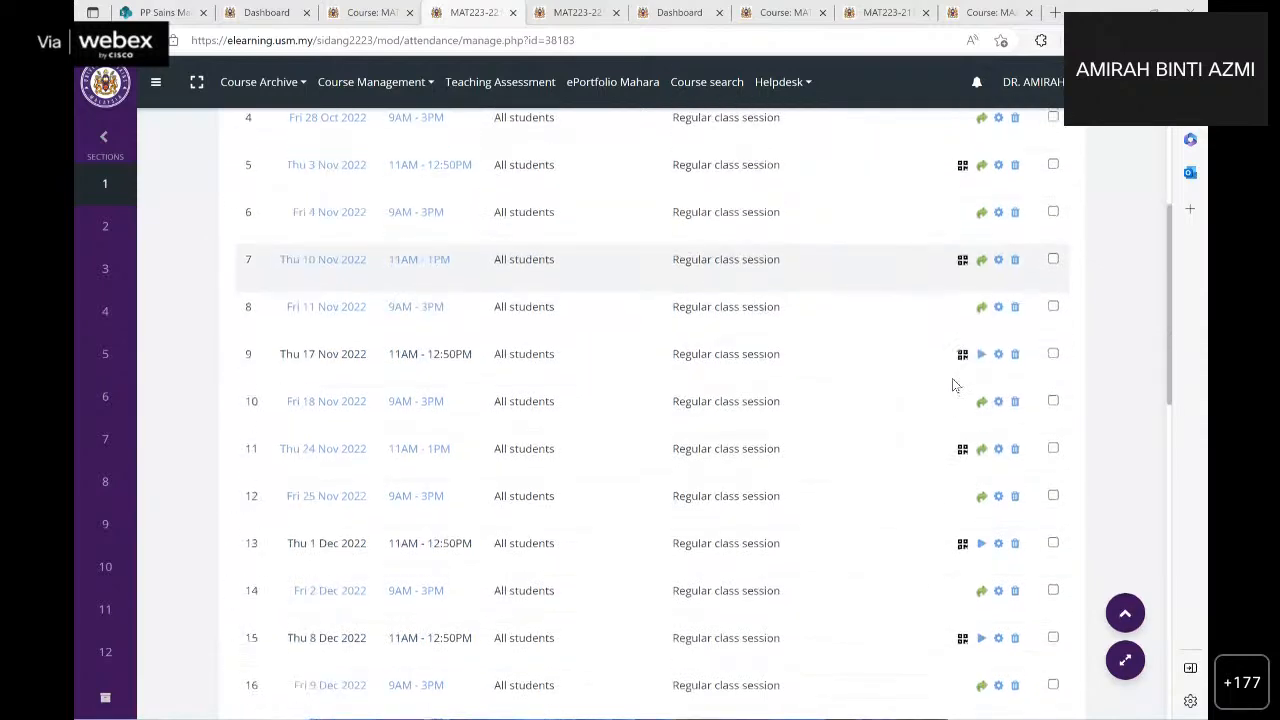
{"action": "scroll", "coordinate": [950, 390], "scroll_direction": "down", "scroll_amount": 5}
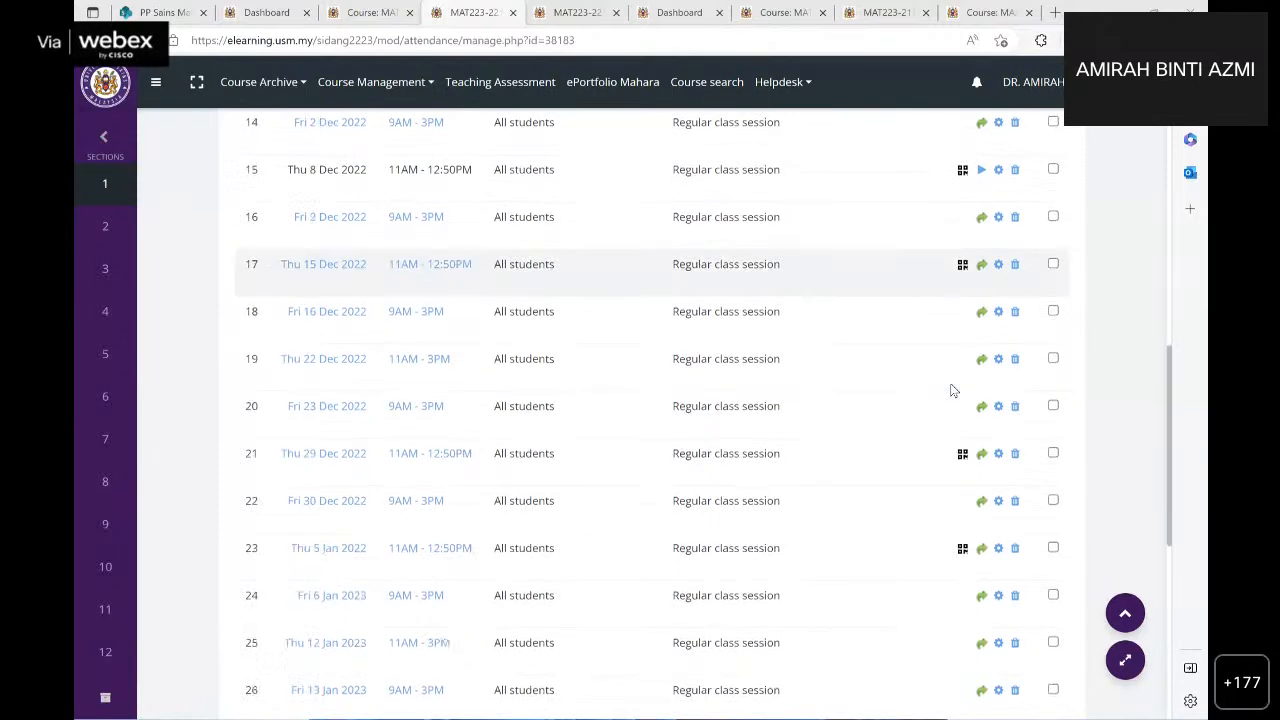
{"action": "scroll", "coordinate": [951, 390], "scroll_direction": "down", "scroll_amount": 1}
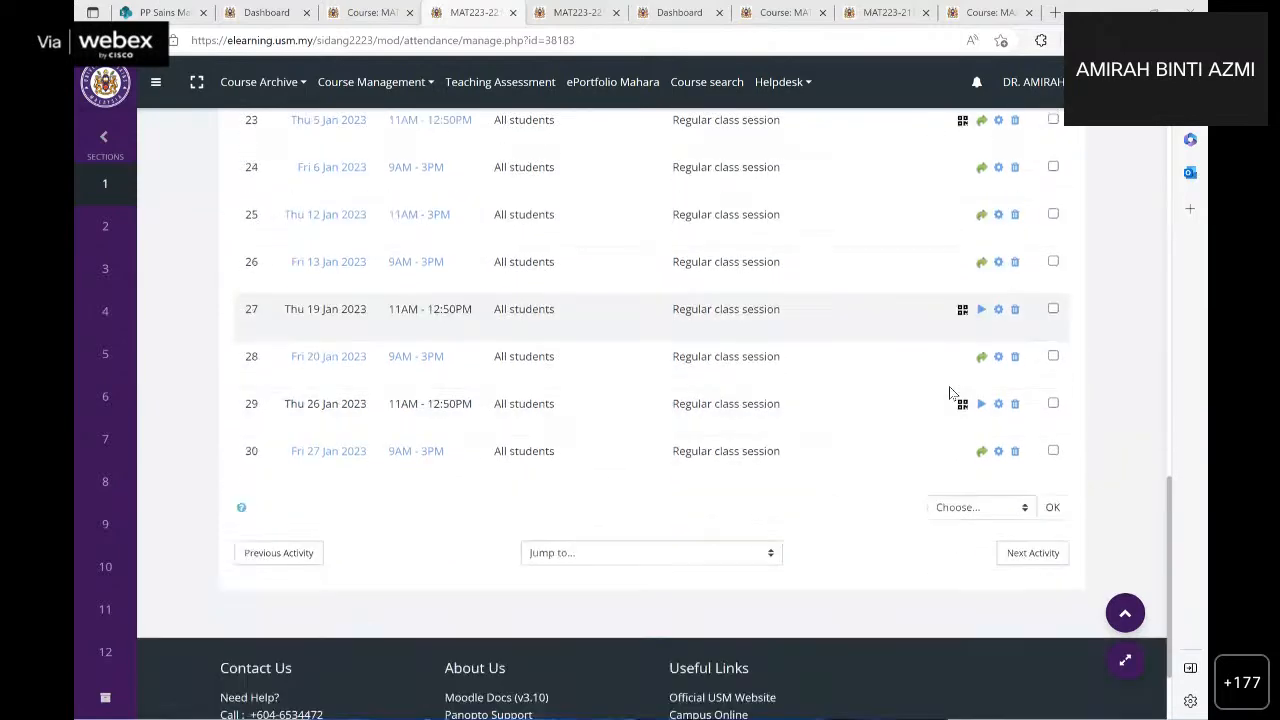
{"action": "scroll", "coordinate": [951, 393], "scroll_direction": "up", "scroll_amount": 12}
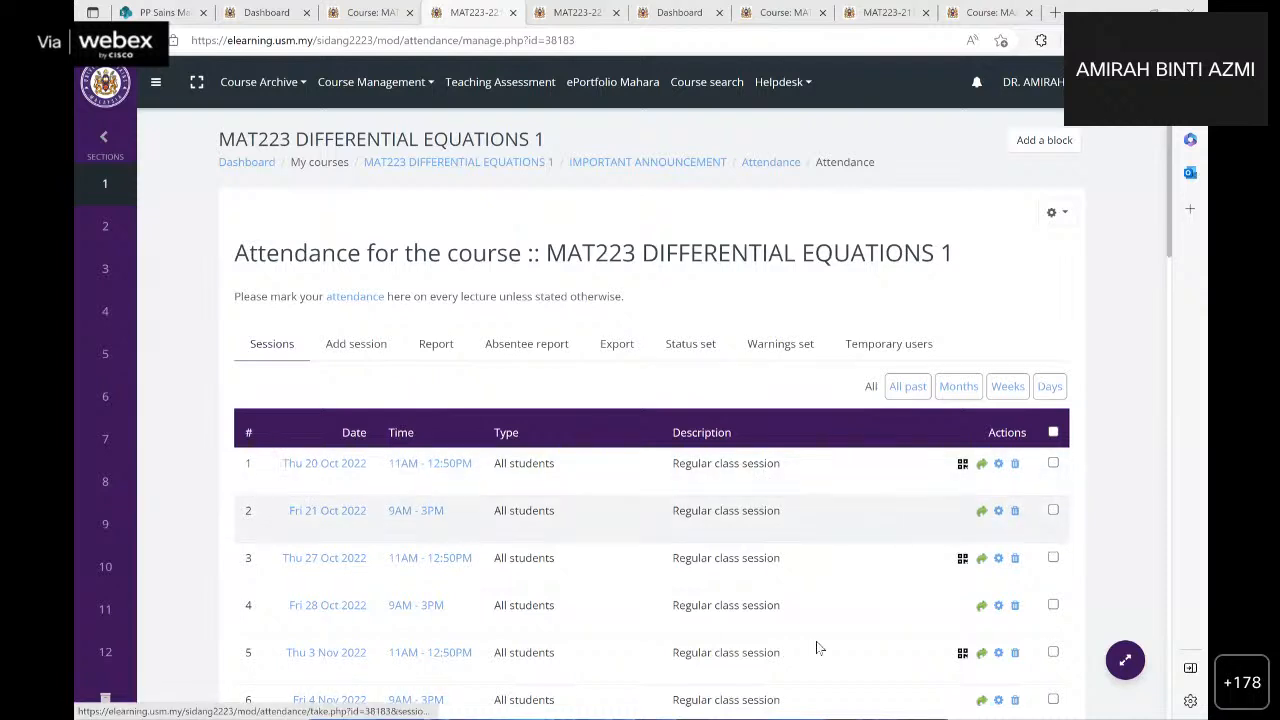
Step: Look through the earlier activity's session list and open the attendance record of the Thursday 20 October 2022 session
{"action": "scroll", "coordinate": [980, 528], "scroll_direction": "down", "scroll_amount": 1}
{"action": "scroll", "coordinate": [978, 535], "scroll_direction": "down", "scroll_amount": 1}
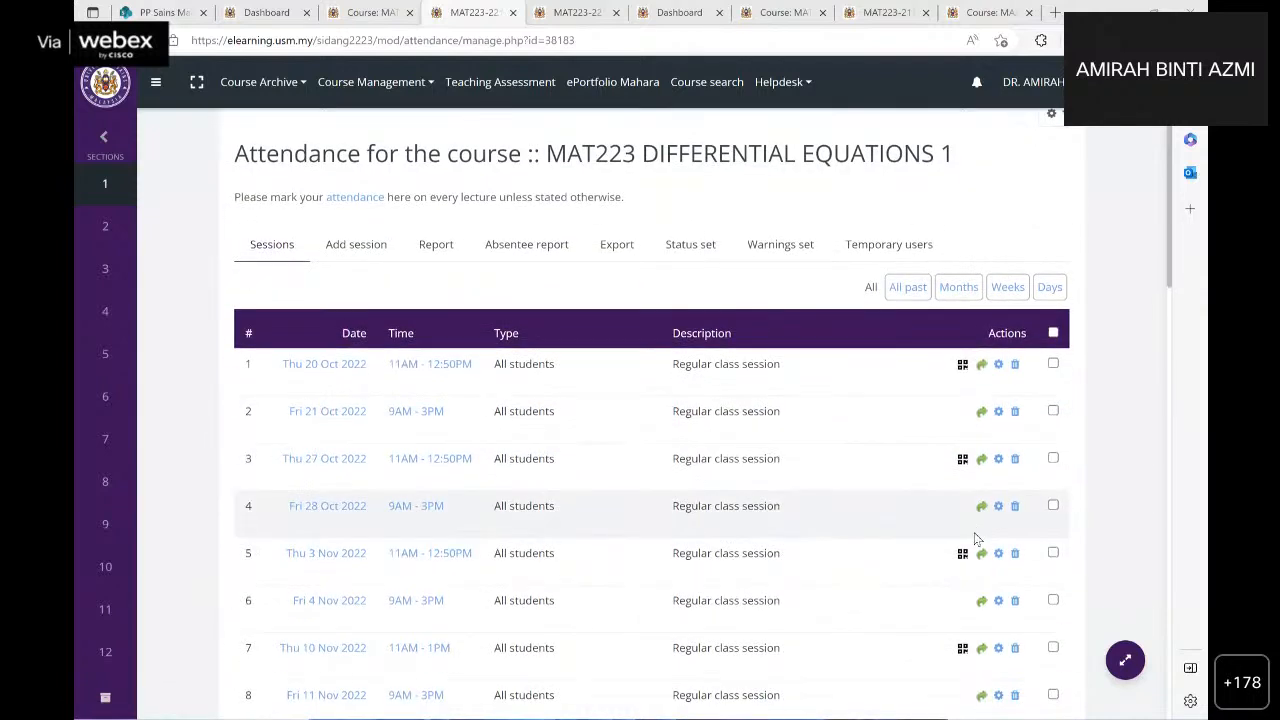
{"action": "scroll", "coordinate": [975, 540], "scroll_direction": "down", "scroll_amount": 10}
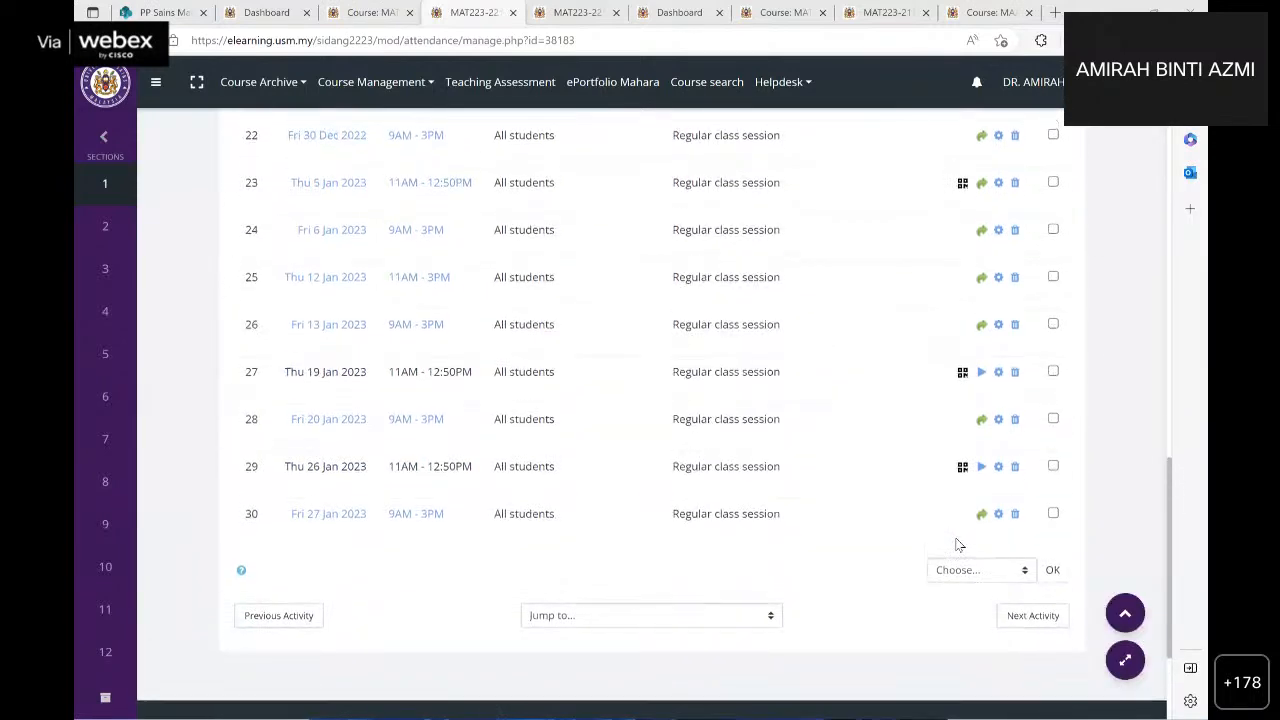
{"action": "scroll", "coordinate": [957, 545], "scroll_direction": "up", "scroll_amount": 15}
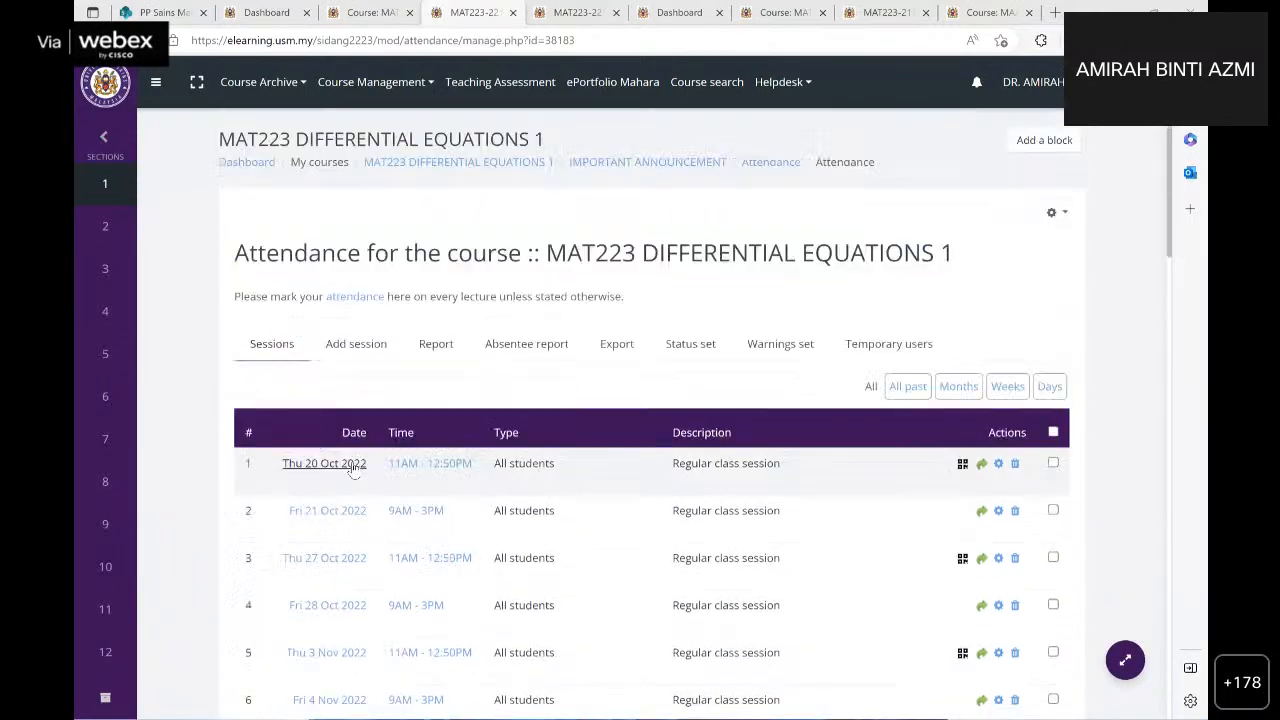
{"action": "left_click", "coordinate": [398, 463]}
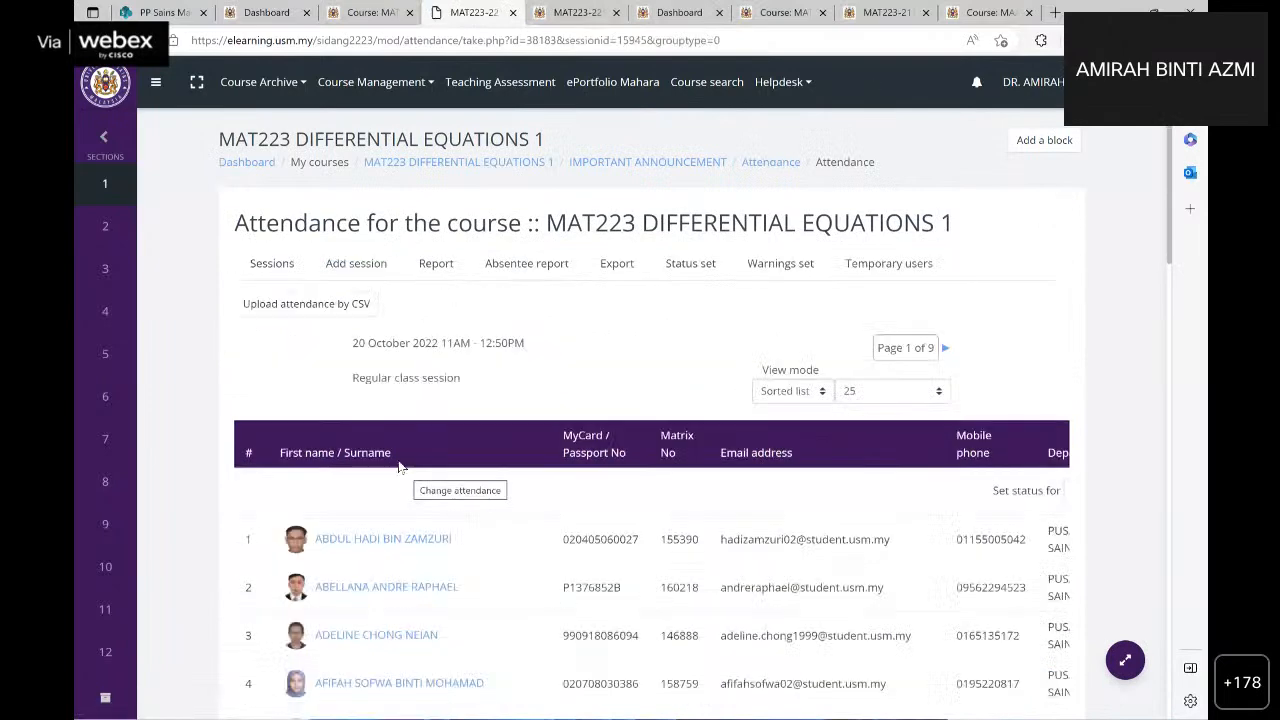
Step: Examine the 20 October 2022 session's student list, including the P, A and E status marks, the remarks and the attendance summary
{"action": "scroll", "coordinate": [398, 466], "scroll_direction": "down", "scroll_amount": 3}
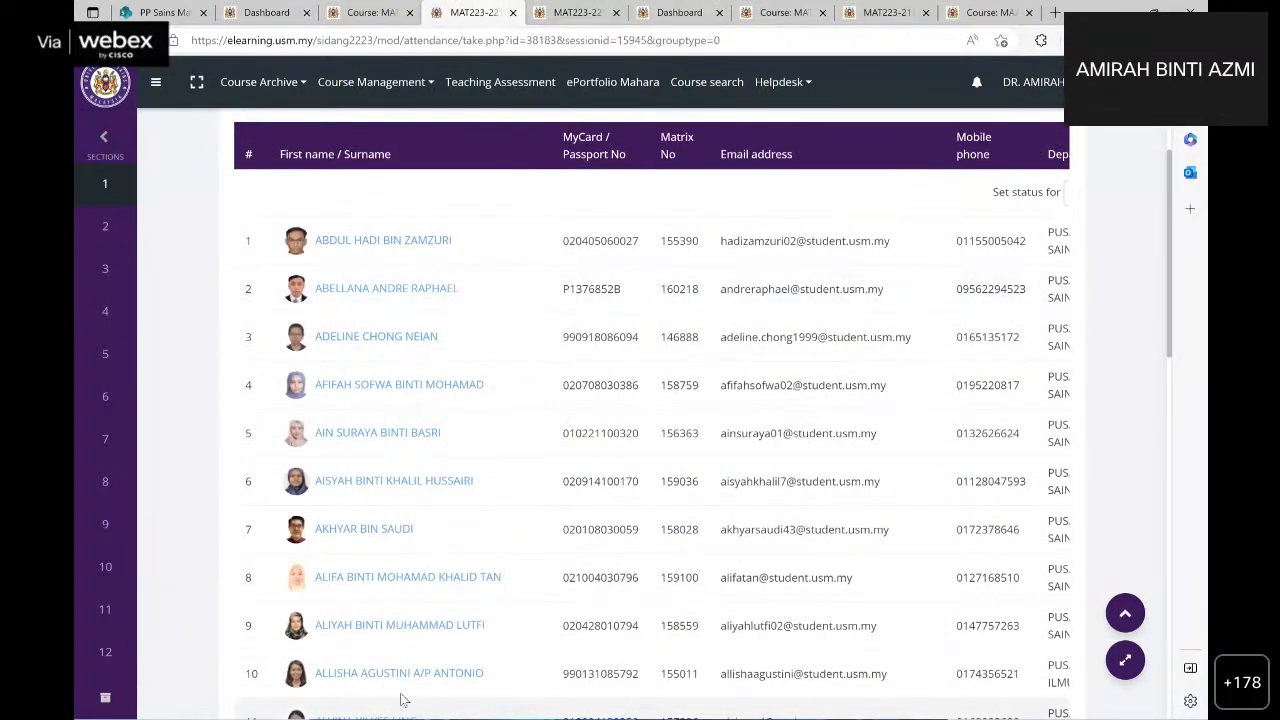
{"action": "scroll", "coordinate": [403, 700], "scroll_direction": "down", "scroll_amount": 12}
{"action": "scroll", "coordinate": [389, 509], "scroll_direction": "up", "scroll_amount": 3}
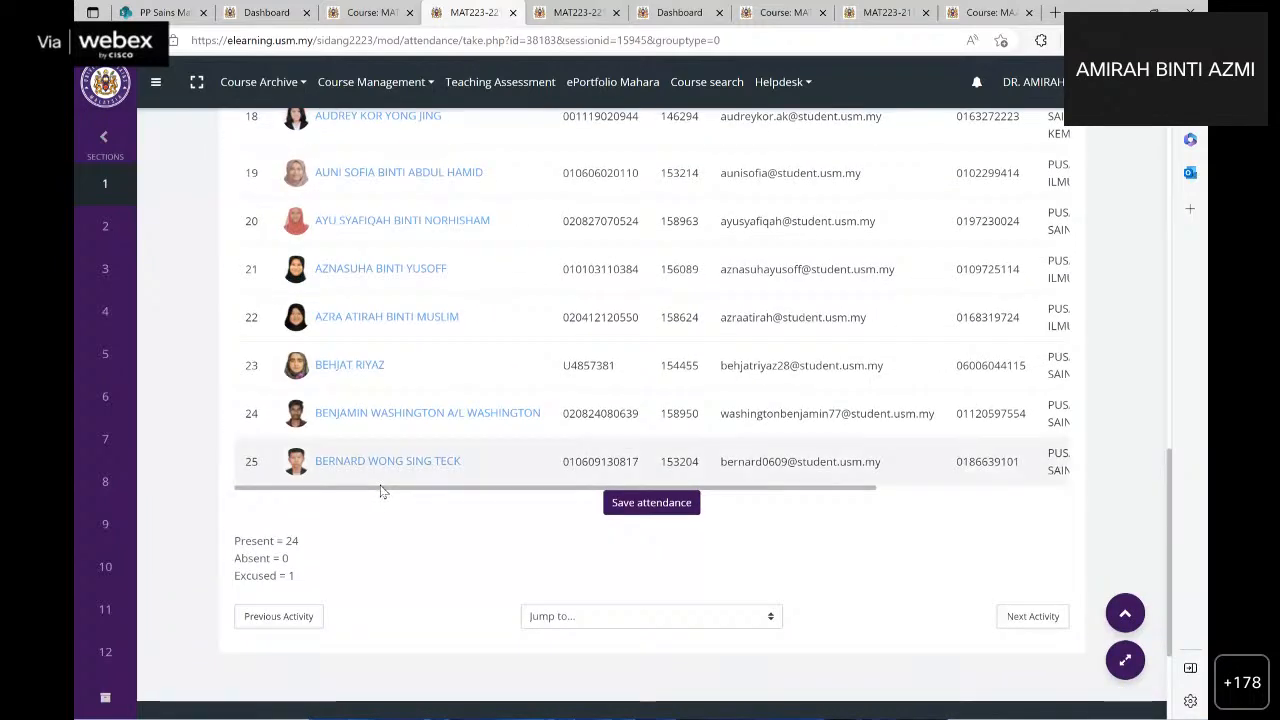
{"action": "left_click_drag", "start_coordinate": [410, 491], "coordinate": [694, 500]}
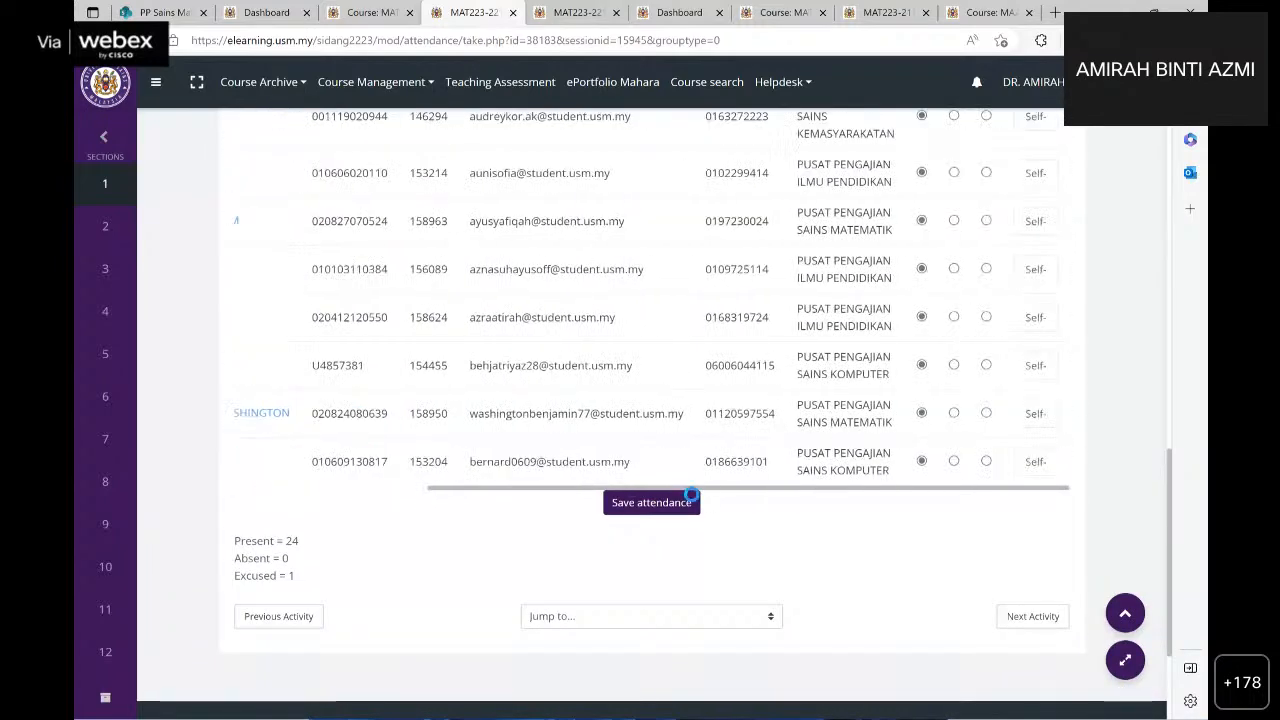
{"action": "scroll", "coordinate": [780, 495], "scroll_direction": "up", "scroll_amount": 10}
{"action": "scroll", "coordinate": [785, 486], "scroll_direction": "up", "scroll_amount": 2}
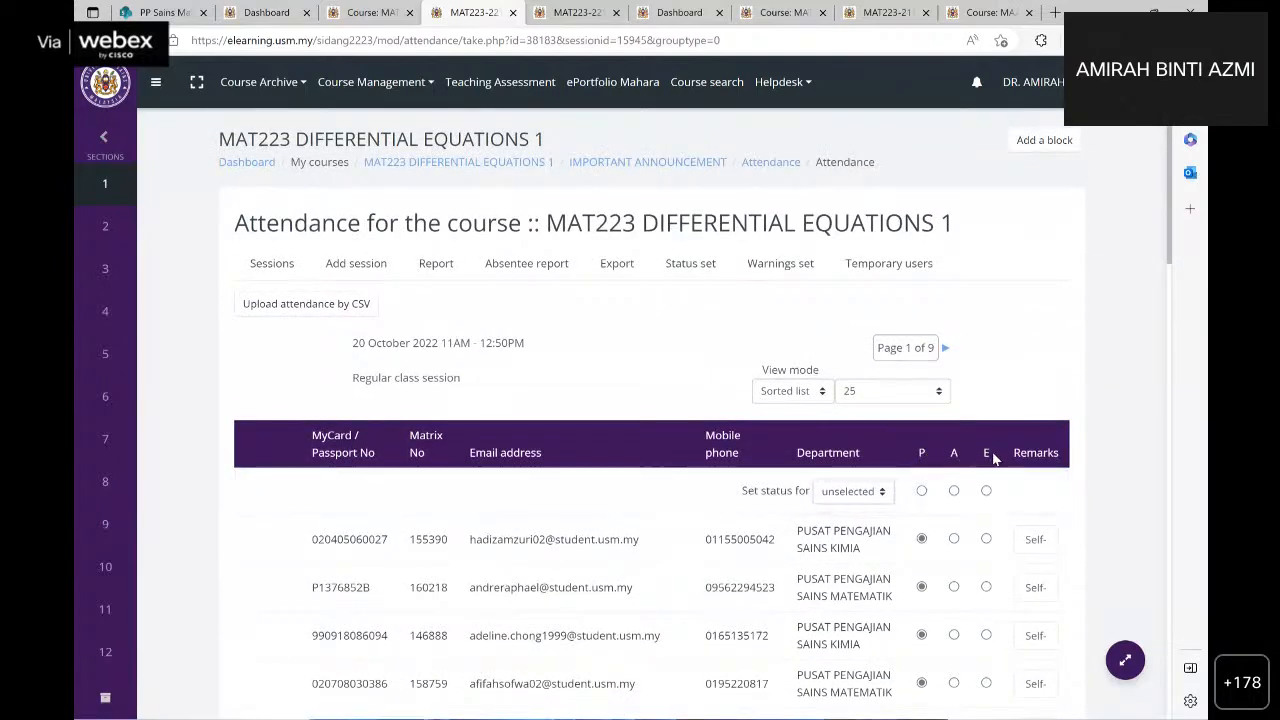
{"action": "scroll", "coordinate": [957, 557], "scroll_direction": "down", "scroll_amount": 3}
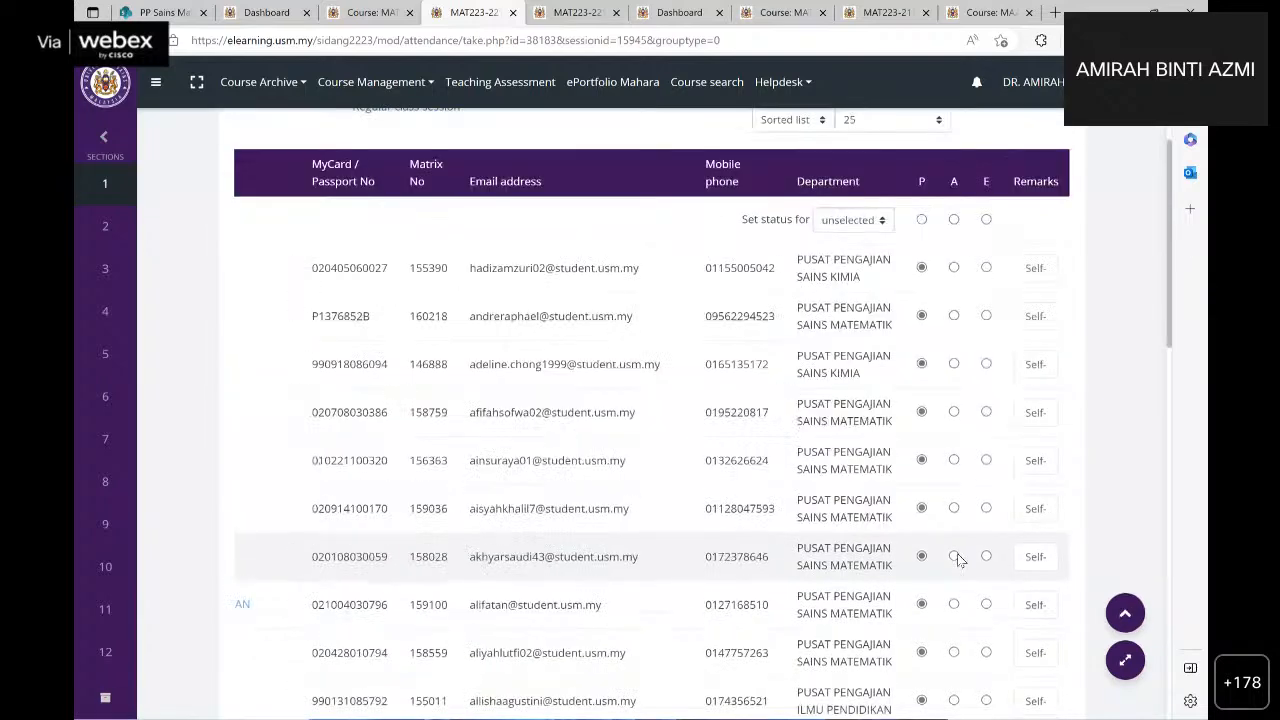
{"action": "scroll", "coordinate": [1040, 450], "scroll_direction": "up", "scroll_amount": 2}
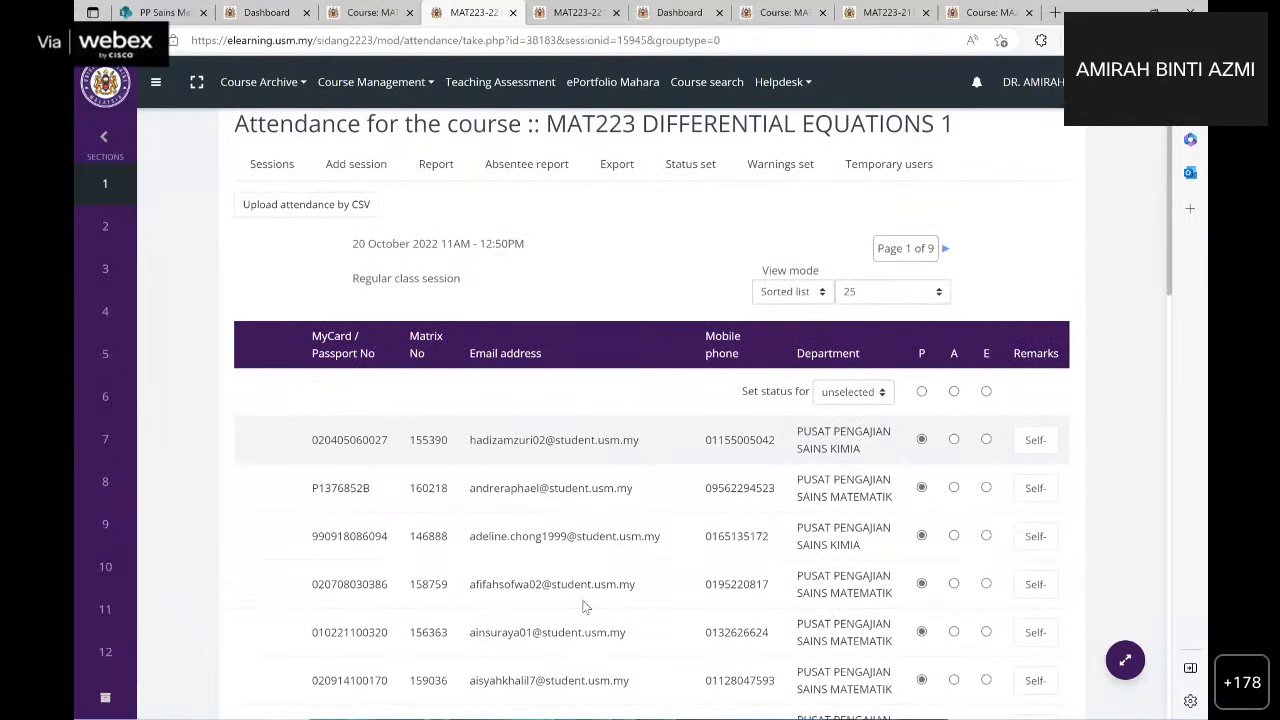
{"action": "scroll", "coordinate": [563, 604], "scroll_direction": "down", "scroll_amount": 3}
{"action": "scroll", "coordinate": [563, 604], "scroll_direction": "up", "scroll_amount": 4}
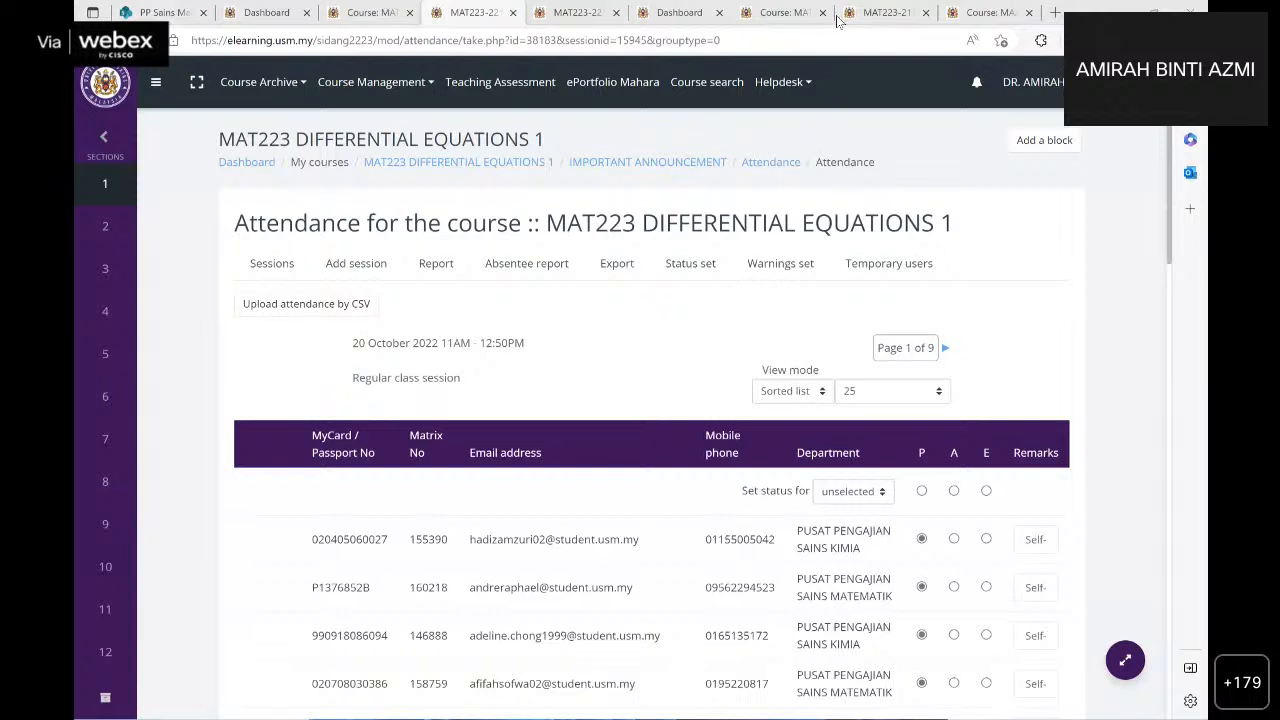
{"action": "left_click", "coordinate": [855, 42]}
{"action": "left_click", "coordinate": [854, 48]}
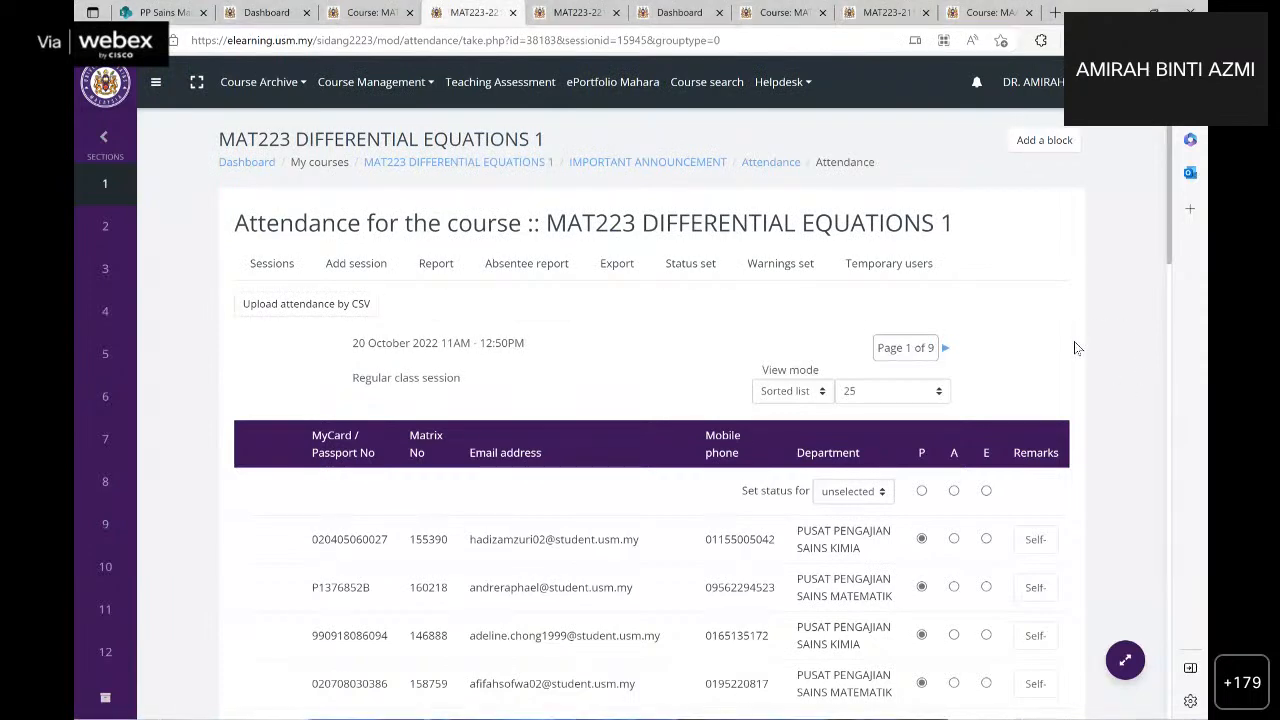
{"action": "scroll", "coordinate": [1074, 347], "scroll_direction": "down", "scroll_amount": 3}
{"action": "scroll", "coordinate": [1074, 355], "scroll_direction": "up", "scroll_amount": 3}
Step: Return to the session list and open the attendance export settings
{"action": "left_click", "coordinate": [272, 265]}
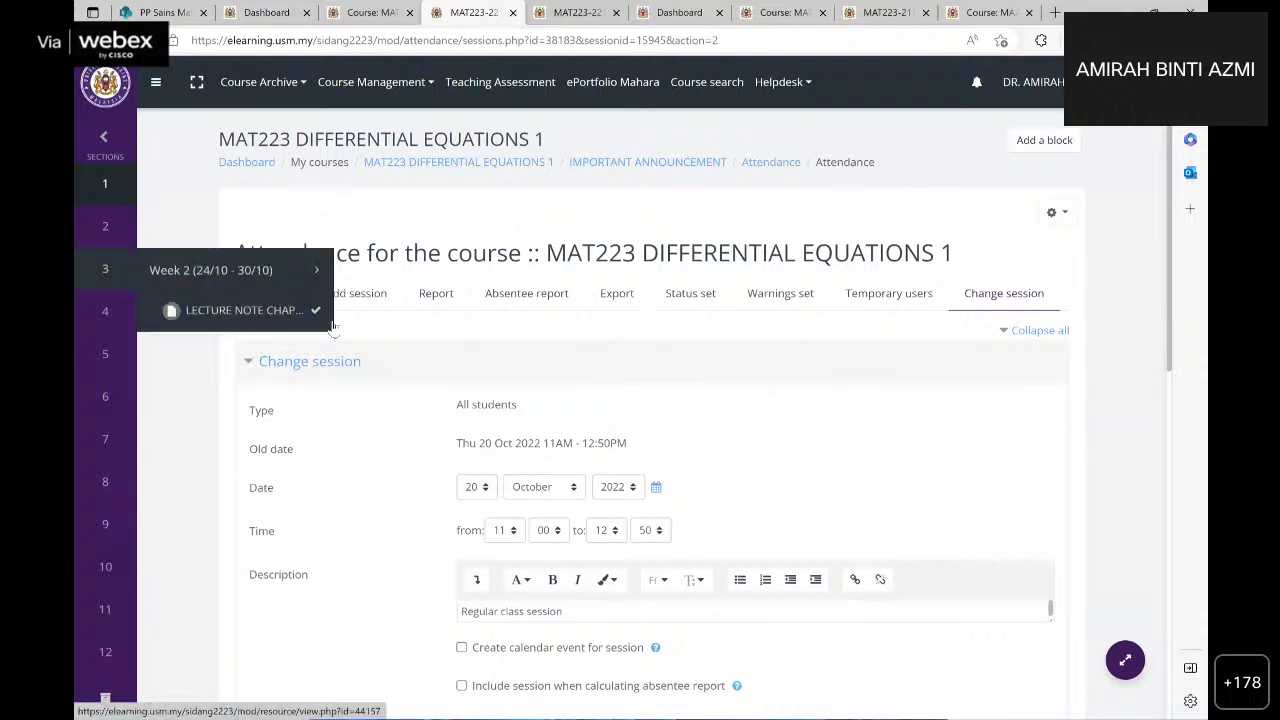
{"action": "left_click", "coordinate": [271, 298]}
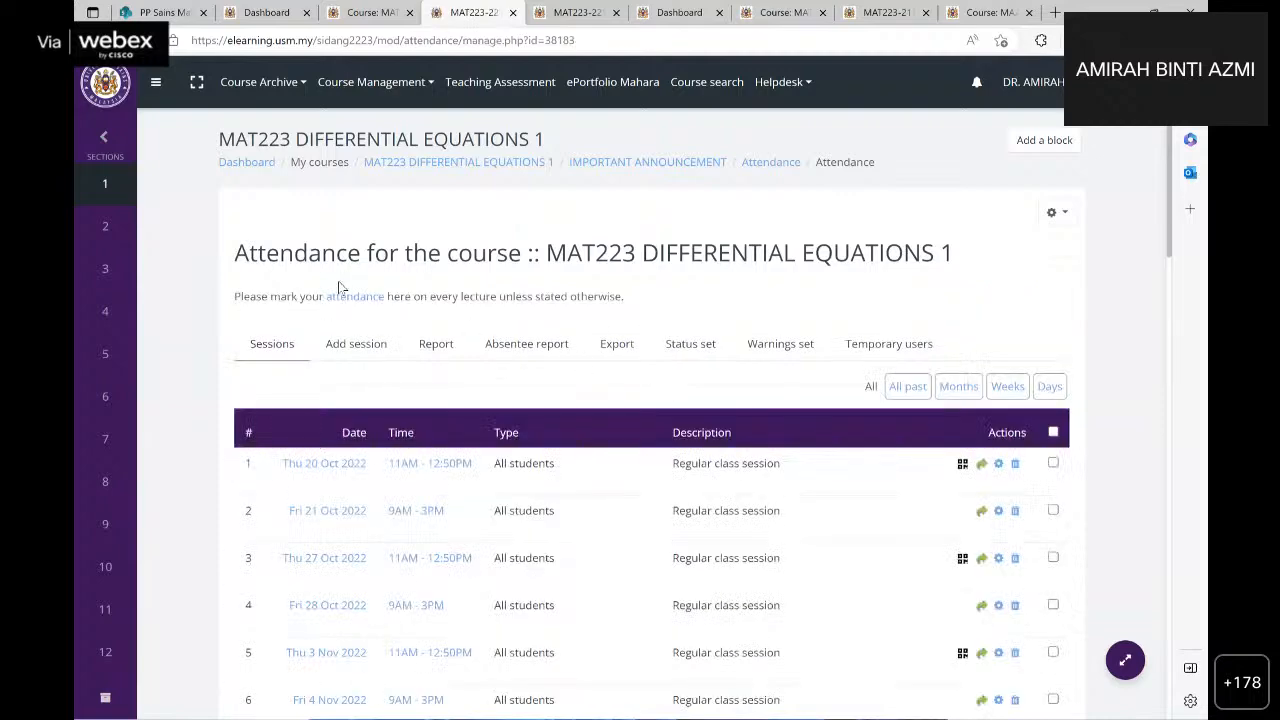
{"action": "scroll", "coordinate": [528, 553], "scroll_direction": "down", "scroll_amount": 1}
{"action": "scroll", "coordinate": [550, 510], "scroll_direction": "up", "scroll_amount": 1}
{"action": "left_click", "coordinate": [618, 350]}
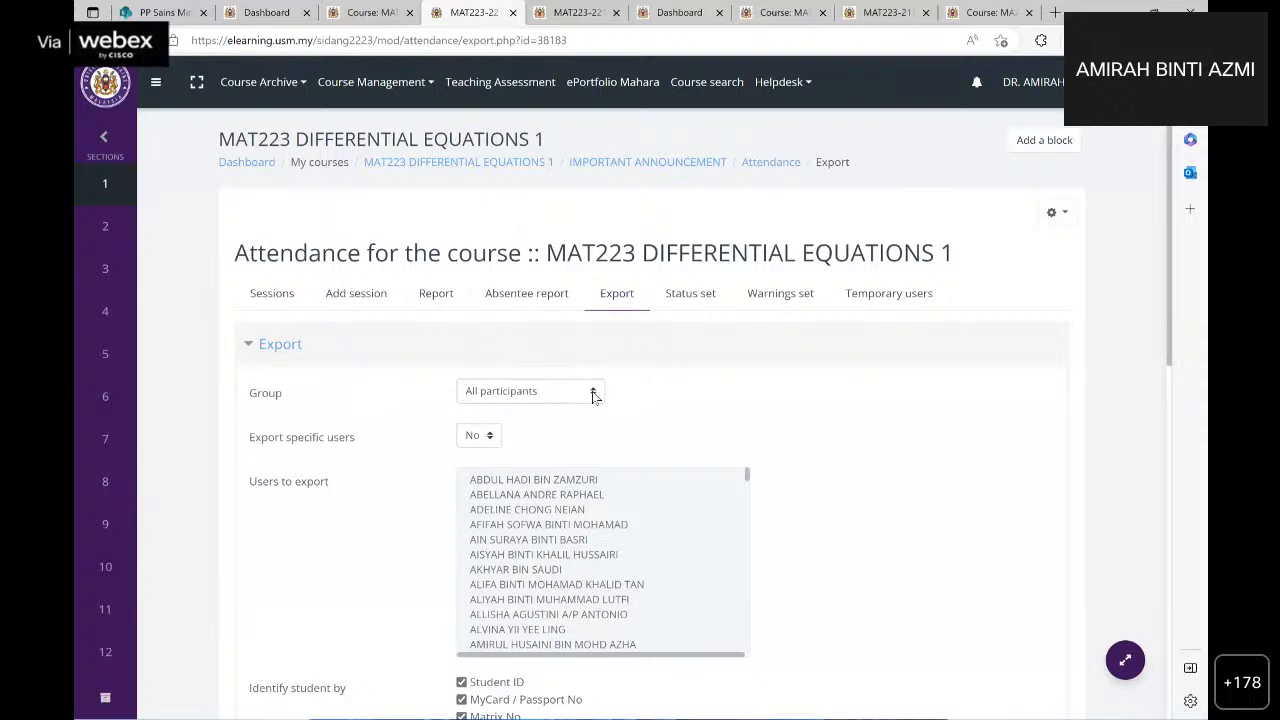
Step: Examine the export's specific-users choices and the full list of users to export, keeping Export specific users at No
{"action": "scroll", "coordinate": [360, 395], "scroll_direction": "down", "scroll_amount": 1}
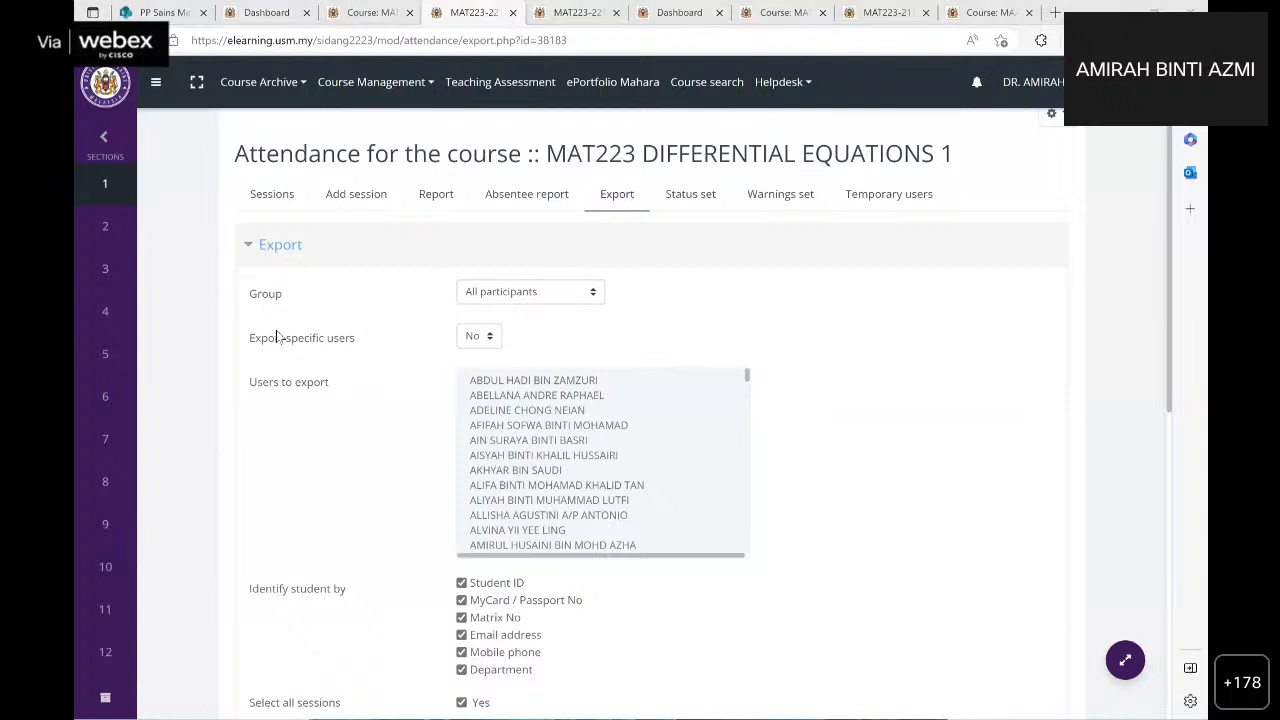
{"action": "left_click", "coordinate": [494, 342]}
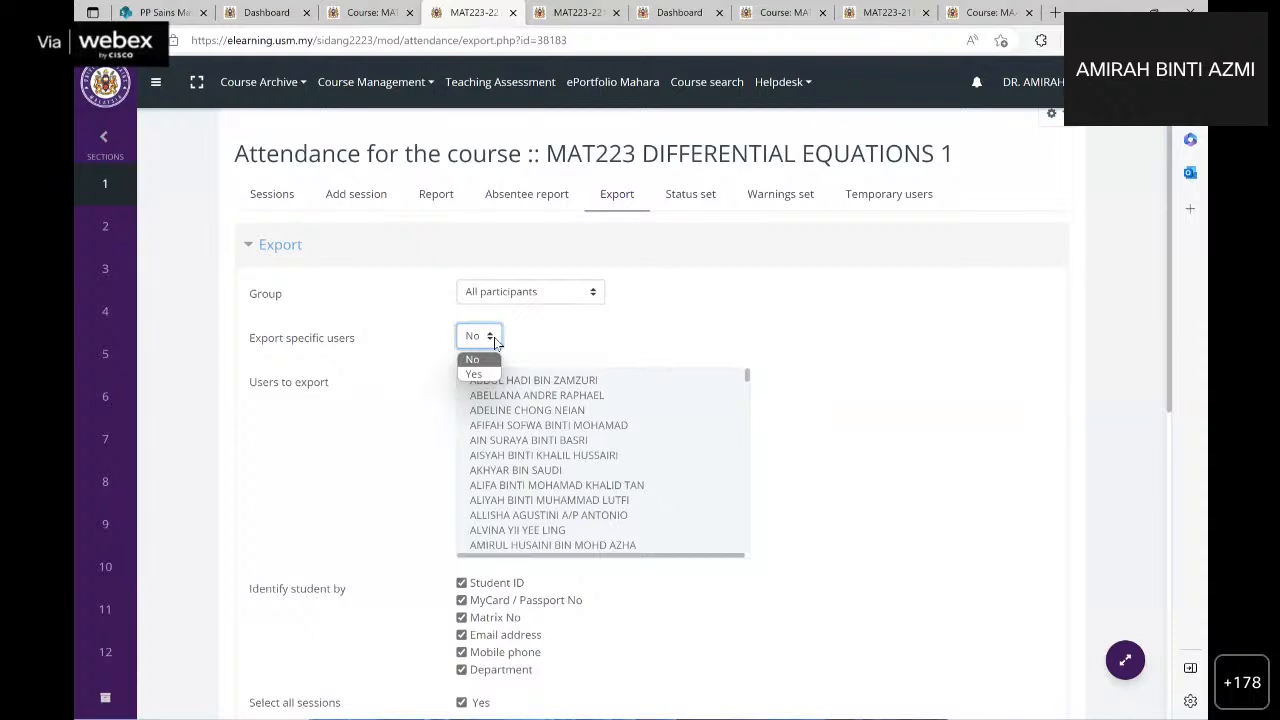
{"action": "left_click", "coordinate": [494, 342]}
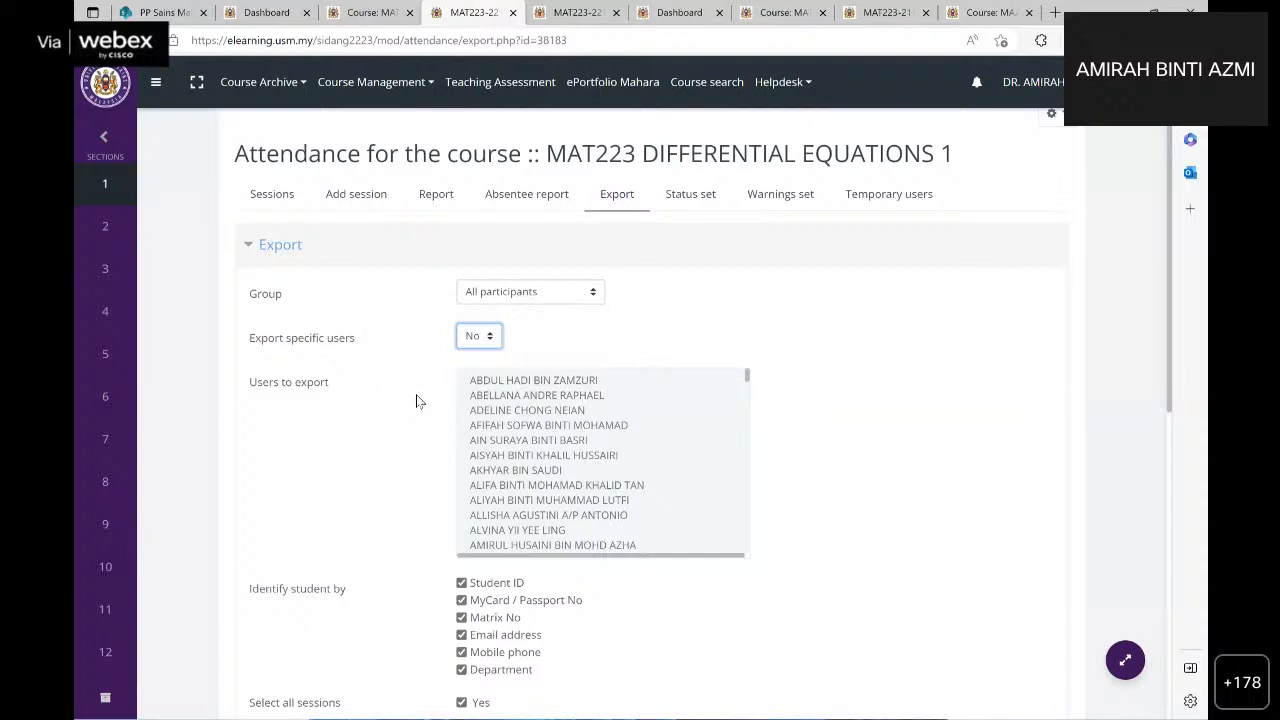
{"action": "left_click", "coordinate": [496, 339]}
{"action": "left_click", "coordinate": [664, 325]}
{"action": "left_click_drag", "start_coordinate": [747, 377], "coordinate": [745, 552]}
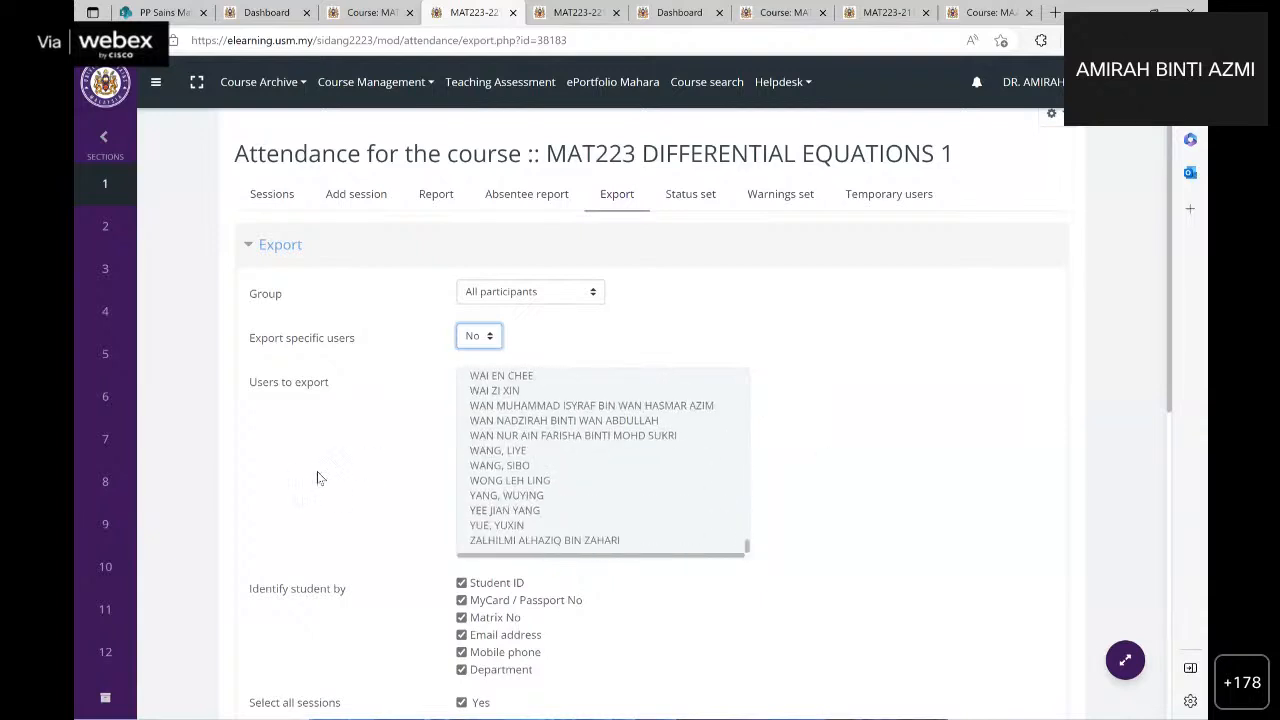
{"action": "left_click", "coordinate": [339, 433]}
Step: Identify students by Student ID only, excluding MyCard / Passport No, Matrix No, Email address, Mobile phone and Department from the export
{"action": "scroll", "coordinate": [520, 357], "scroll_direction": "down", "scroll_amount": 3}
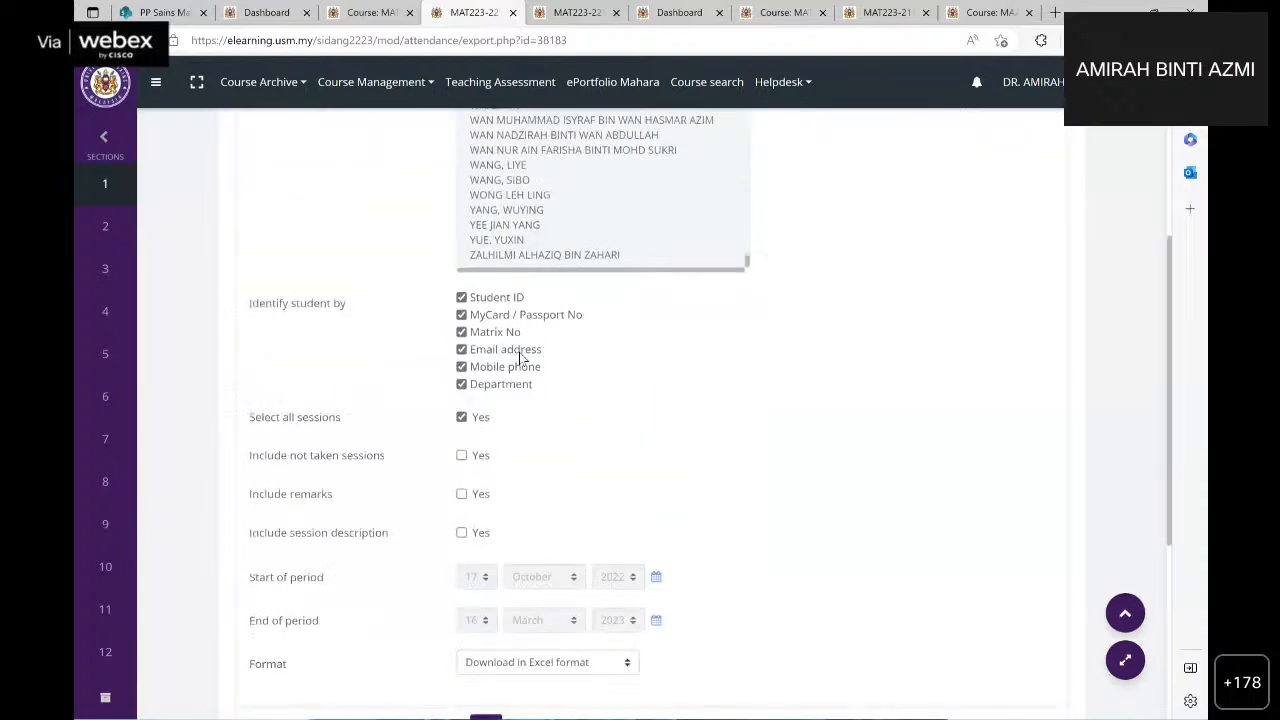
{"action": "left_click", "coordinate": [462, 301]}
{"action": "left_click", "coordinate": [462, 319]}
{"action": "left_click", "coordinate": [462, 337]}
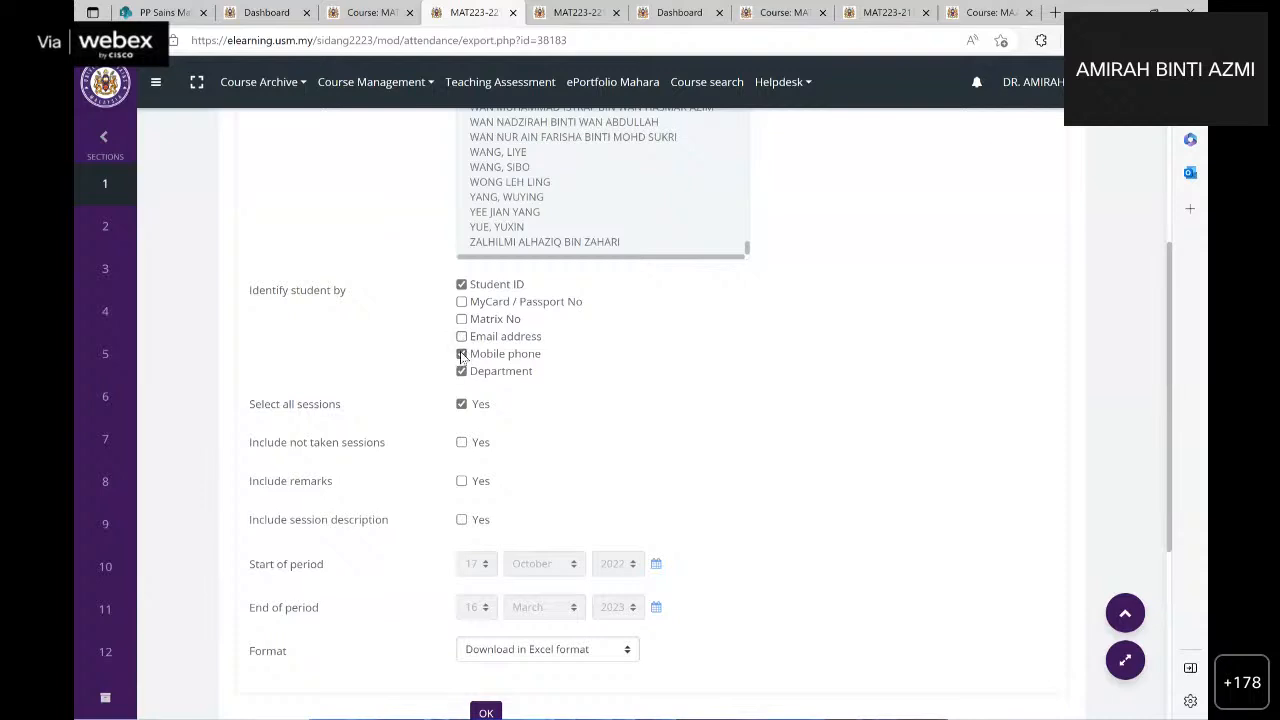
{"action": "left_click", "coordinate": [462, 355]}
{"action": "left_click", "coordinate": [461, 371]}
Step: Export the attendance for all sessions in Excel format and open the downloaded workbook
{"action": "scroll", "coordinate": [337, 537], "scroll_direction": "down", "scroll_amount": 2}
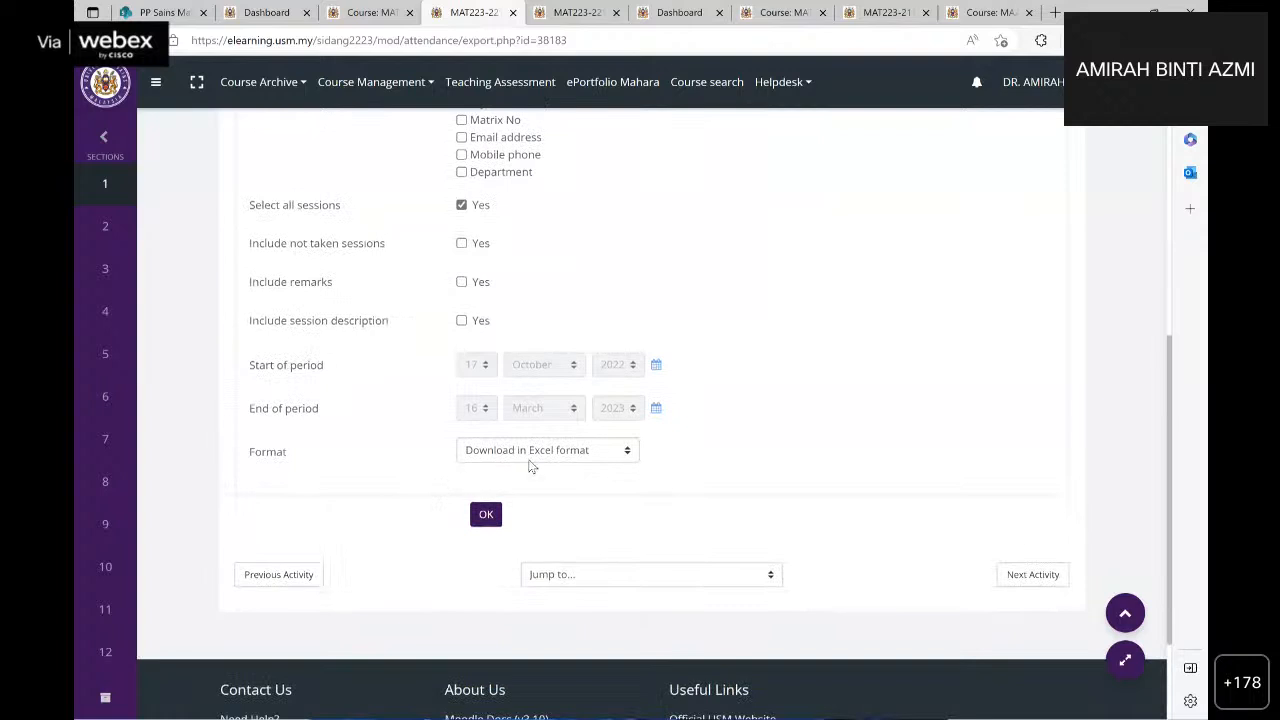
{"action": "left_click", "coordinate": [628, 451]}
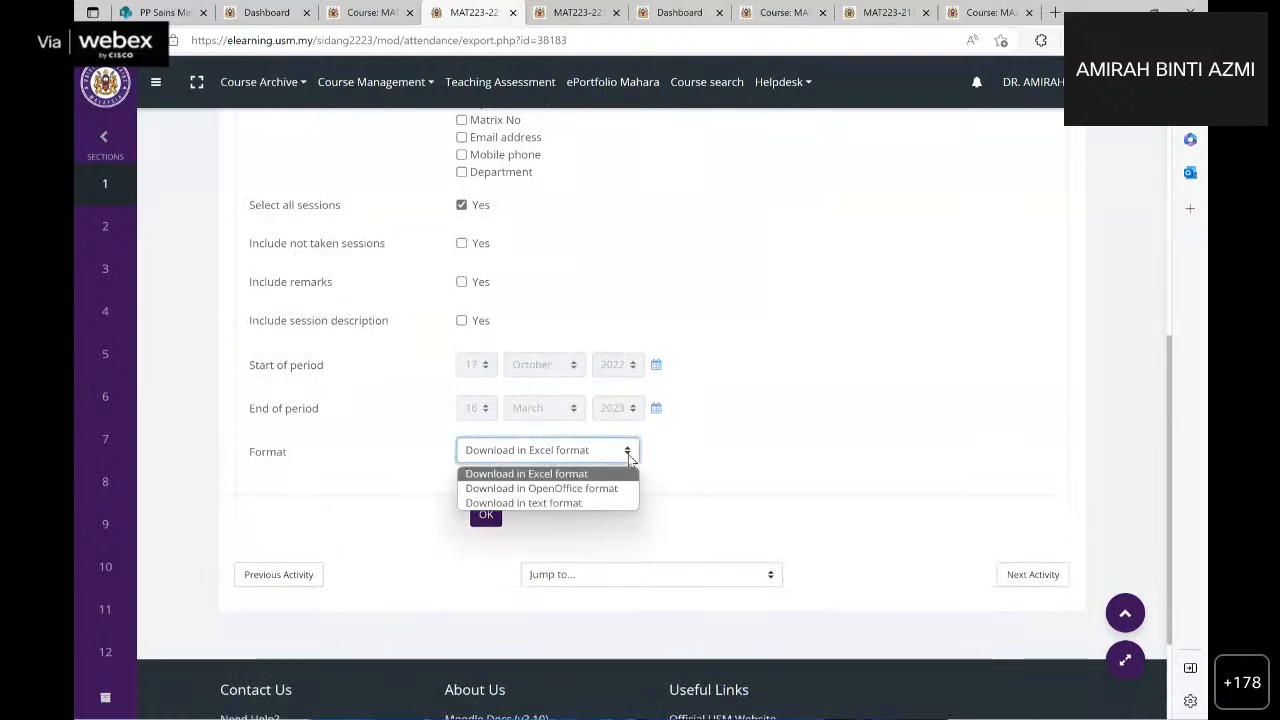
{"action": "left_click", "coordinate": [538, 476]}
{"action": "left_click", "coordinate": [488, 515]}
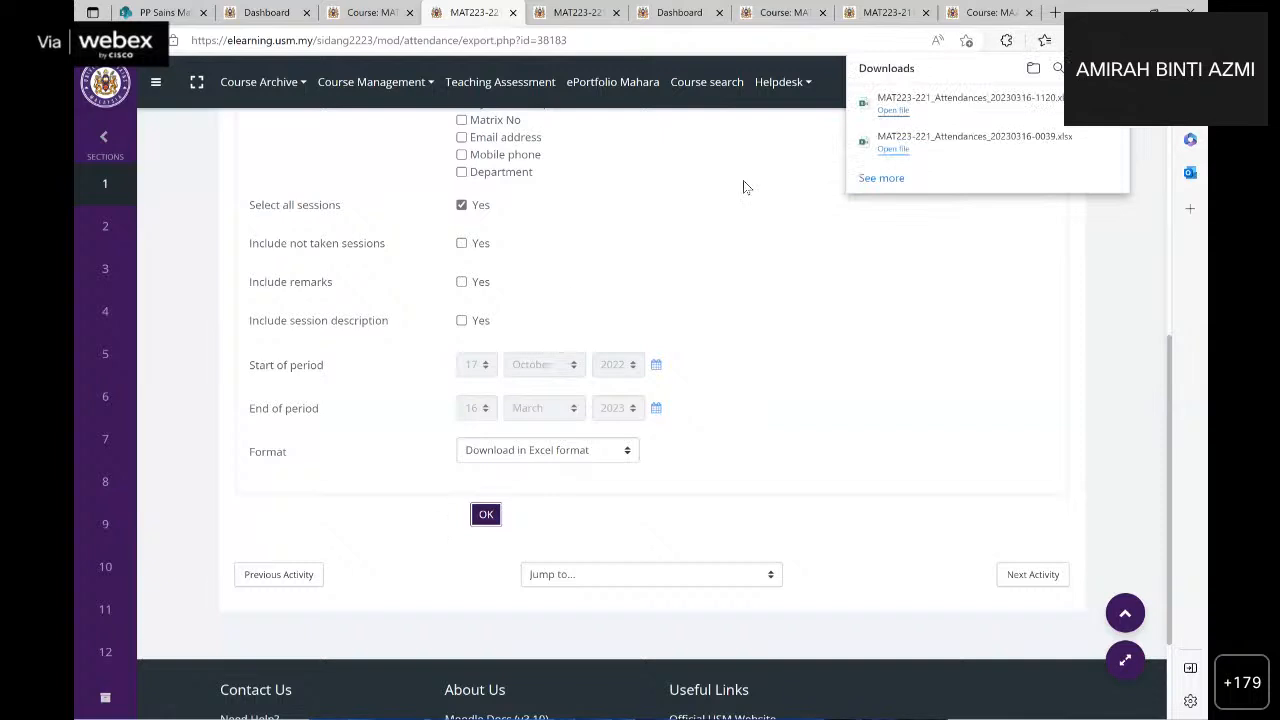
{"action": "left_click", "coordinate": [884, 114]}
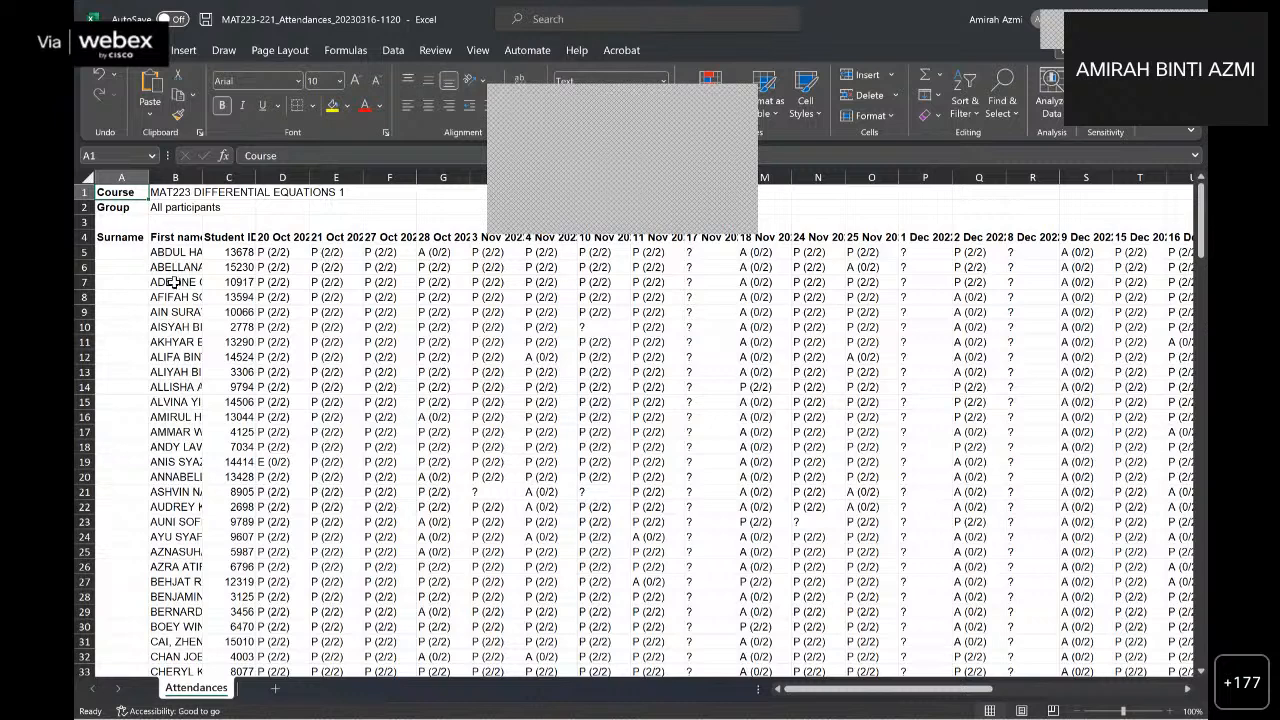
Step: Widen the First name column in the Attendances sheet just enough to fit the students' full names
{"action": "left_click", "coordinate": [563, 413]}
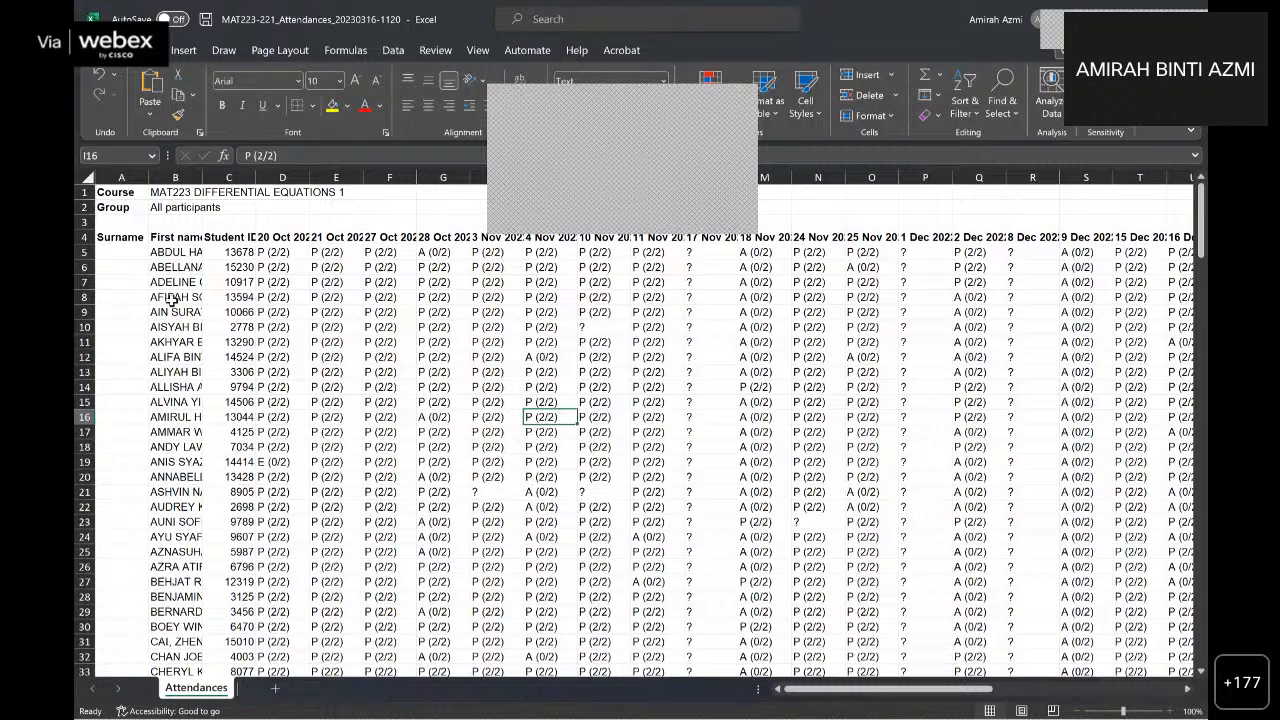
{"action": "left_click_drag", "start_coordinate": [204, 173], "coordinate": [911, 177]}
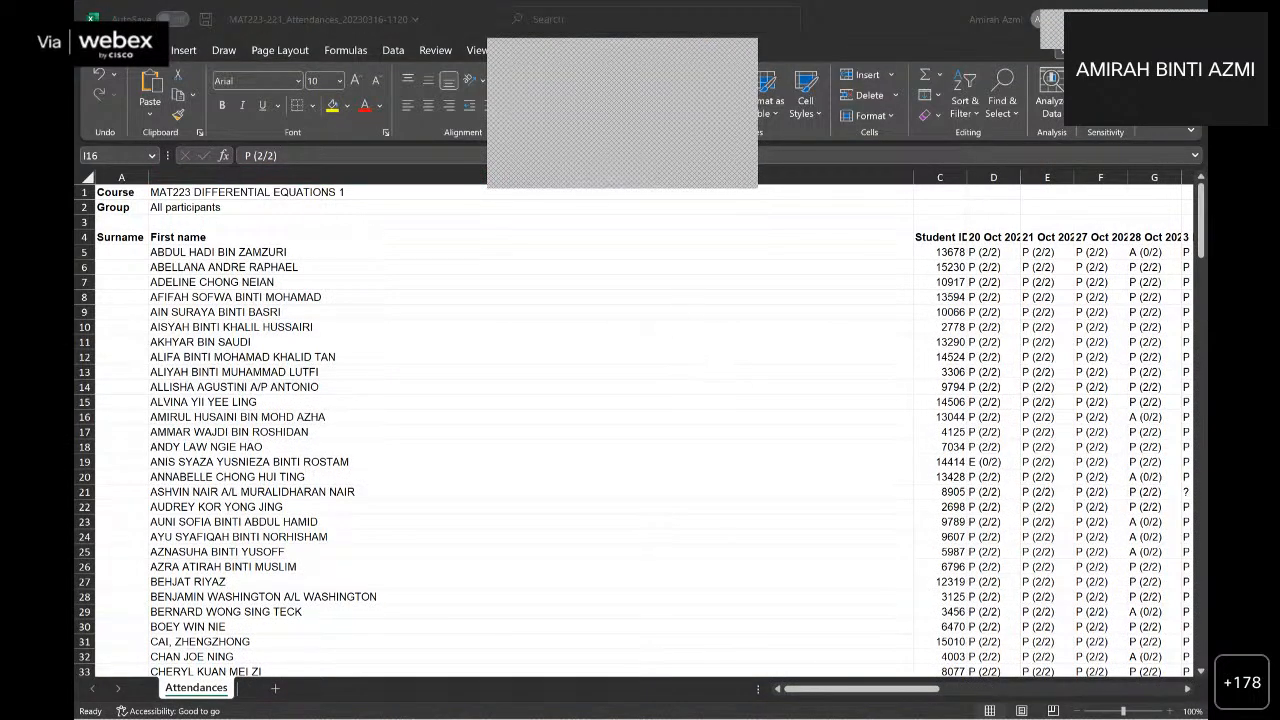
{"action": "left_click_drag", "start_coordinate": [518, 12], "coordinate": [195, 9]}
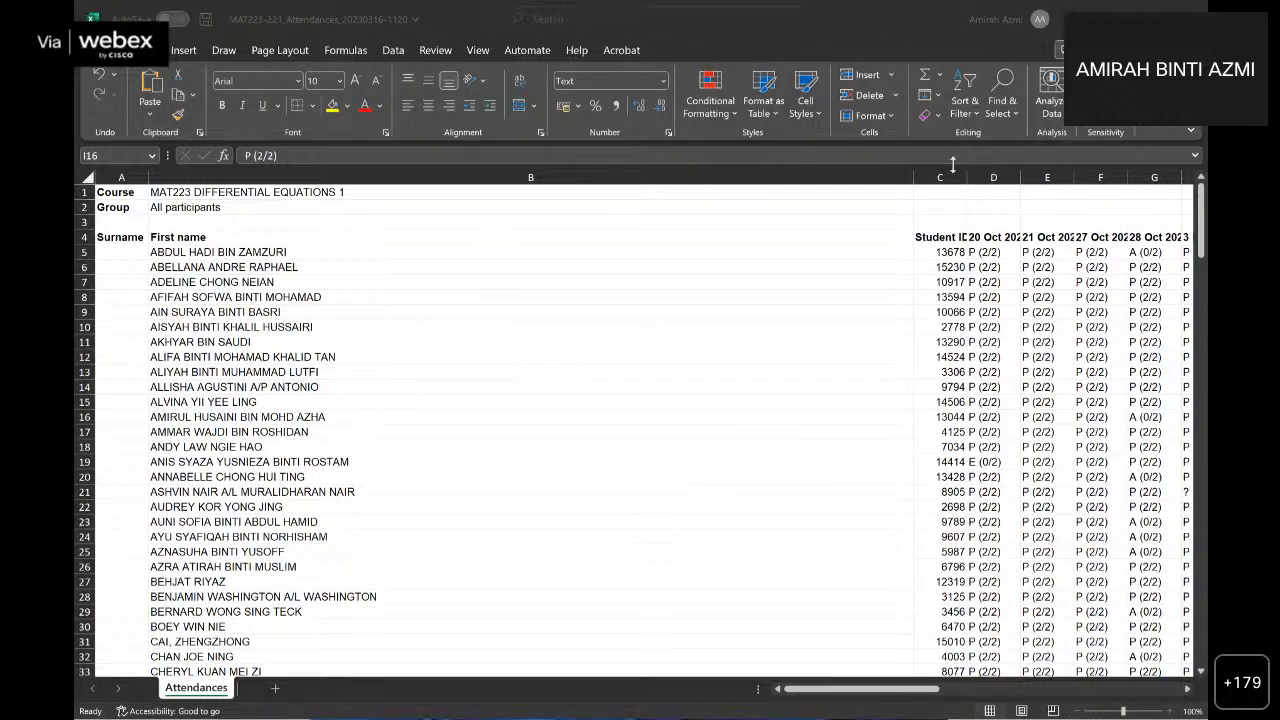
{"action": "left_click_drag", "start_coordinate": [913, 174], "coordinate": [430, 178]}
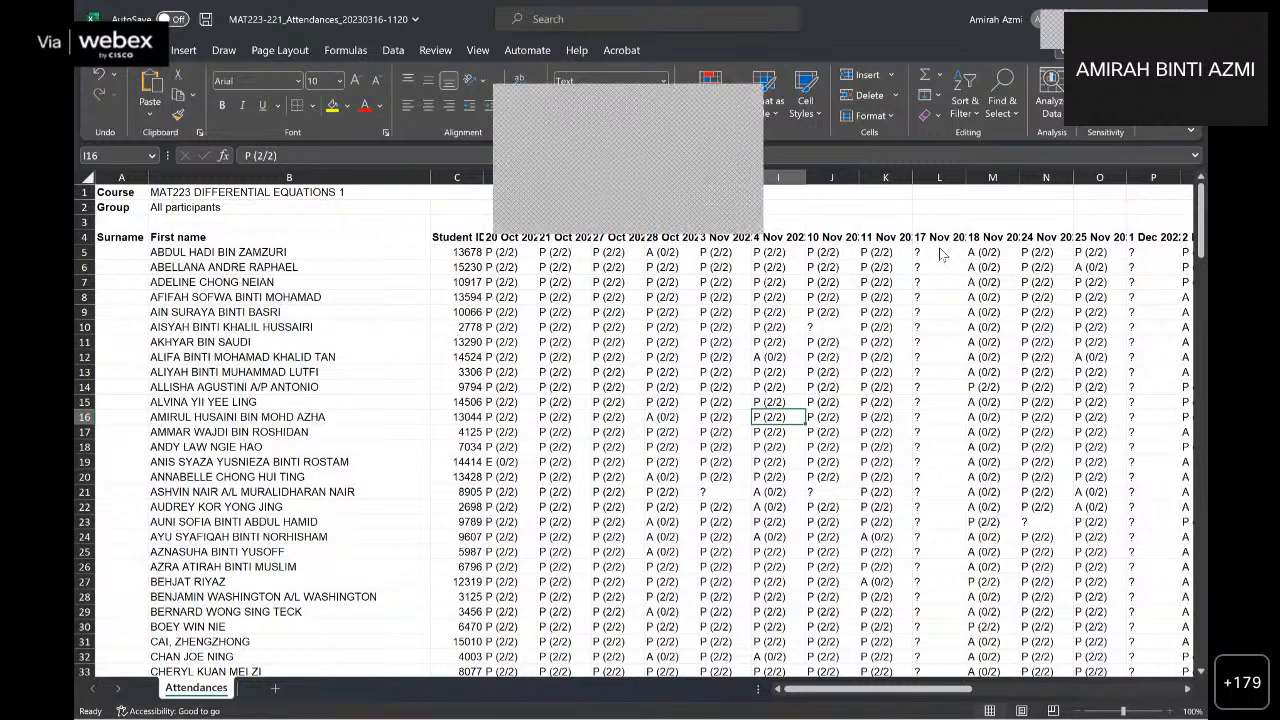
{"action": "left_click", "coordinate": [410, 297]}
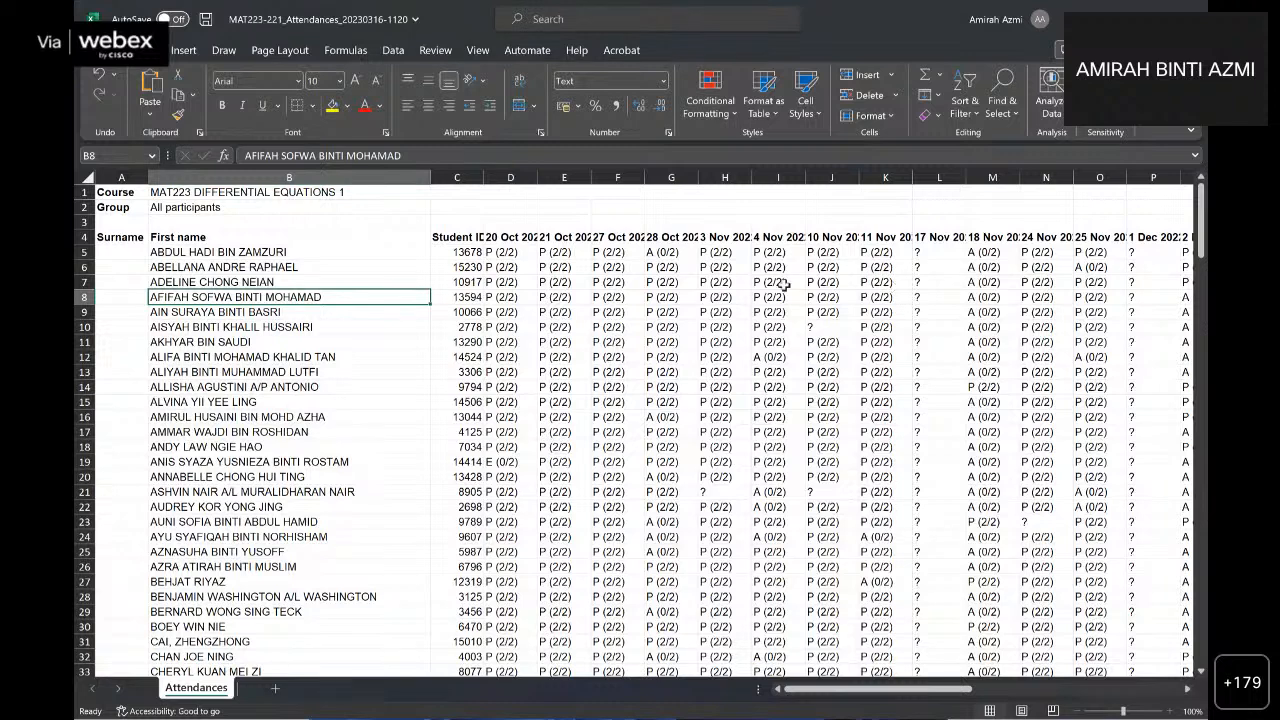
{"action": "left_click", "coordinate": [530, 296]}
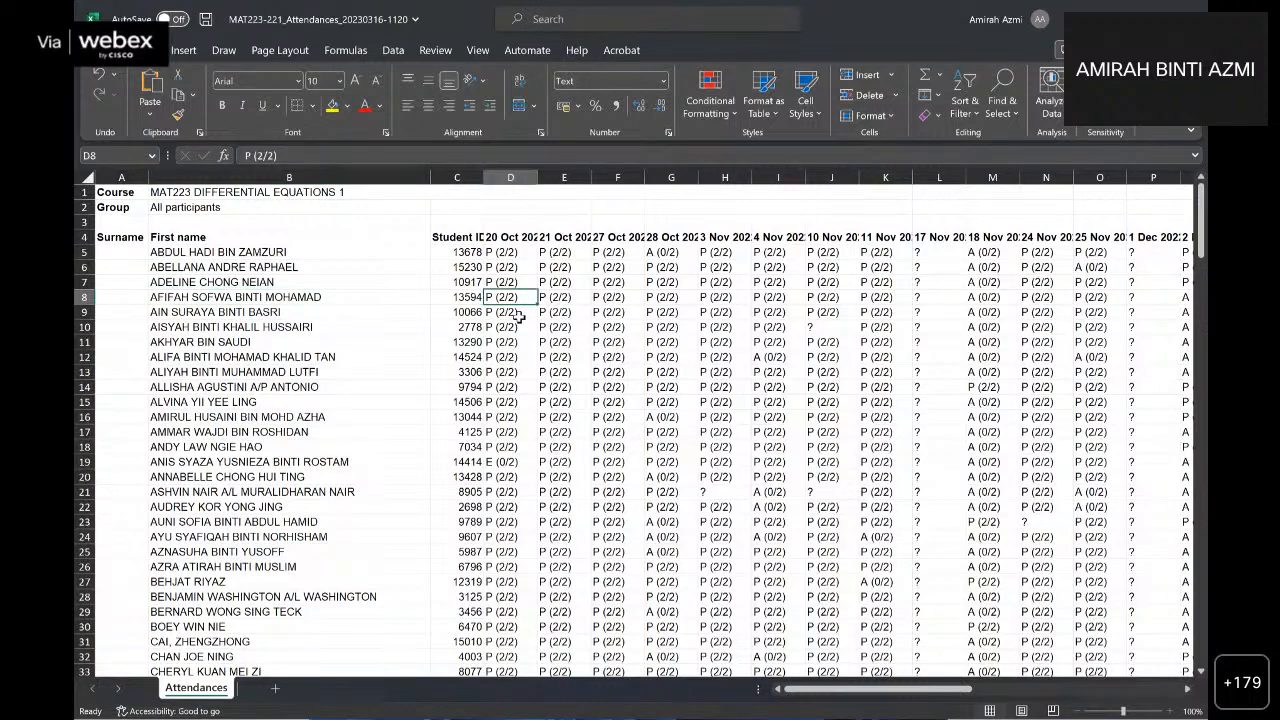
Step: Replace every "(2/2)" in the attendance sheet with nothing, leaving only the status letter
{"action": "left_click", "coordinate": [1001, 105]}
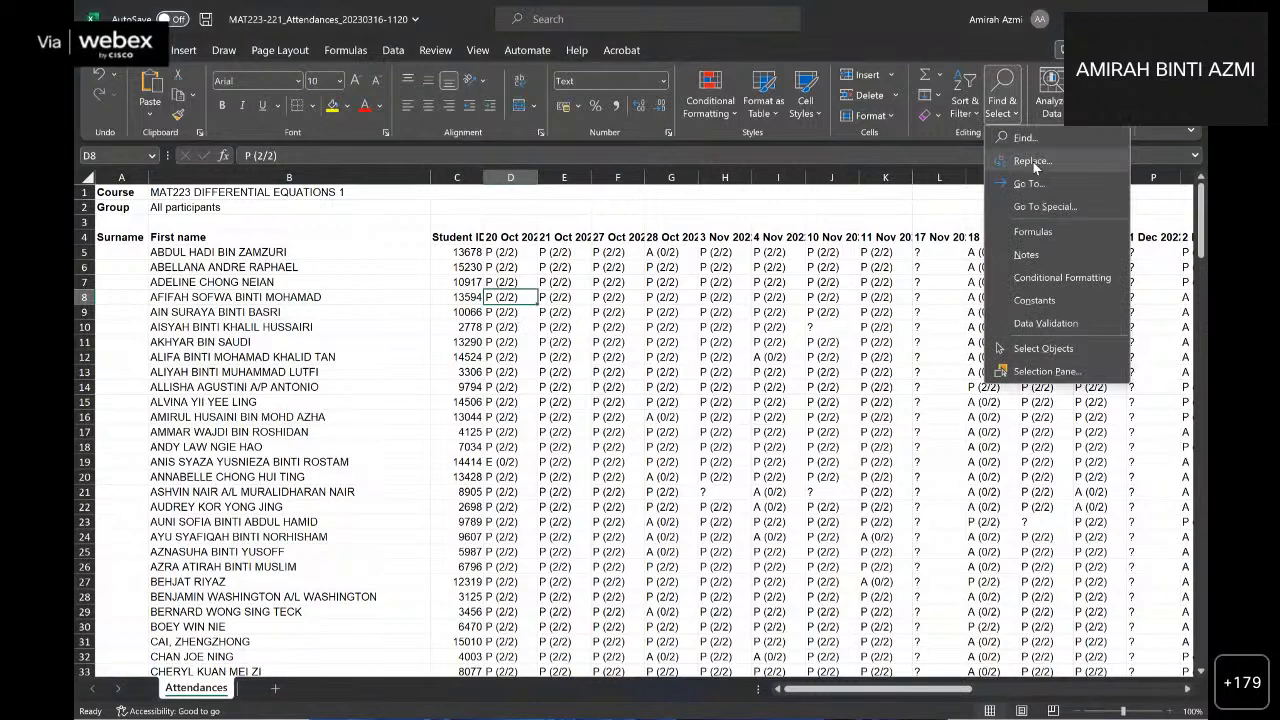
{"action": "left_click", "coordinate": [1033, 163]}
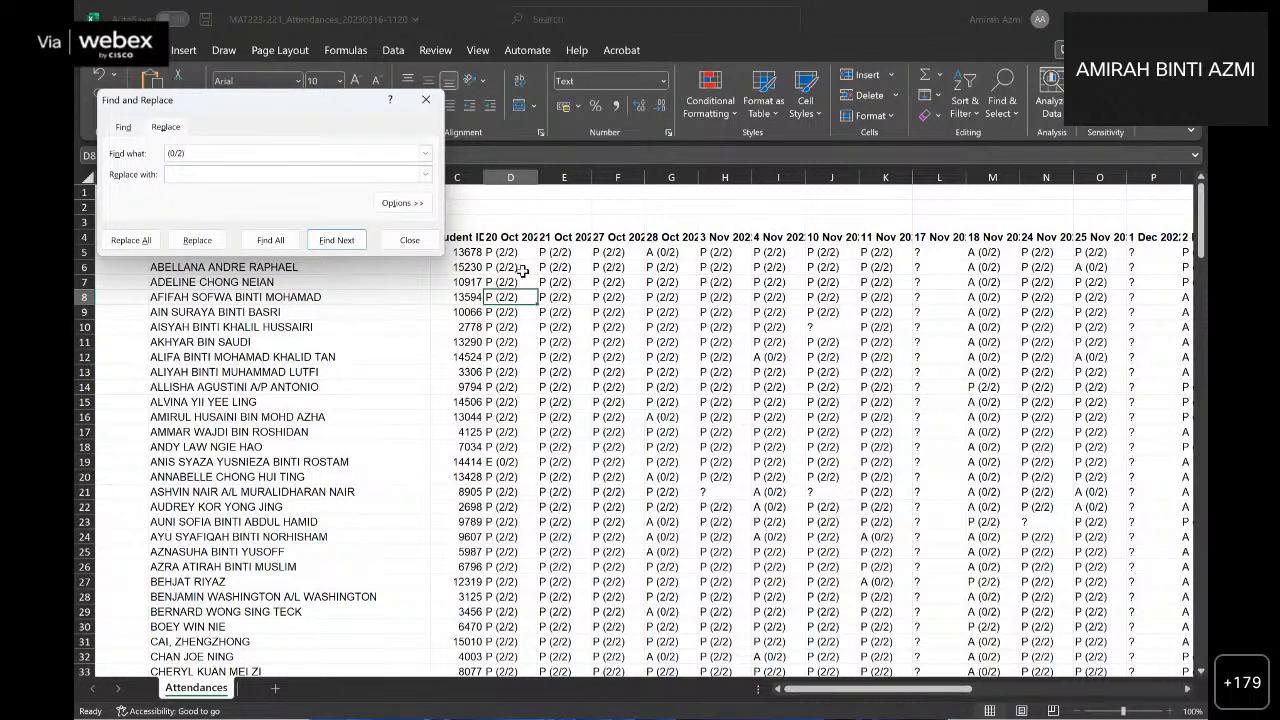
{"action": "left_click_drag", "start_coordinate": [199, 154], "coordinate": [172, 145]}
{"action": "left_click", "coordinate": [175, 153]}
{"action": "left_click", "coordinate": [131, 240]}
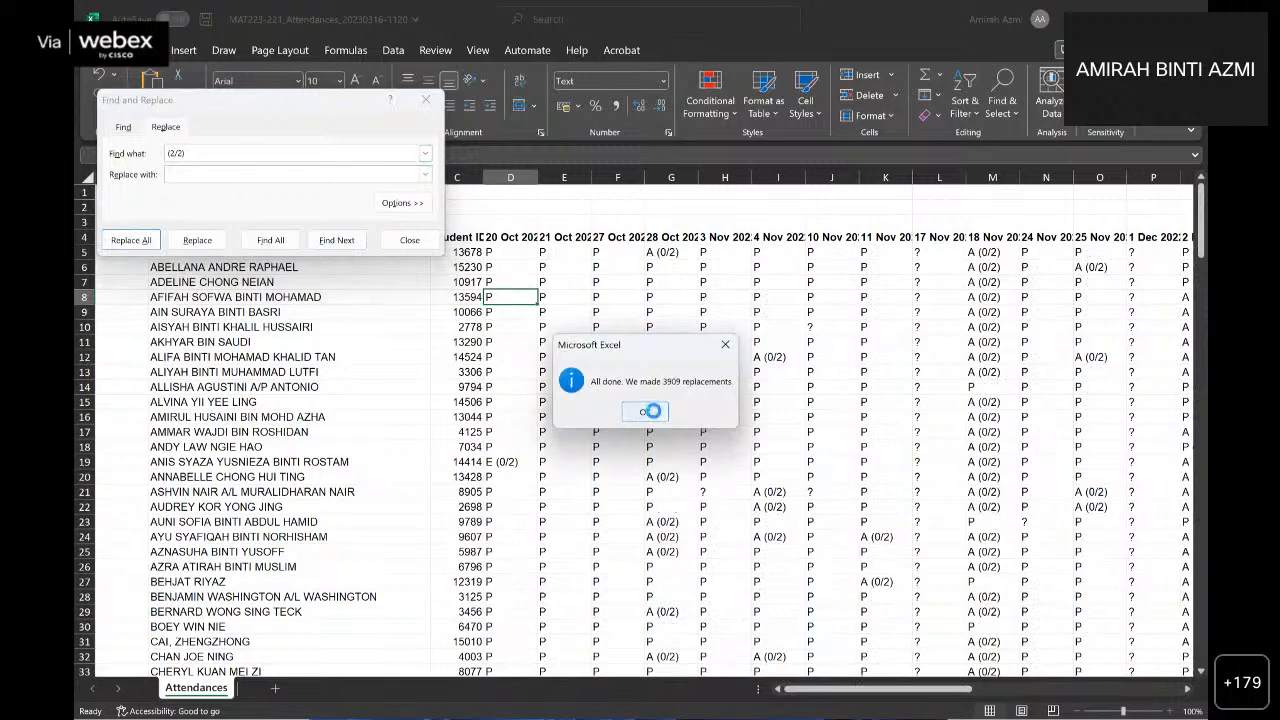
{"action": "left_click", "coordinate": [645, 411]}
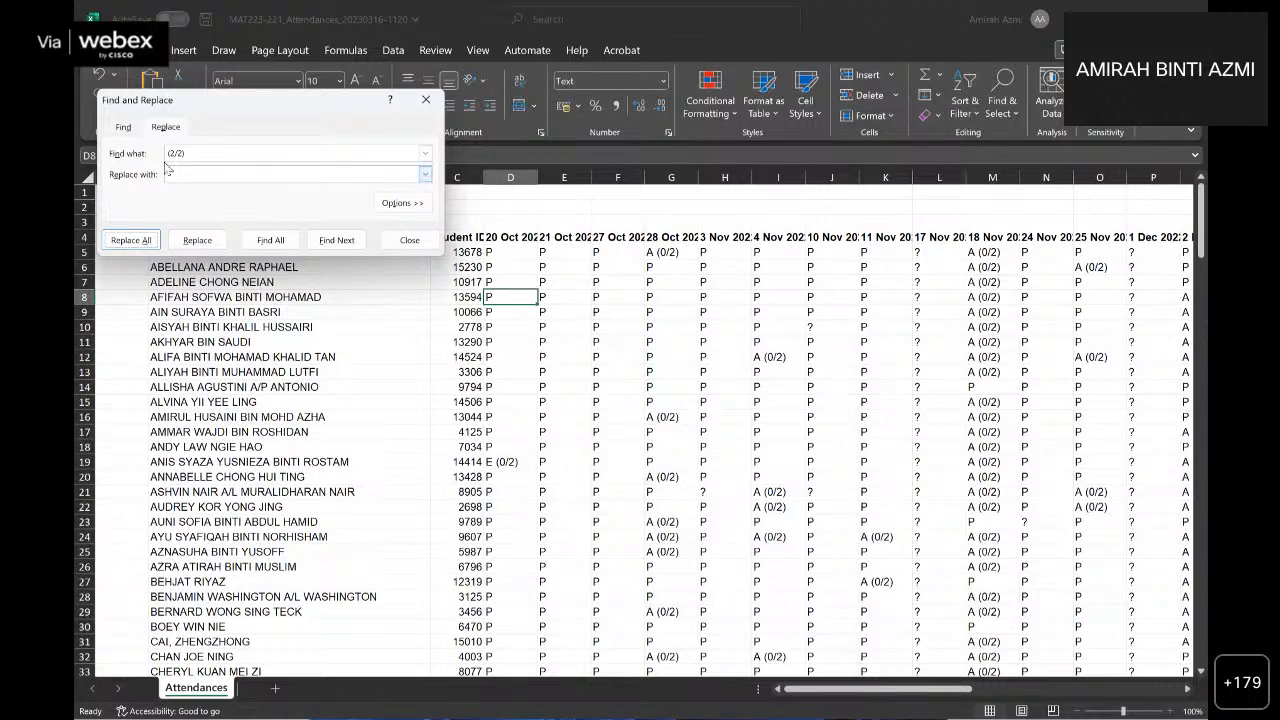
Step: Replace every "(0/2)" in the attendance sheet with nothing, leaving only the status letter
{"action": "left_click", "coordinate": [294, 151]}
{"action": "key", "text": "Left"}
{"action": "key", "text": "Left"}
{"action": "key", "text": "Left"}
{"action": "key", "text": "BackSpace"}
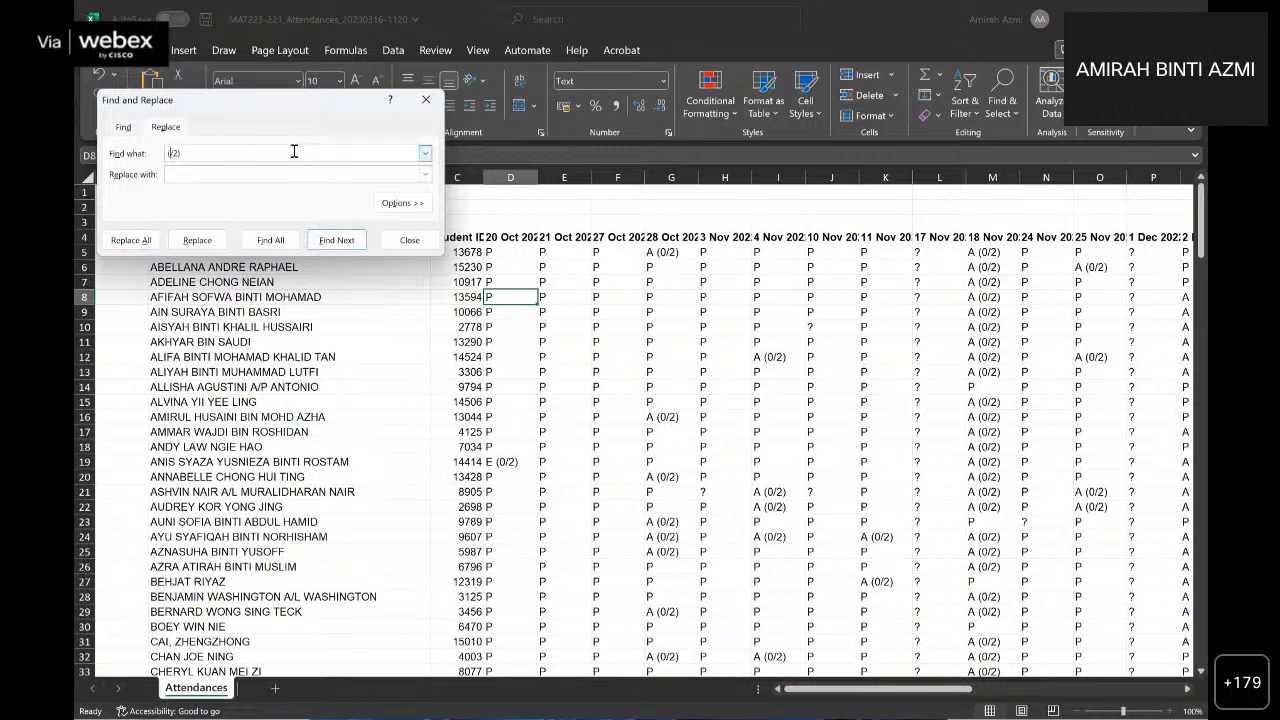
{"action": "type", "text": "0"}
{"action": "left_click", "coordinate": [131, 240]}
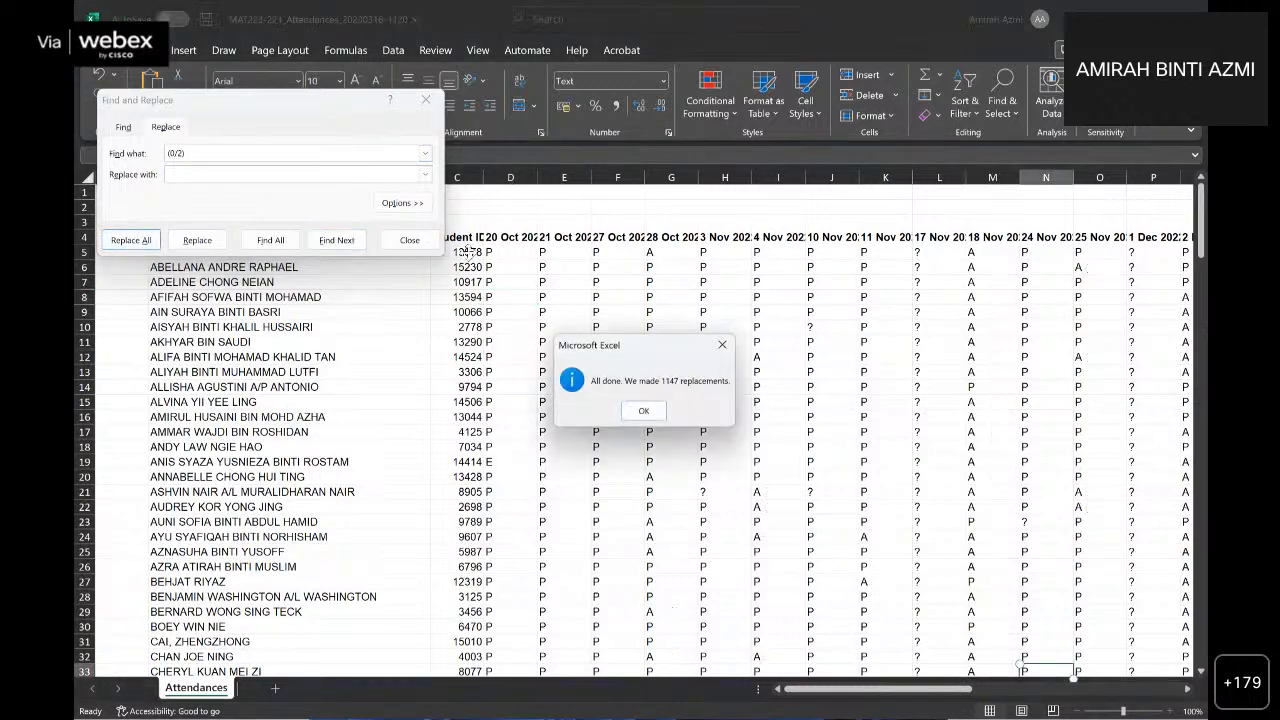
{"action": "left_click", "coordinate": [645, 413]}
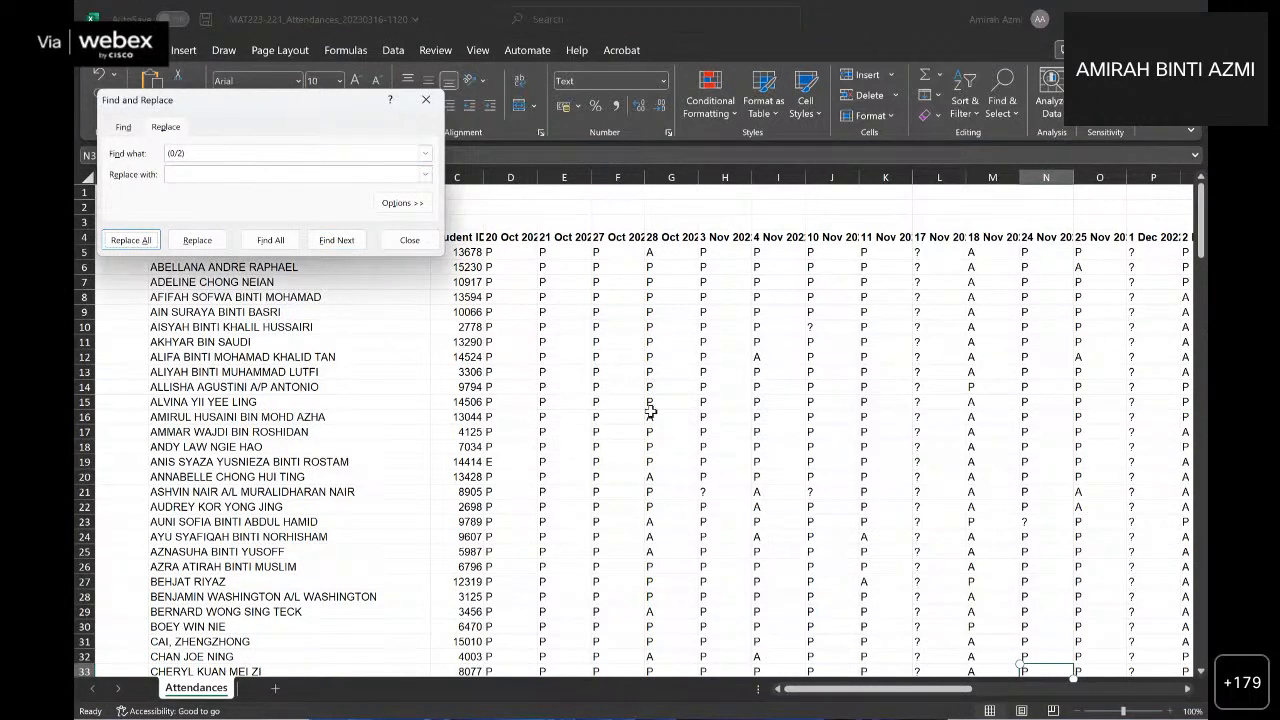
{"action": "left_click", "coordinate": [192, 152]}
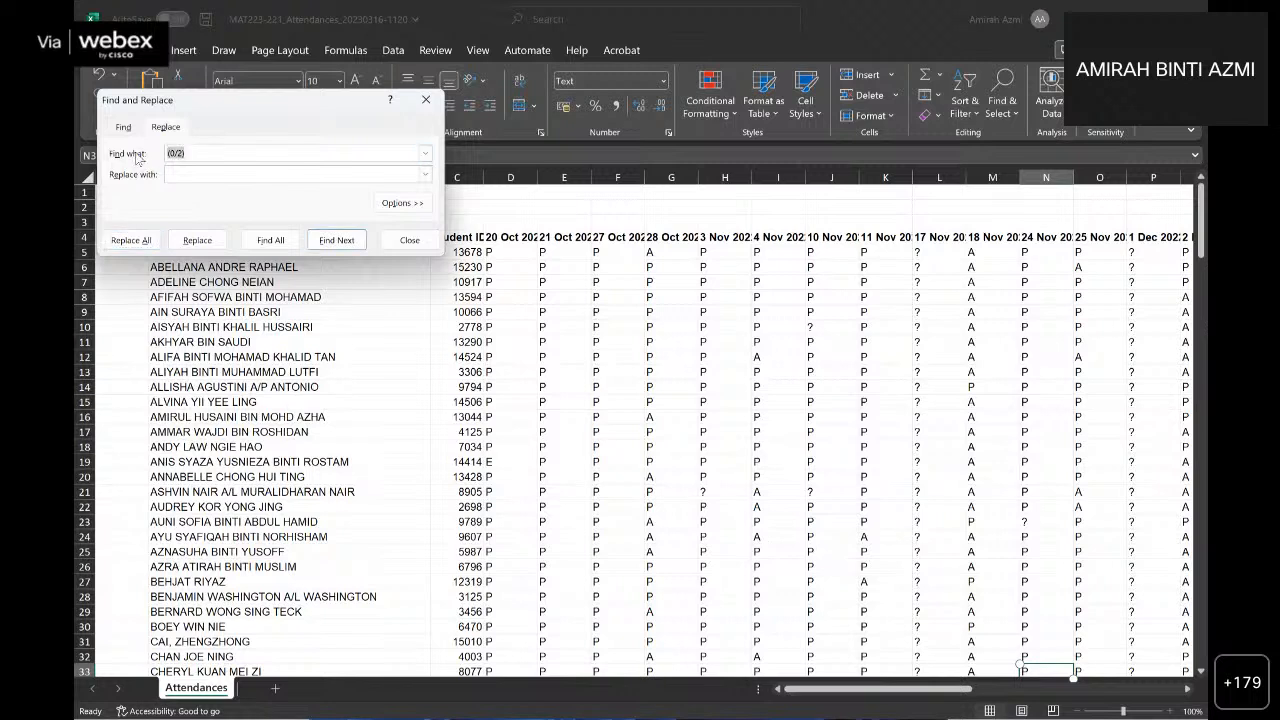
{"action": "type", "text": "?"}
{"action": "left_click", "coordinate": [216, 175]}
{"action": "type", "text": "EE"}
{"action": "left_click_drag", "start_coordinate": [176, 174], "coordinate": [166, 174]}
{"action": "scroll", "coordinate": [441, 451], "scroll_direction": "down", "scroll_amount": 2}
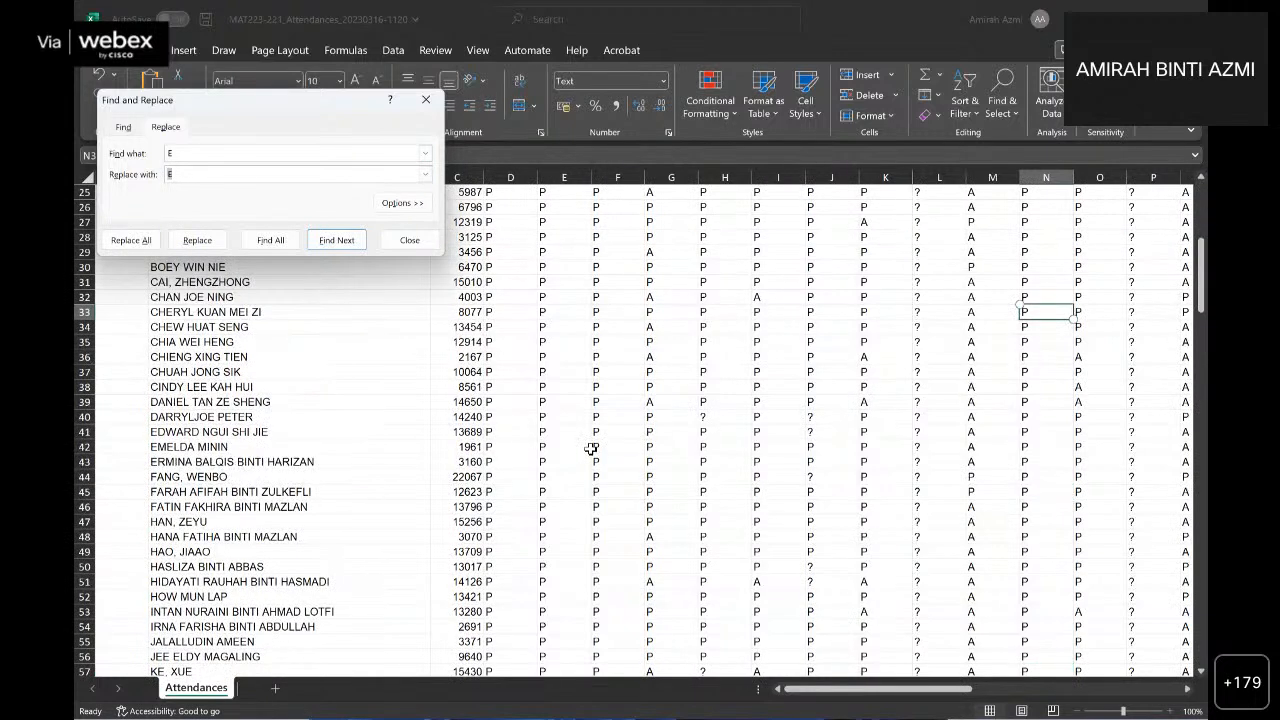
{"action": "left_click", "coordinate": [414, 243]}
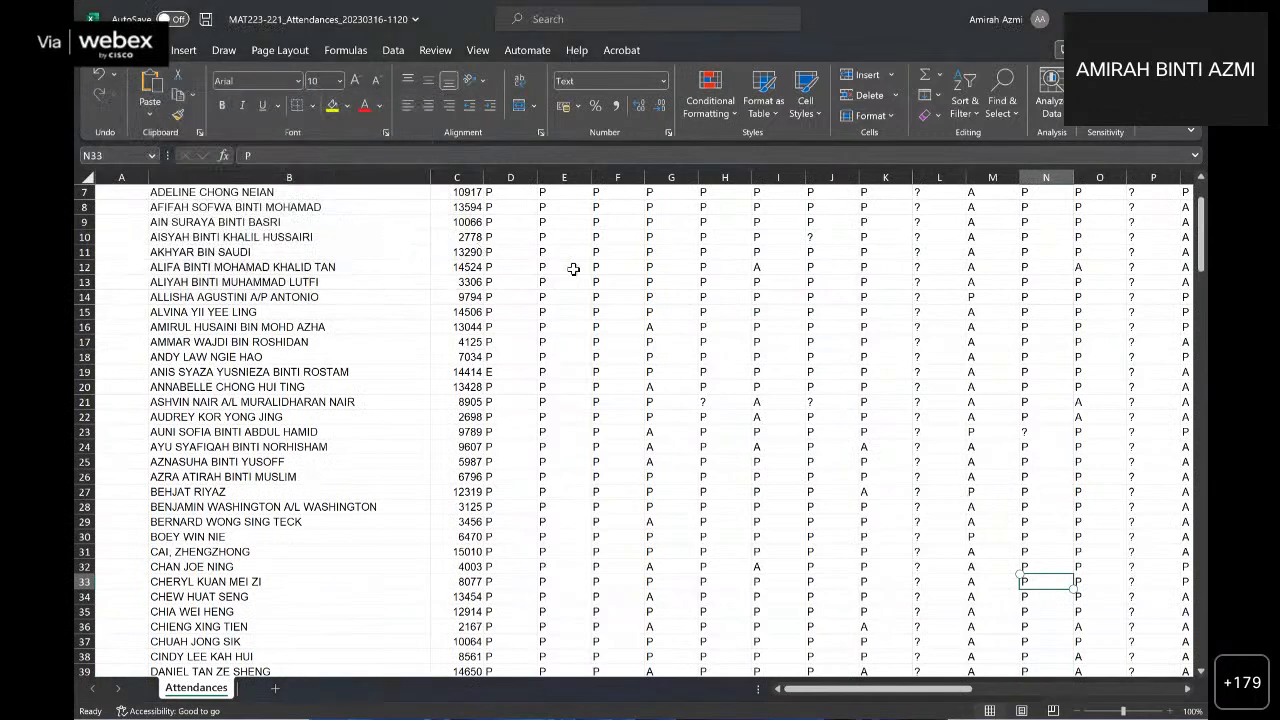
{"action": "scroll", "coordinate": [695, 435], "scroll_direction": "up", "scroll_amount": 2}
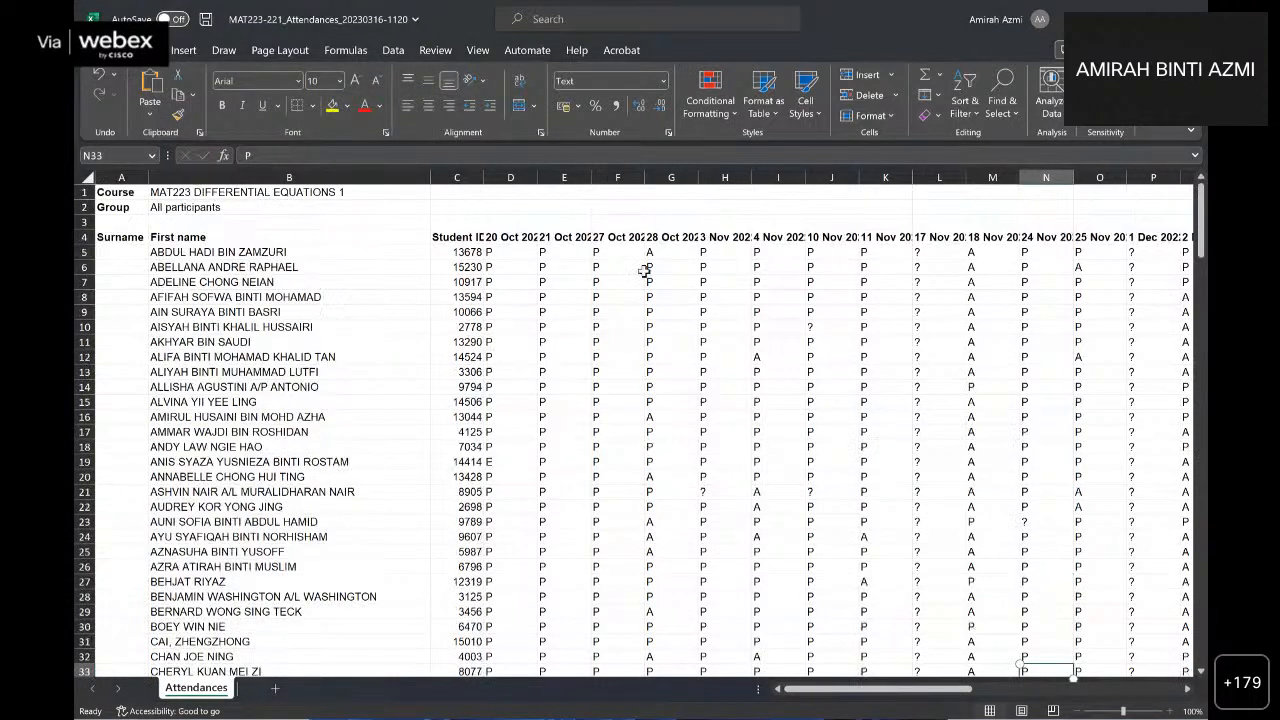
Step: Highlight all attendance cells from D5 to AG211 containing "P" with Green Fill with Dark Green Text using conditional formatting
{"action": "left_click", "coordinate": [451, 35]}
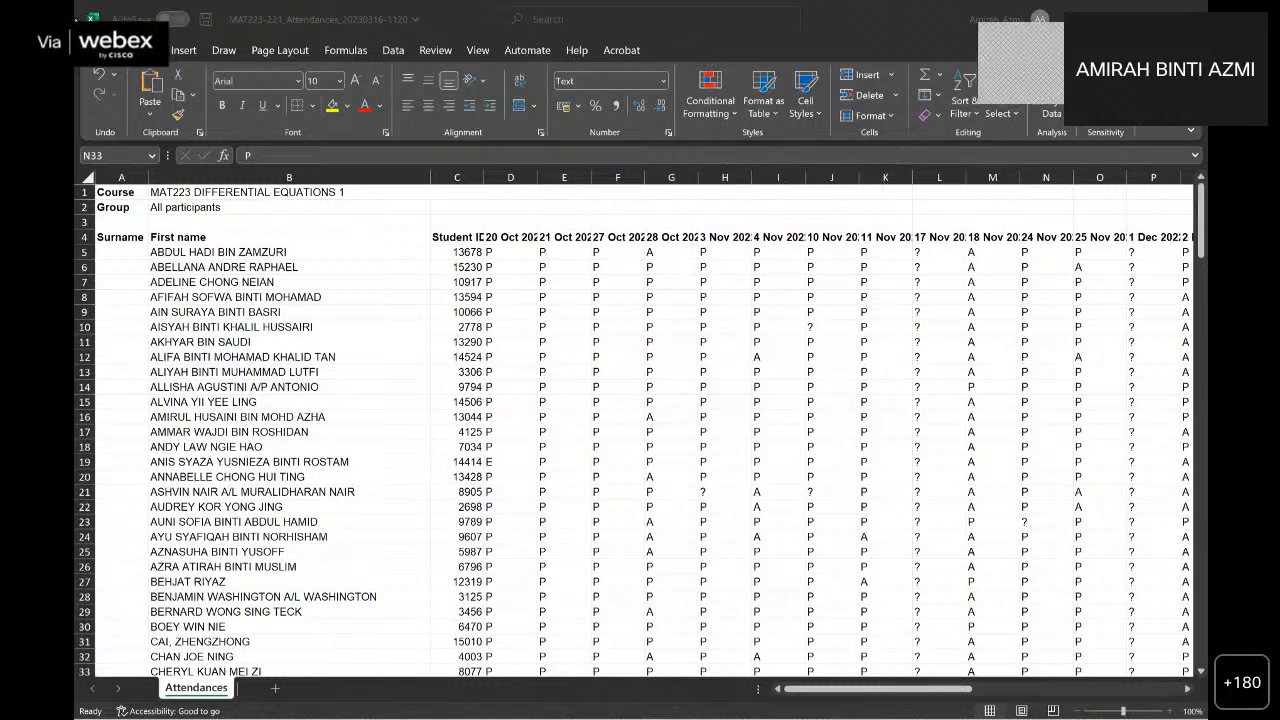
{"action": "left_click", "coordinate": [728, 117]}
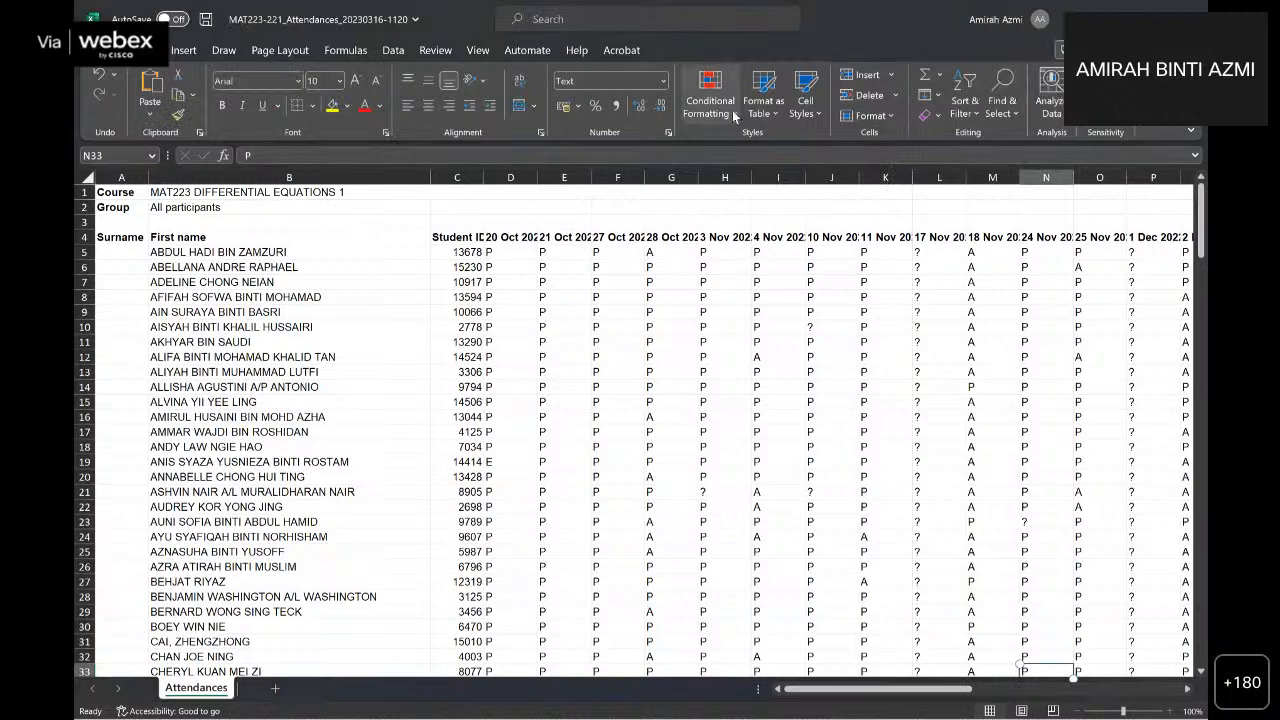
{"action": "left_click", "coordinate": [495, 282]}
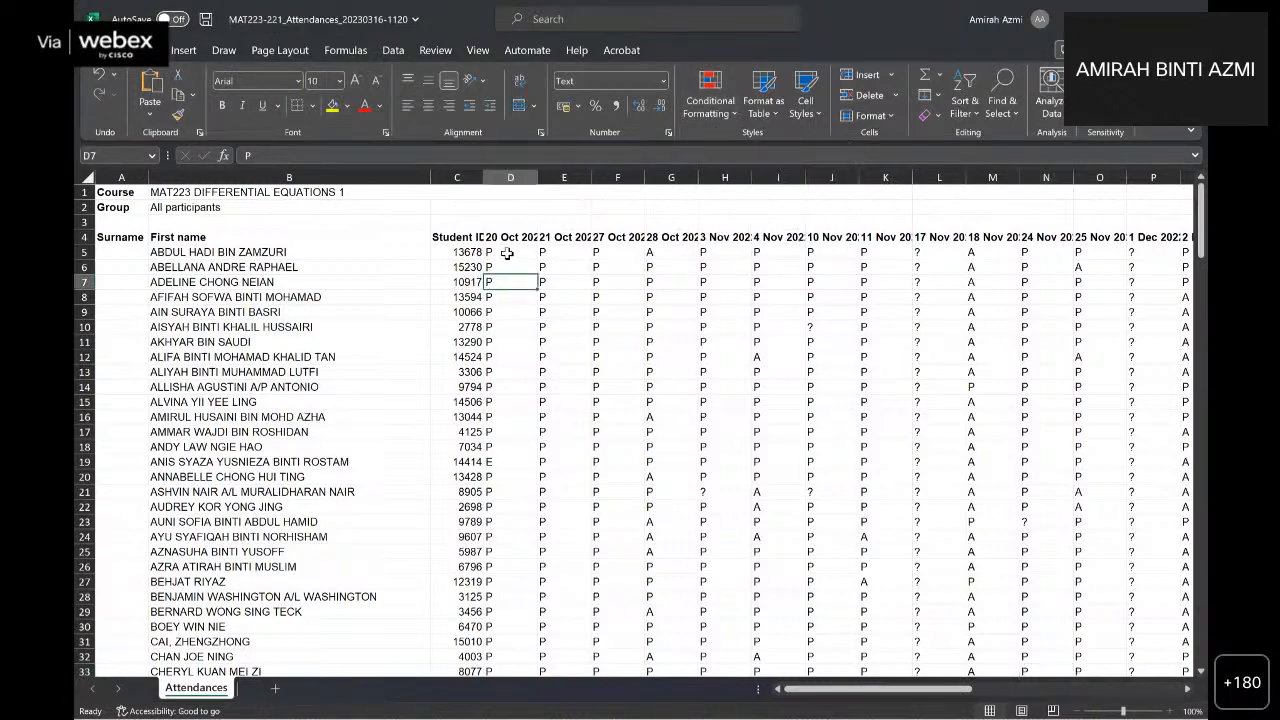
{"action": "left_click_drag", "start_coordinate": [505, 253], "coordinate": [1035, 256]}
{"action": "key", "text": "ctrl+shift+Down"}
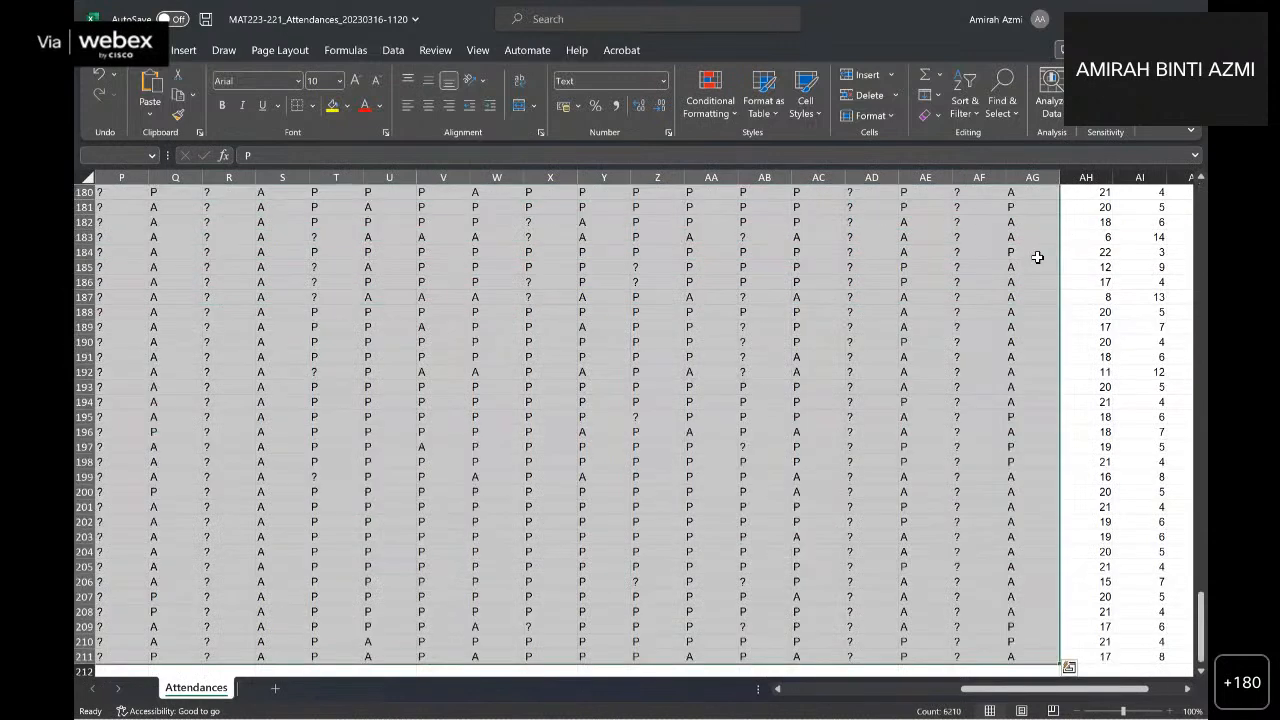
{"action": "left_click", "coordinate": [728, 110]}
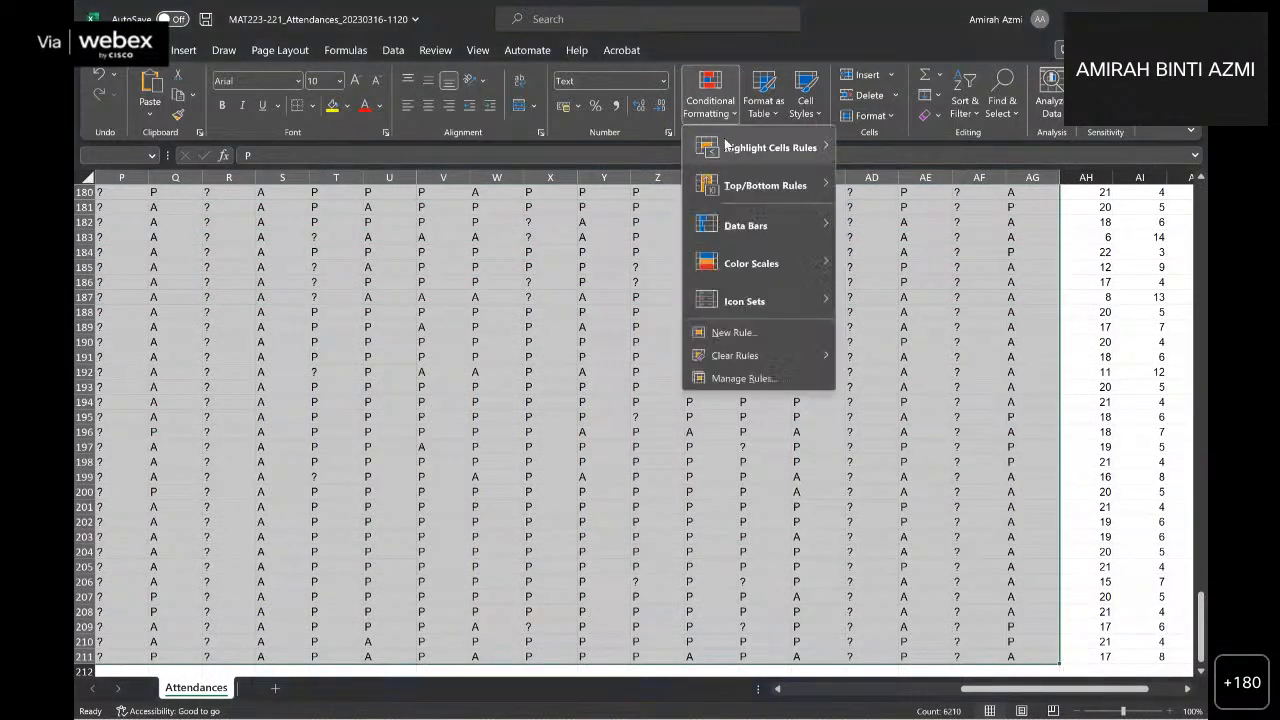
{"action": "mouse_move", "coordinate": [800, 148]}
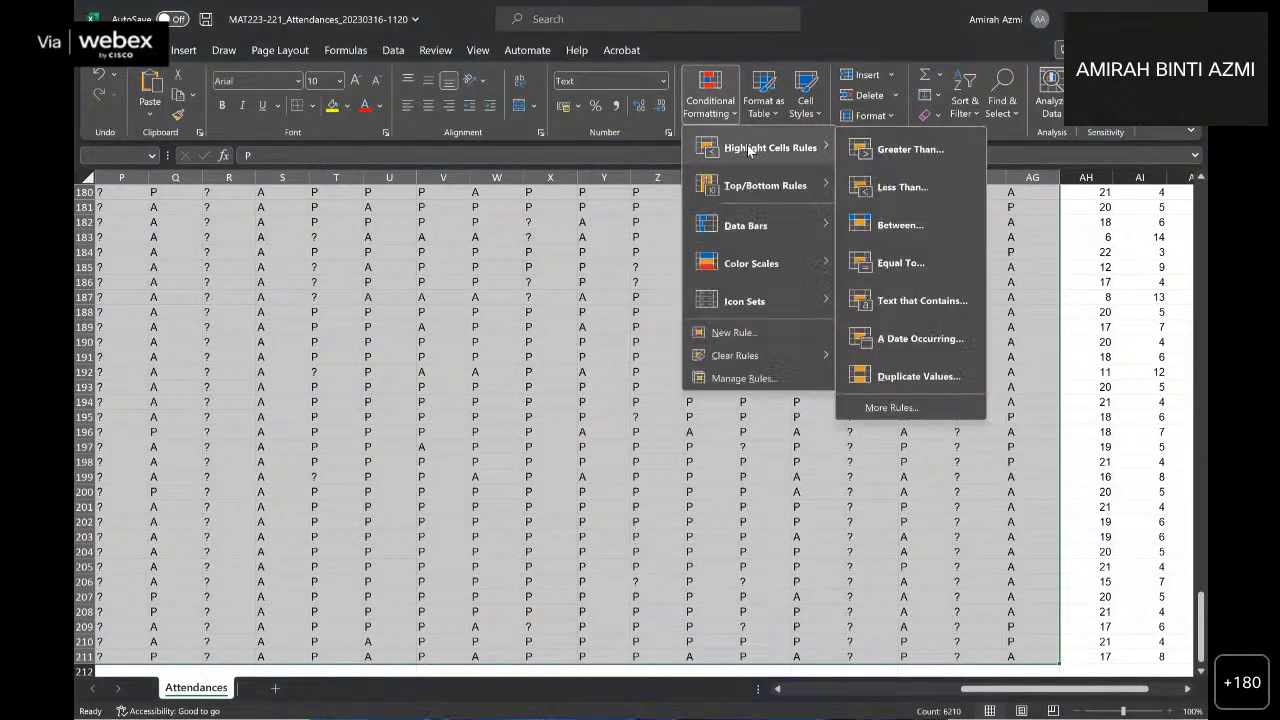
{"action": "left_click", "coordinate": [900, 300]}
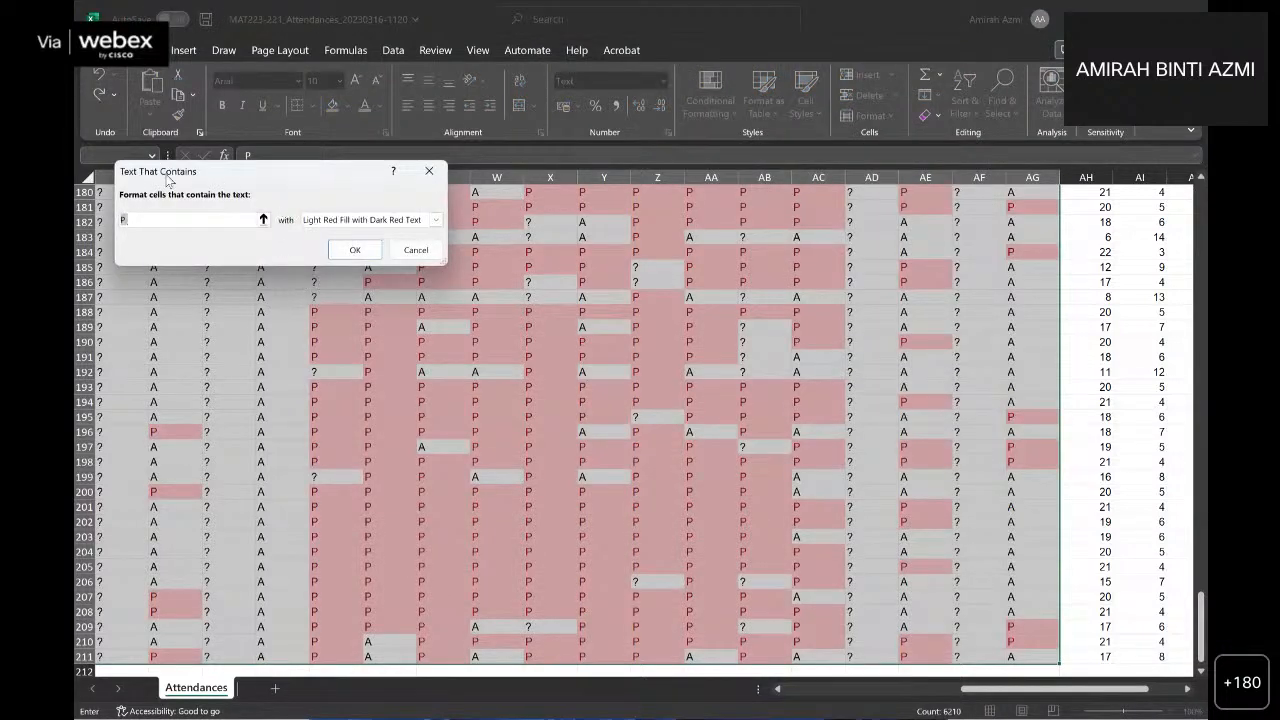
{"action": "left_click", "coordinate": [385, 61]}
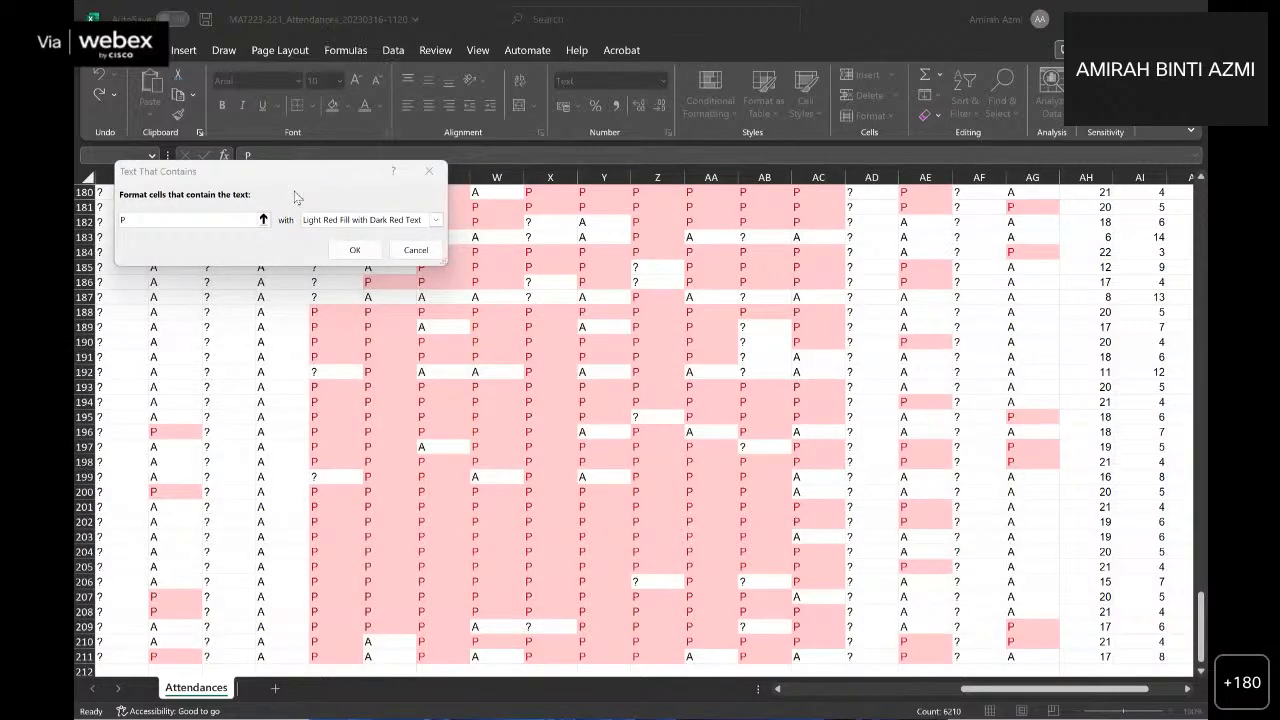
{"action": "left_click", "coordinate": [435, 220]}
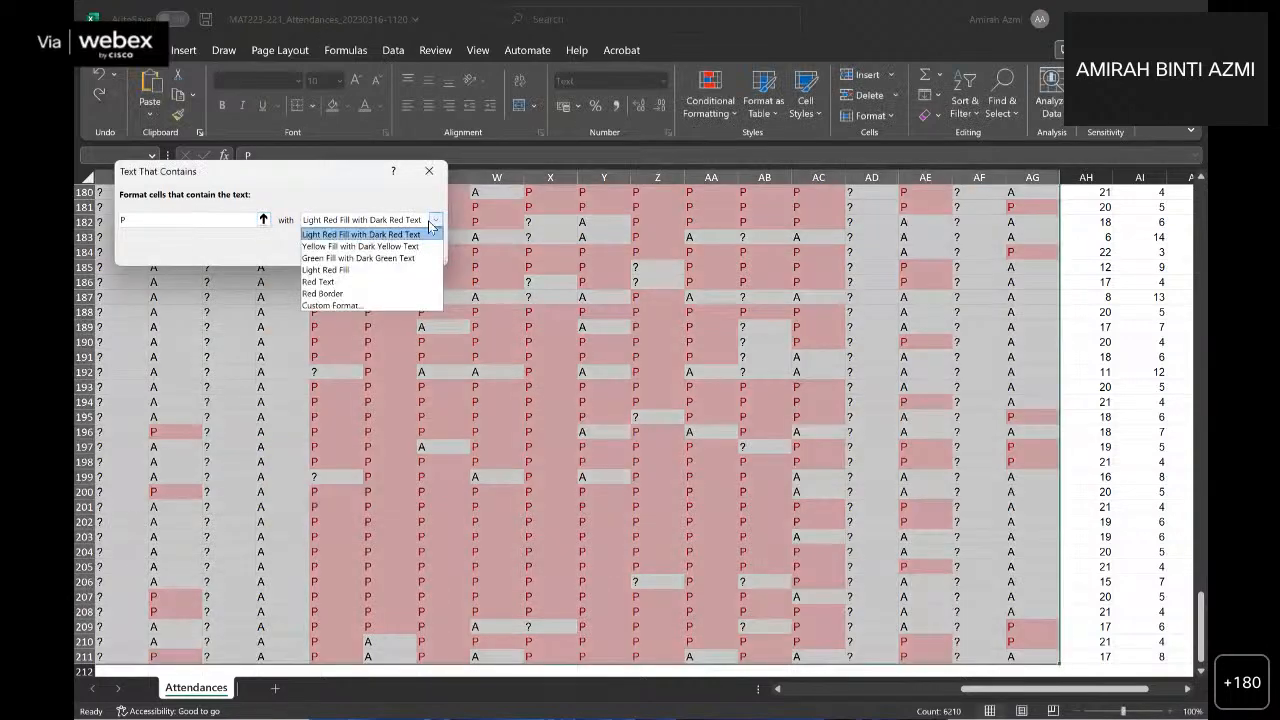
{"action": "left_click", "coordinate": [337, 258]}
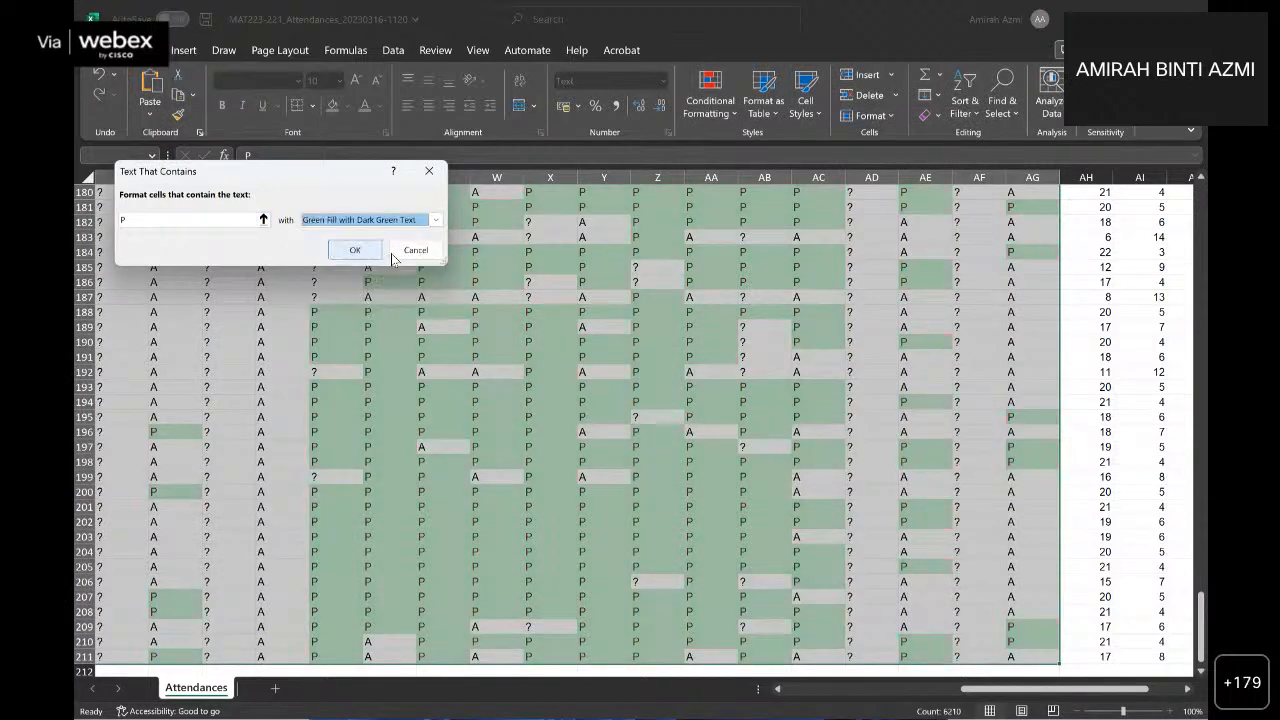
{"action": "left_click", "coordinate": [342, 254]}
Step: Add a conditional formatting rule giving attendance cells that contain "A" Light Red Fill with Dark Red Text
{"action": "scroll", "coordinate": [401, 284], "scroll_direction": "up", "scroll_amount": 16}
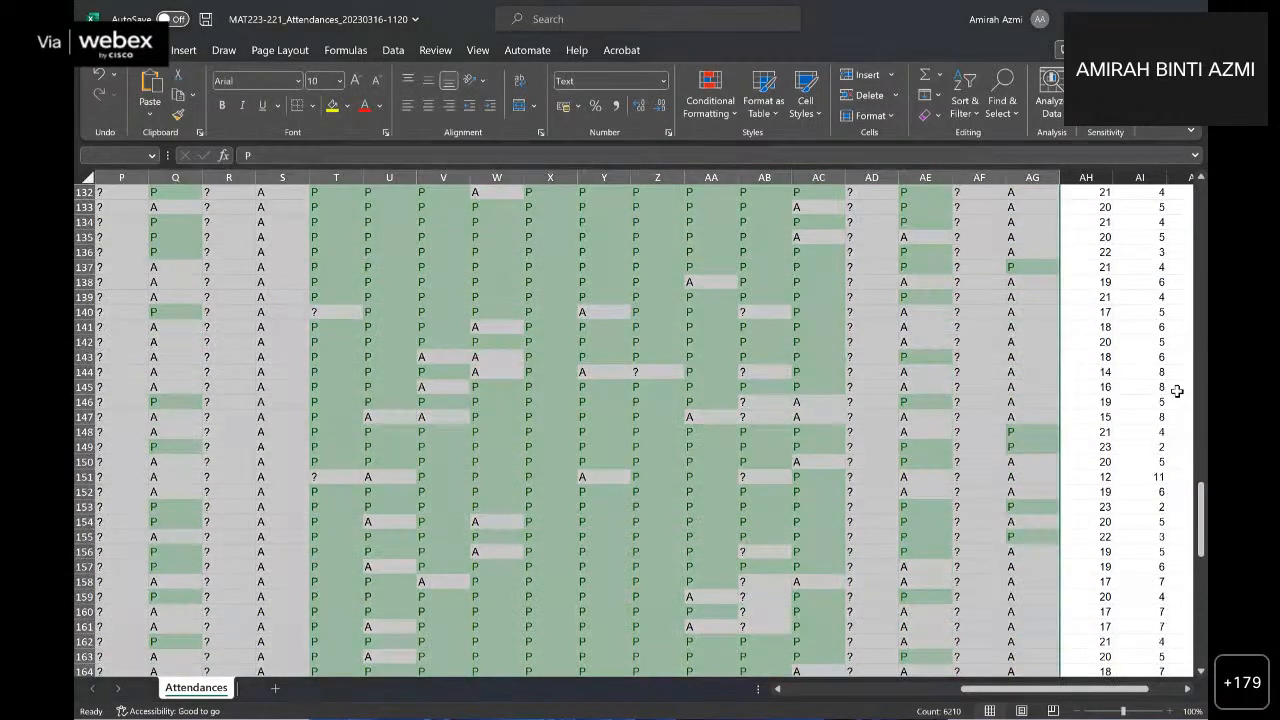
{"action": "mouse_move", "coordinate": [1202, 519]}
{"action": "left_mouse_down"}
{"action": "mouse_move", "coordinate": [1202, 233]}
{"action": "mouse_move", "coordinate": [1013, 151]}
{"action": "left_mouse_up"}
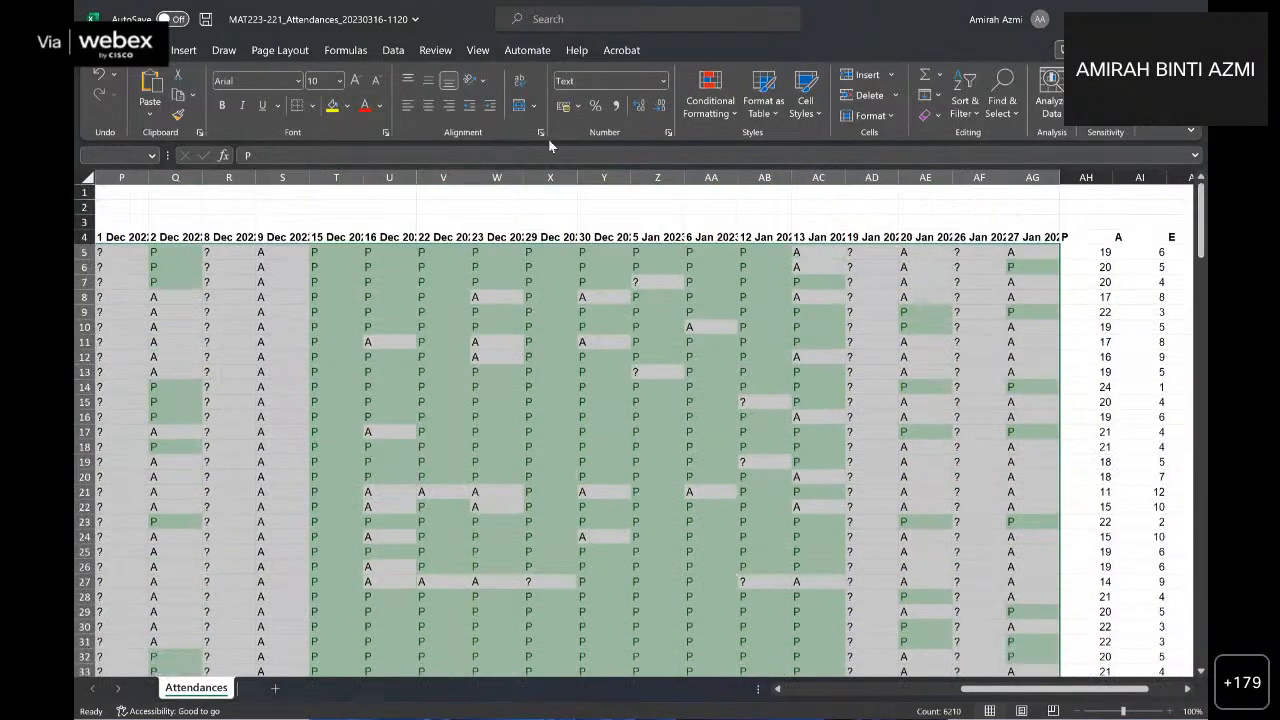
{"action": "left_click", "coordinate": [726, 120]}
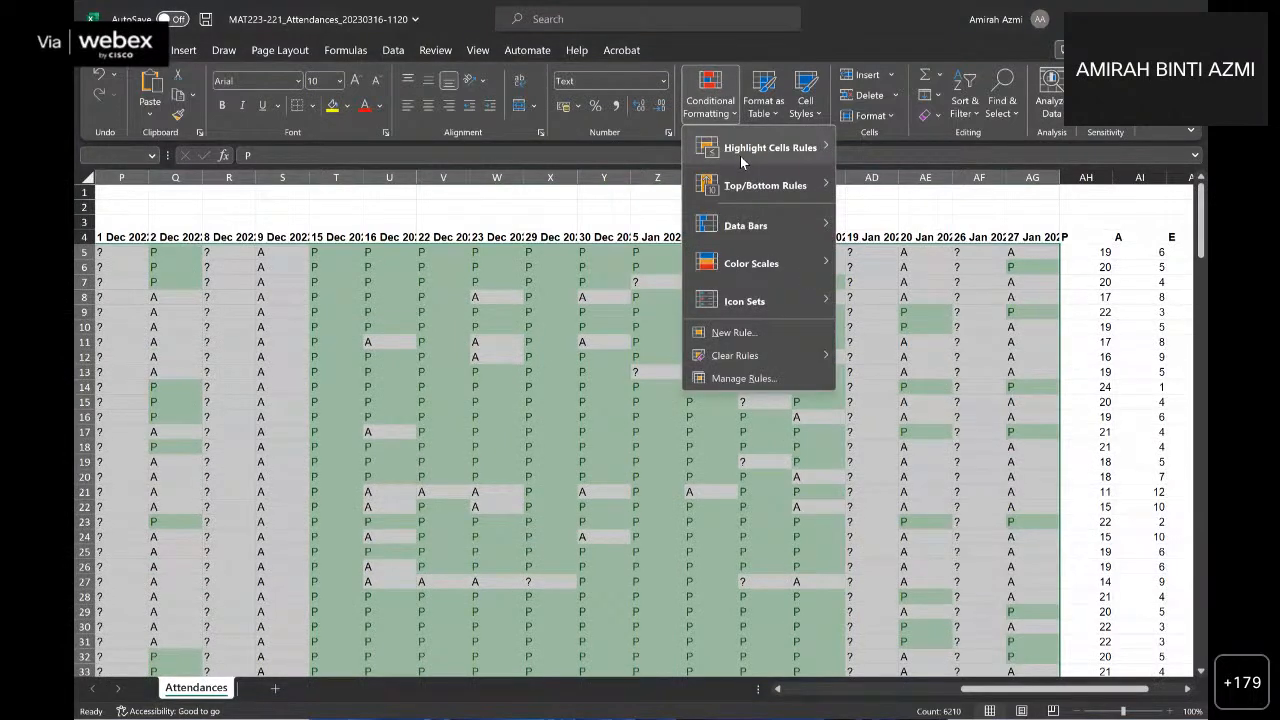
{"action": "mouse_move", "coordinate": [757, 150]}
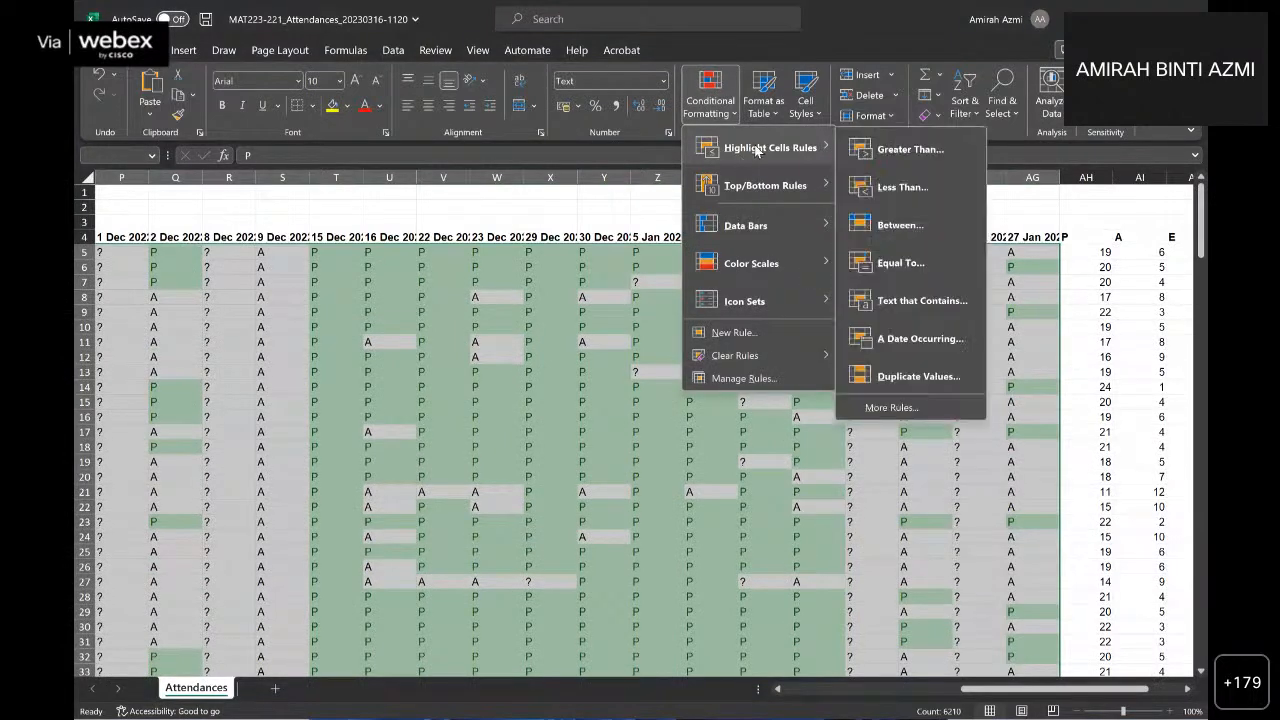
{"action": "left_click", "coordinate": [909, 316]}
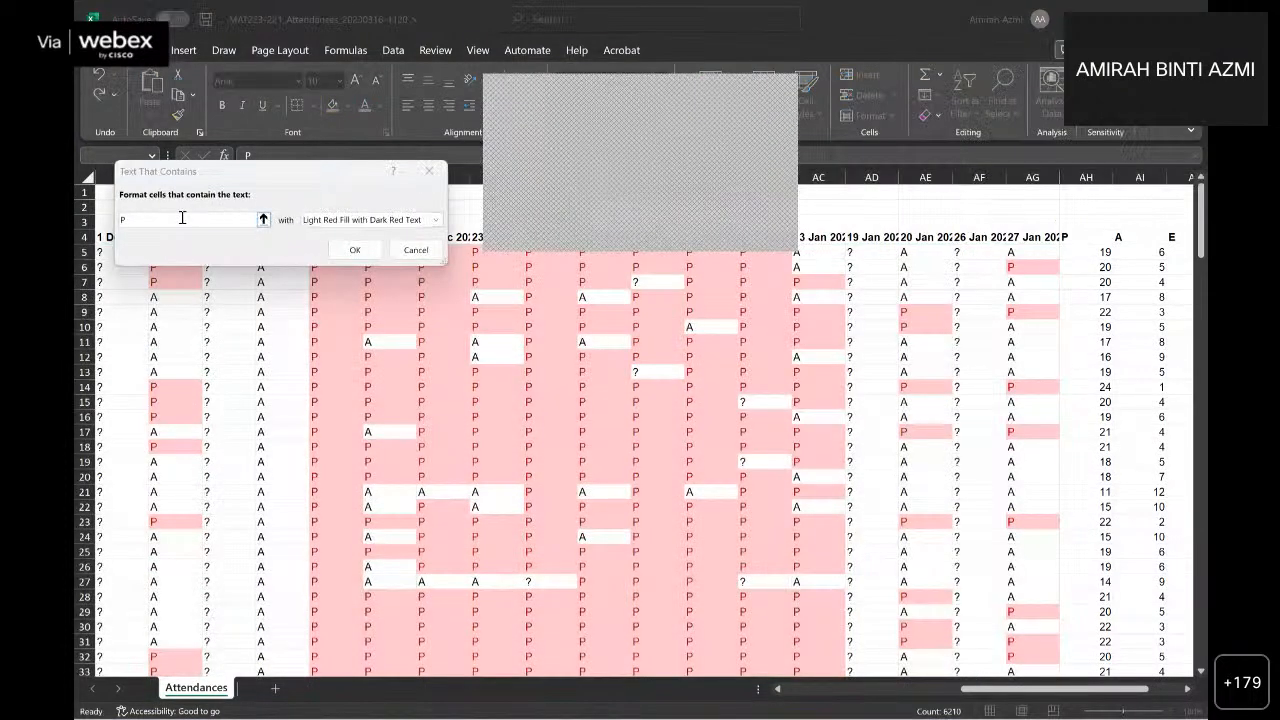
{"action": "key", "text": "BackSpace"}
{"action": "type", "text": "A"}
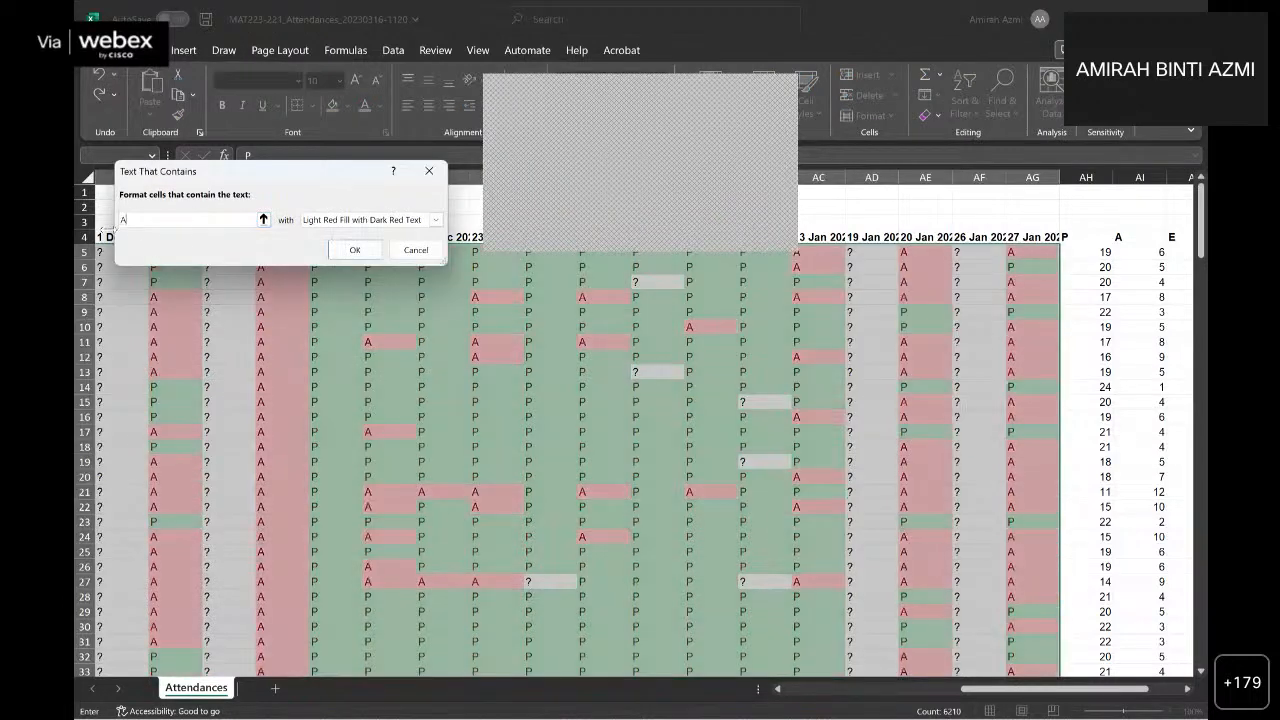
{"action": "left_click", "coordinate": [368, 256]}
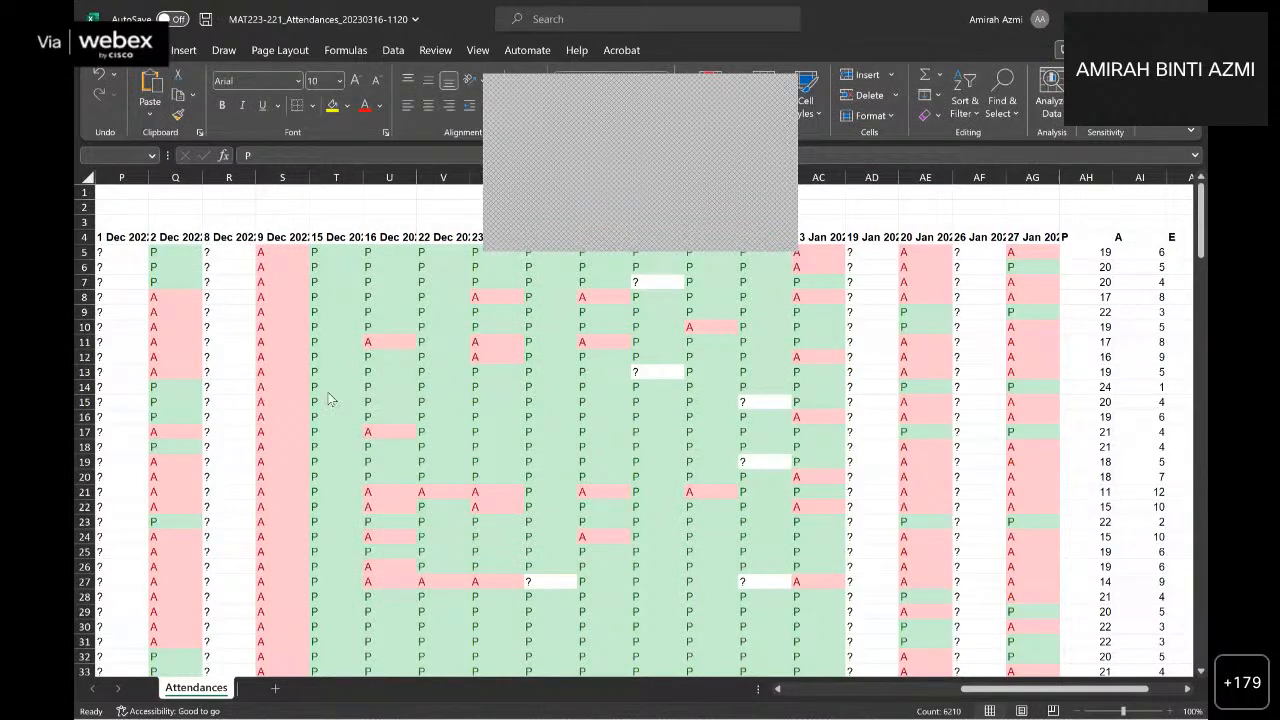
Step: Add a conditional formatting rule giving attendance cells that contain "E" Yellow Fill with Dark Yellow Text
{"action": "left_click", "coordinate": [967, 692]}
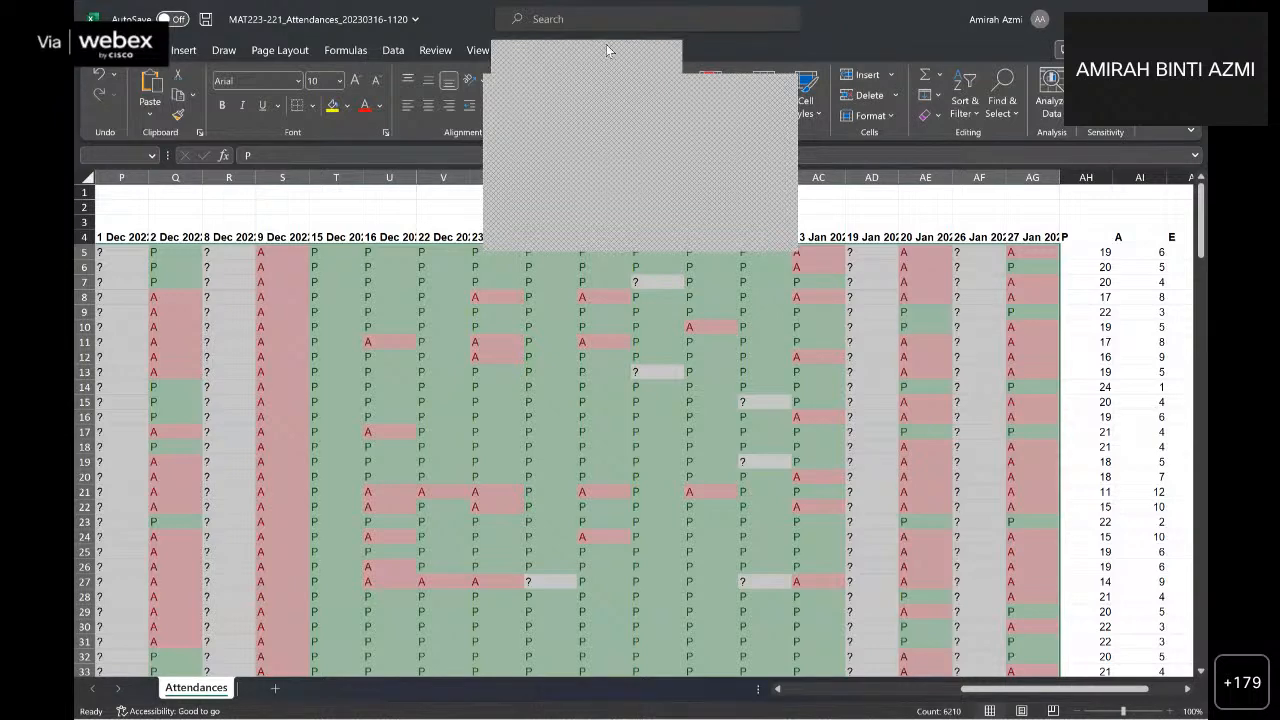
{"action": "left_click_drag", "start_coordinate": [611, 50], "coordinate": [461, 50]}
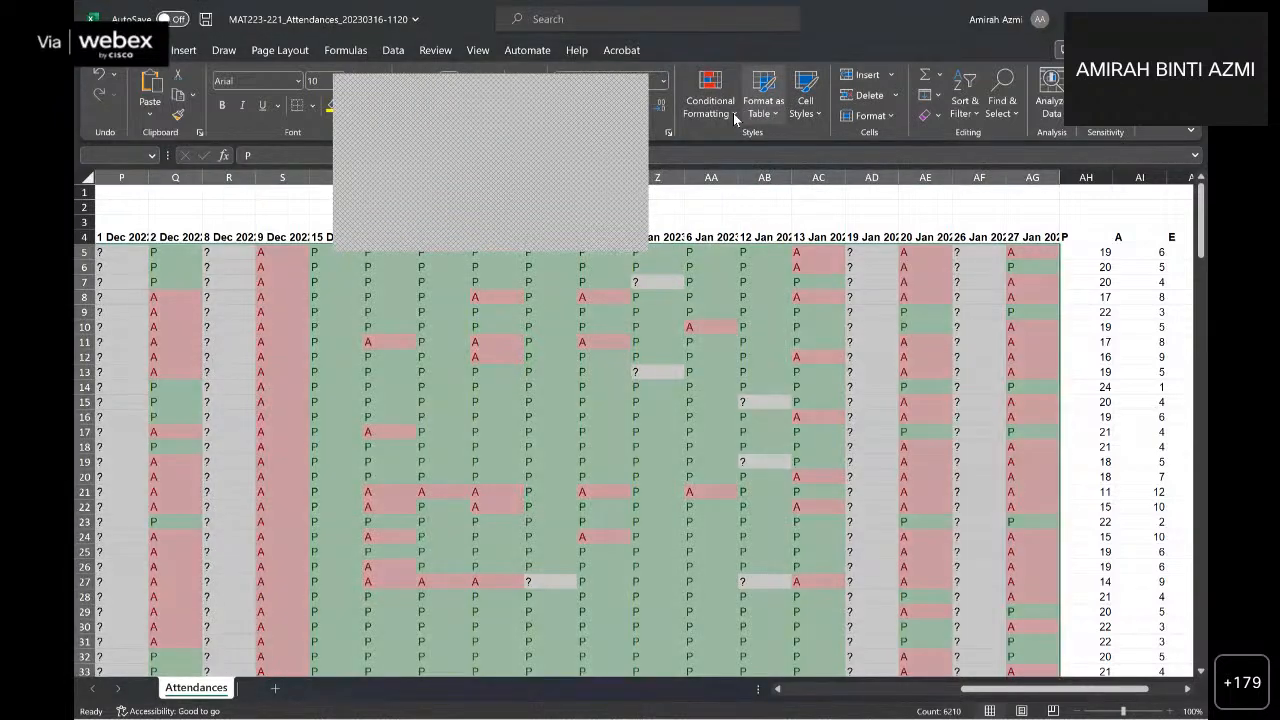
{"action": "left_click", "coordinate": [733, 113]}
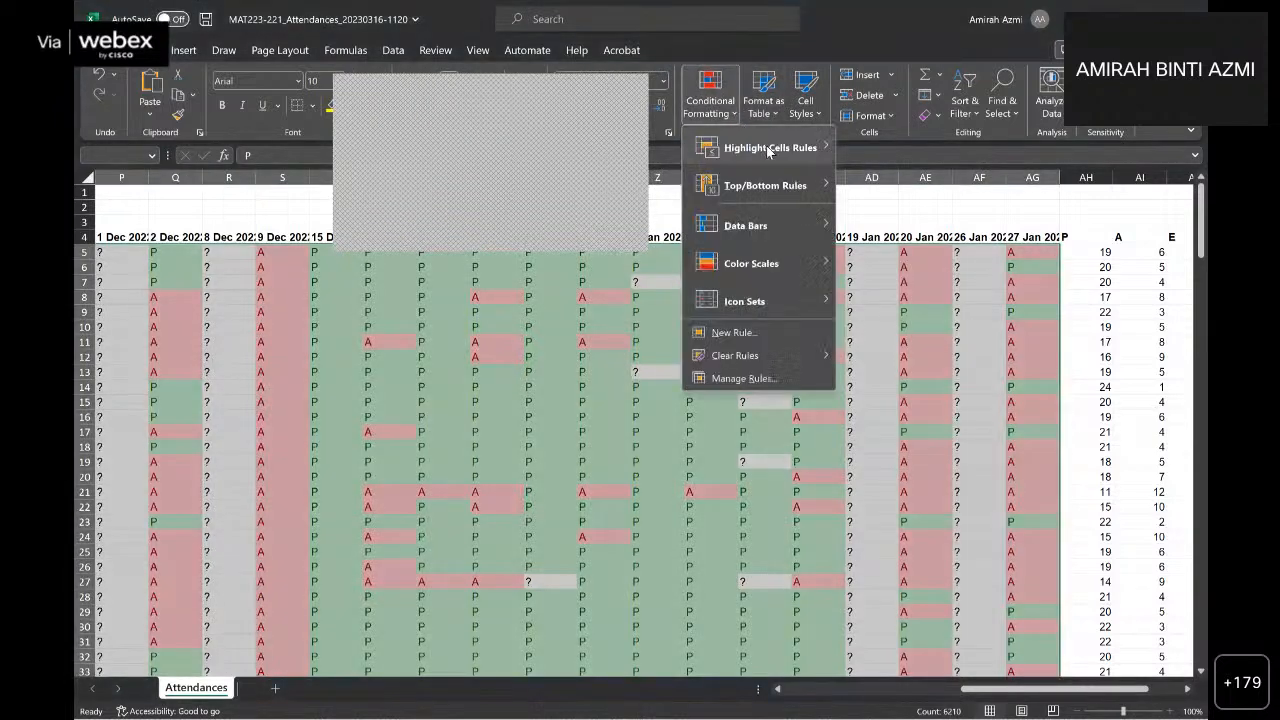
{"action": "mouse_move", "coordinate": [768, 151]}
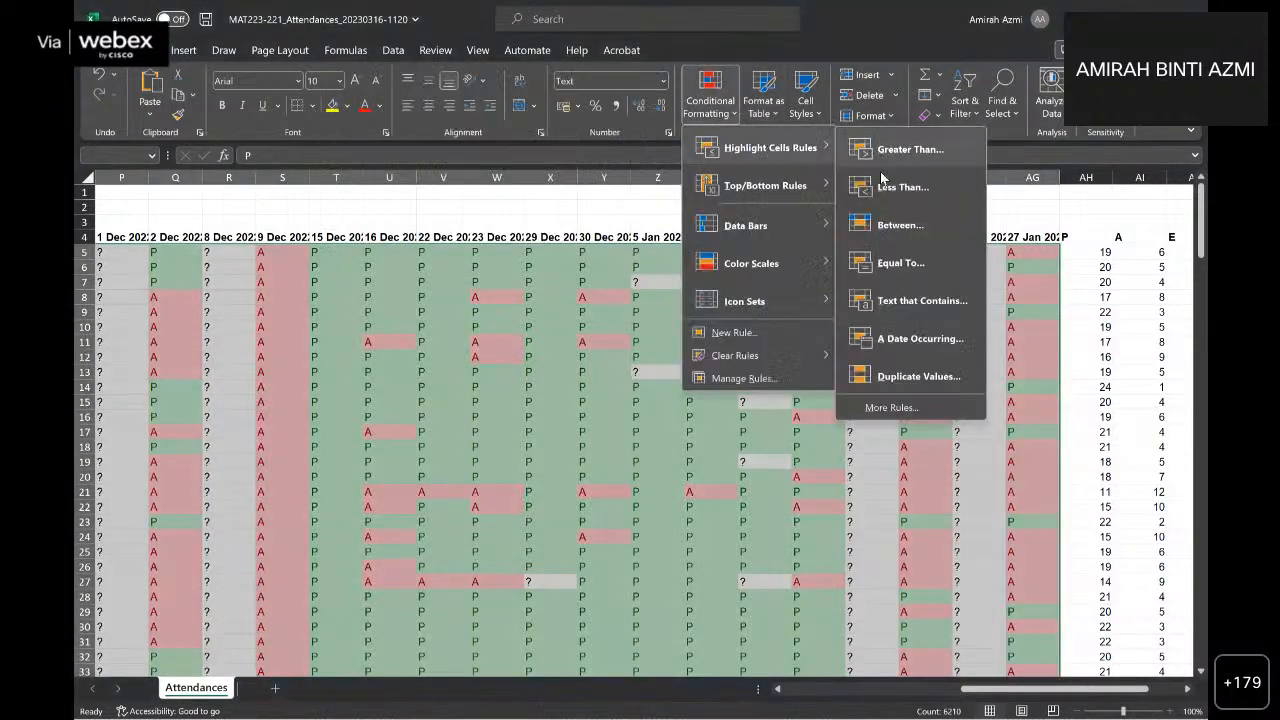
{"action": "left_click", "coordinate": [916, 304]}
{"action": "type", "text": "E"}
{"action": "left_click", "coordinate": [315, 222]}
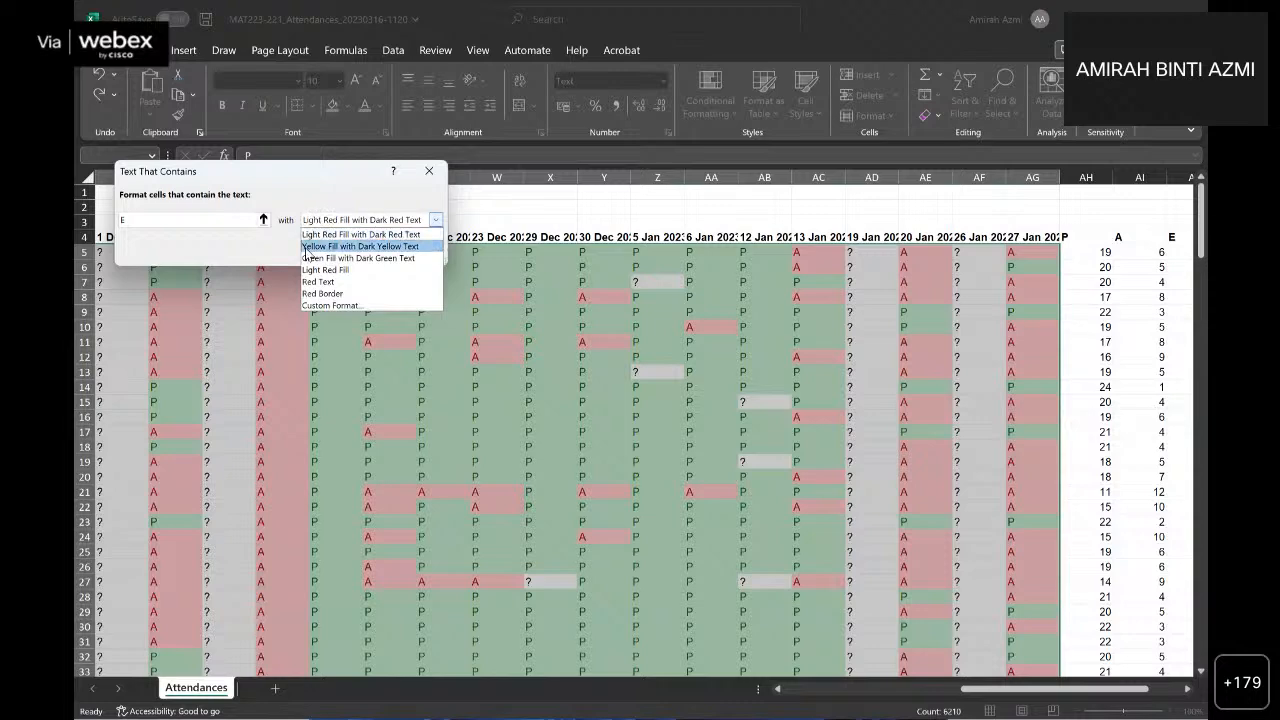
{"action": "left_click", "coordinate": [307, 249]}
{"action": "left_click", "coordinate": [352, 250]}
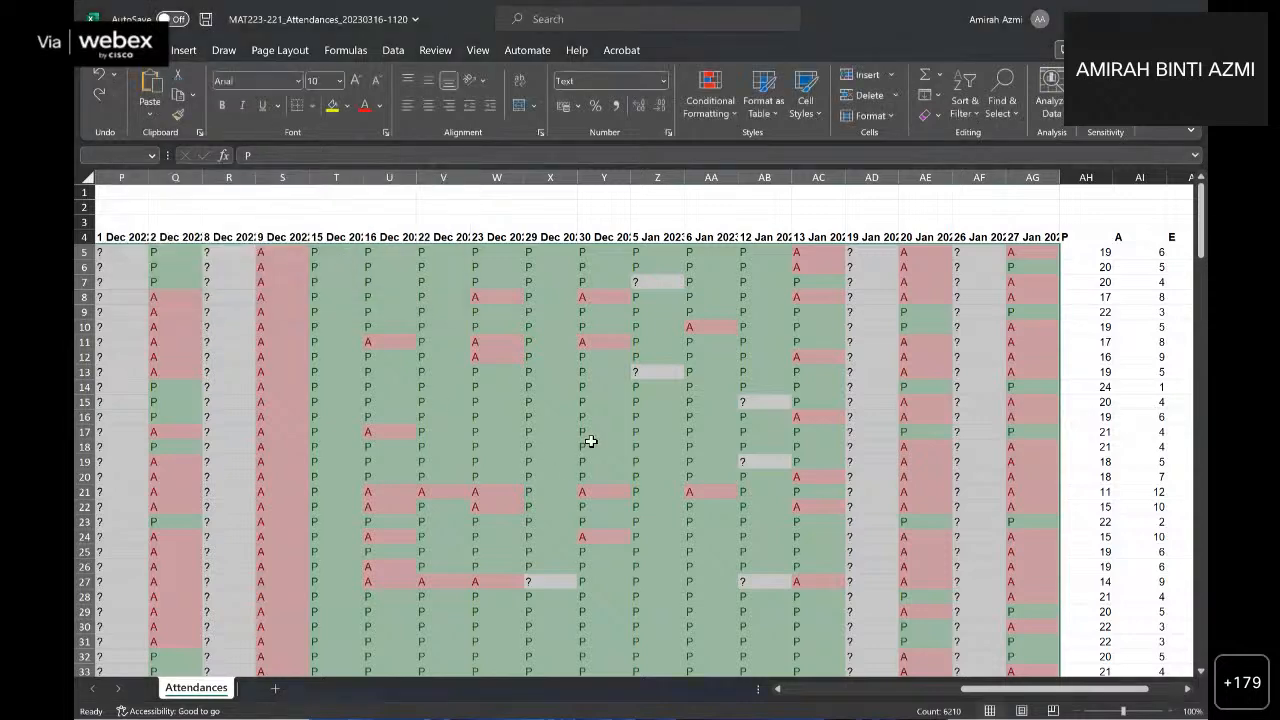
{"action": "left_click", "coordinate": [591, 441]}
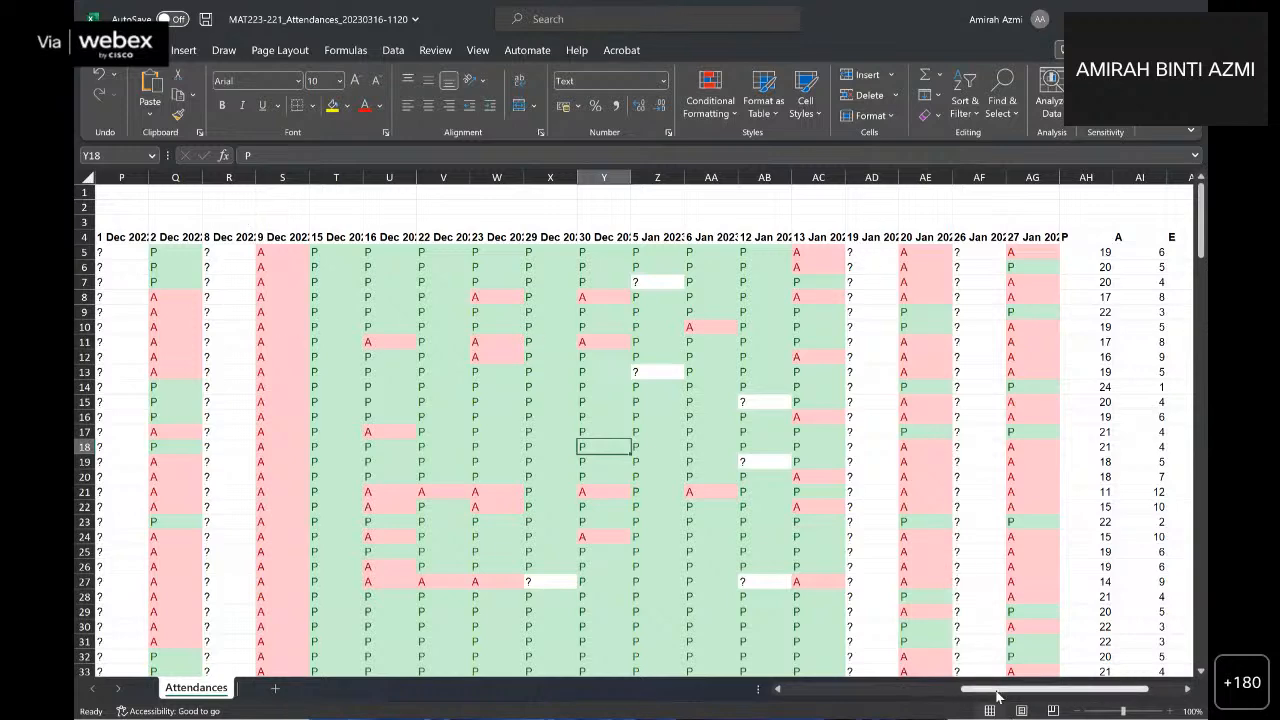
Step: Delete the 17 Nov session column, which holds only "?" entries
{"action": "left_click_drag", "start_coordinate": [997, 696], "coordinate": [843, 702]}
{"action": "left_click", "coordinate": [779, 173]}
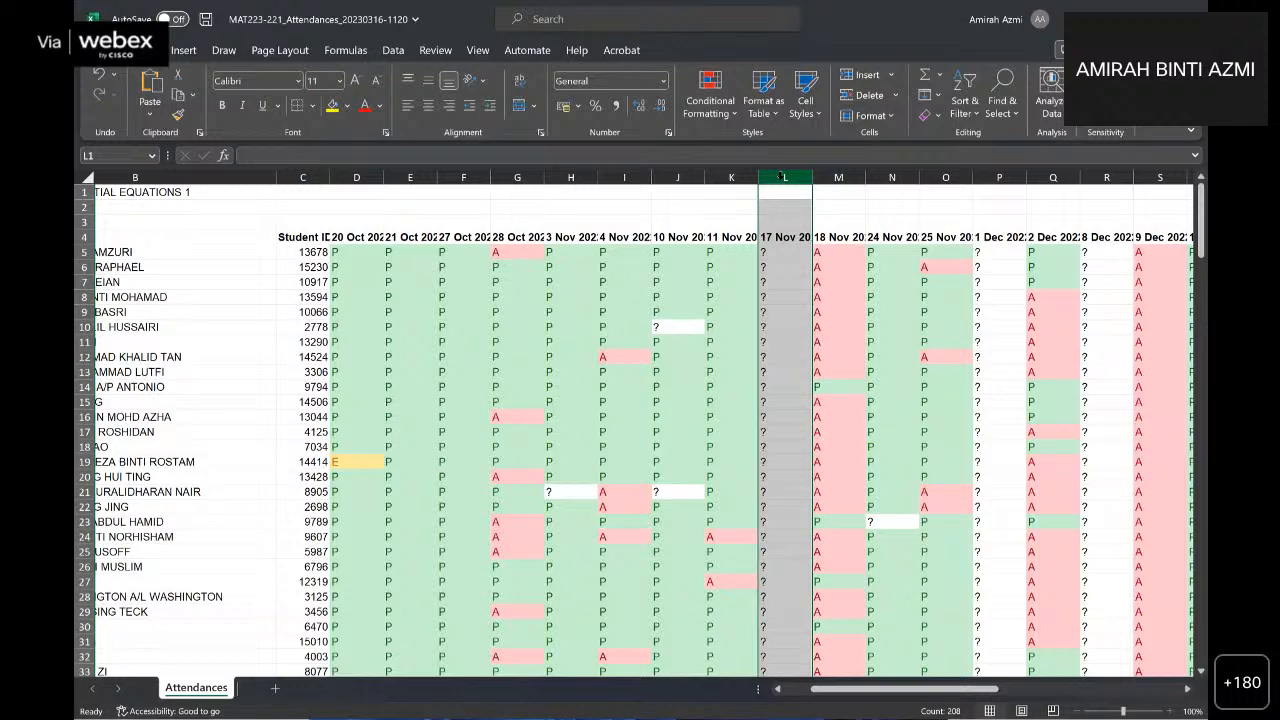
{"action": "right_click", "coordinate": [780, 177]}
{"action": "left_click", "coordinate": [817, 362]}
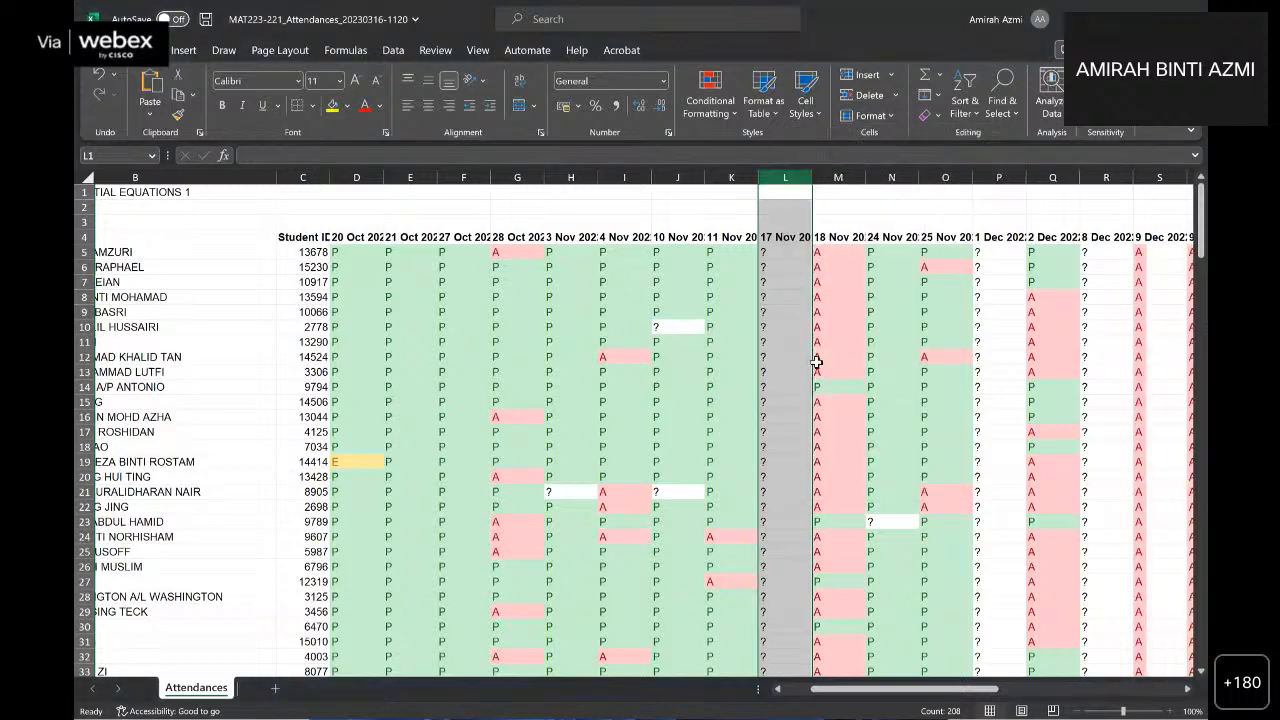
Step: Delete the 1 Dec and 8 Dec session columns, which hold only "?" entries
{"action": "left_click_drag", "start_coordinate": [848, 696], "coordinate": [878, 696]}
{"action": "left_click", "coordinate": [792, 174]}
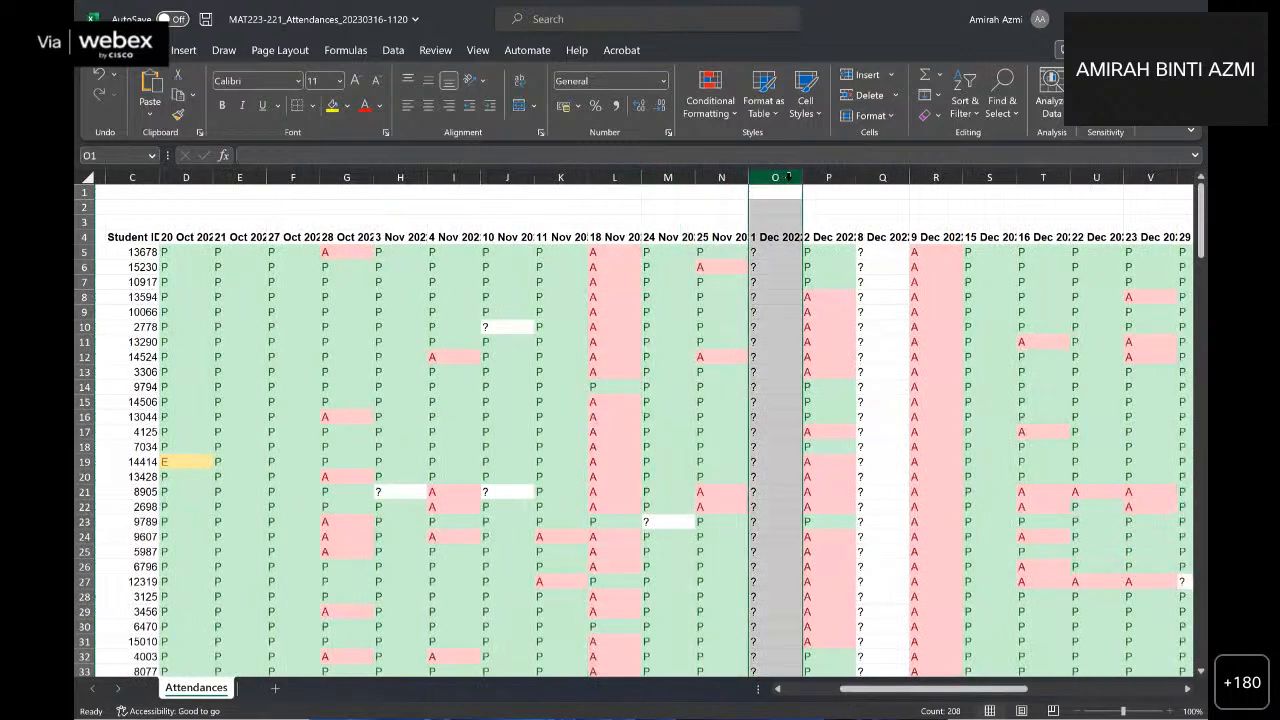
{"action": "left_click", "coordinate": [880, 177], "text": "ctrl"}
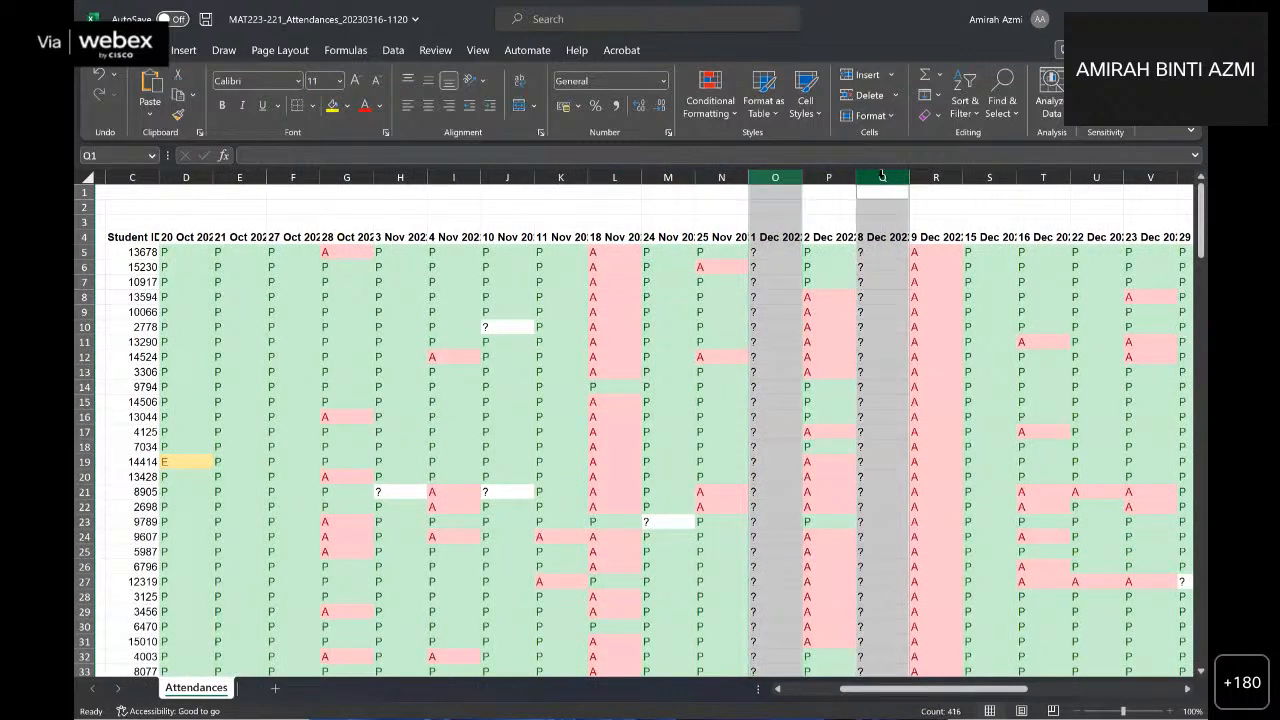
{"action": "right_click", "coordinate": [780, 178]}
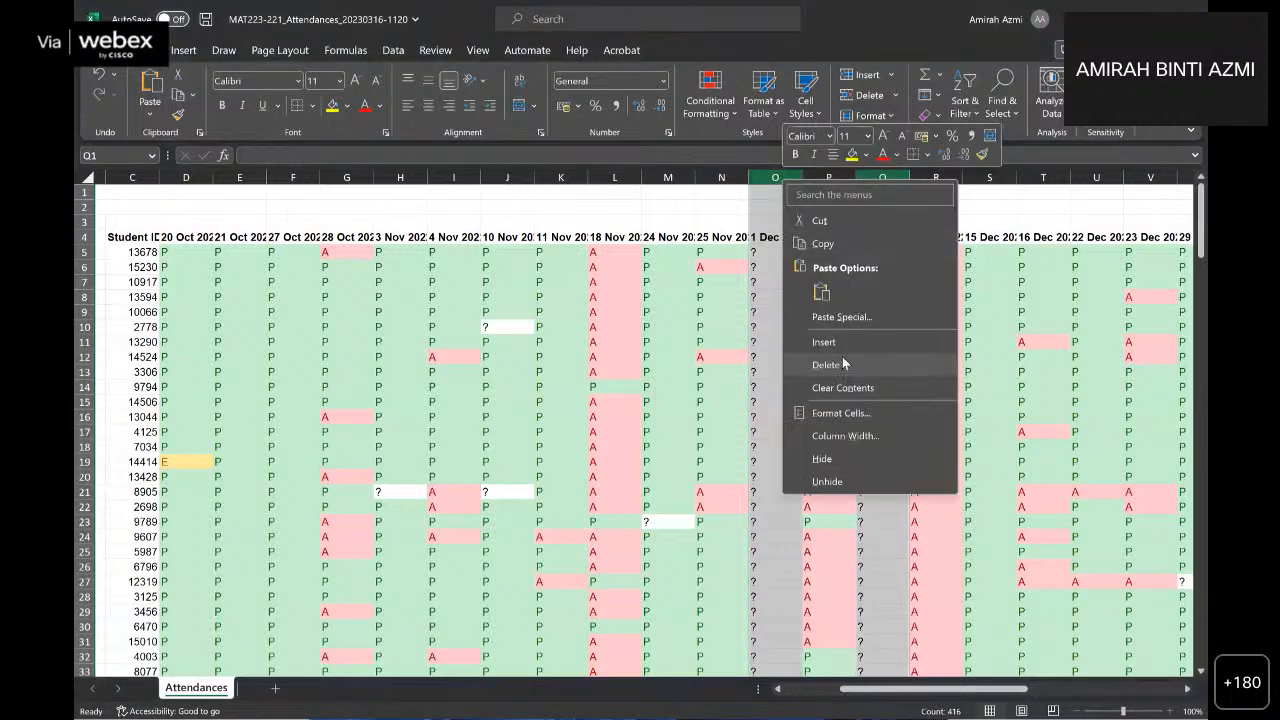
{"action": "left_click", "coordinate": [843, 364]}
Step: Delete the 19 Jan and 26 Jan session columns, which hold only "?" entries
{"action": "left_click_drag", "start_coordinate": [866, 693], "coordinate": [985, 690]}
{"action": "left_click", "coordinate": [764, 180]}
{"action": "right_click", "coordinate": [764, 184]}
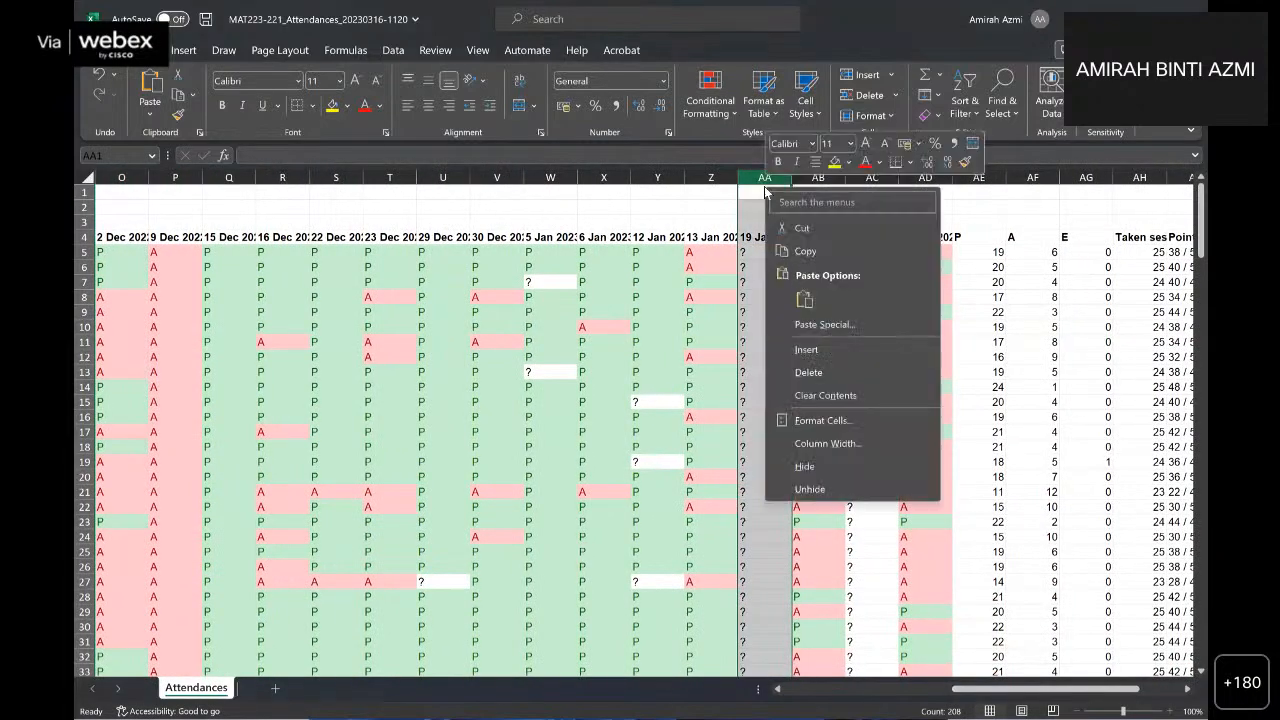
{"action": "left_click", "coordinate": [811, 374]}
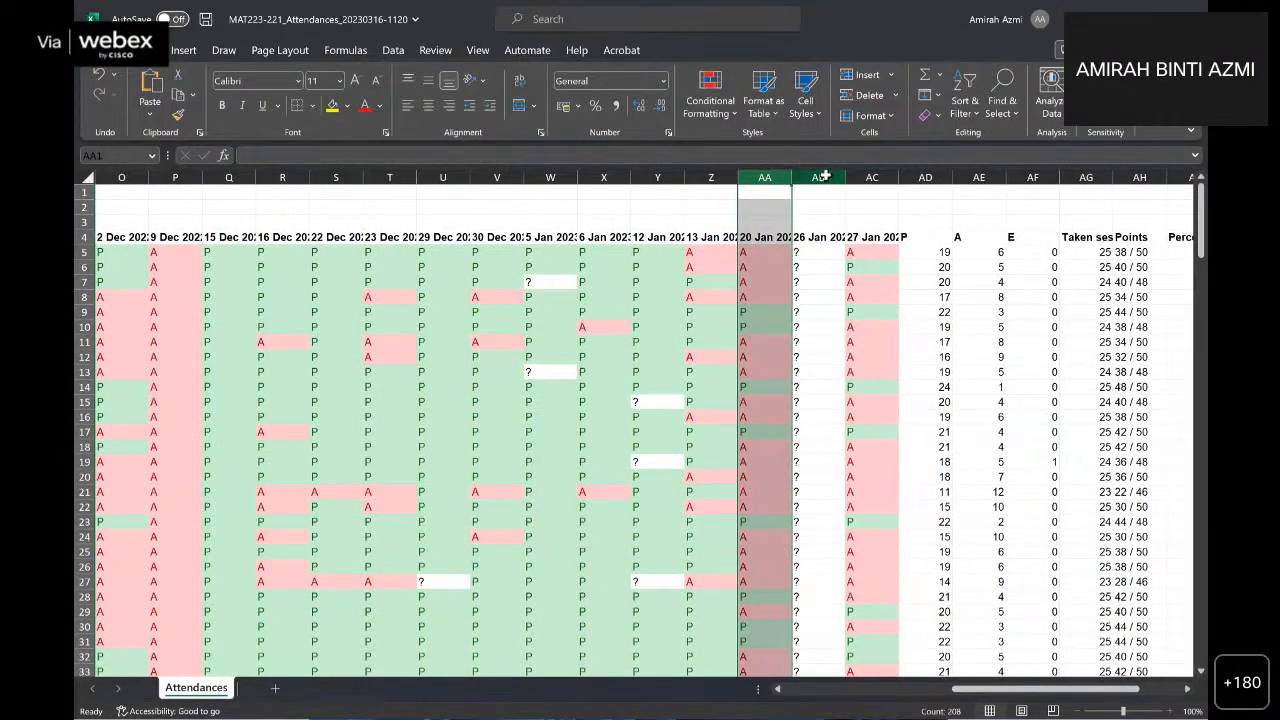
{"action": "left_click", "coordinate": [827, 177]}
{"action": "right_click", "coordinate": [828, 180]}
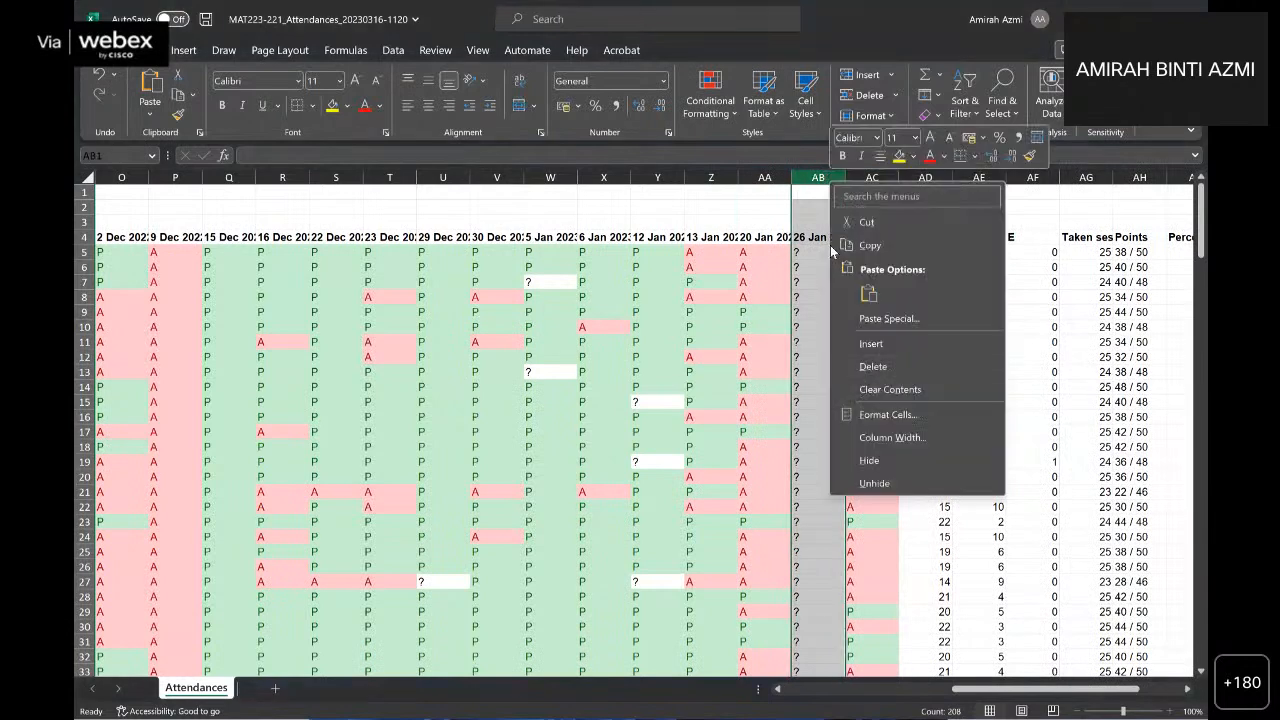
{"action": "left_click", "coordinate": [864, 370]}
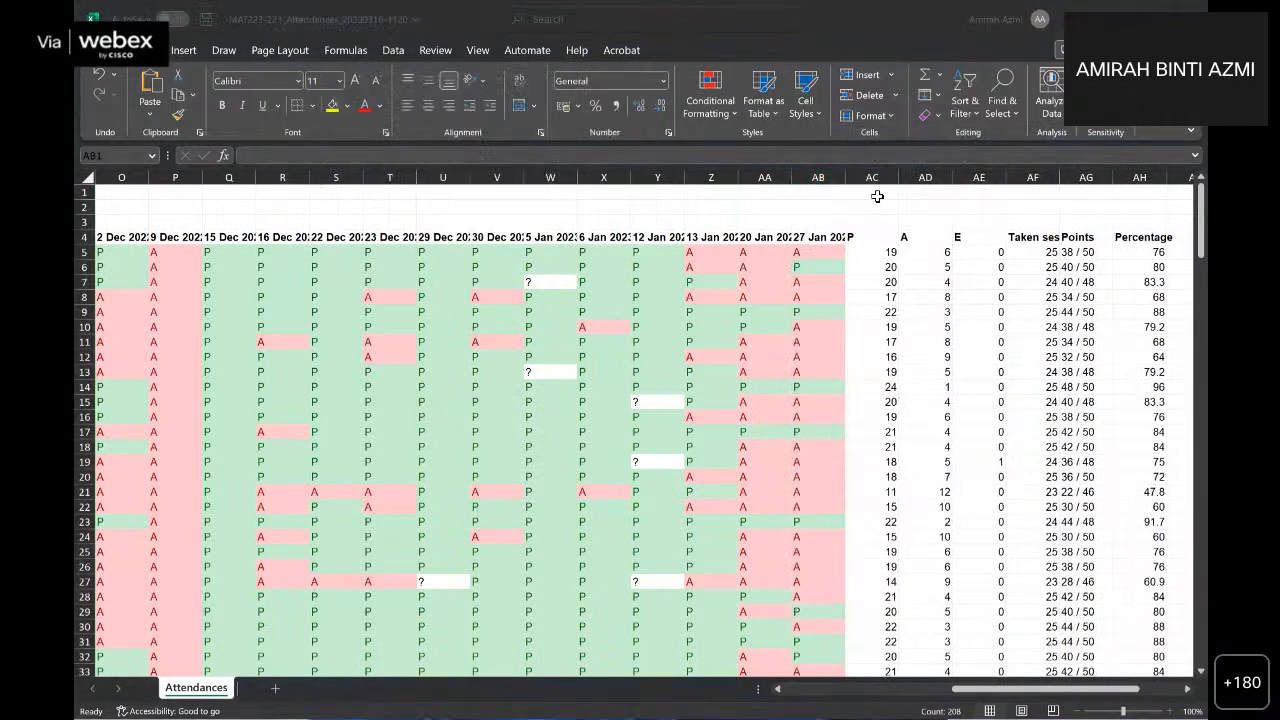
Step: Delete the summary columns from P through Percentage, AC to AH, after the 27 Jan session
{"action": "left_click", "coordinate": [873, 177]}
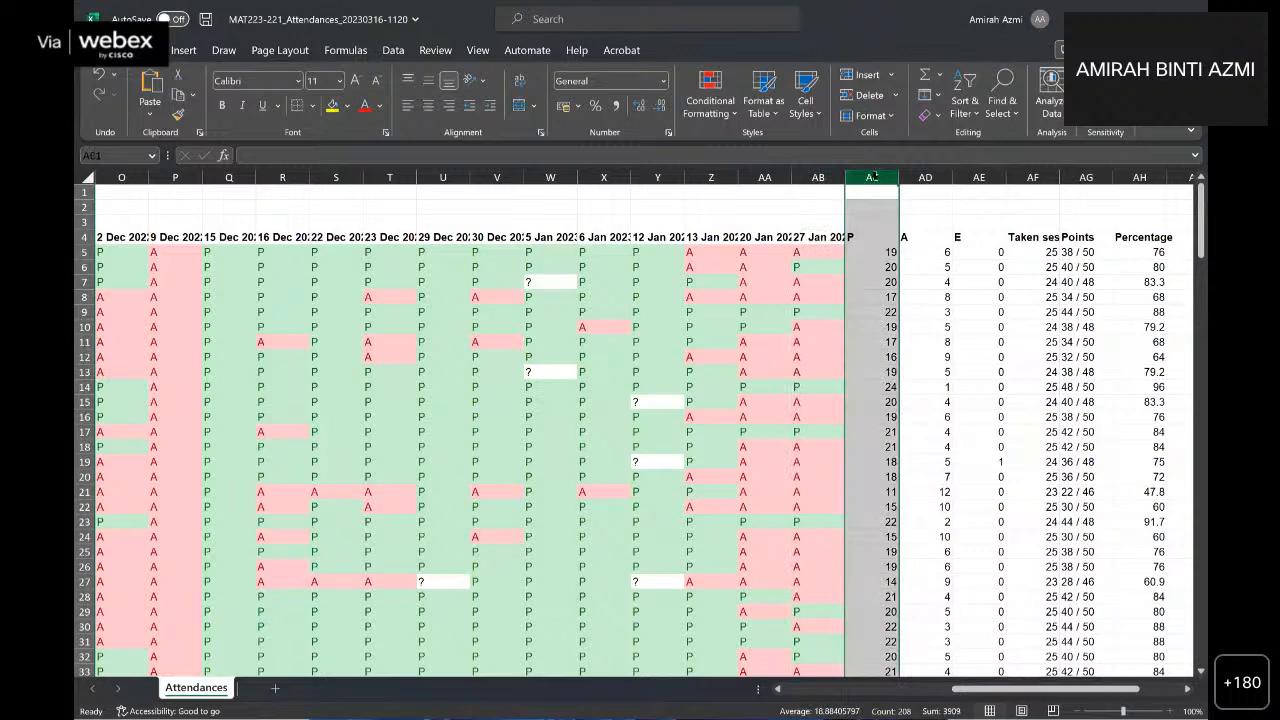
{"action": "left_click_drag", "start_coordinate": [873, 177], "coordinate": [1150, 185]}
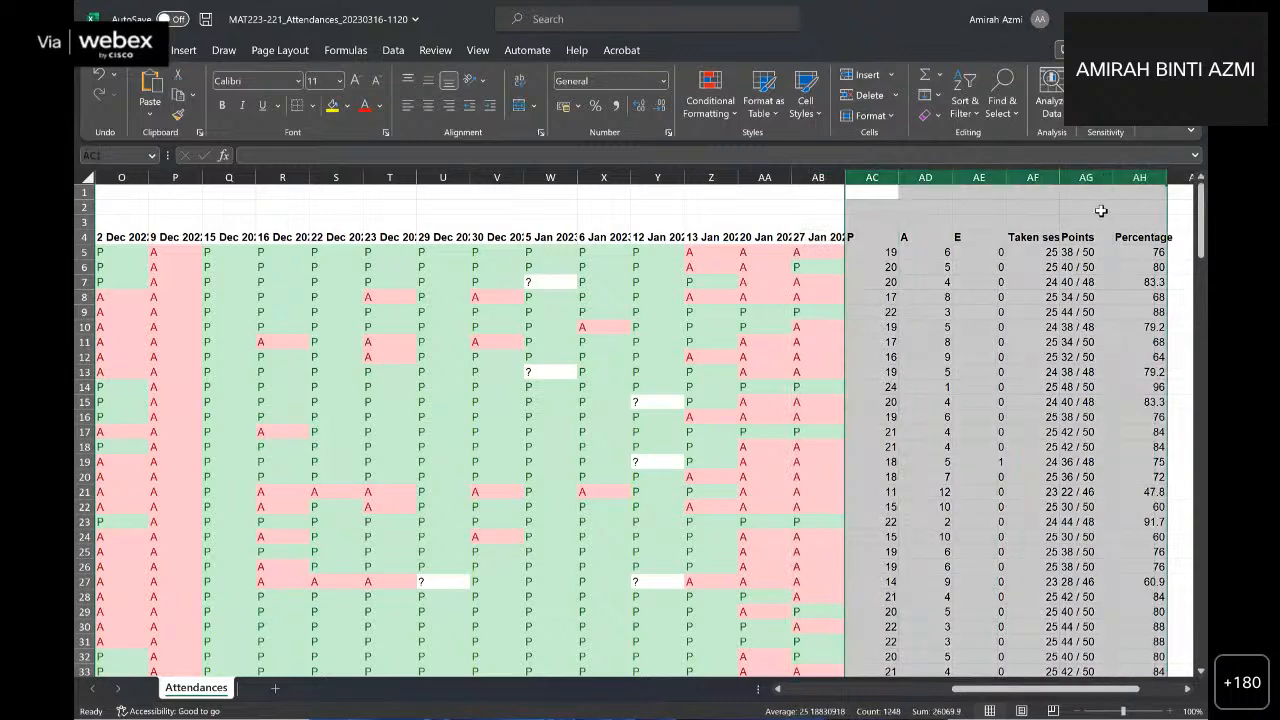
{"action": "right_click", "coordinate": [1086, 175]}
{"action": "left_click", "coordinate": [982, 361]}
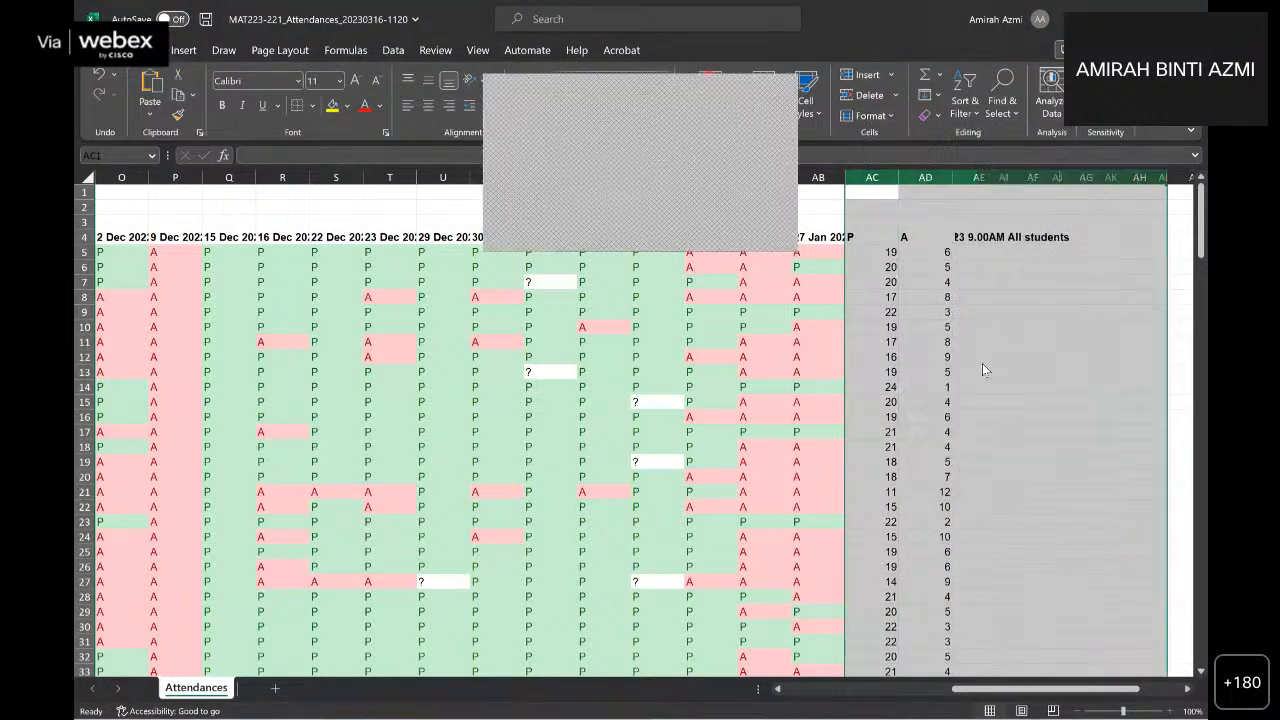
Step: Delete the empty columns AC and AD beside the 27 Jan session column
{"action": "left_click", "coordinate": [872, 176]}
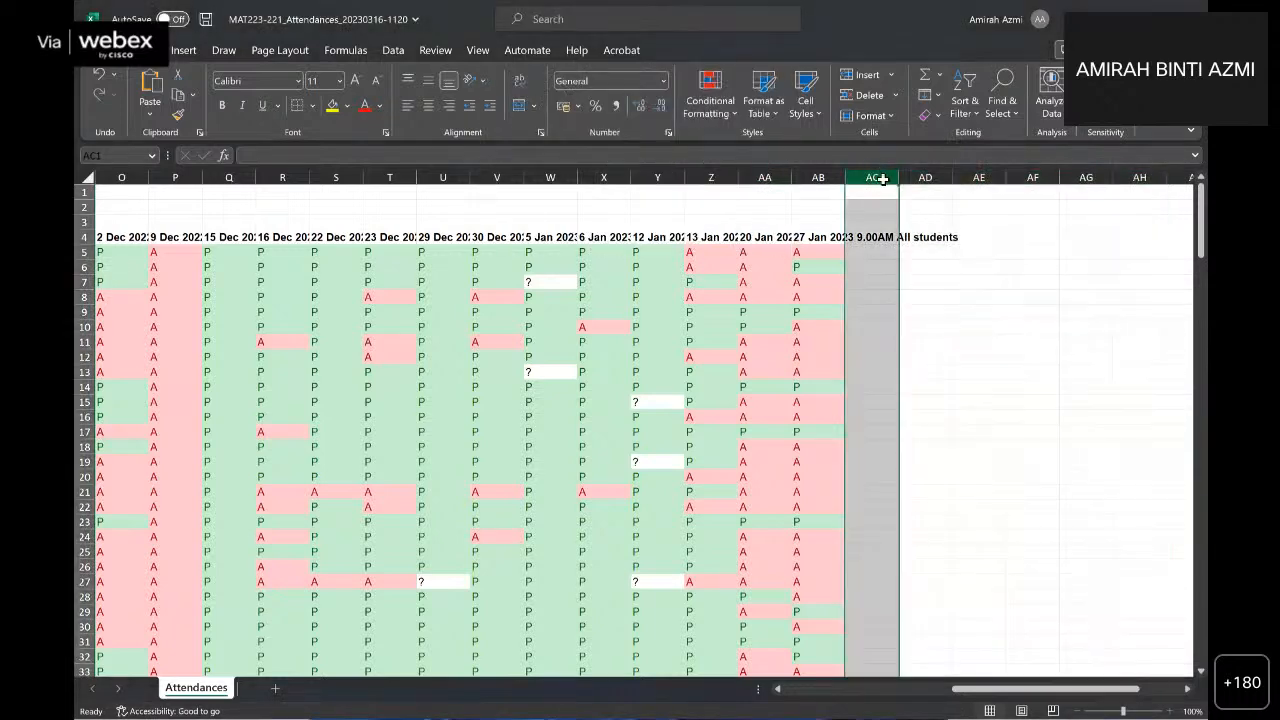
{"action": "left_click_drag", "start_coordinate": [882, 179], "coordinate": [925, 177]}
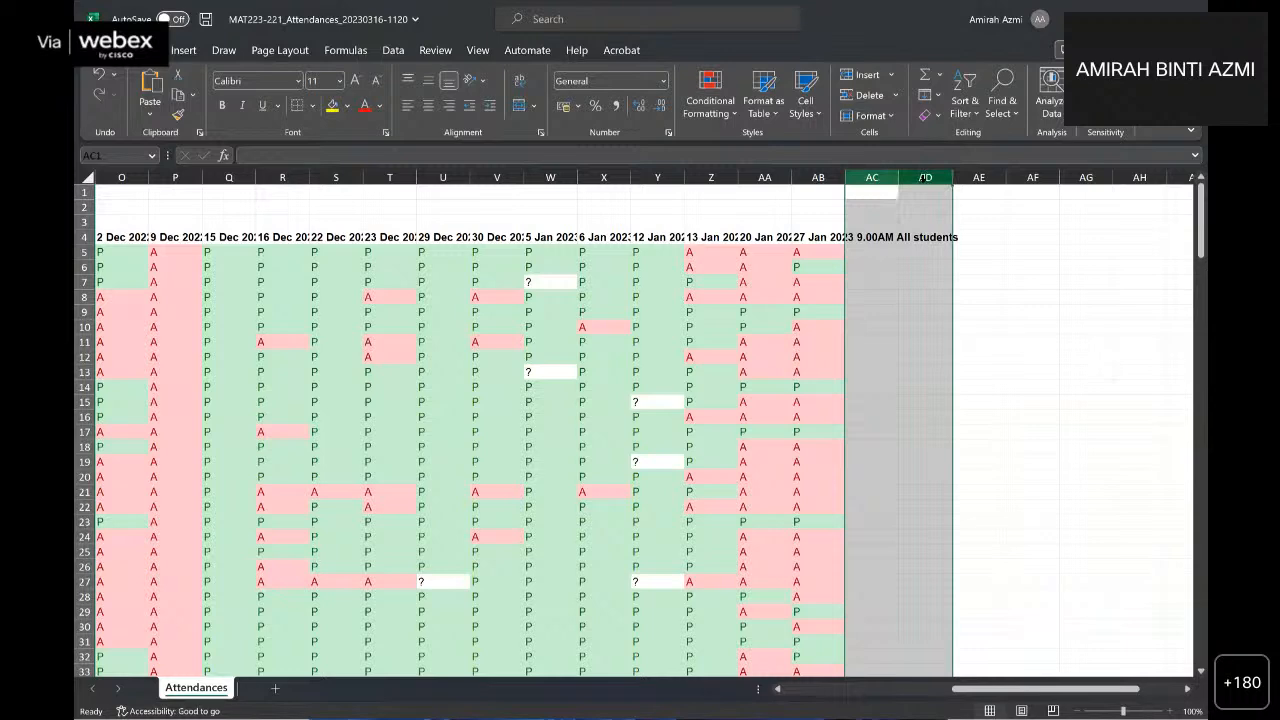
{"action": "right_click", "coordinate": [872, 178]}
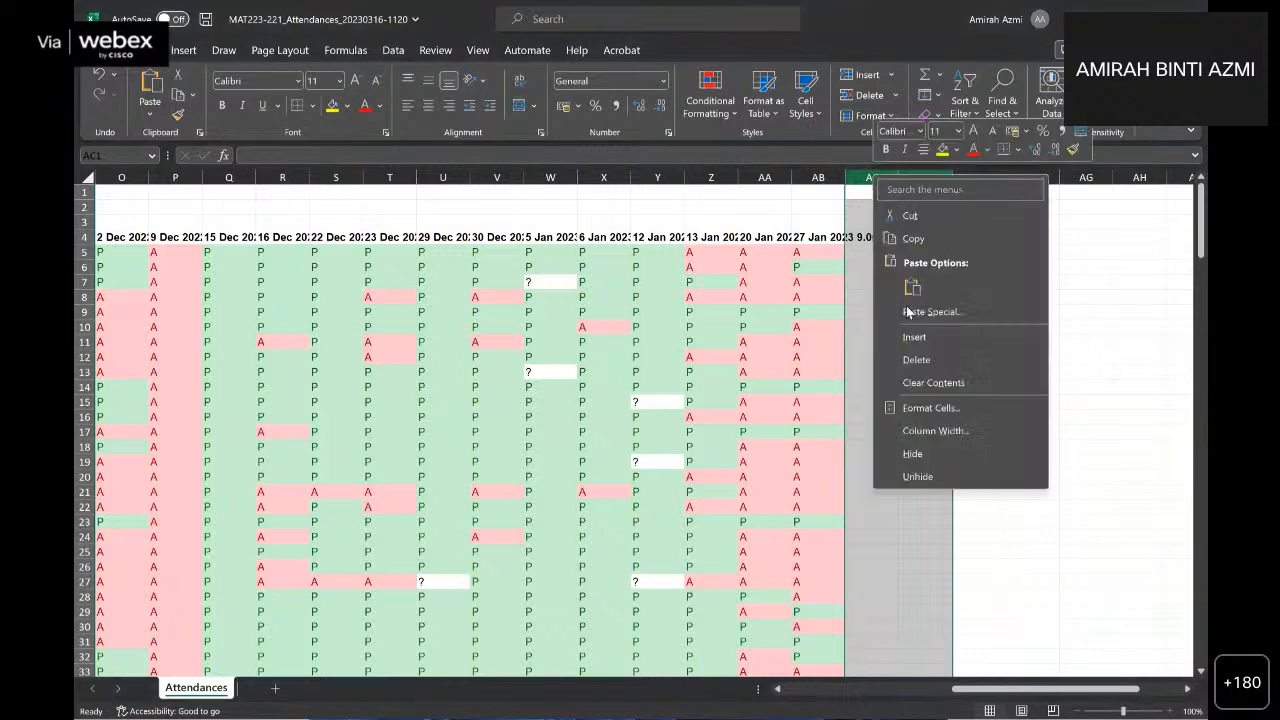
{"action": "left_click", "coordinate": [920, 361]}
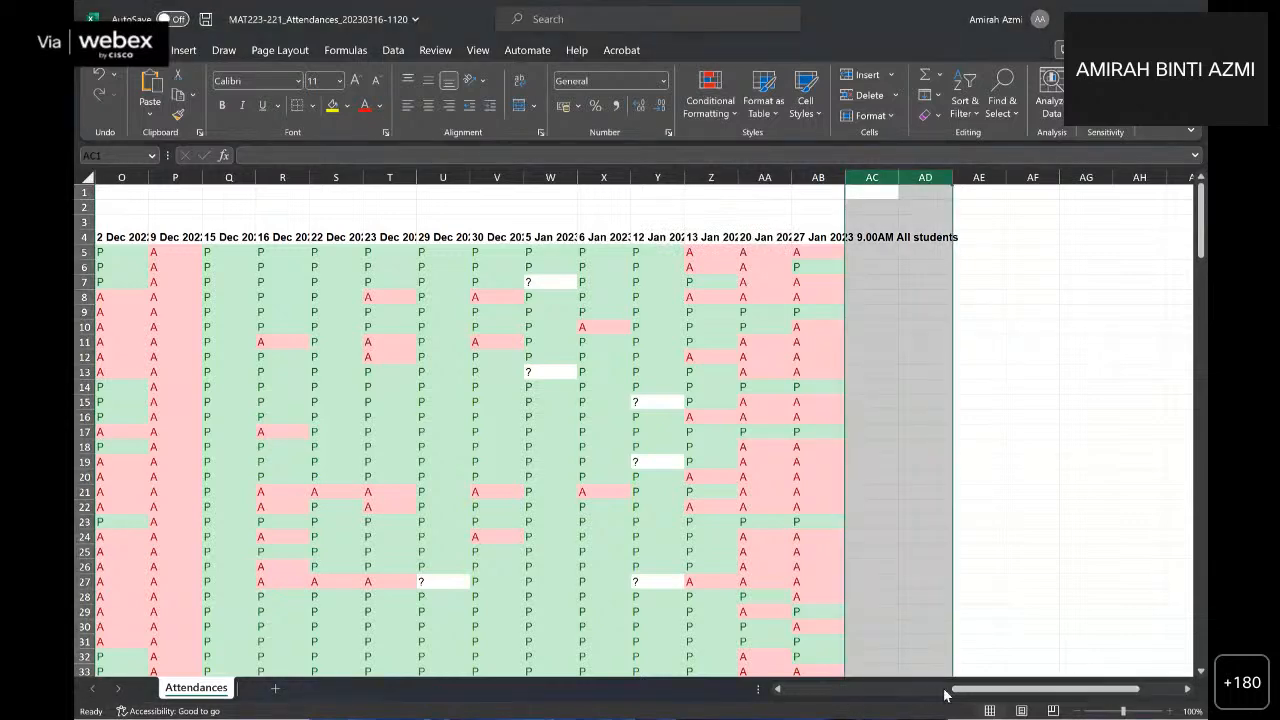
Step: Review the colour-coded attendance records across students and session dates, including the remaining "?" entries such as cell H40
{"action": "left_click_drag", "start_coordinate": [944, 695], "coordinate": [803, 694]}
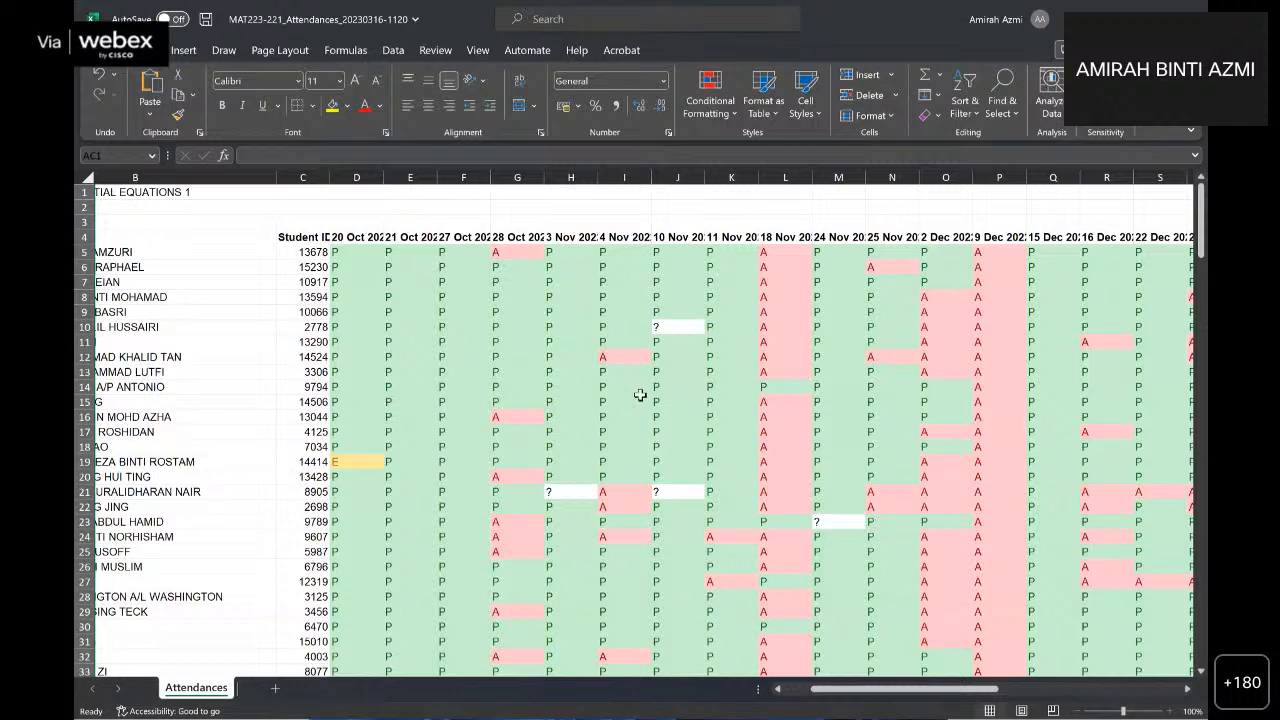
{"action": "scroll", "coordinate": [665, 428], "scroll_direction": "down", "scroll_amount": 9}
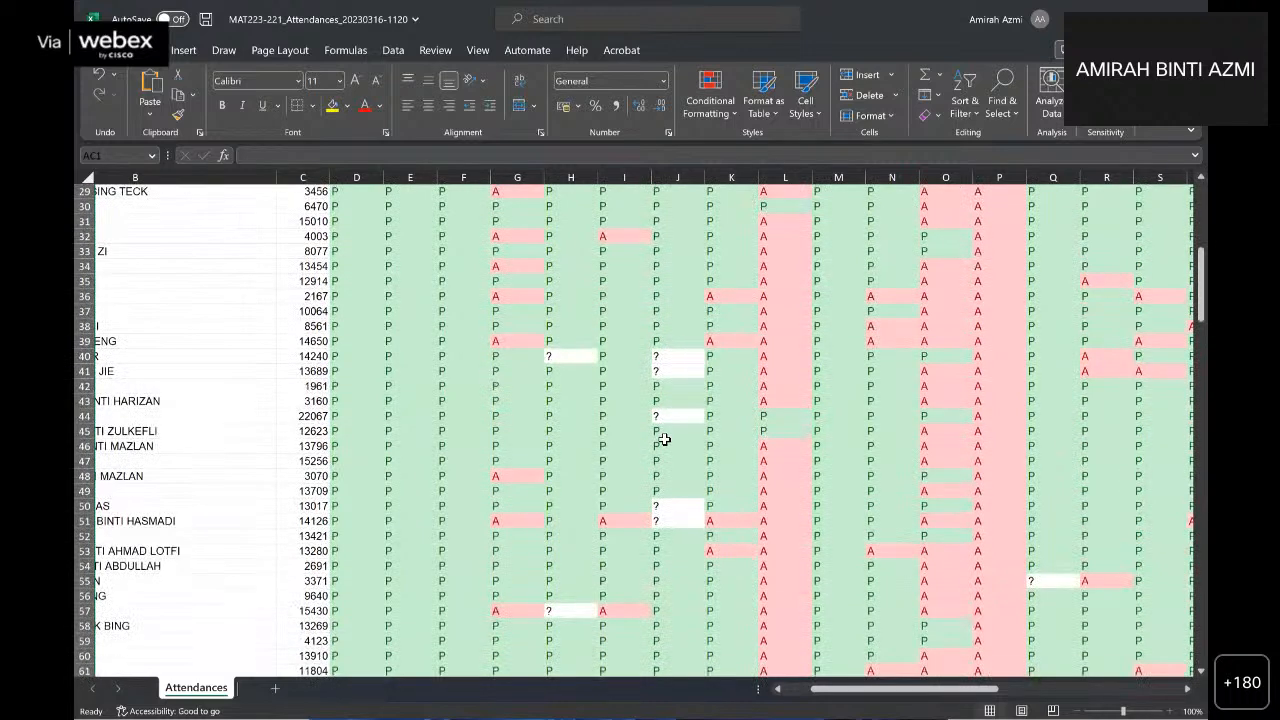
{"action": "scroll", "coordinate": [663, 428], "scroll_direction": "up", "scroll_amount": 3}
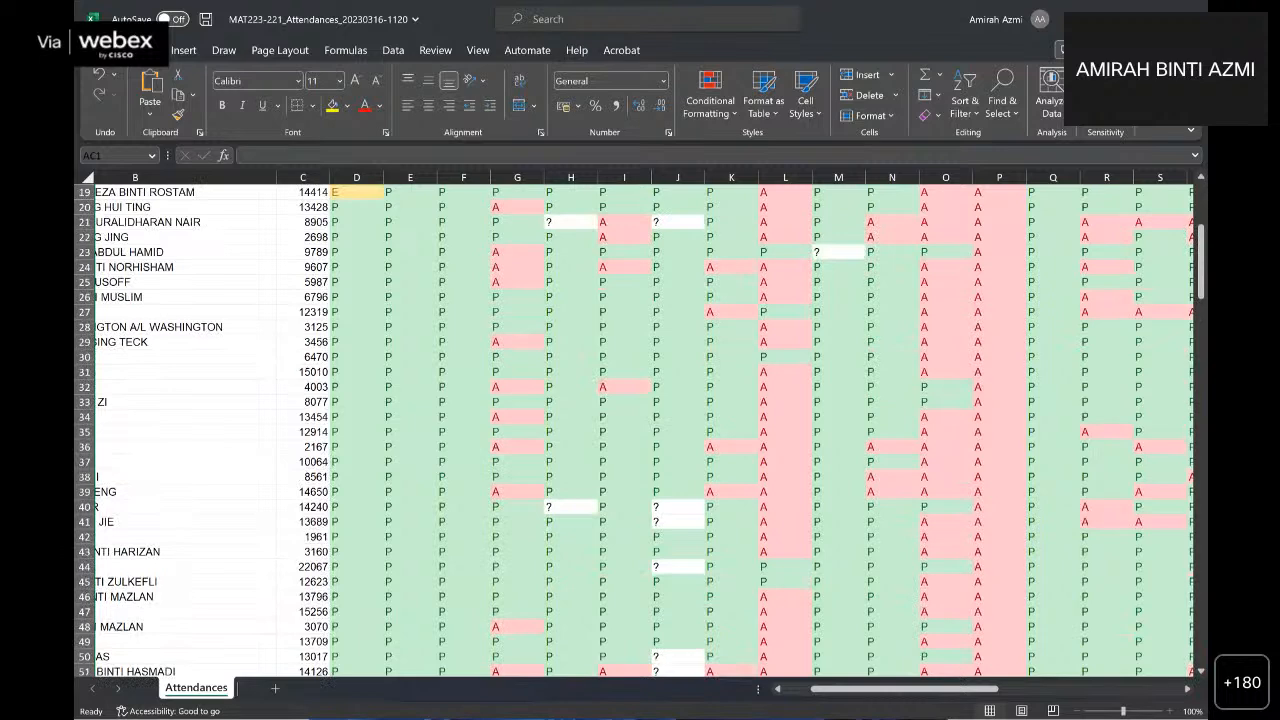
{"action": "left_click", "coordinate": [570, 507]}
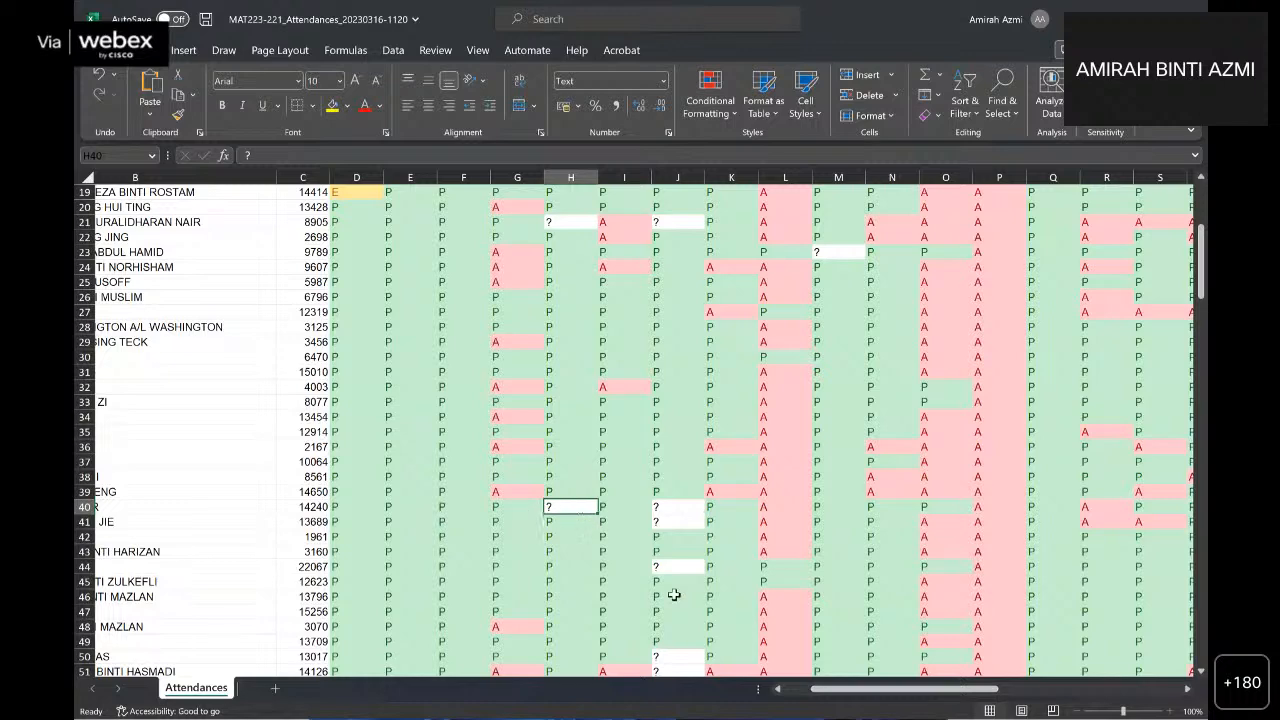
{"action": "left_click_drag", "start_coordinate": [834, 690], "coordinate": [803, 690]}
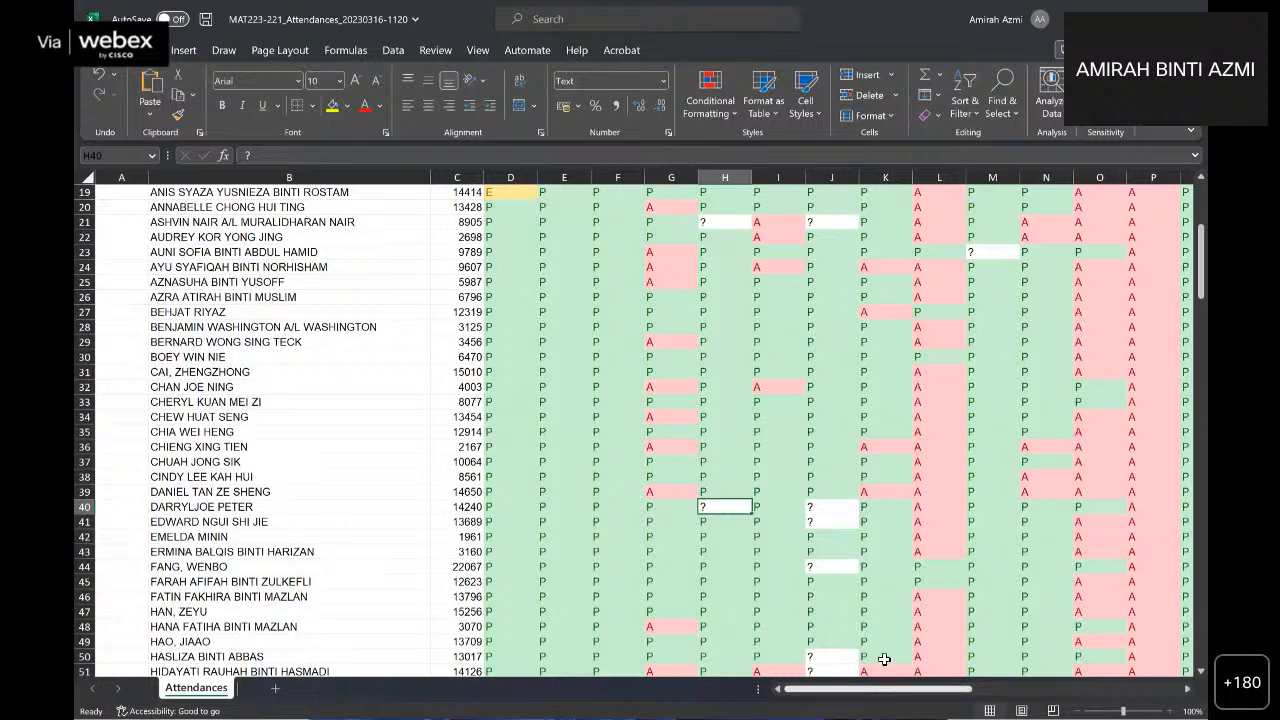
{"action": "left_click", "coordinate": [687, 178]}
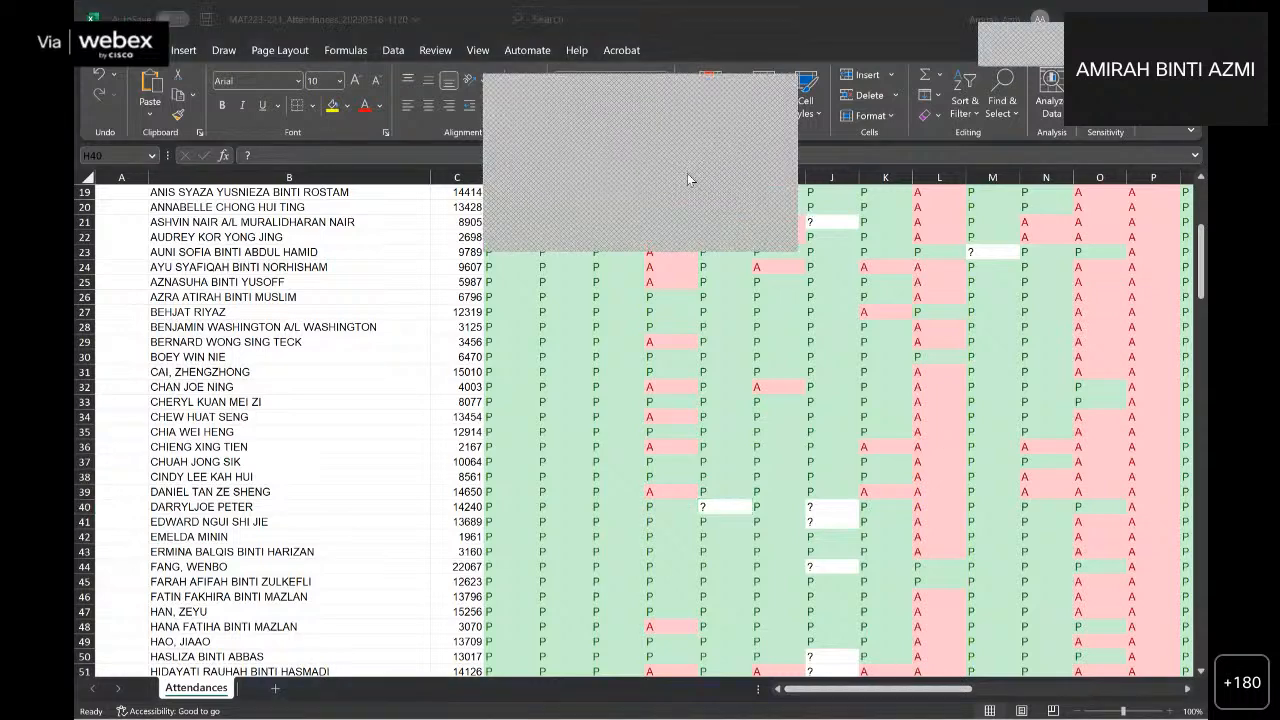
{"action": "scroll", "coordinate": [840, 592], "scroll_direction": "down", "scroll_amount": 1}
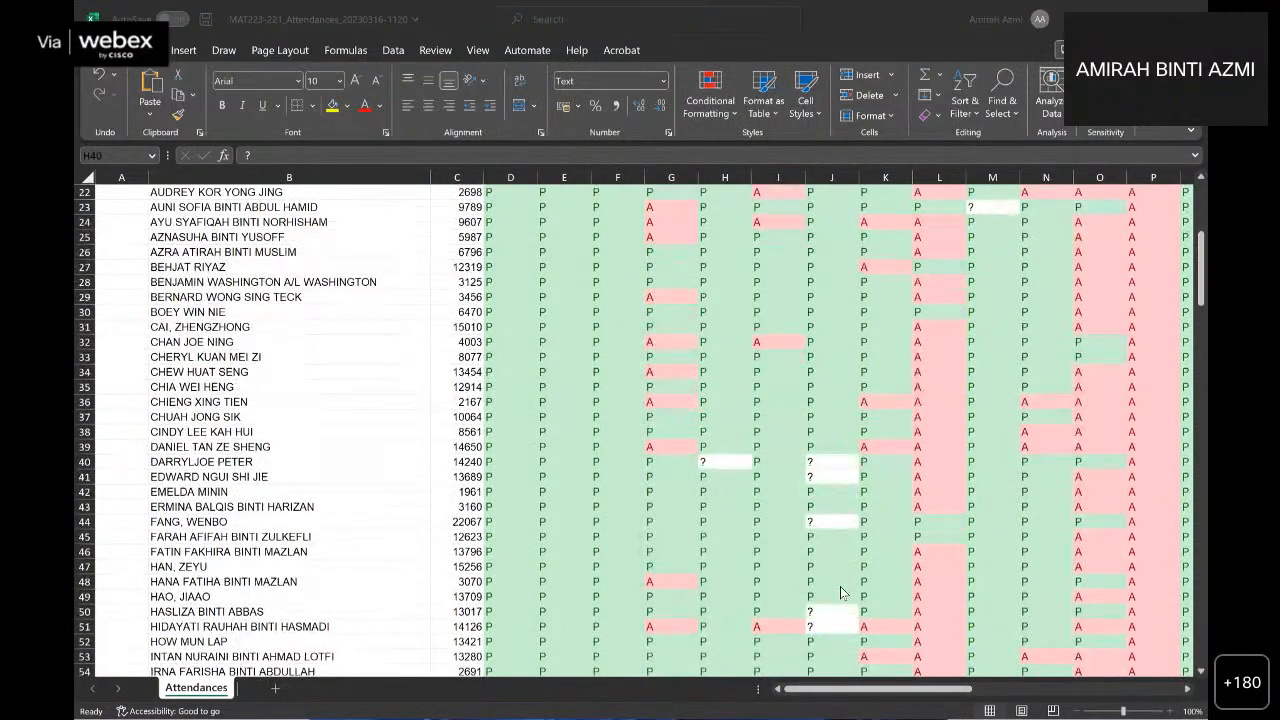
{"action": "scroll", "coordinate": [840, 592], "scroll_direction": "down", "scroll_amount": 2}
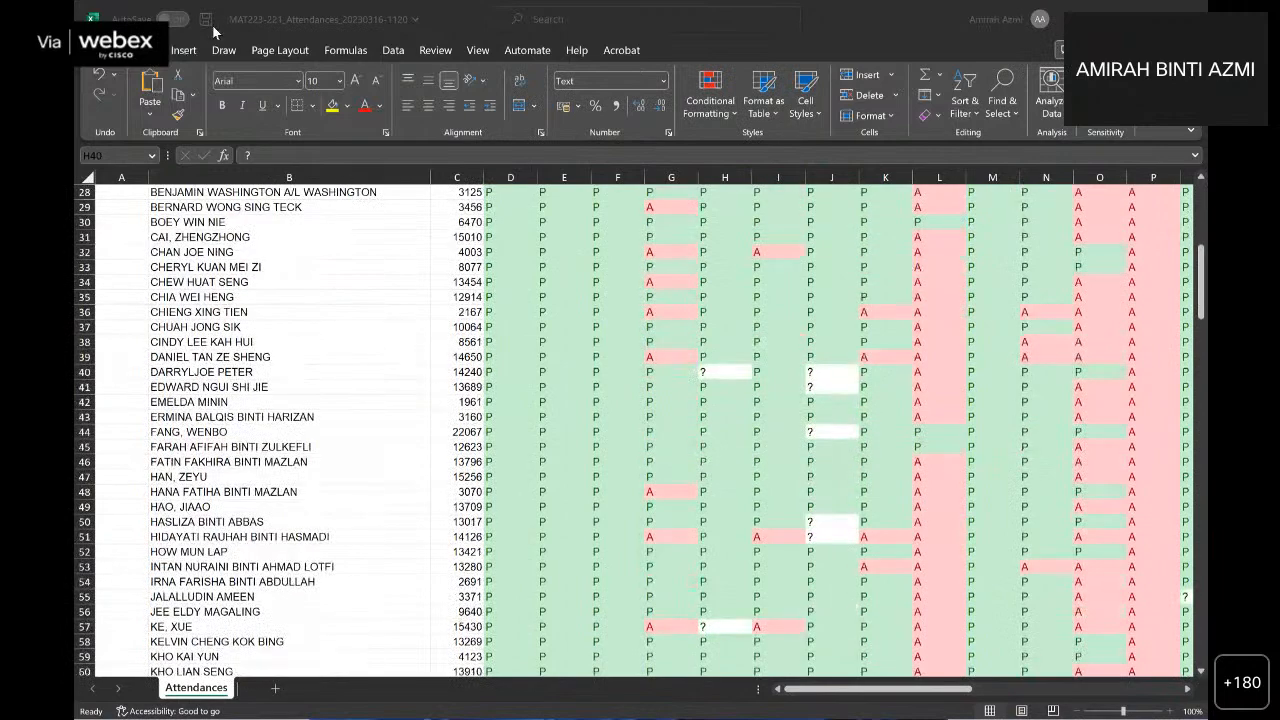
{"action": "scroll", "coordinate": [716, 436], "scroll_direction": "up", "scroll_amount": 5}
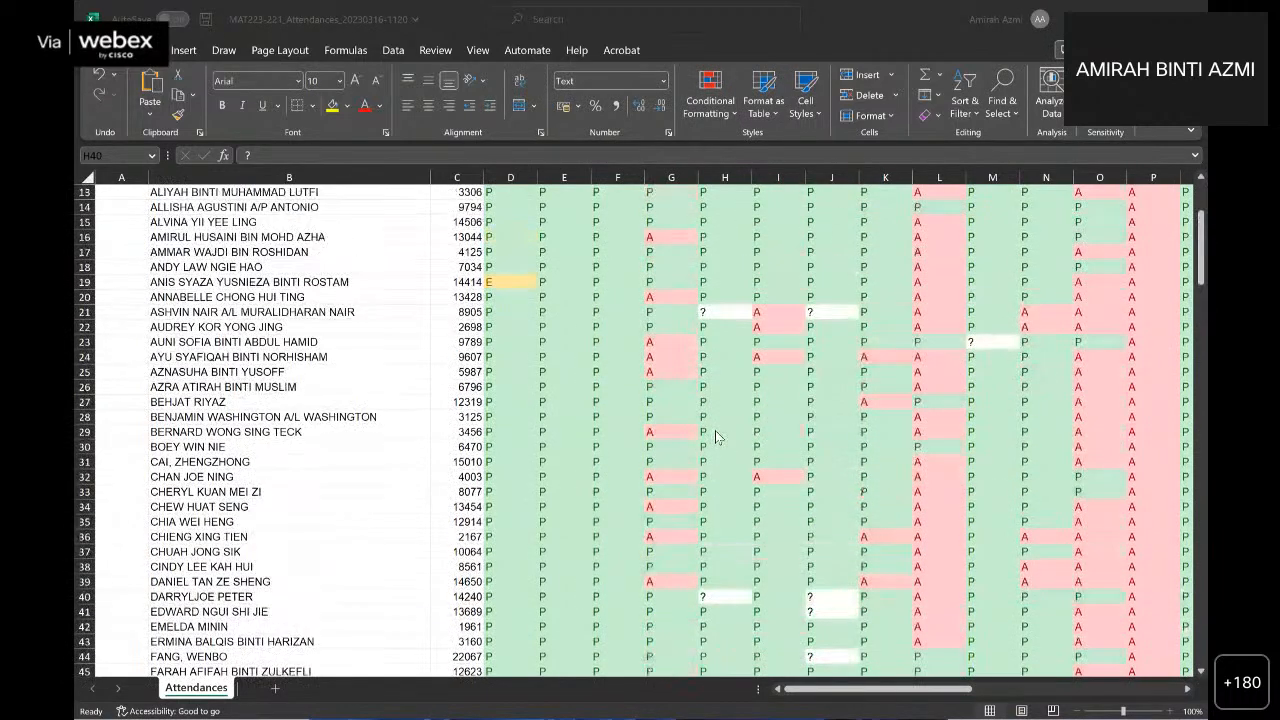
{"action": "scroll", "coordinate": [716, 436], "scroll_direction": "up", "scroll_amount": 4}
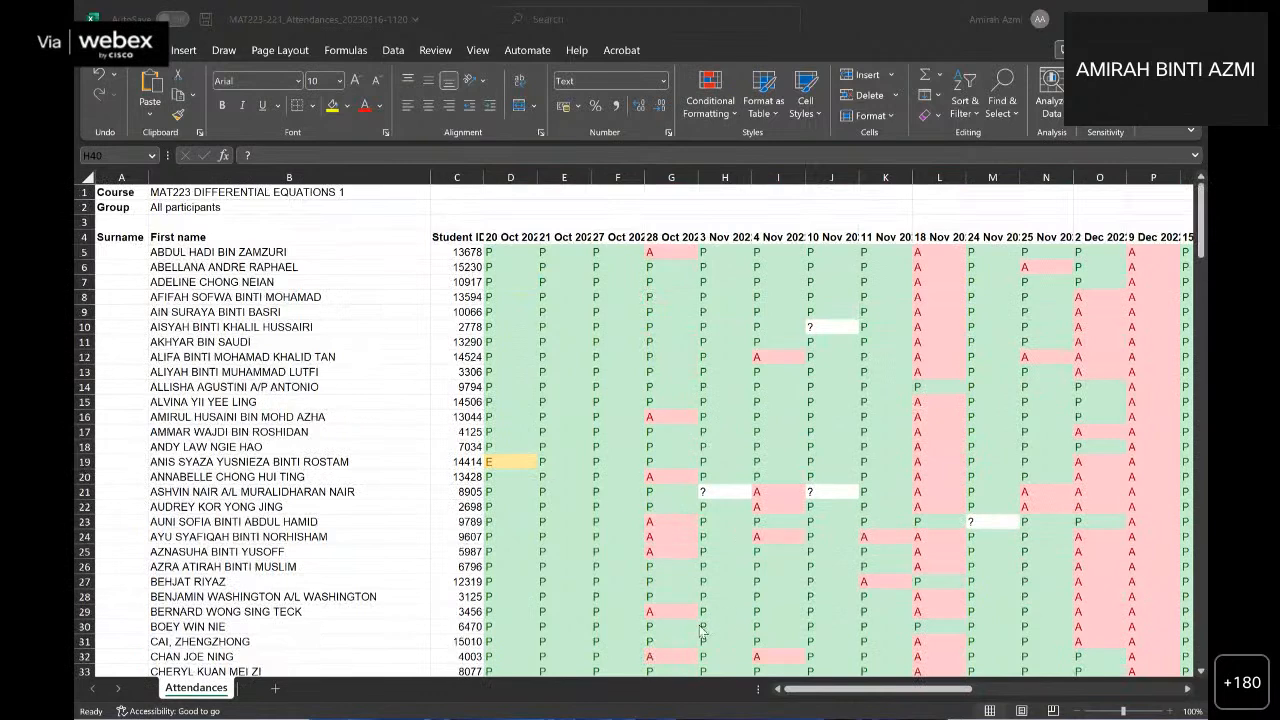
{"action": "left_click", "coordinate": [816, 690]}
{"action": "left_click_drag", "start_coordinate": [923, 696], "coordinate": [908, 696]}
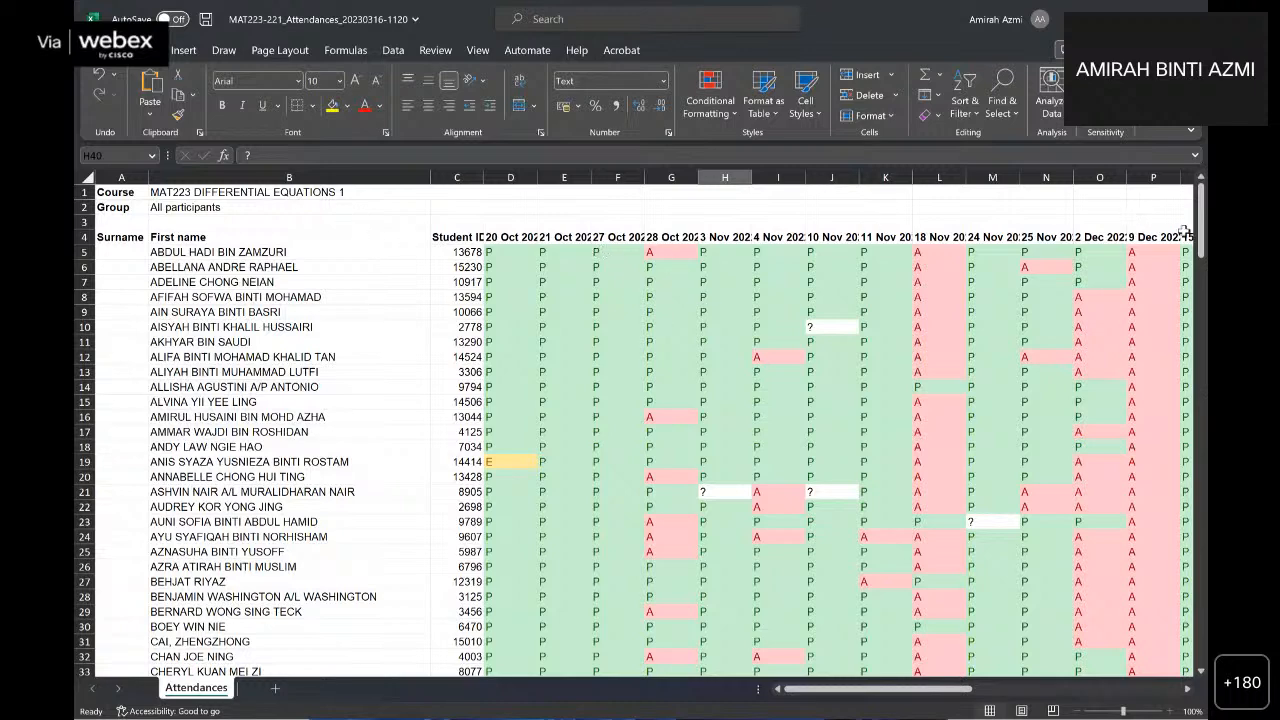
{"action": "mouse_move", "coordinate": [901, 689]}
{"action": "left_mouse_down"}
{"action": "mouse_move", "coordinate": [1000, 692]}
{"action": "mouse_move", "coordinate": [923, 694]}
{"action": "left_mouse_up"}
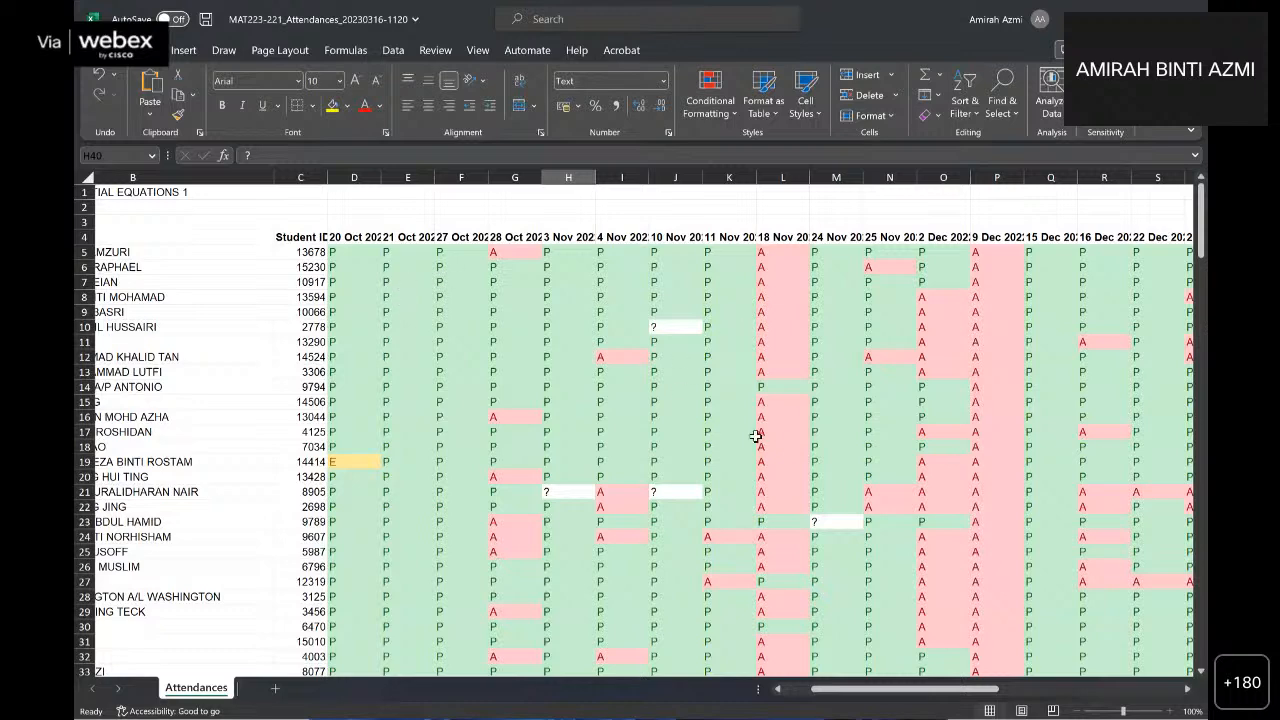
{"action": "mouse_move", "coordinate": [701, 114]}
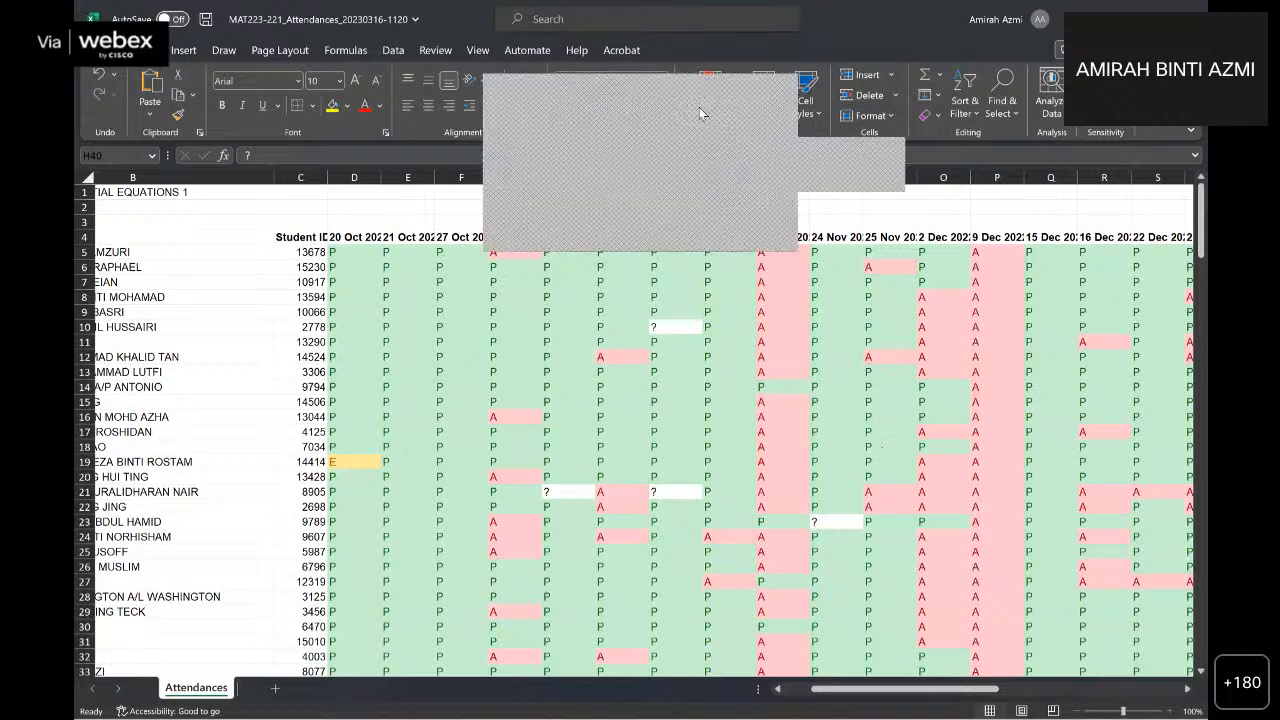
{"action": "left_click", "coordinate": [848, 19]}
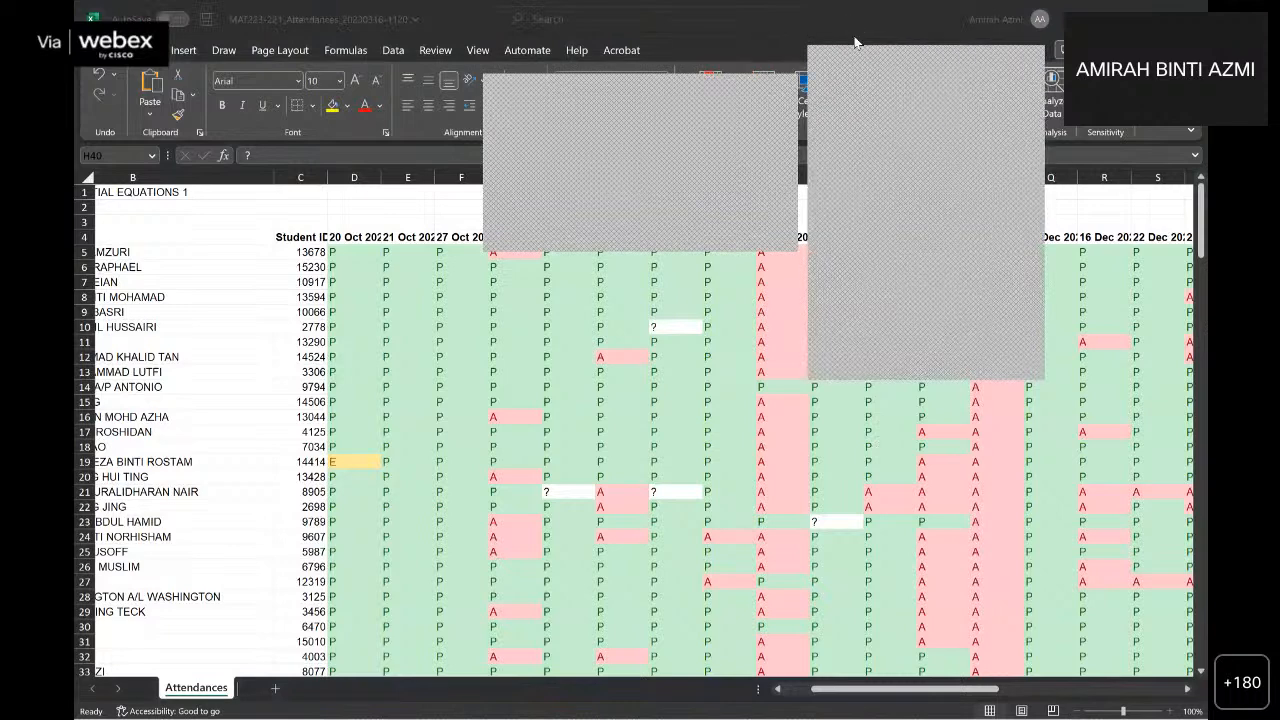
{"action": "left_click", "coordinate": [852, 54]}
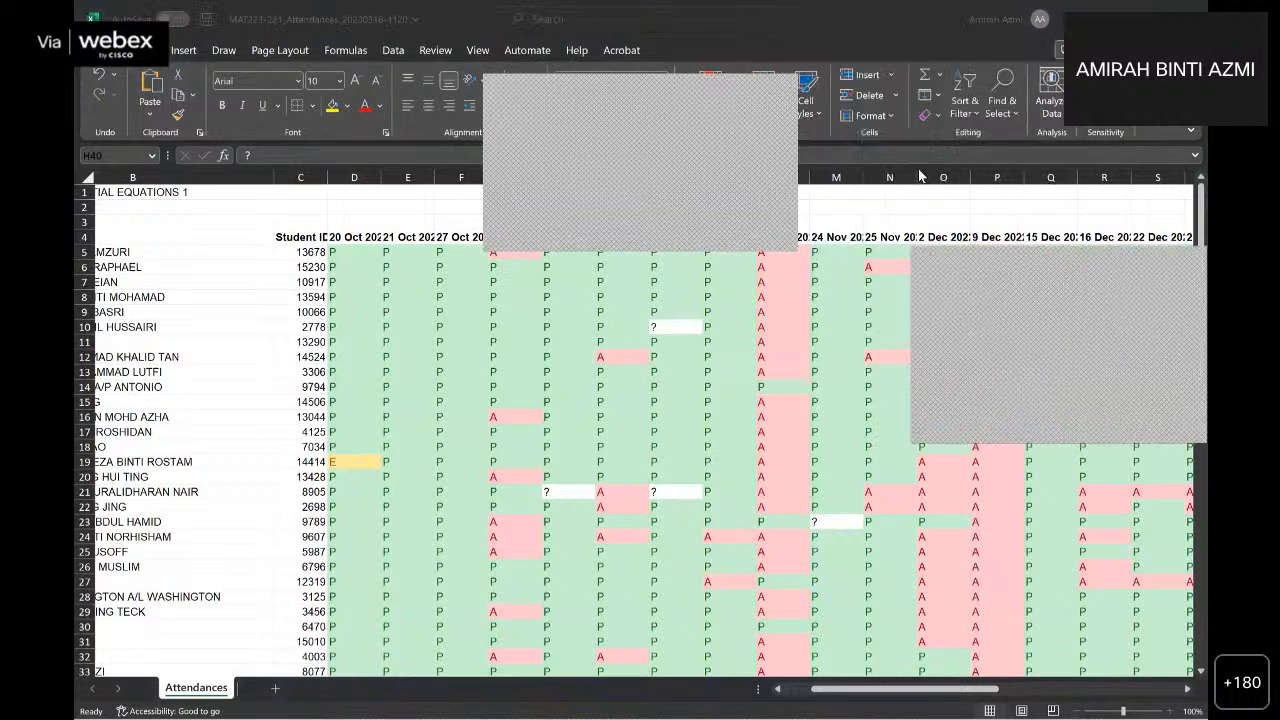